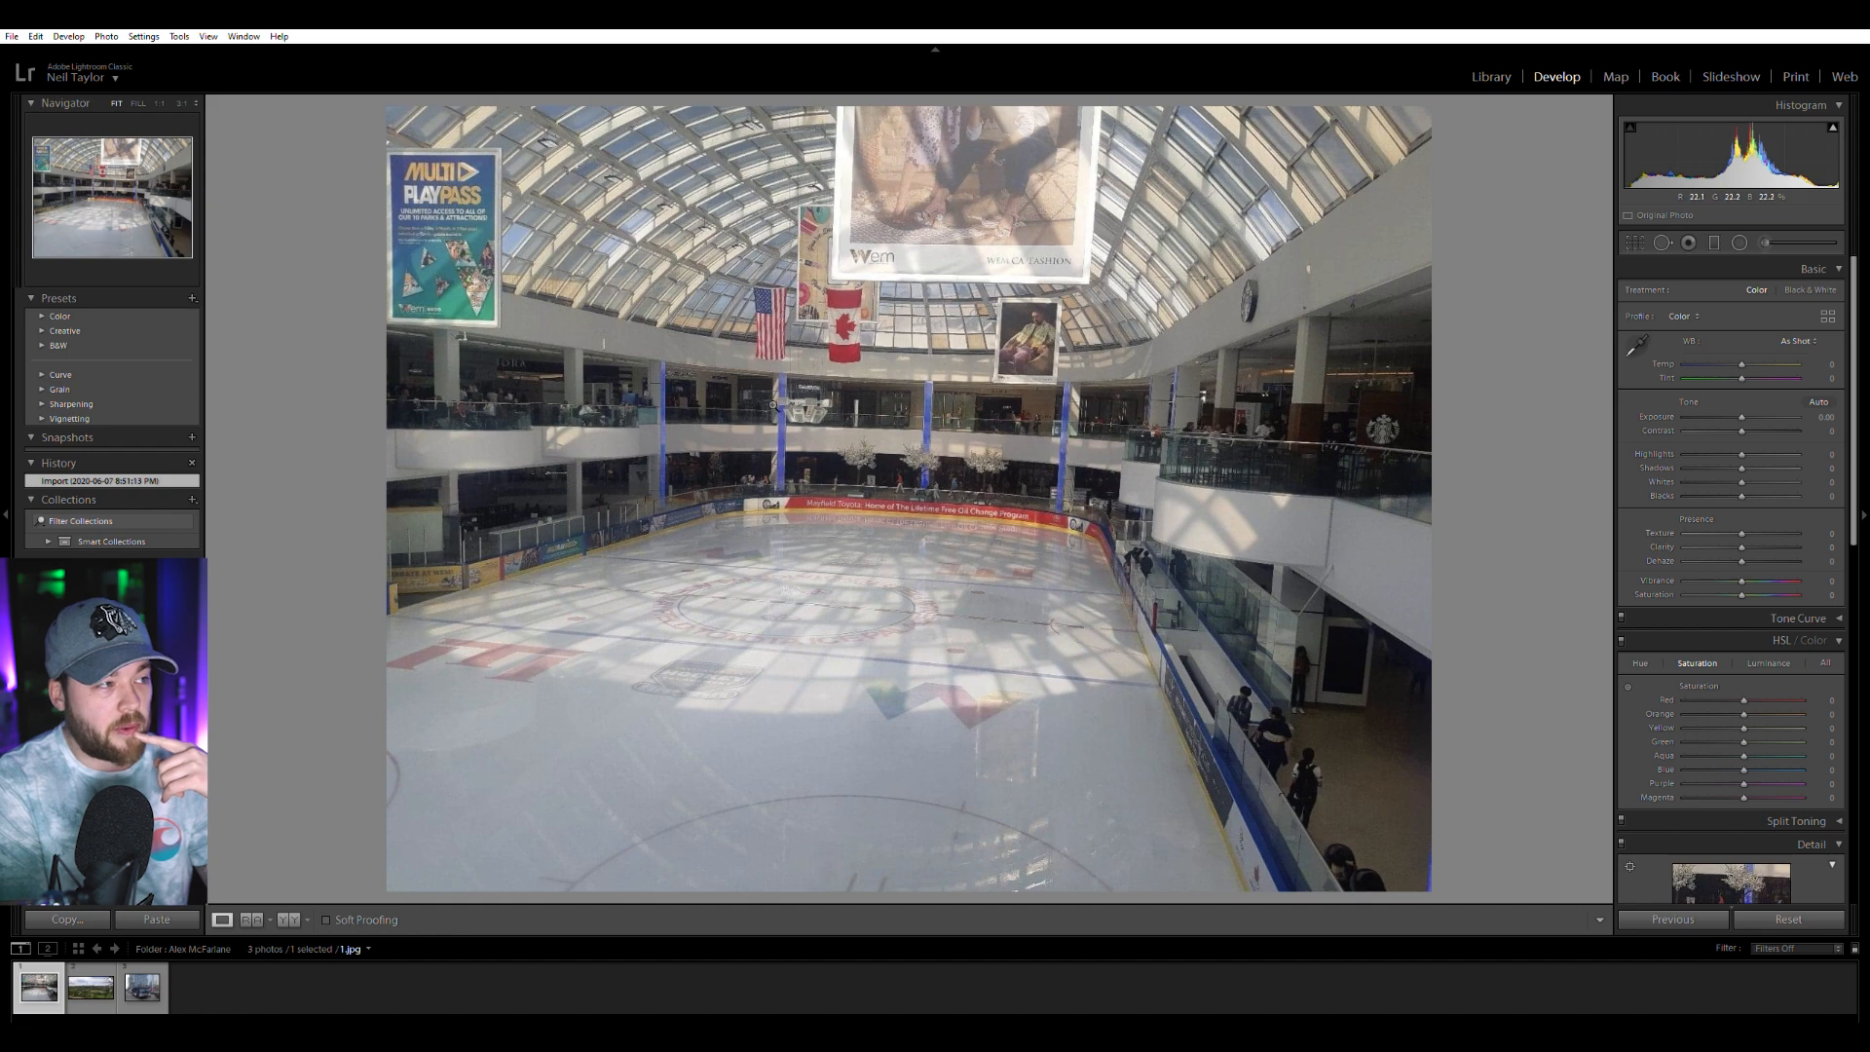
# Straighten the ice rink photo by rotating its crop to an angle of -1.37.
pyautogui.click(1636, 243)
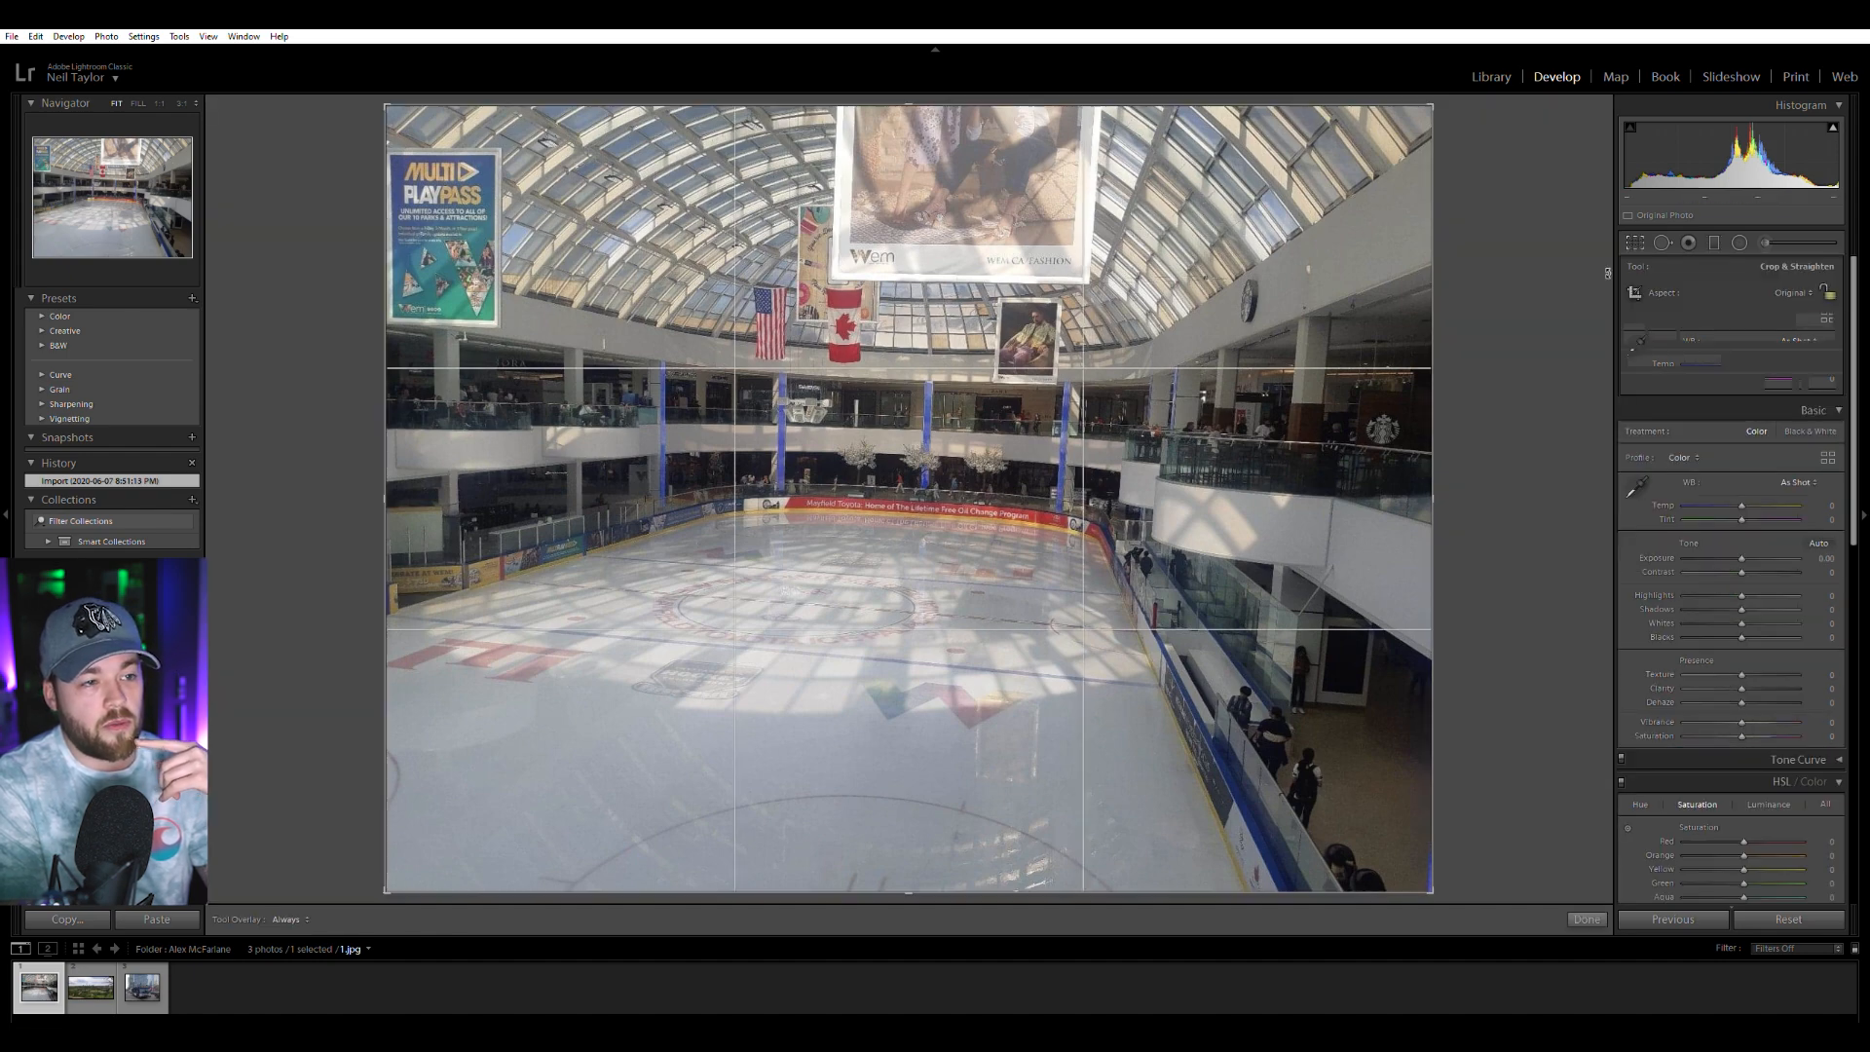
pyautogui.moveTo(1571, 326); pyautogui.dragTo(1595, 307)
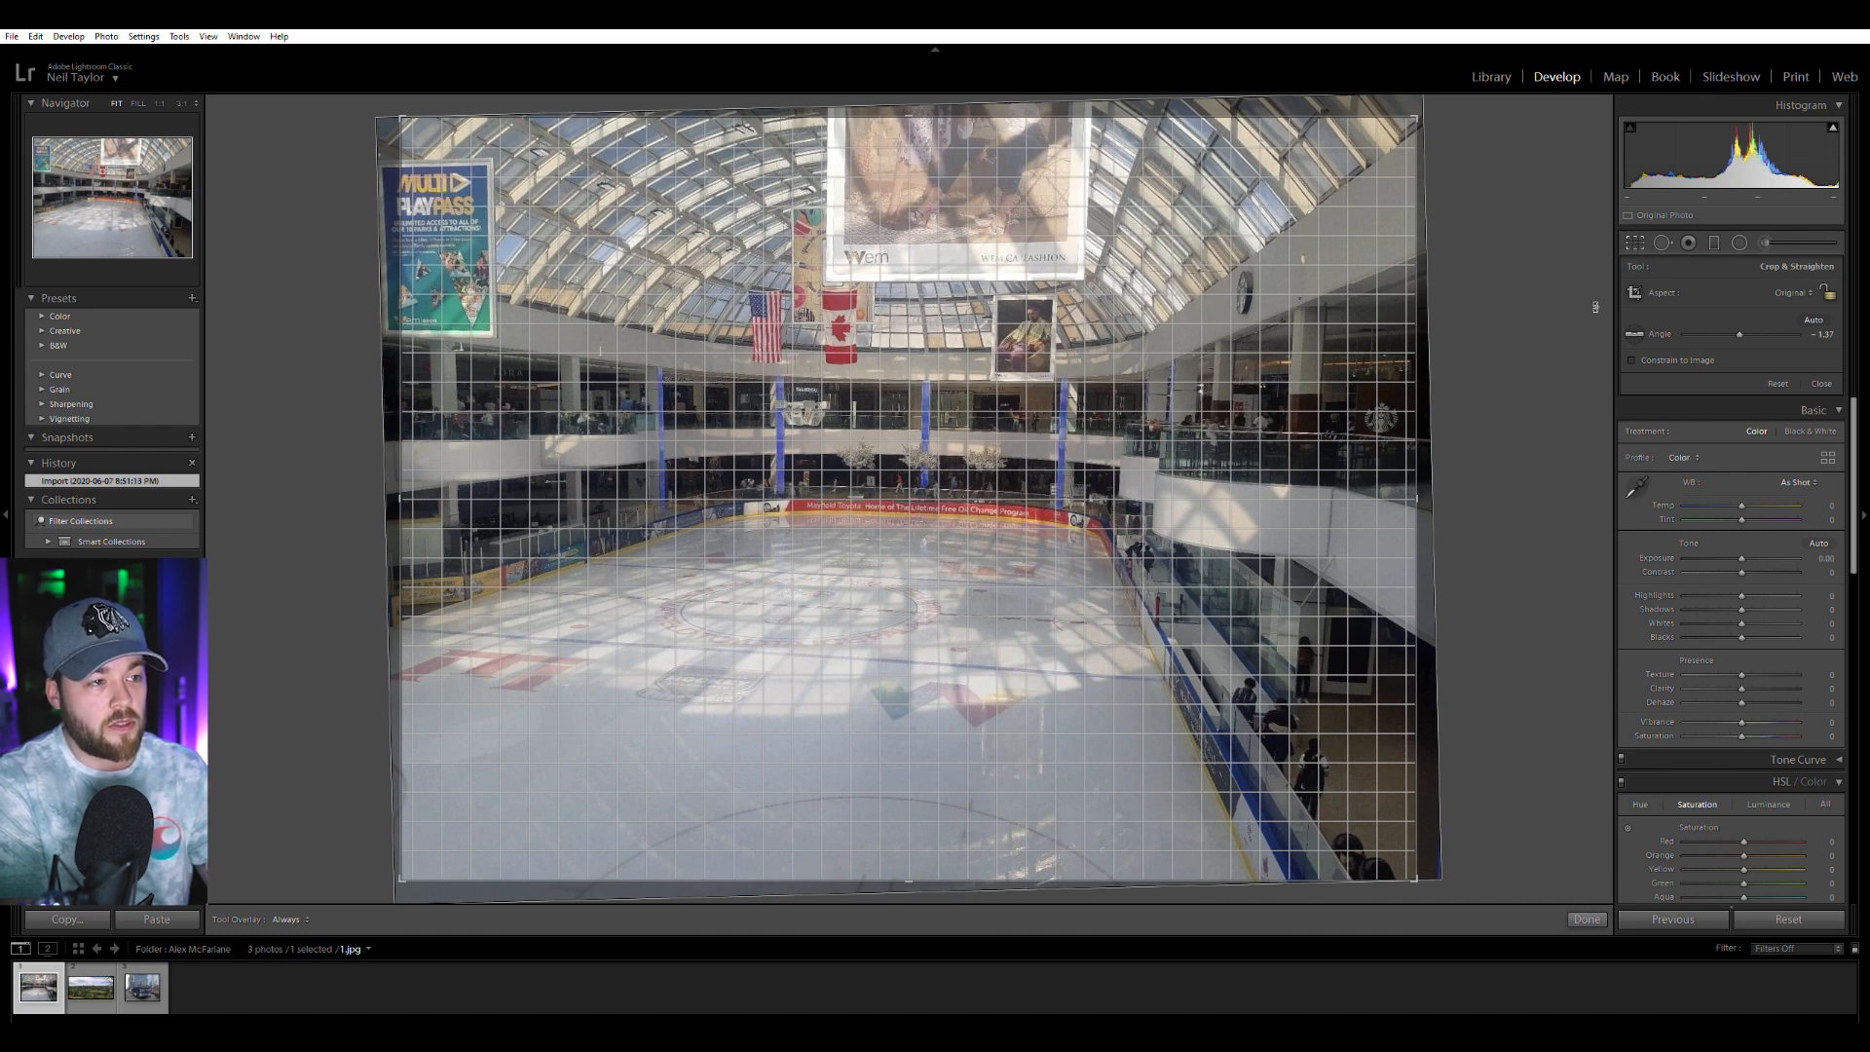
pyautogui.moveTo(1596, 307); pyautogui.dragTo(1596, 307)
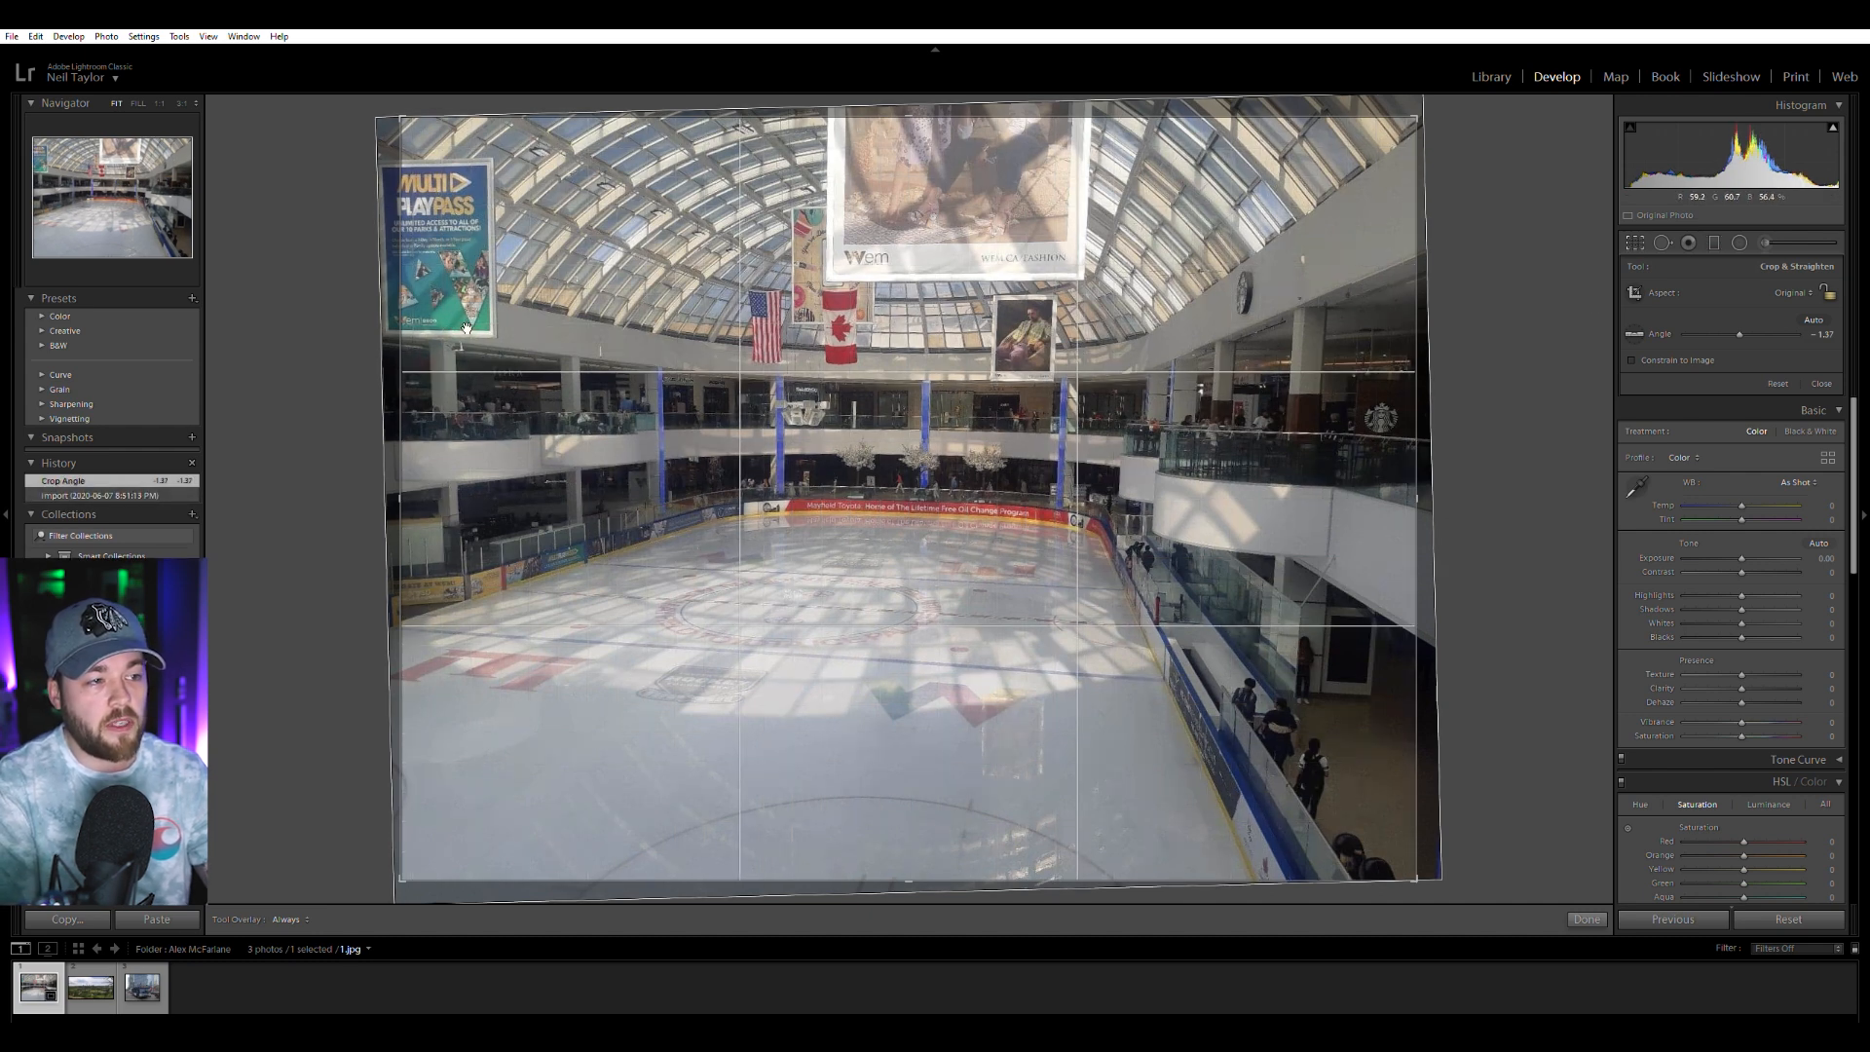
pyautogui.press('Return')
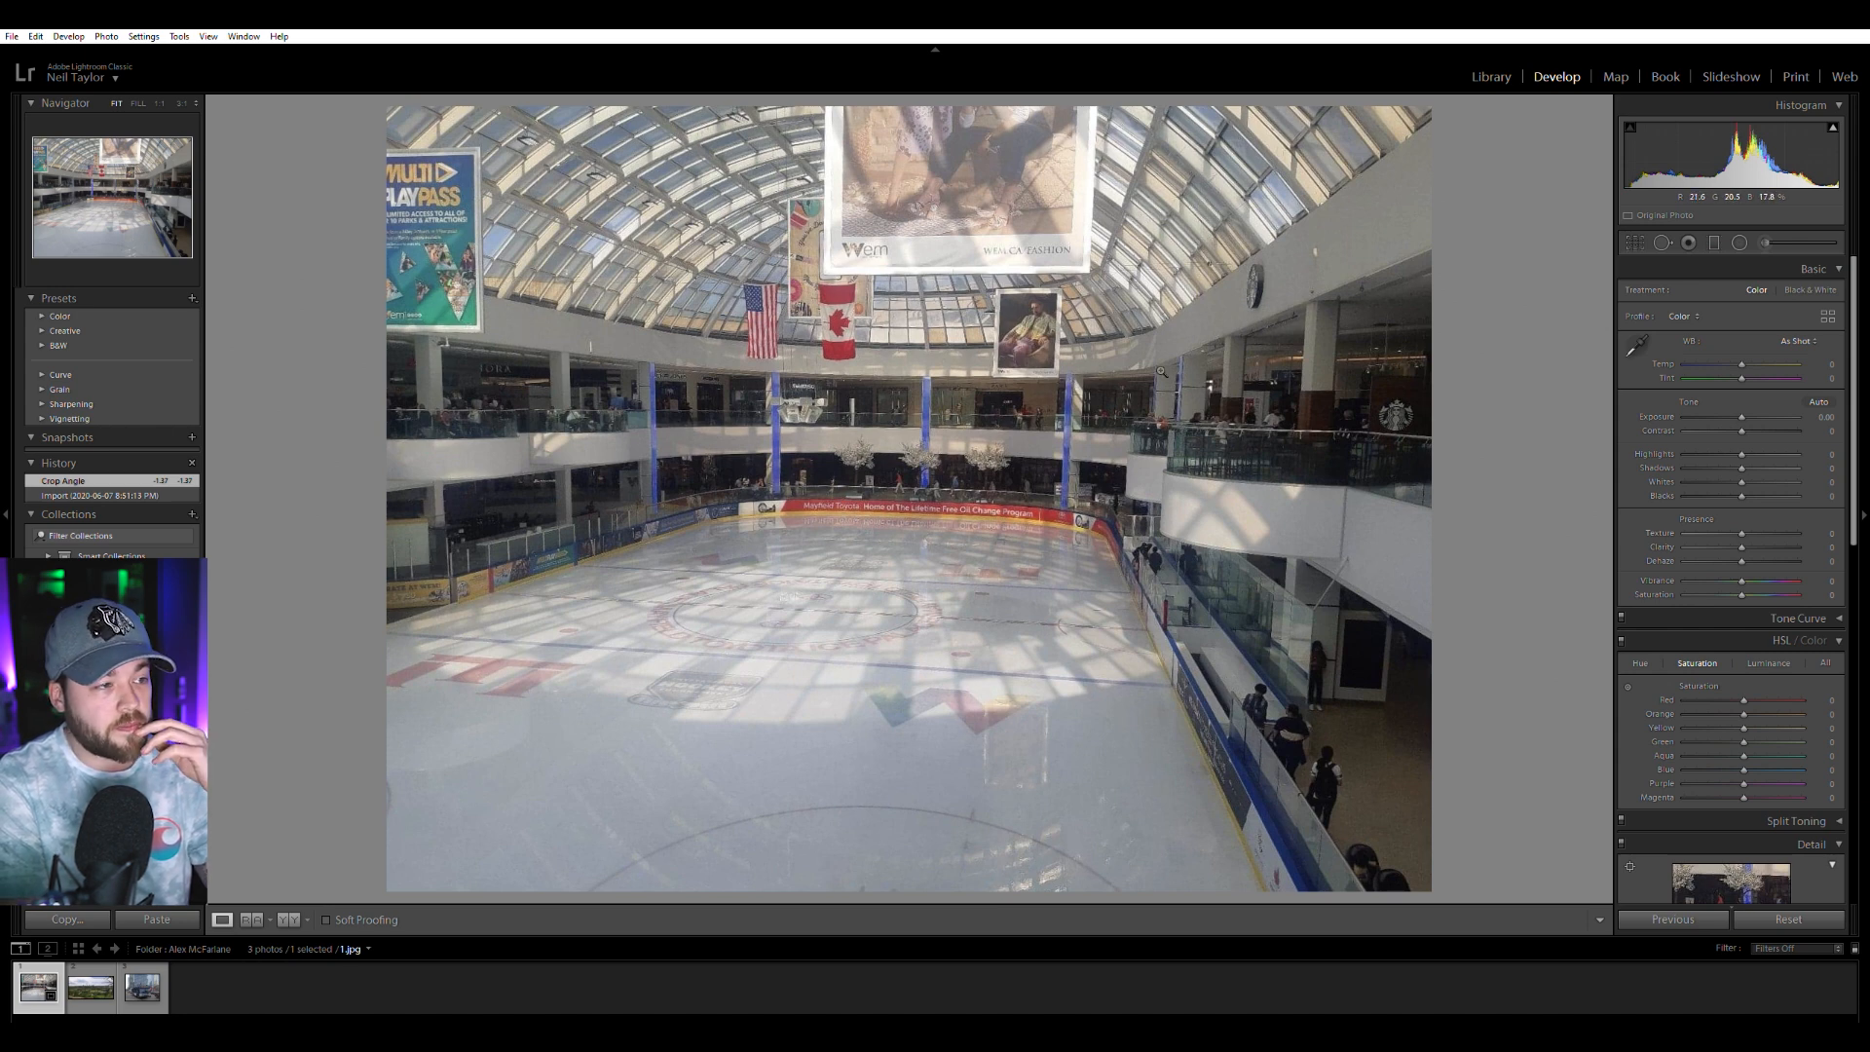
pyautogui.press('r')
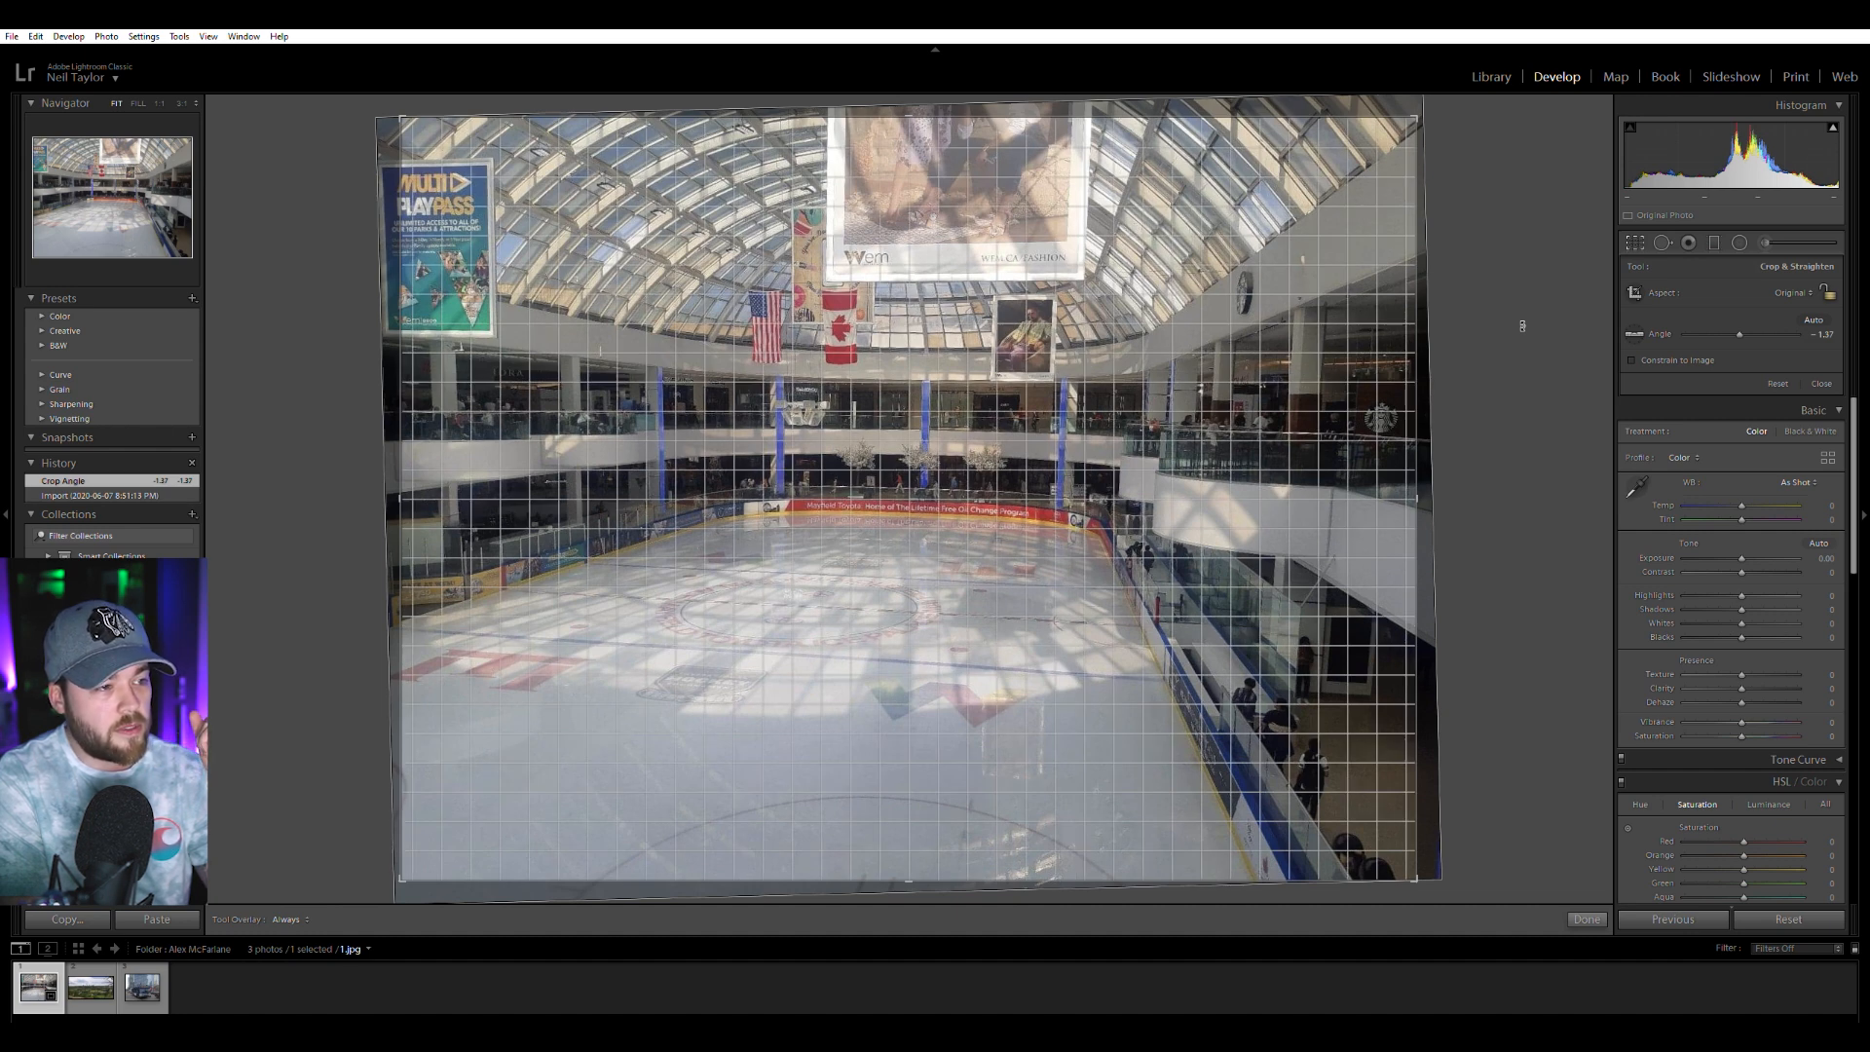
pyautogui.press('r')
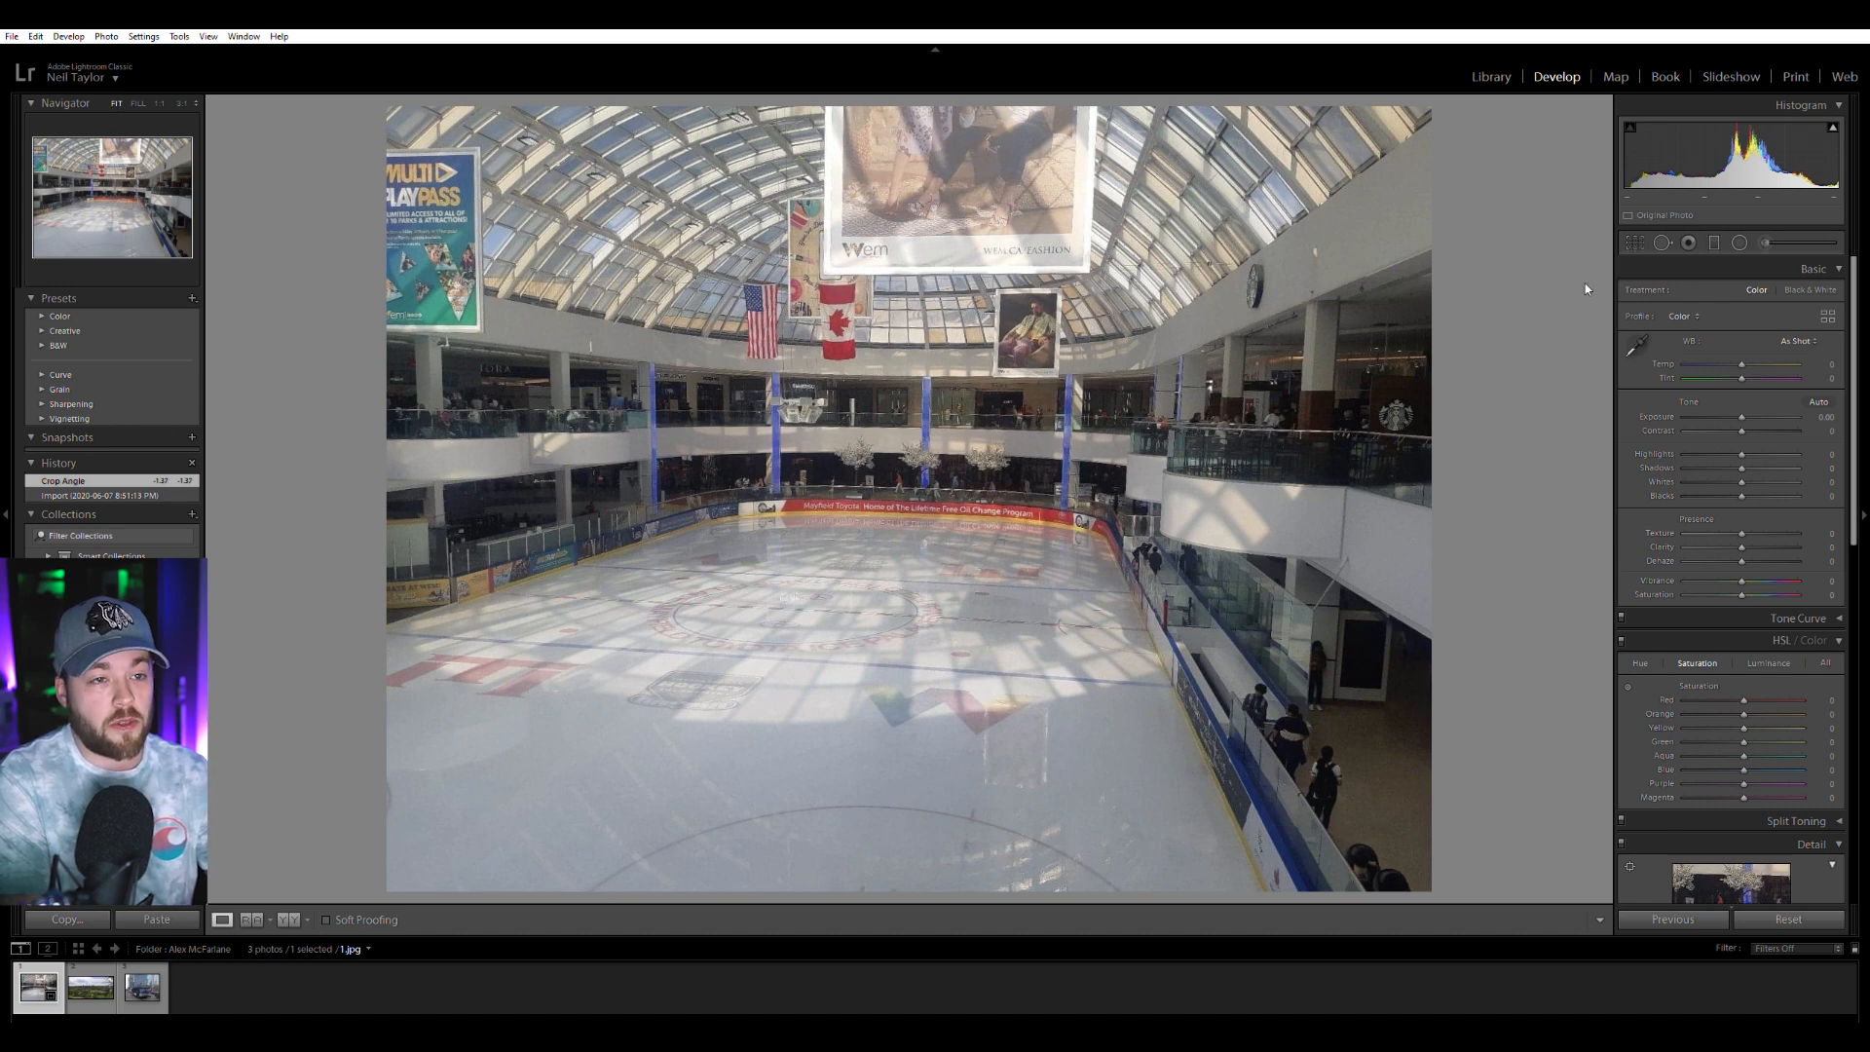
# Crop the foreground ice off the lower edge of the rink photo using a custom aspect ratio.
pyautogui.click(1634, 242)
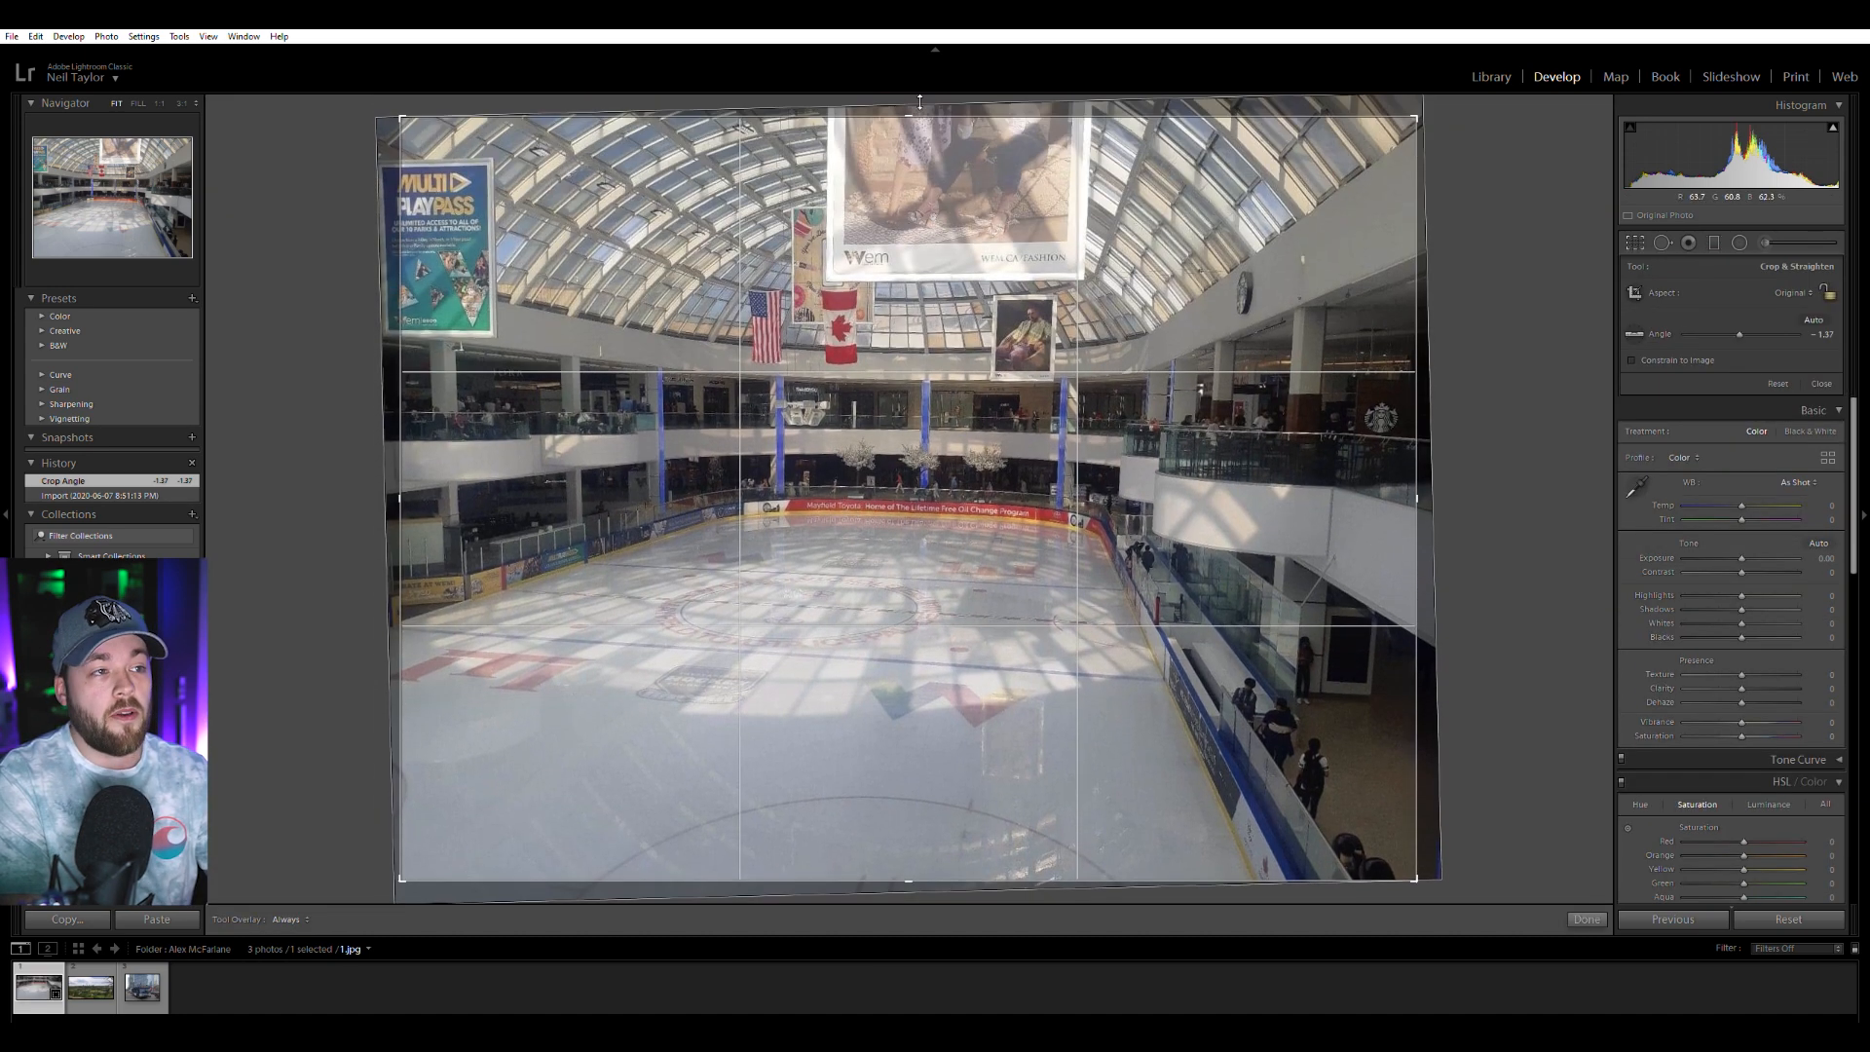
pyautogui.moveTo(919, 102); pyautogui.dragTo(921, 88)
pyautogui.moveTo(965, 878); pyautogui.dragTo(978, 807)
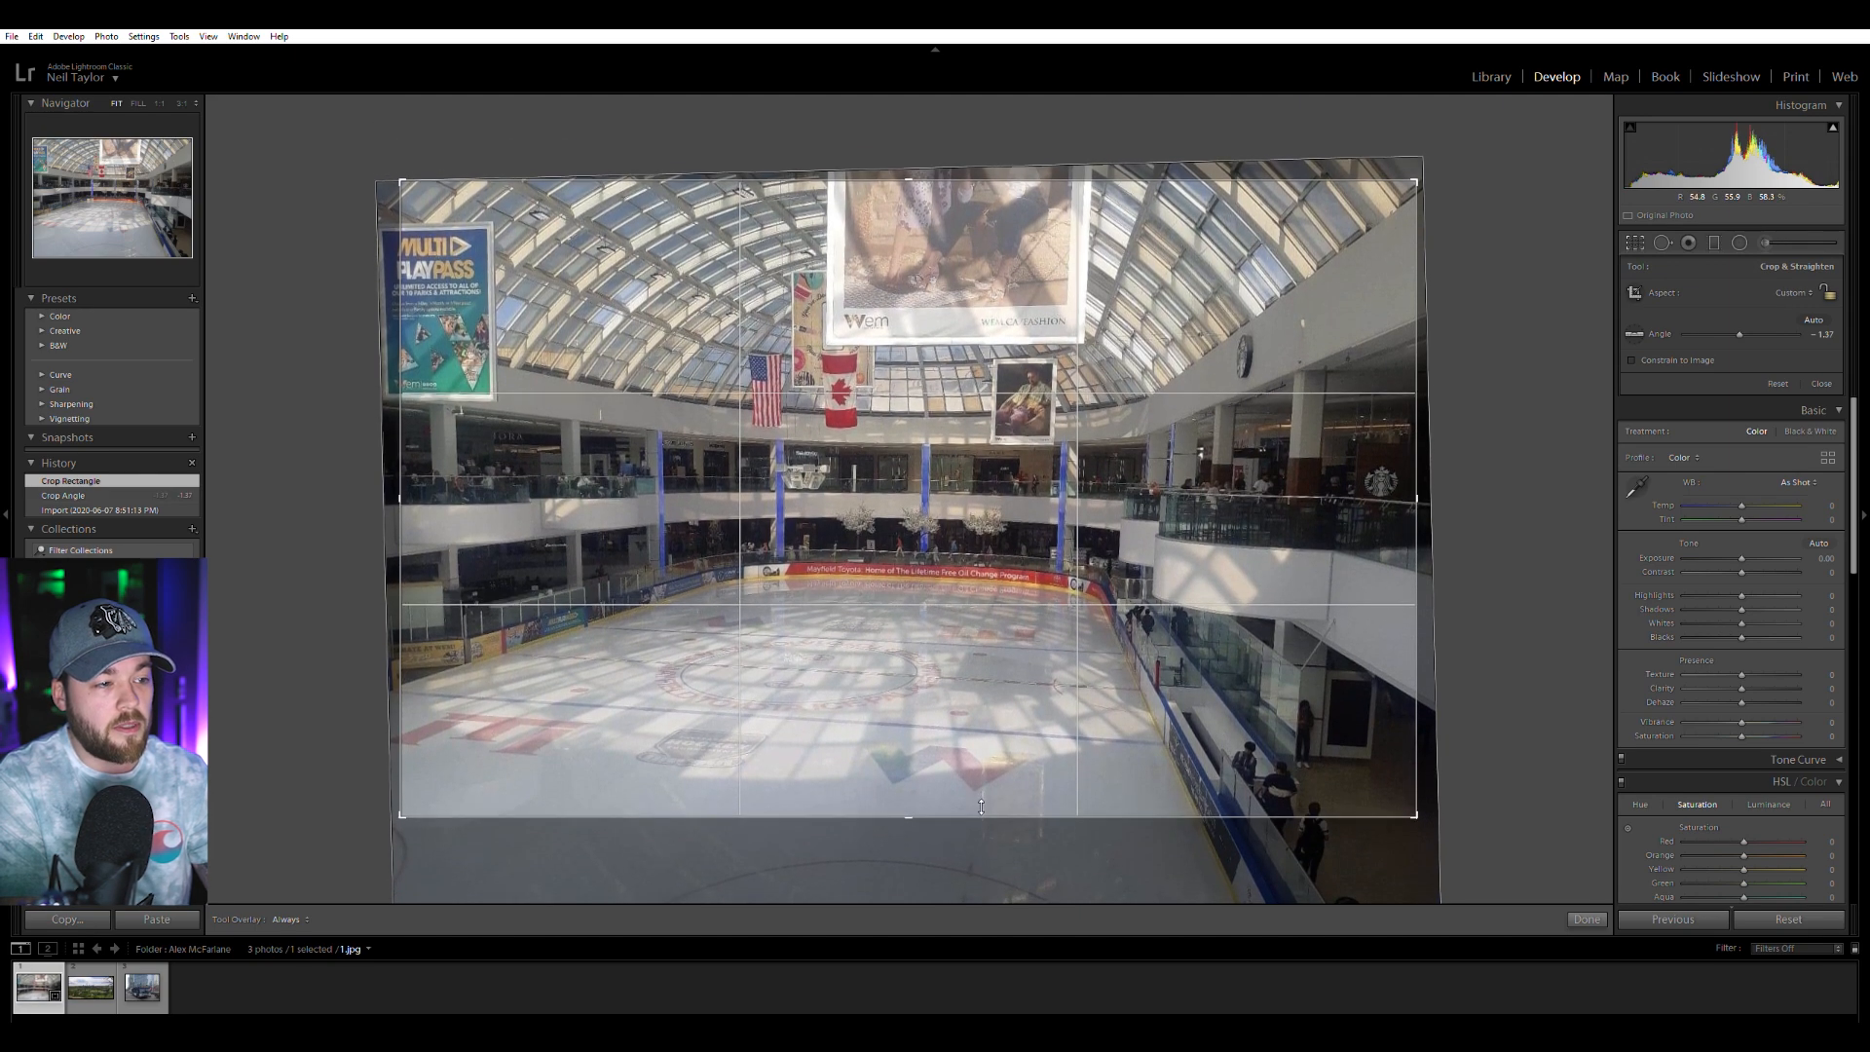
pyautogui.press('r')
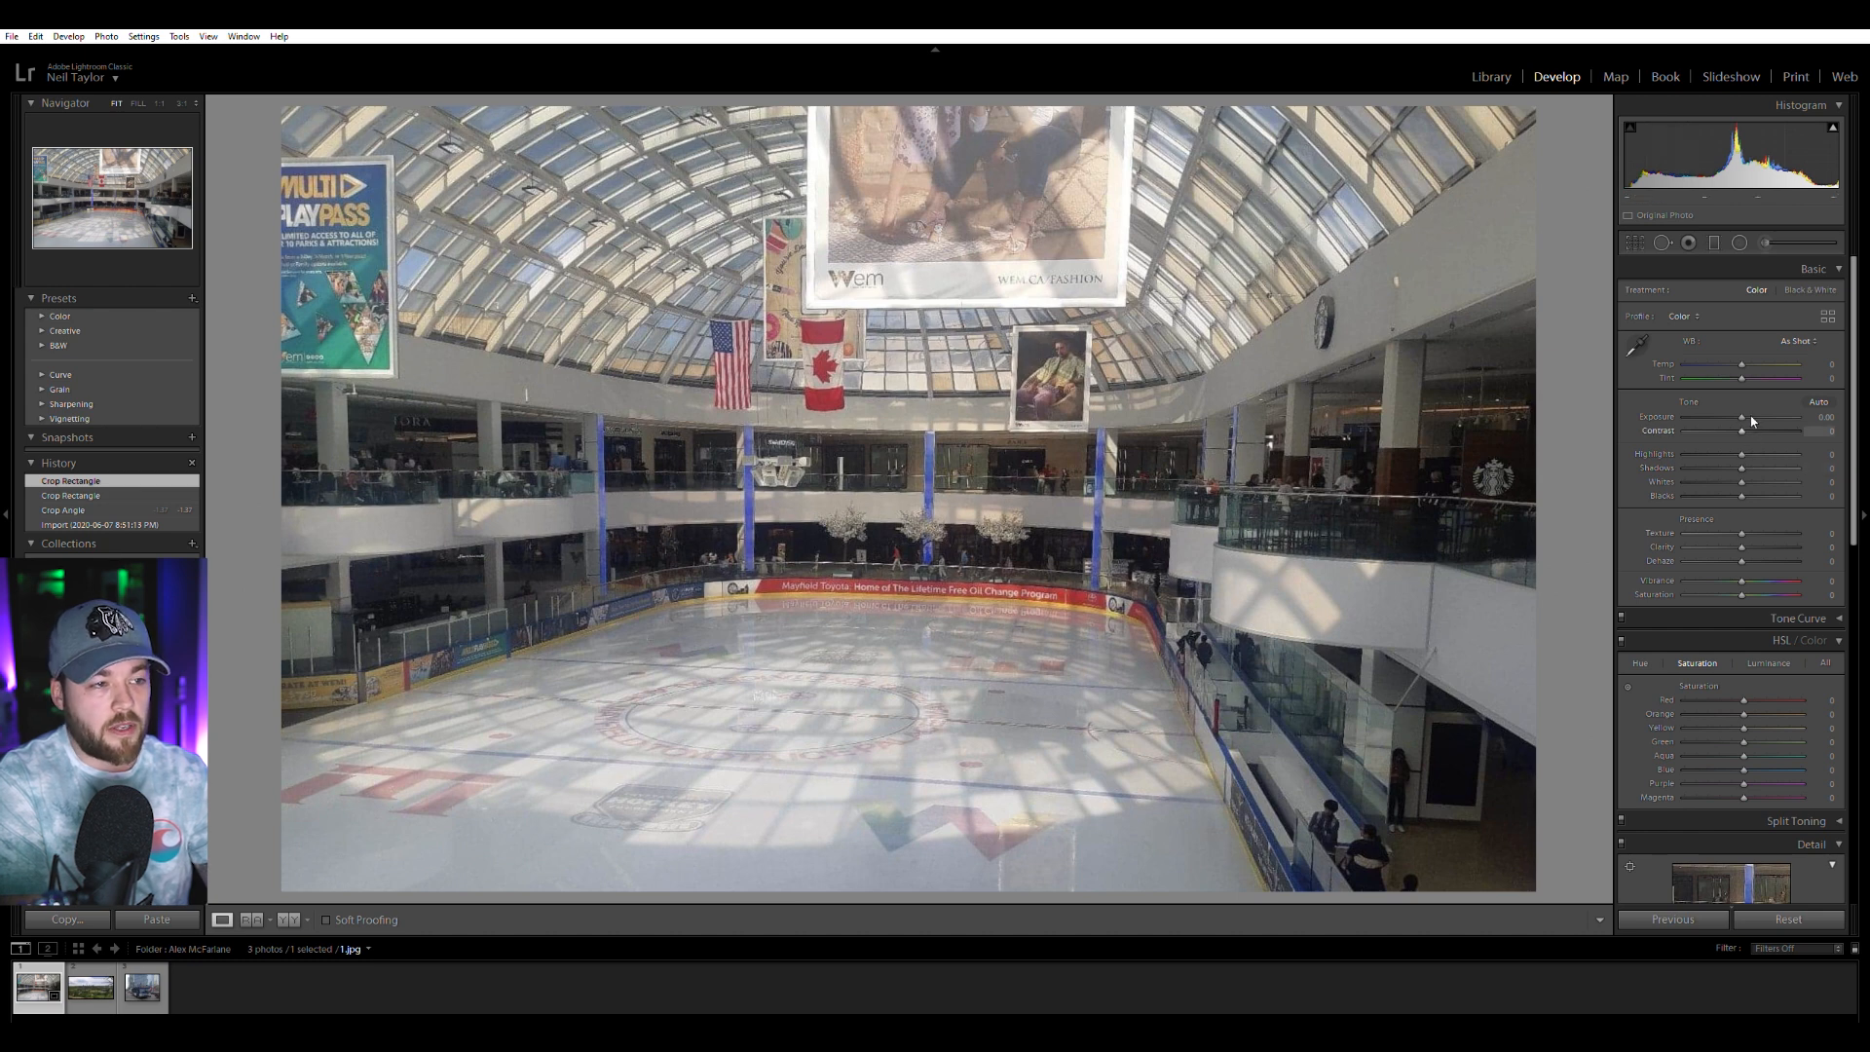
# Adjust the rink photo's tone to contrast +64 and highlights -30, with vibrance at +42.
pyautogui.moveTo(1749, 425)
pyautogui.mouseDown()
pyautogui.moveTo(1778, 426)
pyautogui.moveTo(1724, 452)
pyautogui.mouseUp()
pyautogui.click(976, 503)
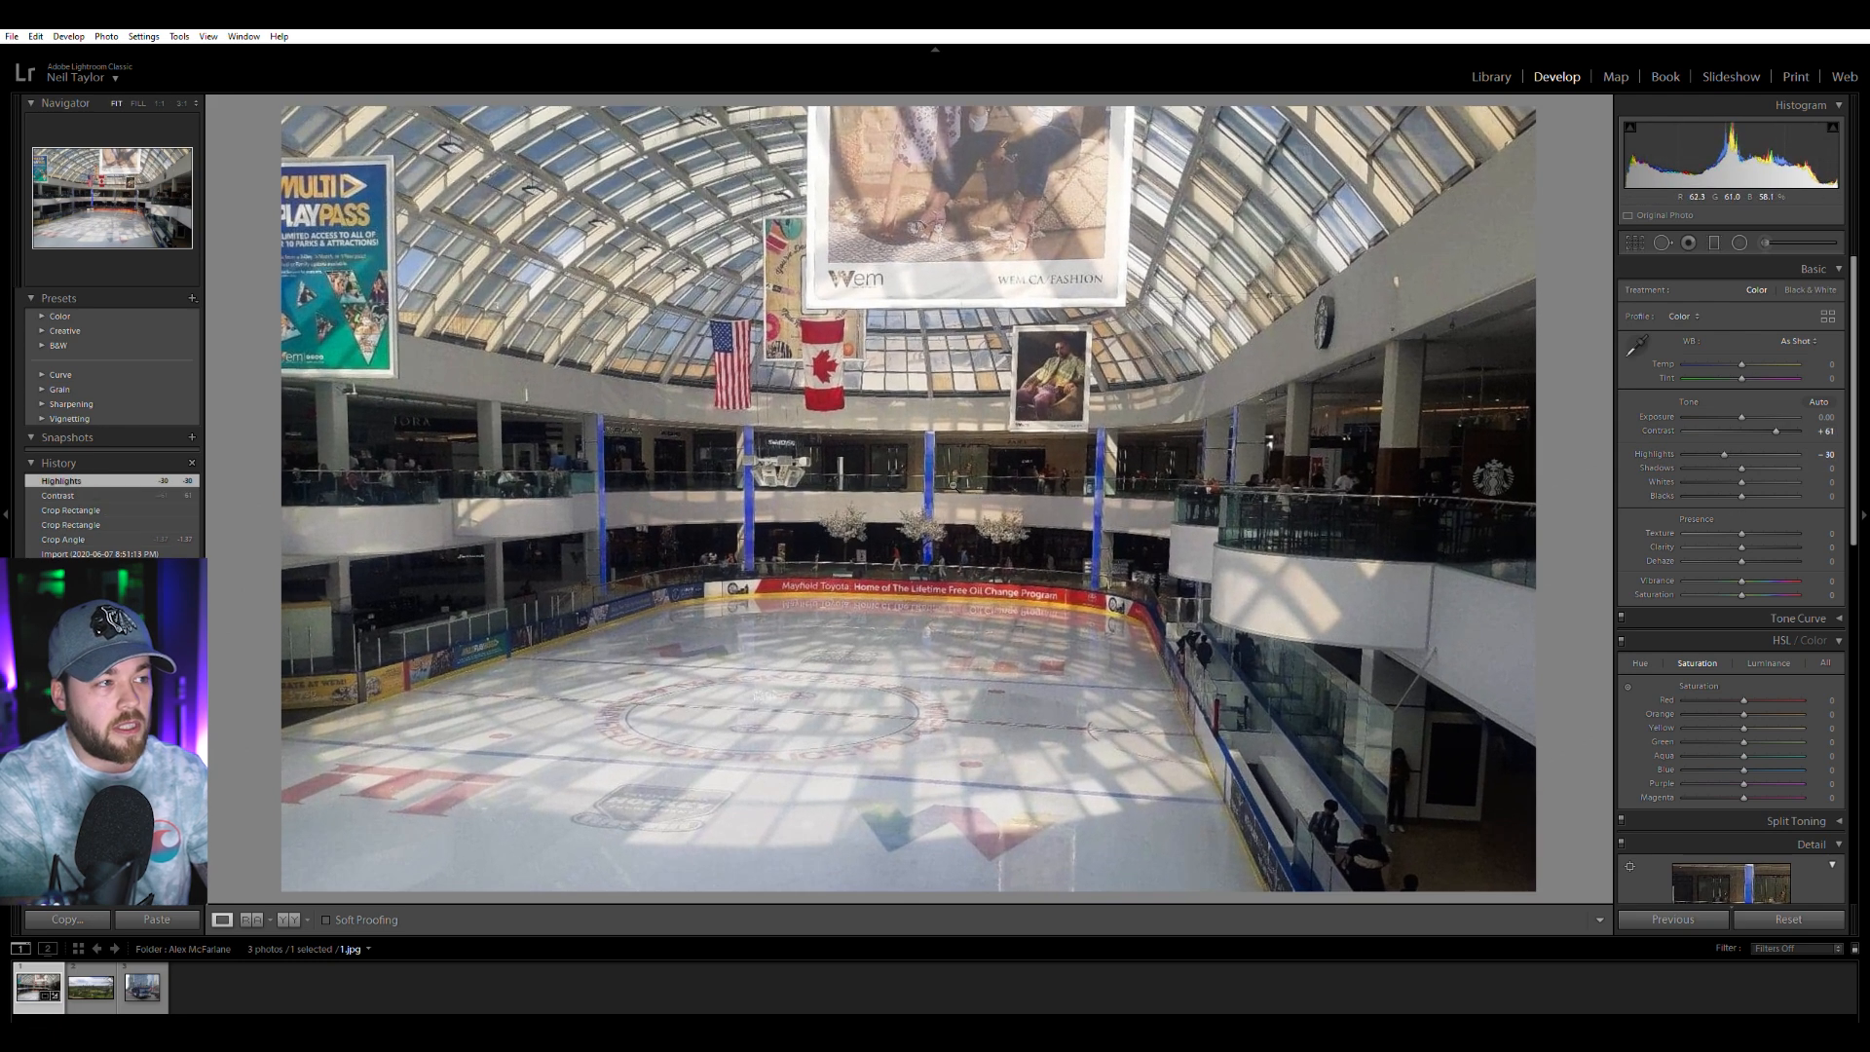
pyautogui.click(824, 393)
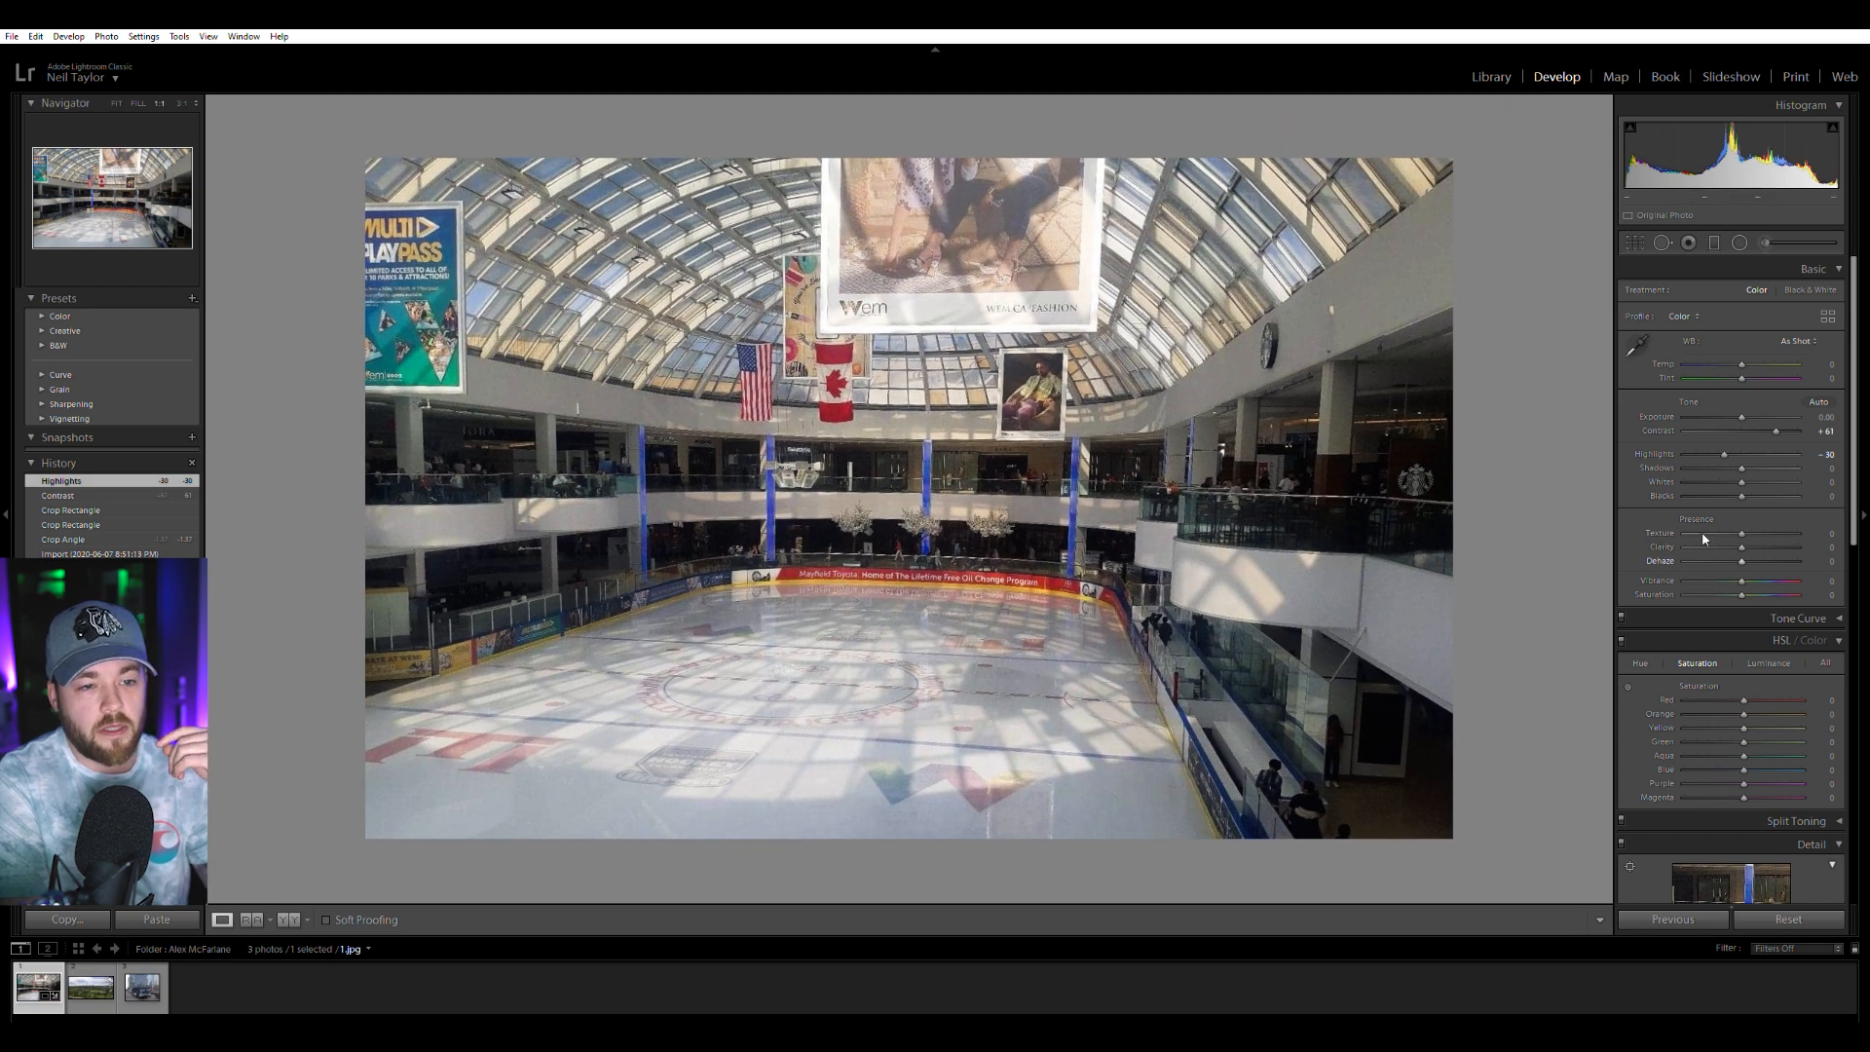
pyautogui.moveTo(1761, 571); pyautogui.dragTo(1767, 575)
pyautogui.moveTo(1784, 422); pyautogui.dragTo(1784, 422)
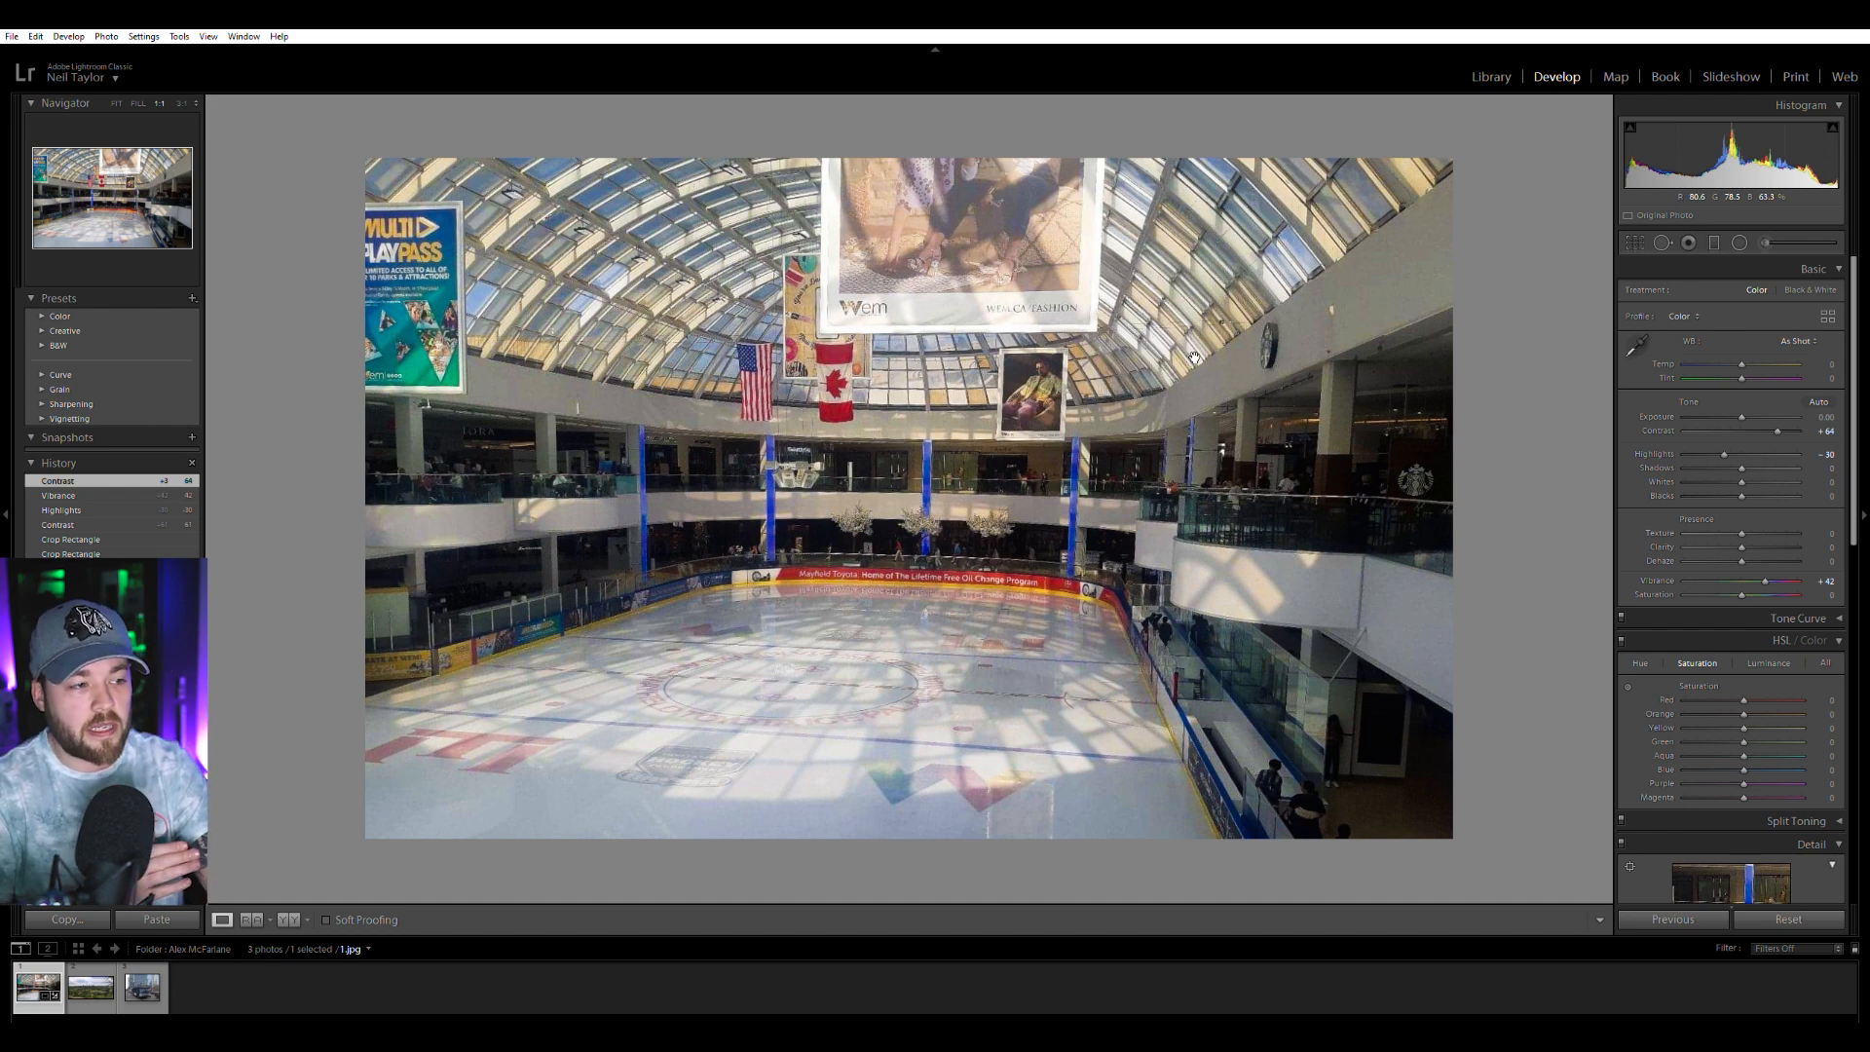
# Open the valley skyline photo 2.jpg, taking a brief look at the bus photo 3.jpg.
pyautogui.click(97, 990)
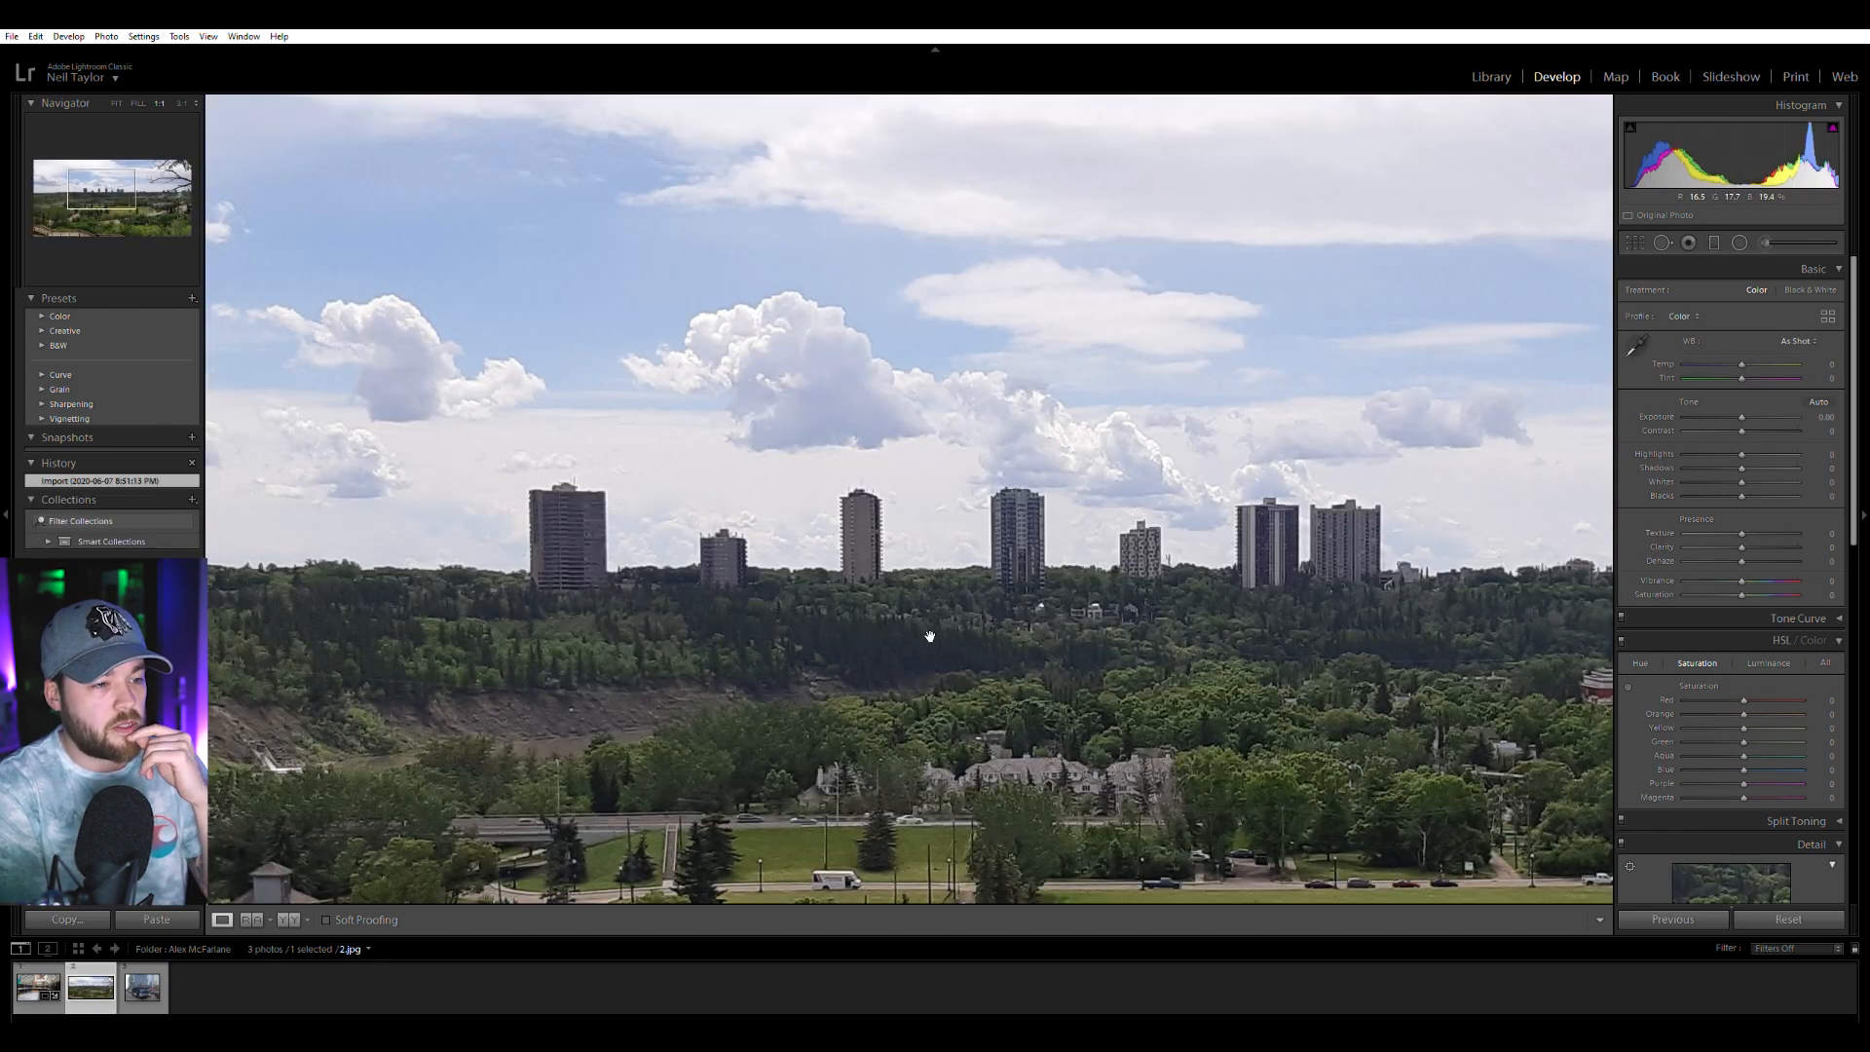
pyautogui.click(1003, 600)
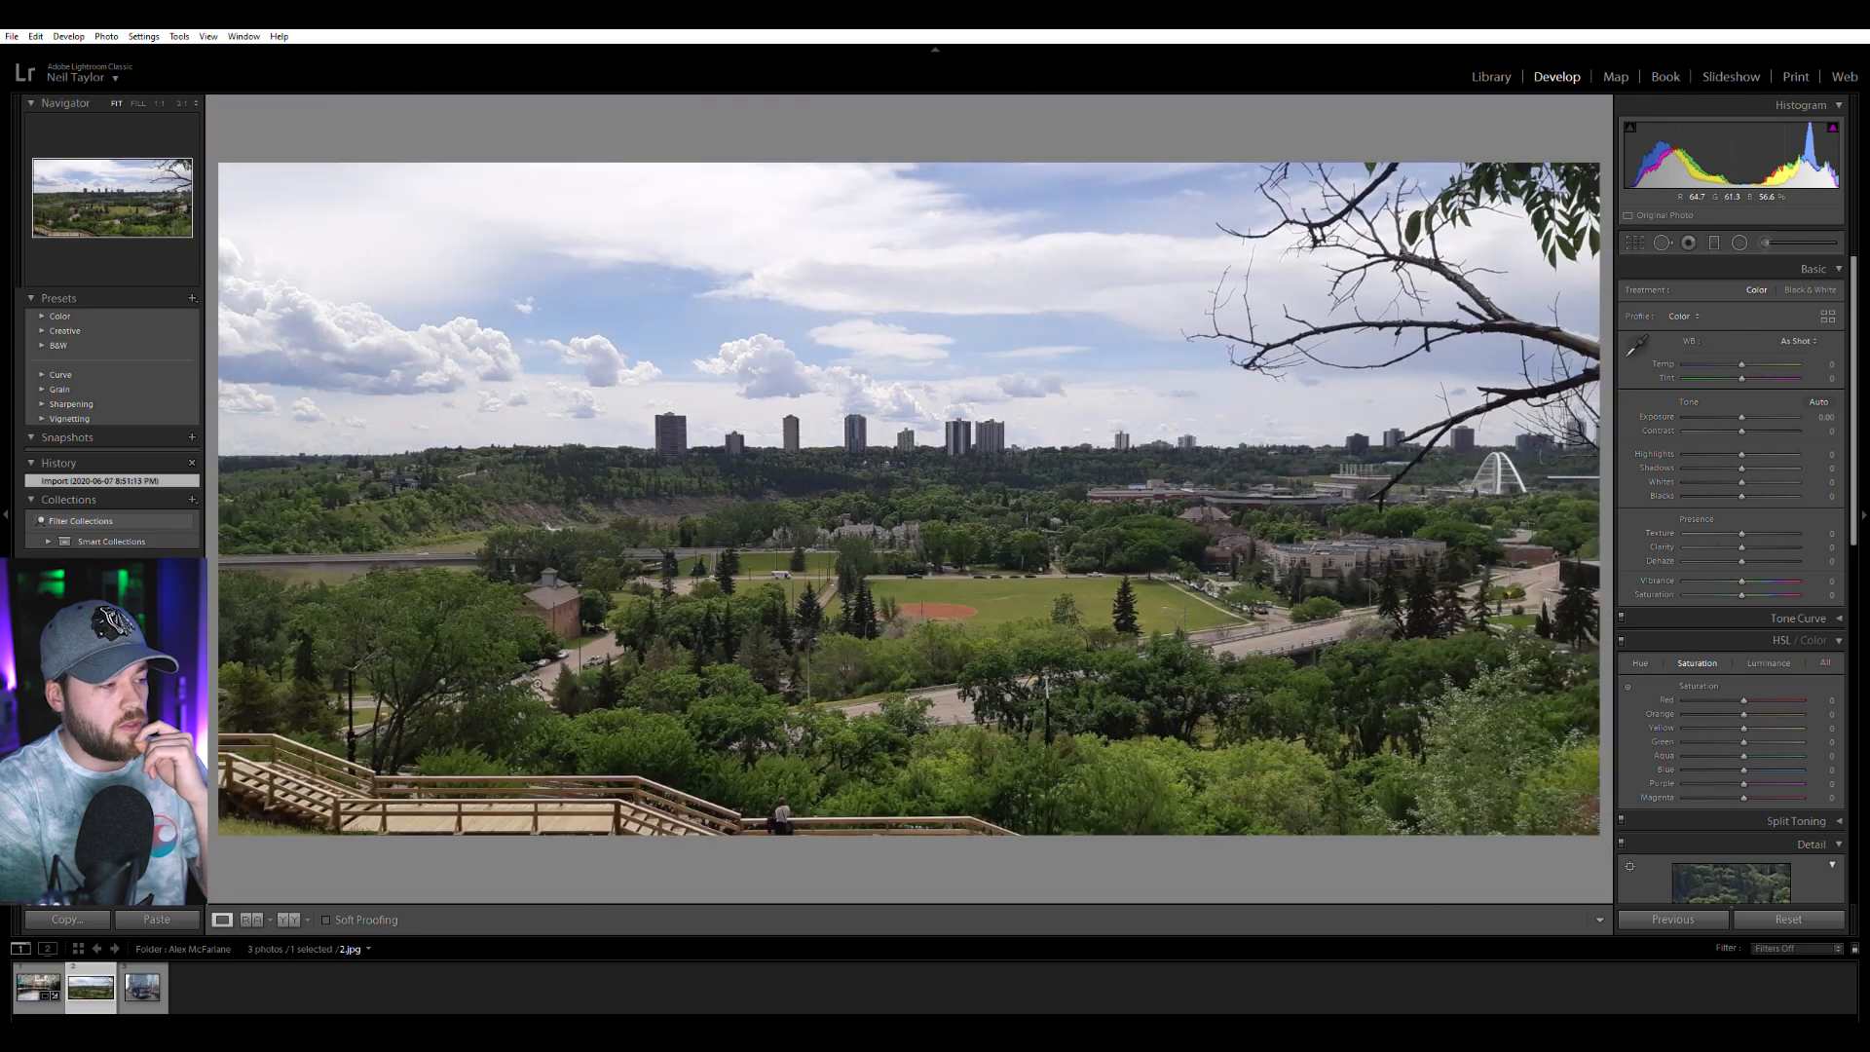
pyautogui.press('Right')
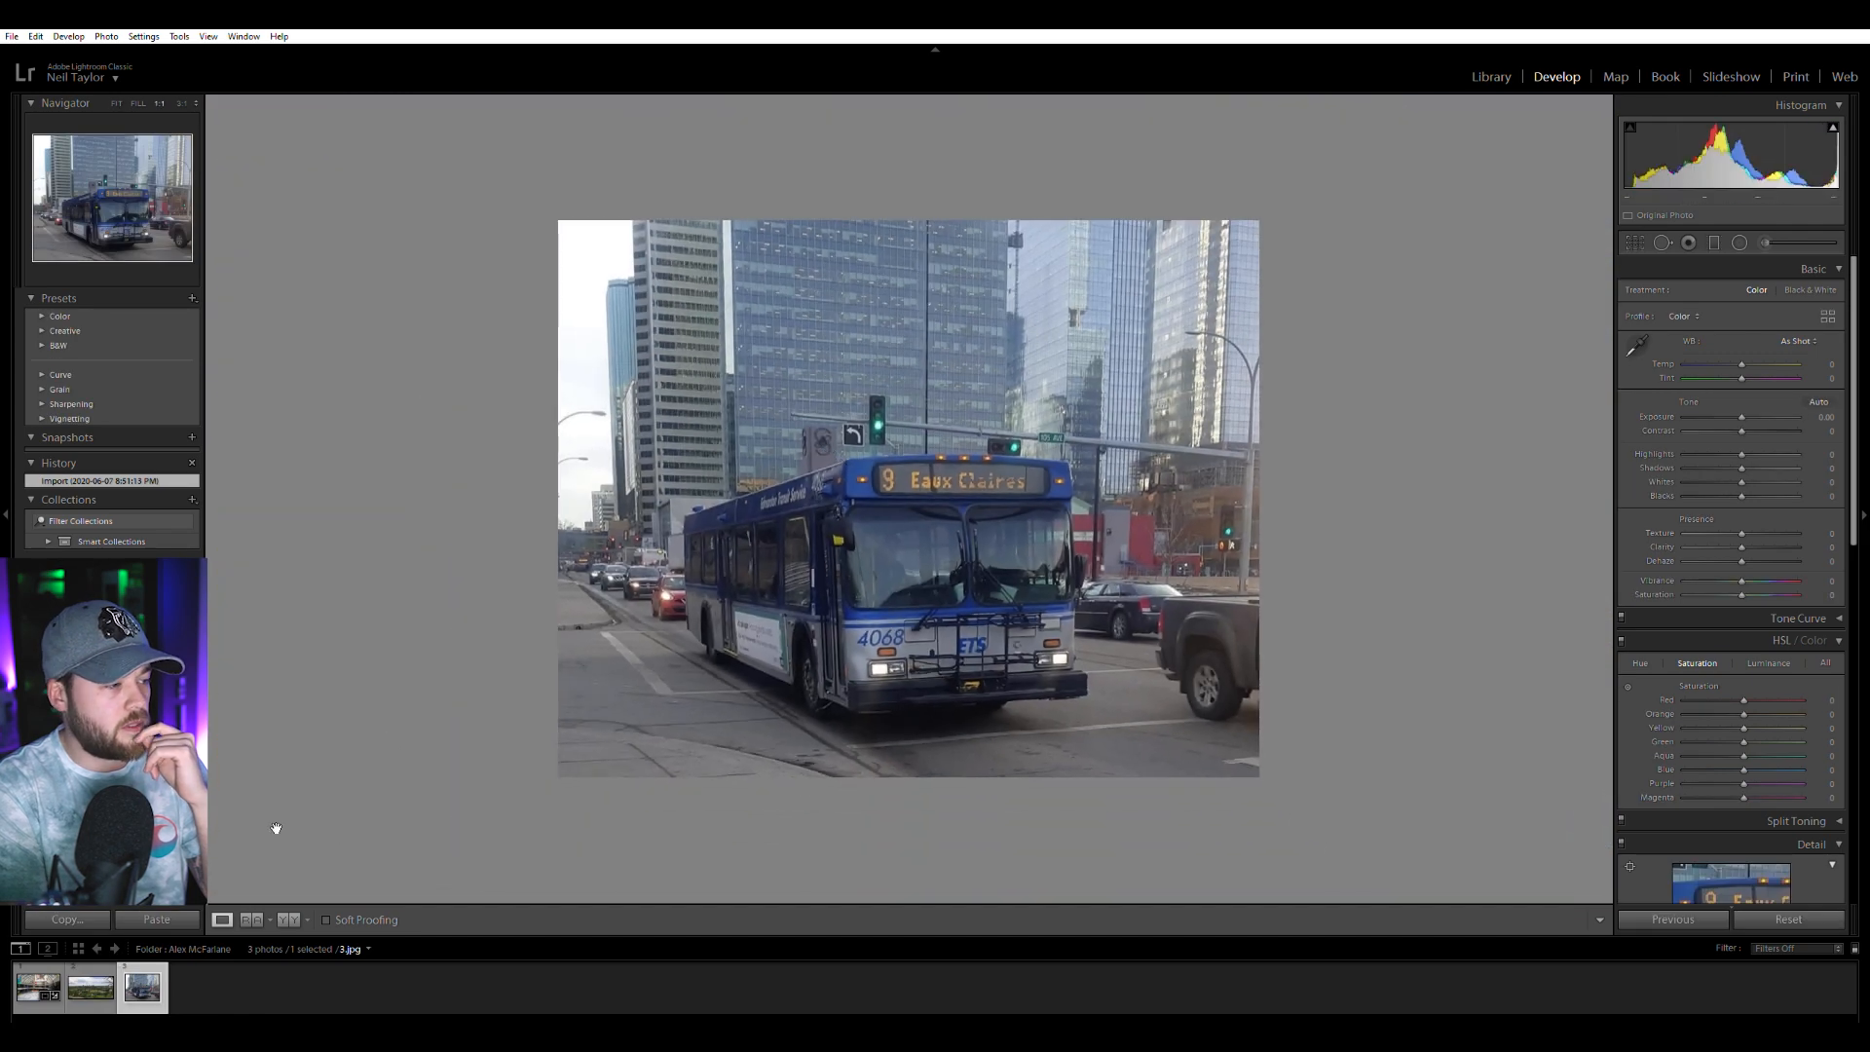
pyautogui.press('Left')
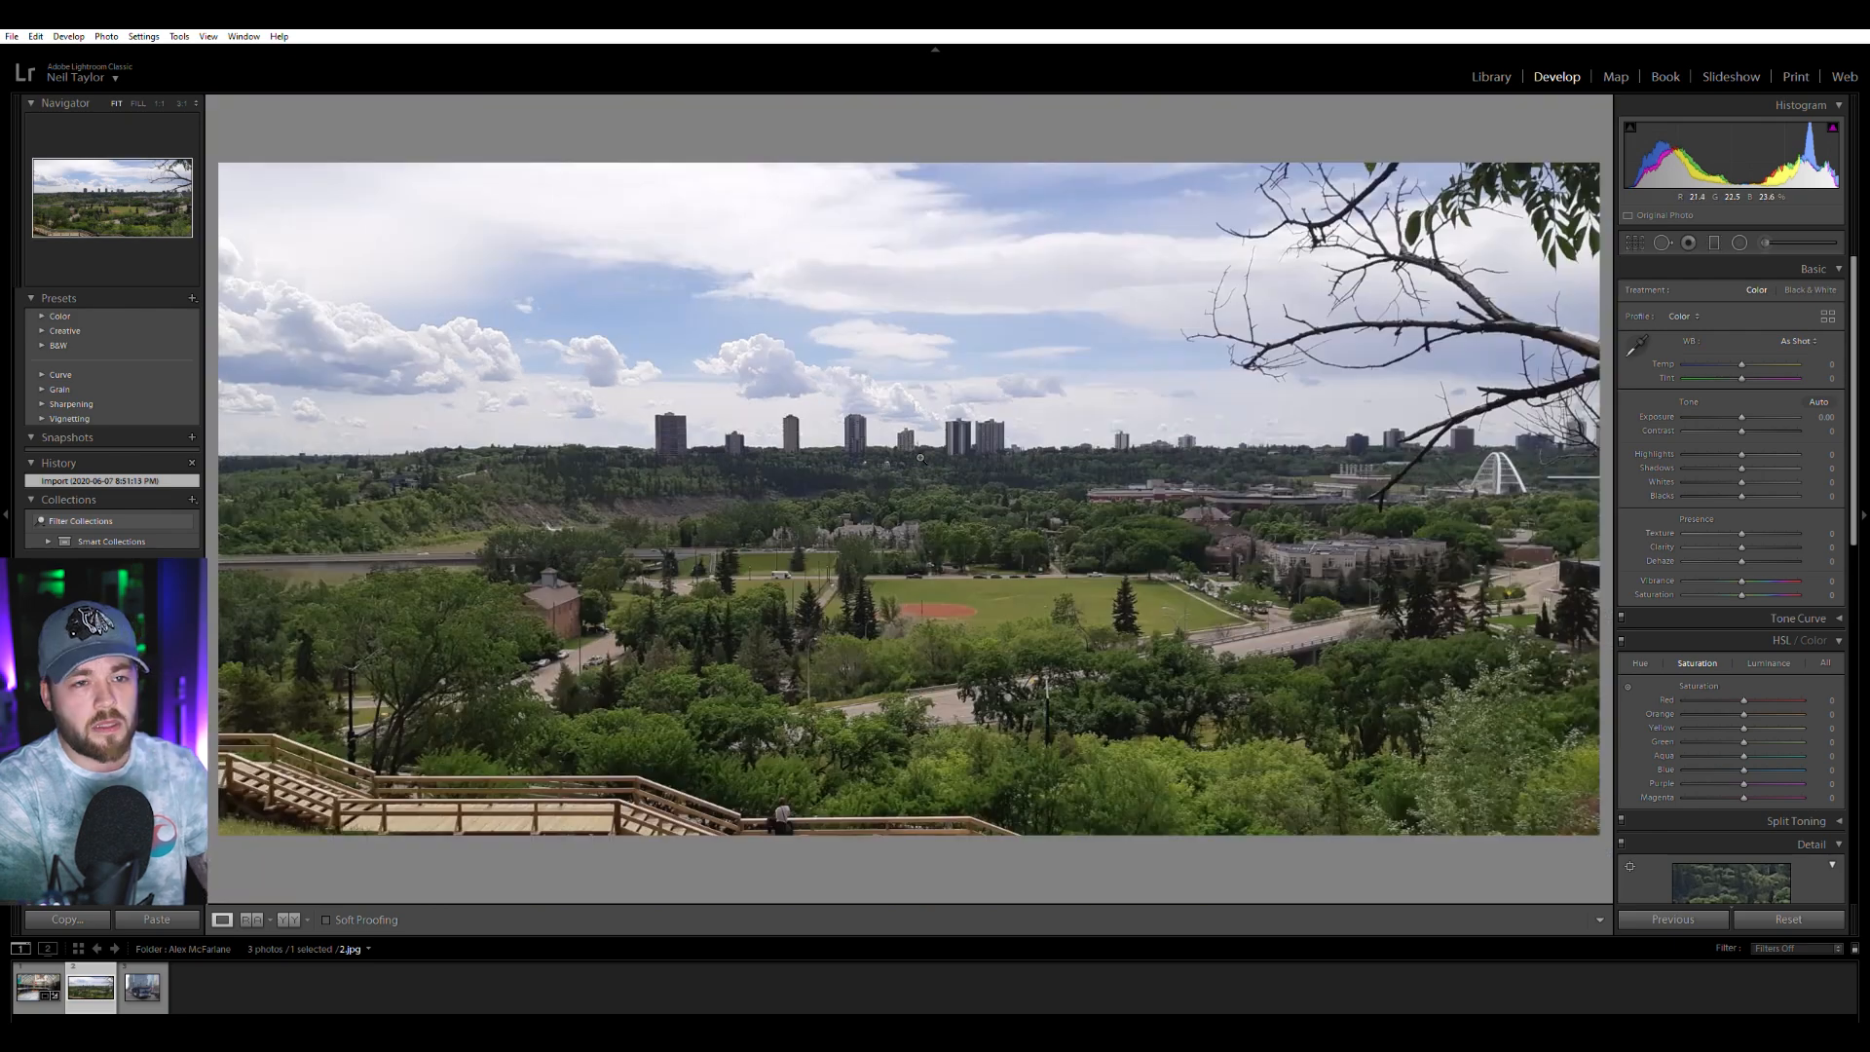
# Examine the valley photo close up around the skyline, the white arch bridge and the overhanging tree branches.
pyautogui.click(921, 457)
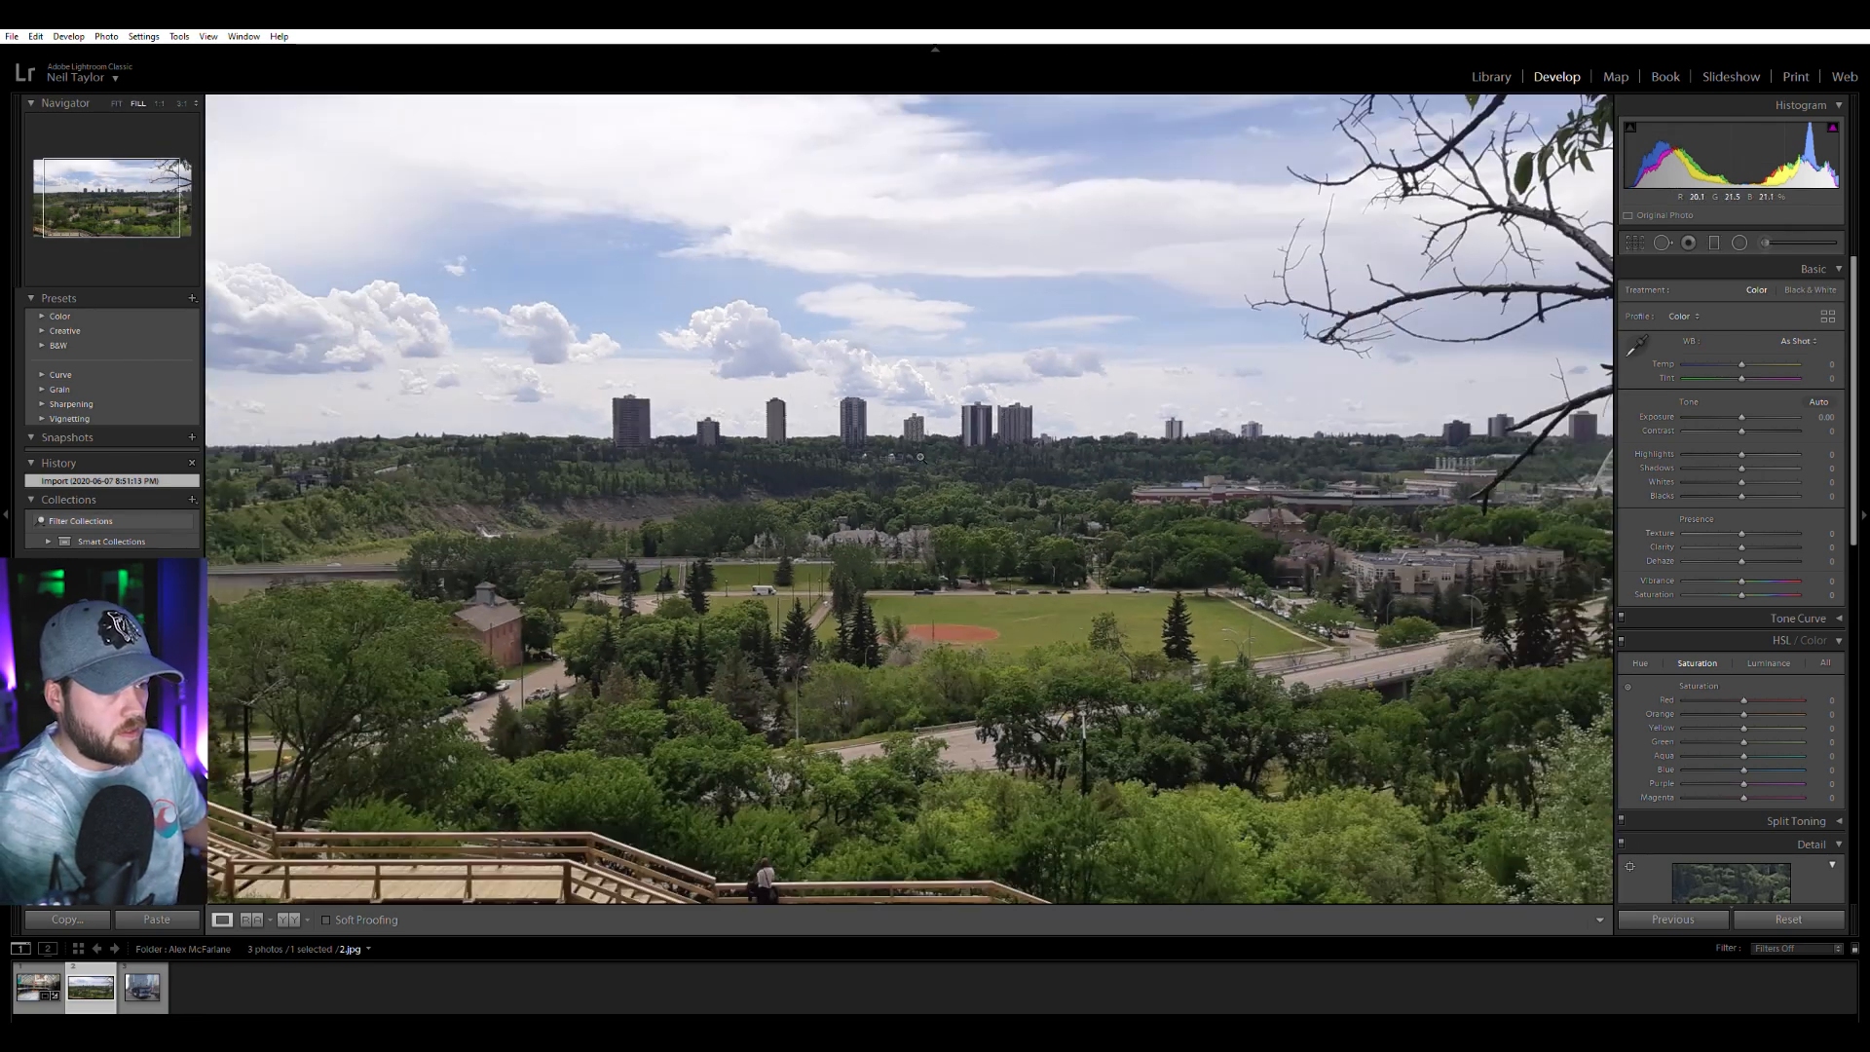
pyautogui.hotkey('ctrl', '-')
pyautogui.click(945, 460)
pyautogui.click(945, 460)
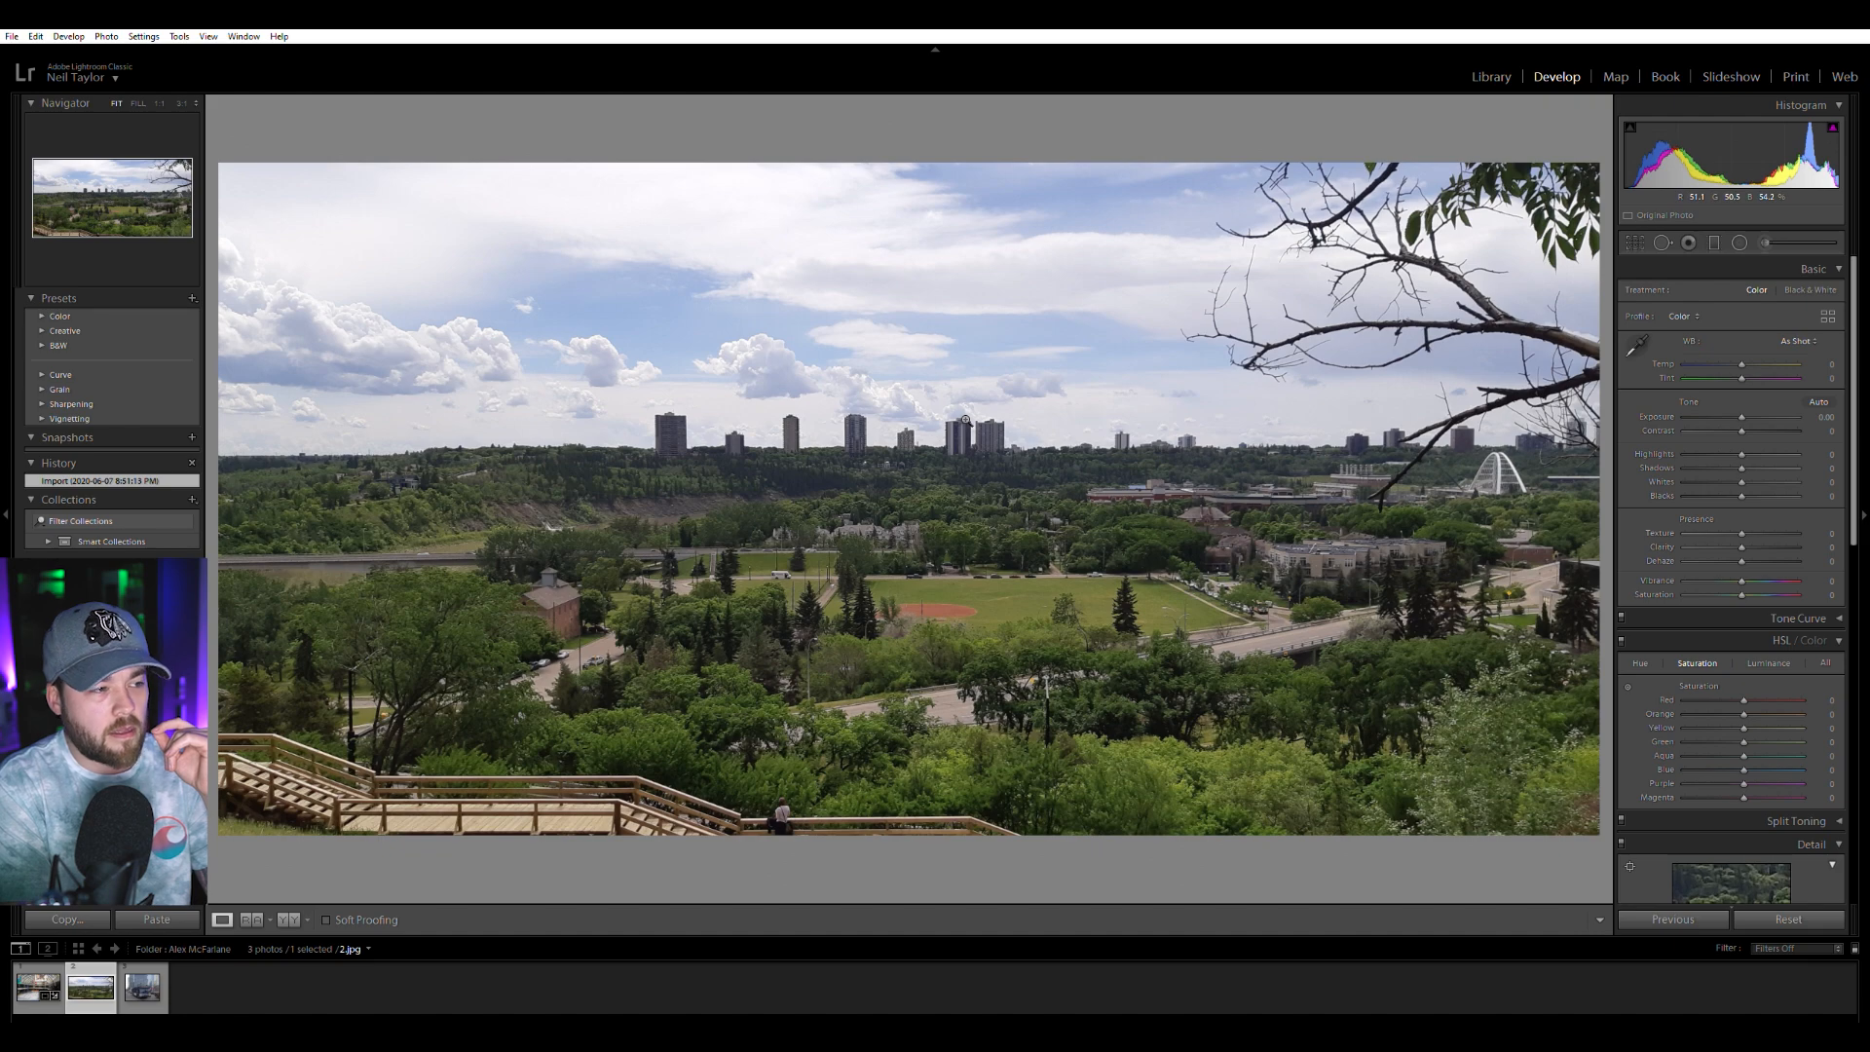
pyautogui.click(1550, 471)
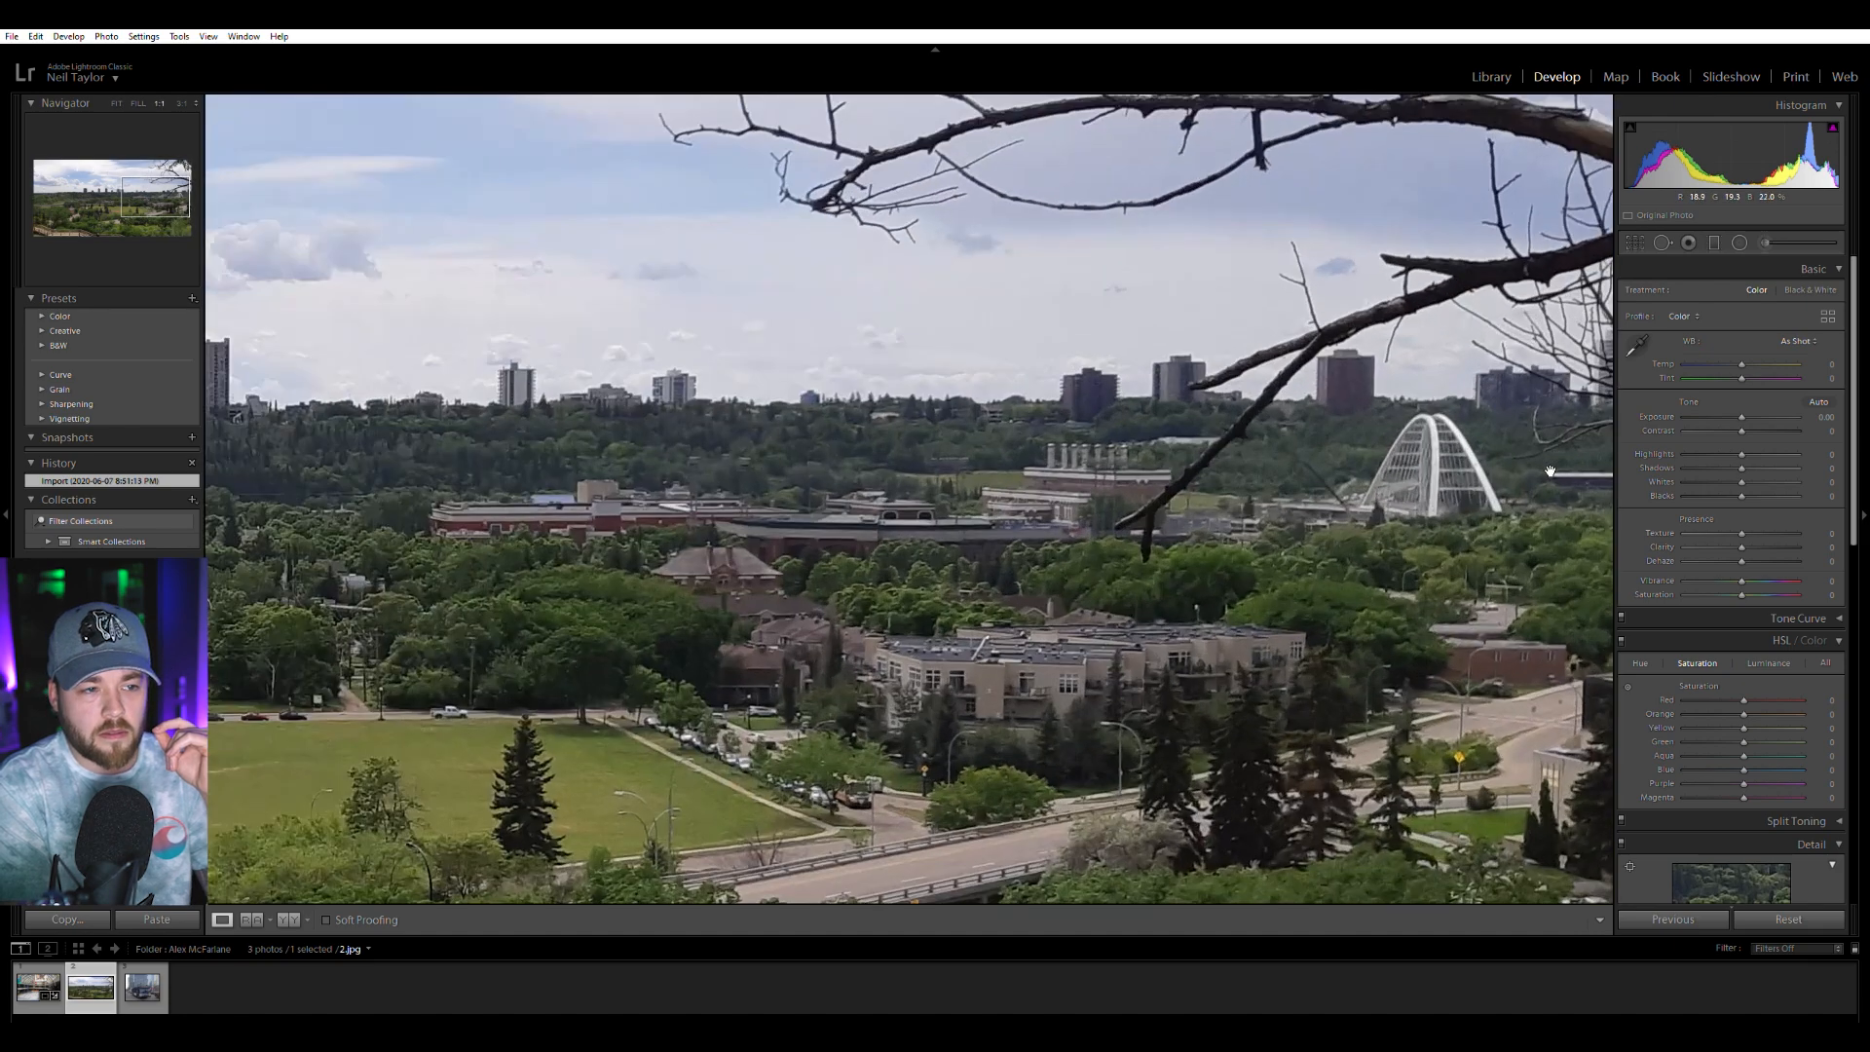
pyautogui.click(1550, 471)
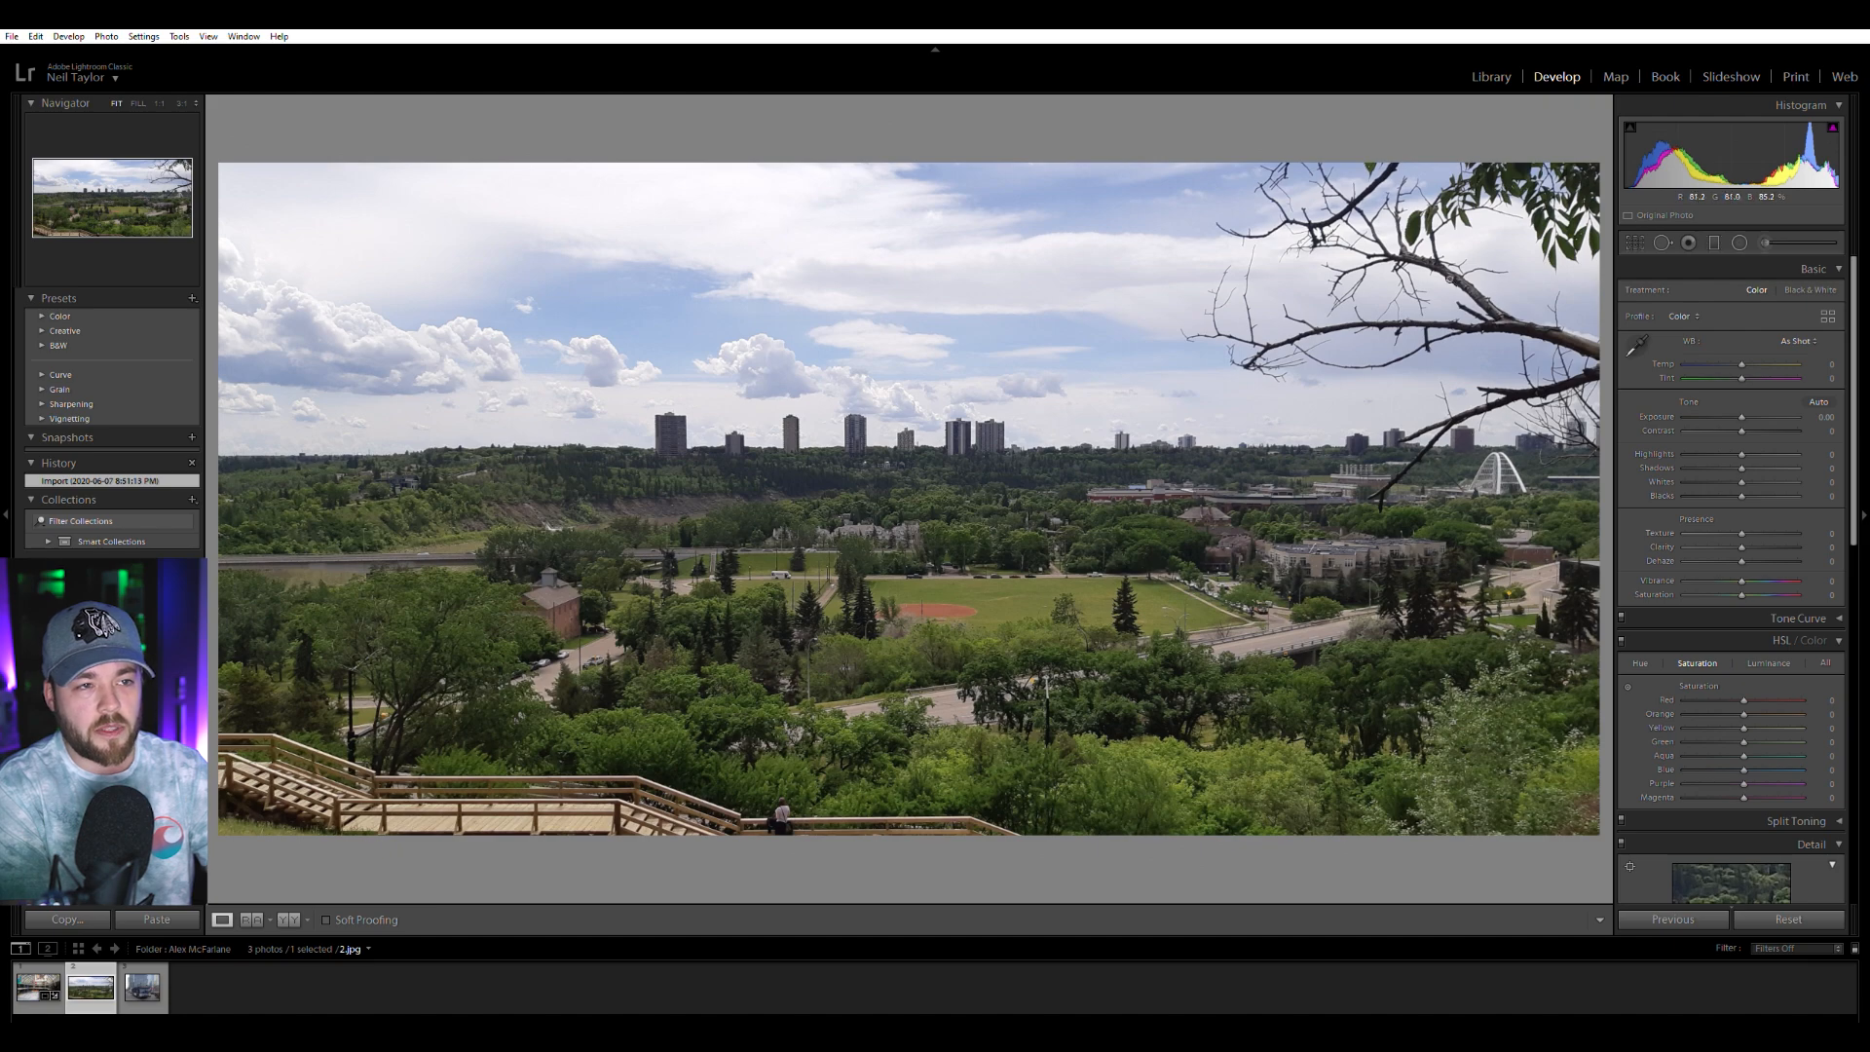
pyautogui.click(1476, 331)
pyautogui.moveTo(1476, 332); pyautogui.dragTo(1268, 396)
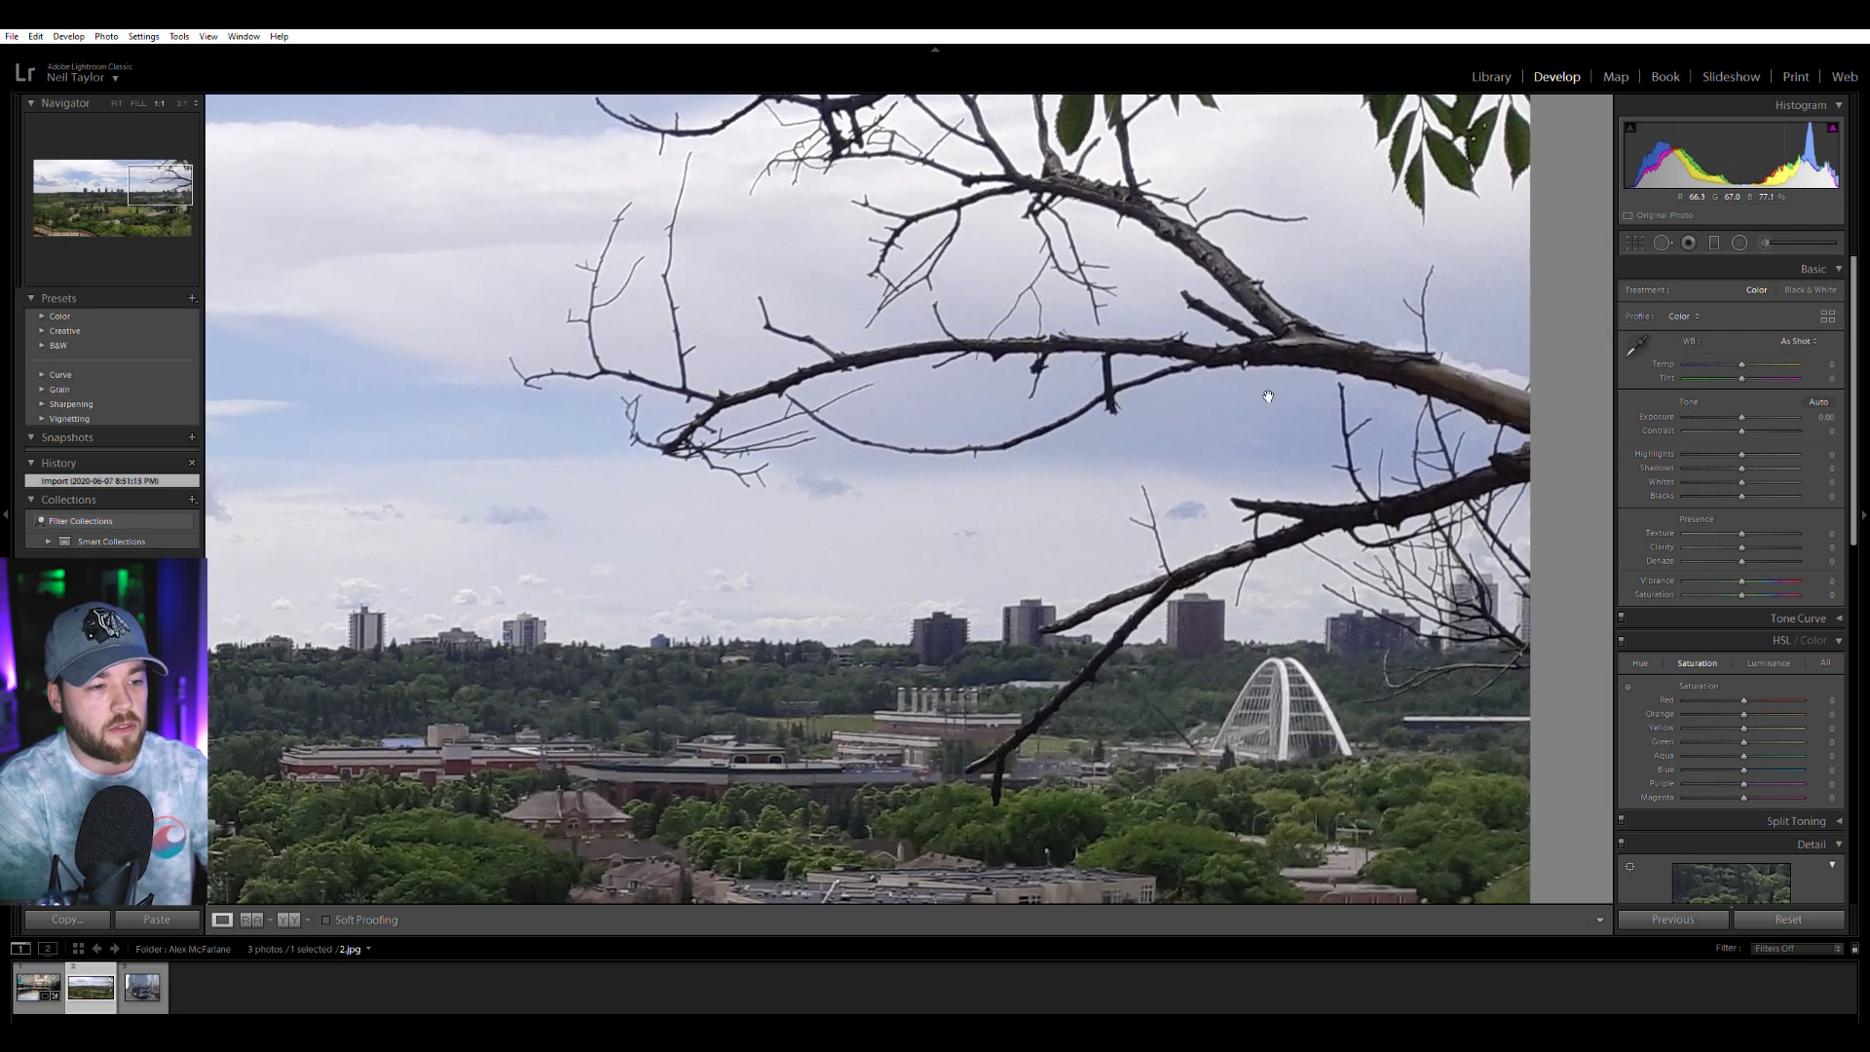
pyautogui.moveTo(1145, 580); pyautogui.dragTo(1176, 443)
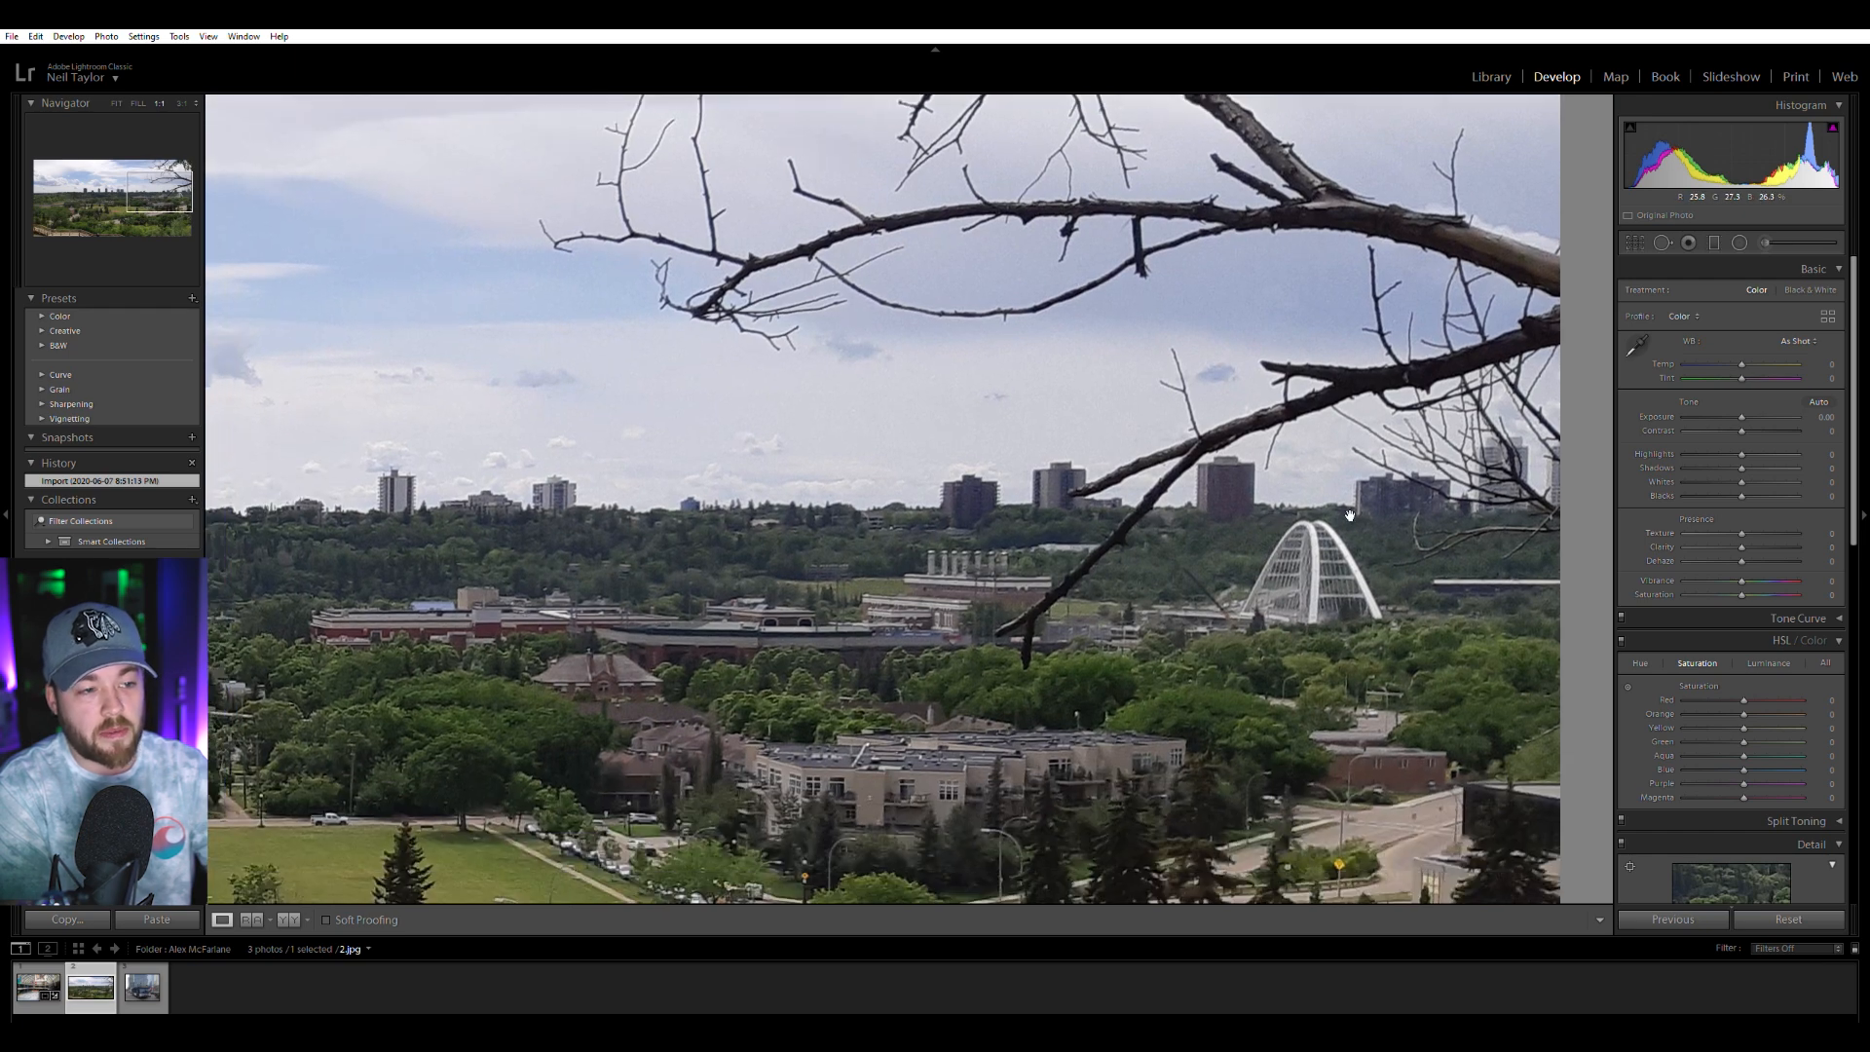
pyautogui.click(970, 436)
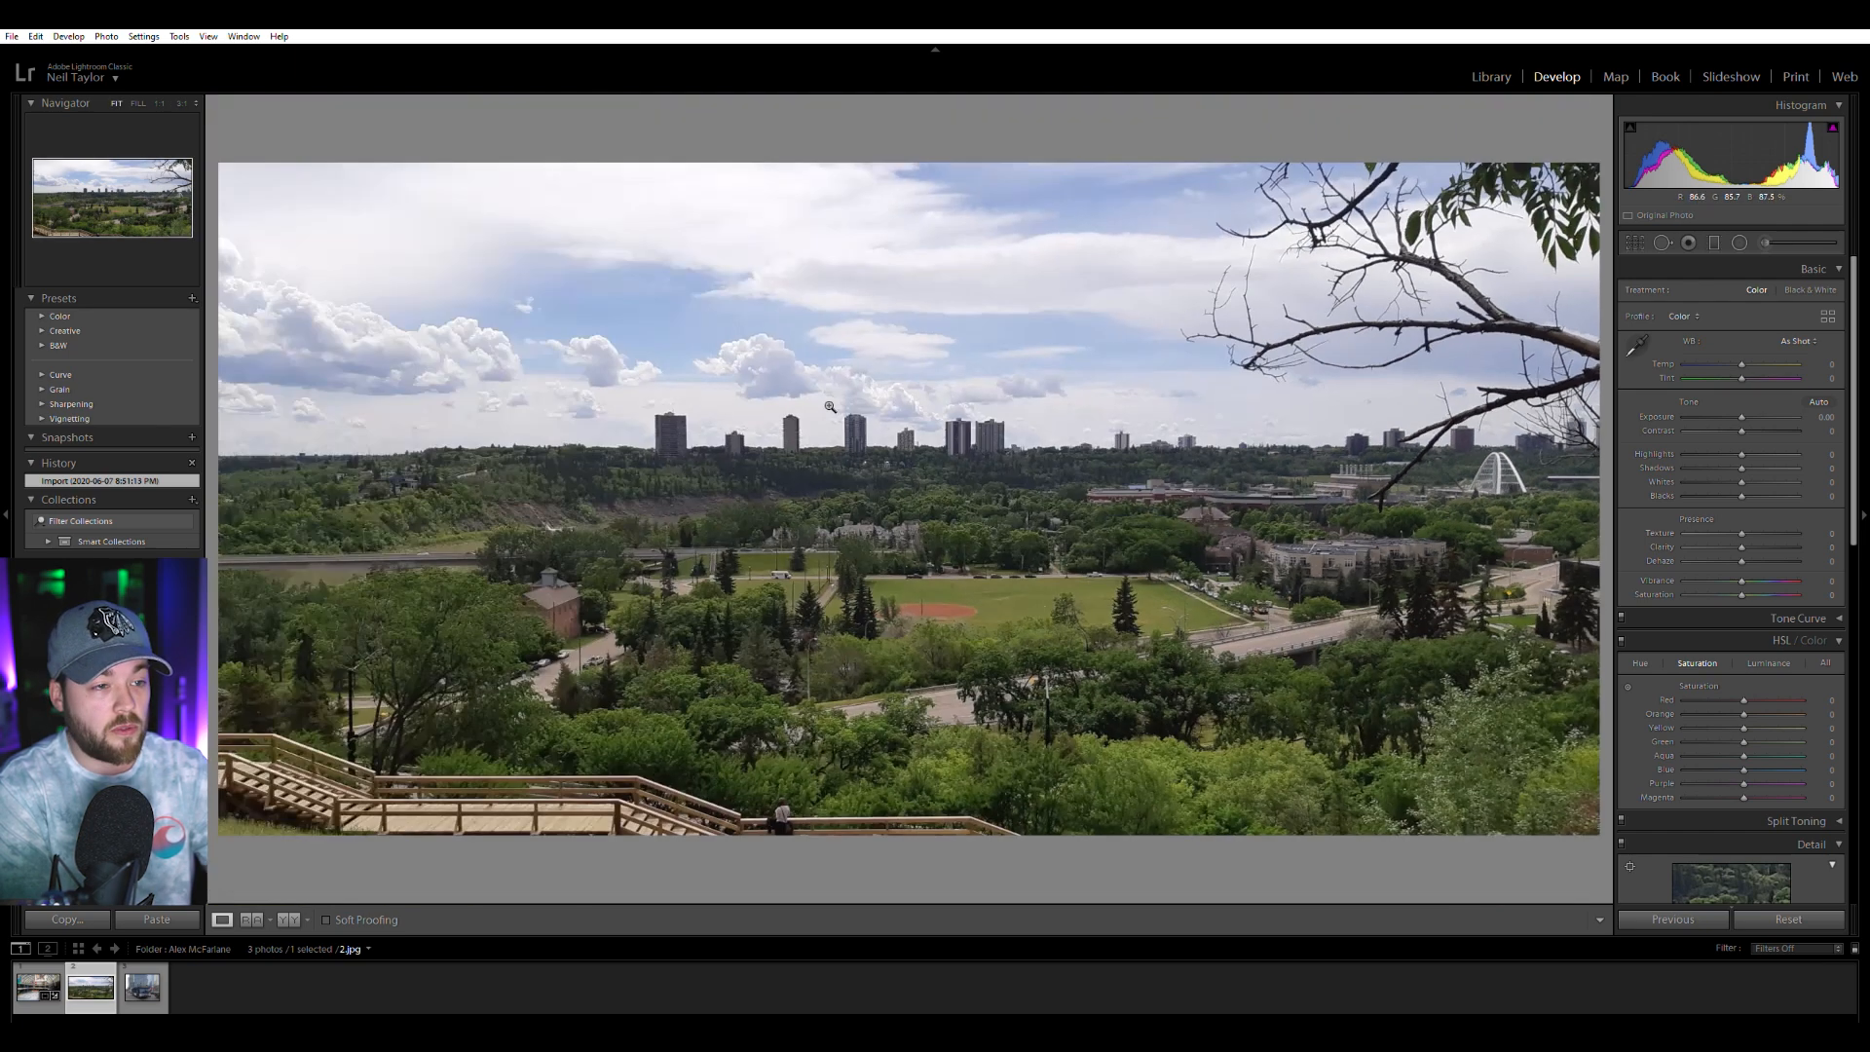
# Crop the tree branches and the upper sky out of the valley photo and straighten it to an angle of 0.64.
pyautogui.click(1630, 242)
pyautogui.moveTo(1598, 547); pyautogui.dragTo(1386, 575)
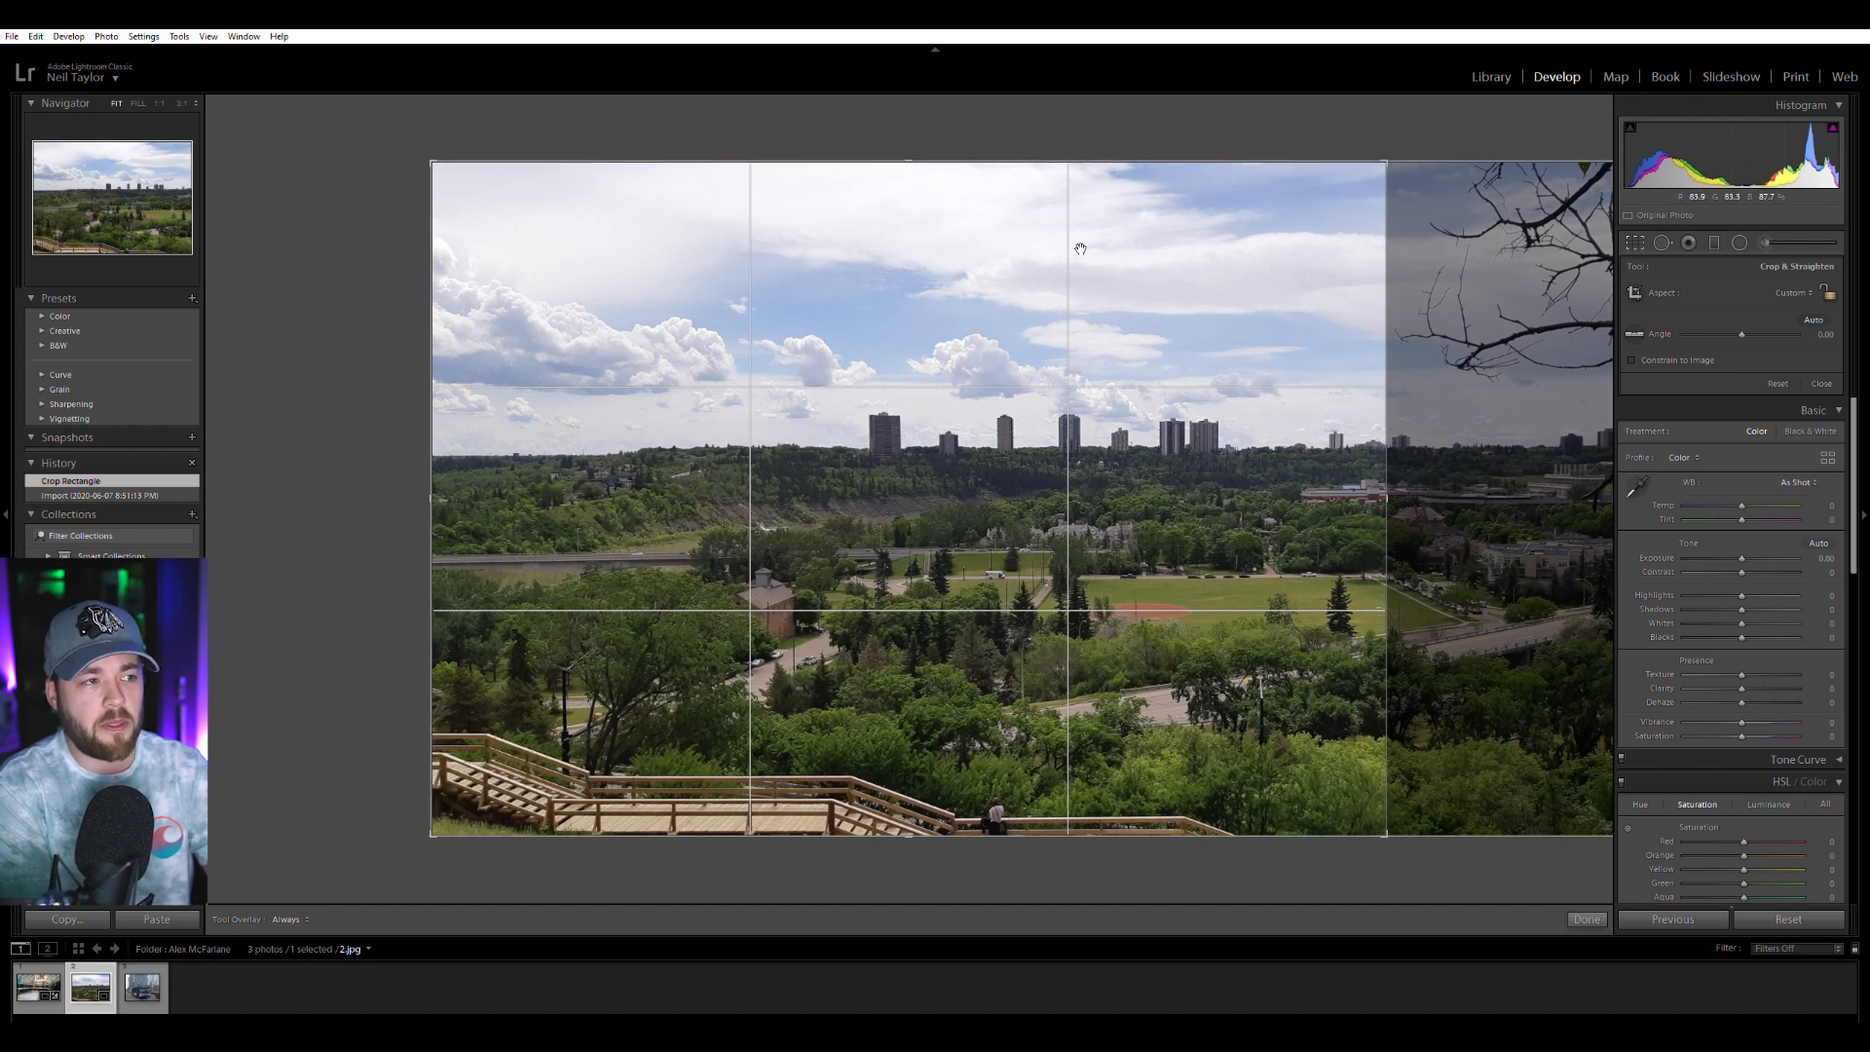
pyautogui.moveTo(910, 161); pyautogui.dragTo(910, 204)
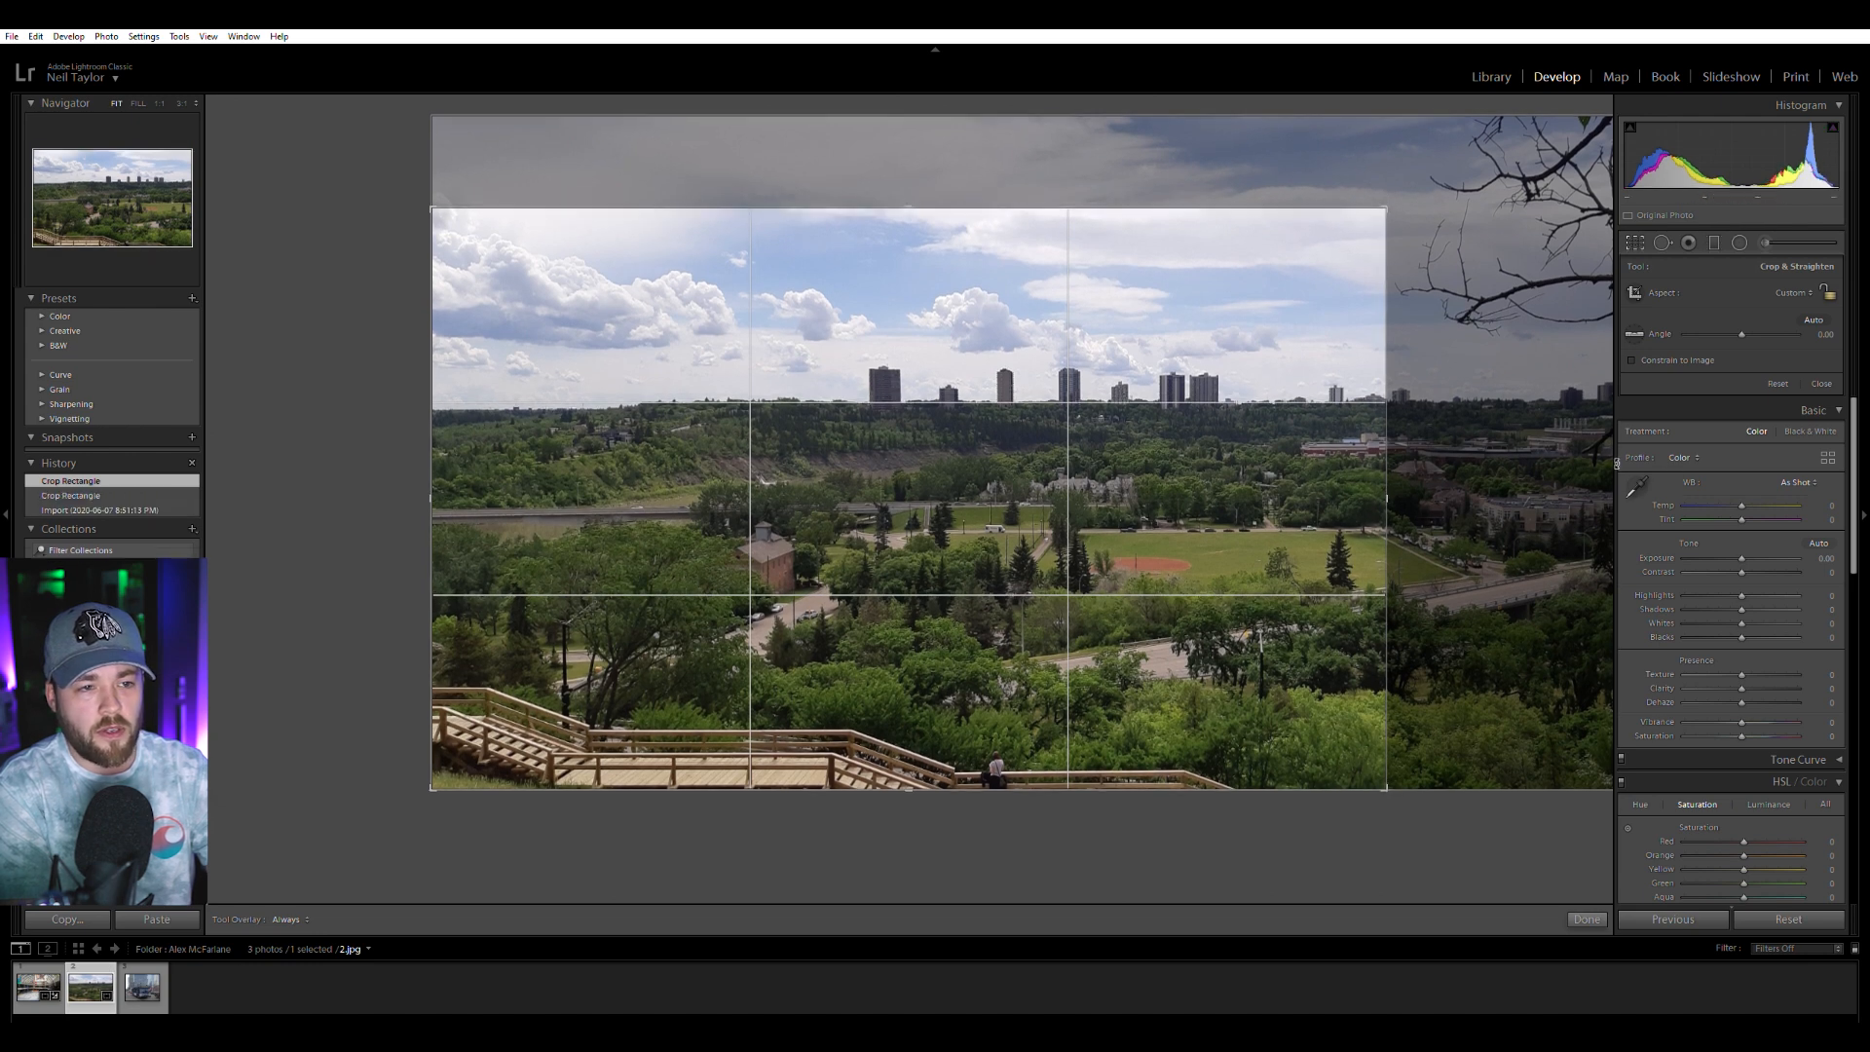
pyautogui.moveTo(1602, 461); pyautogui.dragTo(1598, 469)
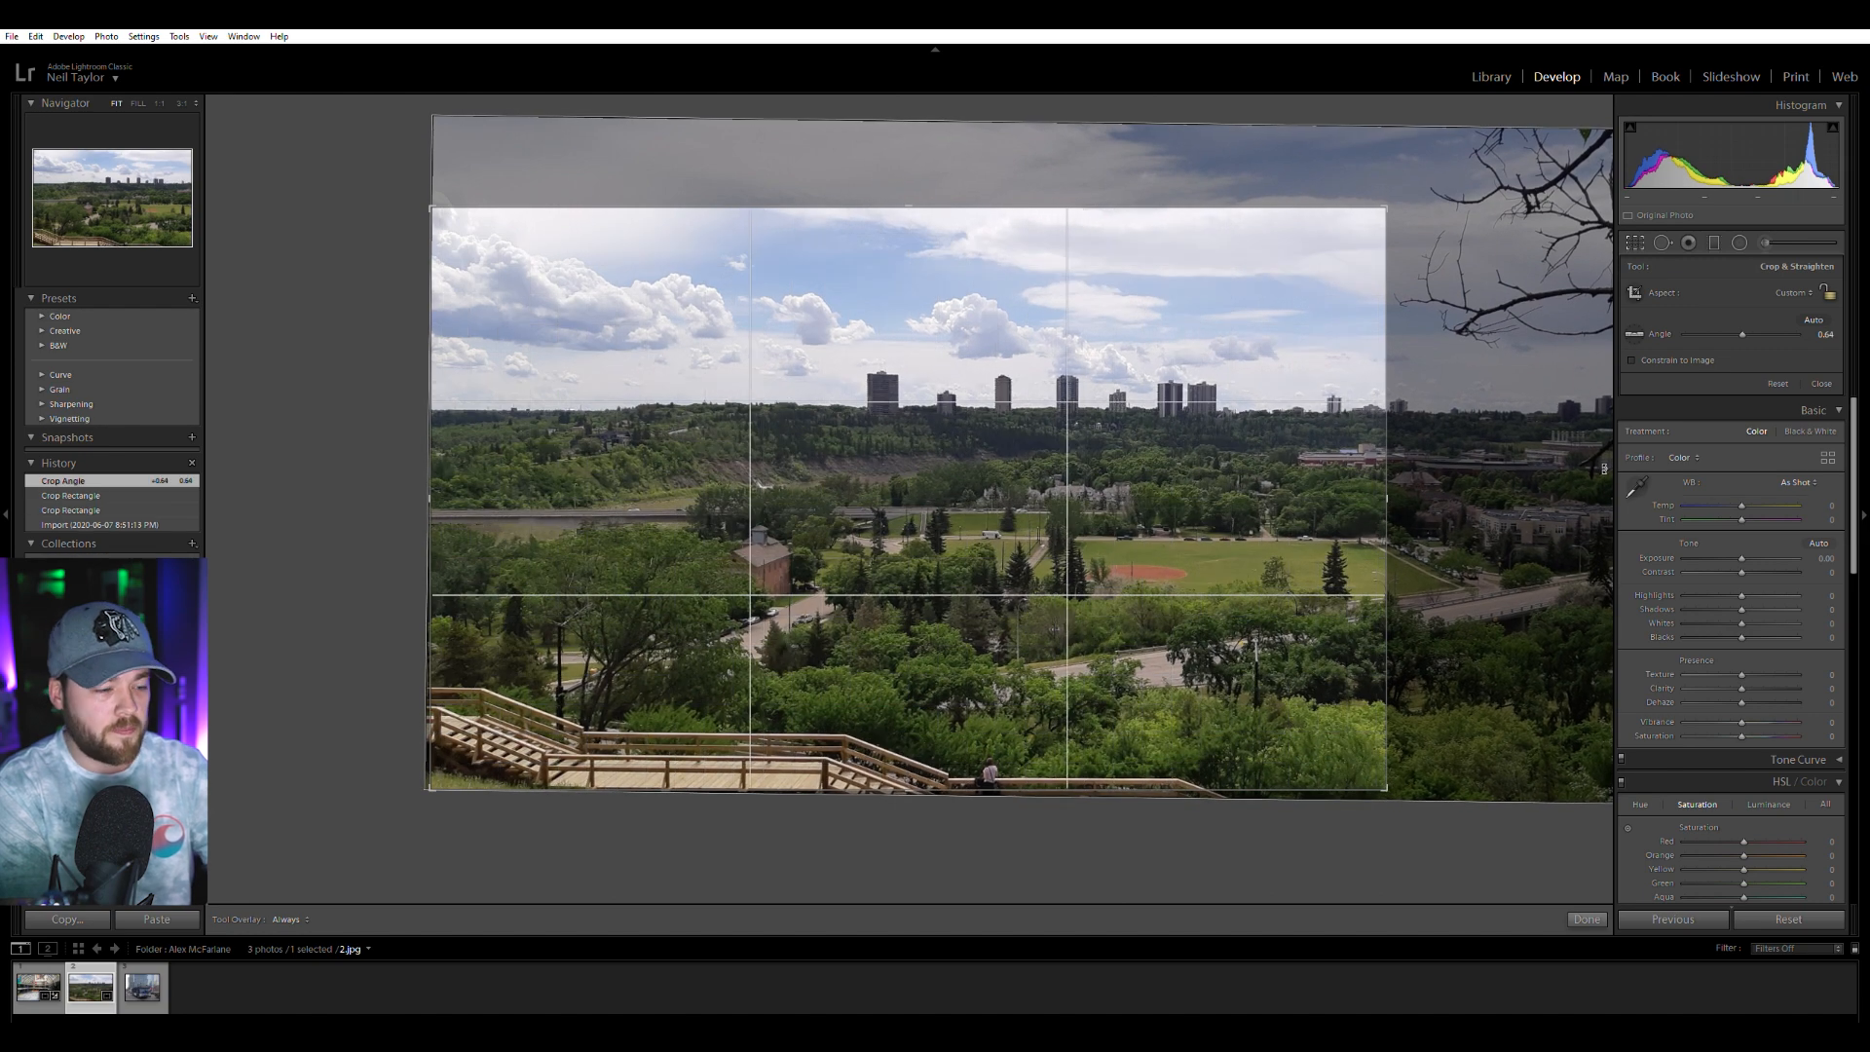
pyautogui.press('Return')
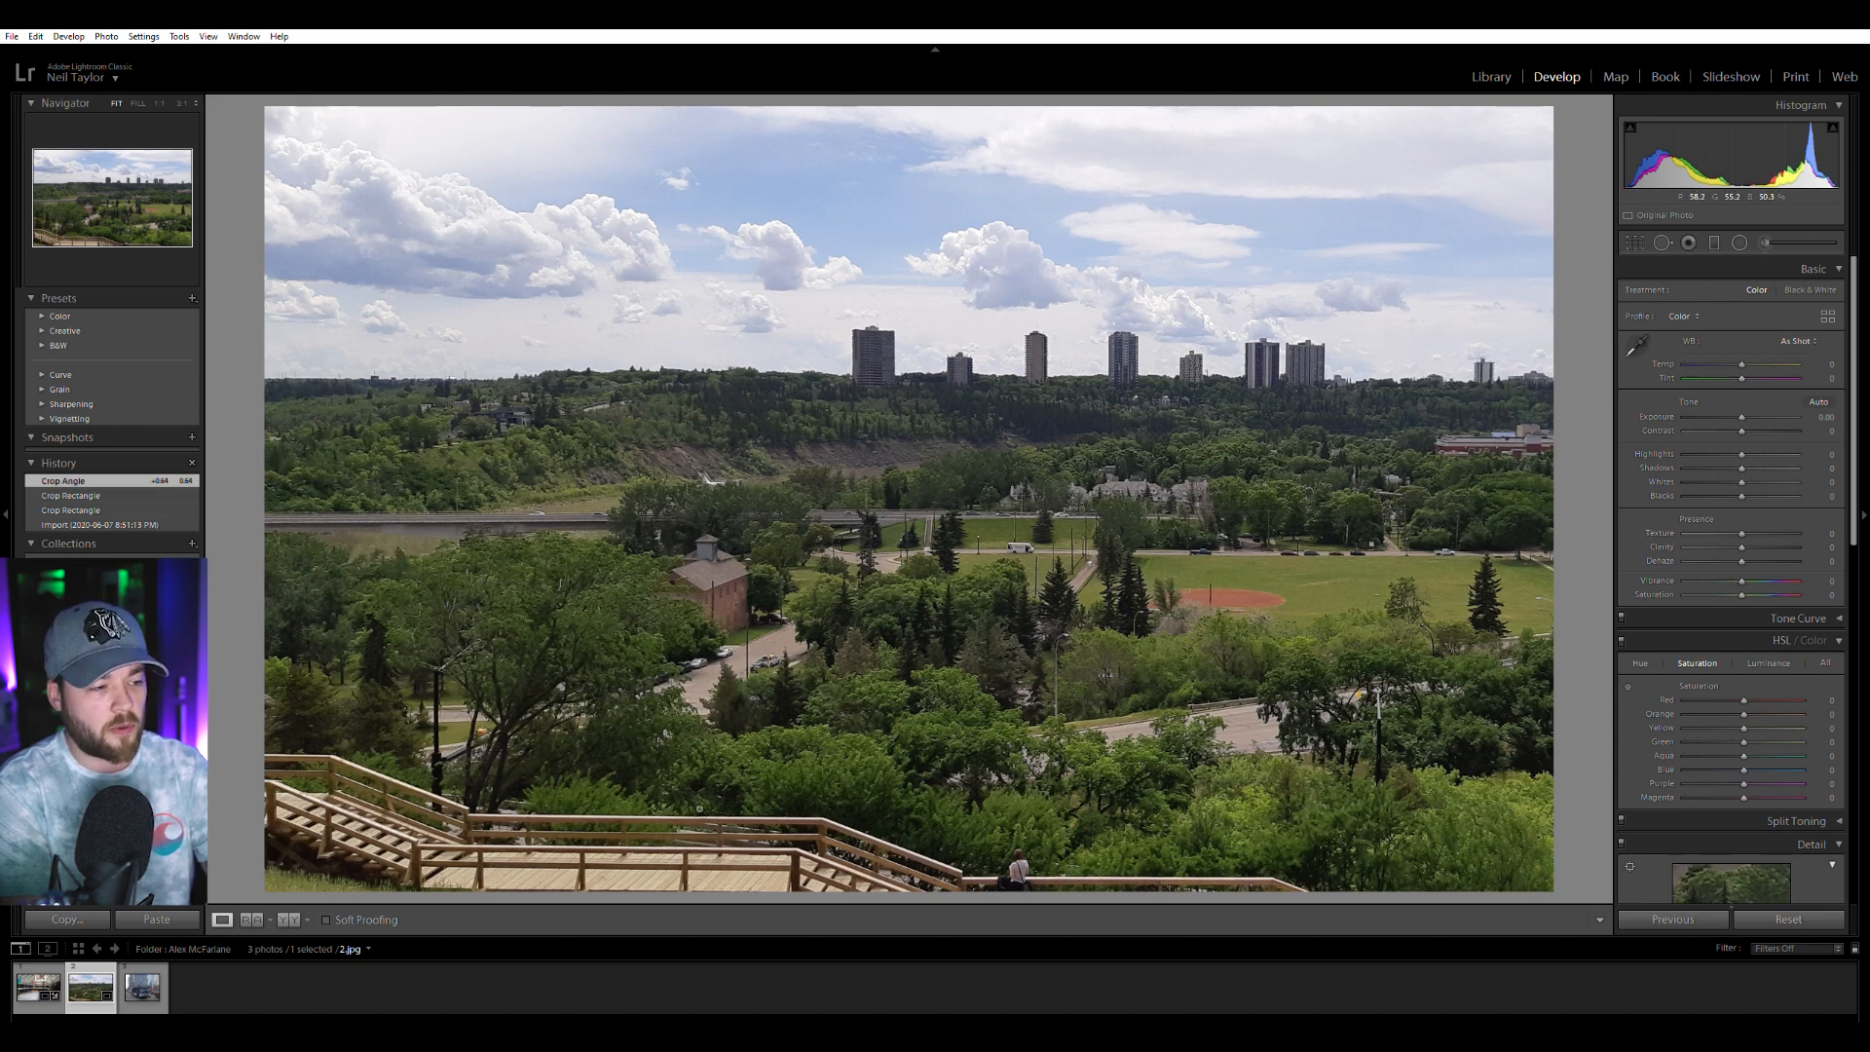
# Adjust the valley photo to contrast +29, shadows +18 and vibrance +23 after checking the person by the railing.
pyautogui.click(1019, 863)
pyautogui.moveTo(1019, 864); pyautogui.dragTo(1009, 783)
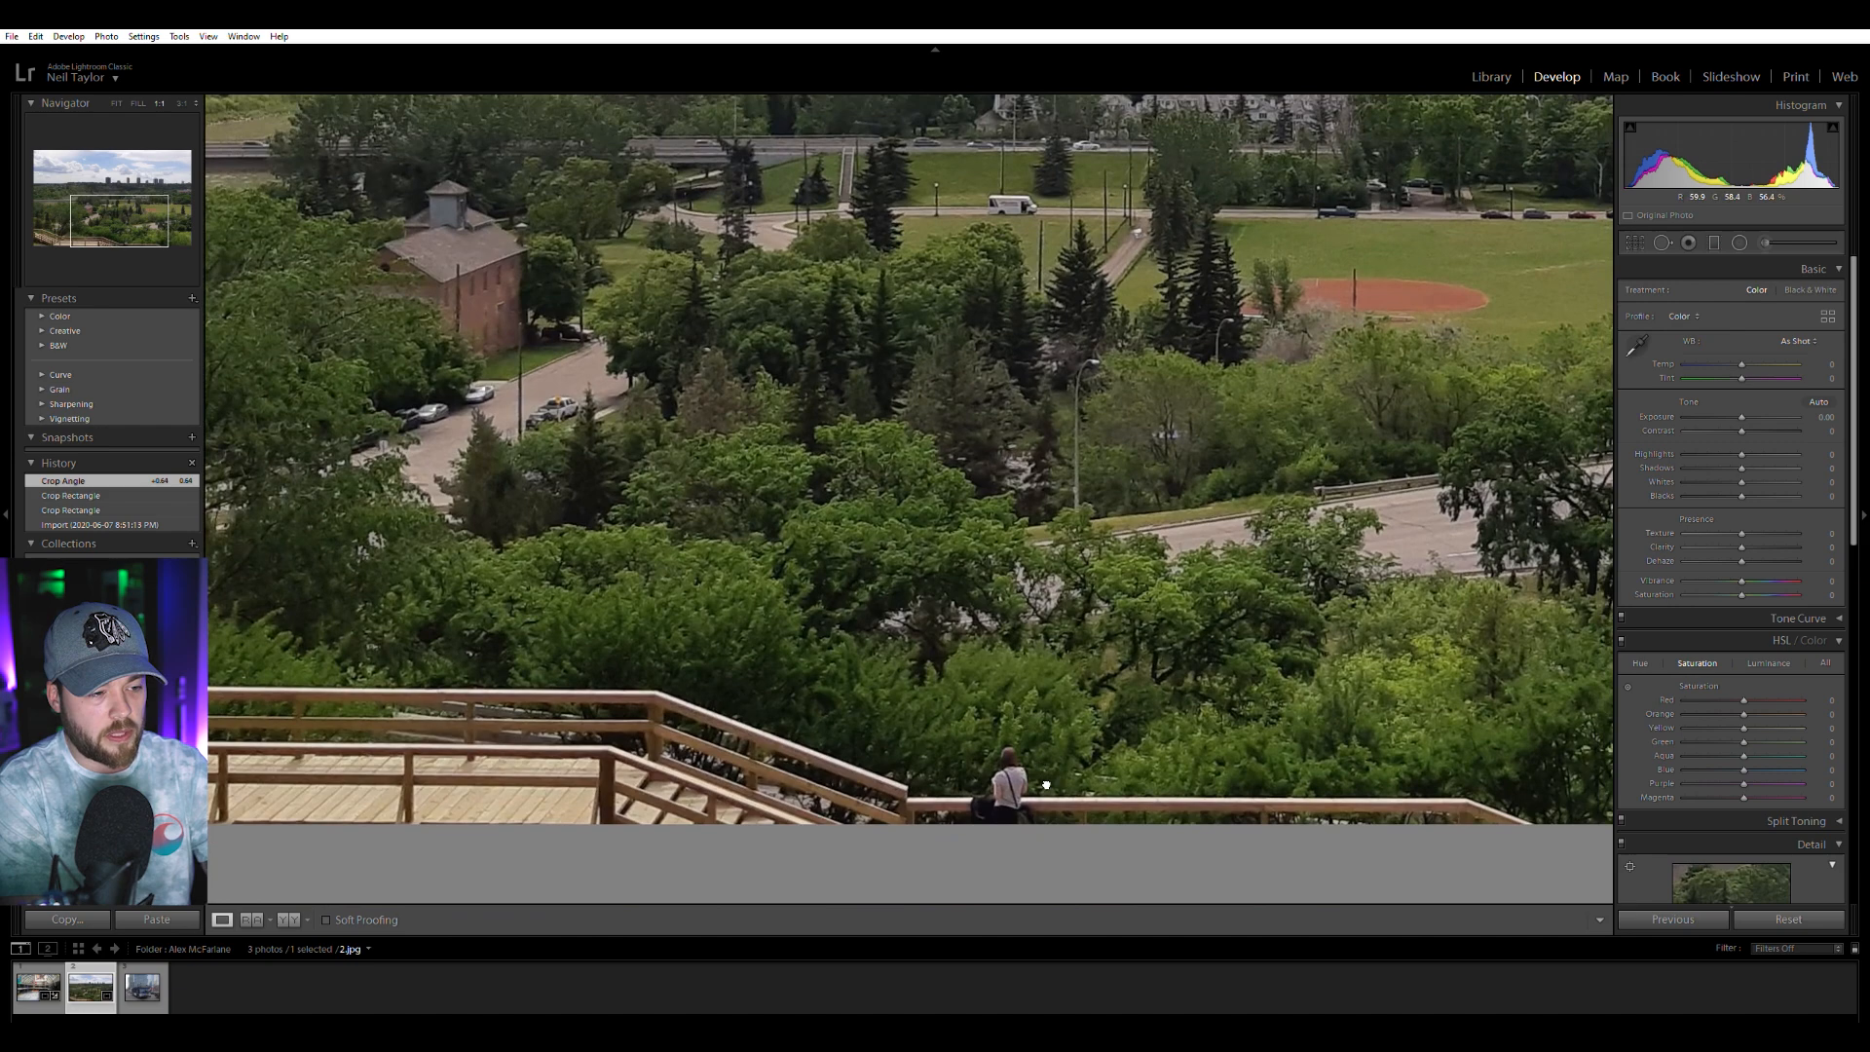
pyautogui.click(1020, 754)
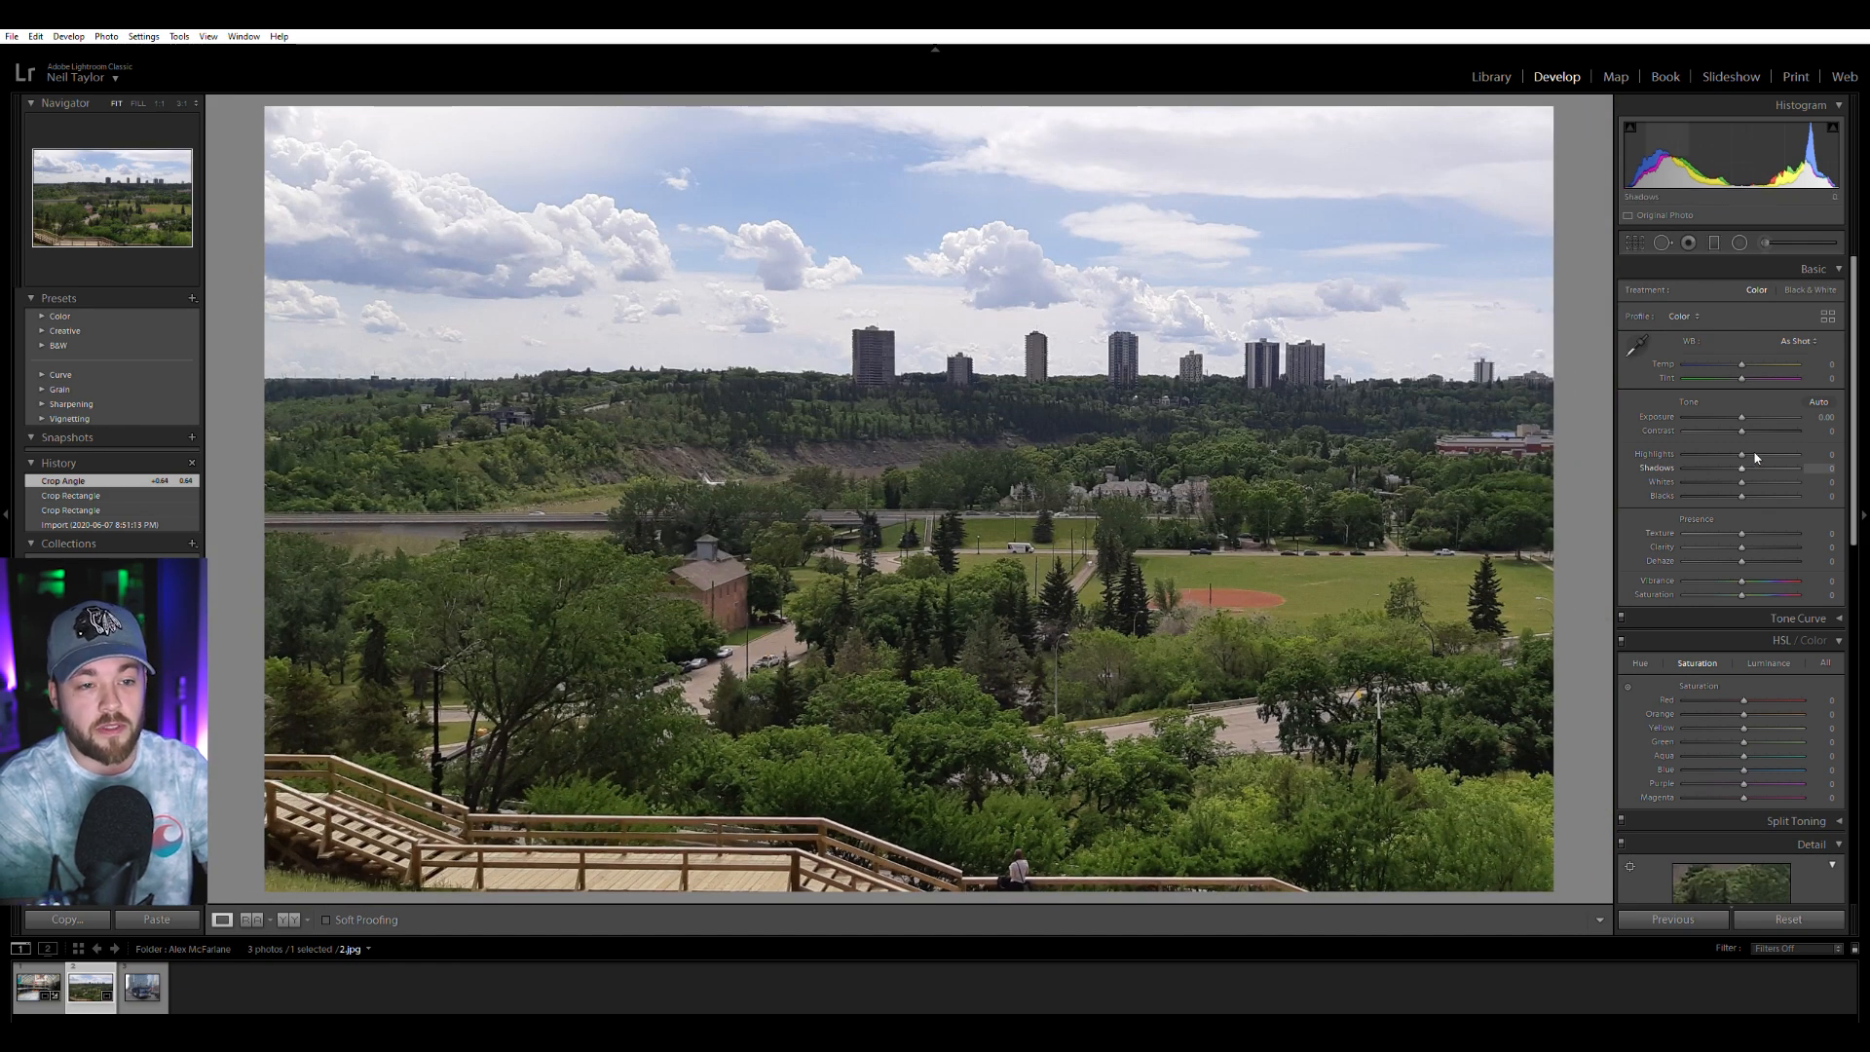
pyautogui.moveTo(1743, 429)
pyautogui.mouseDown()
pyautogui.moveTo(1762, 418)
pyautogui.moveTo(1754, 460)
pyautogui.mouseUp()
pyautogui.moveTo(1743, 580); pyautogui.dragTo(1759, 575)
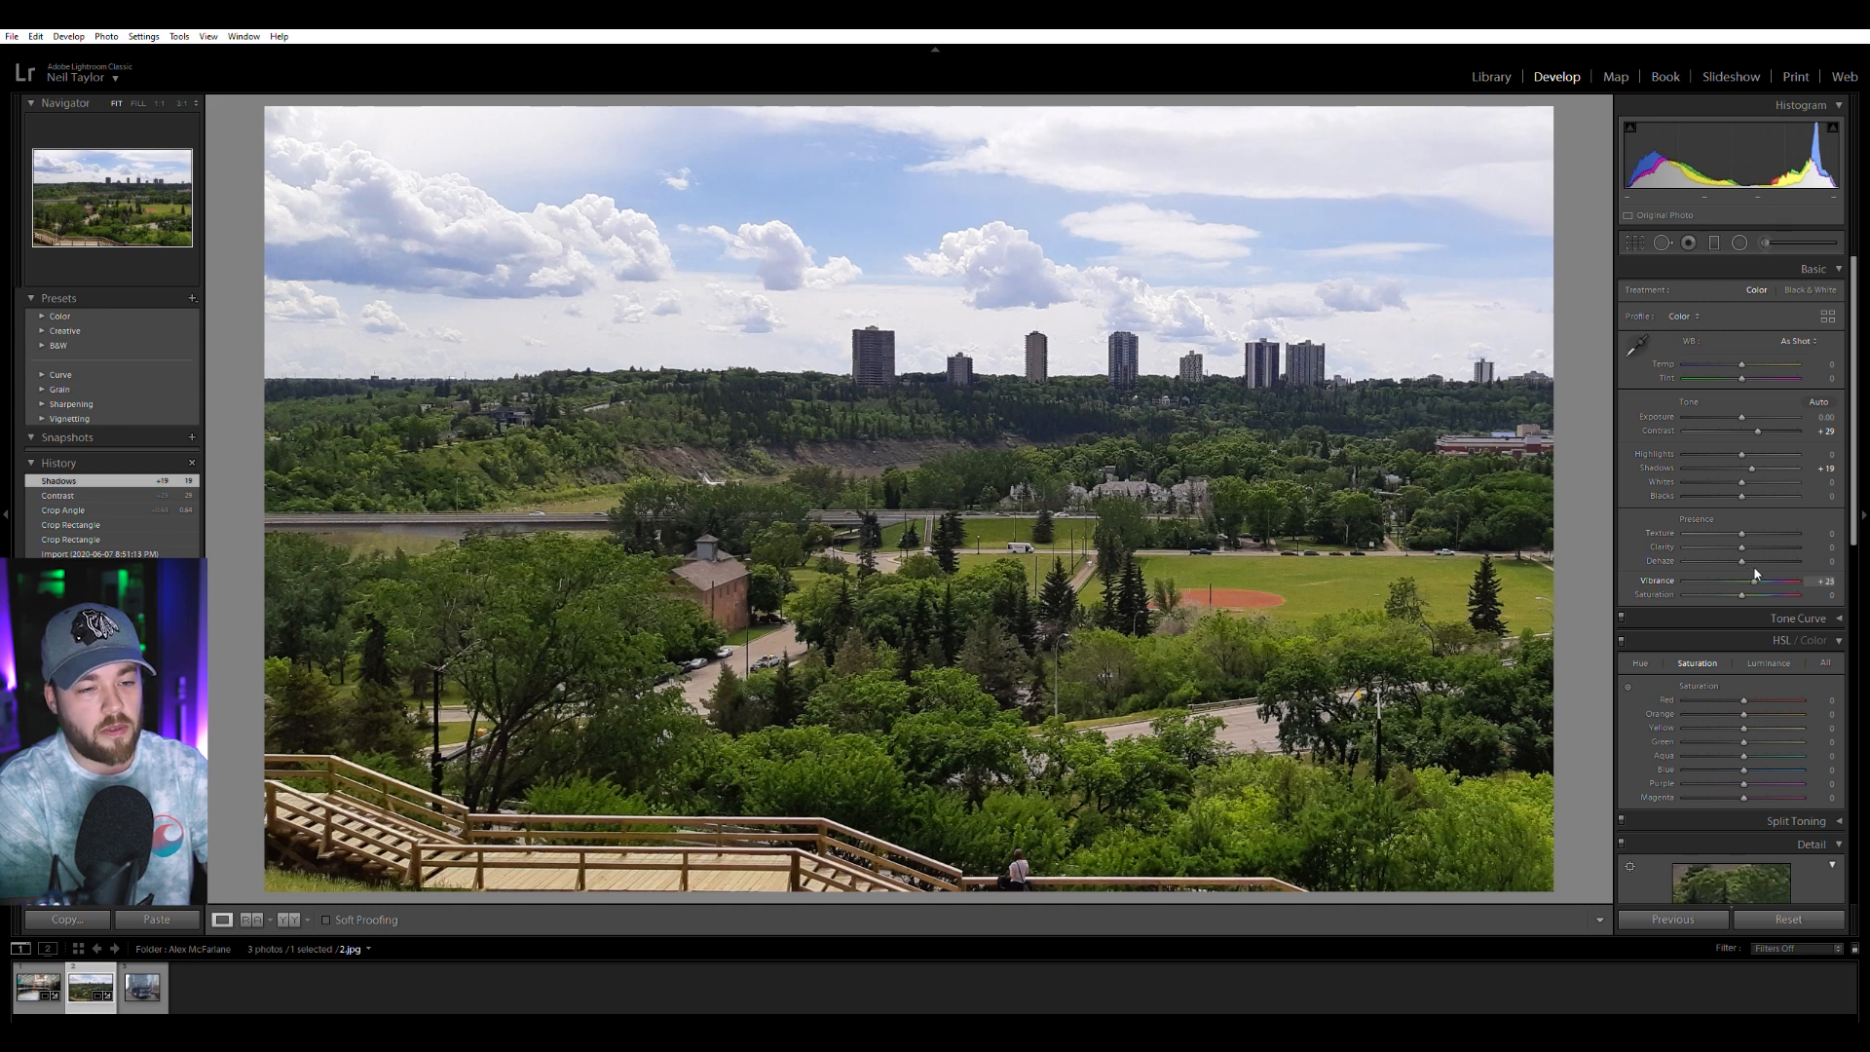
pyautogui.moveTo(1757, 575); pyautogui.dragTo(1752, 576)
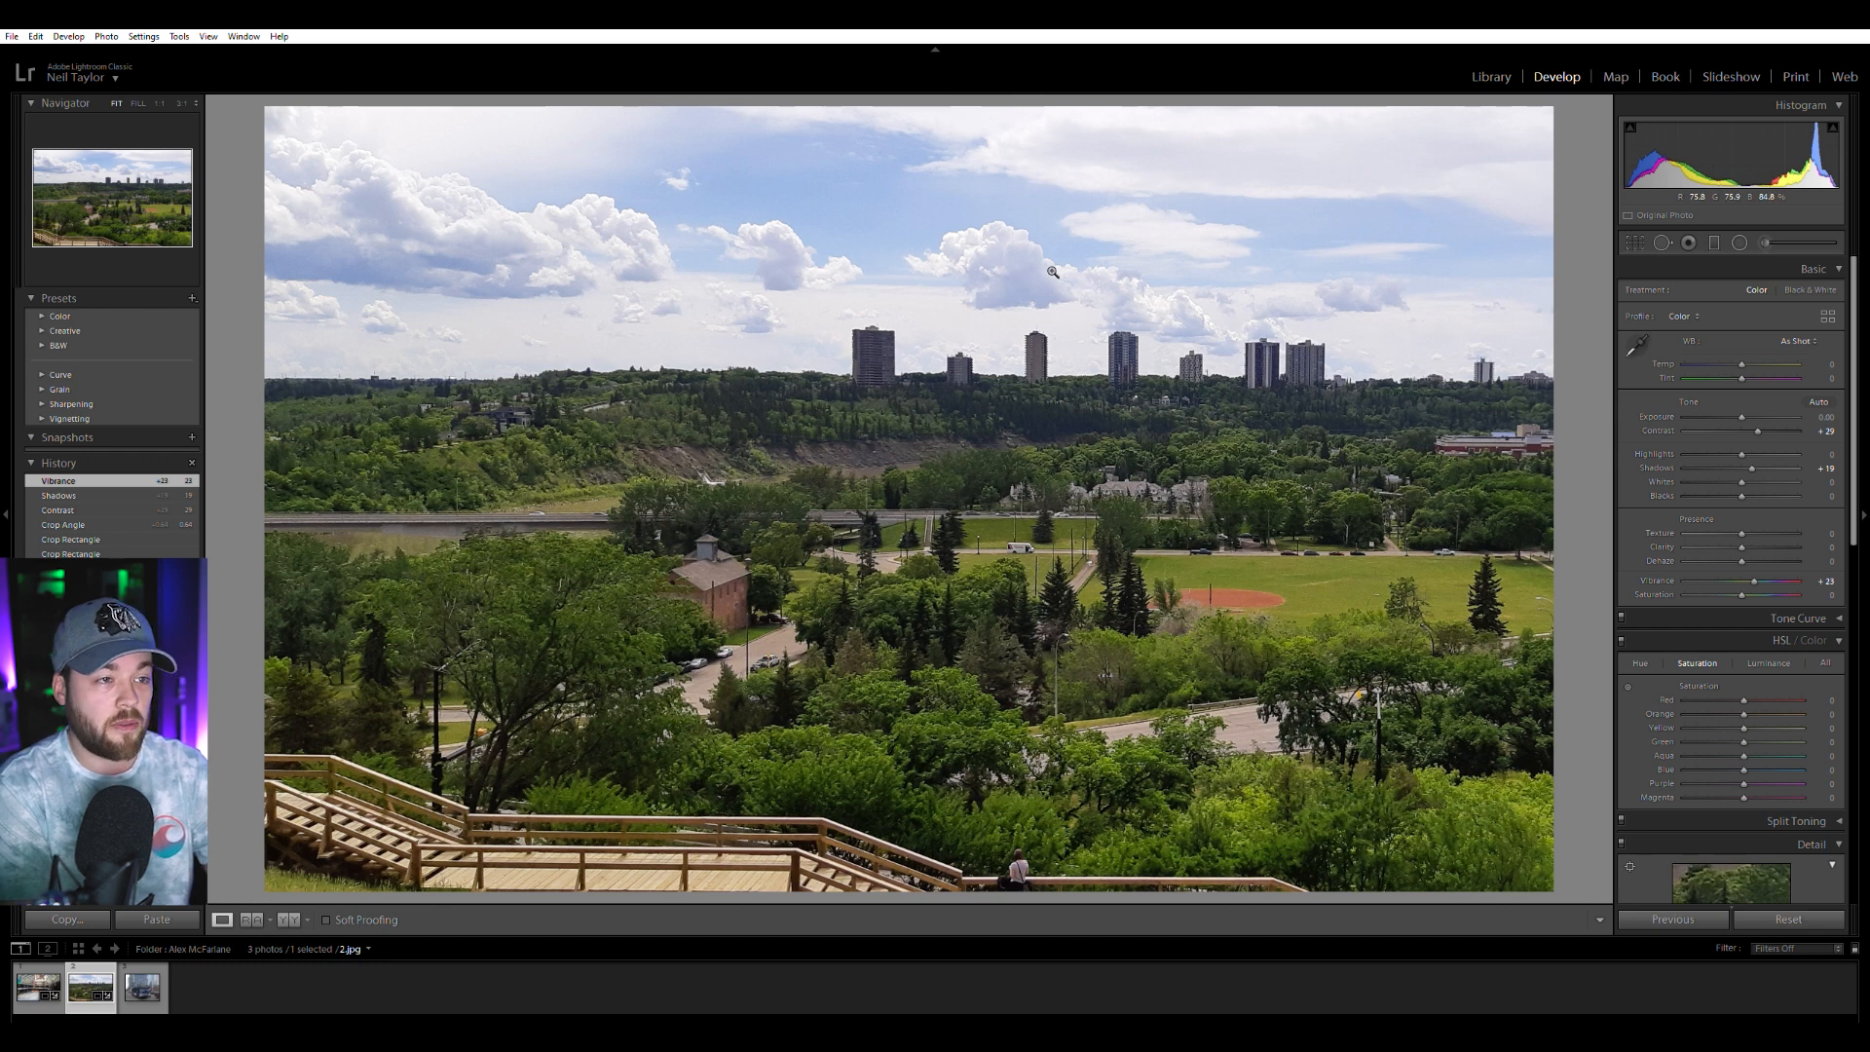
# Apply a graduated filter over the sky down to the horizon, with exposure -0.75 and contrast 51.
pyautogui.click(1713, 238)
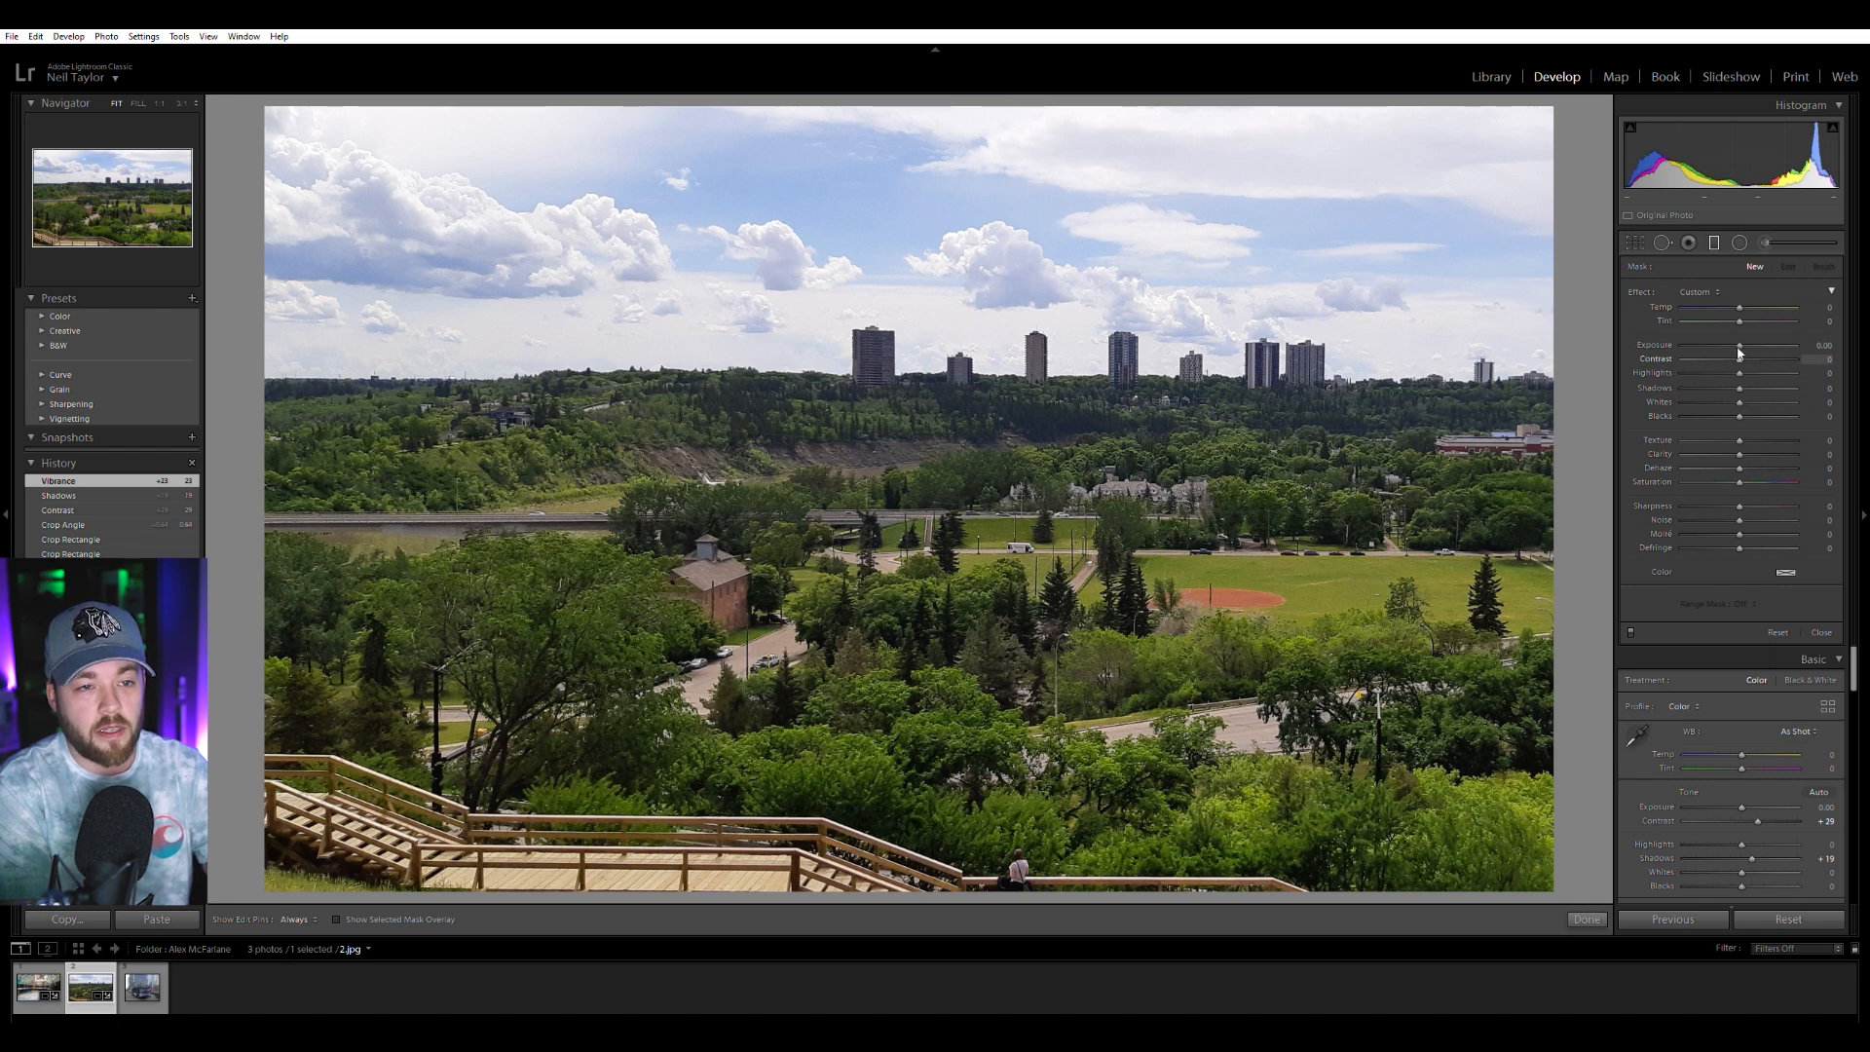
pyautogui.moveTo(1740, 359); pyautogui.dragTo(1736, 335)
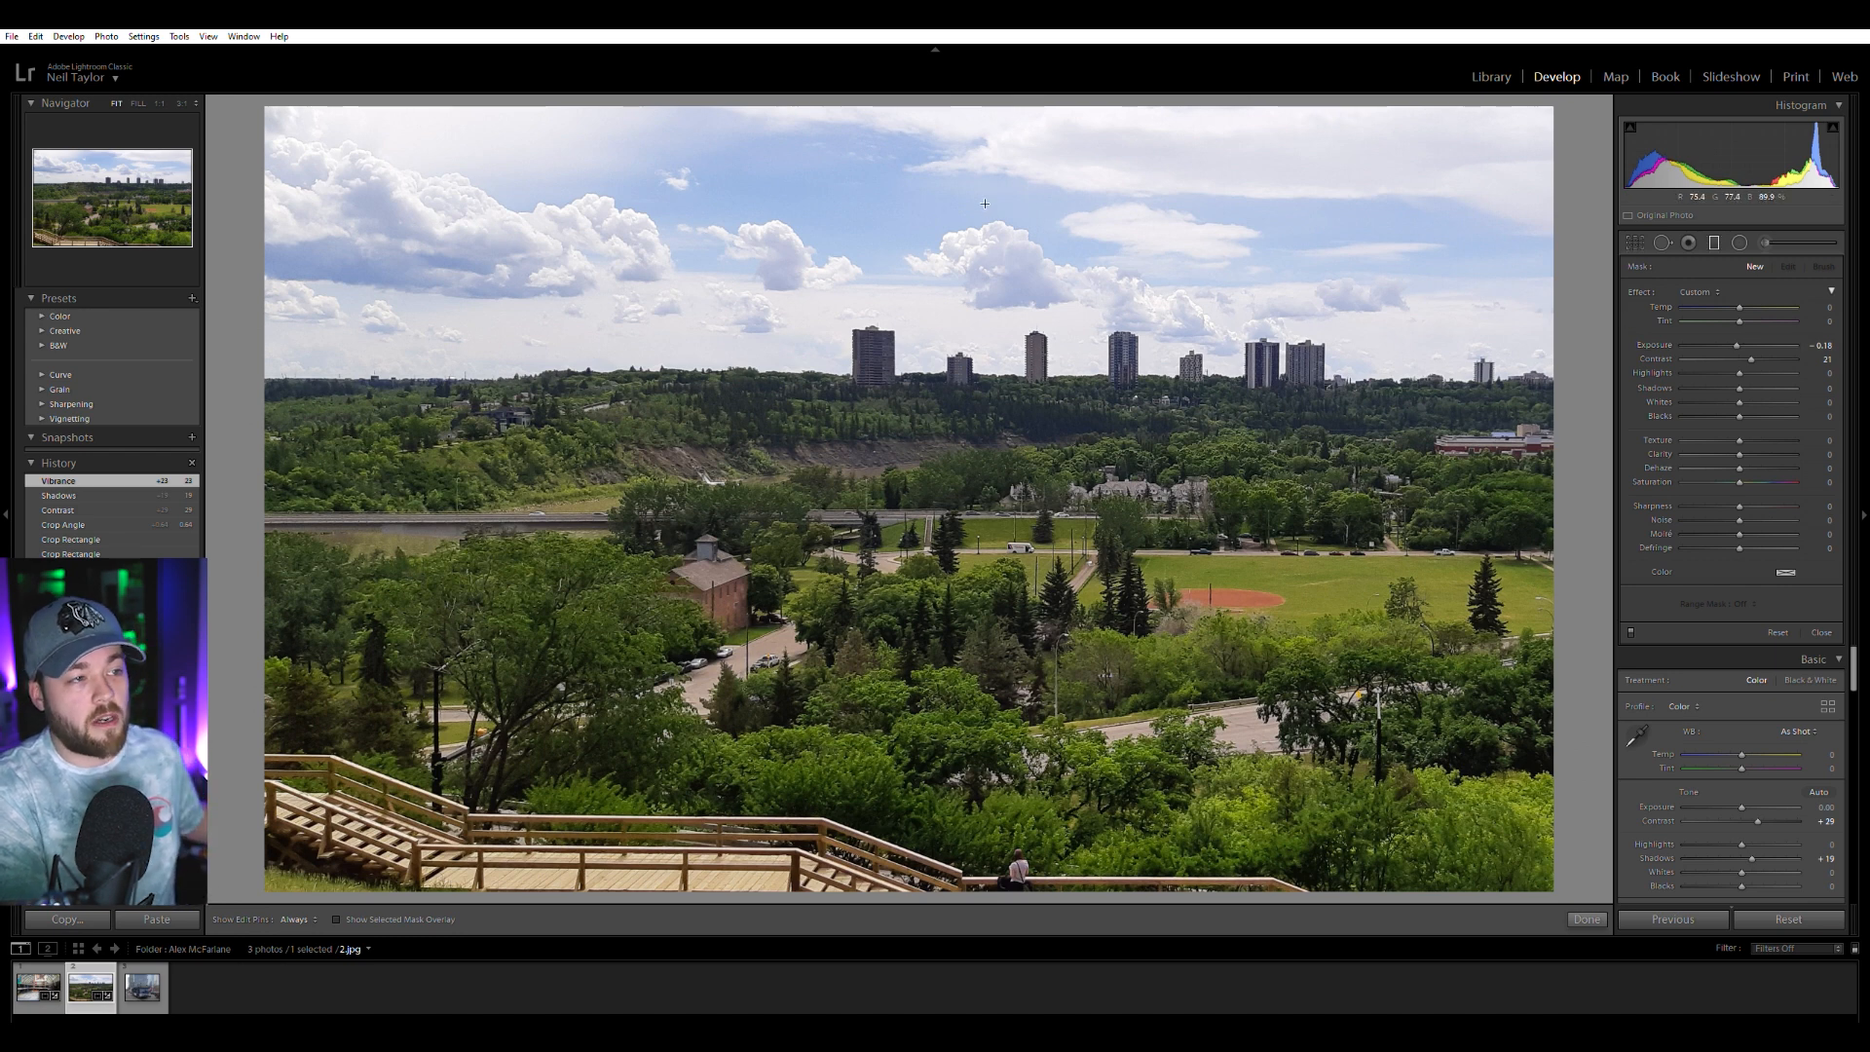
pyautogui.moveTo(937, 197); pyautogui.dragTo(918, 336)
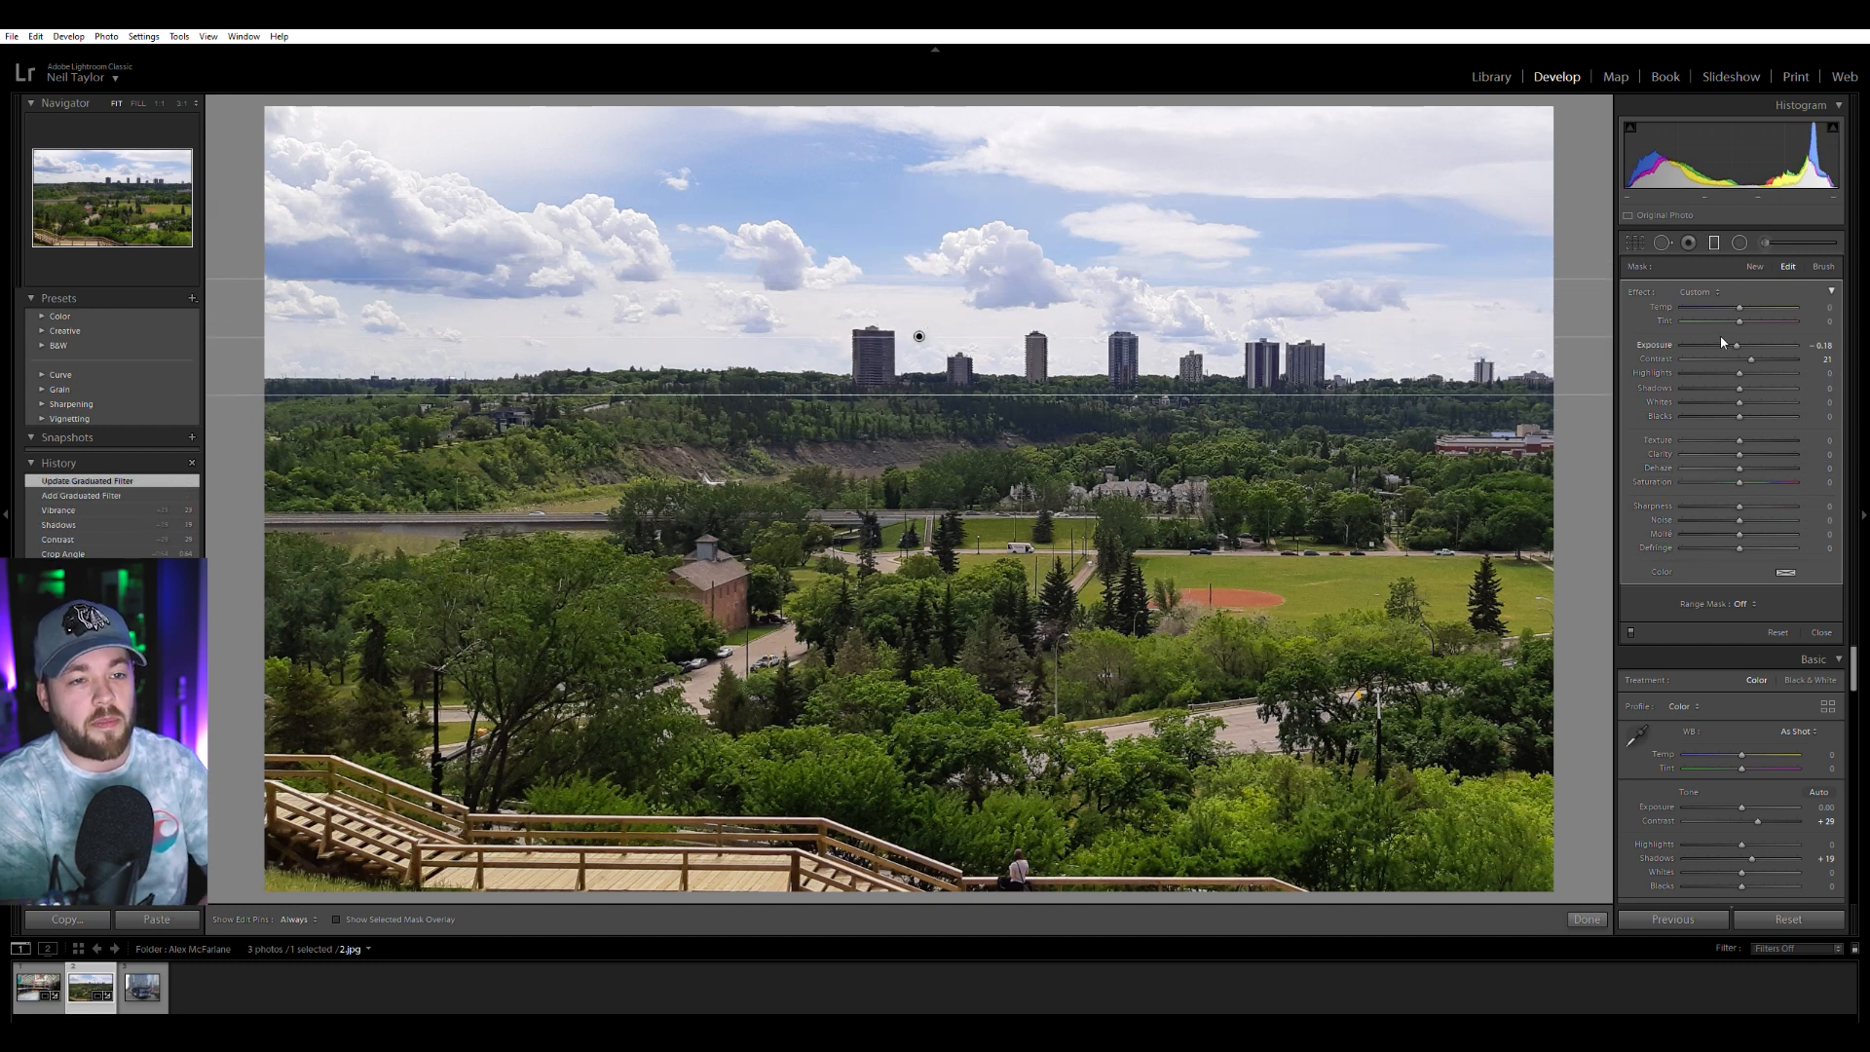
pyautogui.moveTo(1723, 337); pyautogui.dragTo(1768, 351)
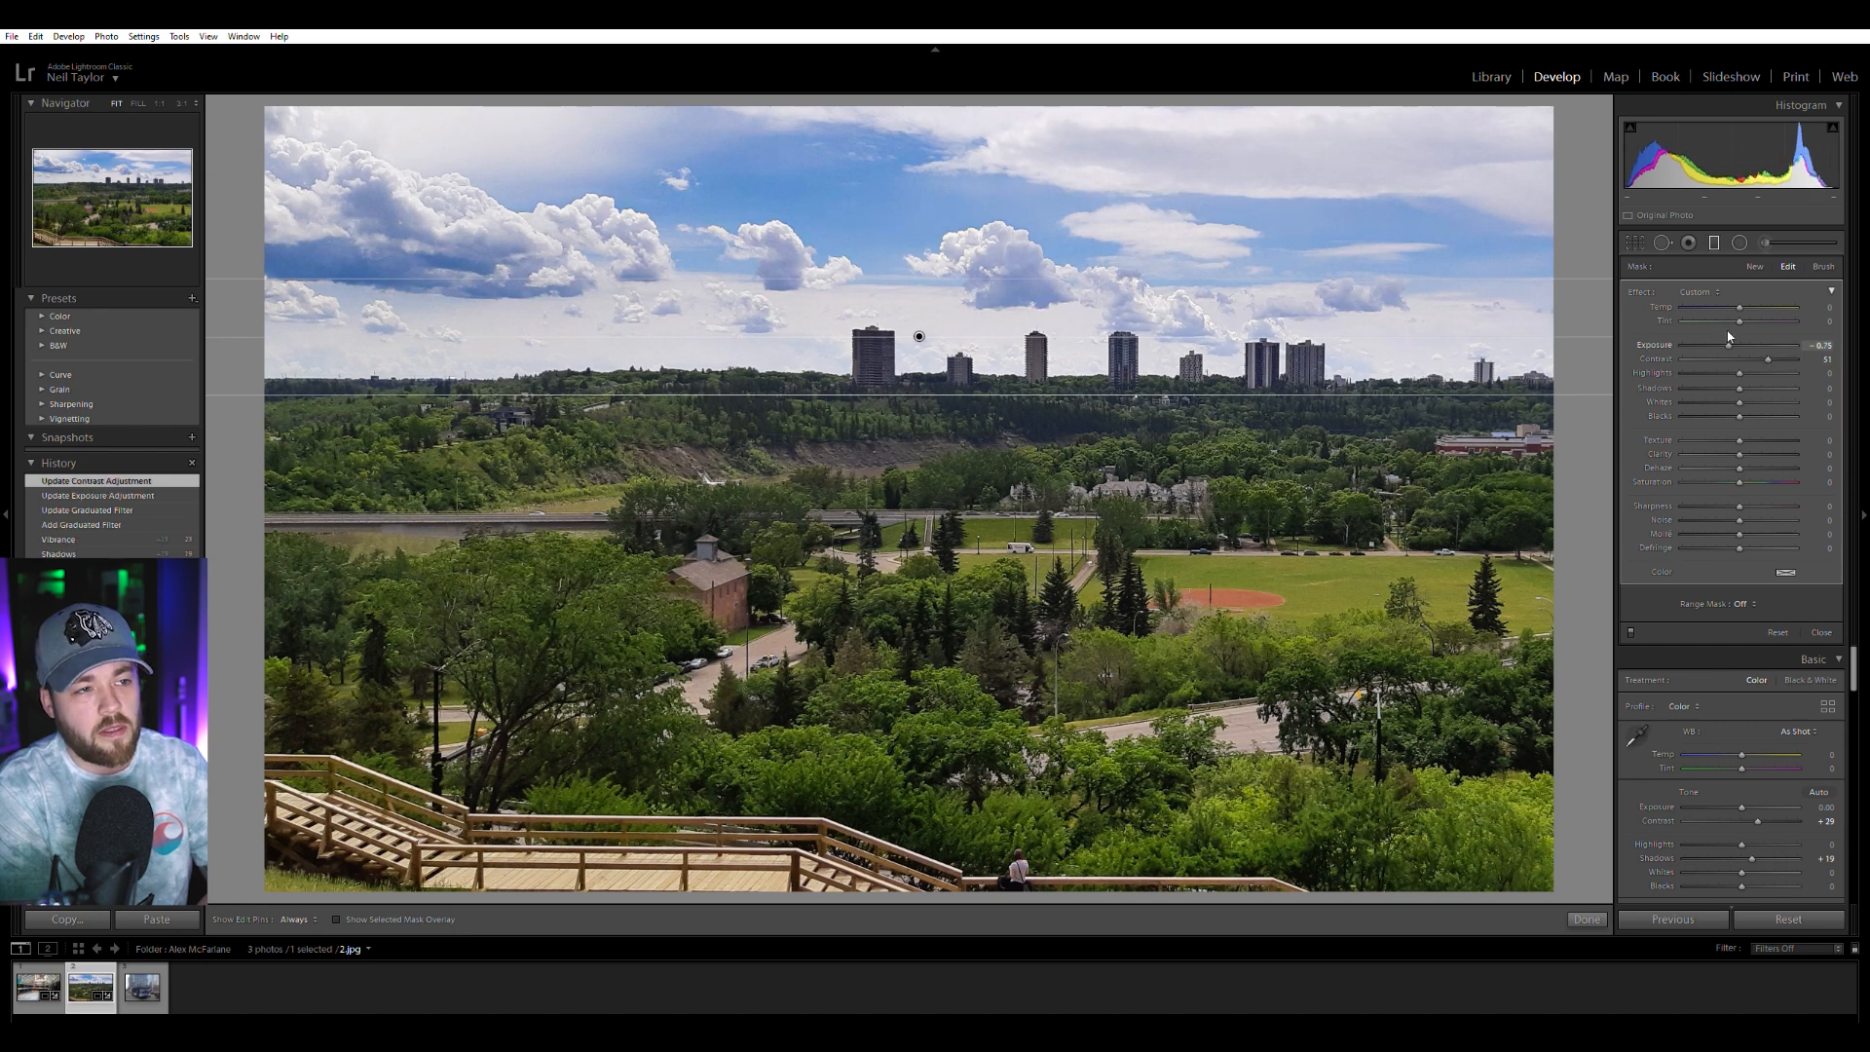
# Darken the valley photo's sky filter slightly more, and set the overall exposure to +0.23 and vibrance to +24.
pyautogui.moveTo(1725, 331); pyautogui.dragTo(1727, 338)
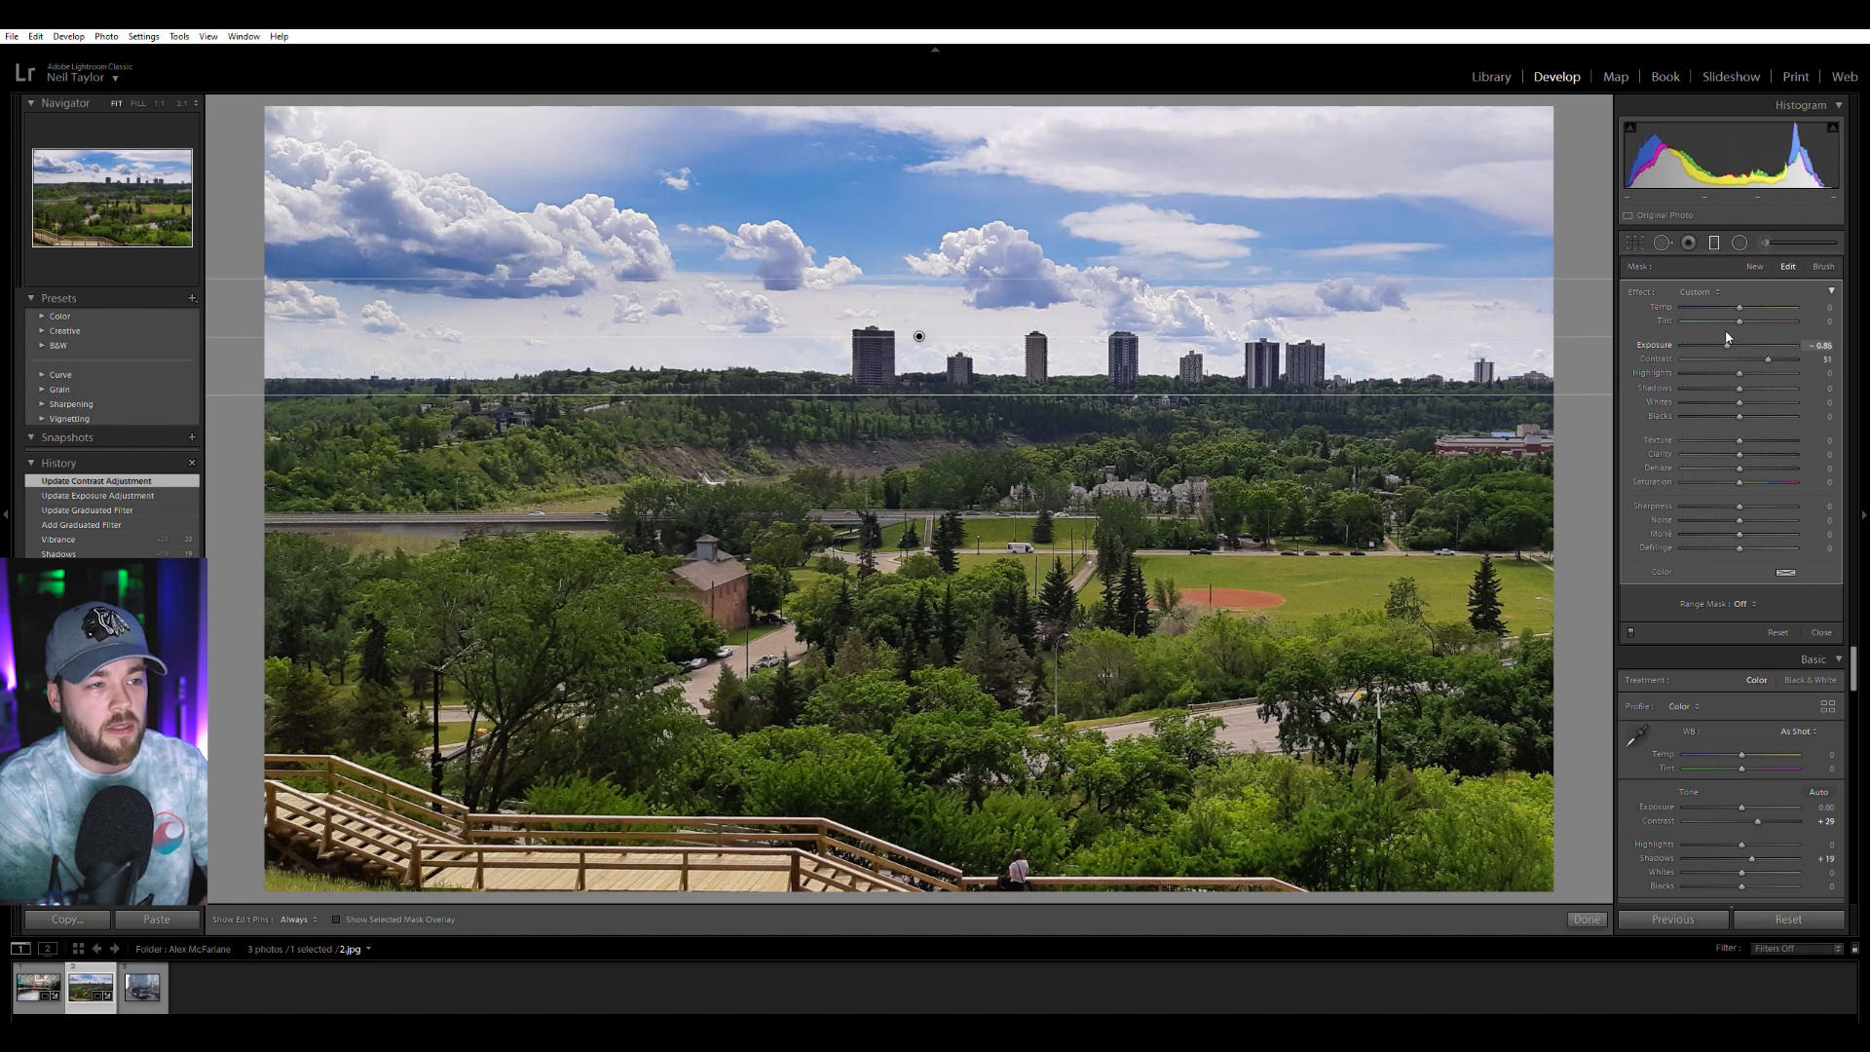
pyautogui.click(1716, 240)
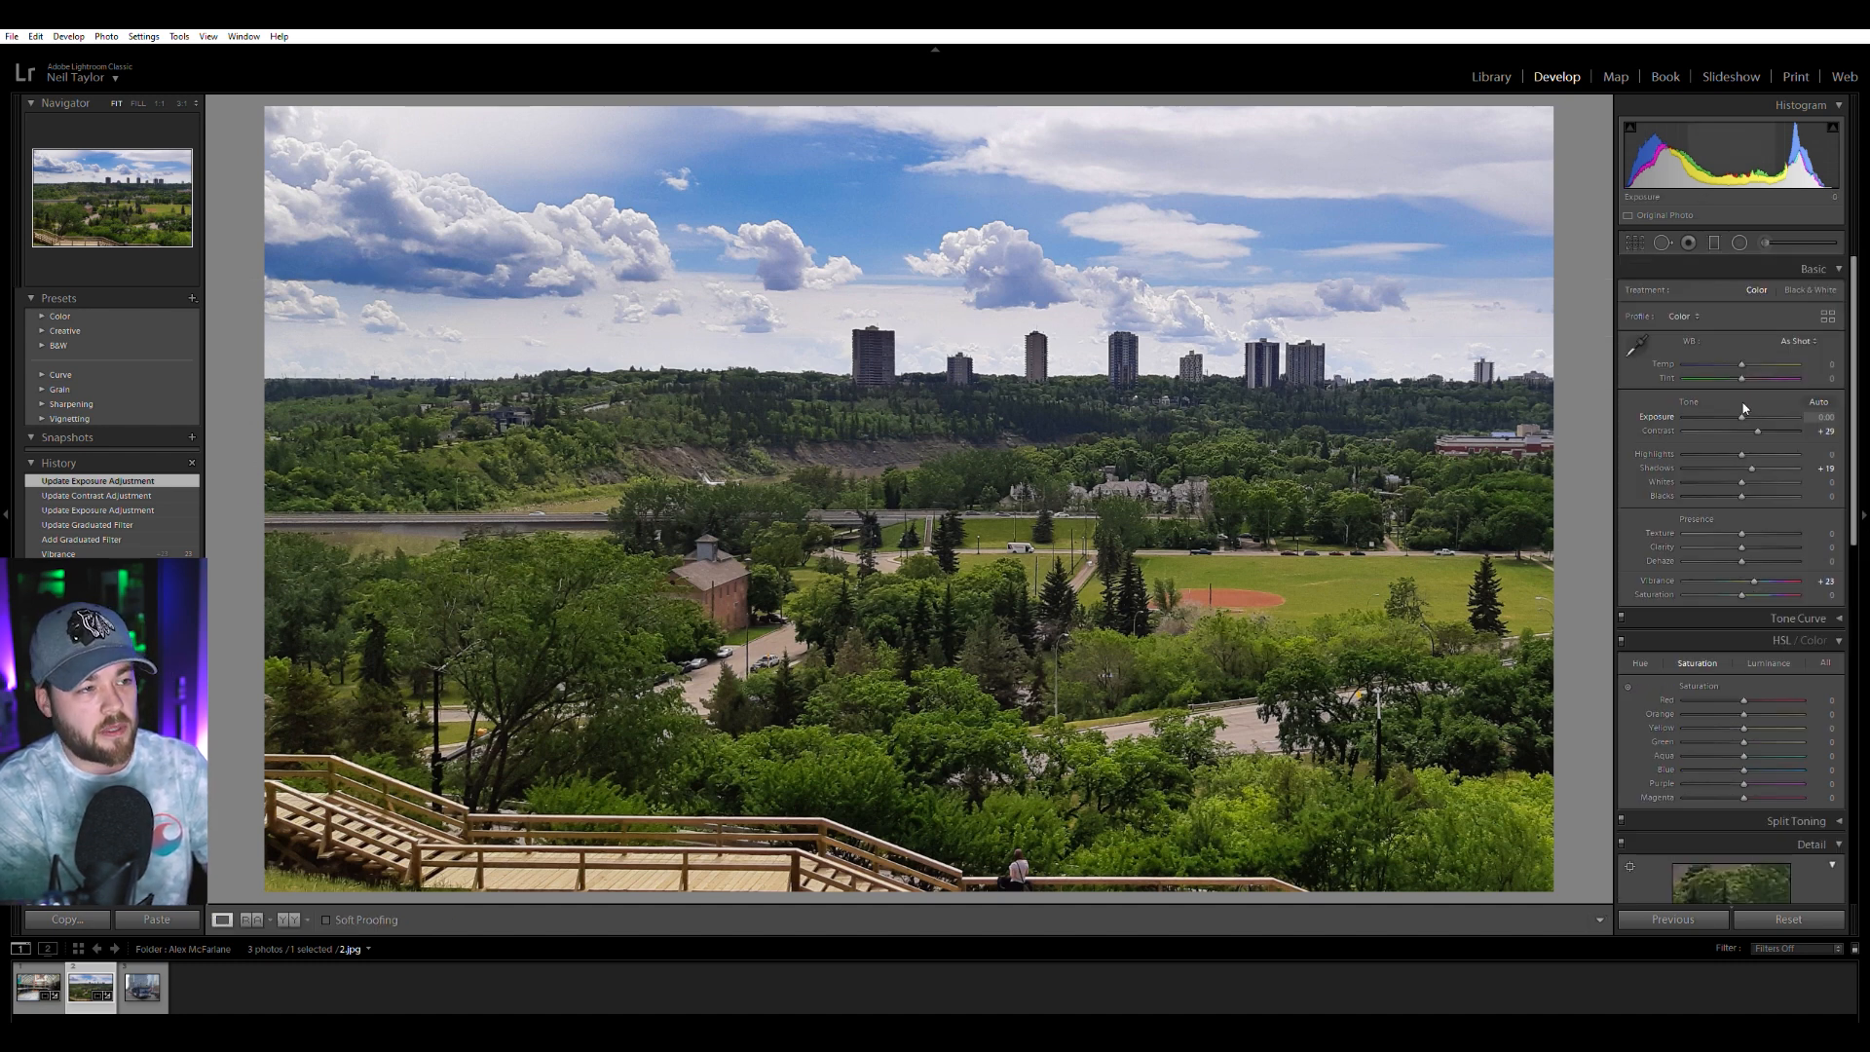
pyautogui.moveTo(1744, 409); pyautogui.dragTo(1746, 409)
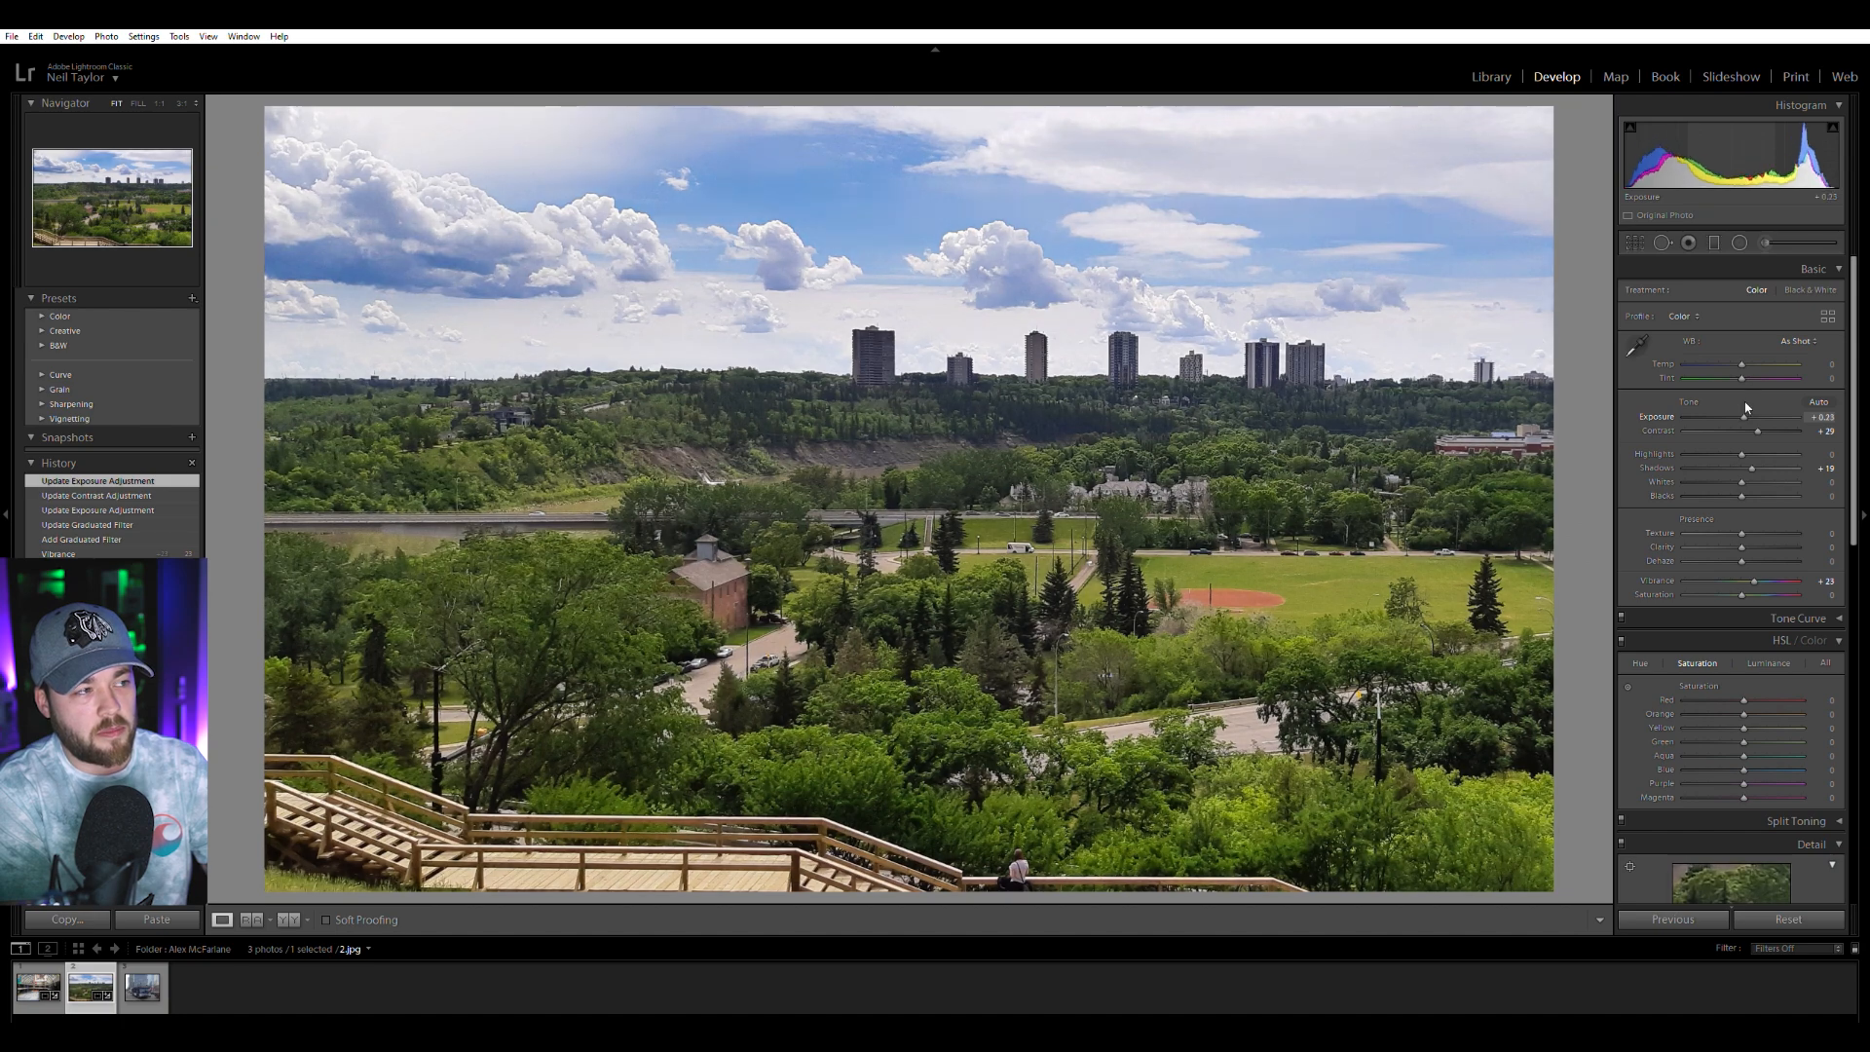
pyautogui.click(1060, 373)
pyautogui.click(1061, 374)
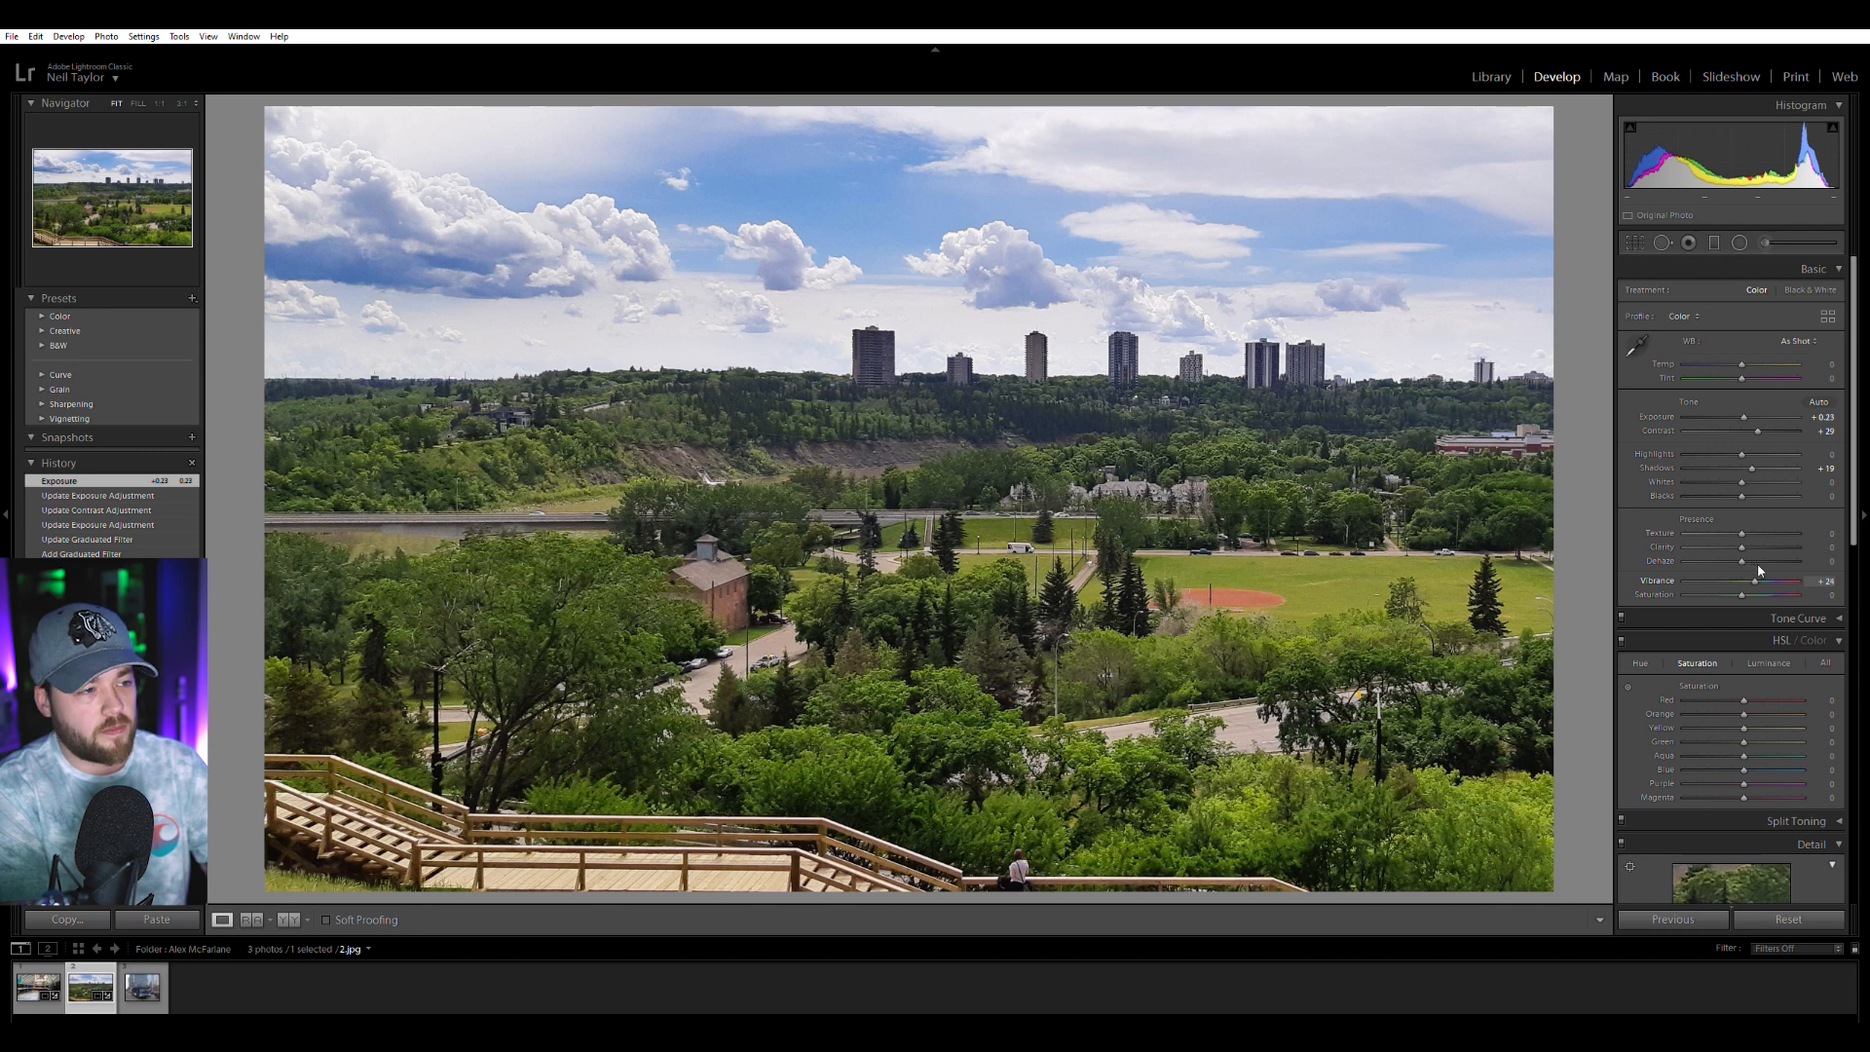
pyautogui.moveTo(1761, 565); pyautogui.dragTo(1758, 565)
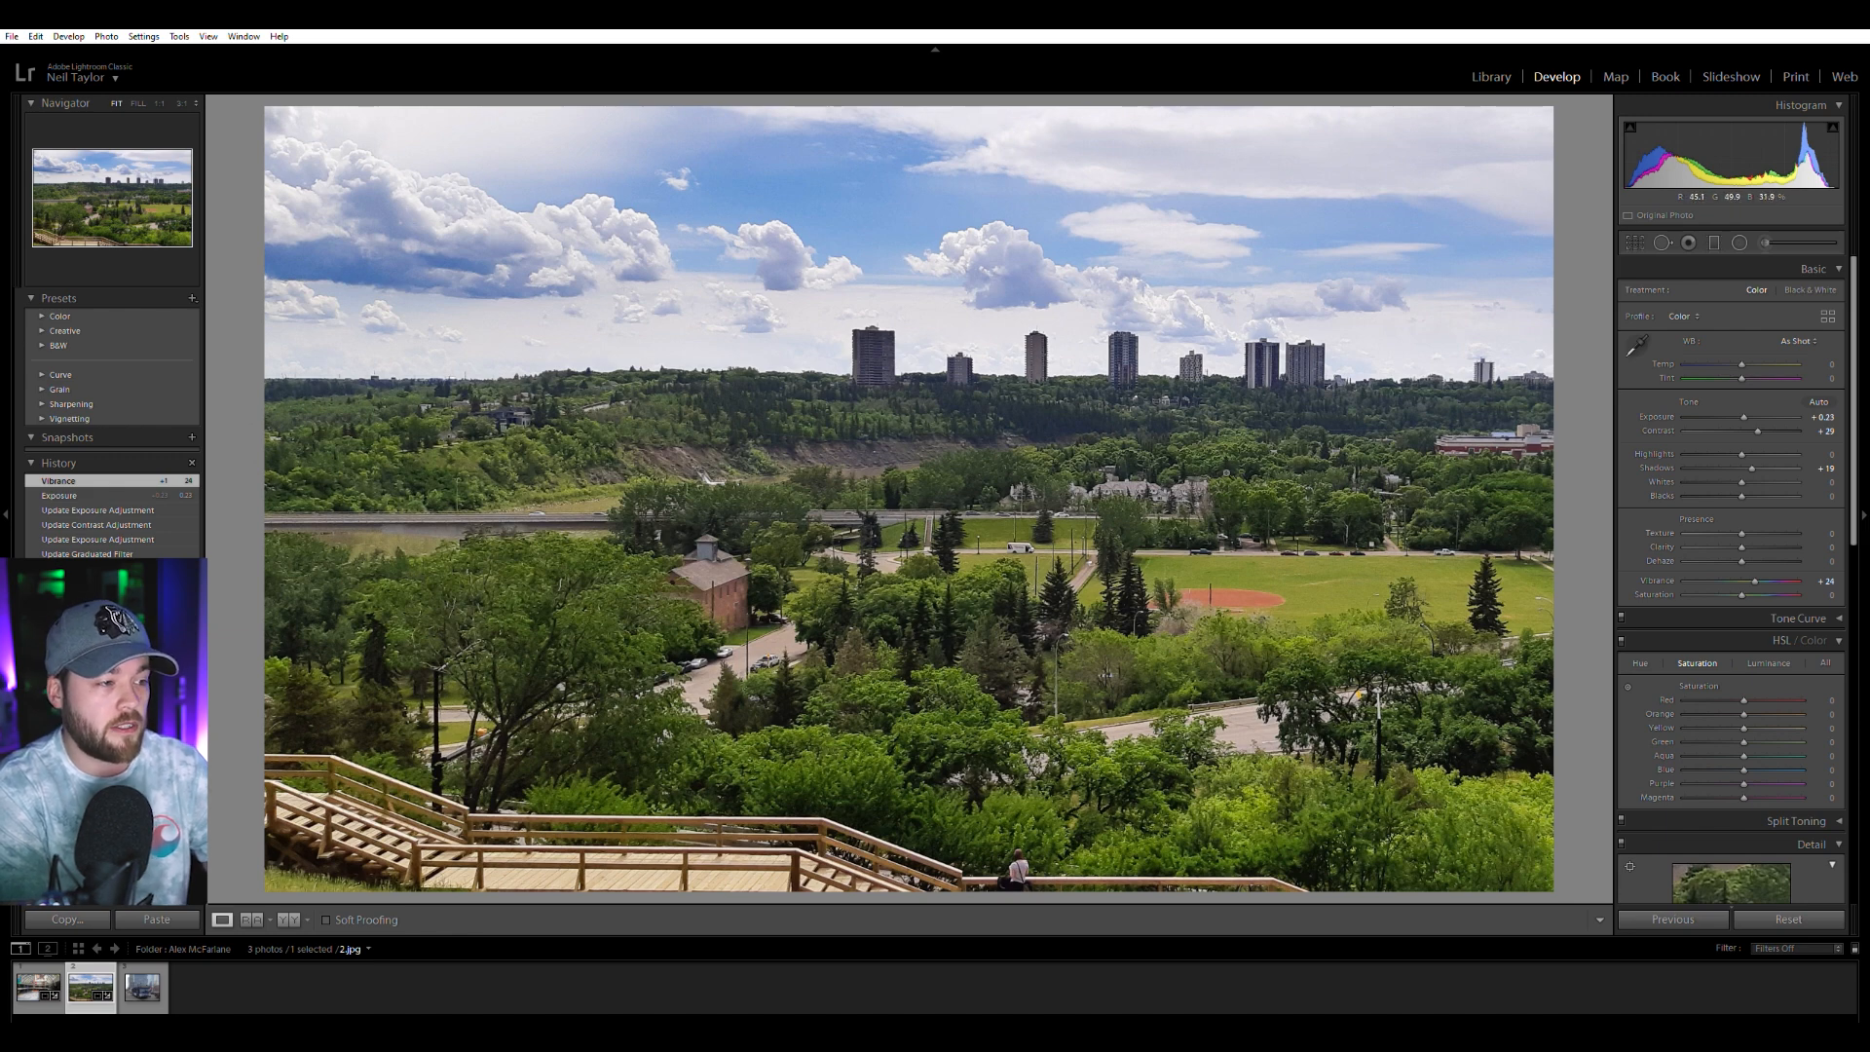
# Open the city bus photo and crop in from above, below and the side with the pickup truck for a tighter frame.
pyautogui.click(129, 994)
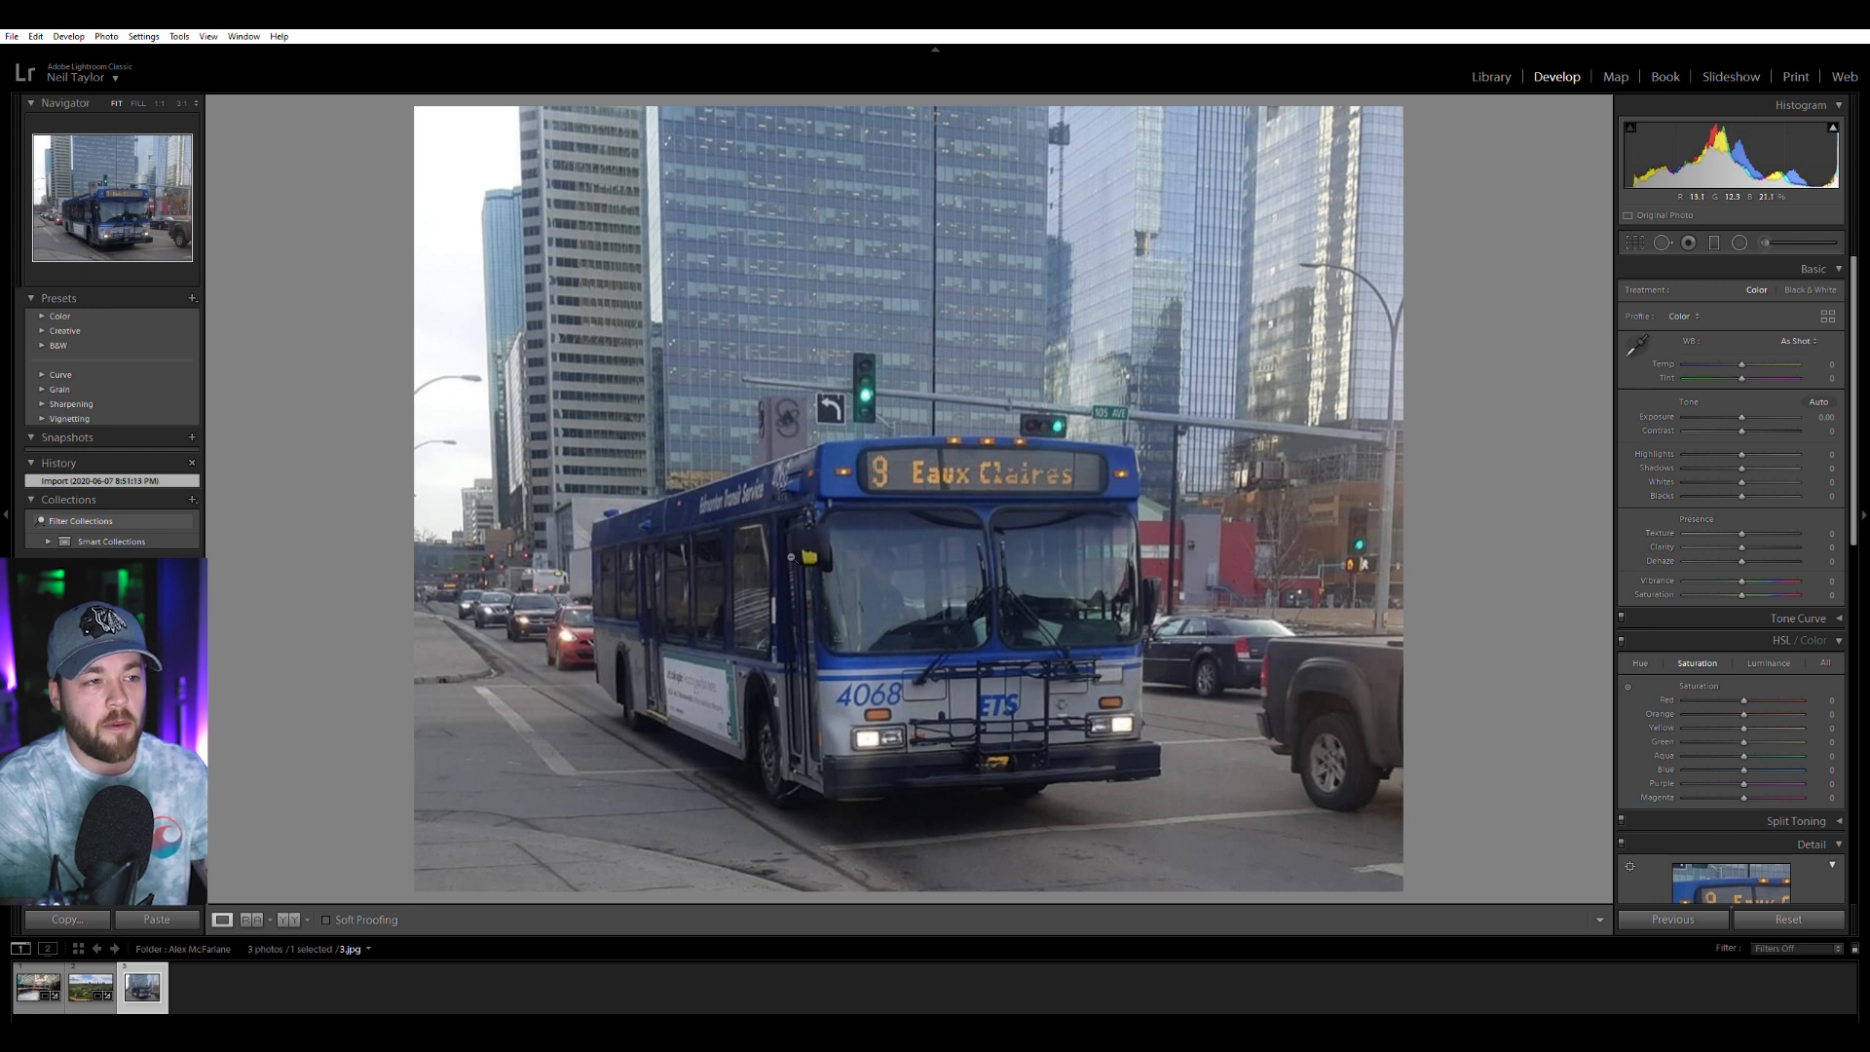
pyautogui.click(1636, 243)
pyautogui.moveTo(912, 105); pyautogui.dragTo(886, 161)
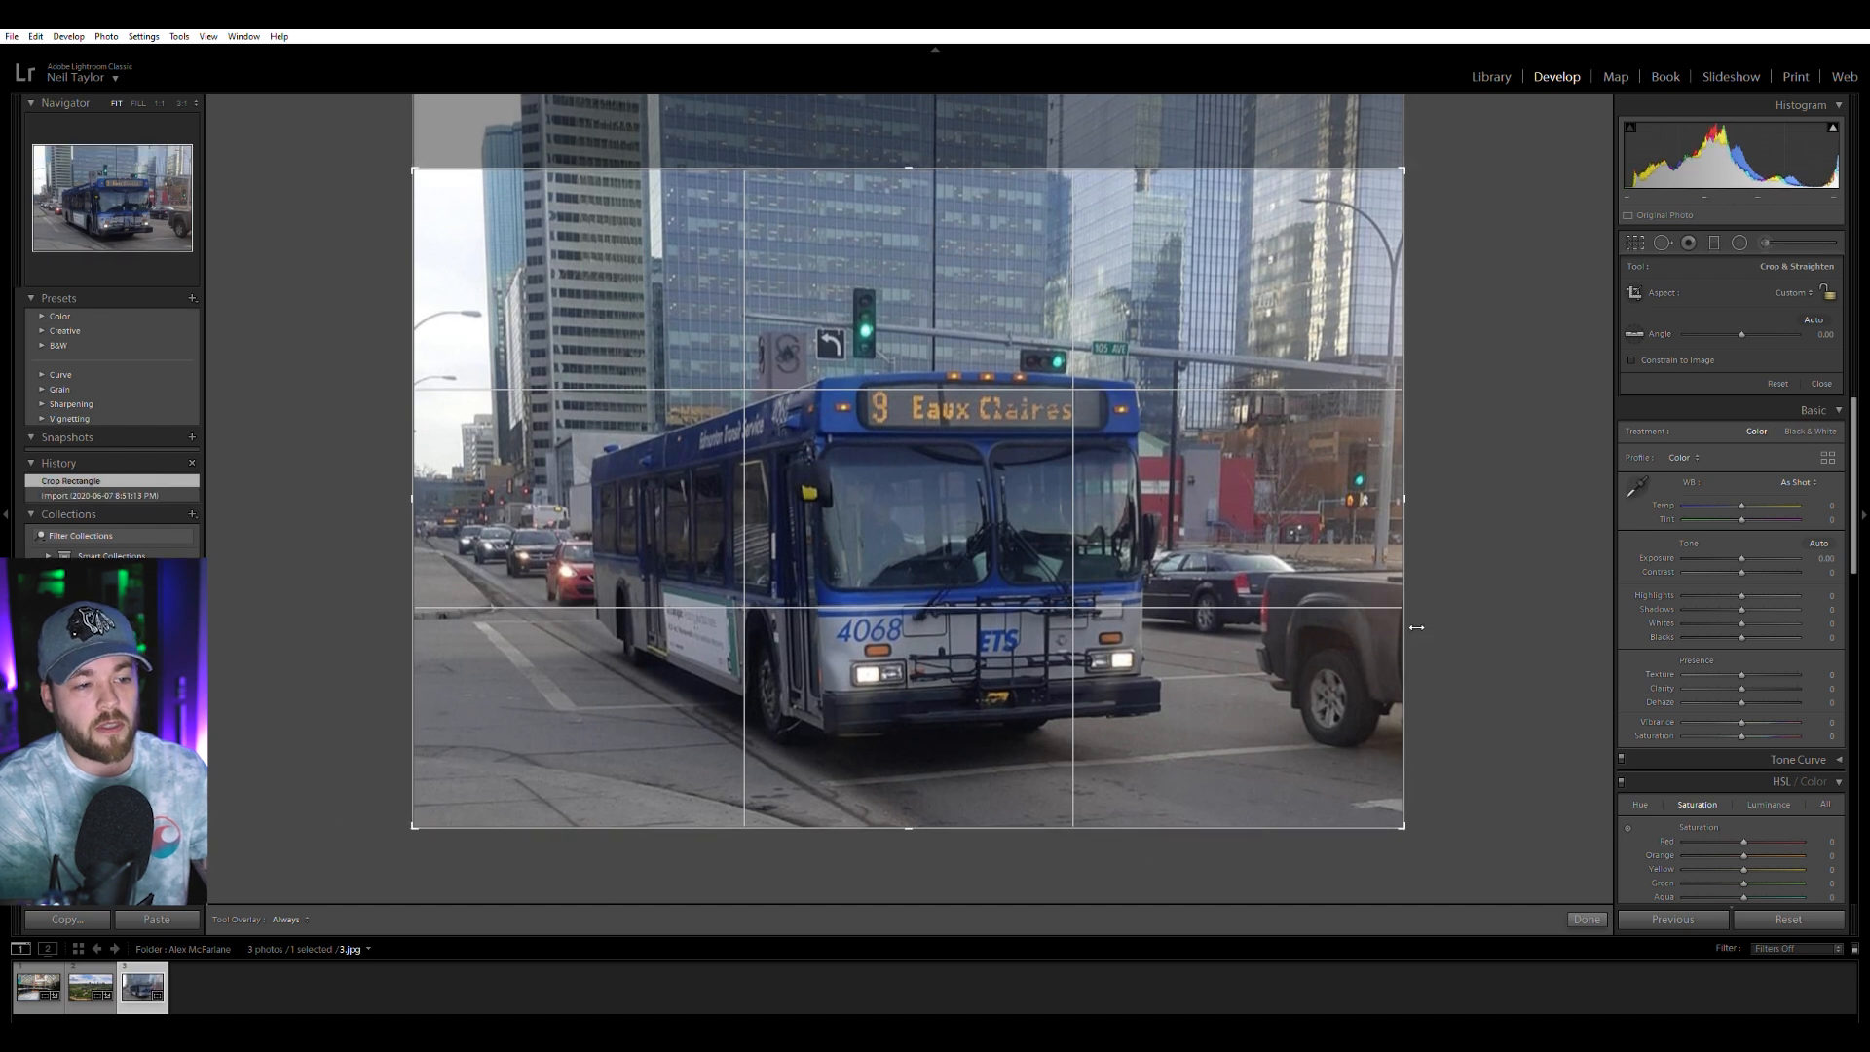
pyautogui.moveTo(1417, 492); pyautogui.dragTo(1342, 502)
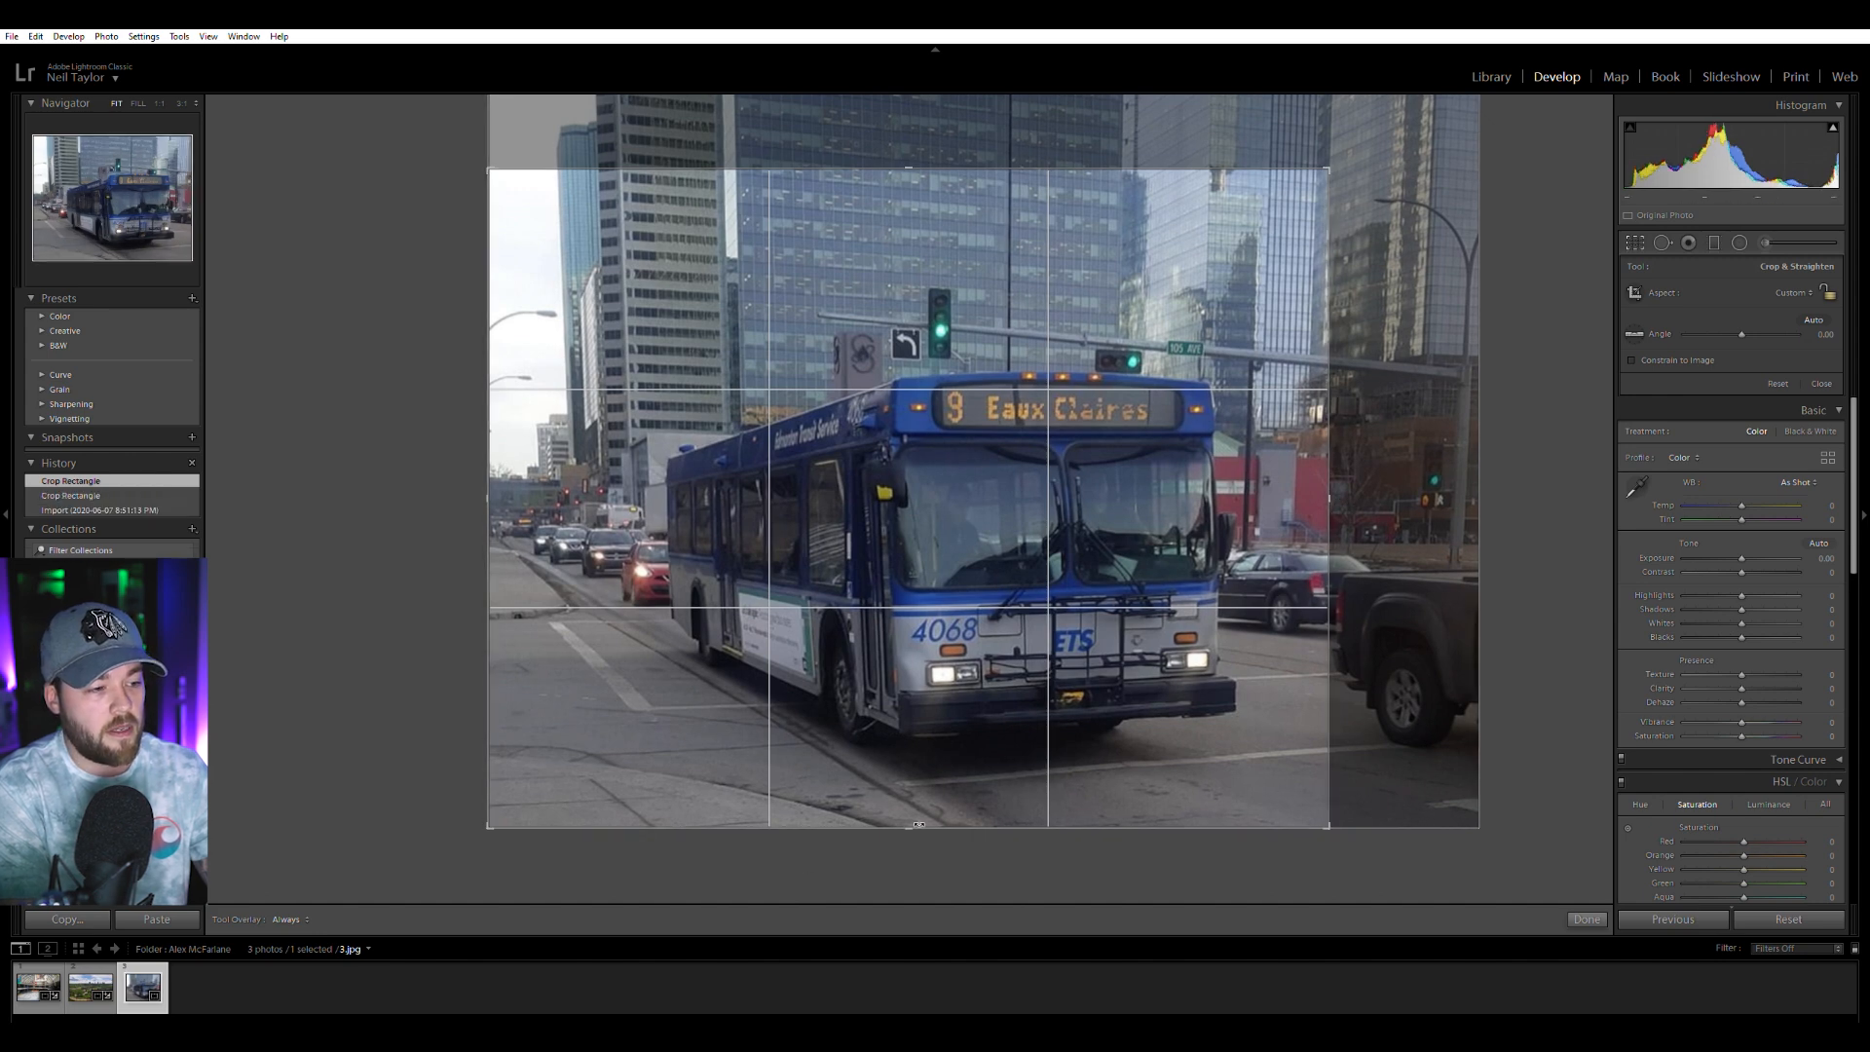
pyautogui.moveTo(918, 826); pyautogui.dragTo(919, 808)
pyautogui.moveTo(914, 178); pyautogui.dragTo(873, 210)
pyautogui.press('r')
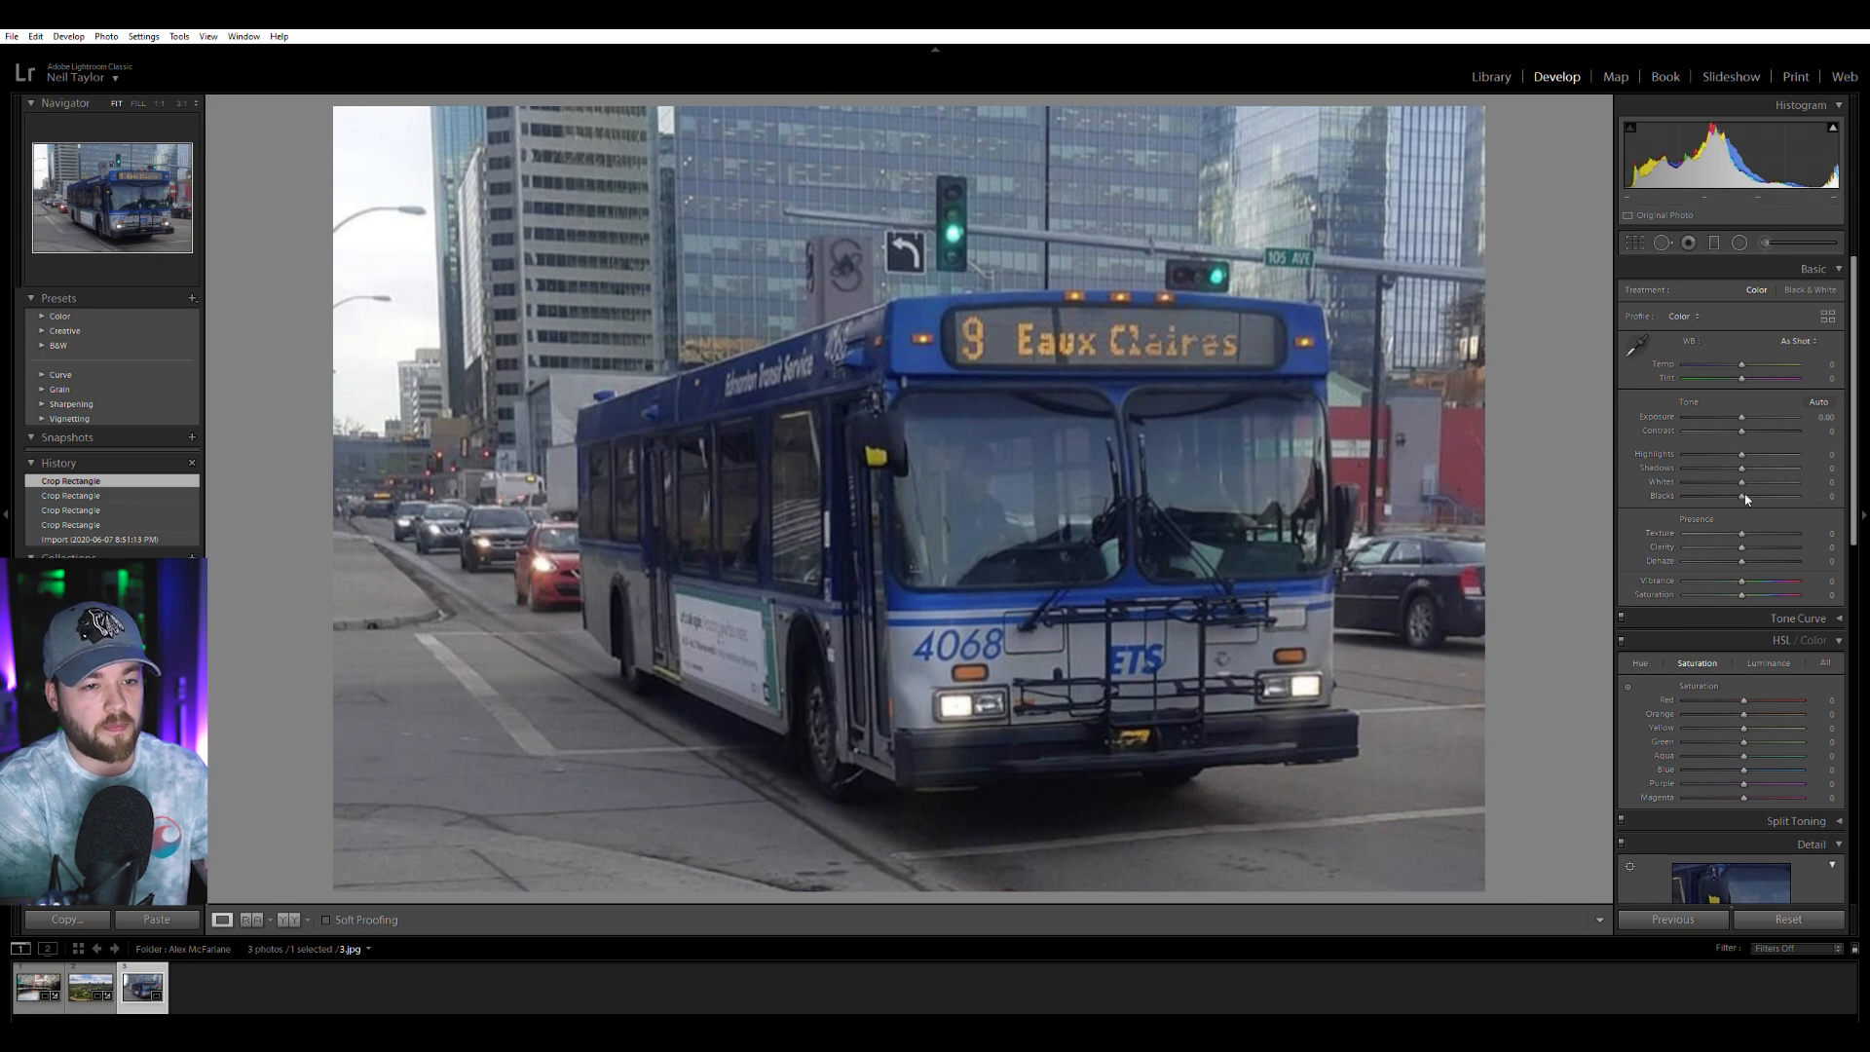
# Set the bus photo's contrast to +42 and vibrance to +41, and warm its colour temperature slightly.
pyautogui.moveTo(1742, 431); pyautogui.dragTo(1762, 430)
pyautogui.moveTo(1746, 583); pyautogui.dragTo(1765, 581)
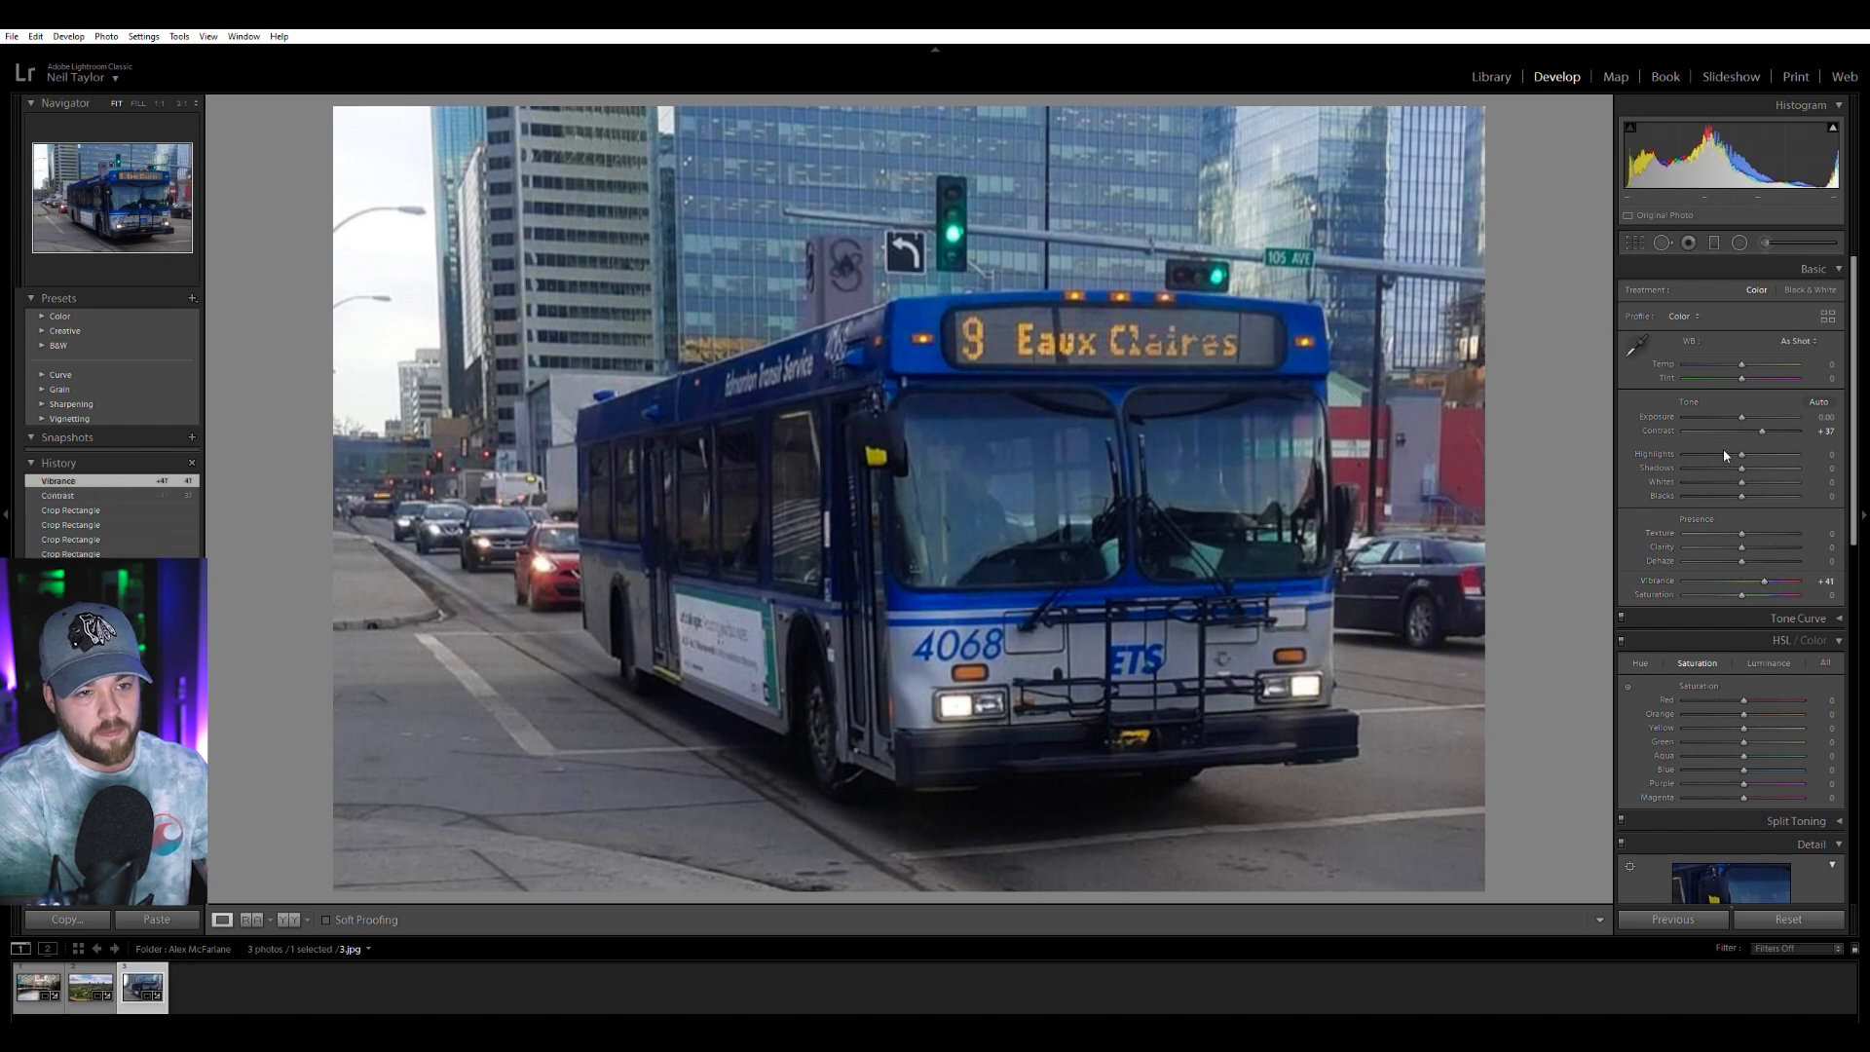
pyautogui.moveTo(1742, 364); pyautogui.dragTo(1742, 359)
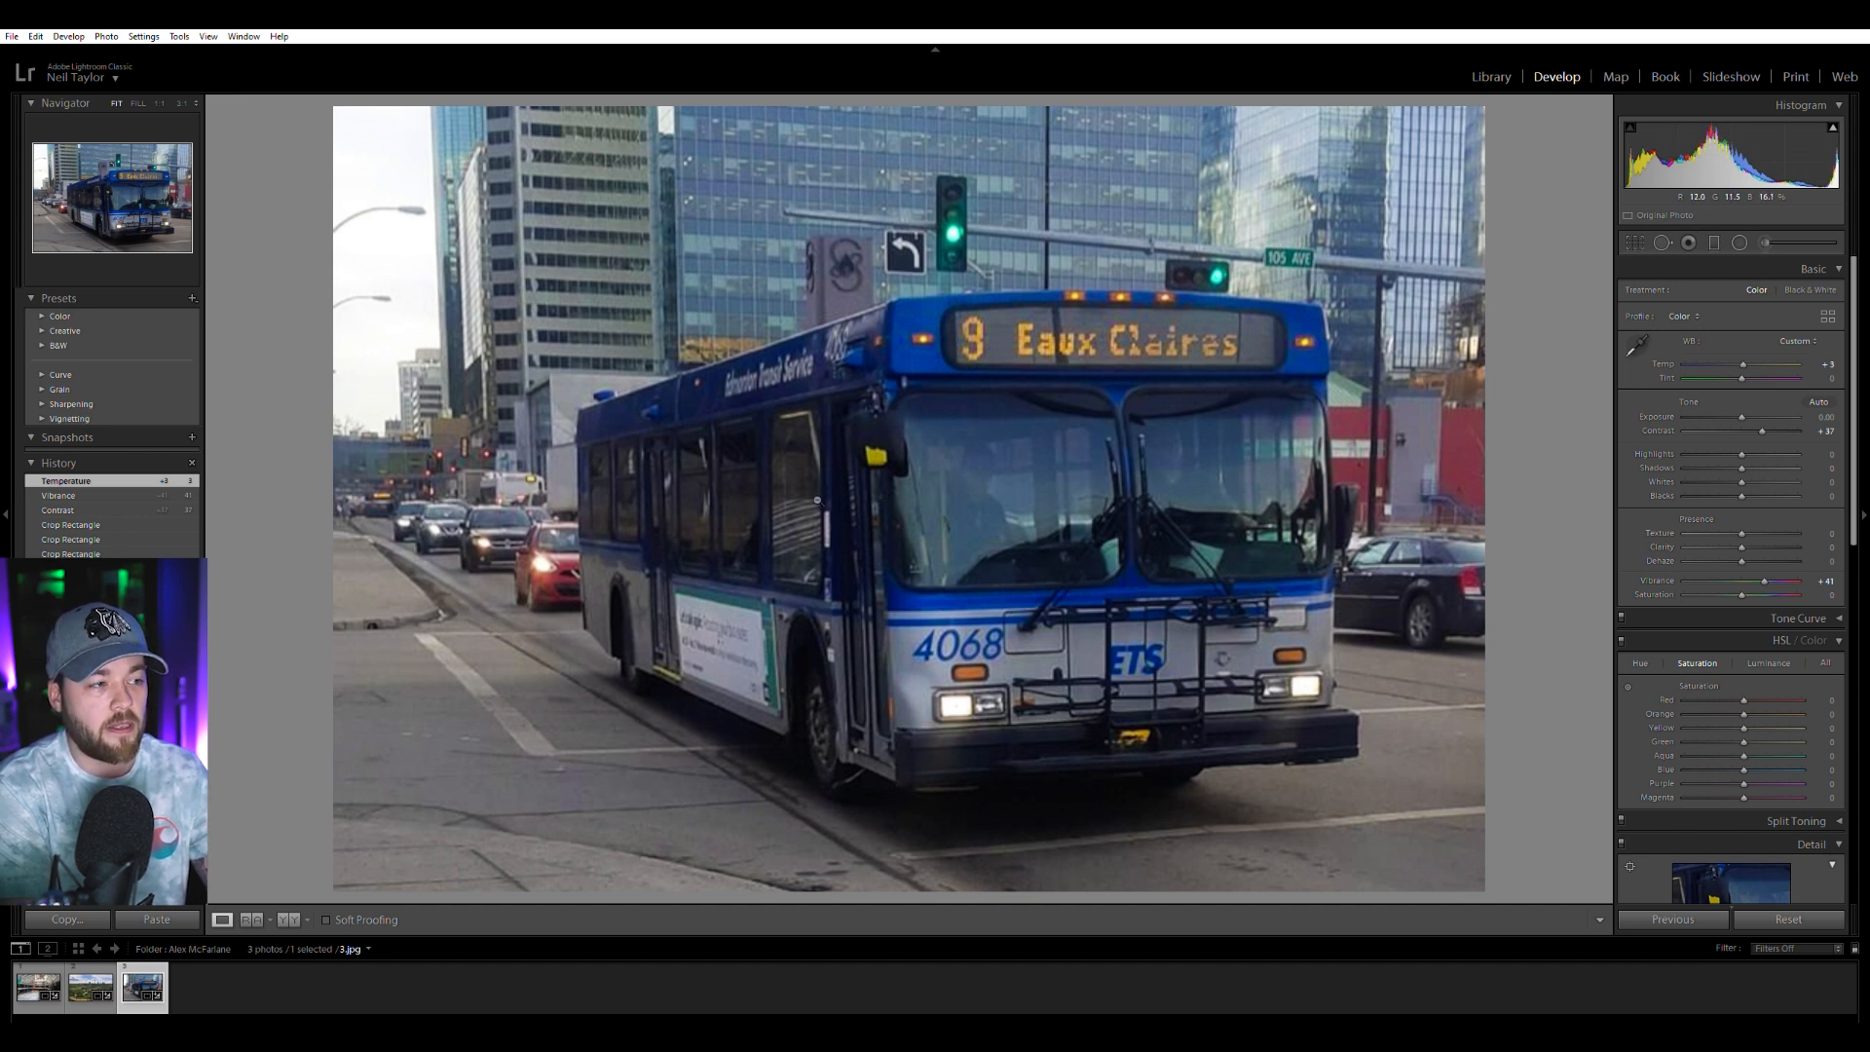
pyautogui.moveTo(1764, 431); pyautogui.dragTo(1768, 427)
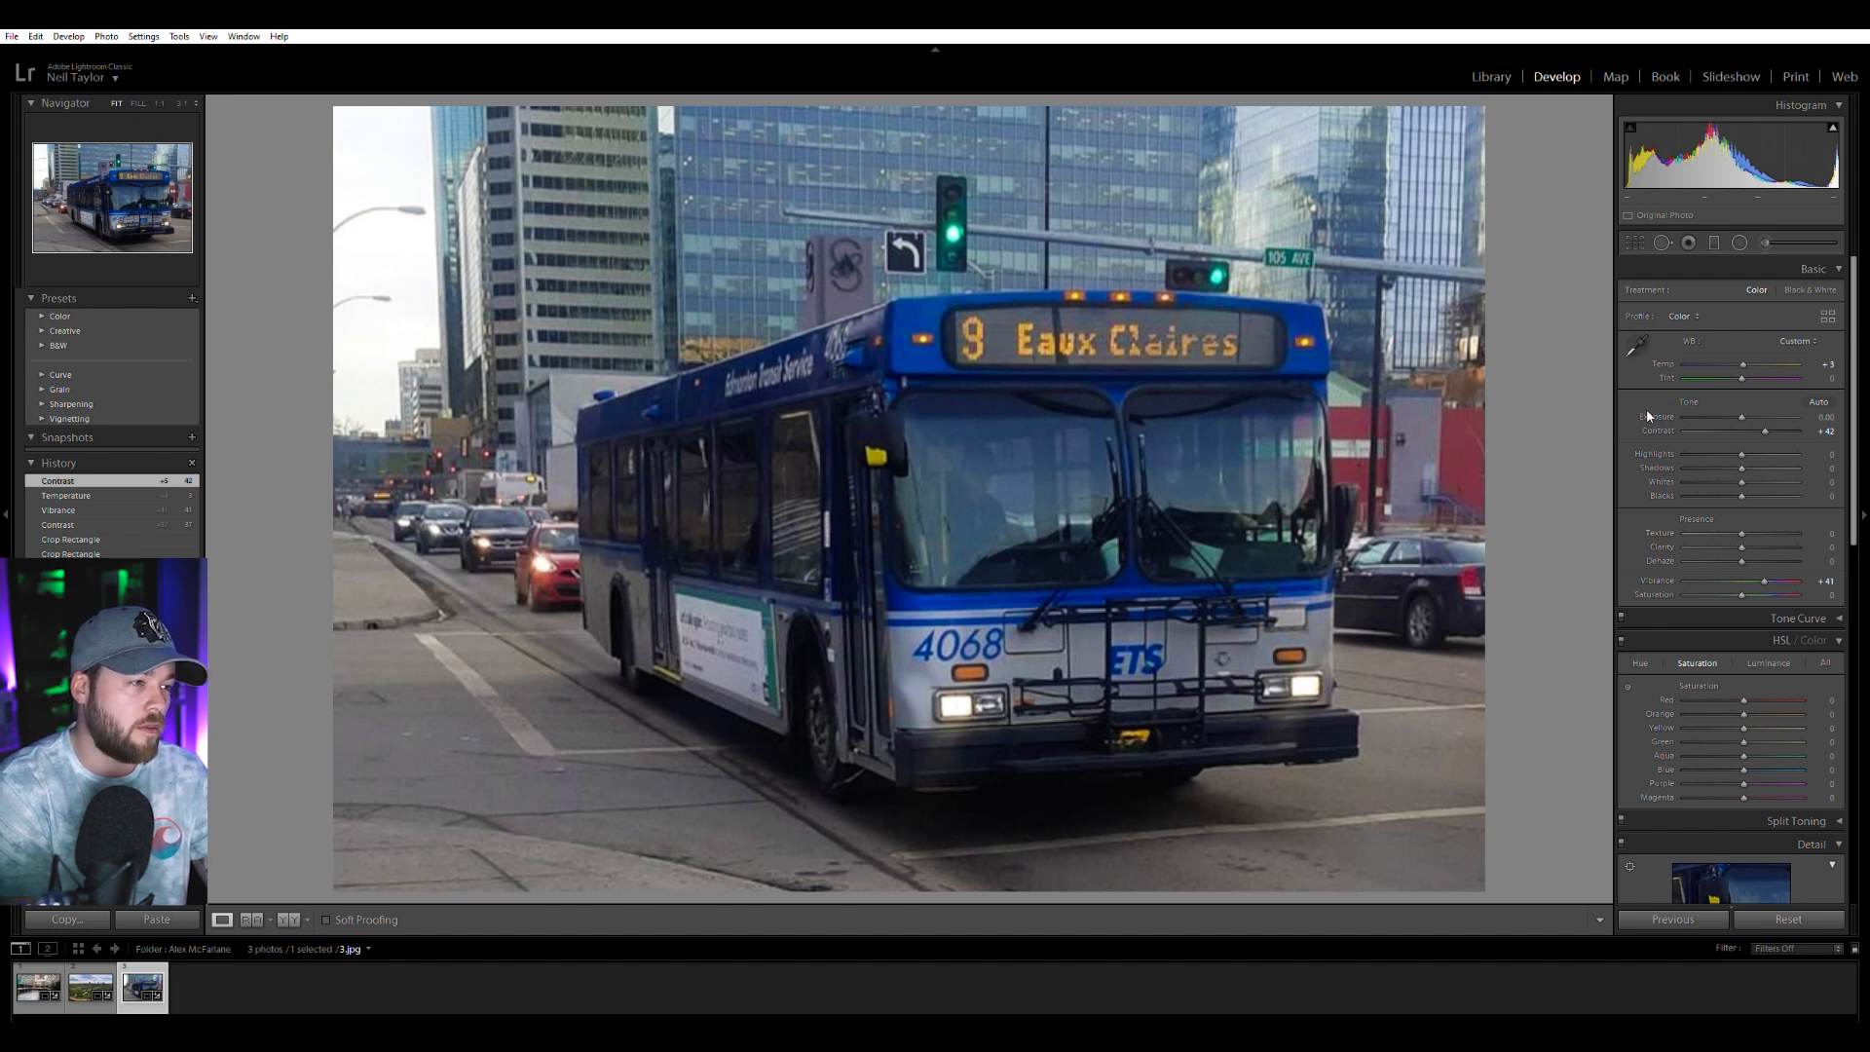
# Set the bus photo's exposure to +0.10, preview it in black and white, and warm the colour version slightly further.
pyautogui.click(1746, 408)
pyautogui.moveTo(1745, 403); pyautogui.dragTo(1744, 402)
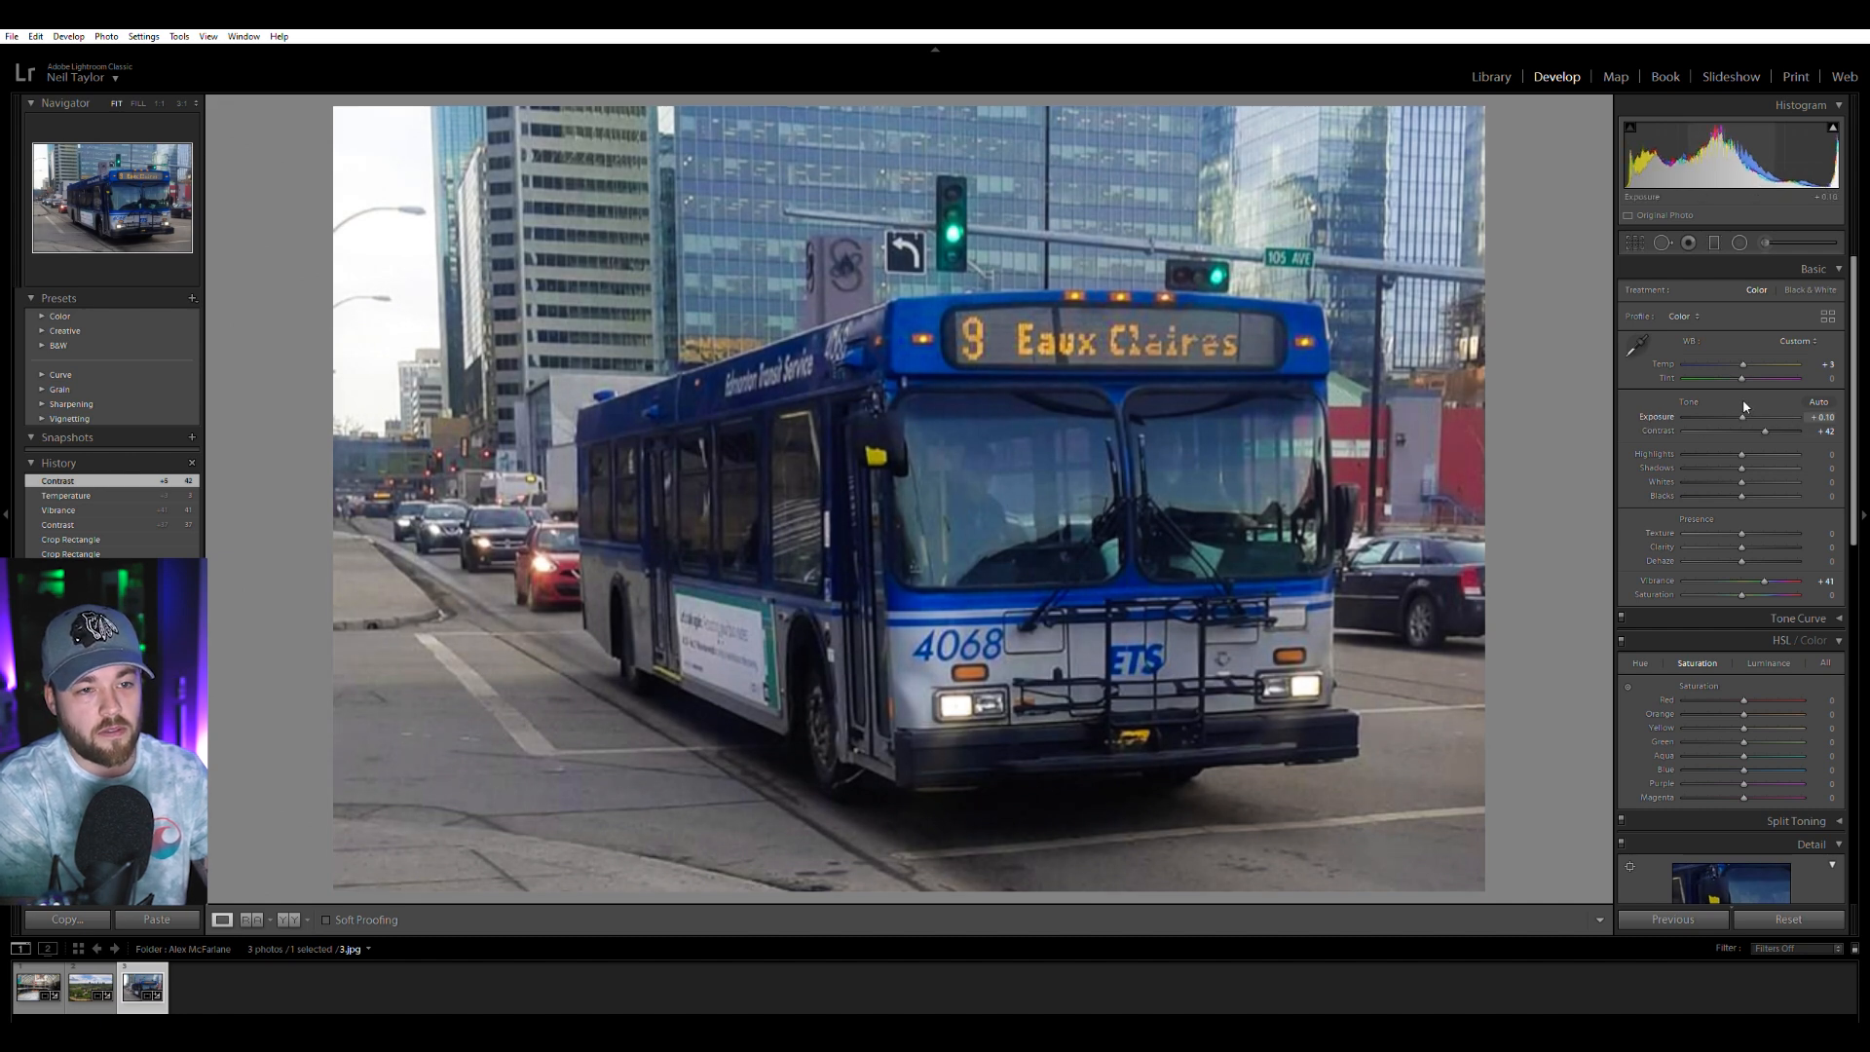
pyautogui.click(1810, 289)
pyautogui.click(1756, 290)
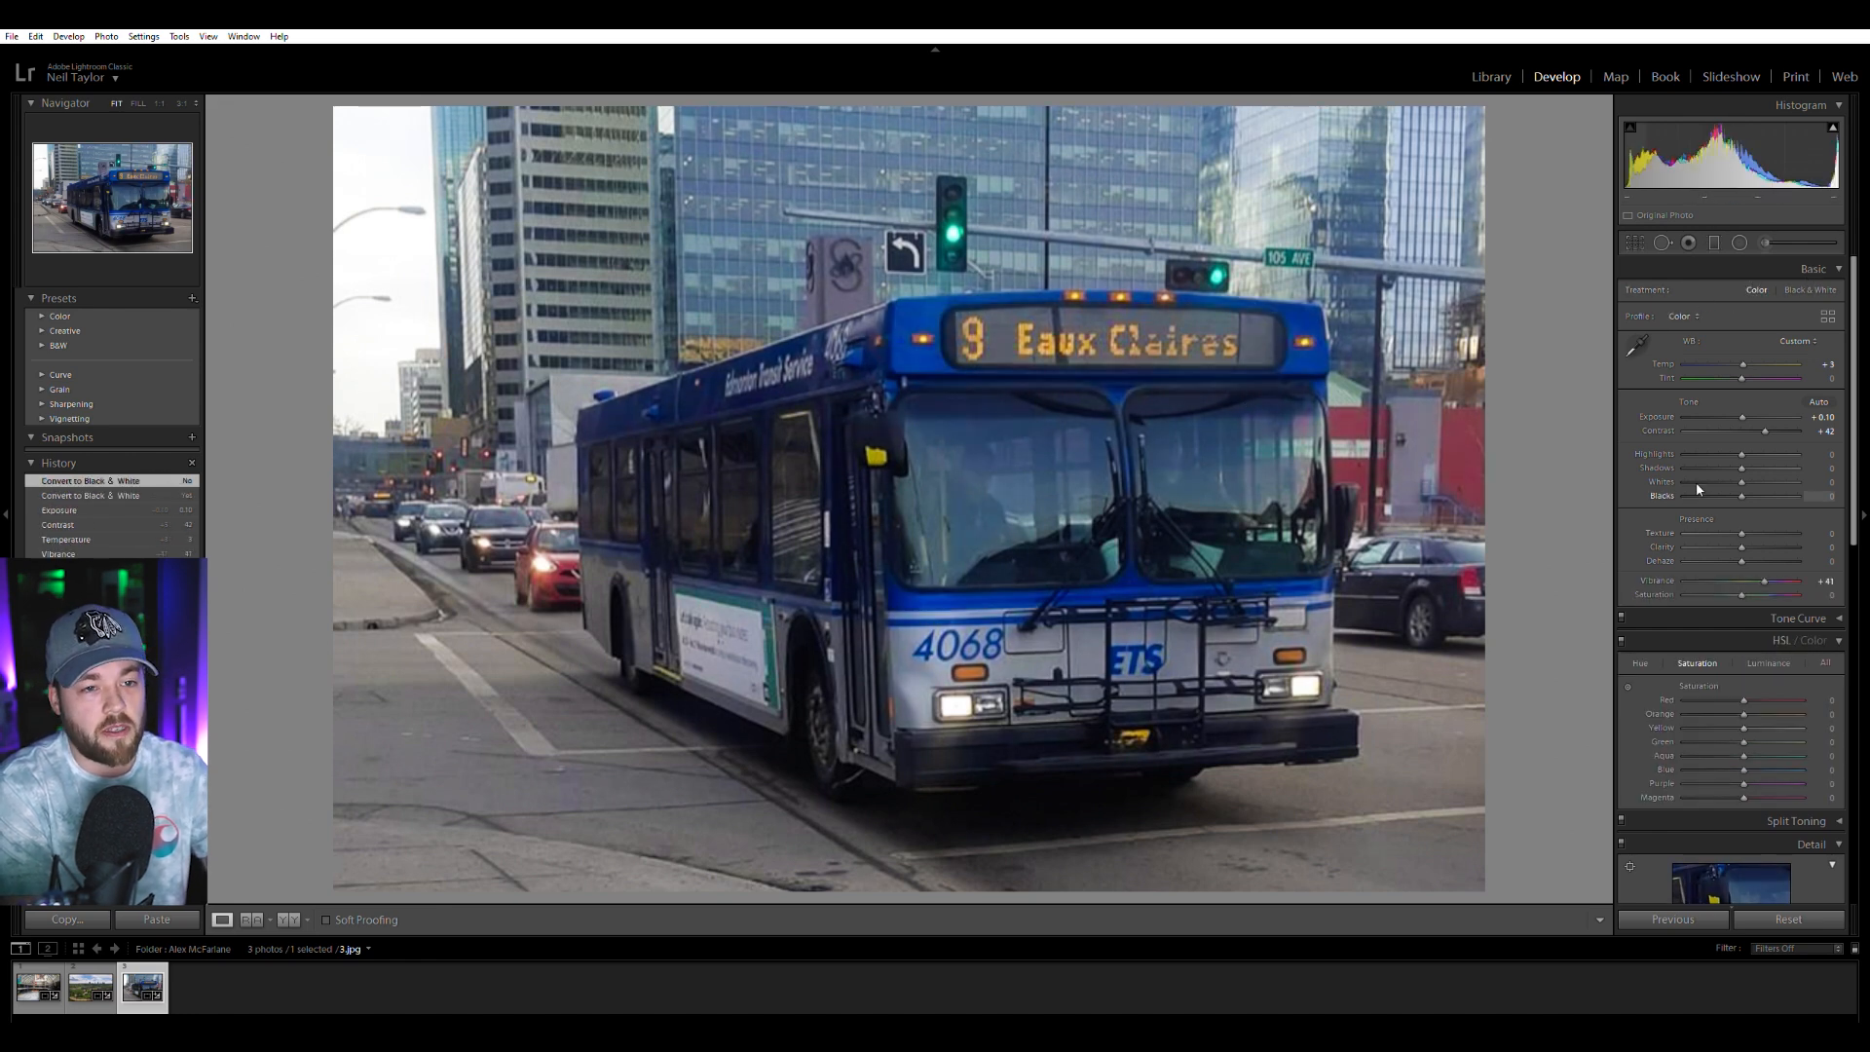
pyautogui.moveTo(1746, 349); pyautogui.dragTo(1746, 350)
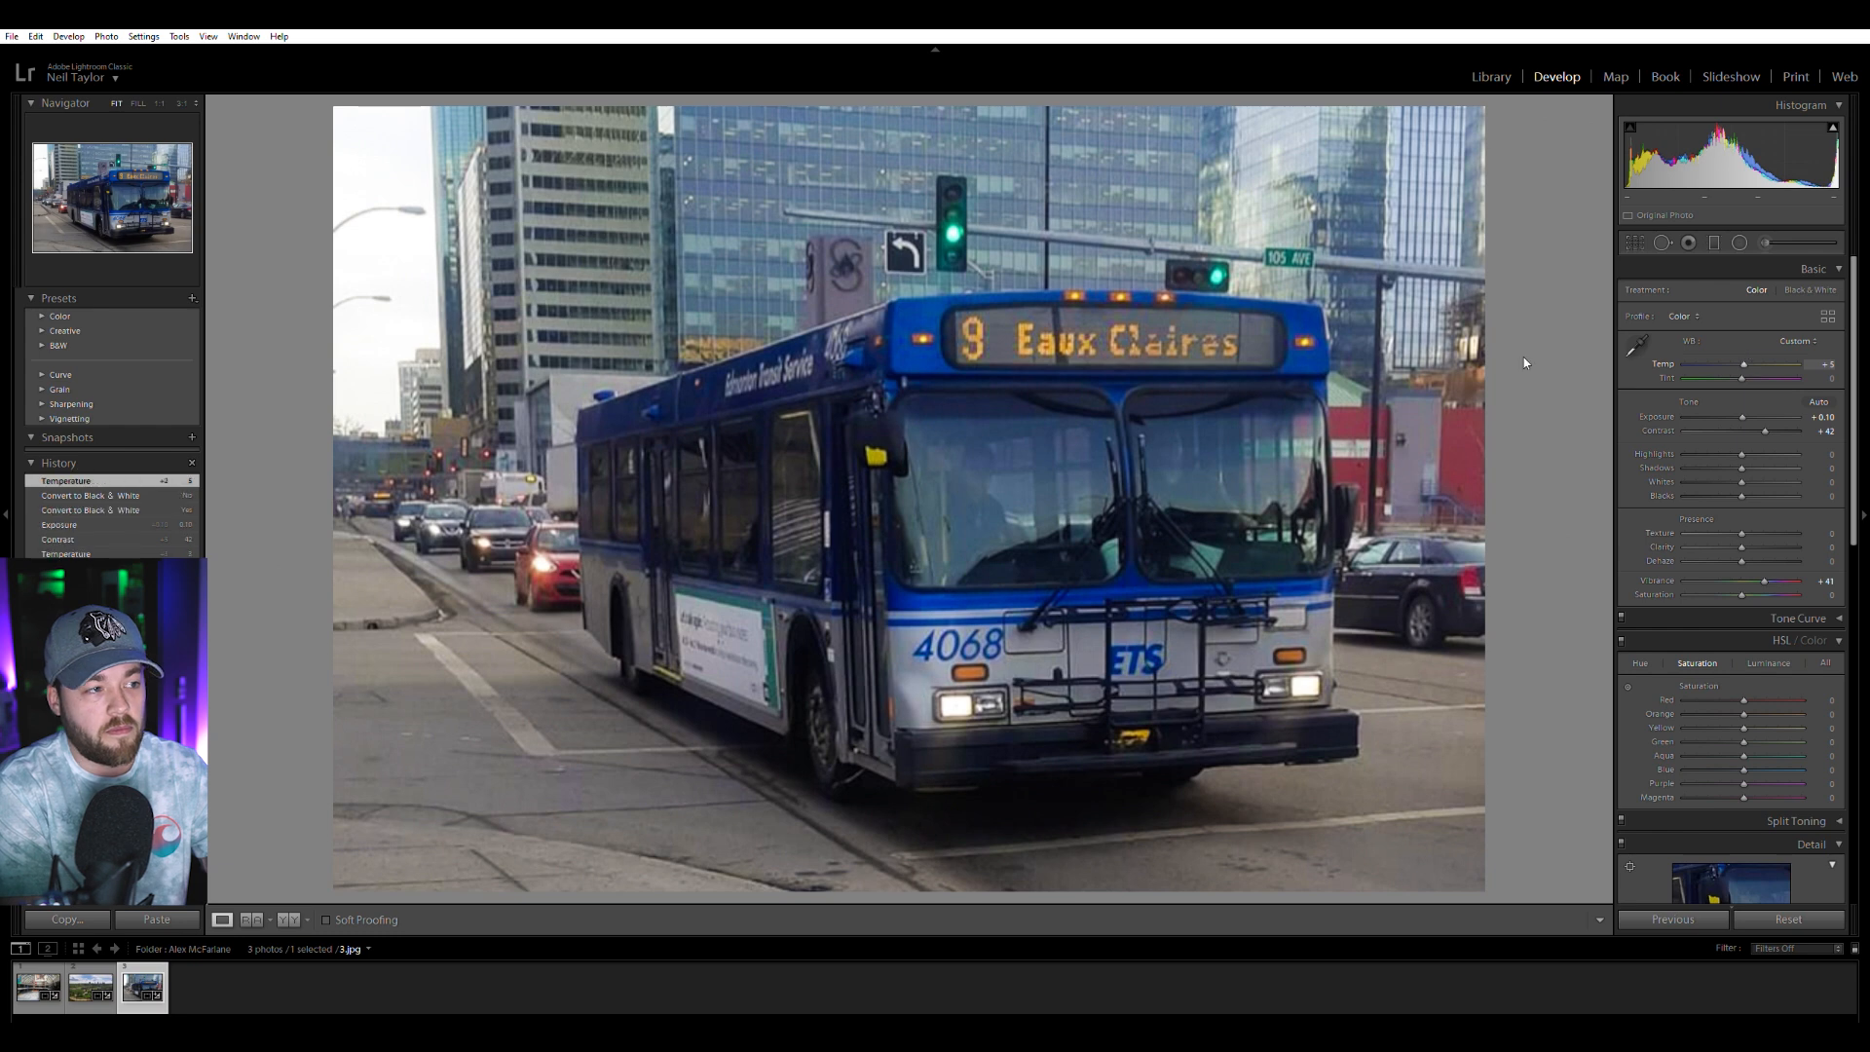
# Switch to the next submitter's photo folder, open the bridge and skyline photo for developing, and check its foreground rocks close up.
pyautogui.click(1492, 77)
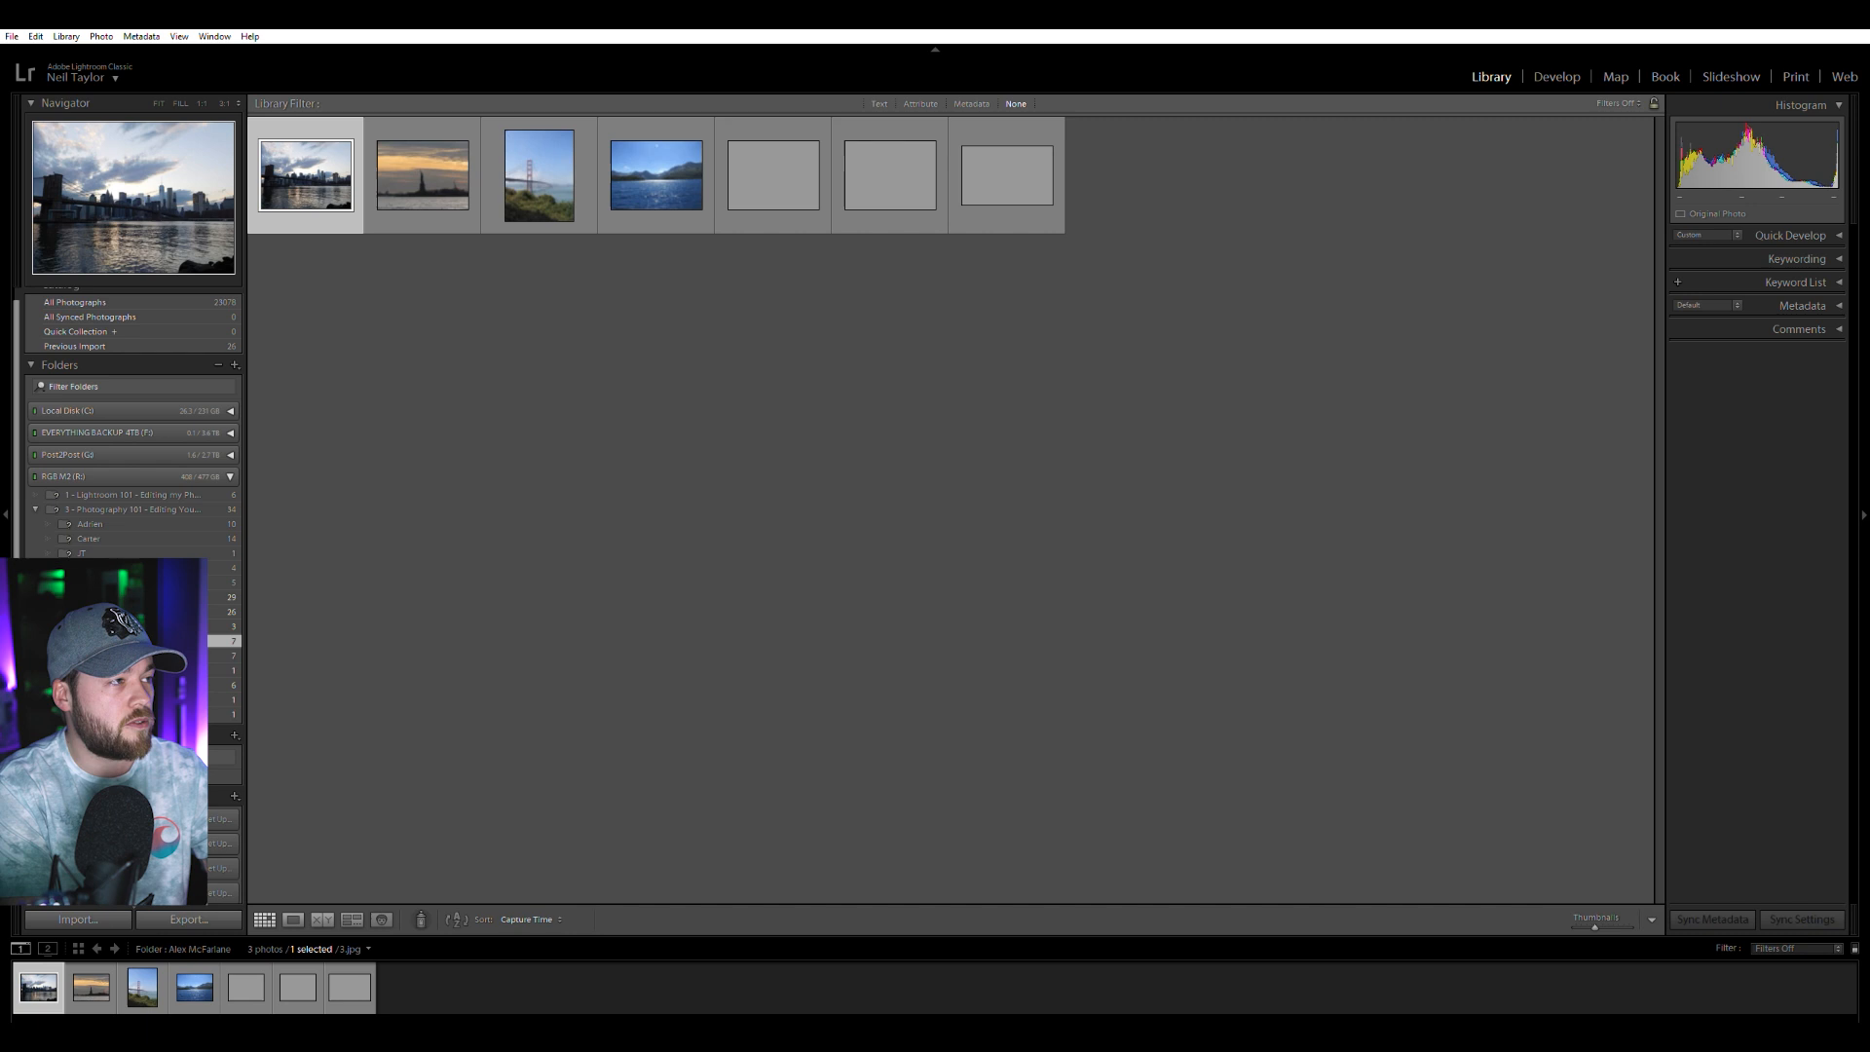
pyautogui.click(1557, 76)
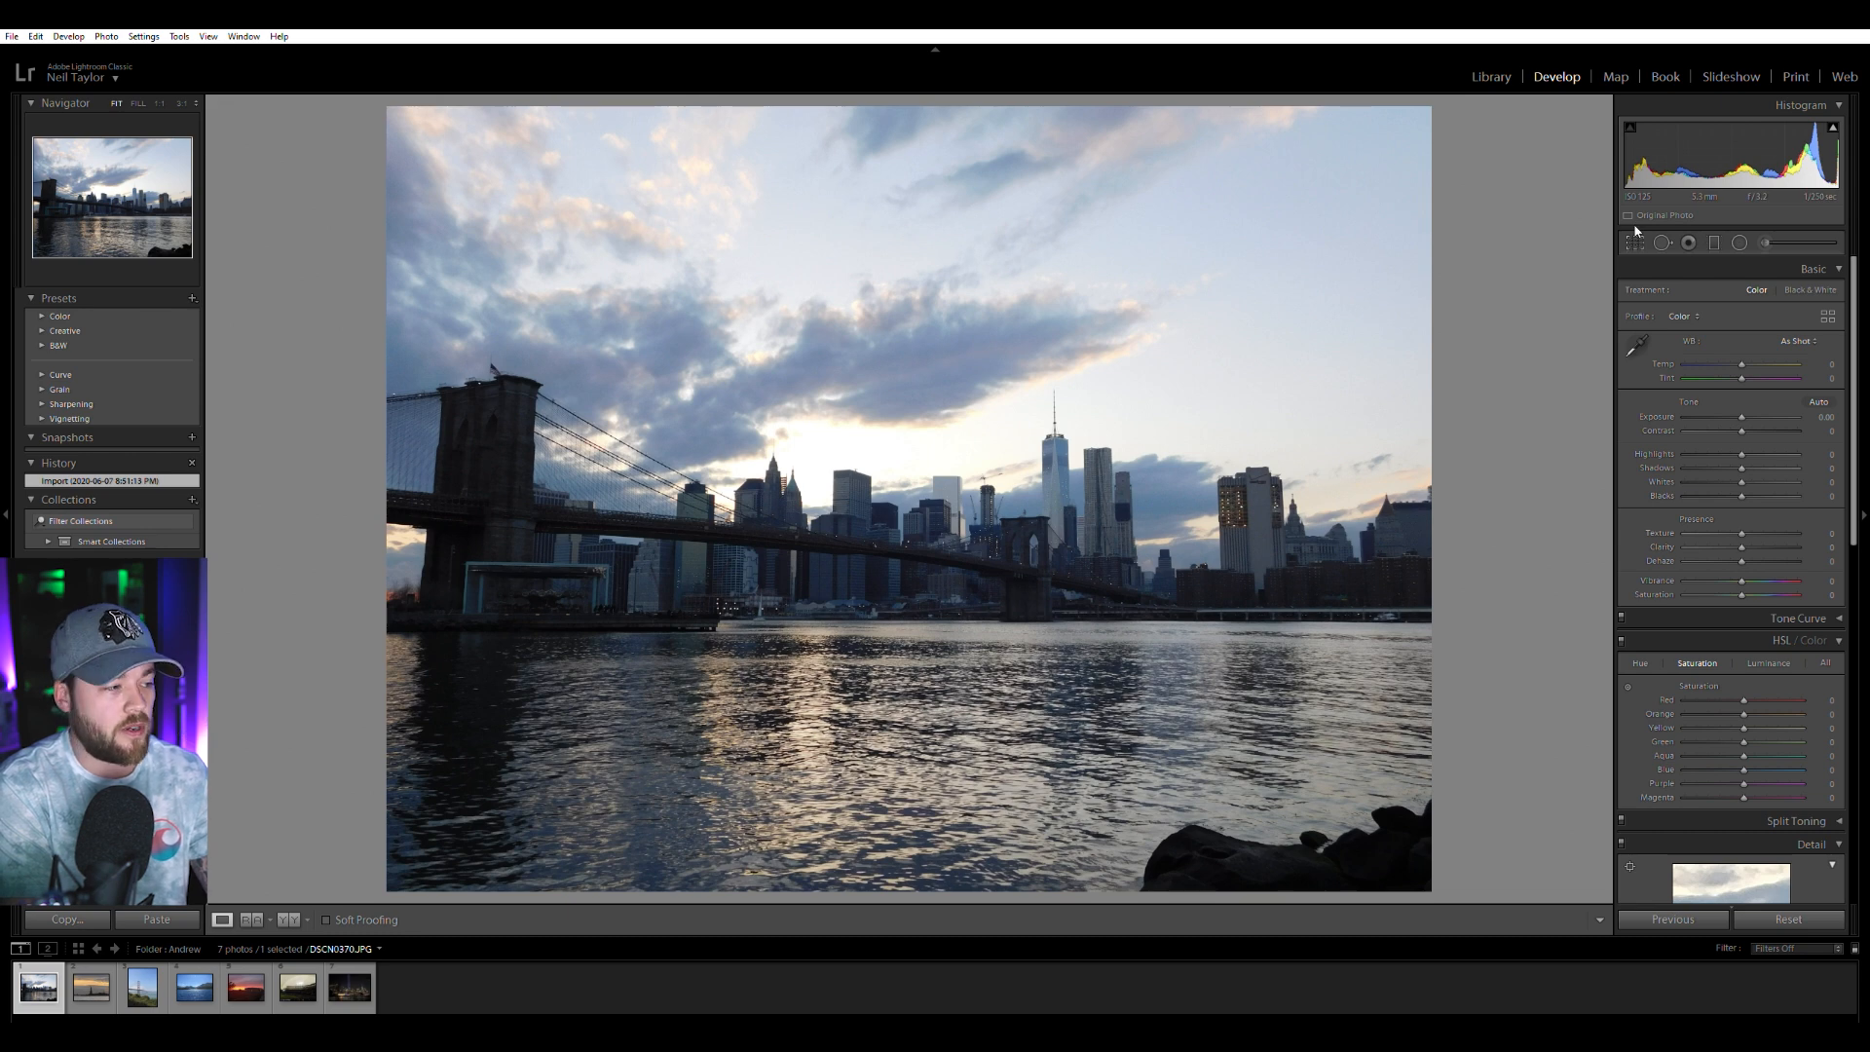
pyautogui.click(1492, 76)
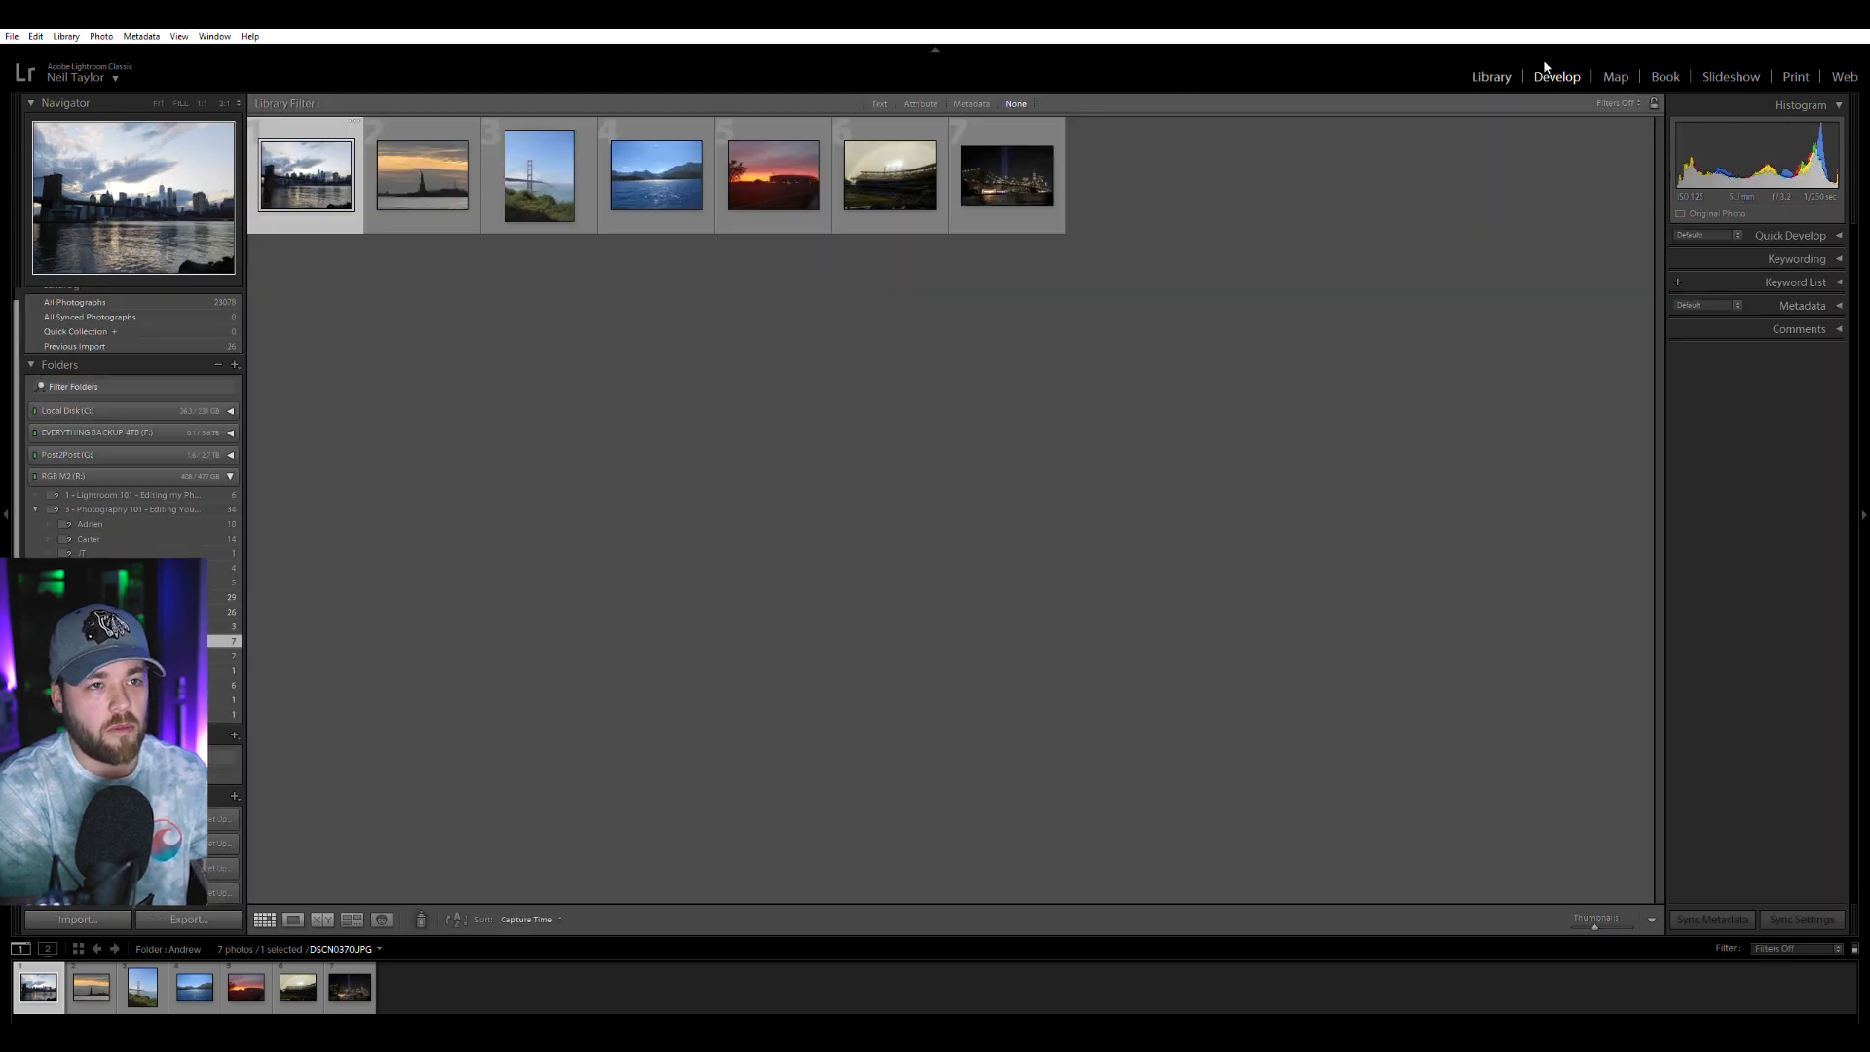
pyautogui.click(1555, 74)
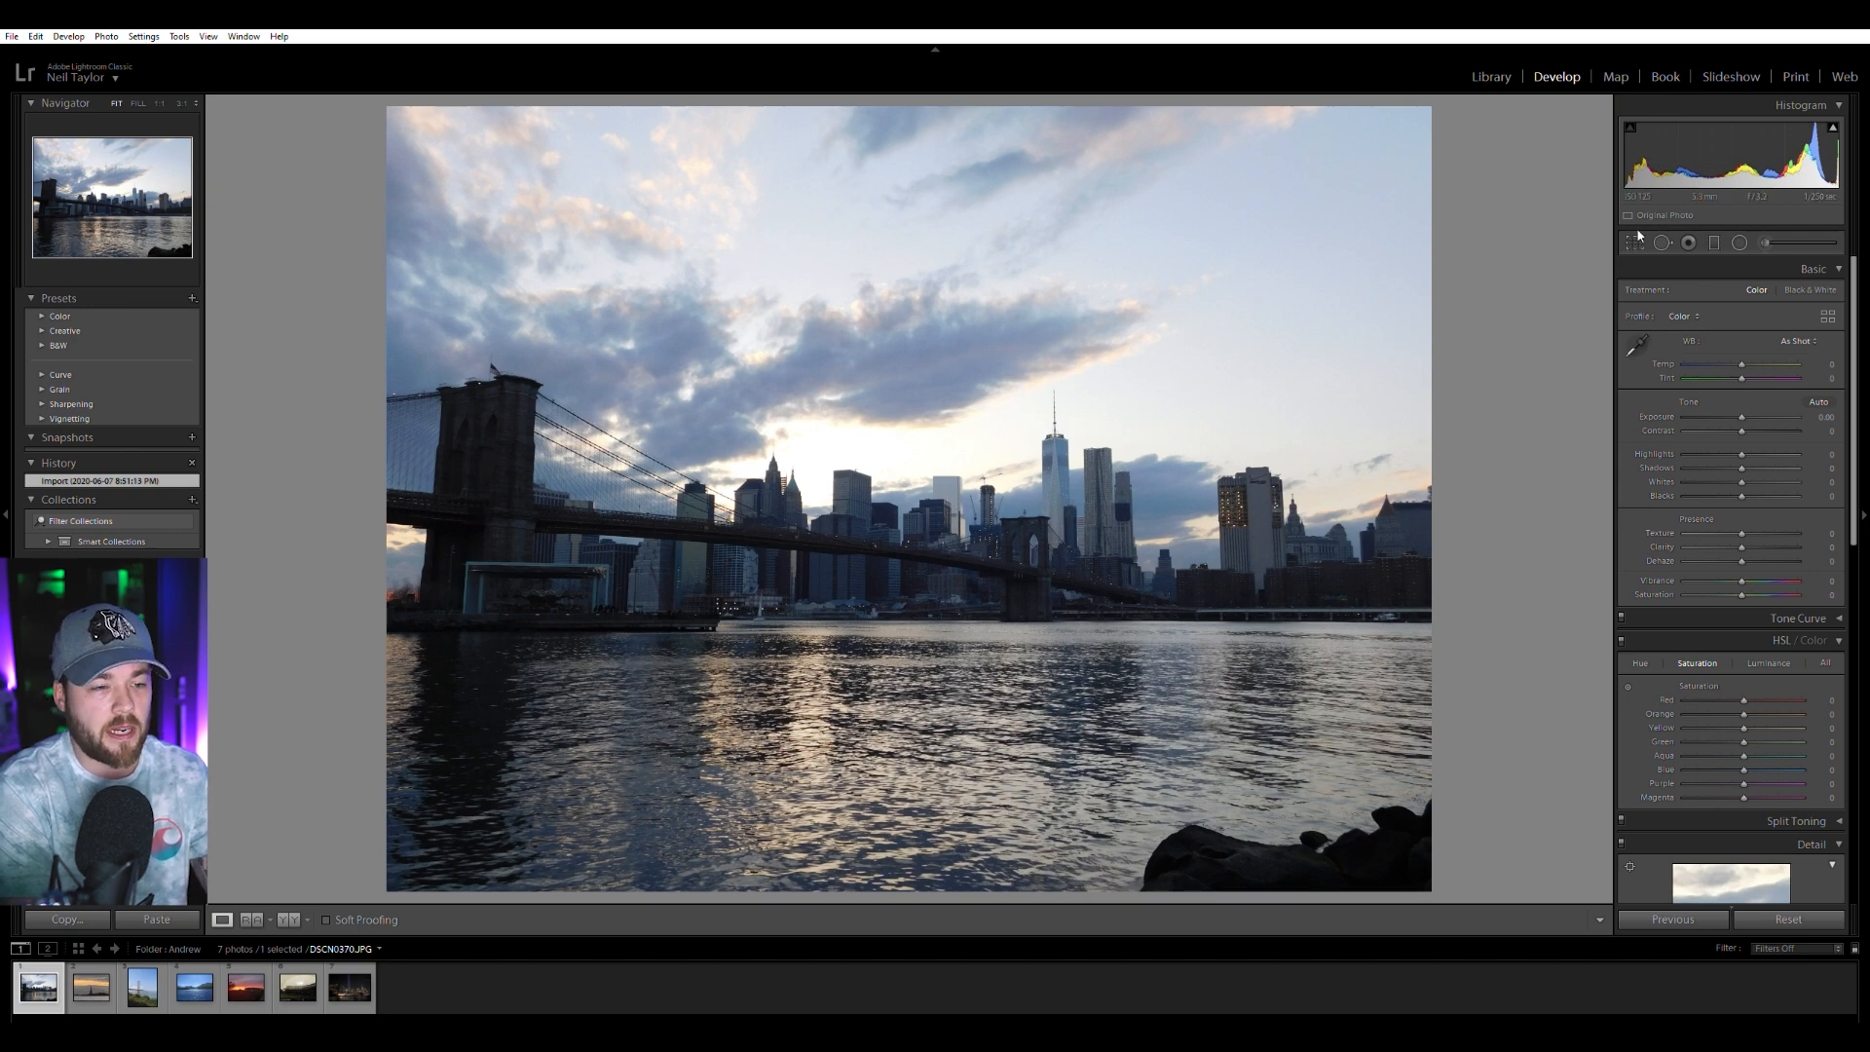
pyautogui.click(1315, 838)
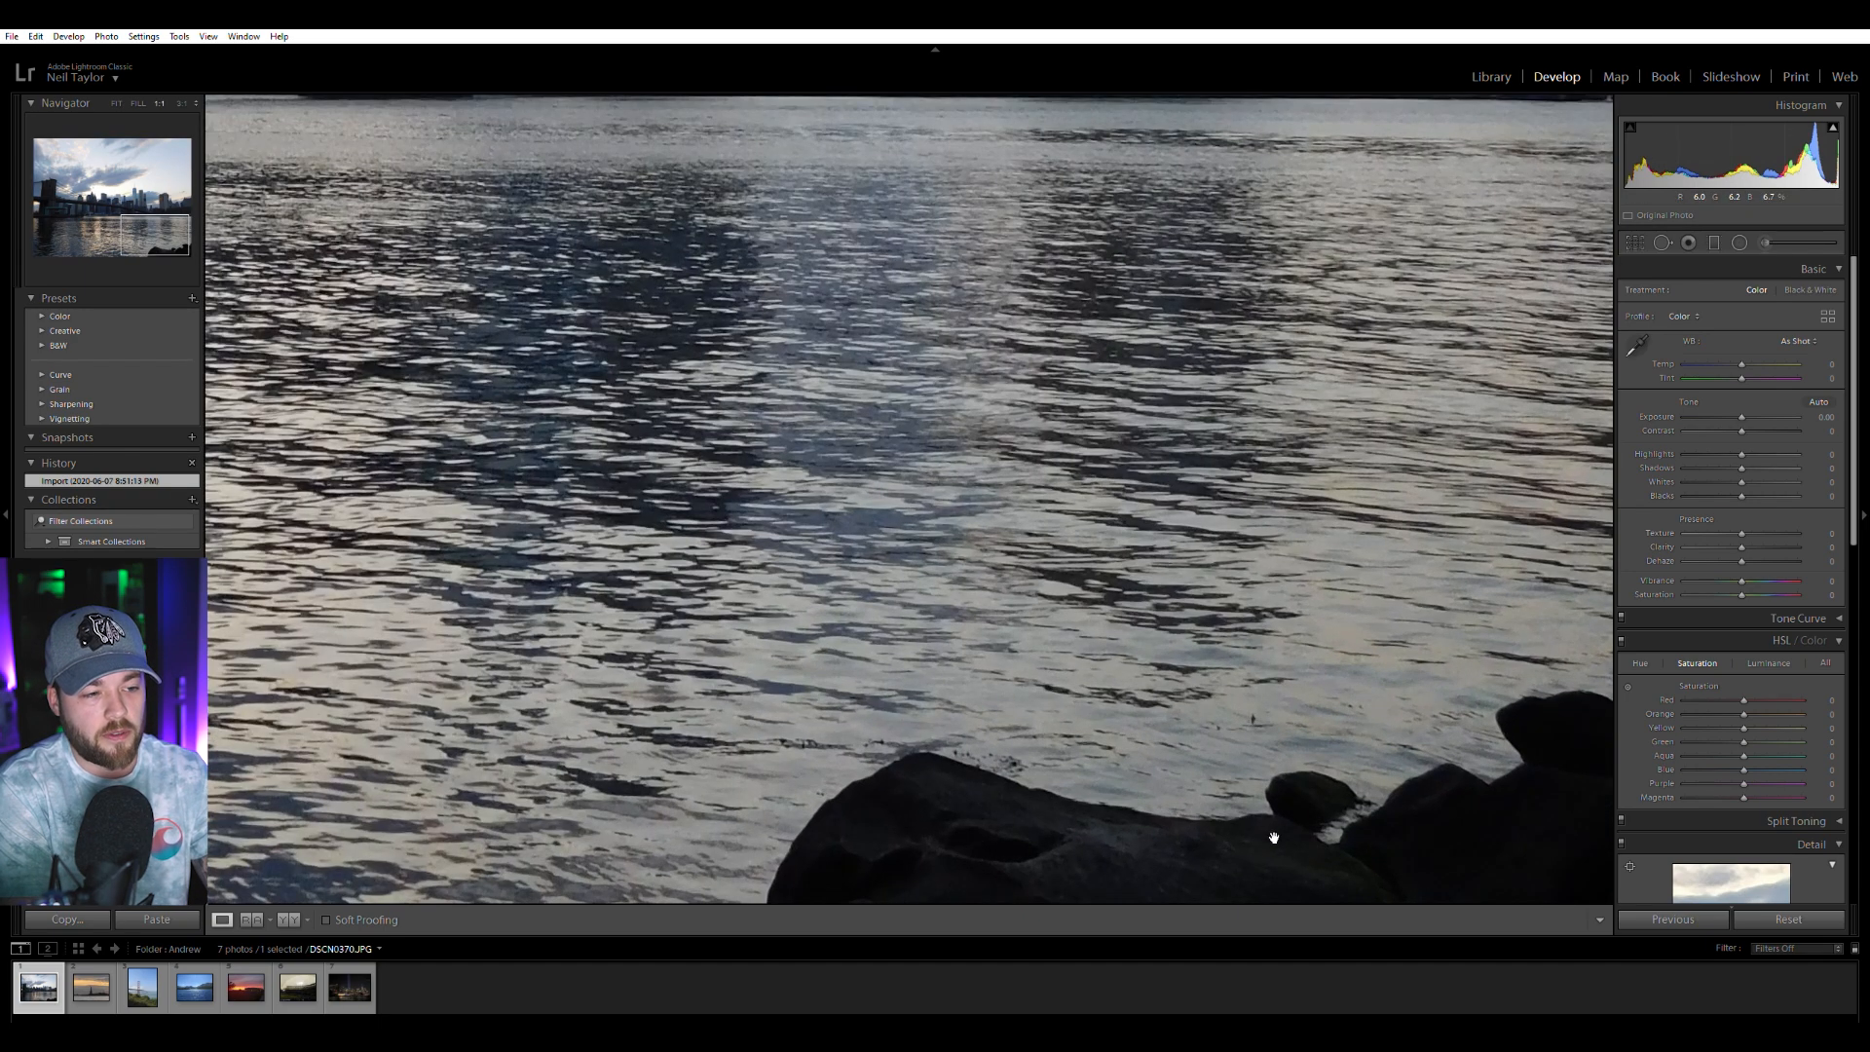
pyautogui.click(1275, 838)
# Crop the foreground rocks out of the bridge photo and check the horizon, keeping the angle at 0.00.
pyautogui.click(1635, 243)
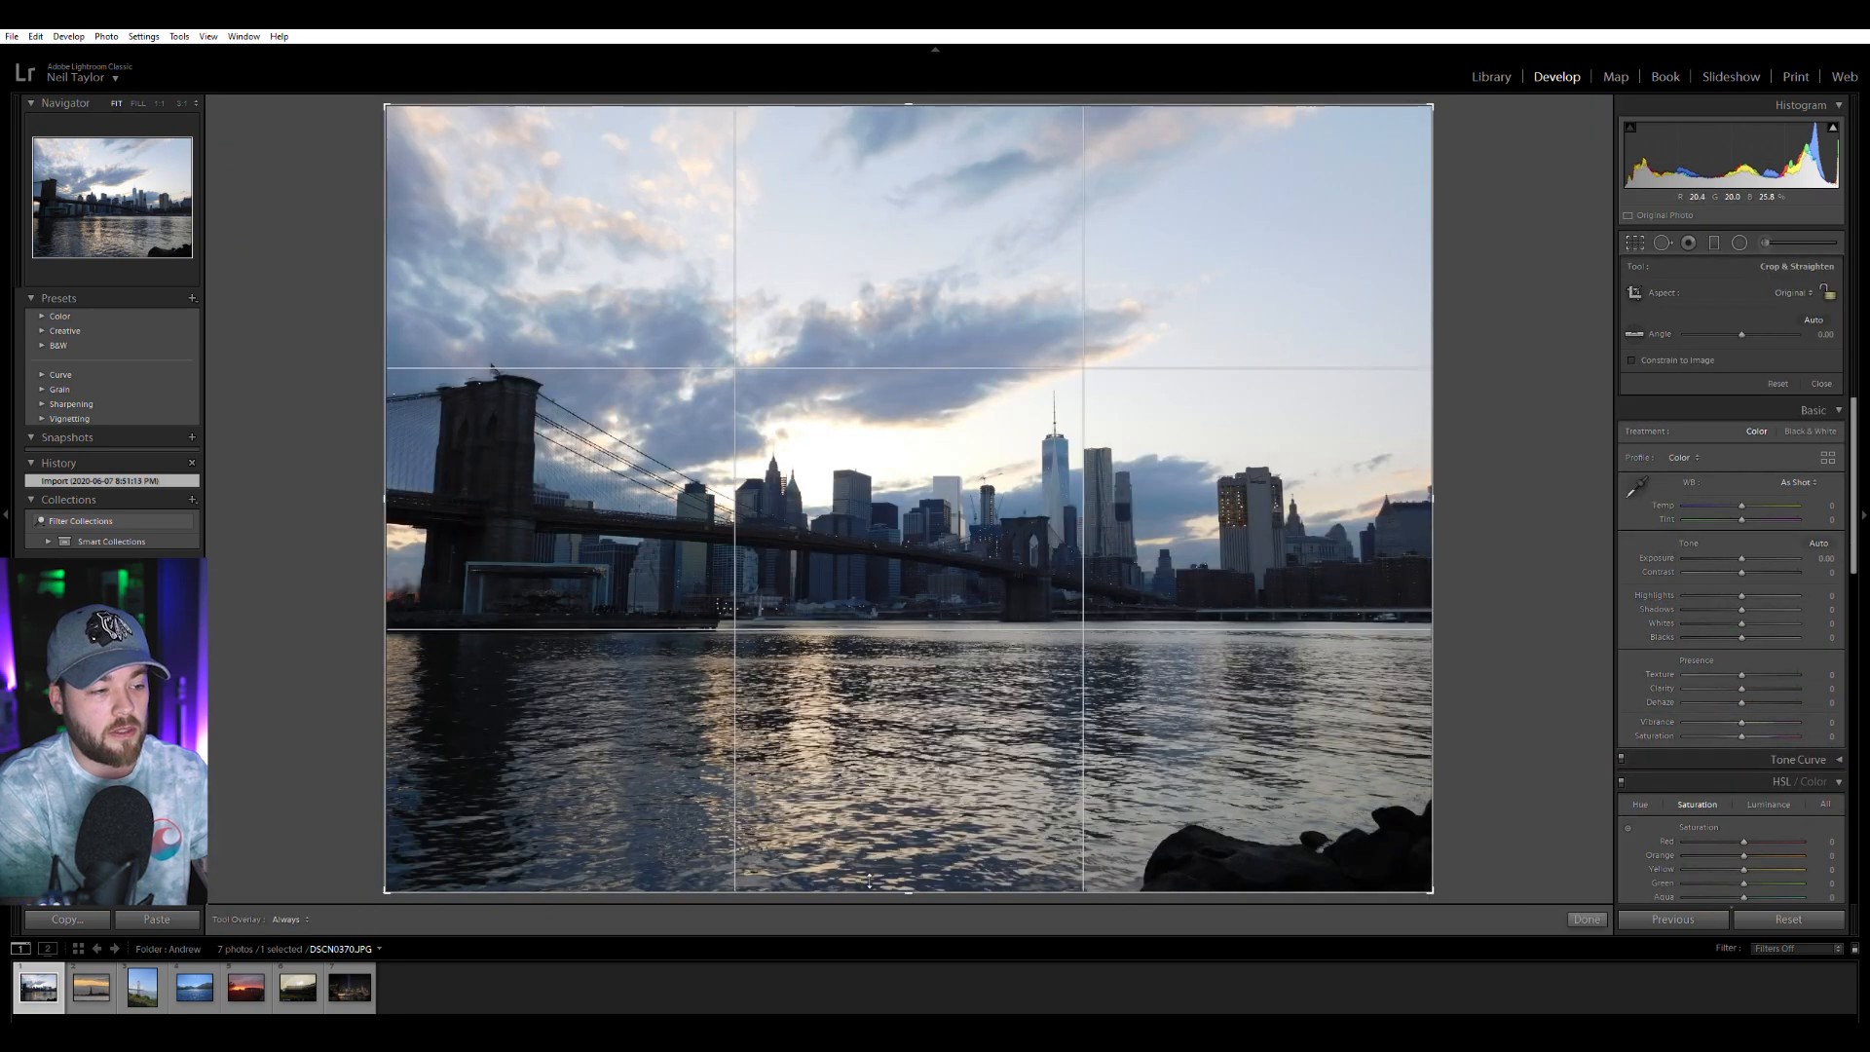
pyautogui.moveTo(869, 884); pyautogui.dragTo(869, 788)
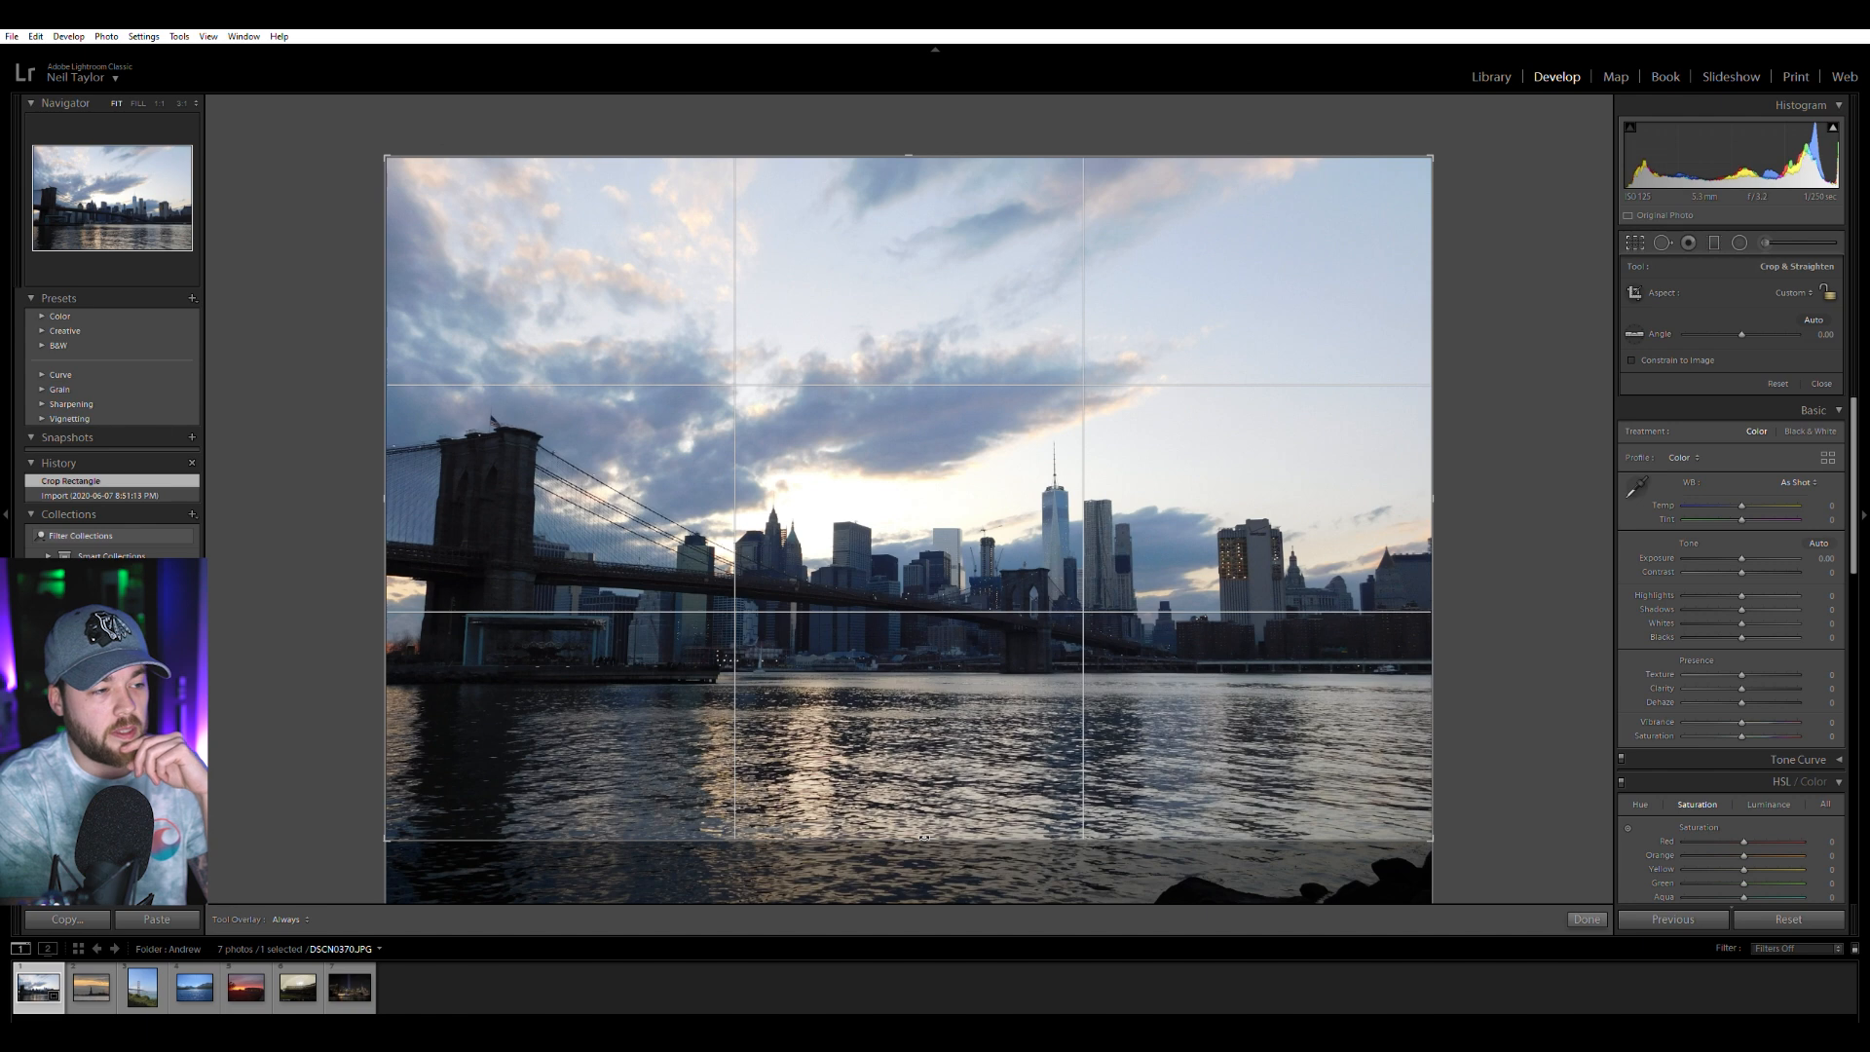
pyautogui.moveTo(912, 835); pyautogui.dragTo(912, 842)
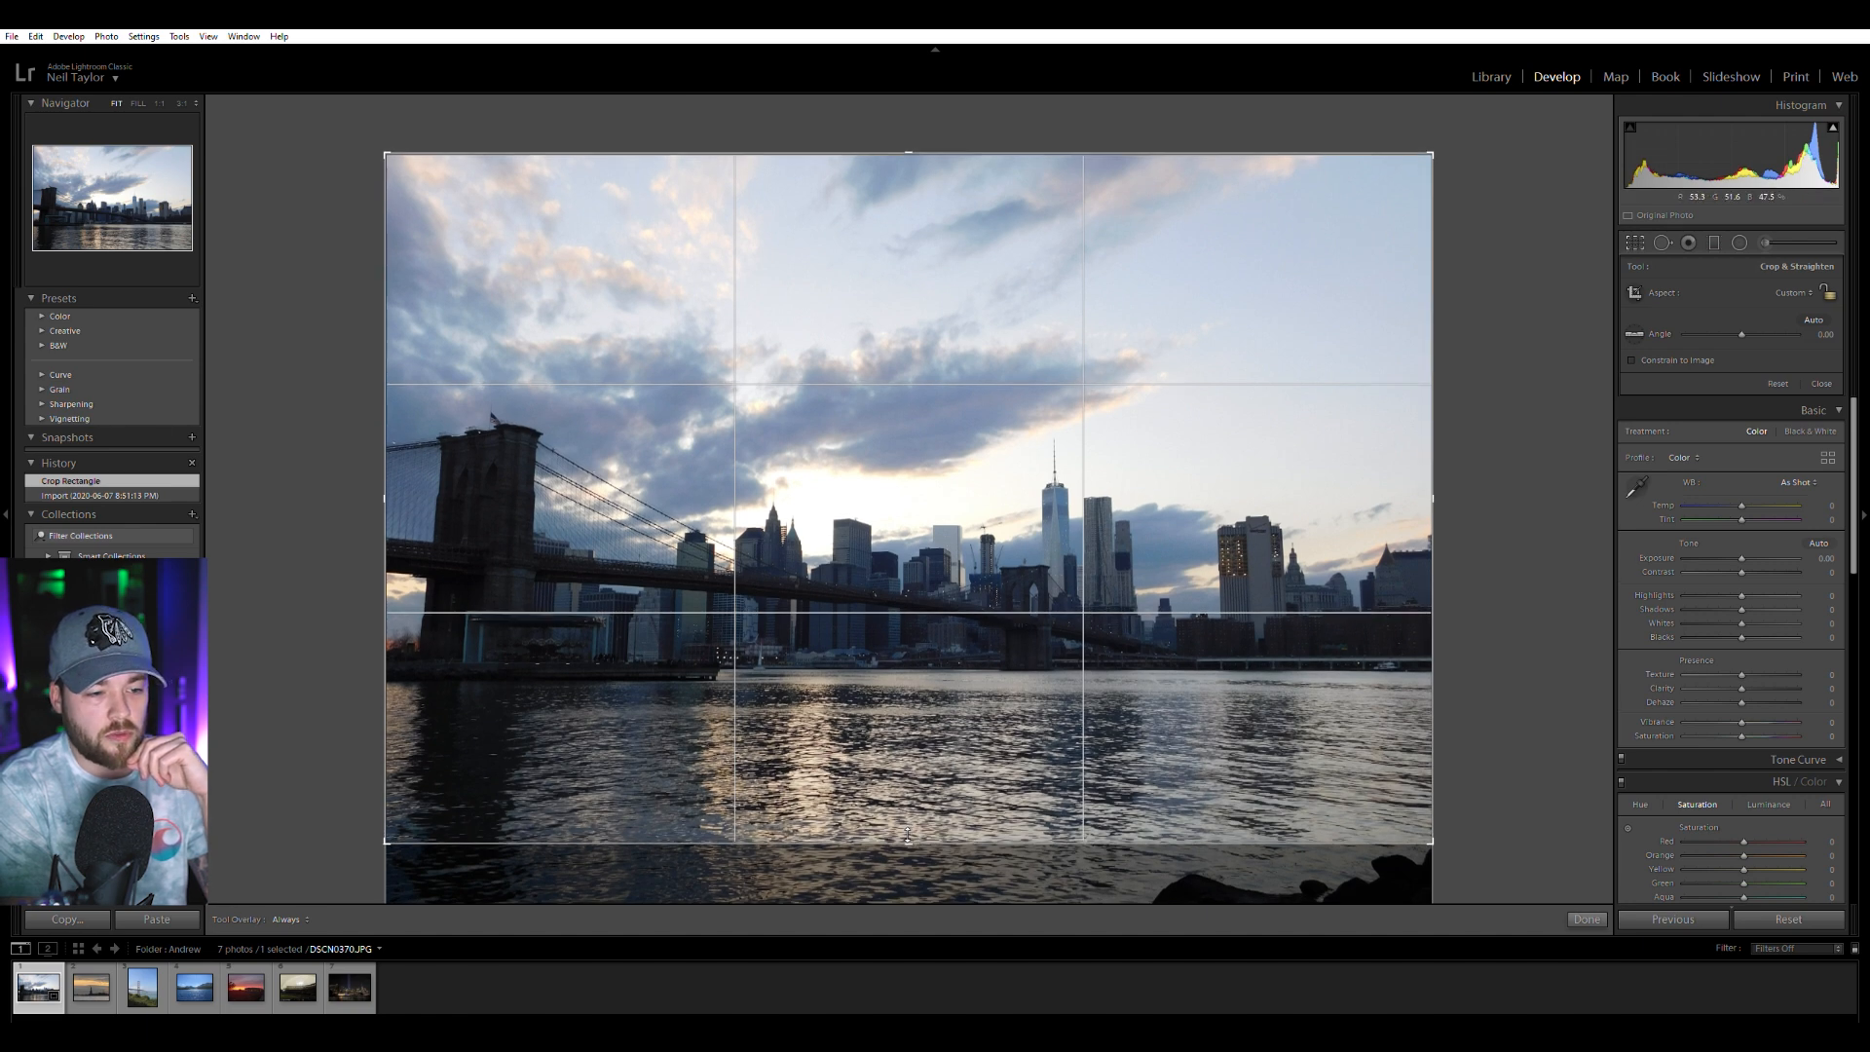
pyautogui.moveTo(1519, 623); pyautogui.dragTo(1527, 621)
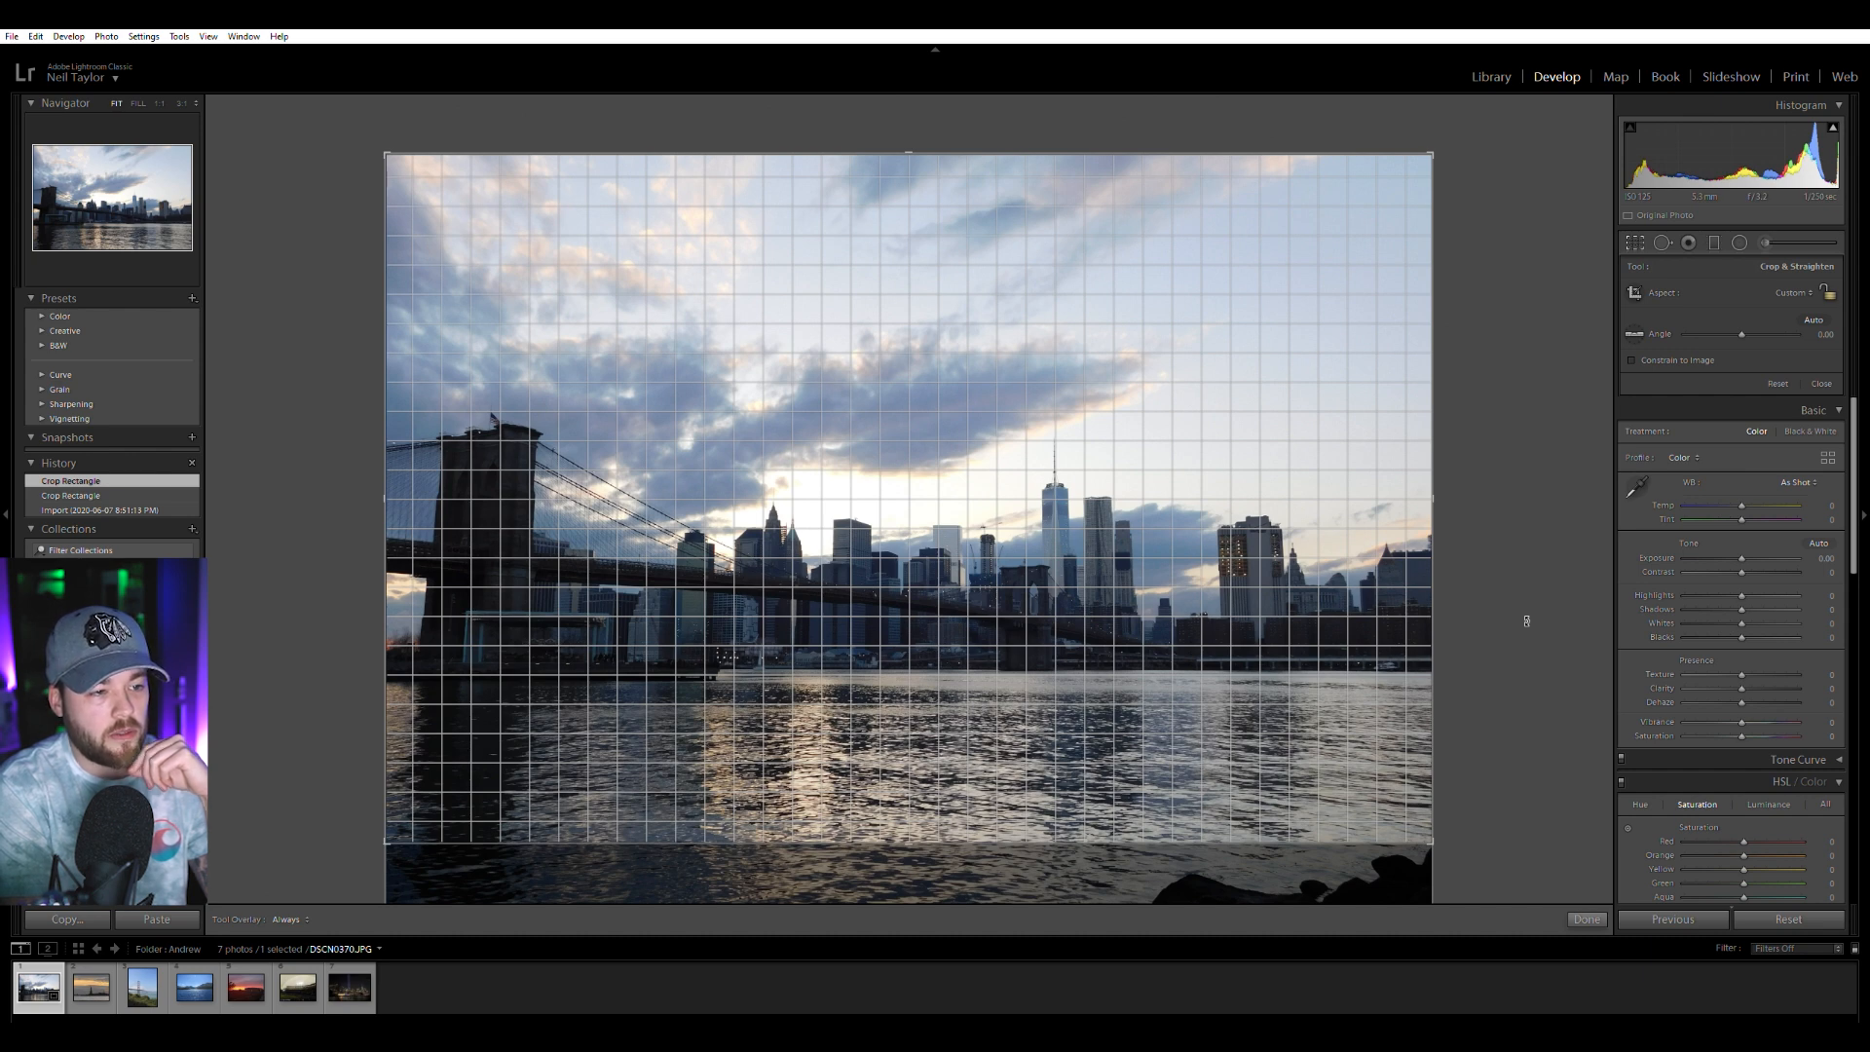
pyautogui.press('g')
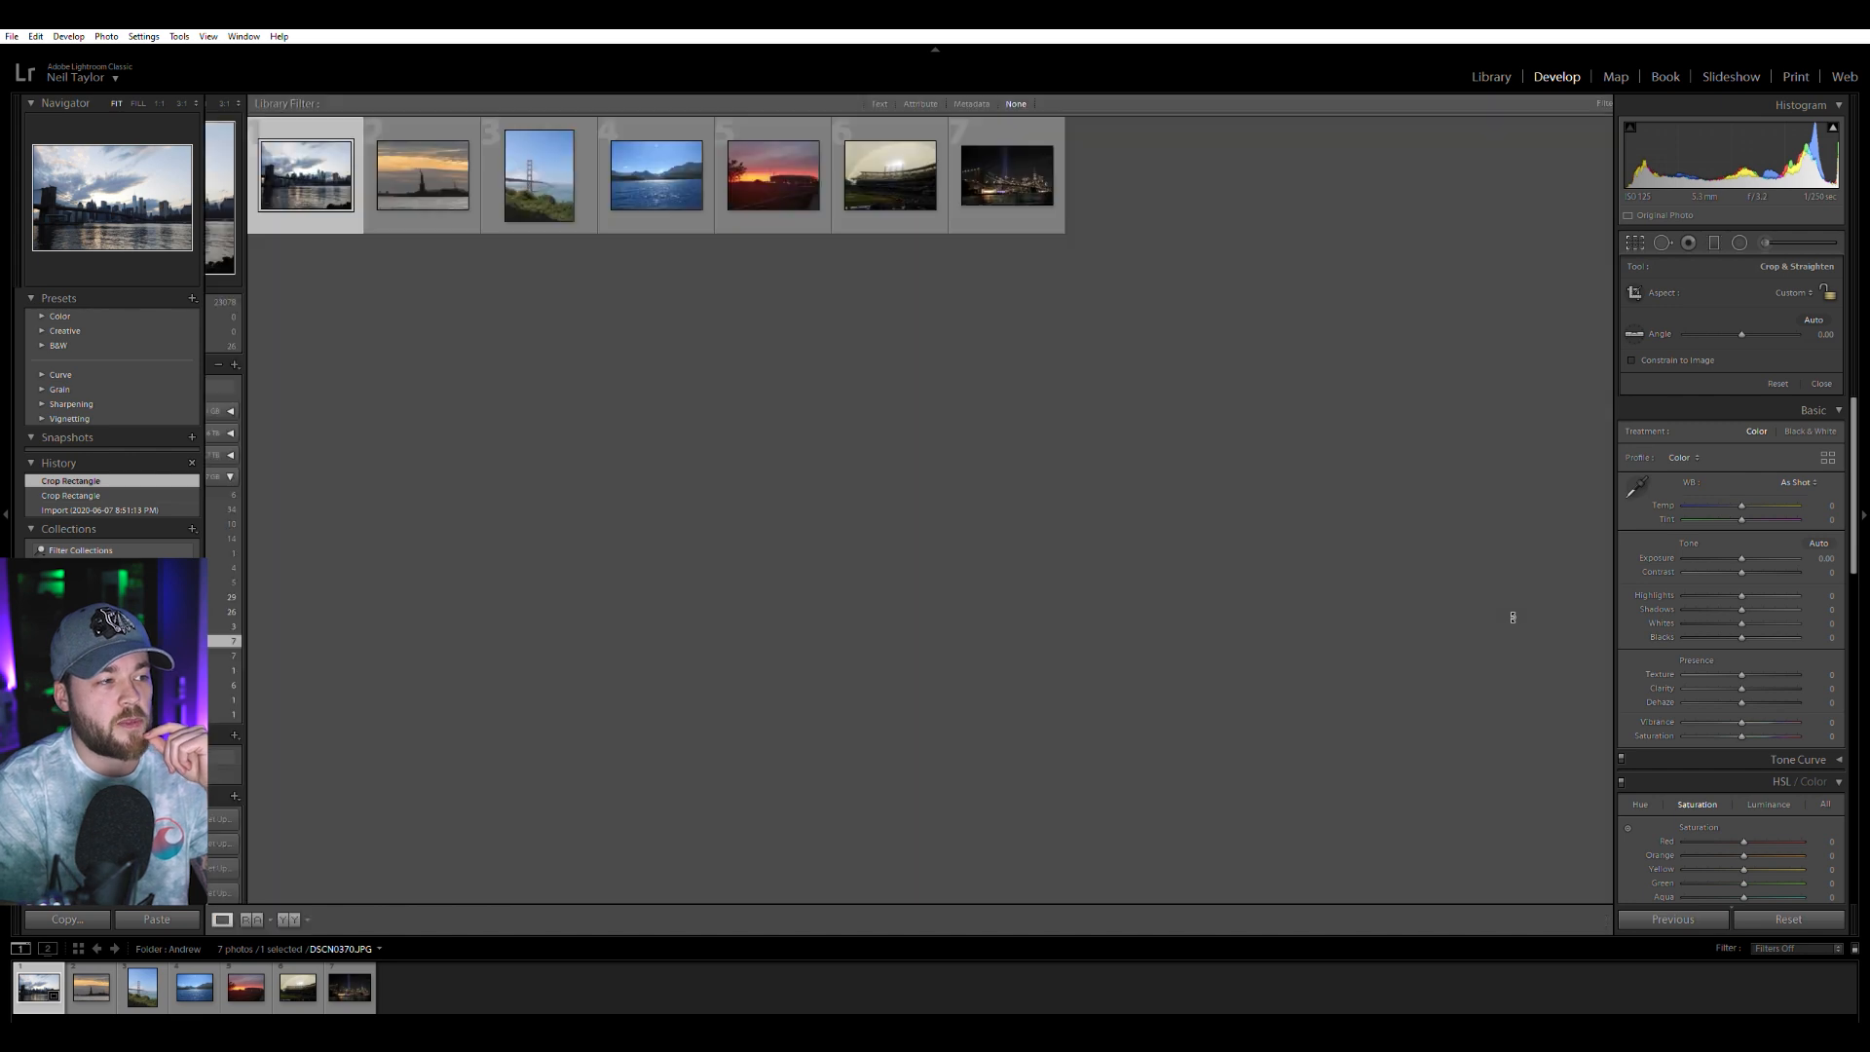
# Add a graduated filter over the sky above the bridge, with exposure -1.37 and contrast 78.
pyautogui.click(1716, 242)
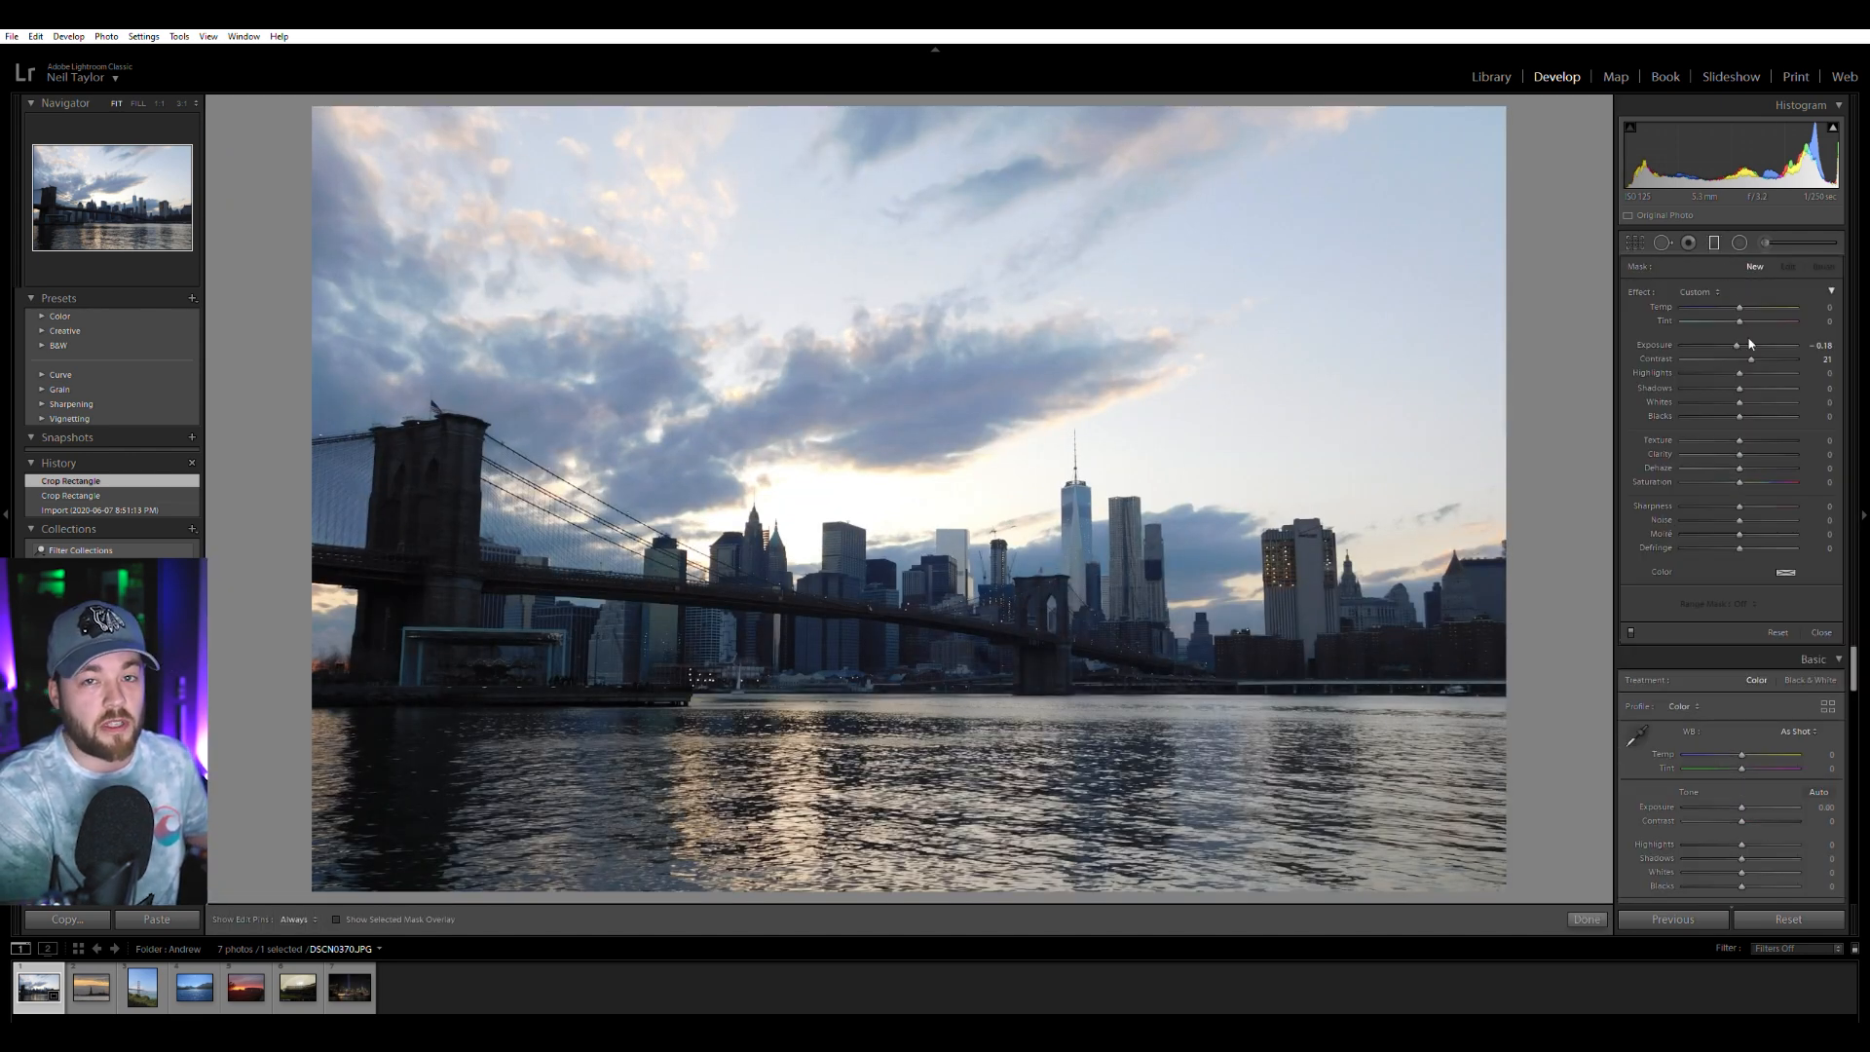
pyautogui.moveTo(910, 298); pyautogui.dragTo(894, 497)
pyautogui.moveTo(1752, 359)
pyautogui.mouseDown()
pyautogui.moveTo(1771, 359)
pyautogui.moveTo(1727, 340)
pyautogui.mouseUp()
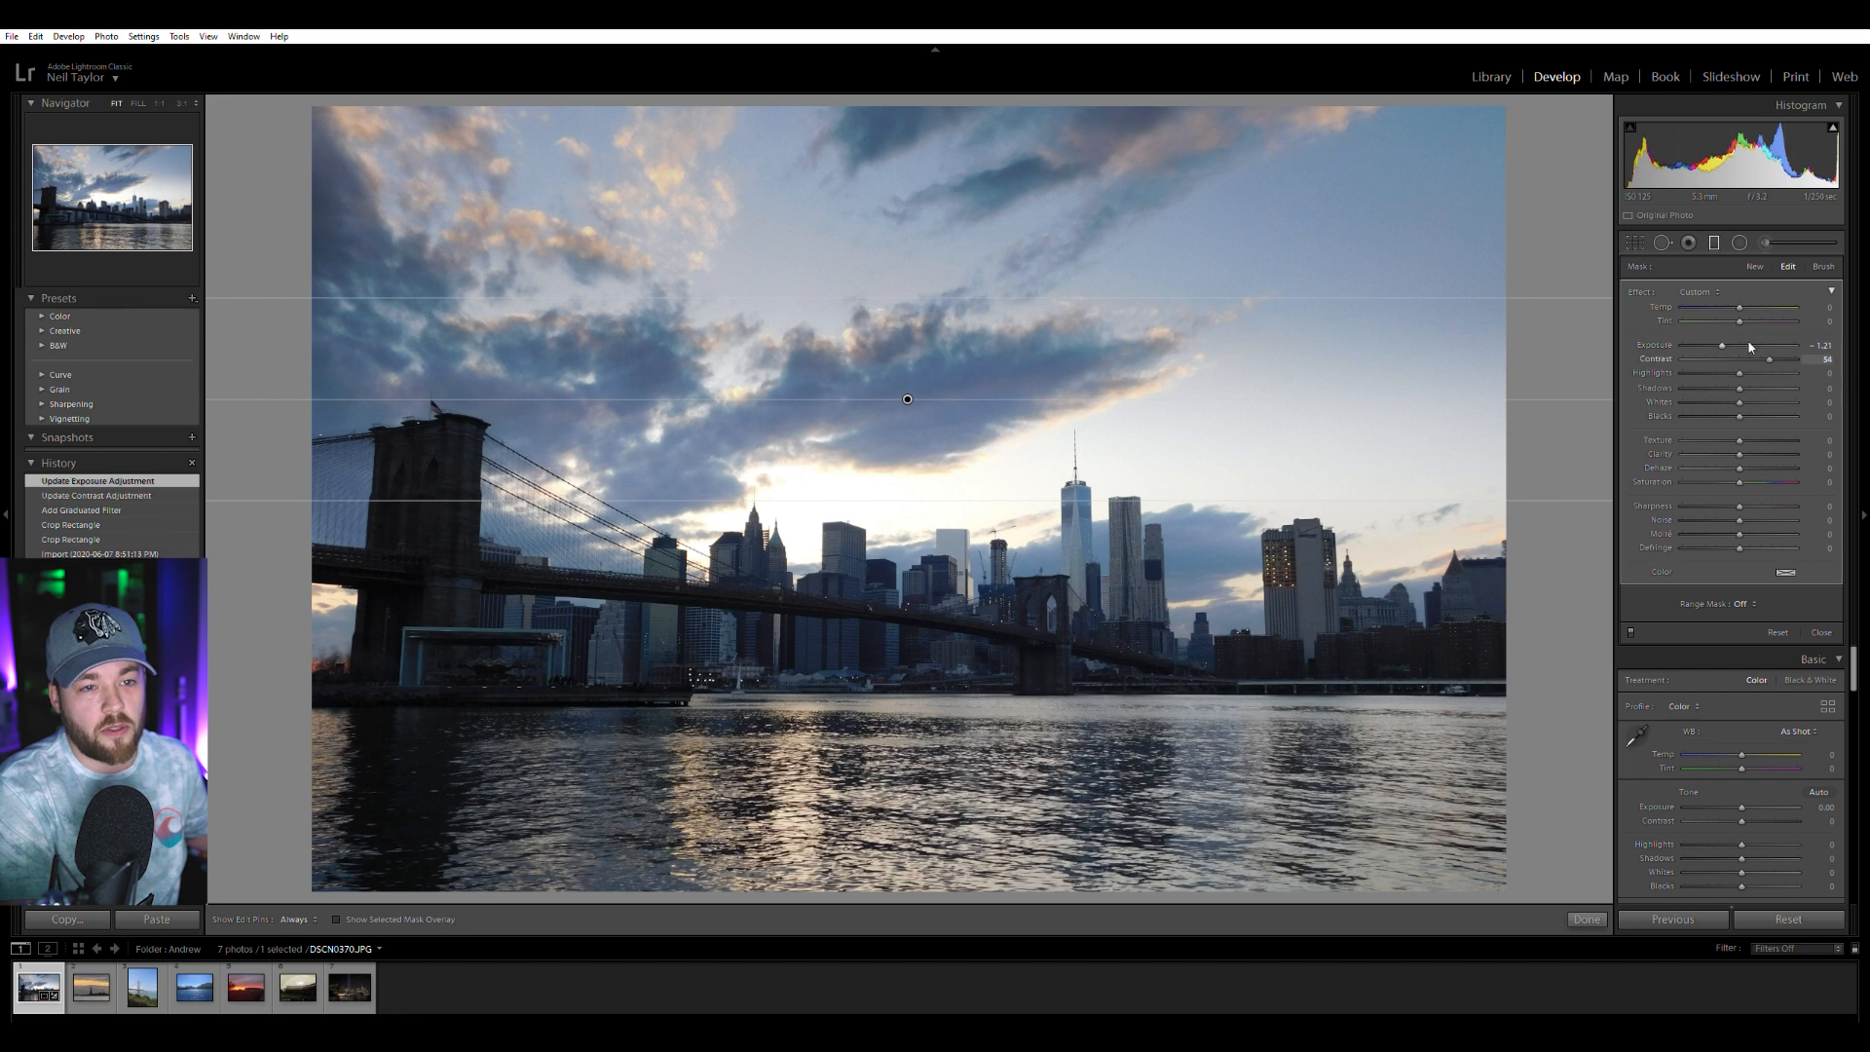
pyautogui.moveTo(1769, 359); pyautogui.dragTo(1719, 346)
# Move the sky filter lower towards the skyline, widen its transition, and set its exposure to -1.47.
pyautogui.moveTo(914, 403); pyautogui.dragTo(903, 416)
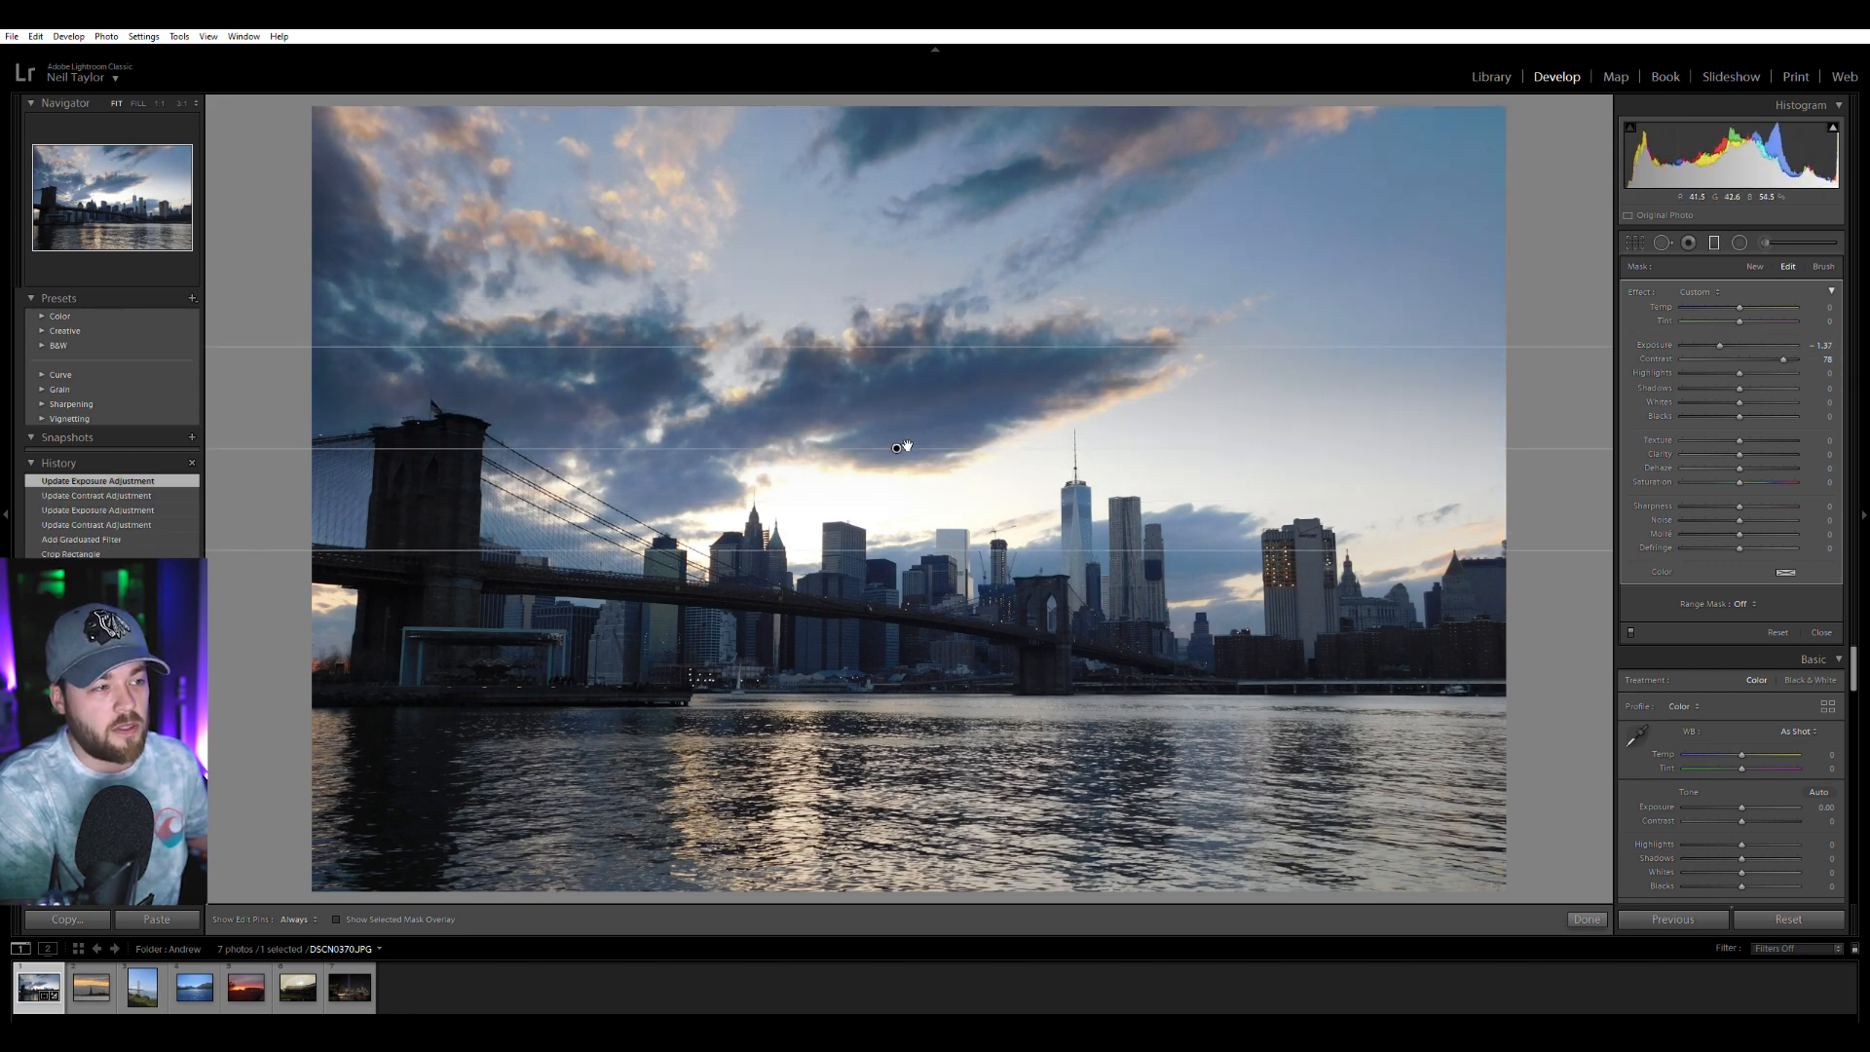
pyautogui.moveTo(930, 310); pyautogui.dragTo(921, 273)
pyautogui.moveTo(898, 405); pyautogui.dragTo(898, 449)
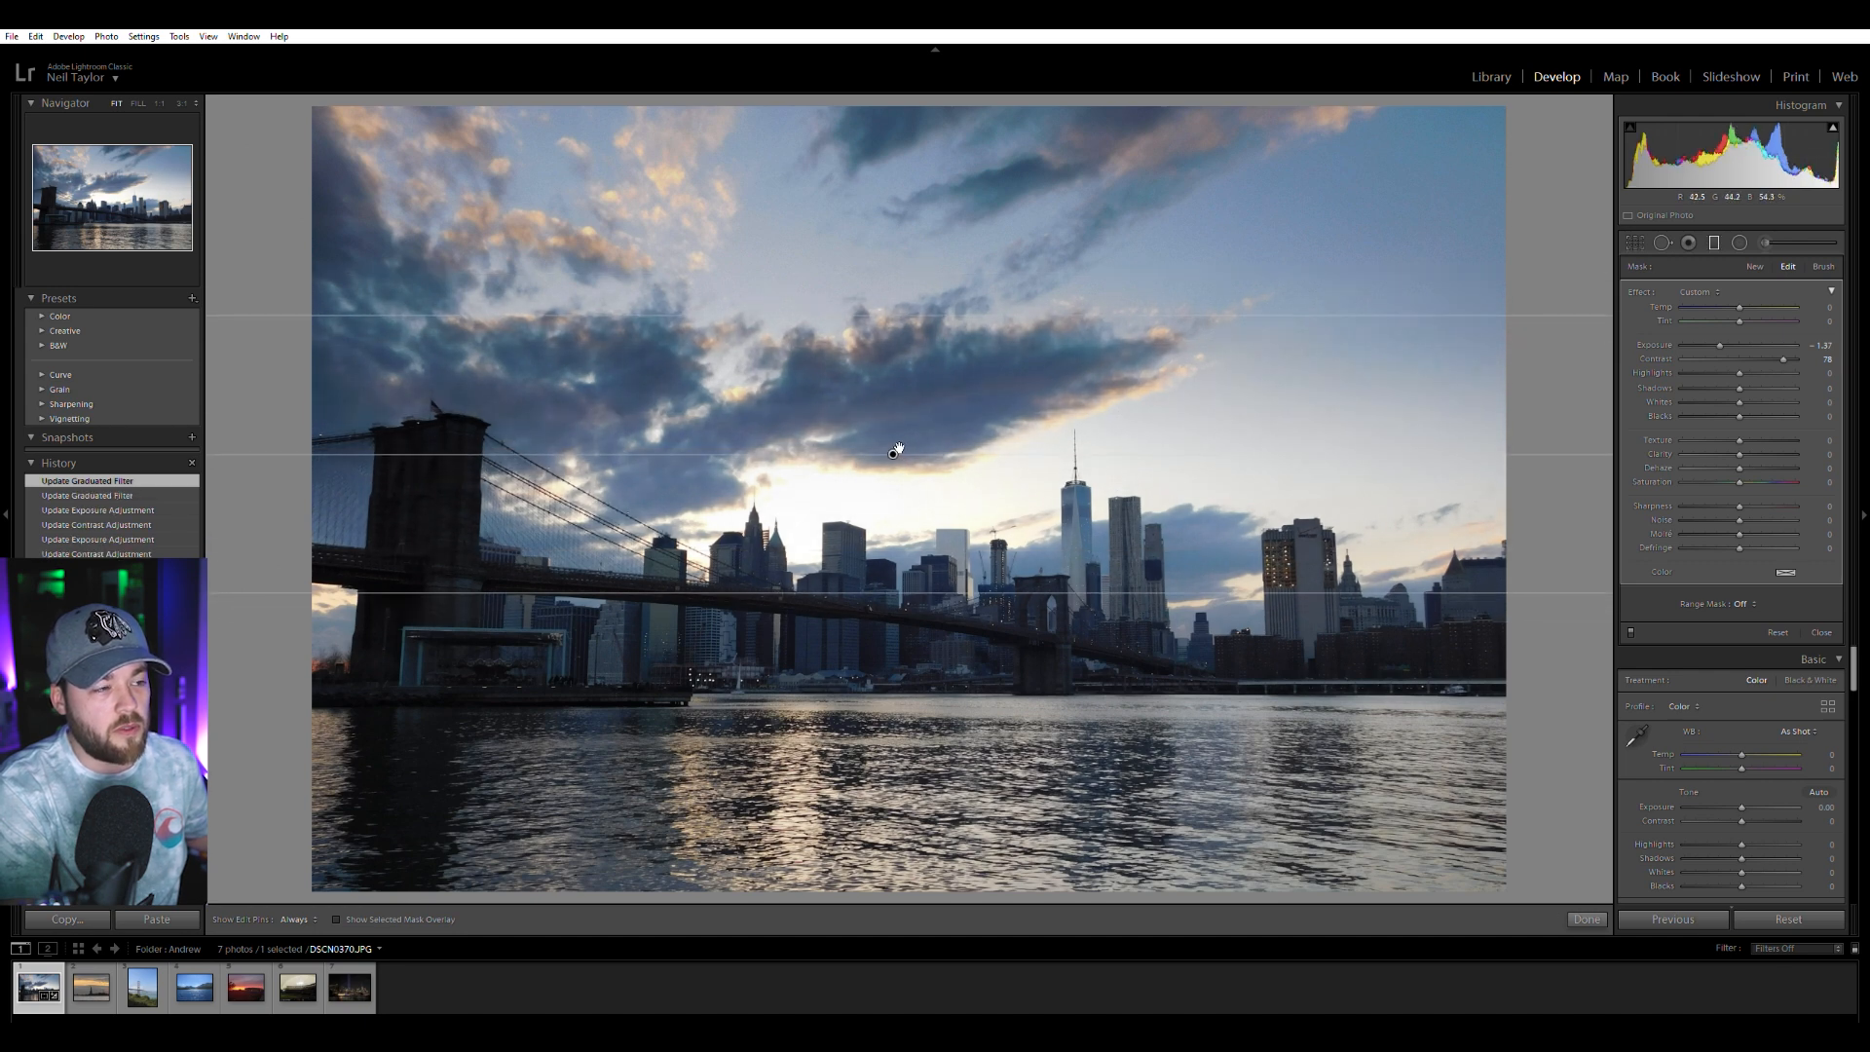
pyautogui.click(1719, 339)
pyautogui.moveTo(1718, 339); pyautogui.dragTo(1719, 345)
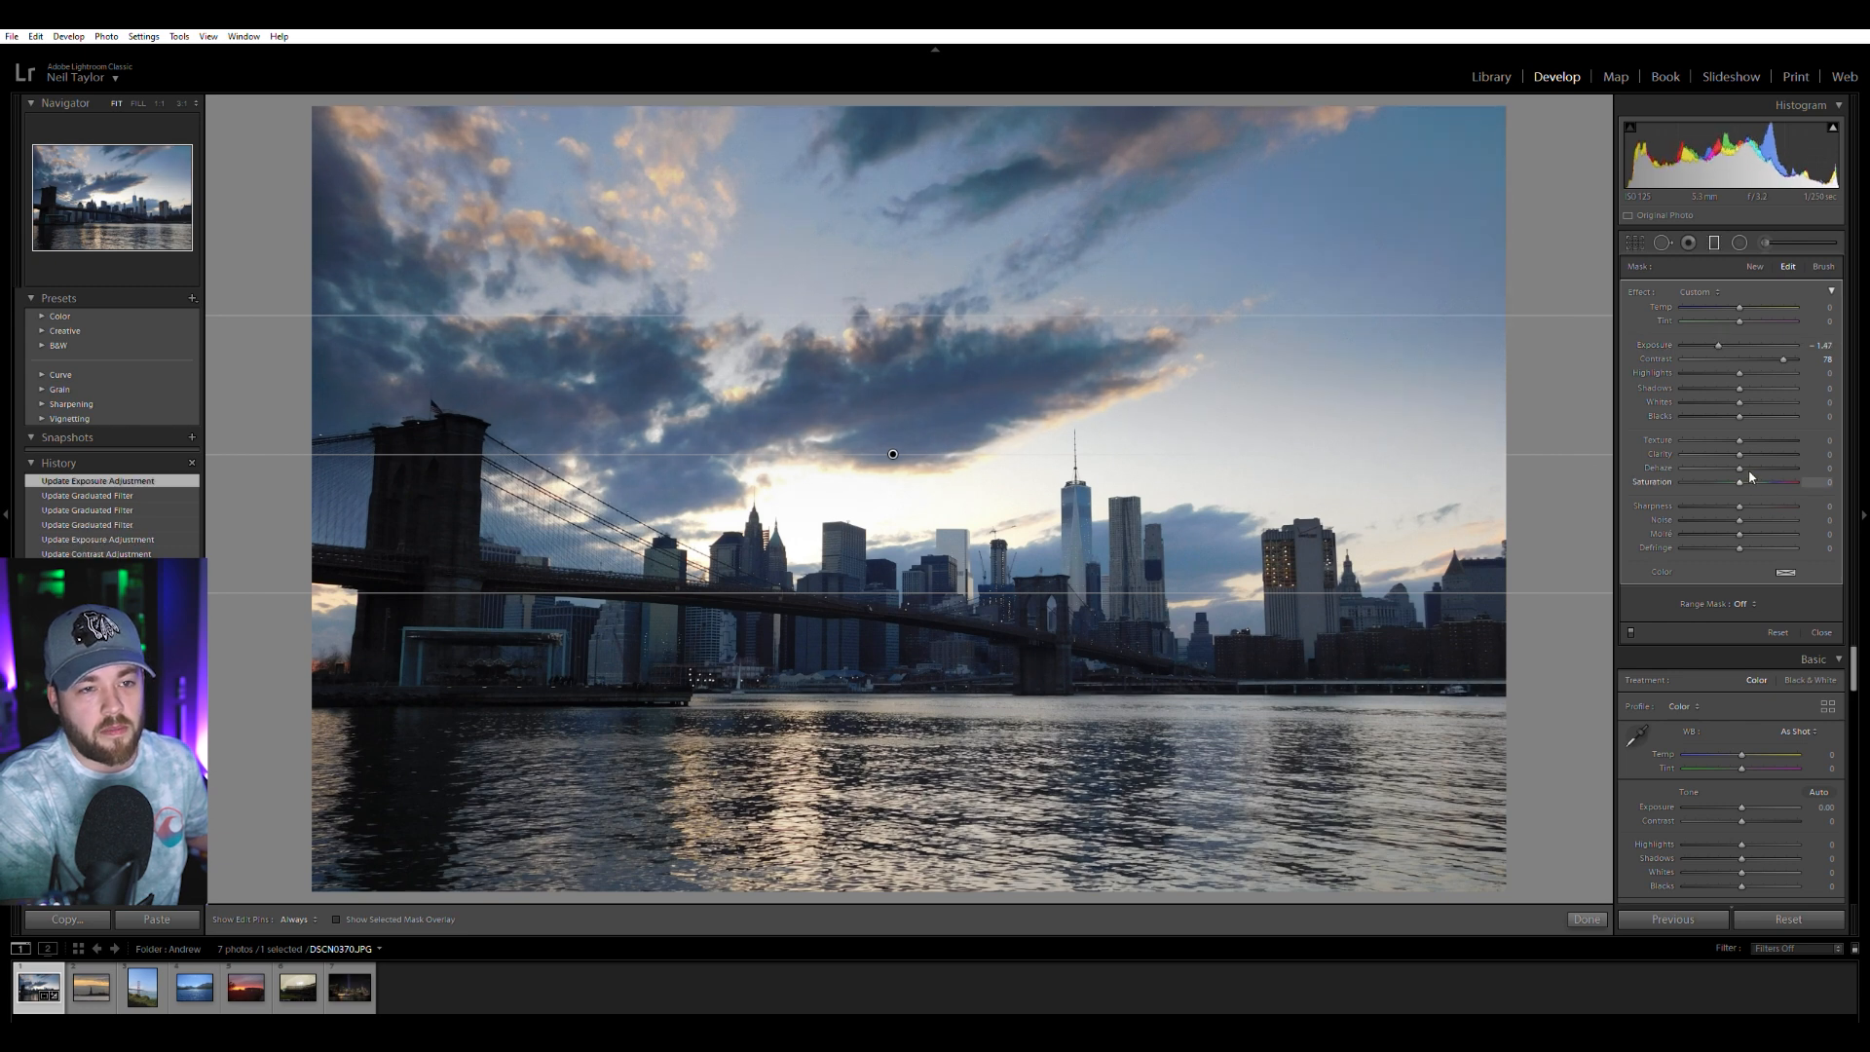
# Set the bridge photo's overall vibrance to +43, temperature to +7 and contrast to +21.
pyautogui.press('m')
pyautogui.moveTo(1749, 580); pyautogui.dragTo(1767, 575)
pyautogui.moveTo(1741, 351); pyautogui.dragTo(1745, 350)
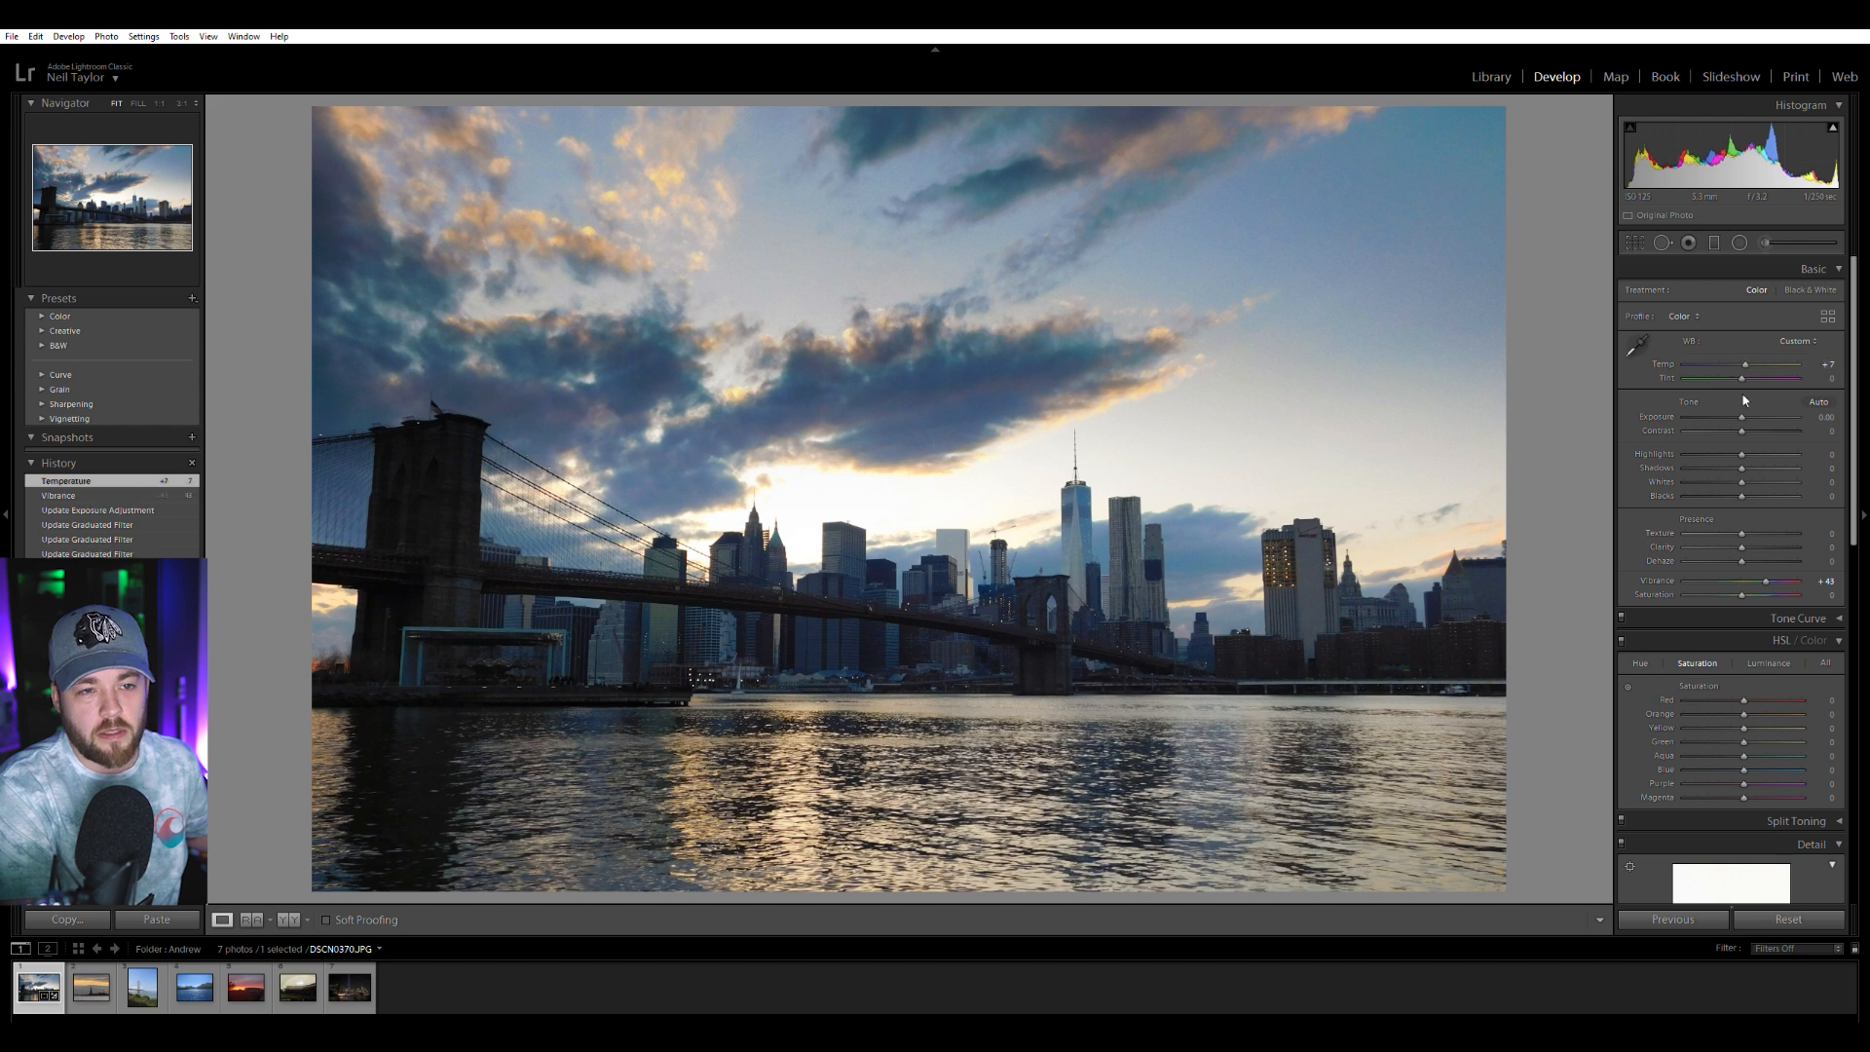
pyautogui.moveTo(1746, 417); pyautogui.dragTo(1759, 419)
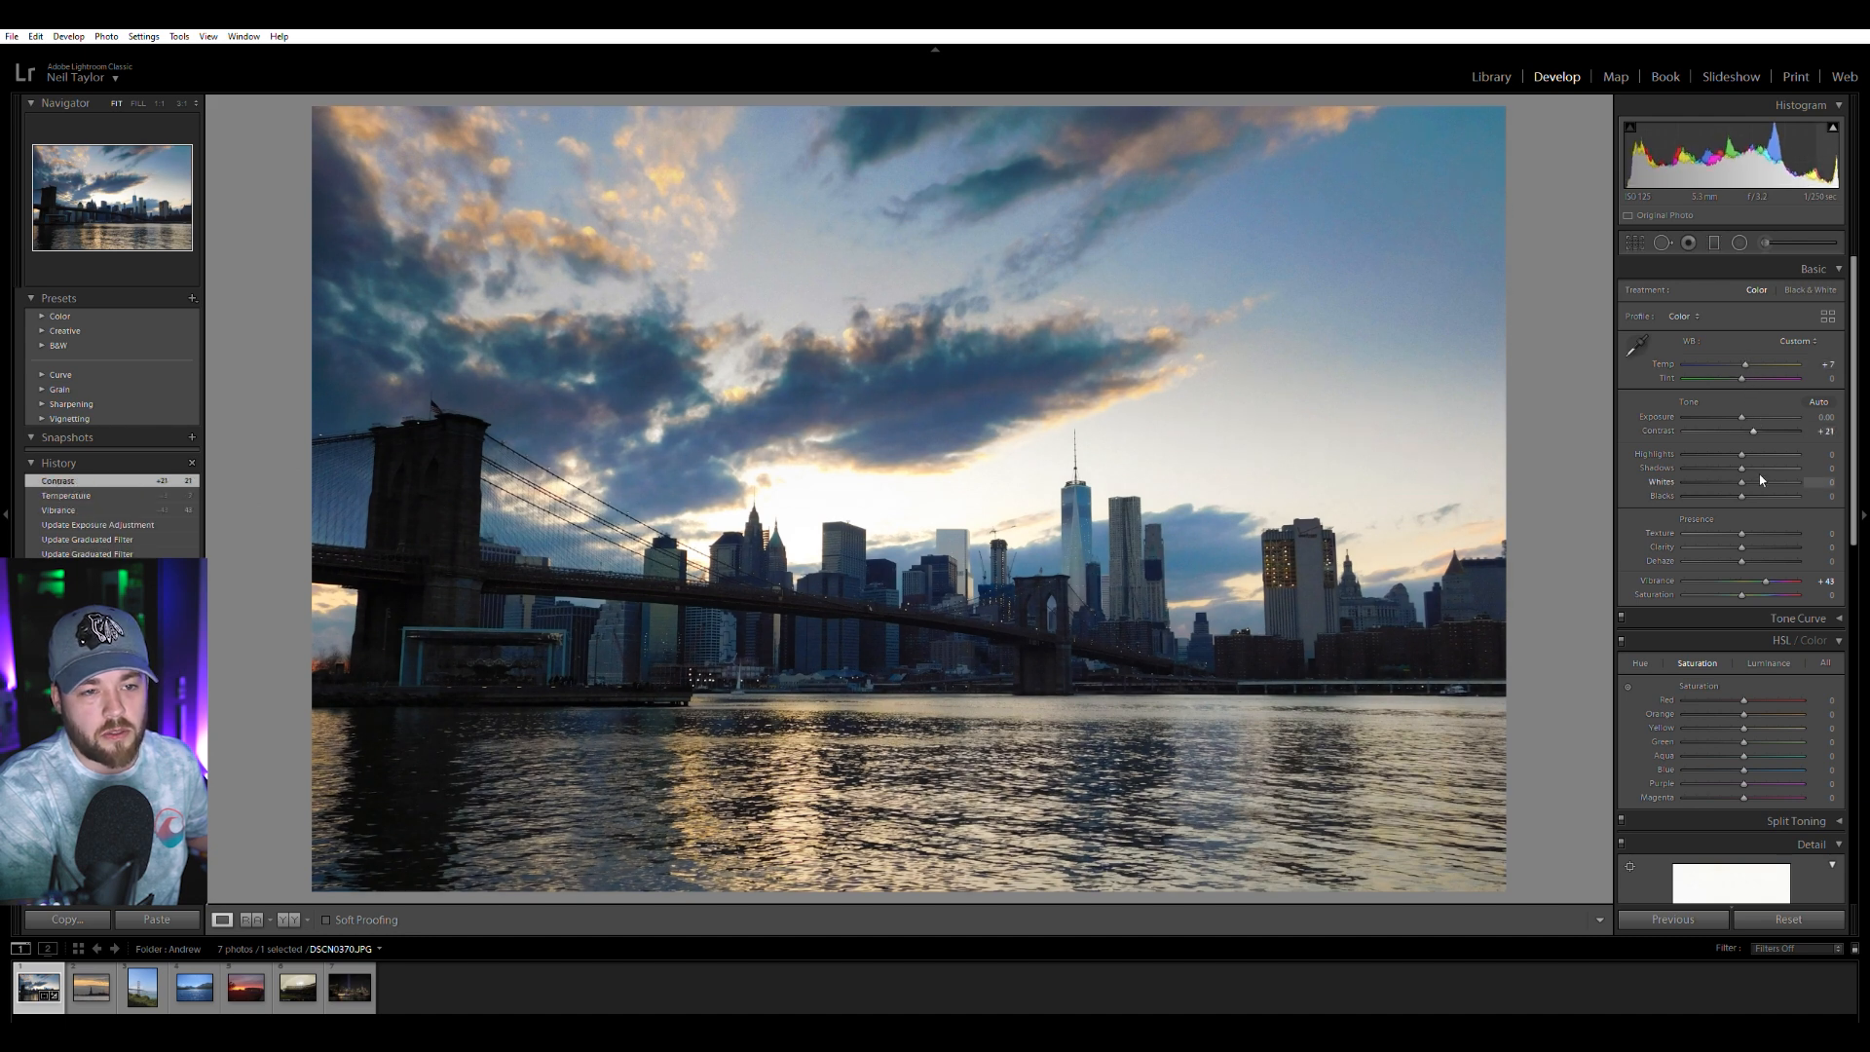
# Set the bridge photo's shadows to +42, highlights to -14, exposure to +0.16 and temperature to +11, checking the skyline close up.
pyautogui.moveTo(1753, 461); pyautogui.dragTo(1768, 458)
pyautogui.moveTo(1741, 454); pyautogui.dragTo(1745, 409)
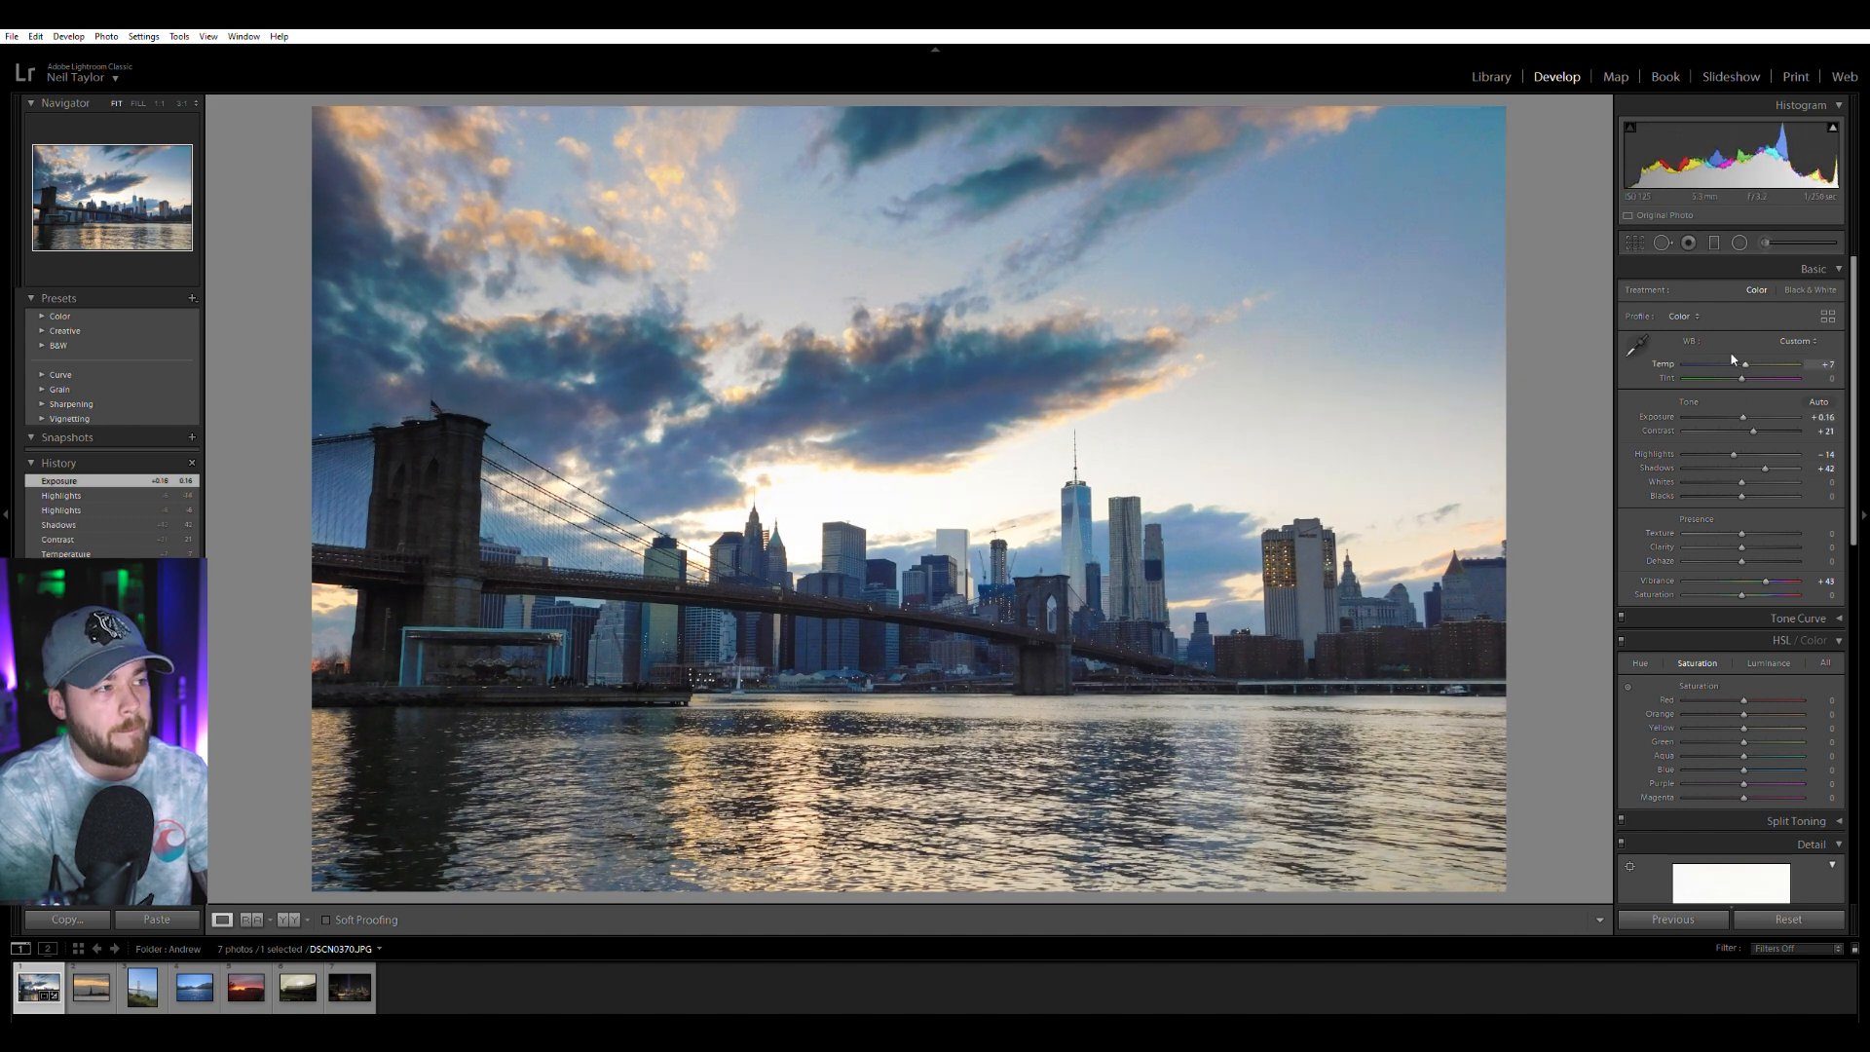
pyautogui.moveTo(1745, 347); pyautogui.dragTo(1750, 345)
pyautogui.click(760, 515)
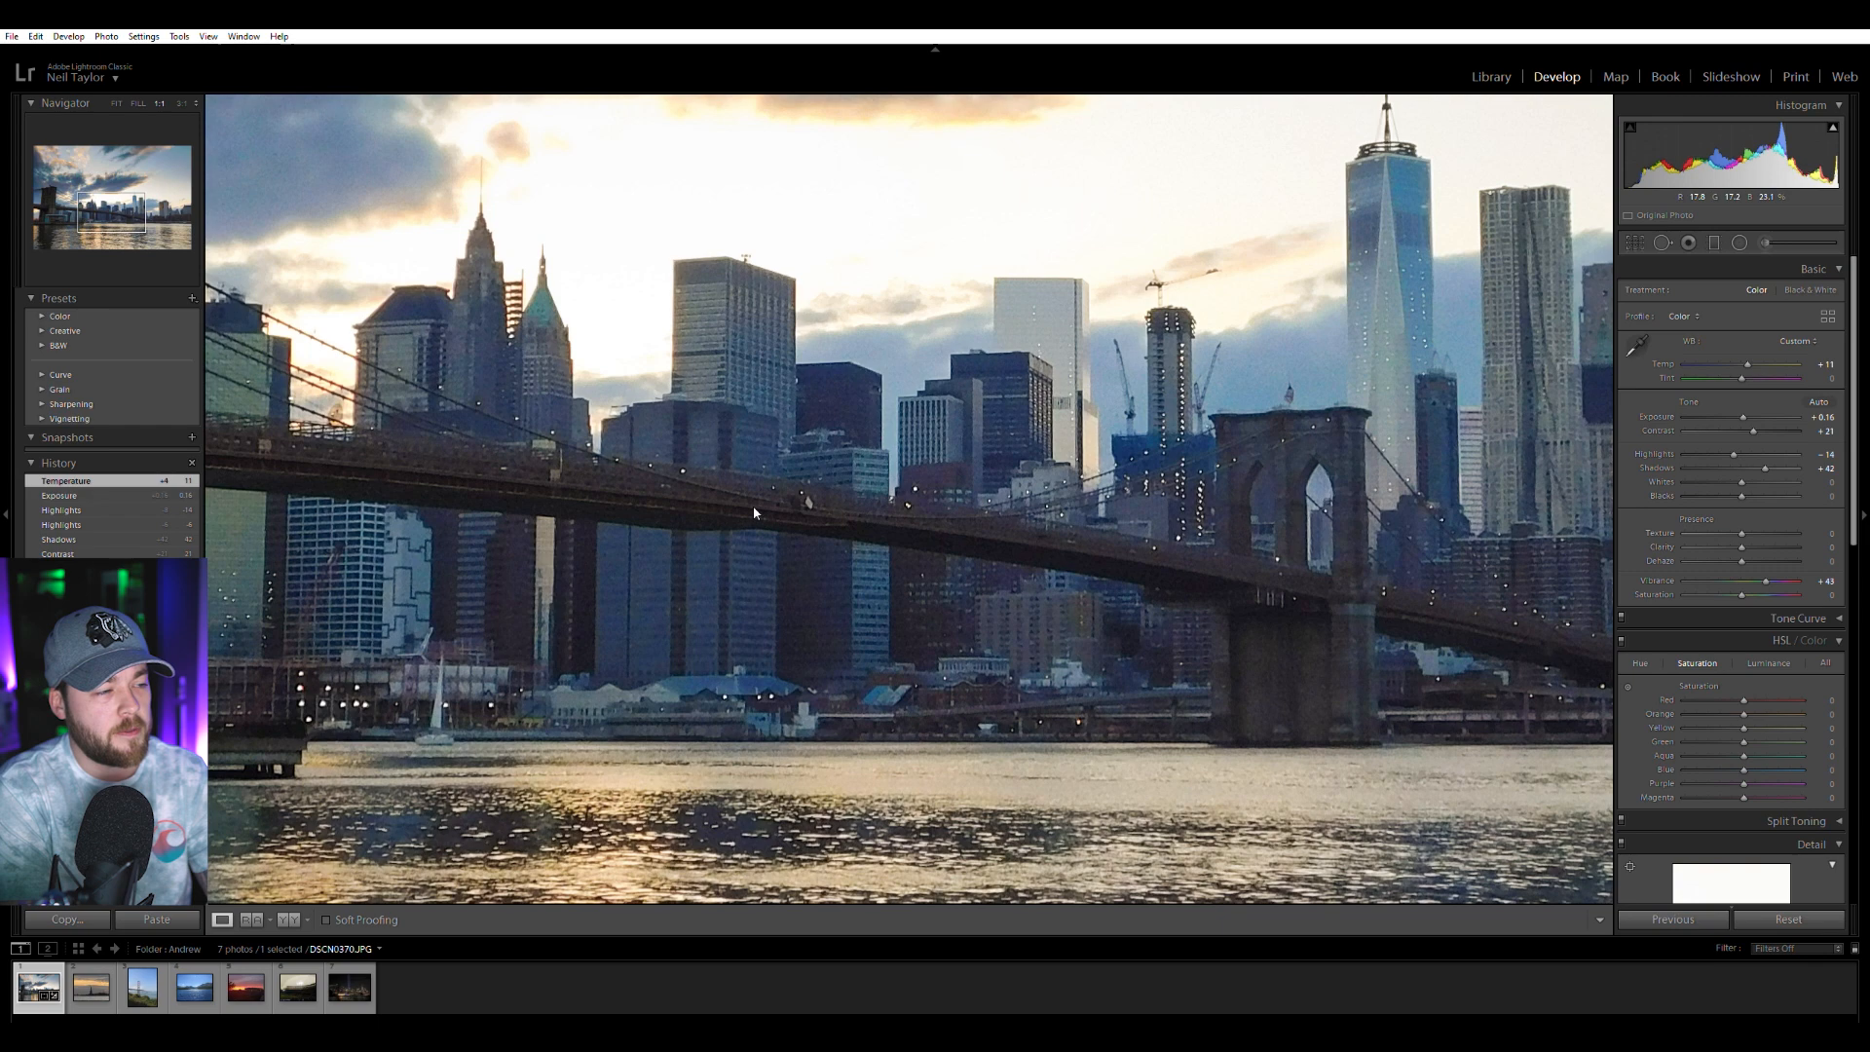
pyautogui.click(976, 541)
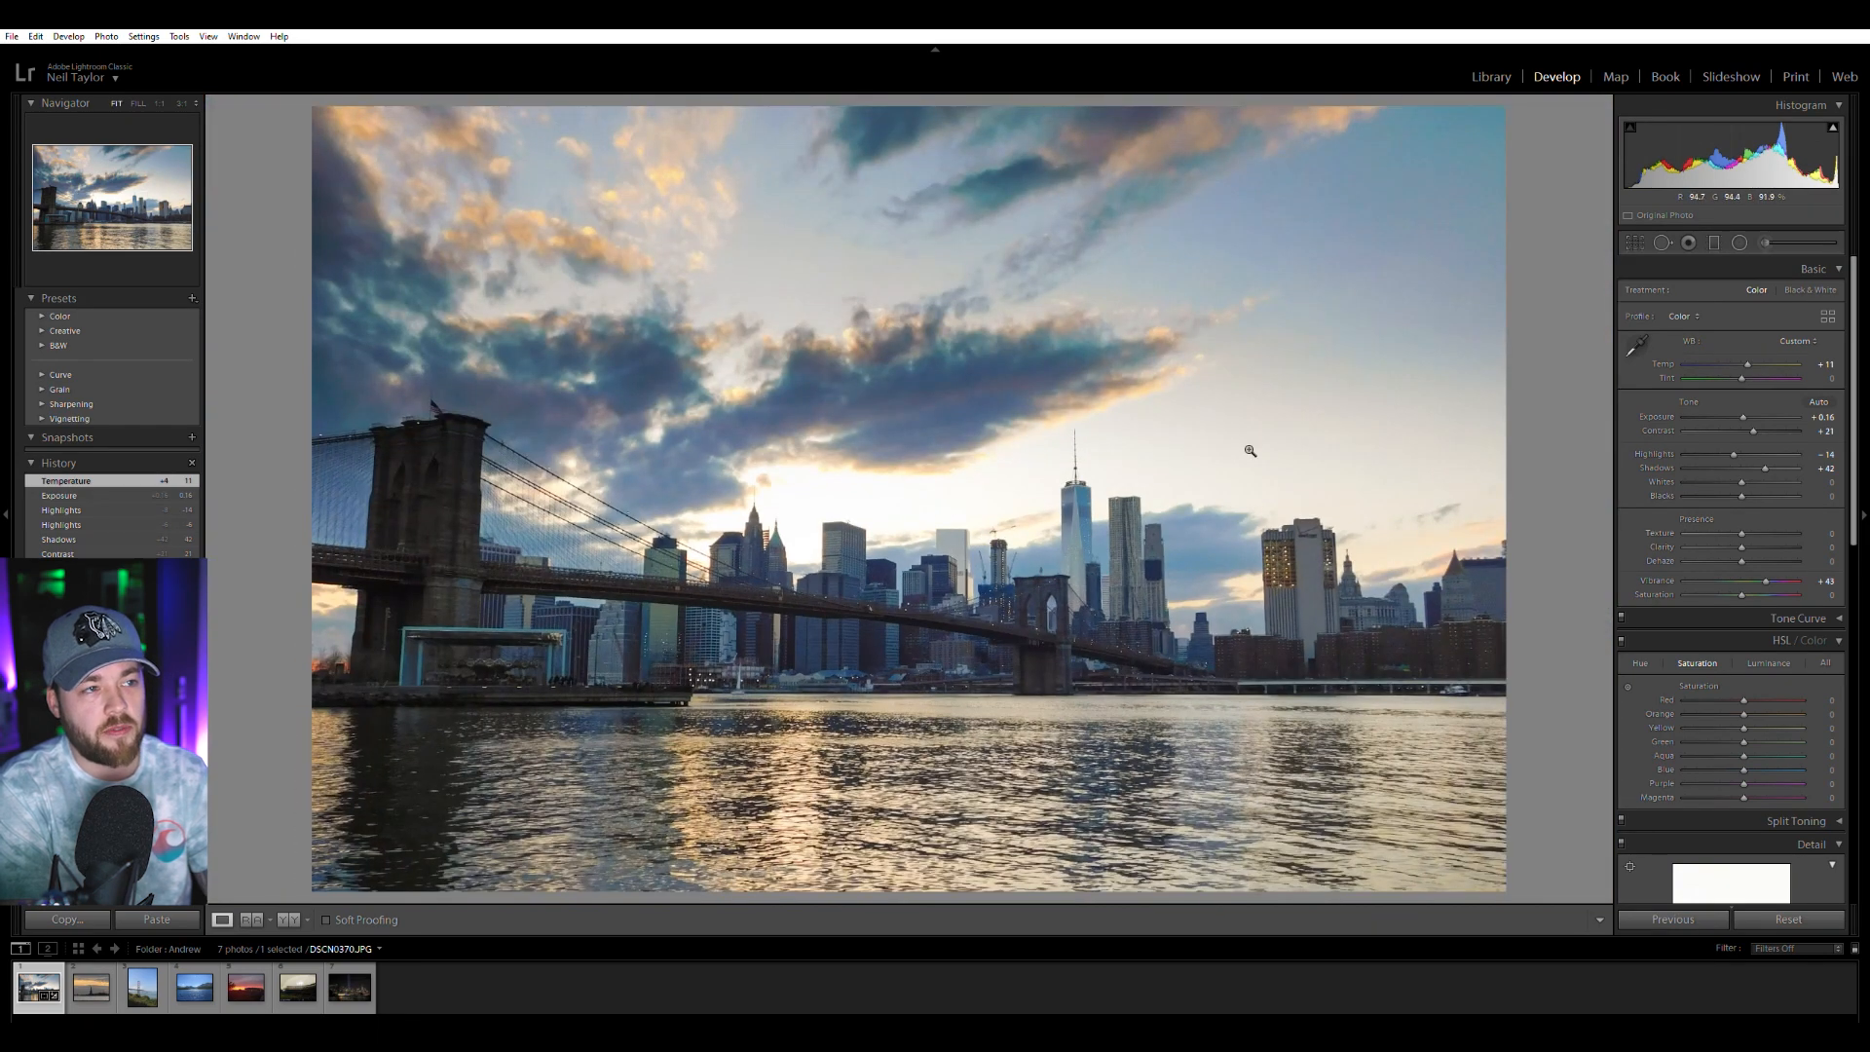
# Set the existing sky graduated filter's tint to 39 and extend its lower edge slightly down over the skyline.
pyautogui.click(1714, 243)
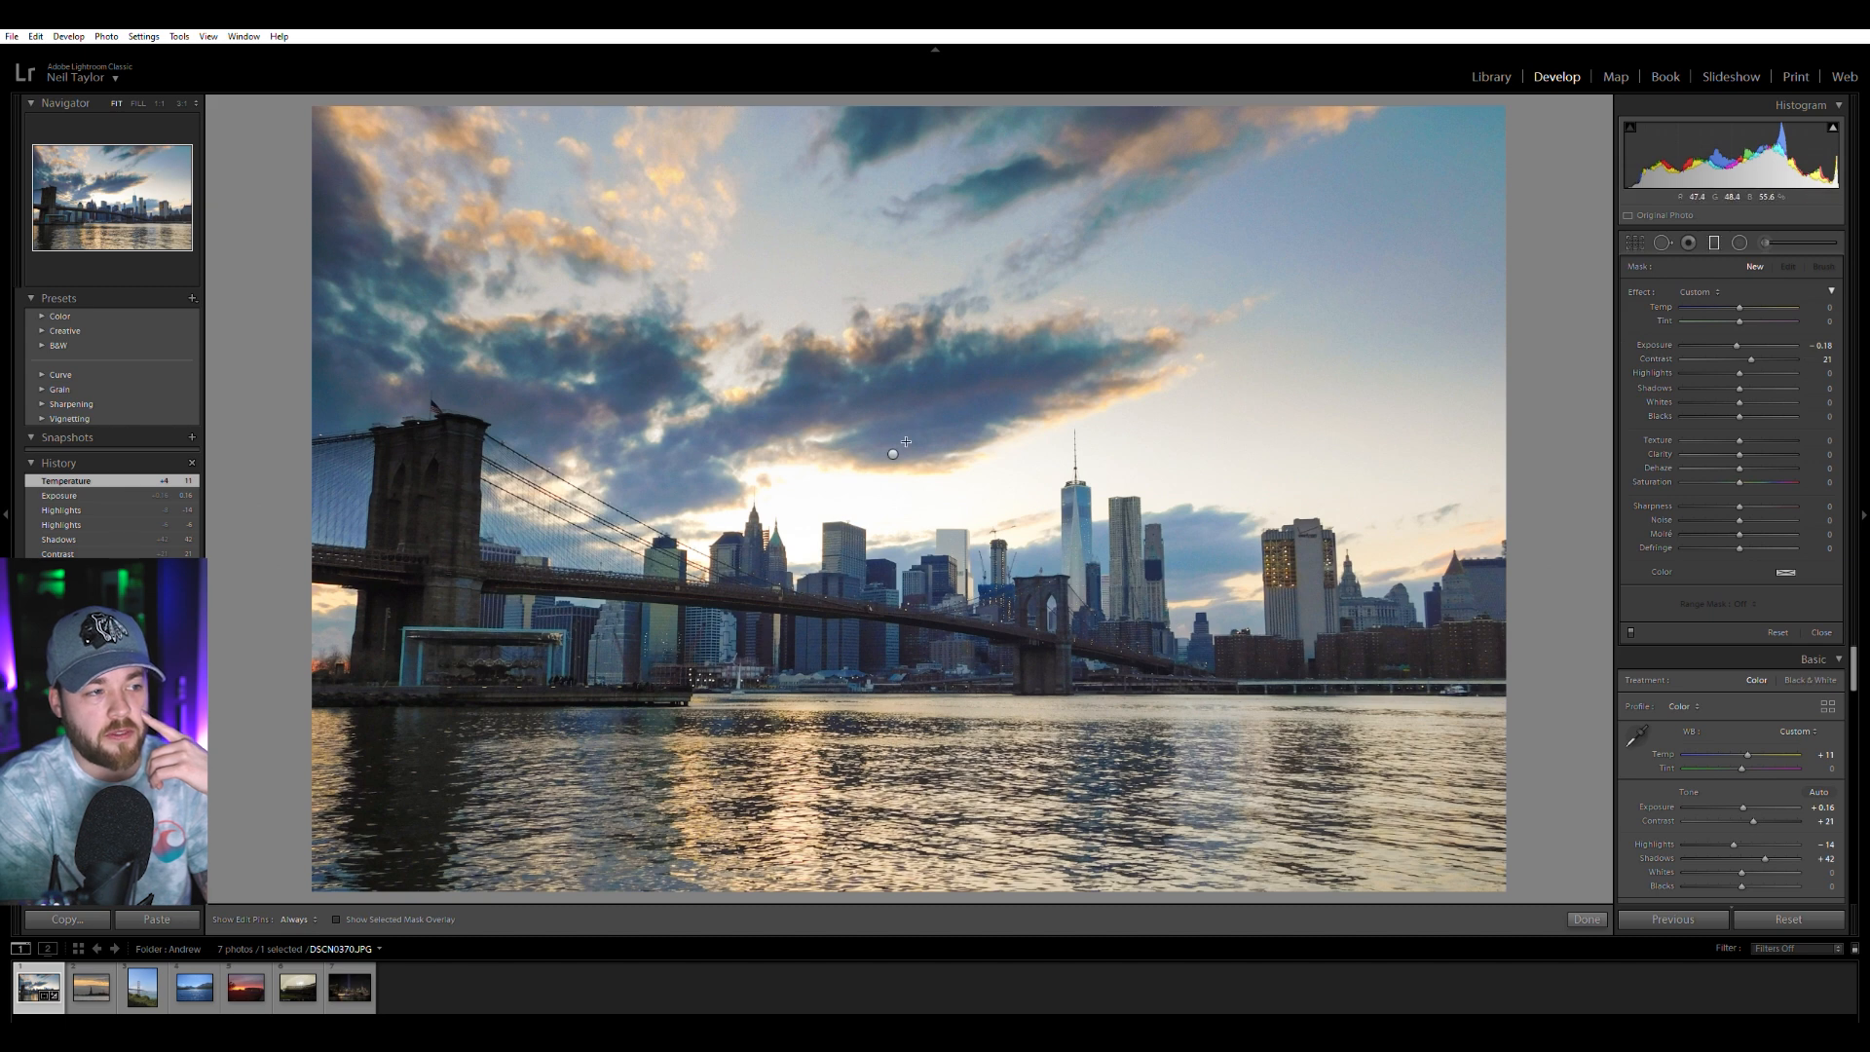
pyautogui.click(897, 451)
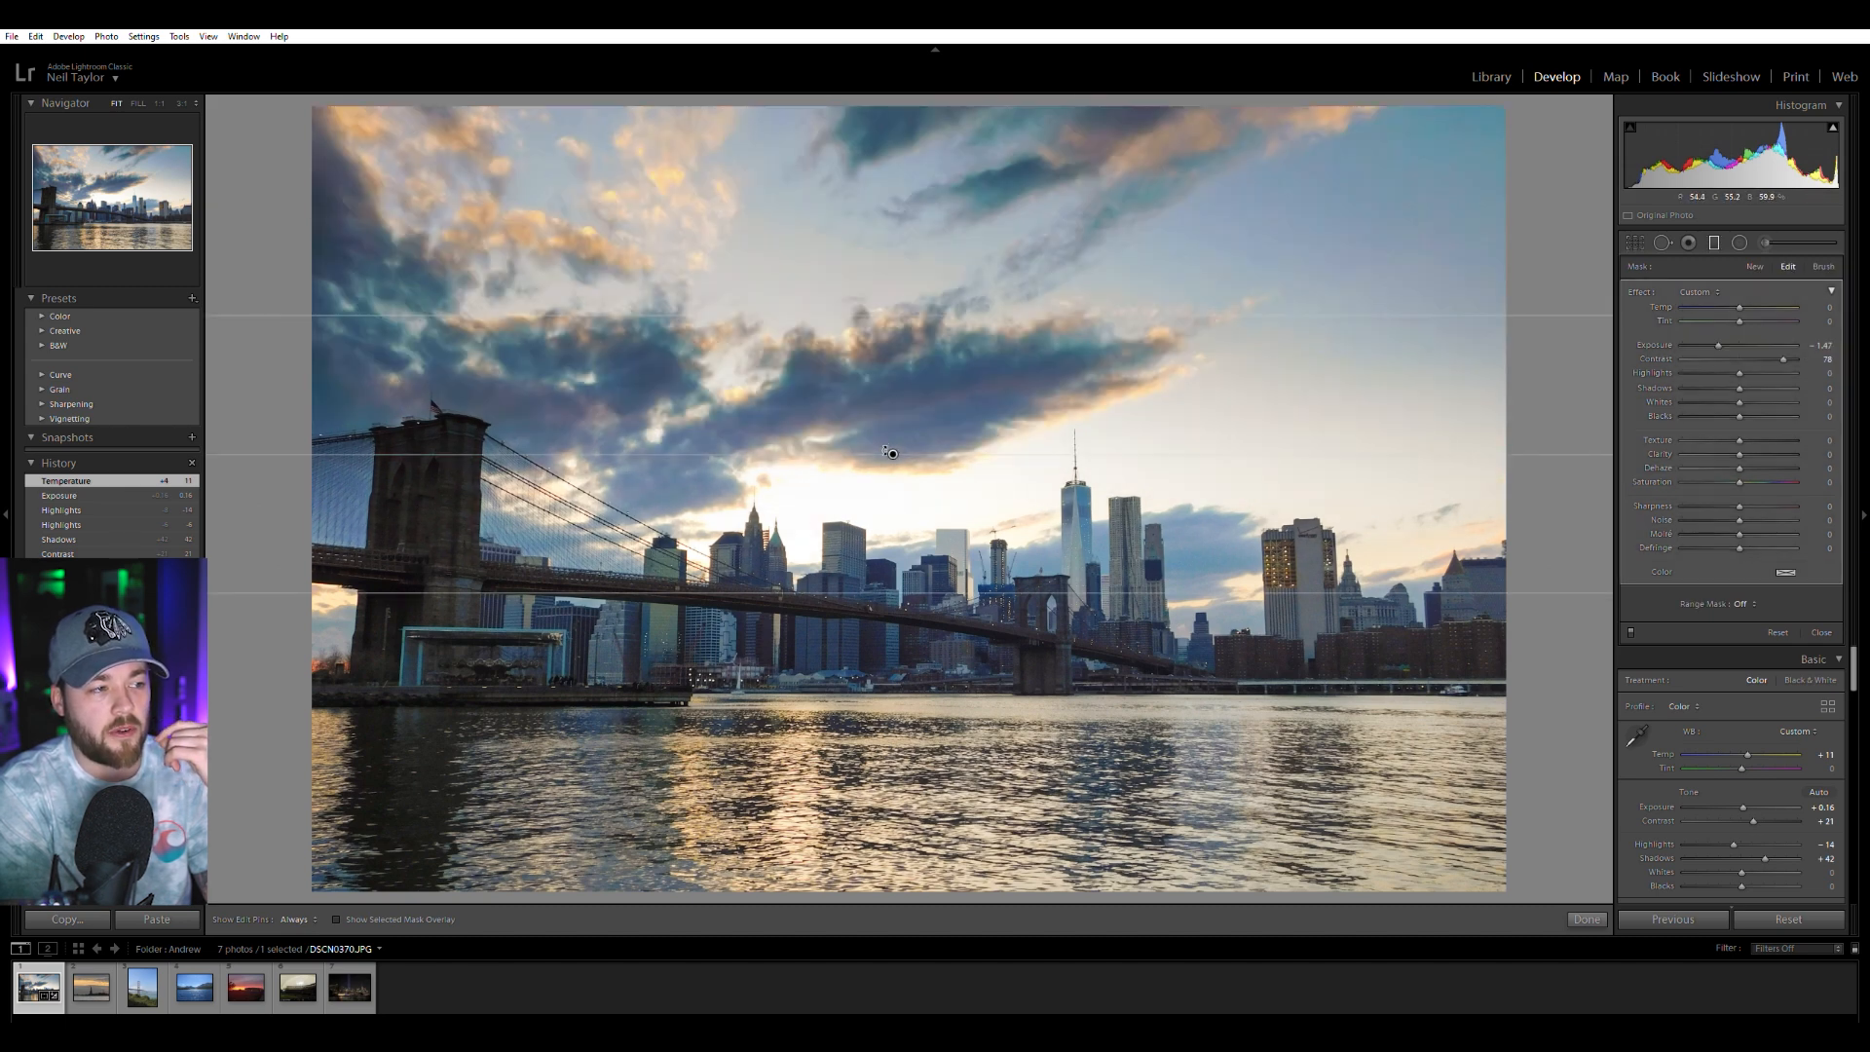
pyautogui.moveTo(1751, 307)
pyautogui.mouseDown()
pyautogui.moveTo(1738, 296)
pyautogui.moveTo(1765, 312)
pyautogui.mouseUp()
pyautogui.doubleClick(1737, 303)
pyautogui.moveTo(914, 581)
pyautogui.mouseDown()
pyautogui.moveTo(911, 612)
pyautogui.moveTo(913, 589)
pyautogui.mouseUp()
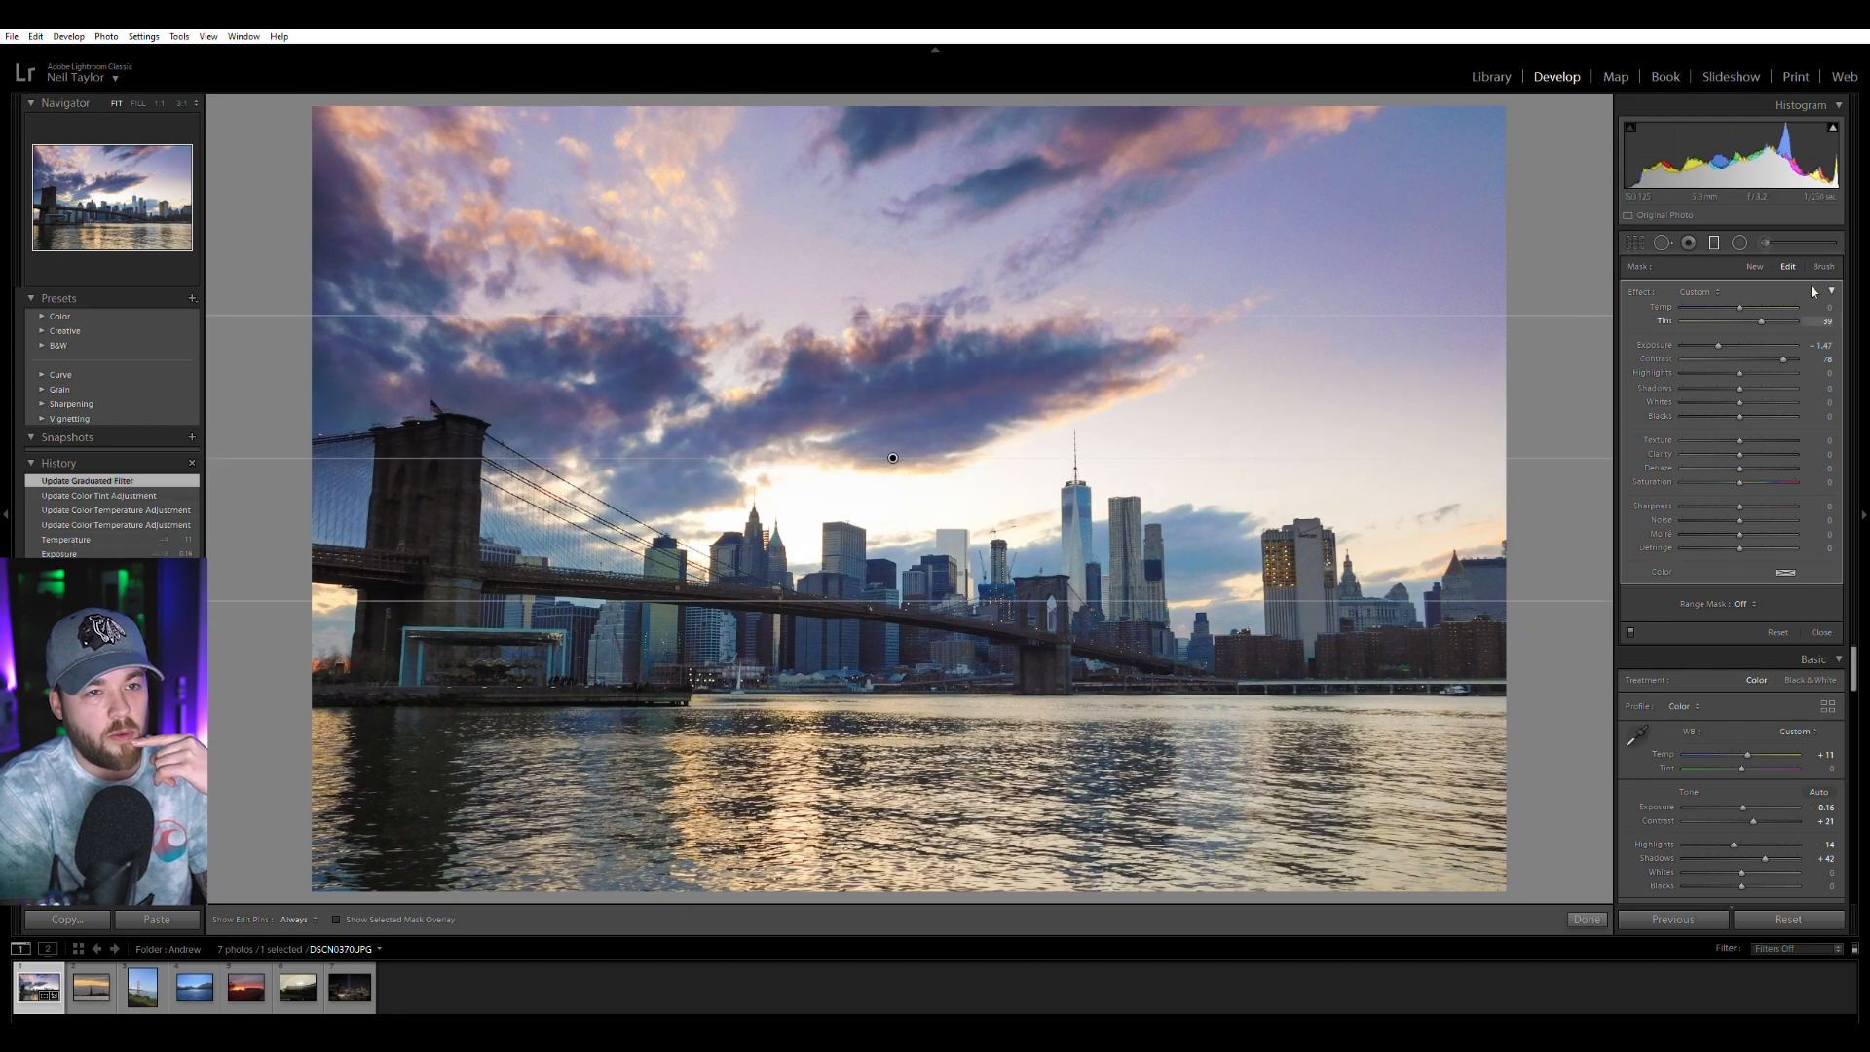
pyautogui.press('m')
# Set the bridge photo's green saturation to -83 and aqua to -81, keeping blue at 0, while checking the buildings close up.
pyautogui.click(654, 612)
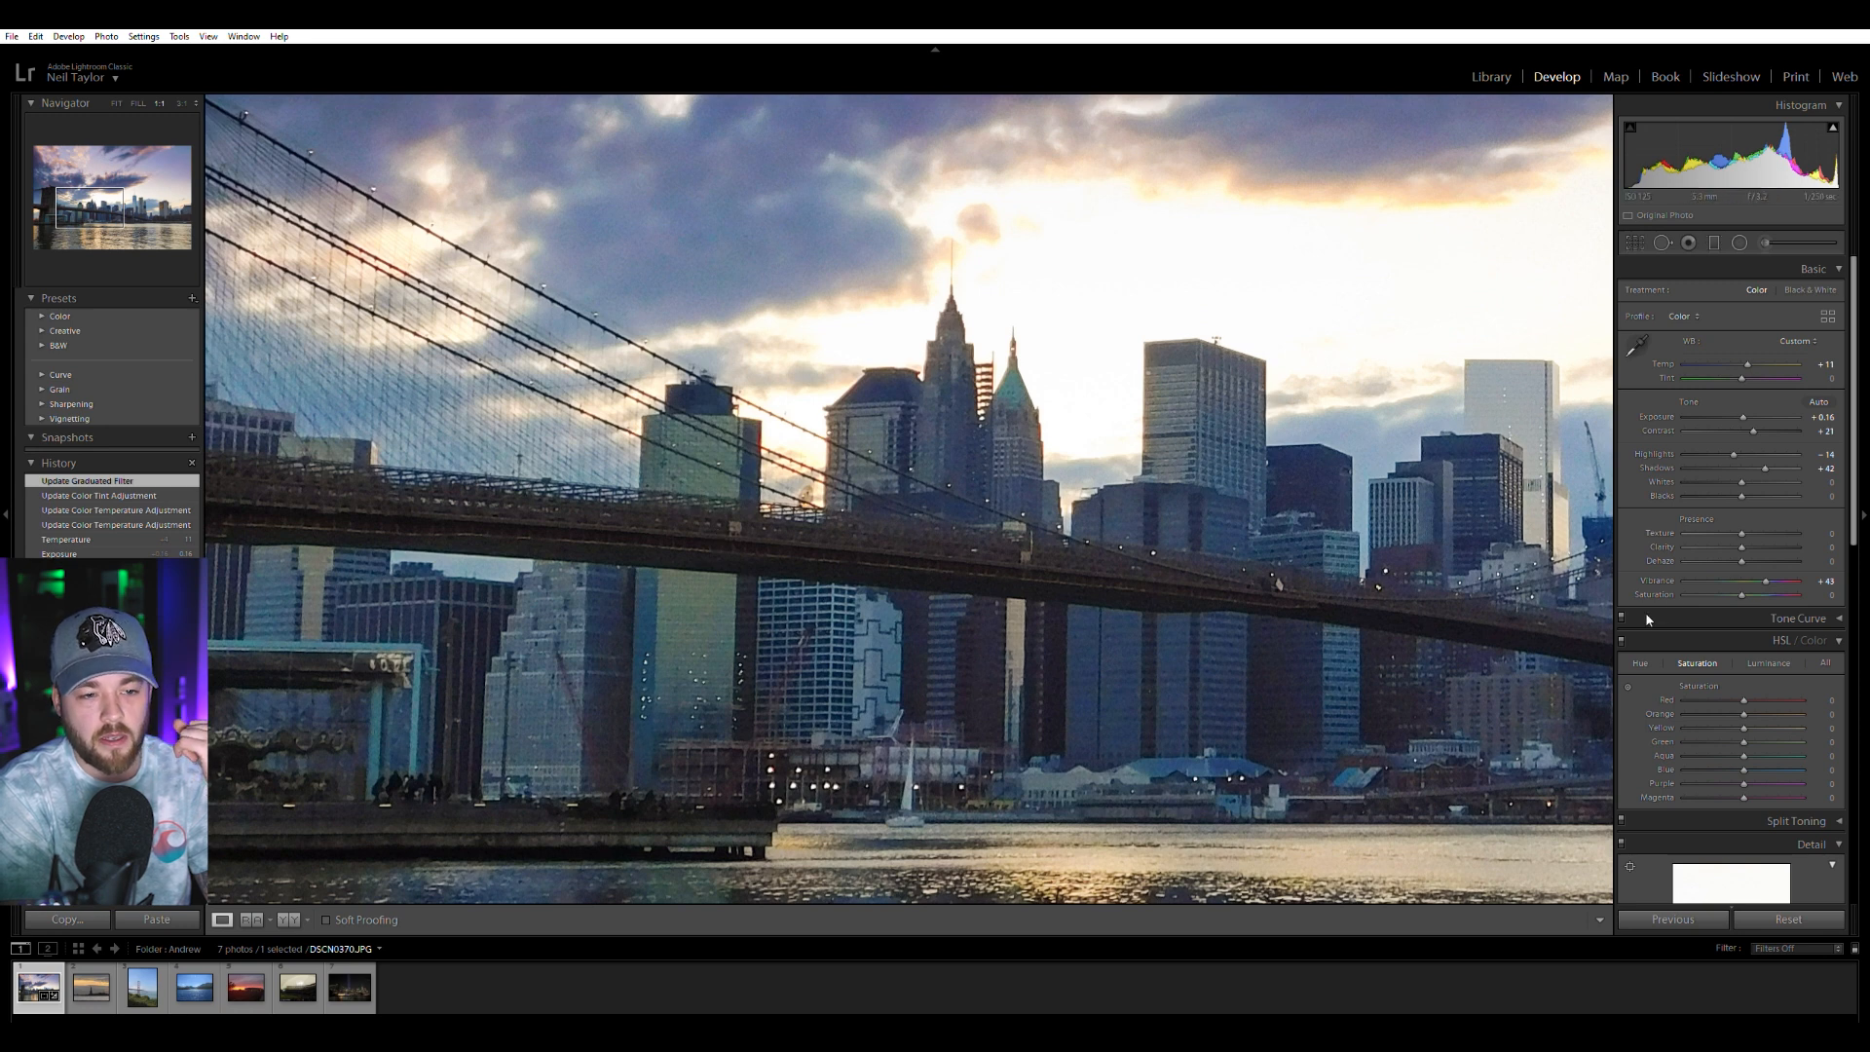
pyautogui.scroll(-2, 1649, 617)
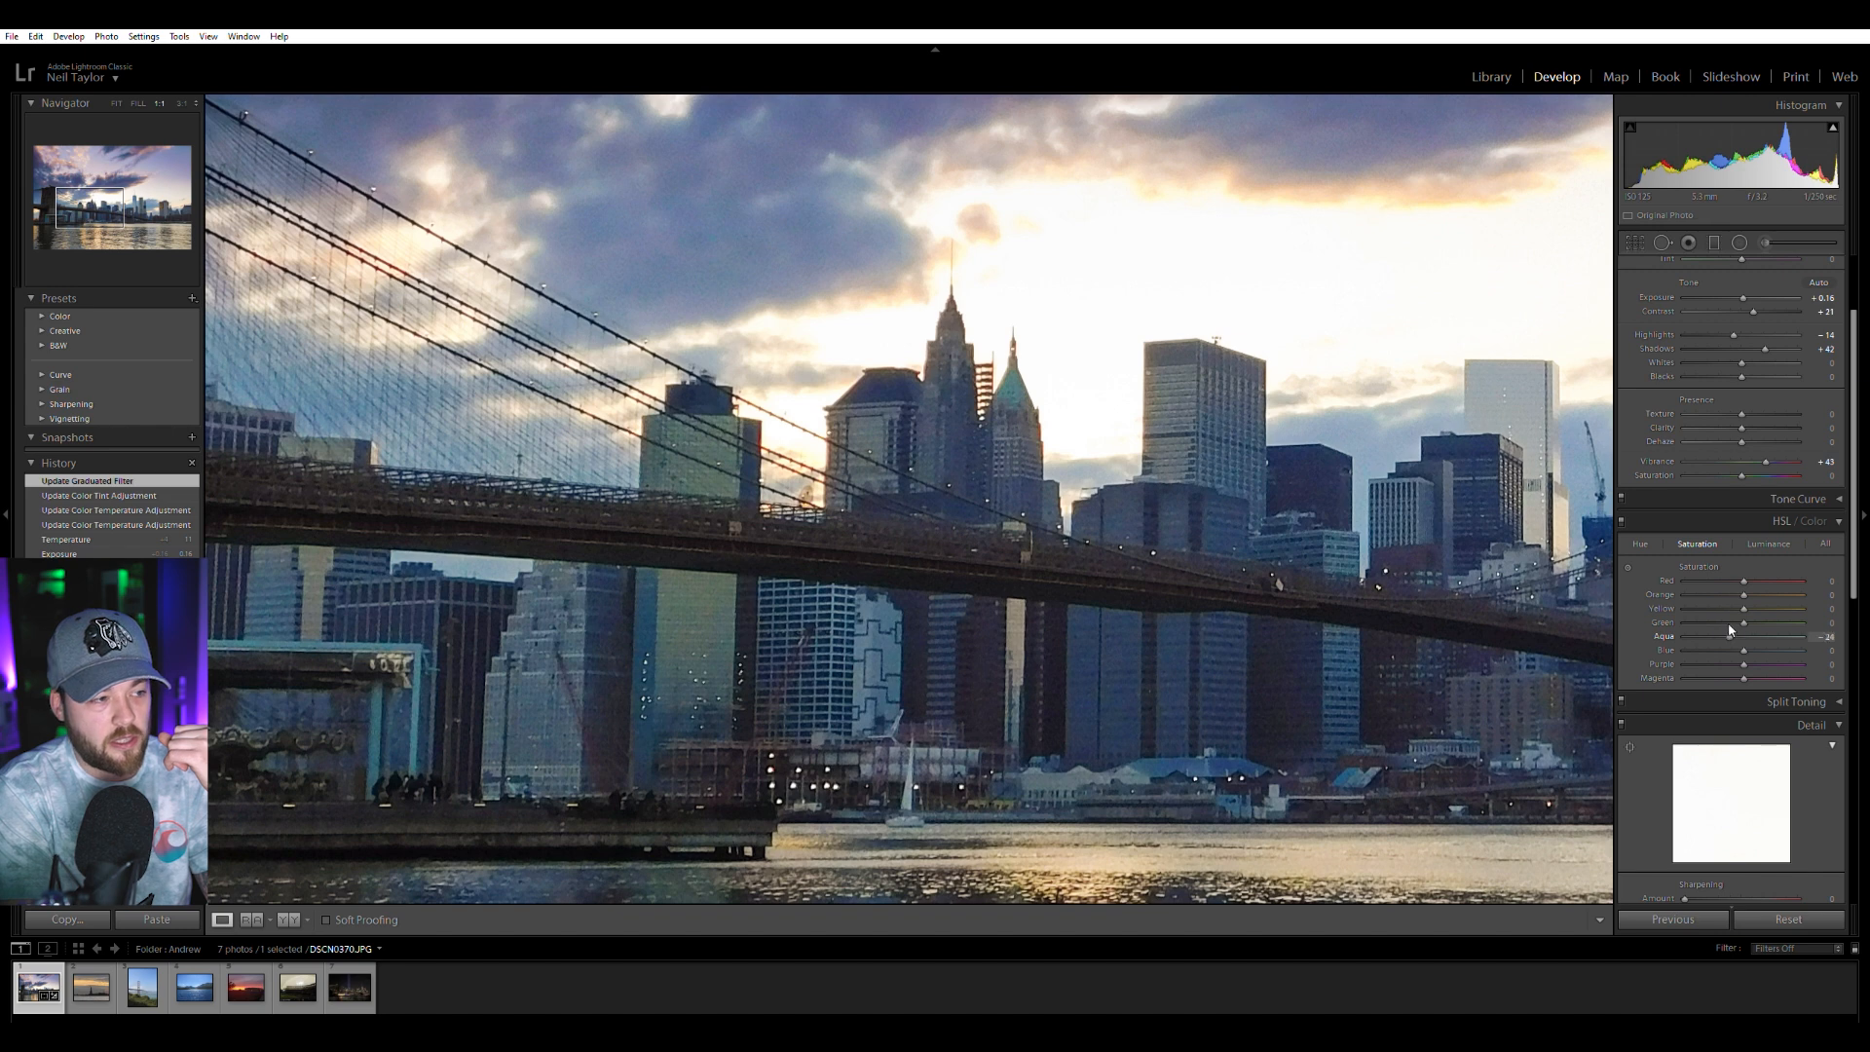
pyautogui.moveTo(1744, 623); pyautogui.dragTo(1692, 647)
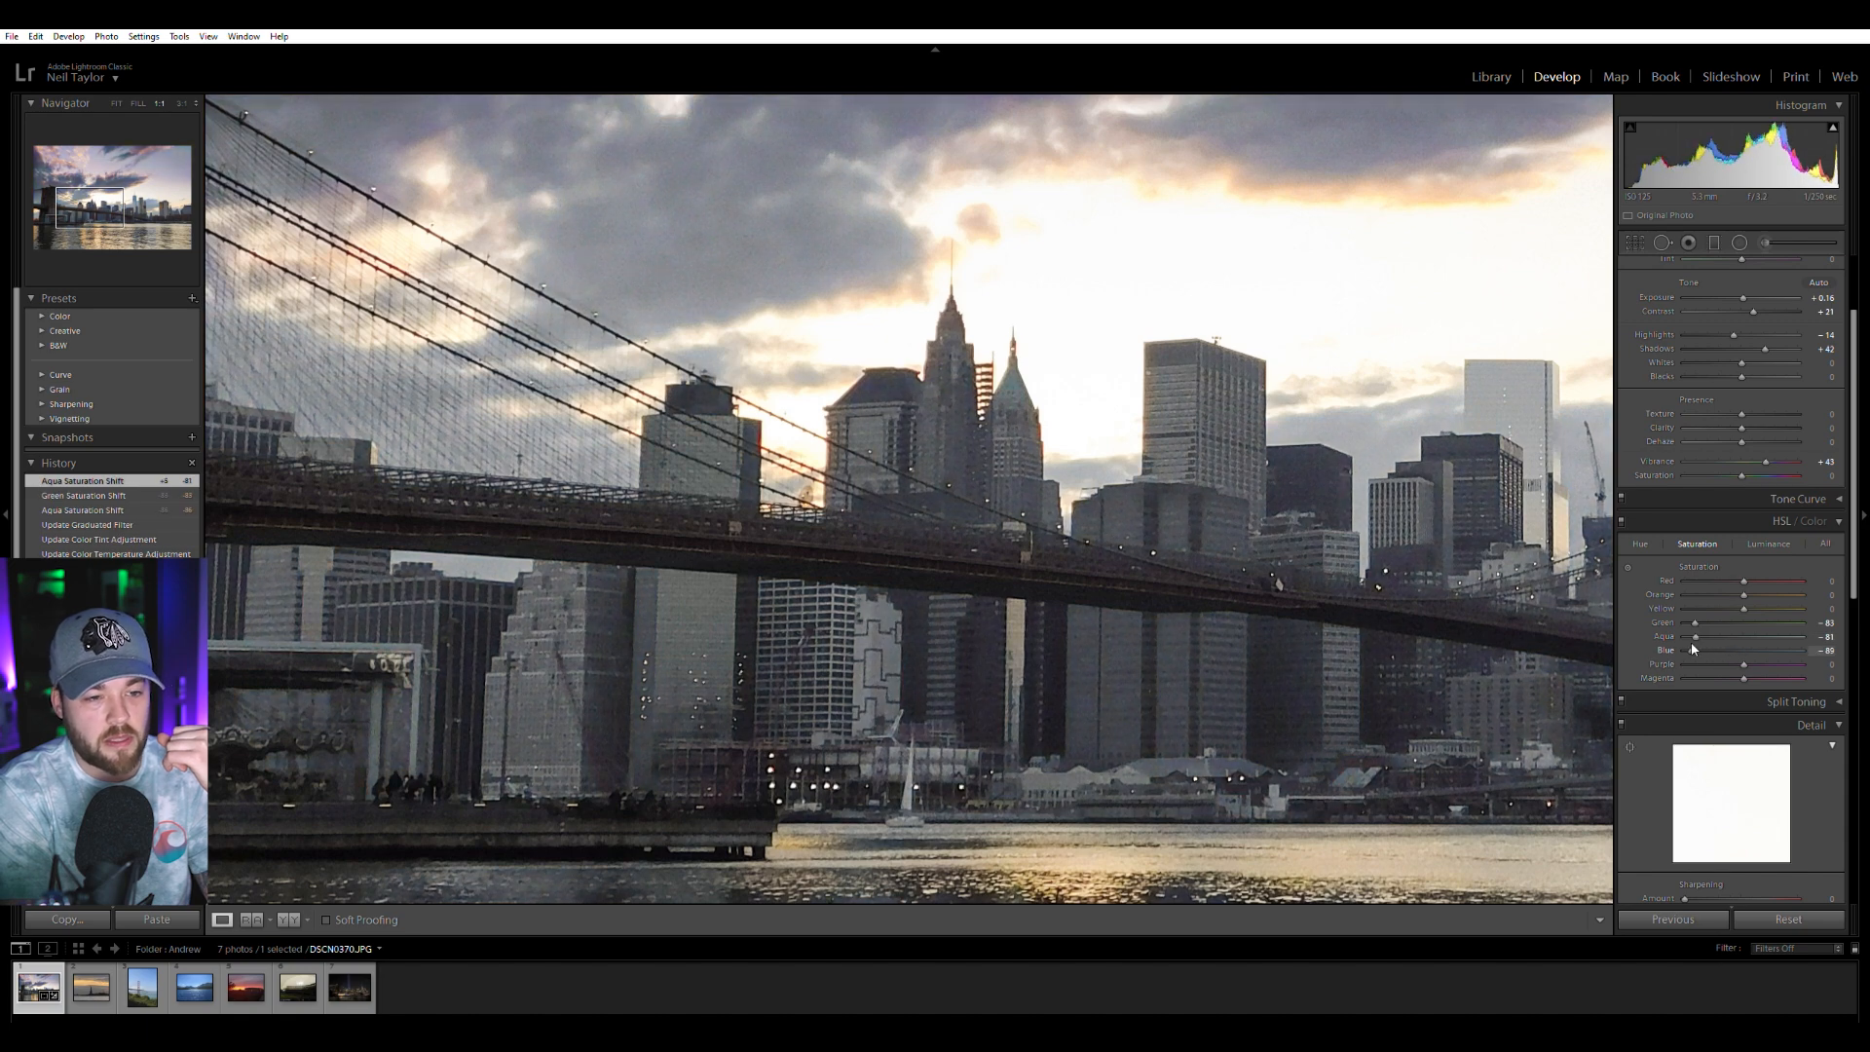
pyautogui.doubleClick(1692, 647)
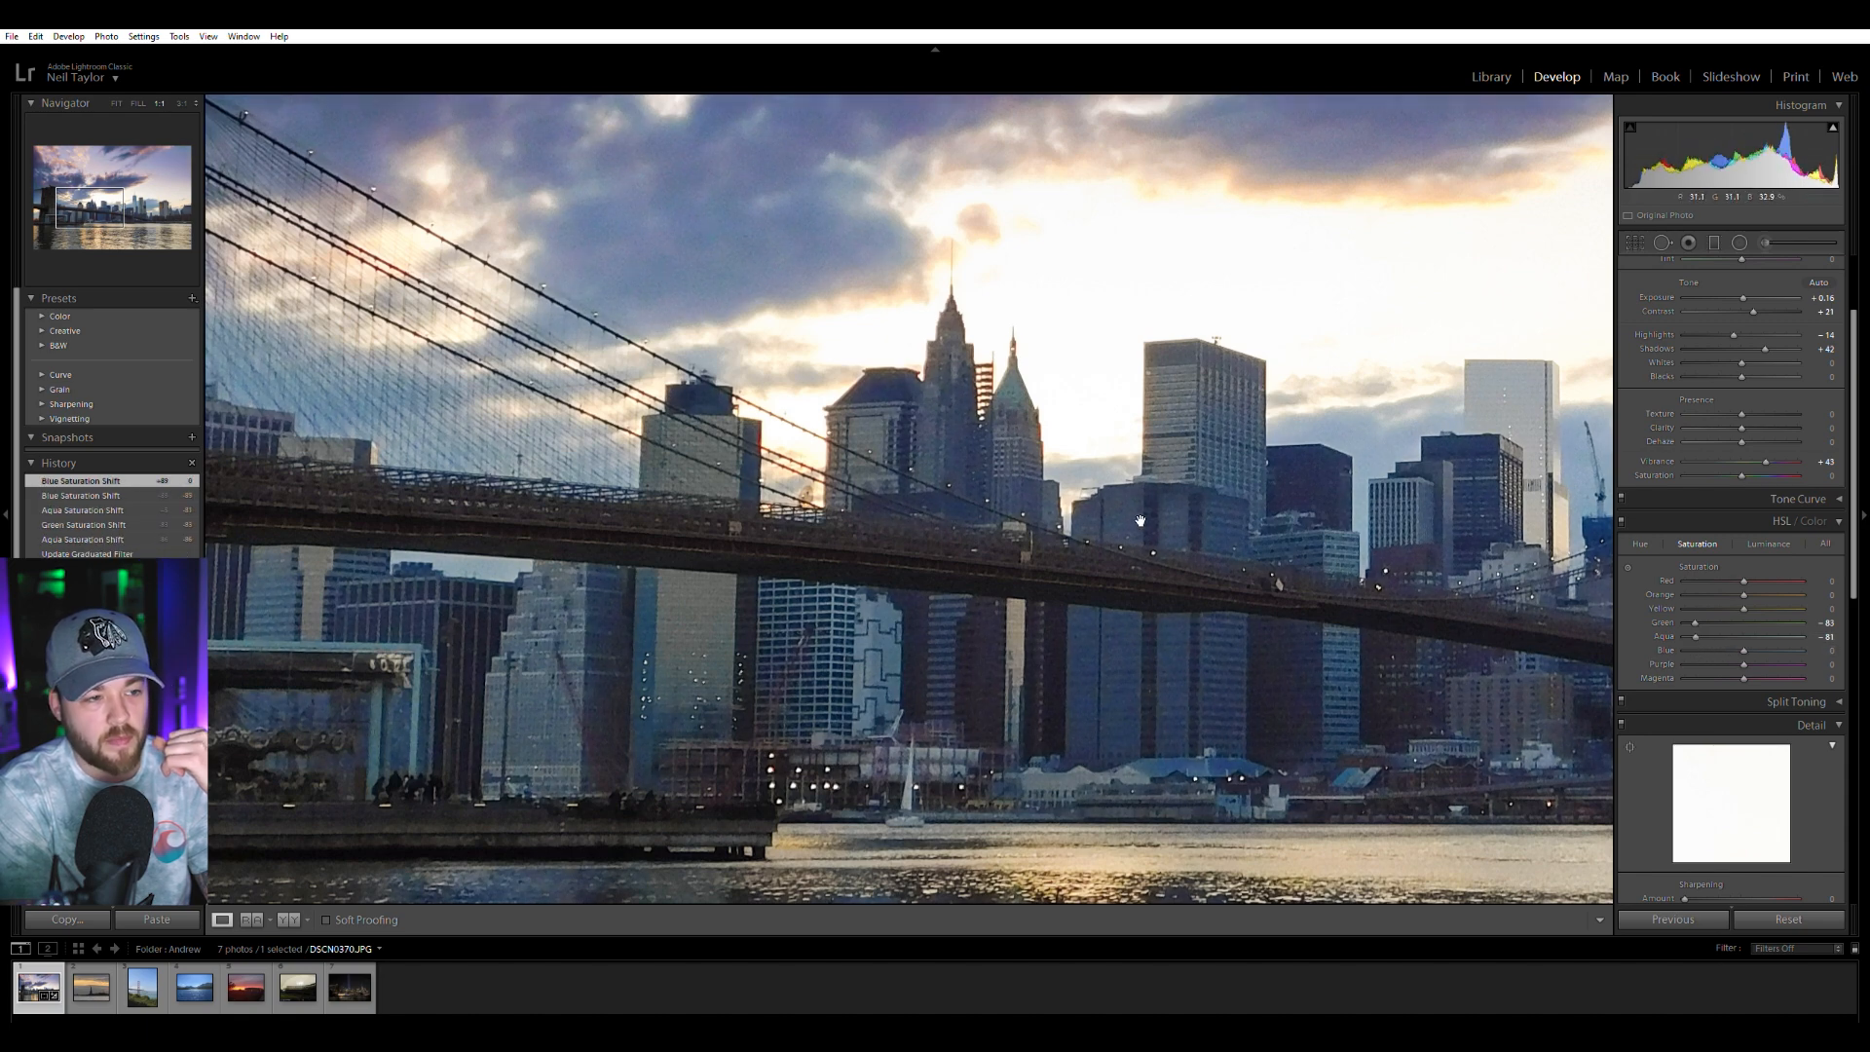
pyautogui.click(1348, 516)
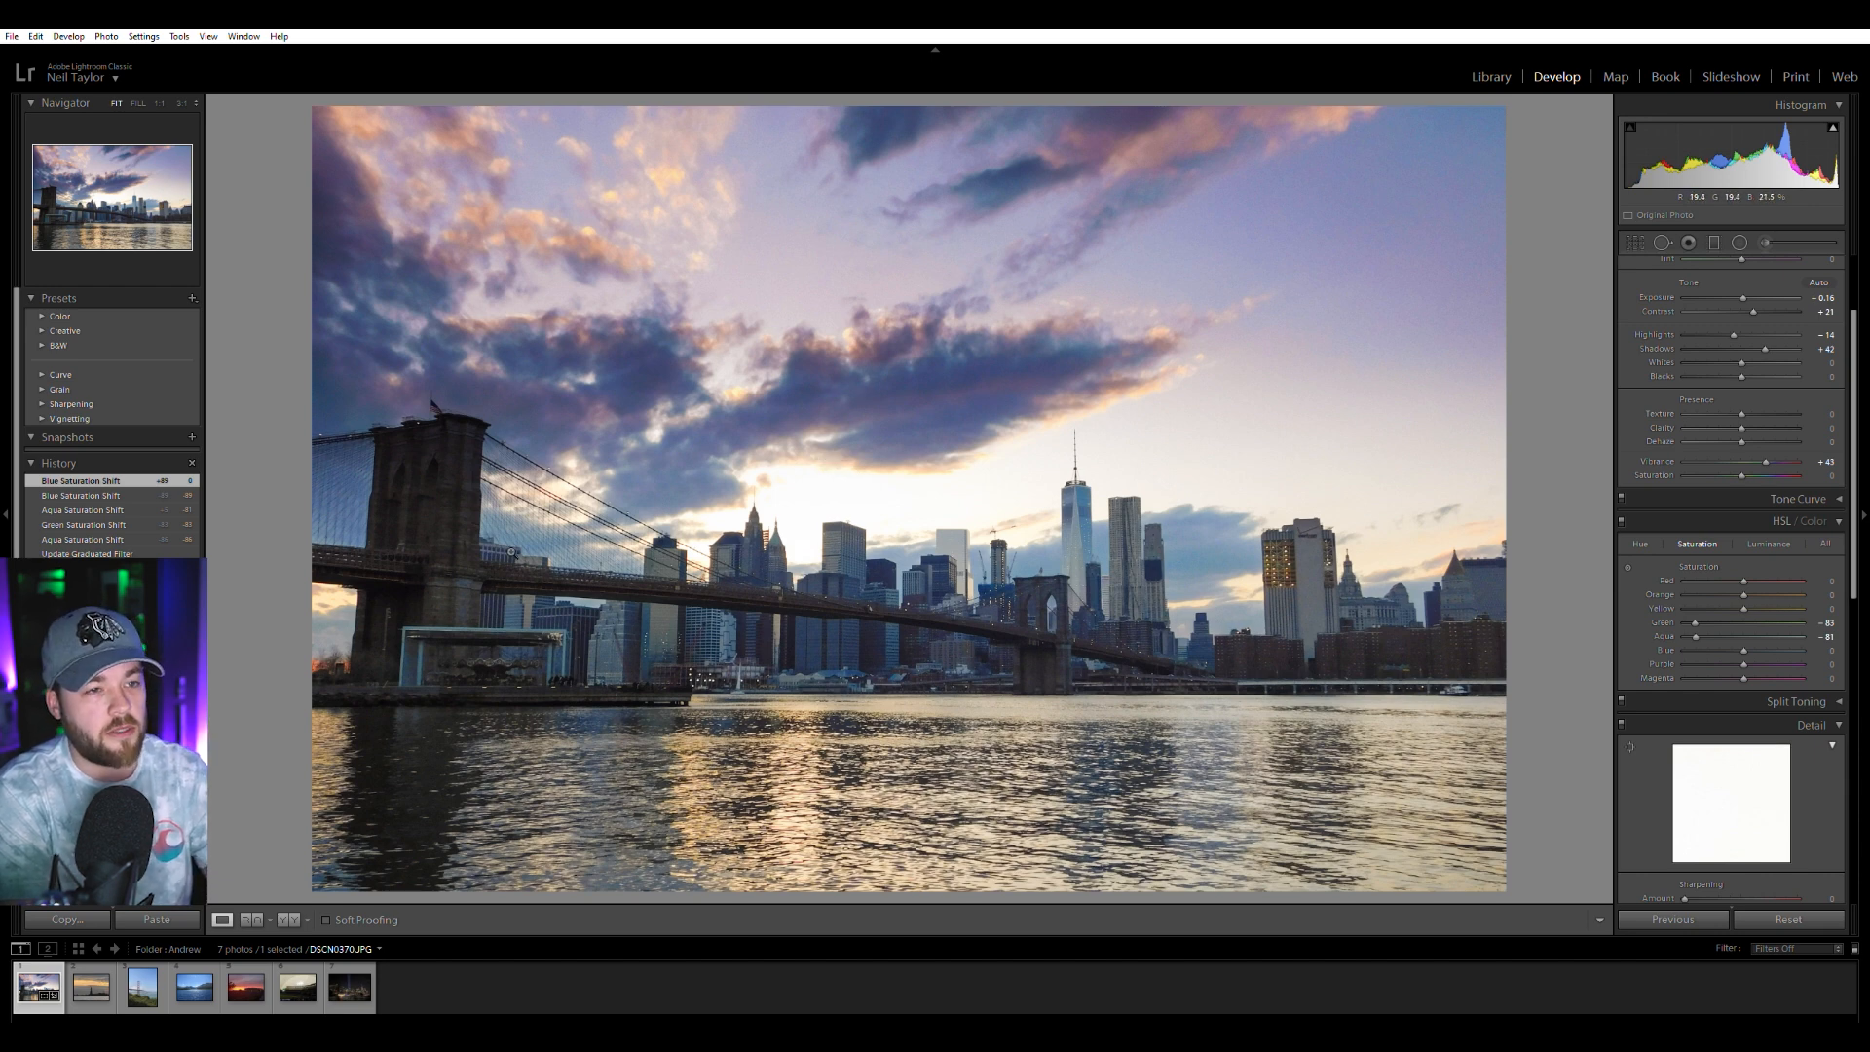
# Add a graduated filter from the bridge photo's left edge across the stone tower and raise its exposure slightly.
pyautogui.click(1713, 242)
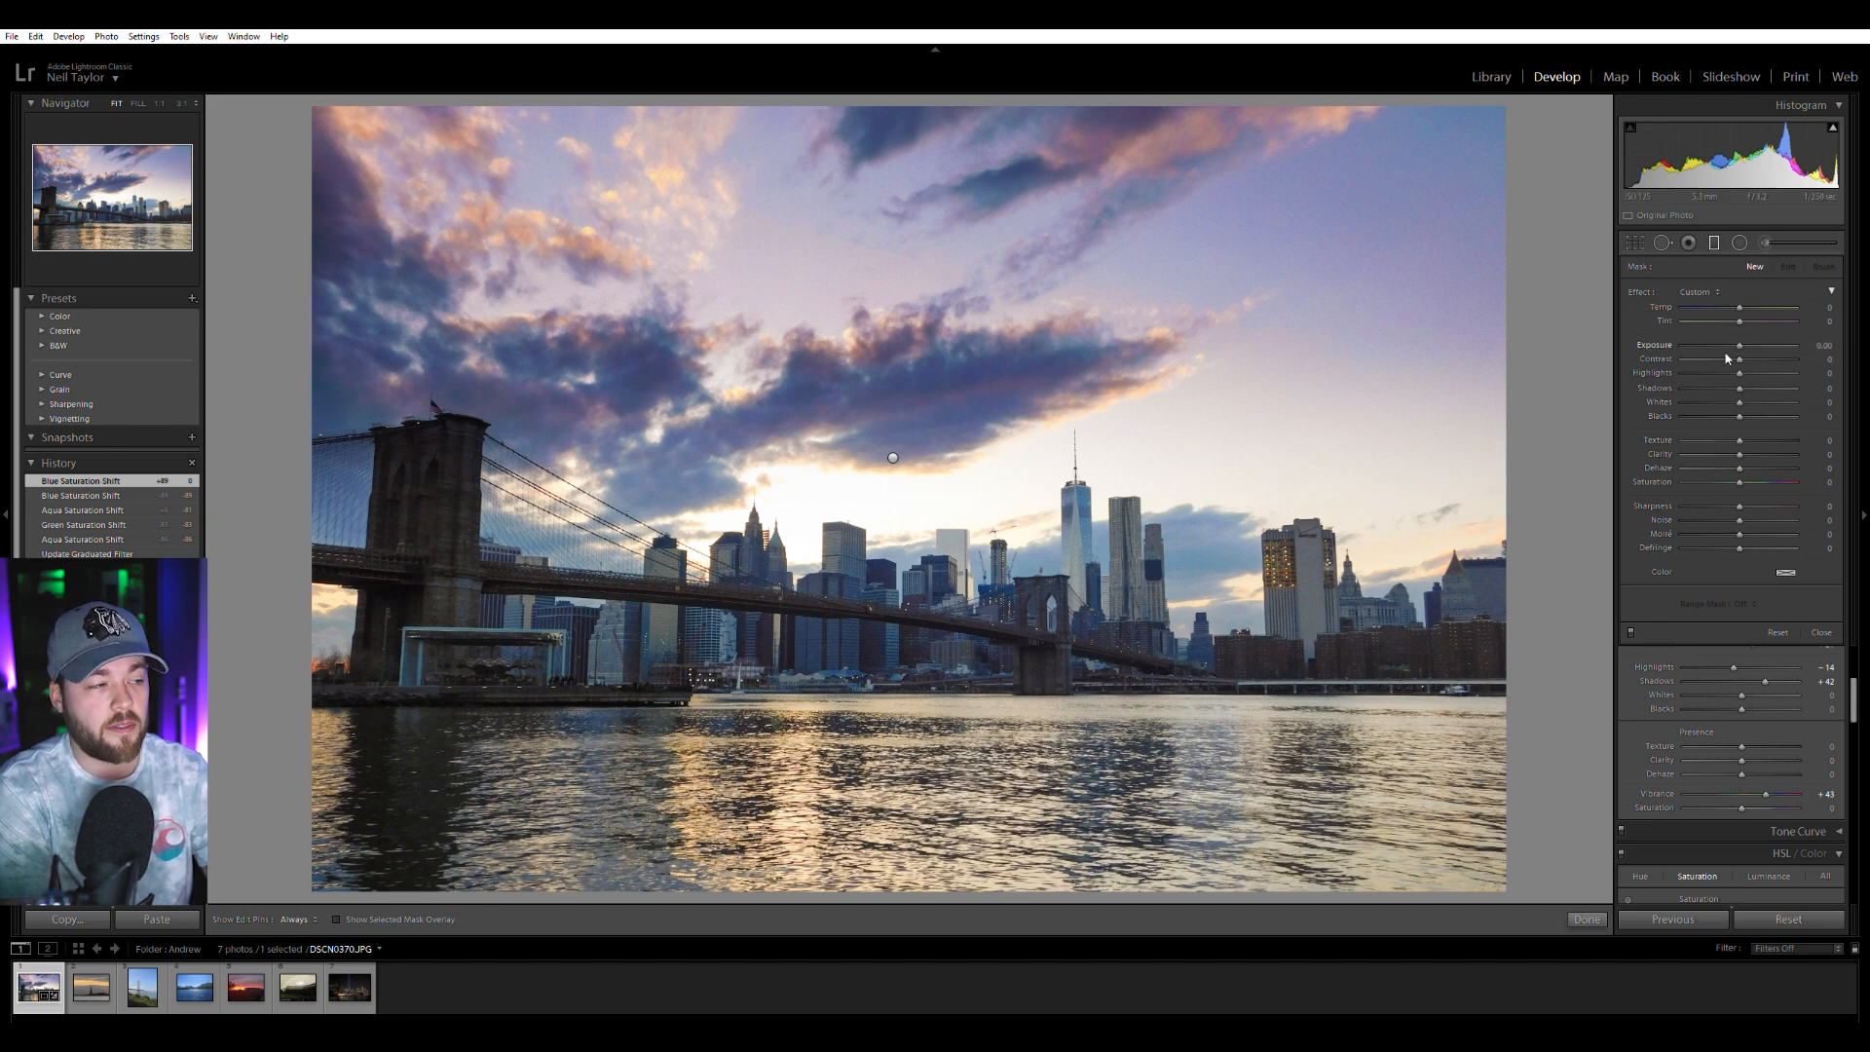
pyautogui.moveTo(311, 485); pyautogui.dragTo(734, 480)
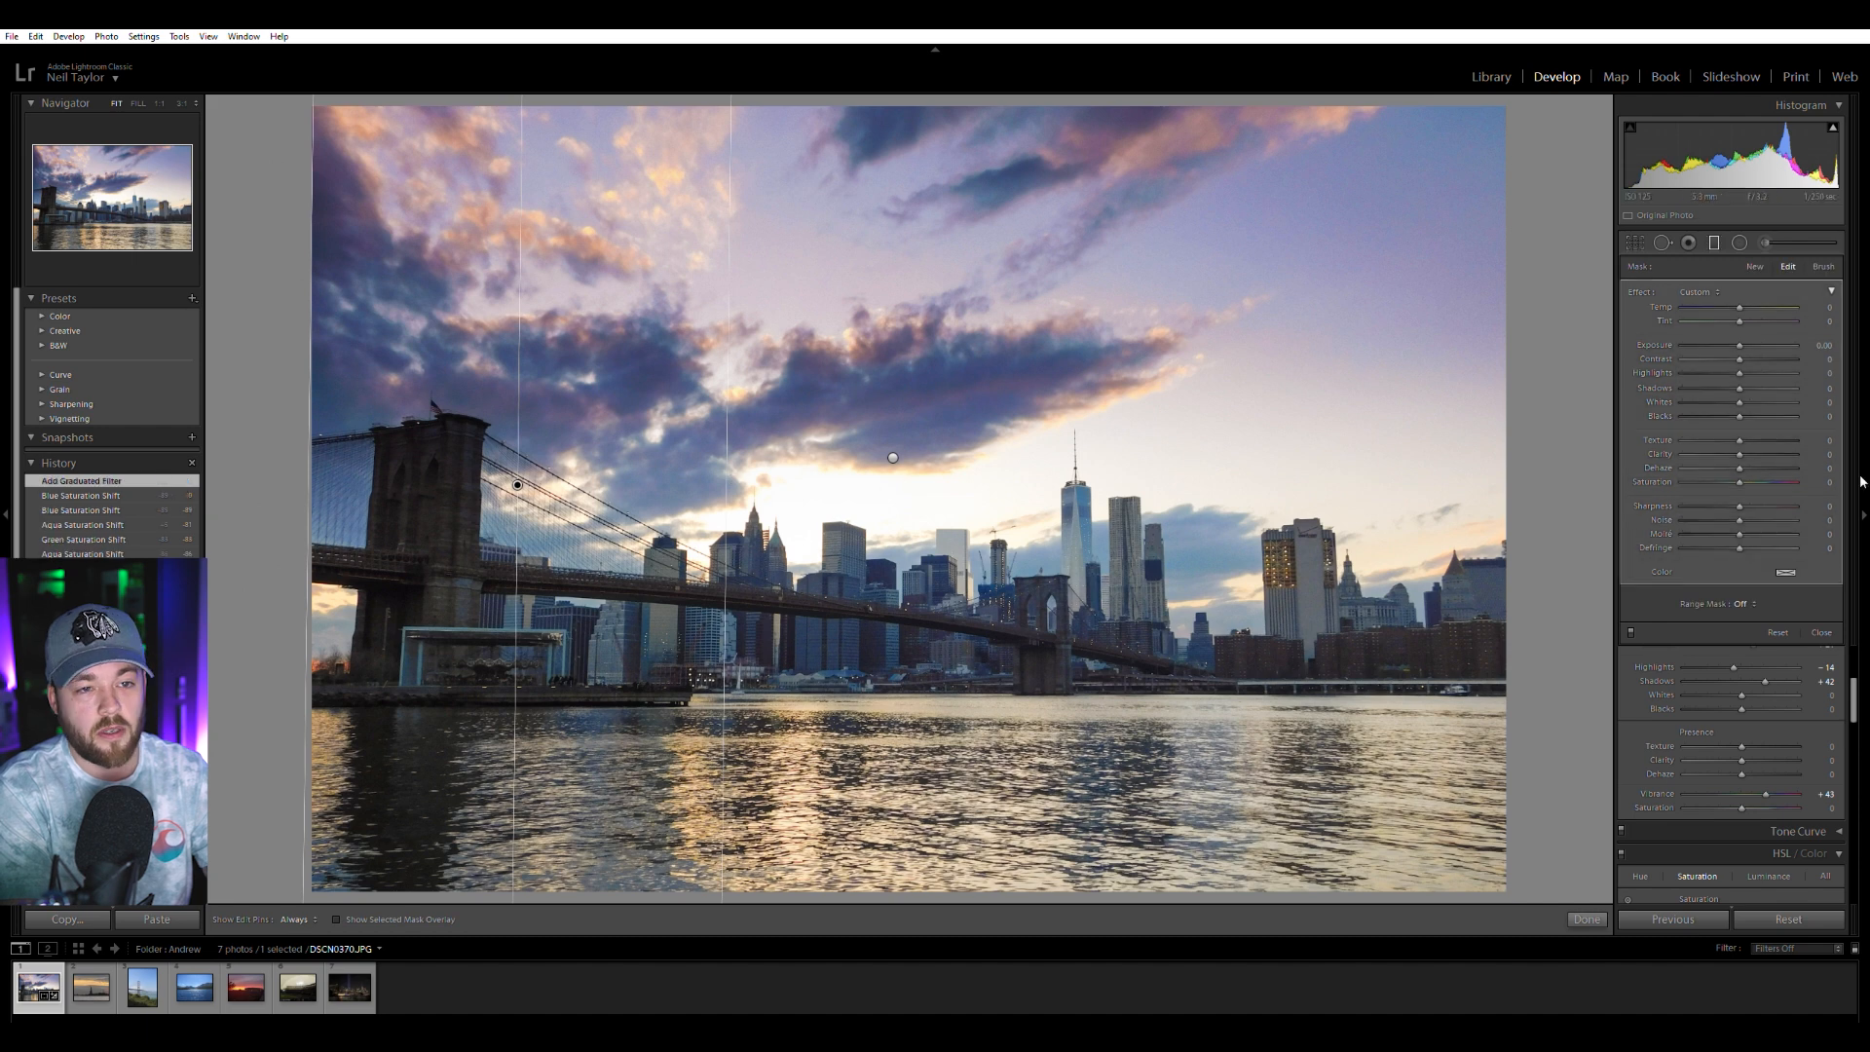
pyautogui.moveTo(1740, 343); pyautogui.dragTo(1750, 334)
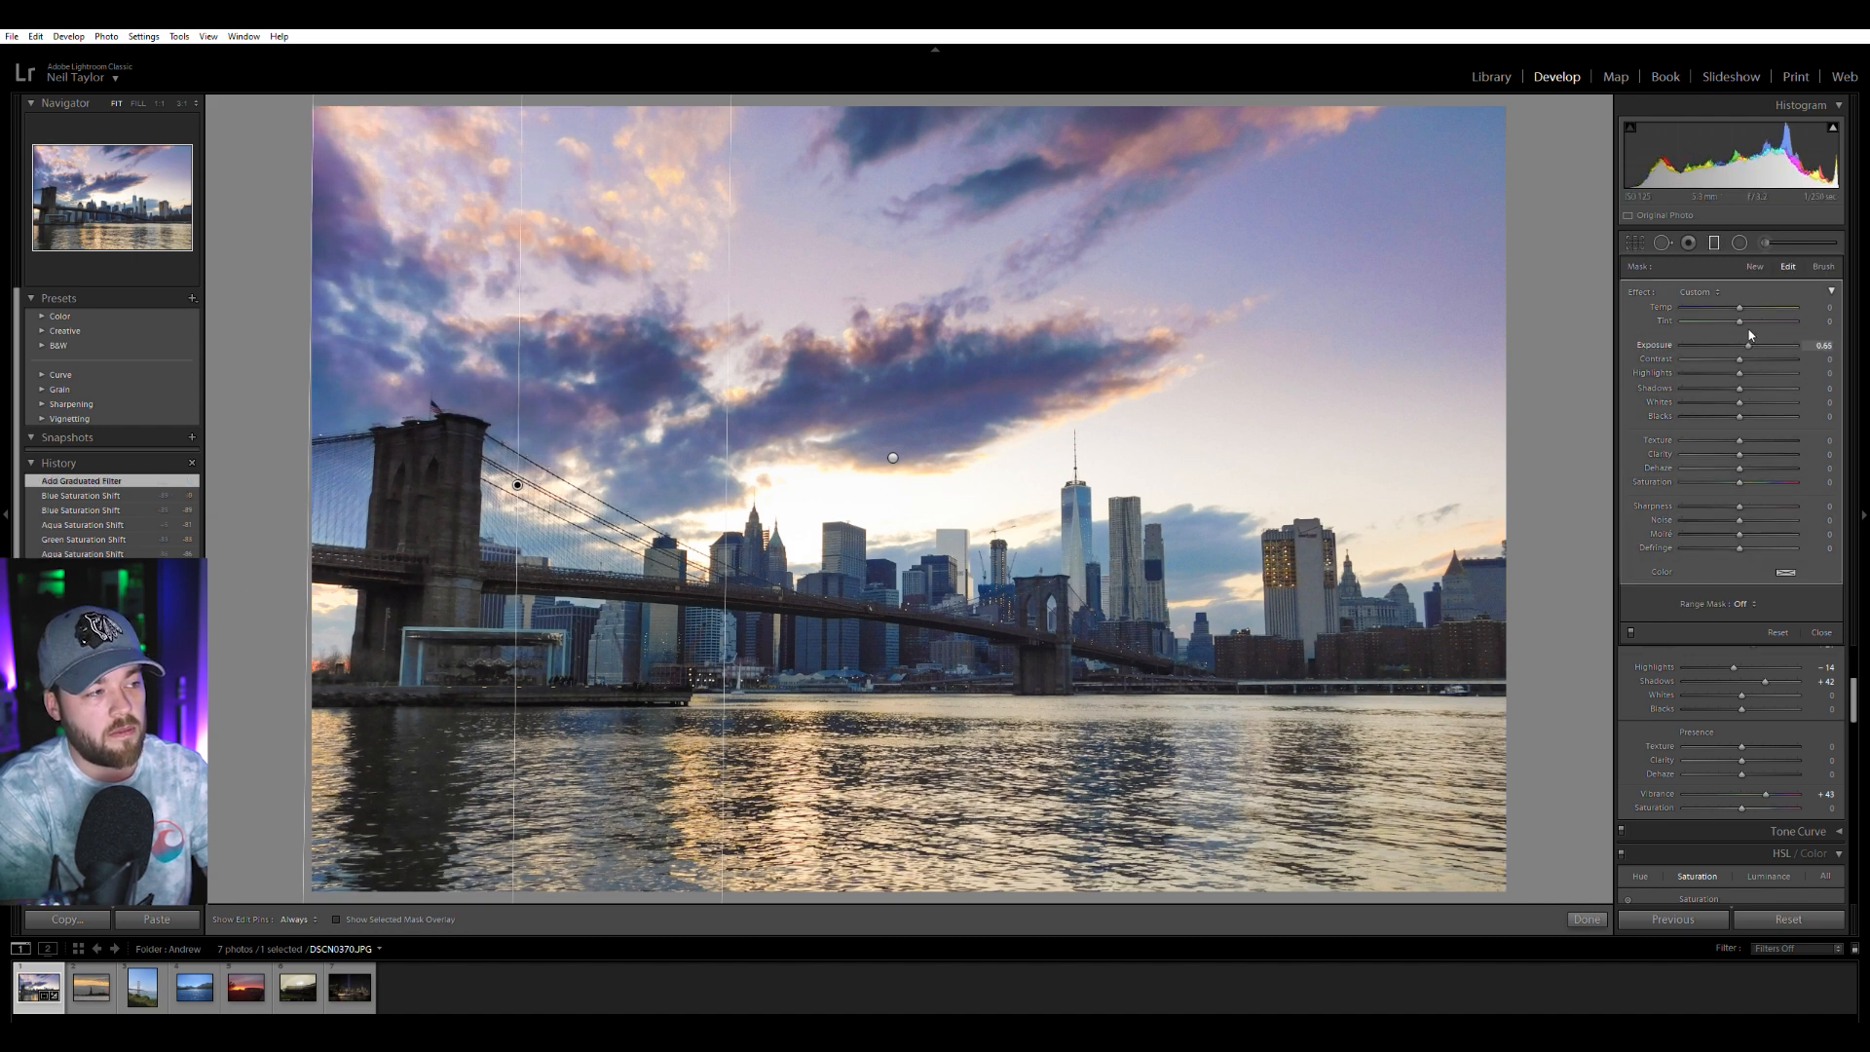
pyautogui.moveTo(1750, 329); pyautogui.dragTo(1749, 329)
pyautogui.click(1717, 241)
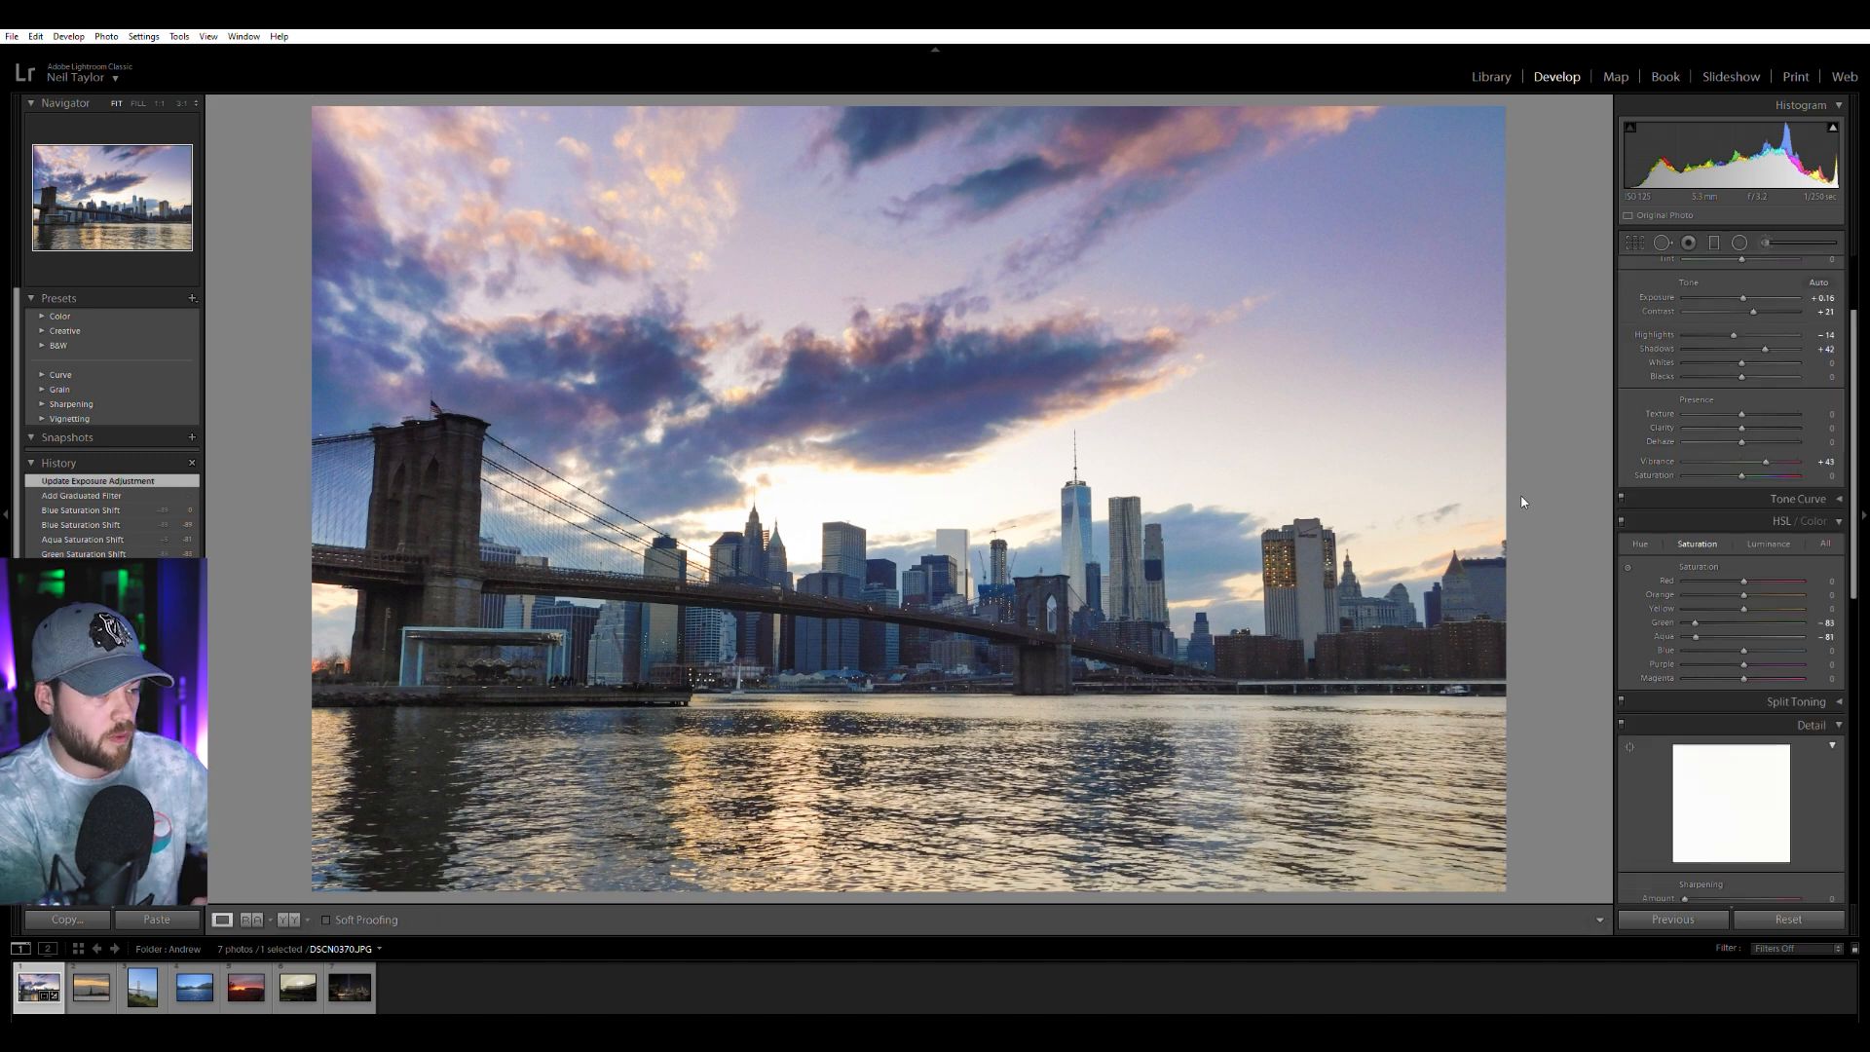
# Compare the edited bridge photo with its original version several times.
pyautogui.press('\\')
pyautogui.press('\\')
pyautogui.press('\\')
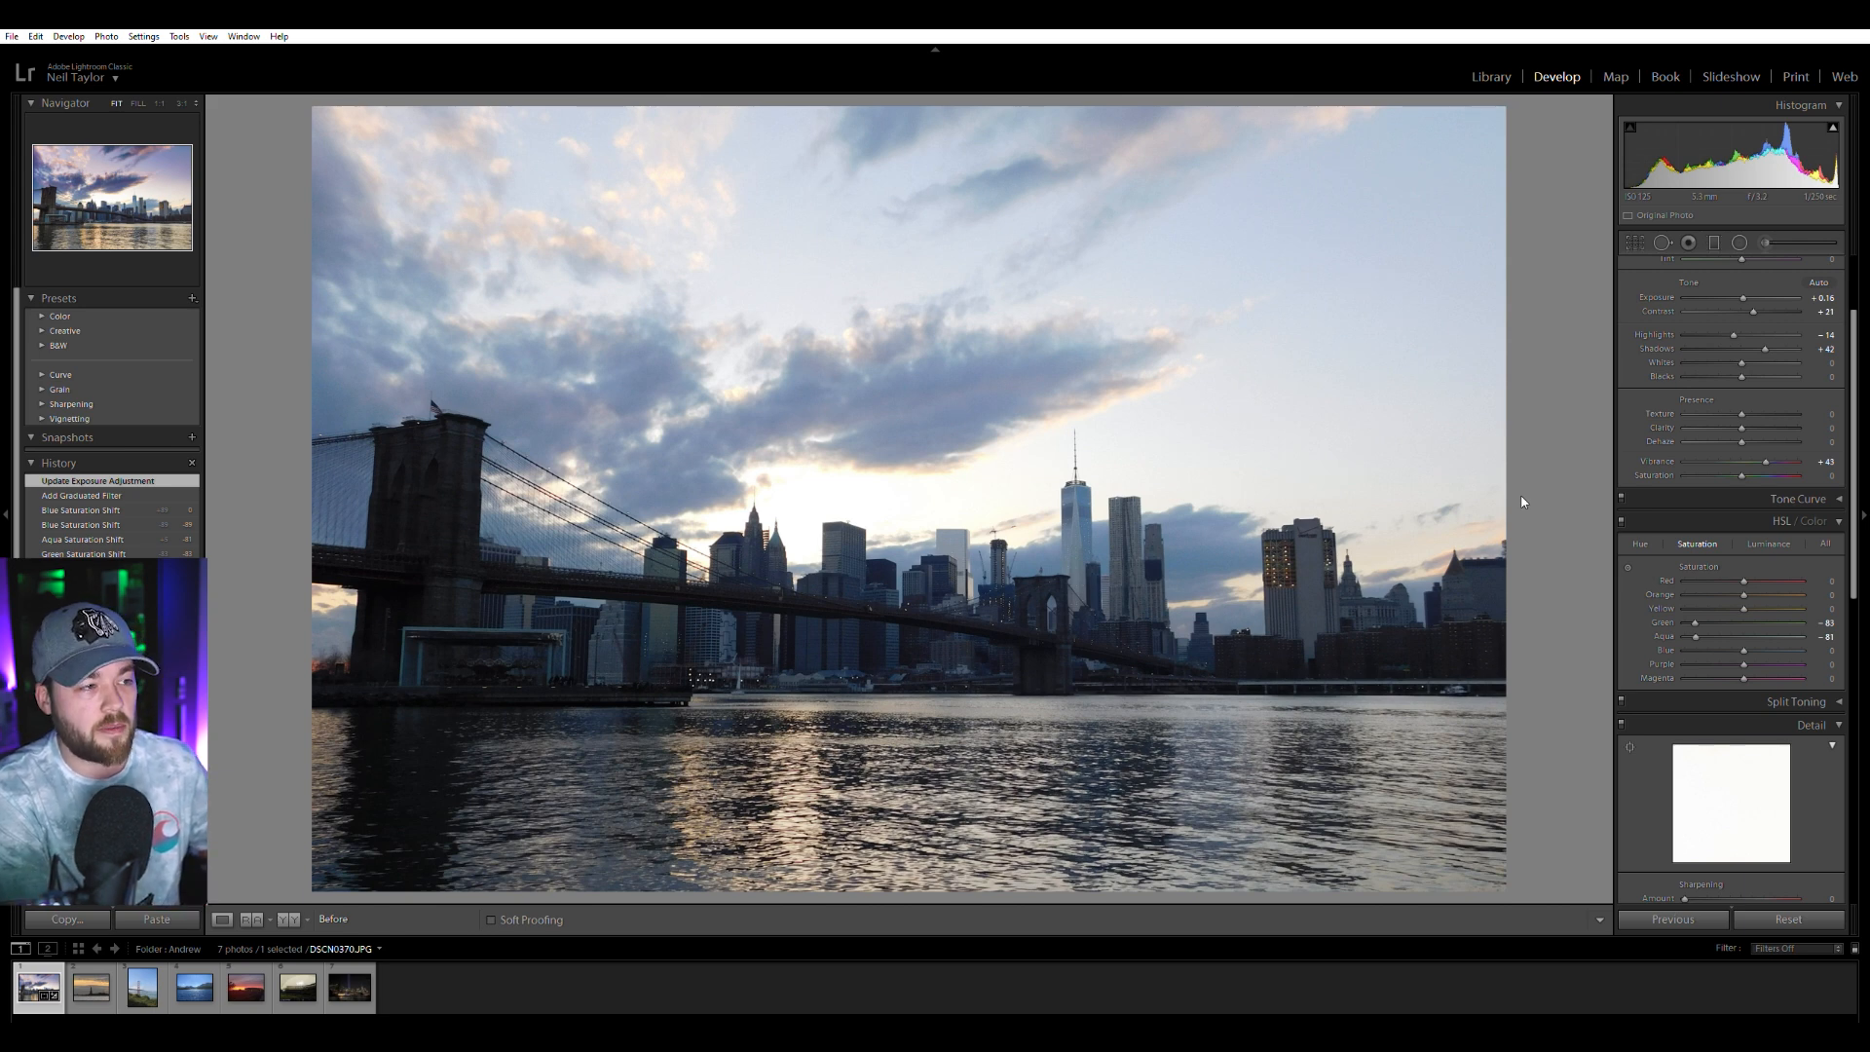
pyautogui.press('\\')
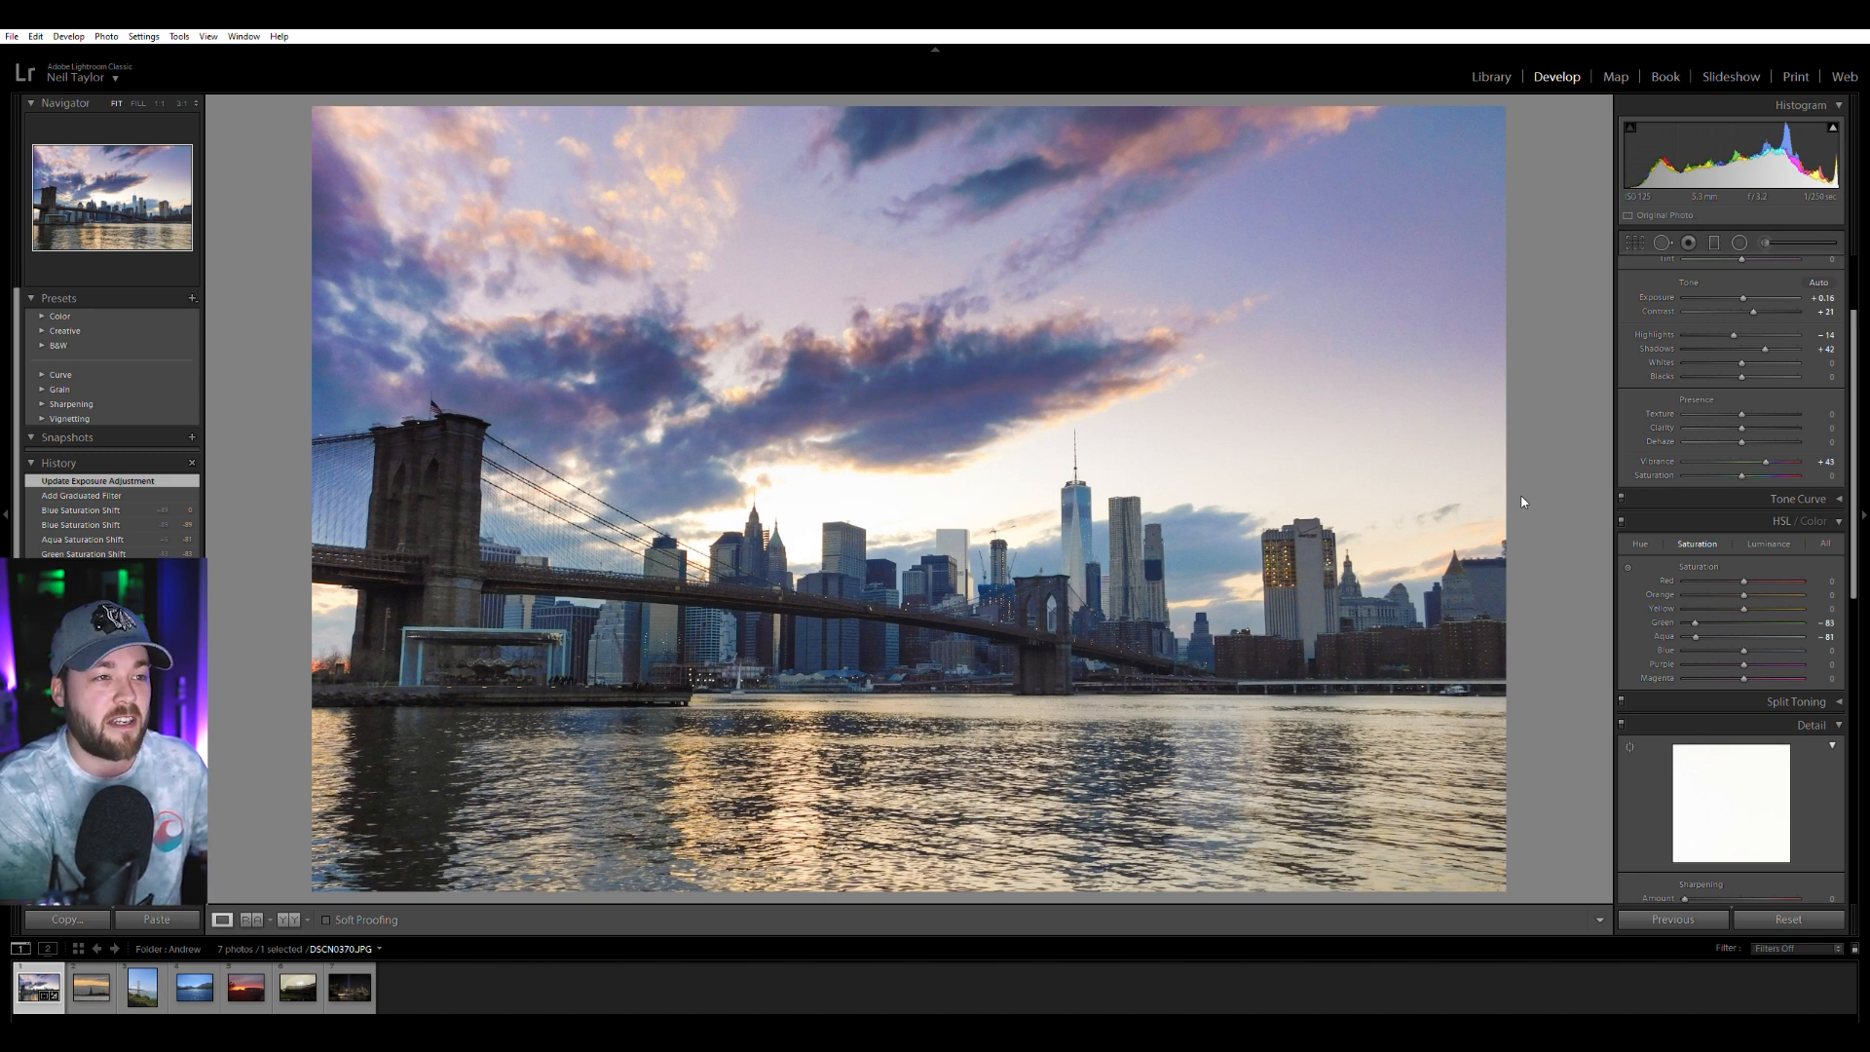
pyautogui.press('\\')
pyautogui.press('\\')
pyautogui.press('\\')
pyautogui.press('\\')
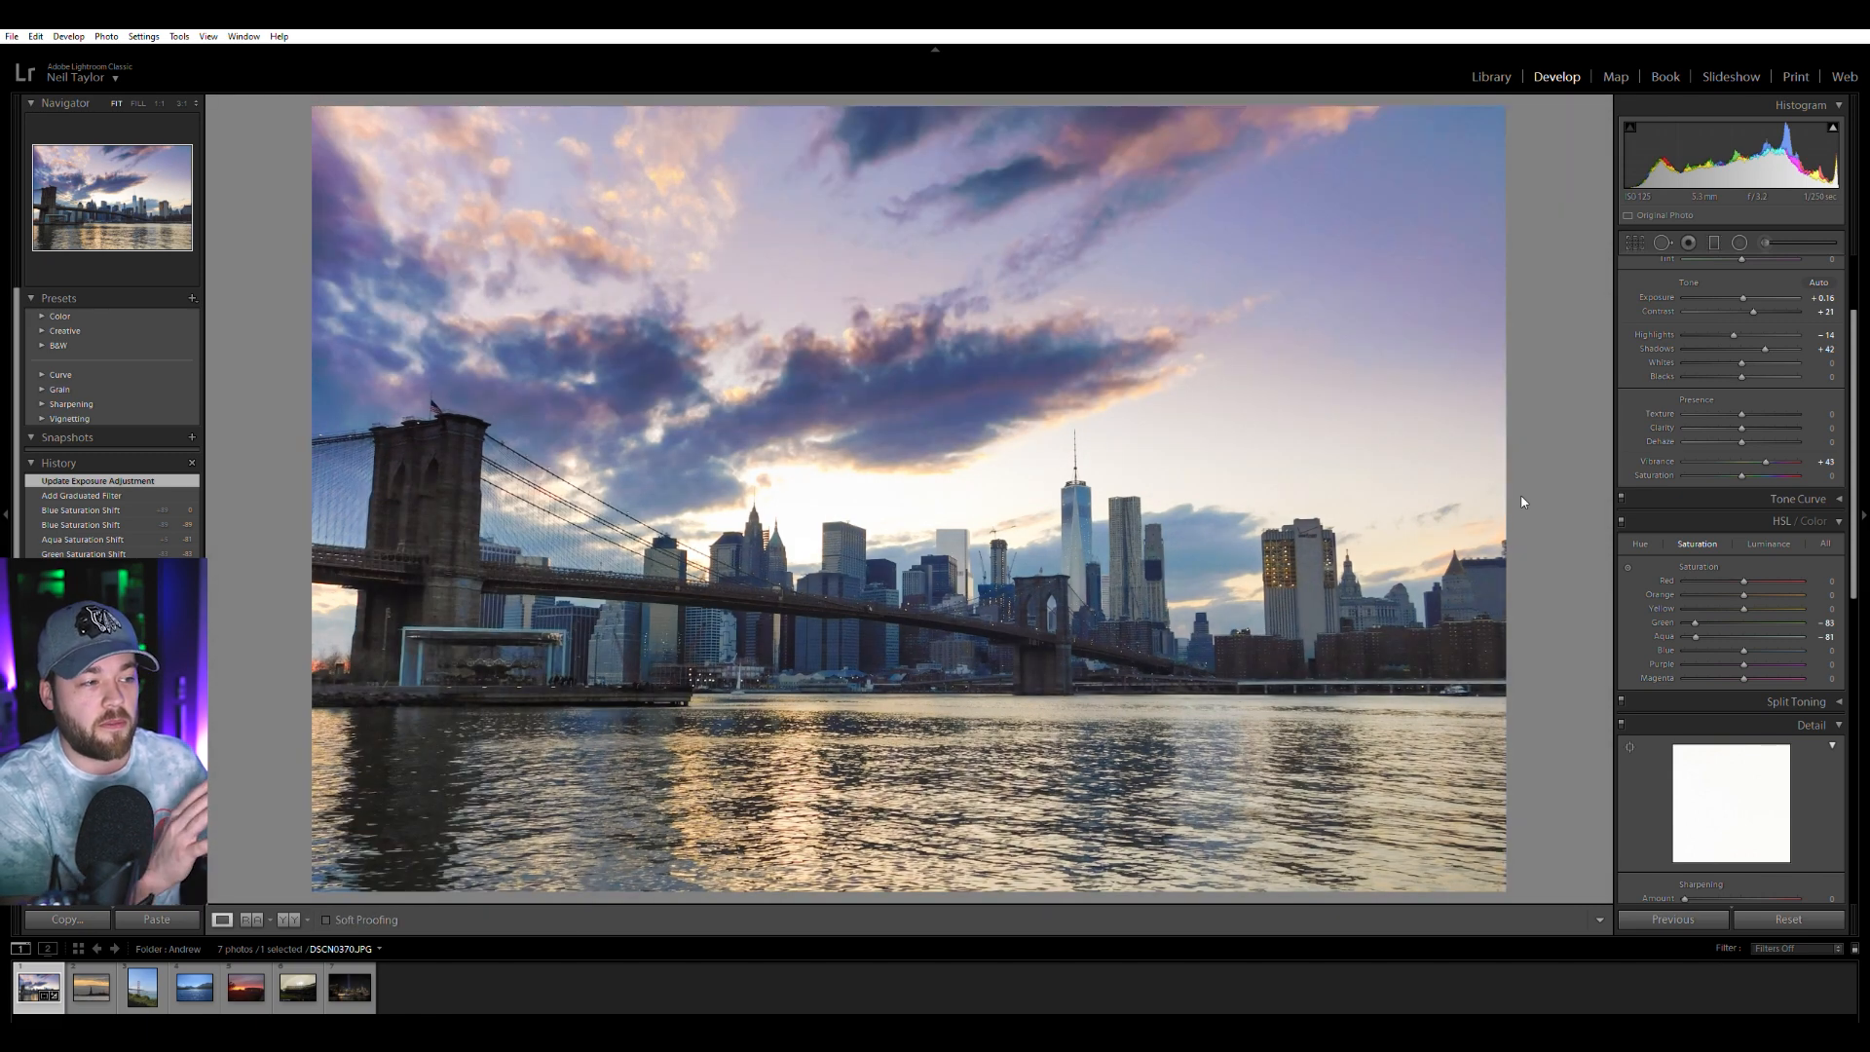
pyautogui.press('\\')
pyautogui.press('\\')
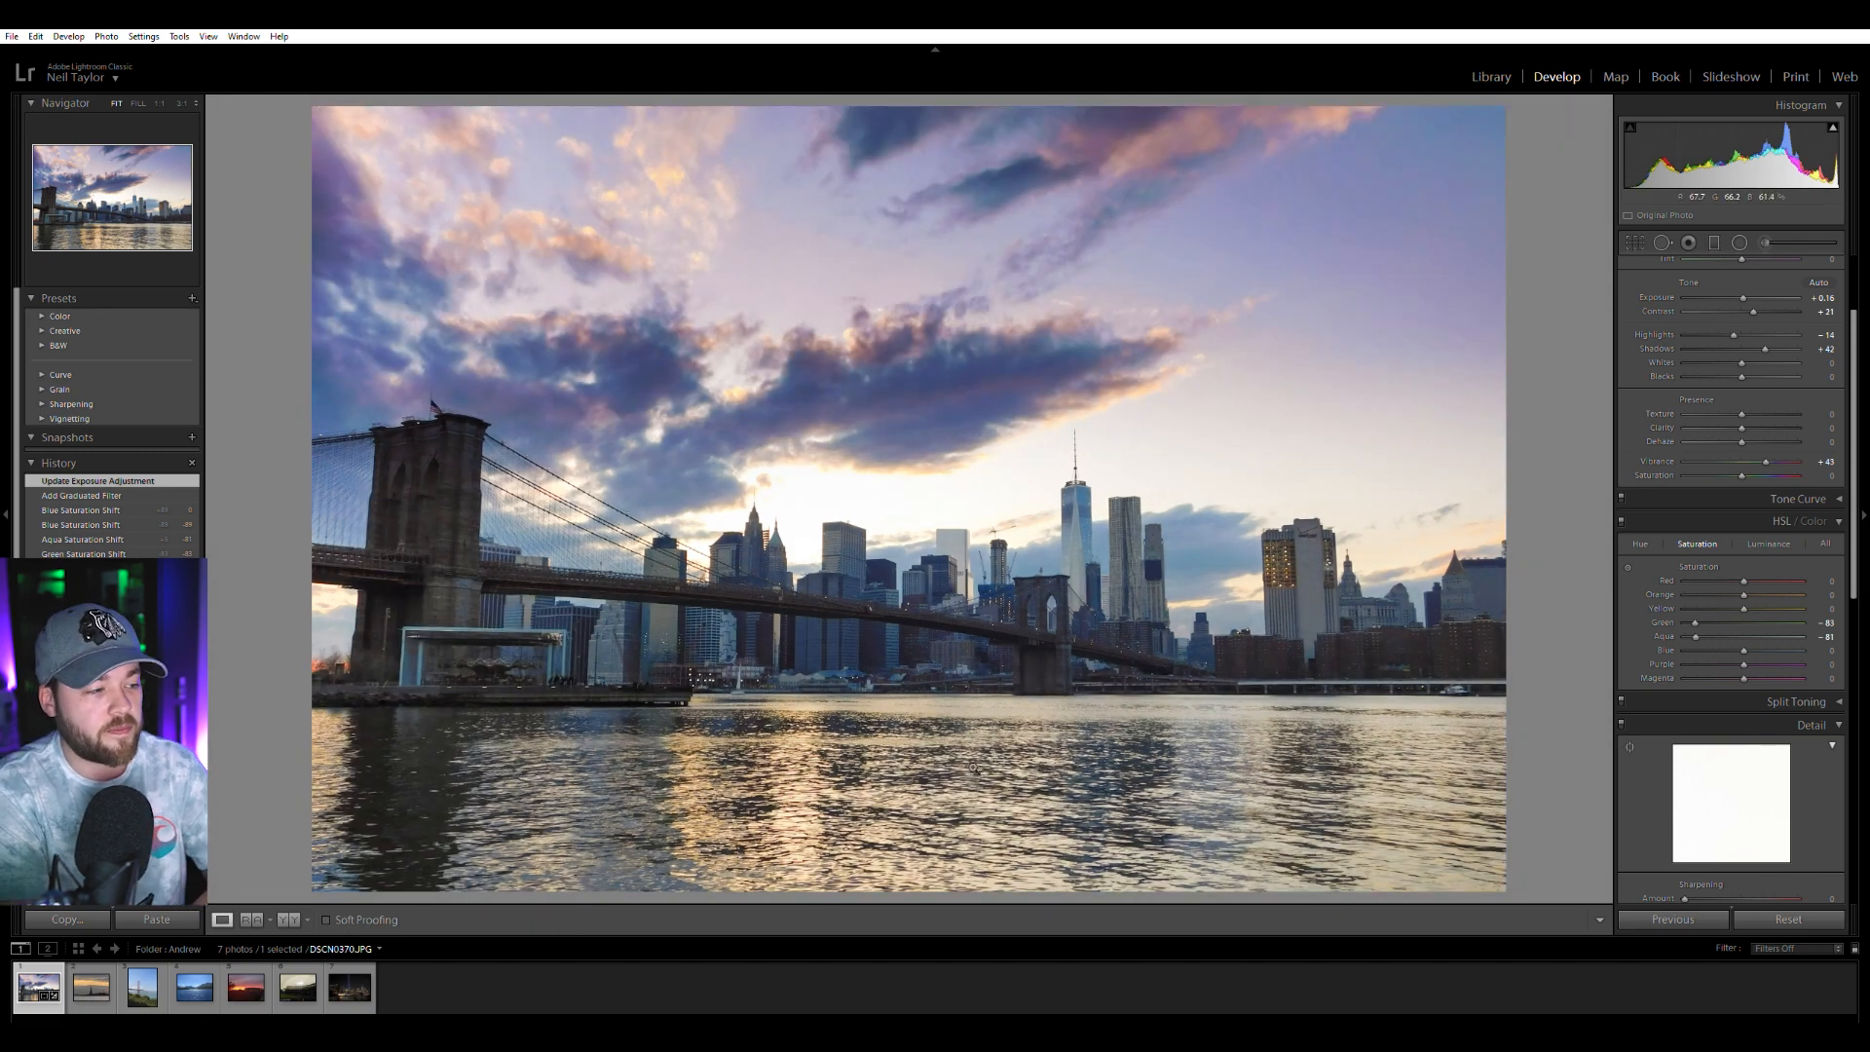
# Set the Statue of Liberty photo's contrast to +85, clarity to +10 and vibrance to +12, checking the statue close up.
pyautogui.click(91, 987)
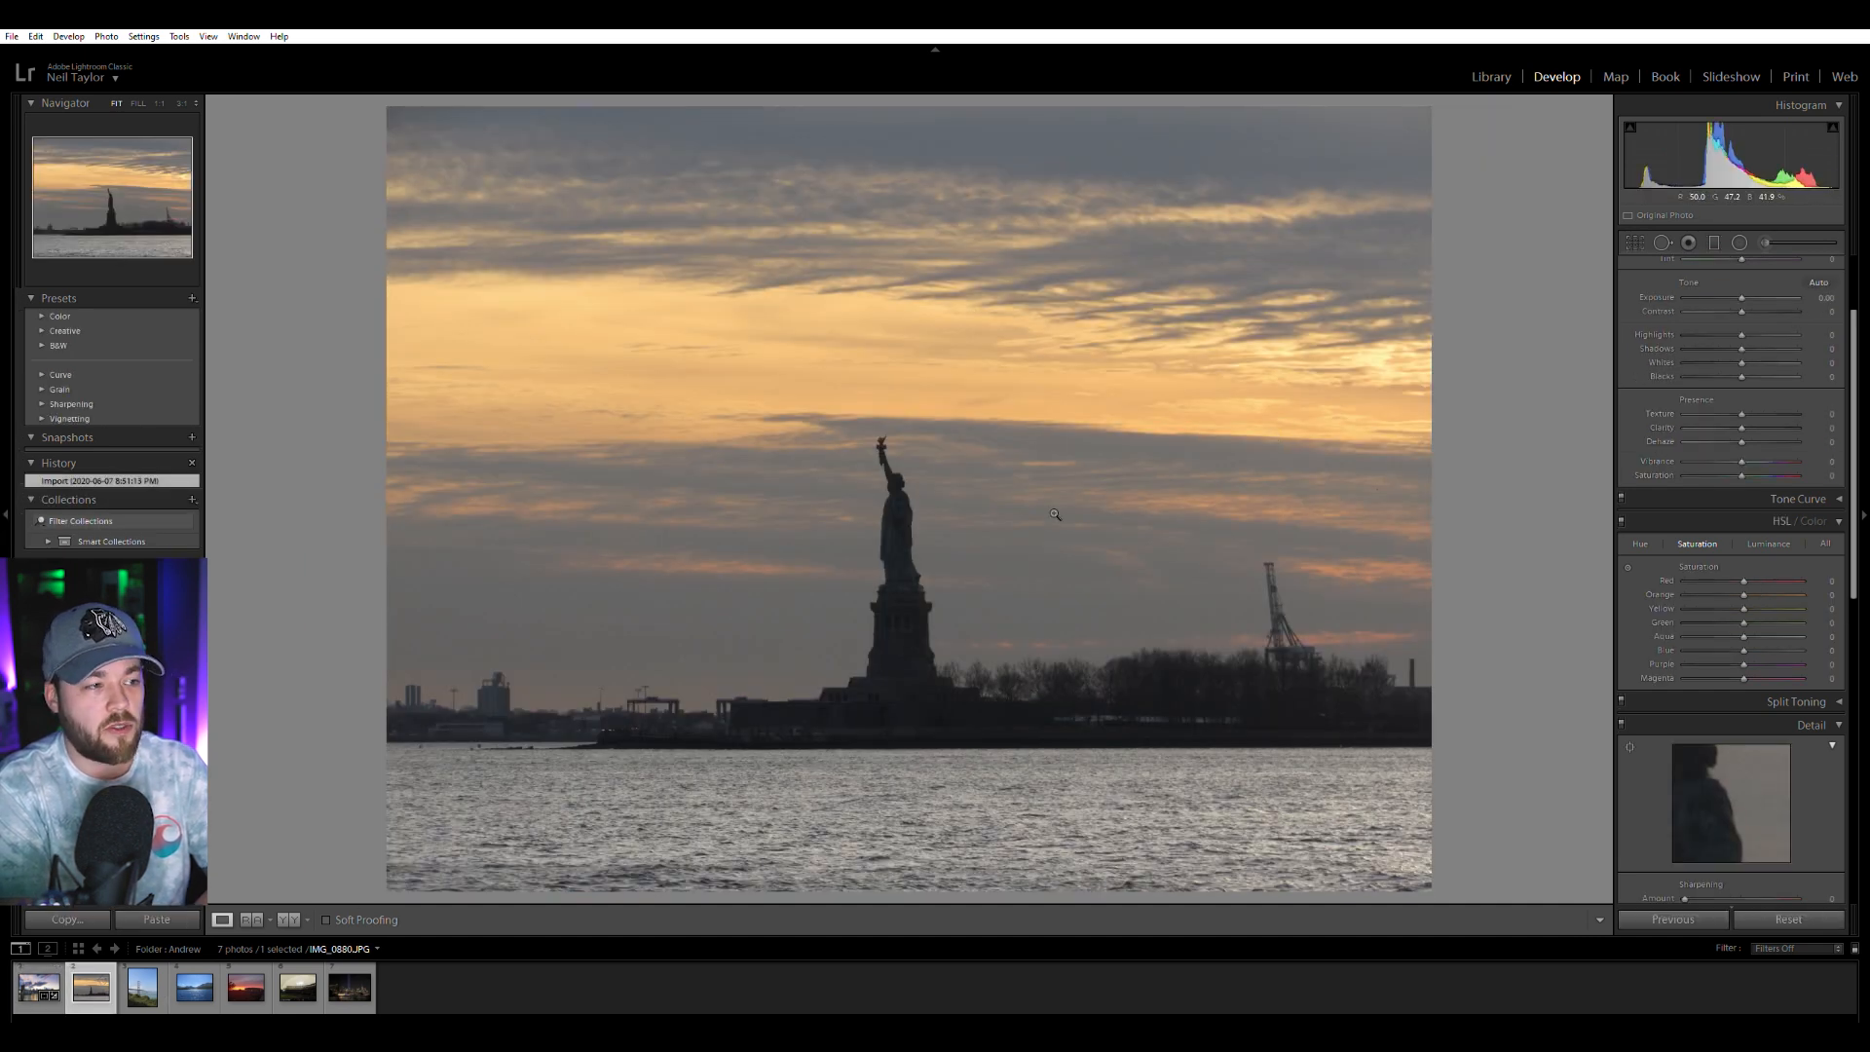
pyautogui.click(899, 557)
pyautogui.click(935, 453)
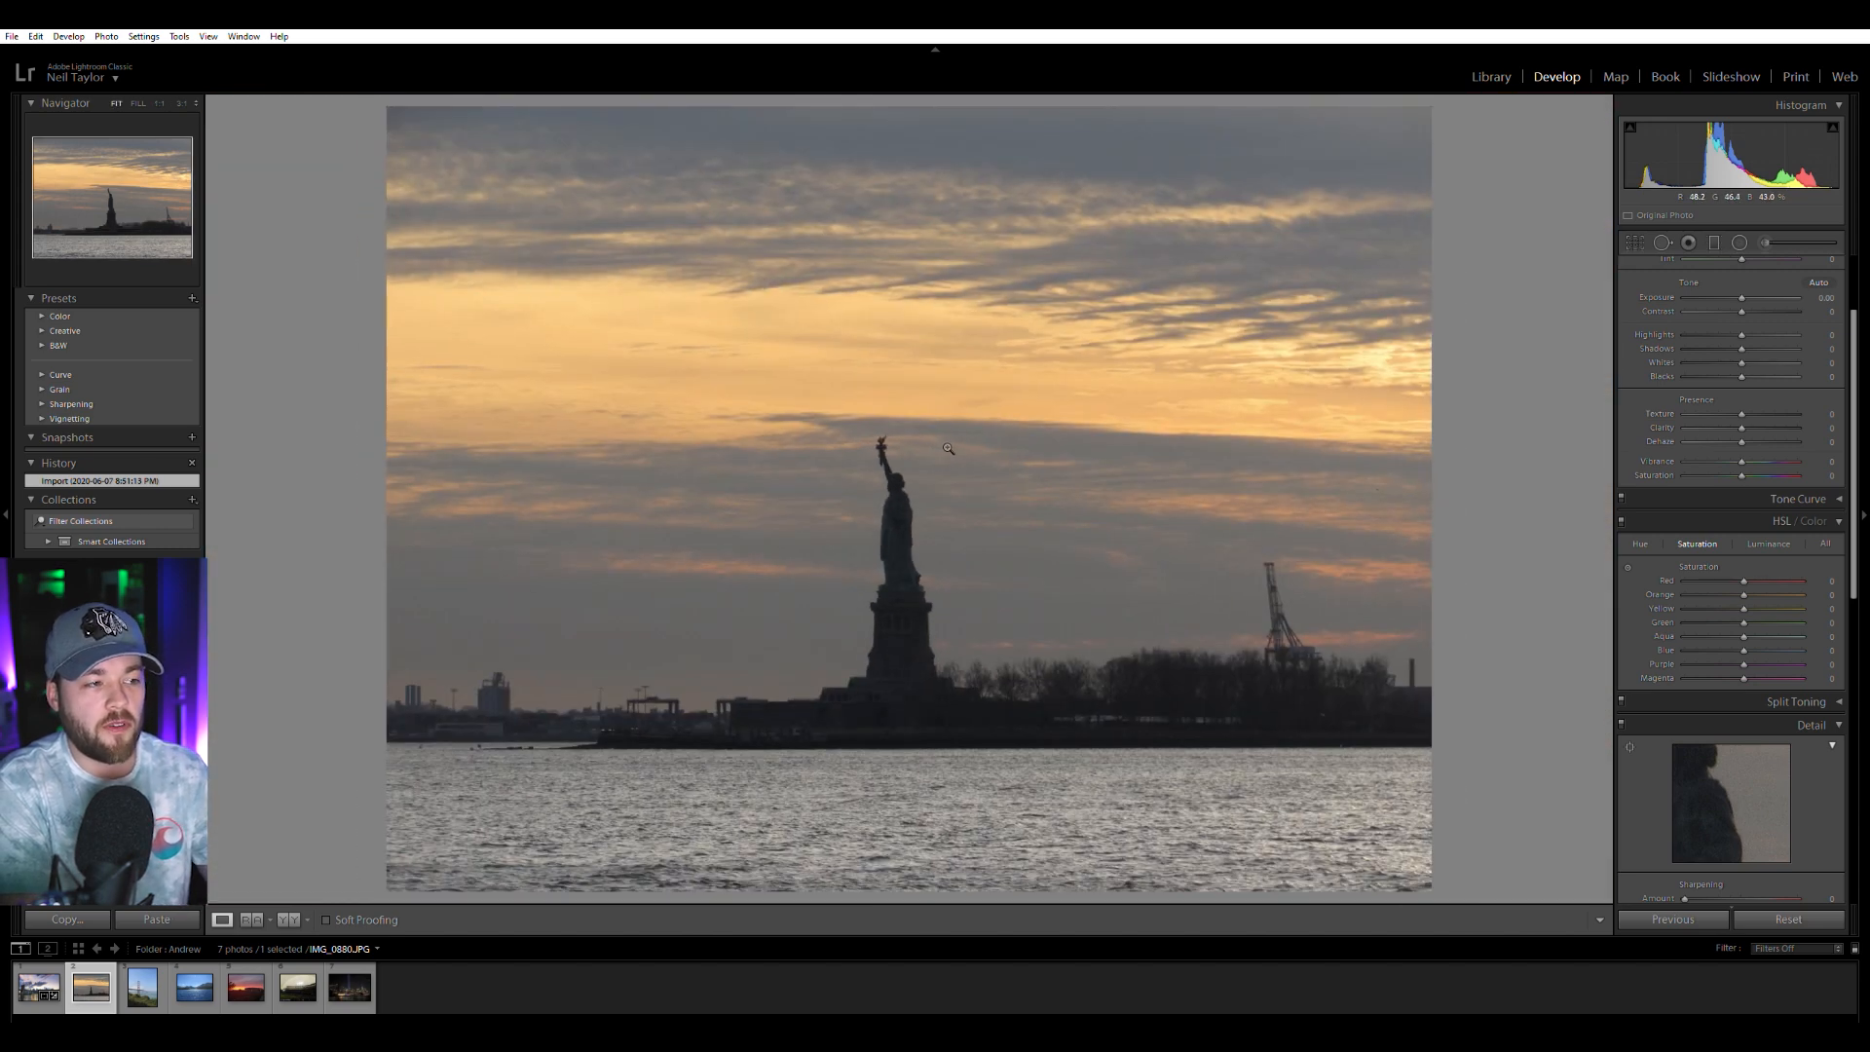
pyautogui.click(897, 530)
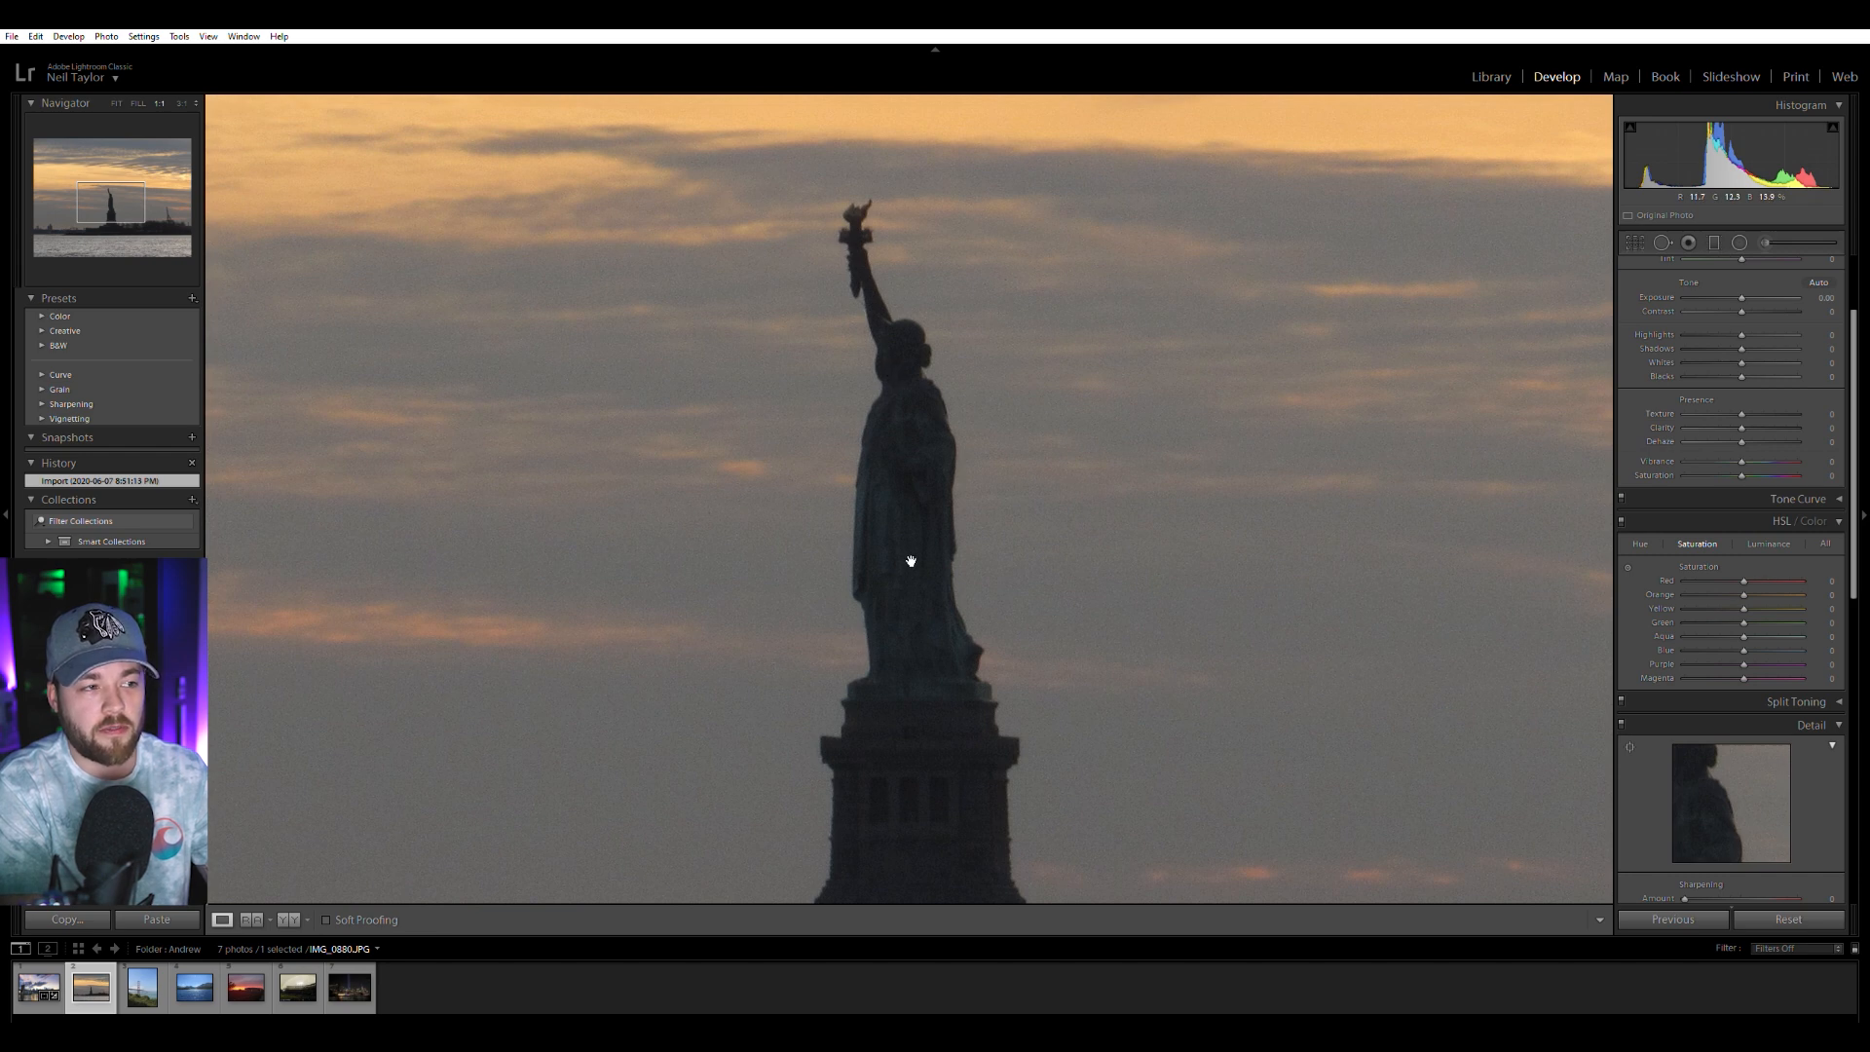
pyautogui.click(919, 528)
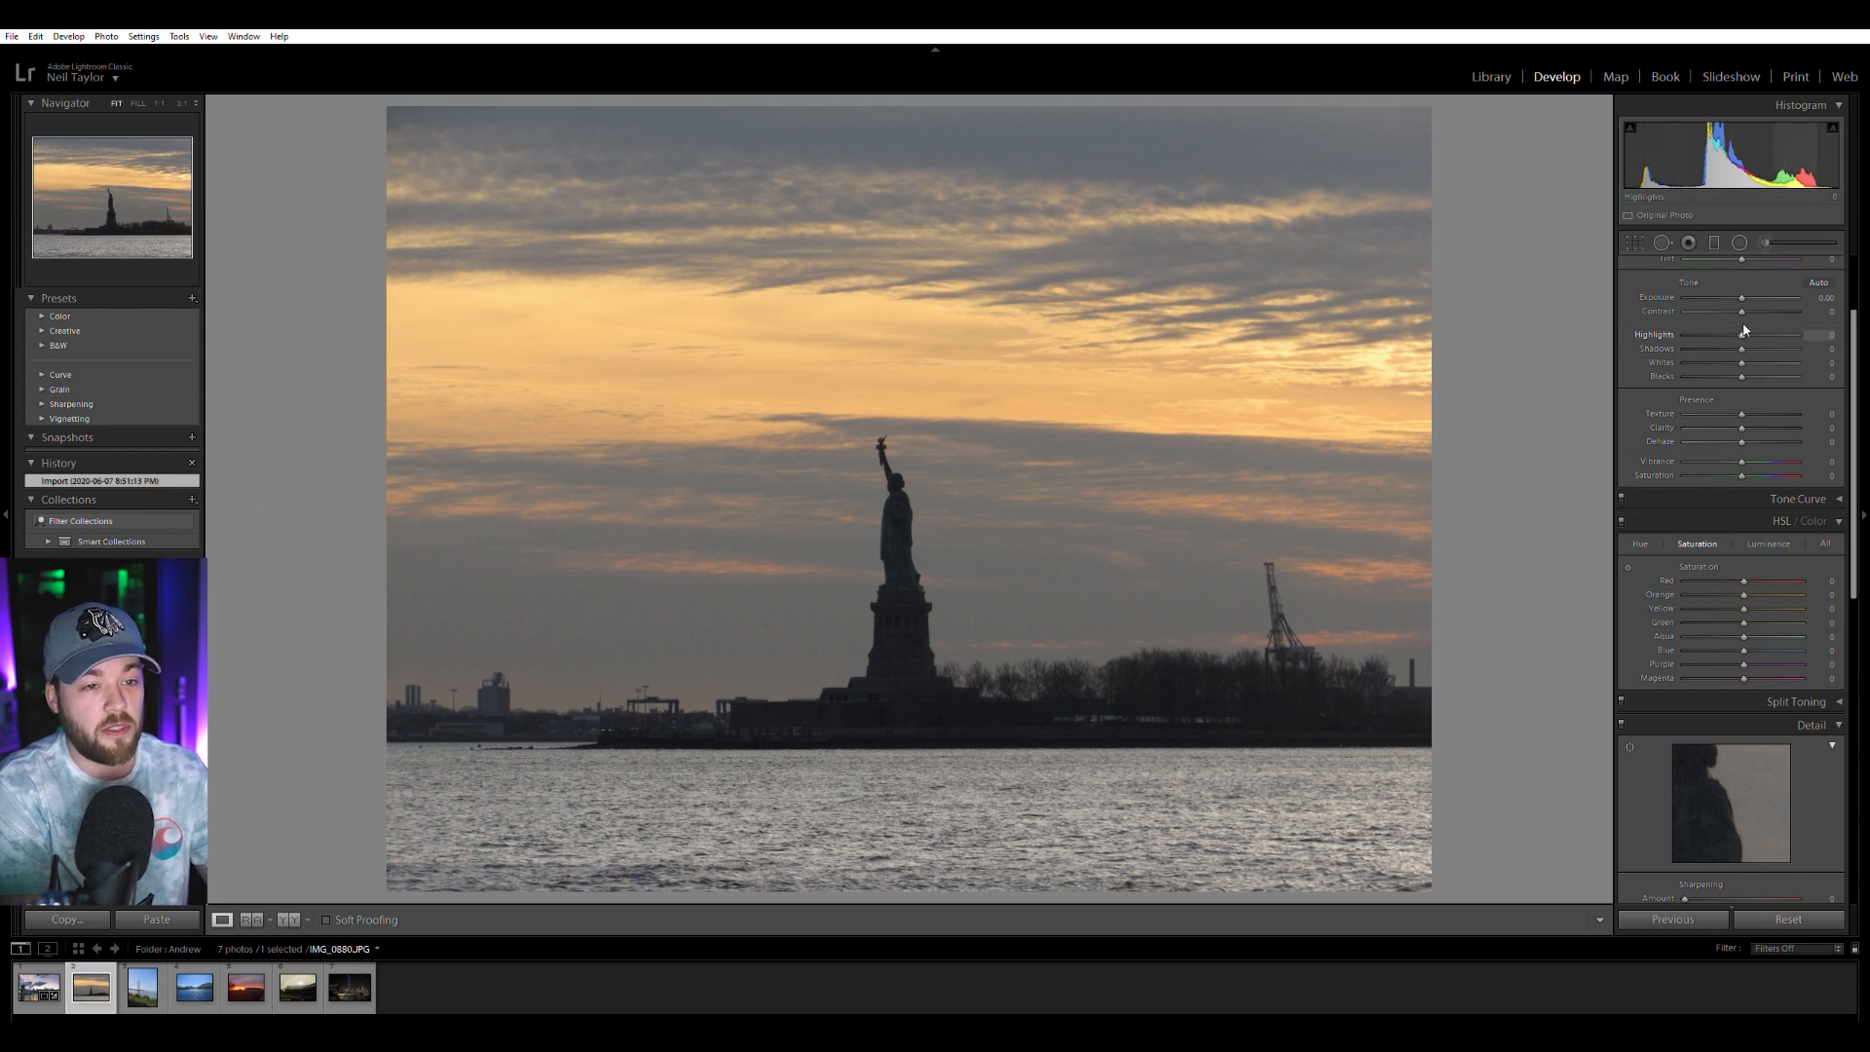
pyautogui.scroll(3, 1645, 375)
pyautogui.moveTo(1742, 430); pyautogui.dragTo(1846, 428)
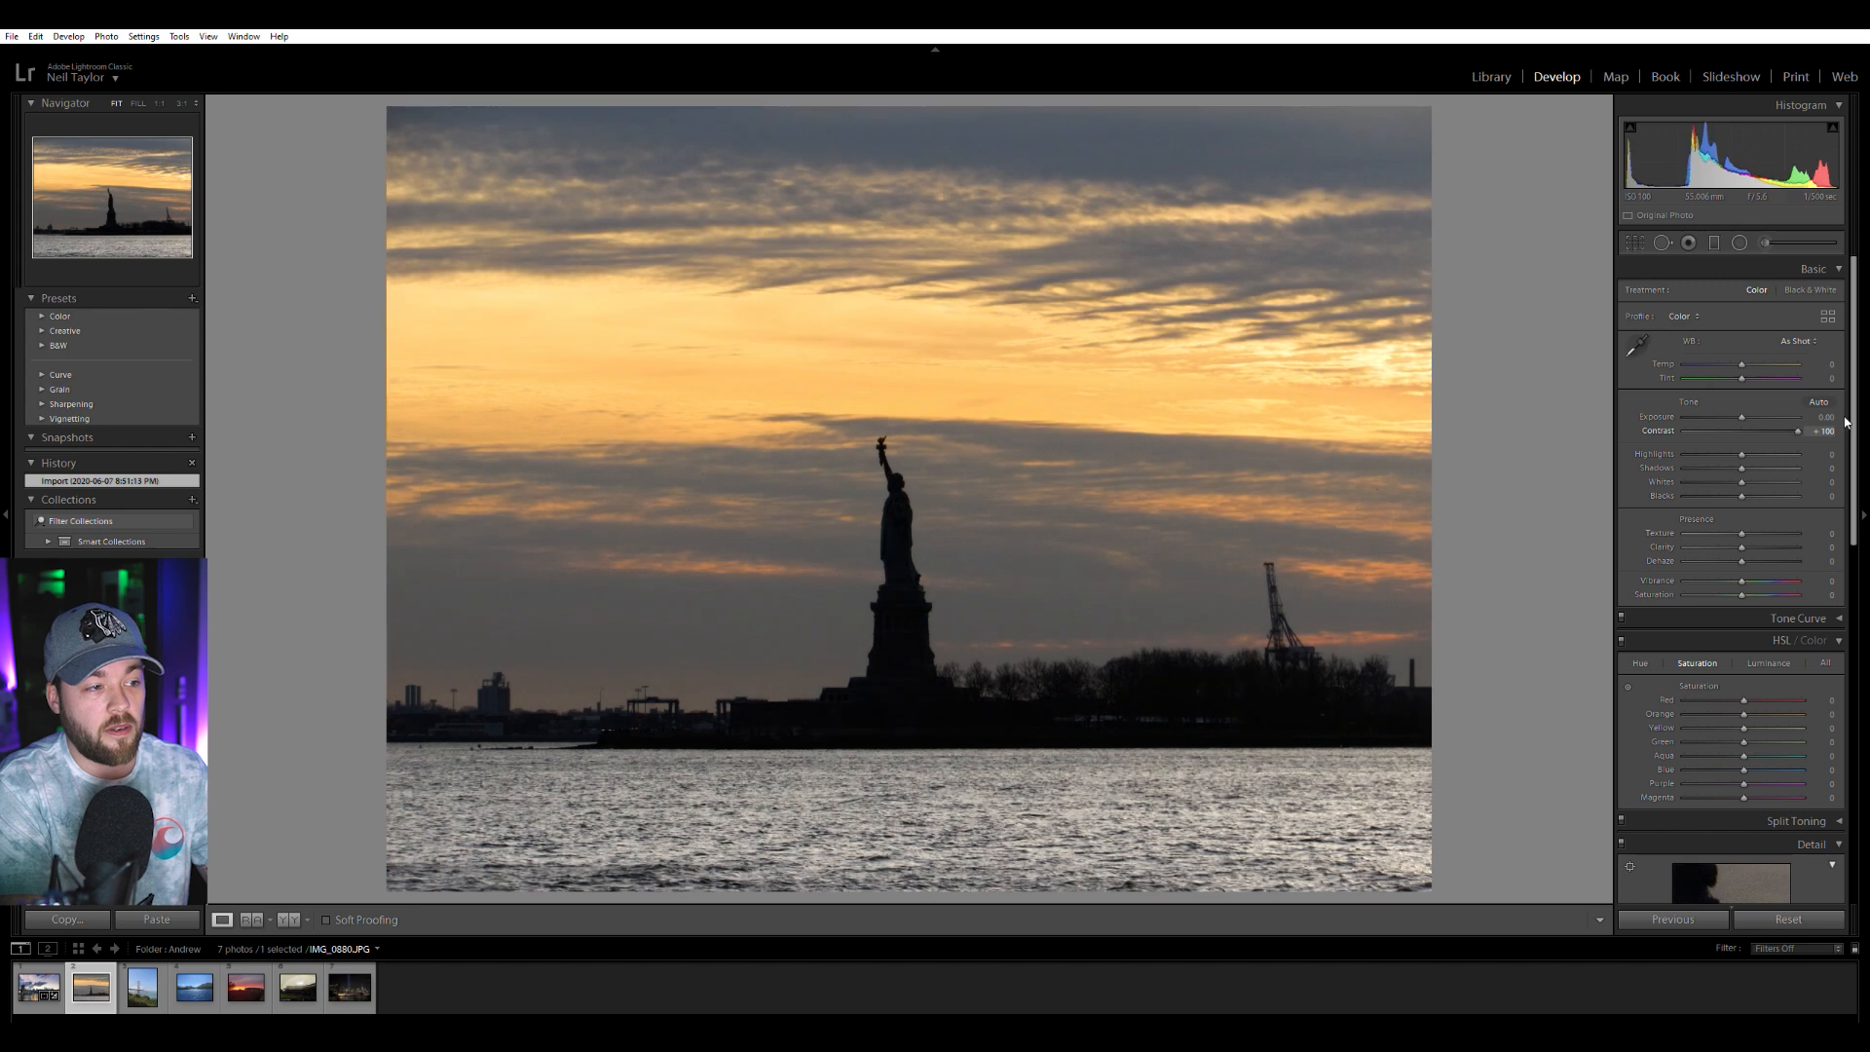
pyautogui.moveTo(1798, 425); pyautogui.dragTo(1793, 421)
pyautogui.click(922, 531)
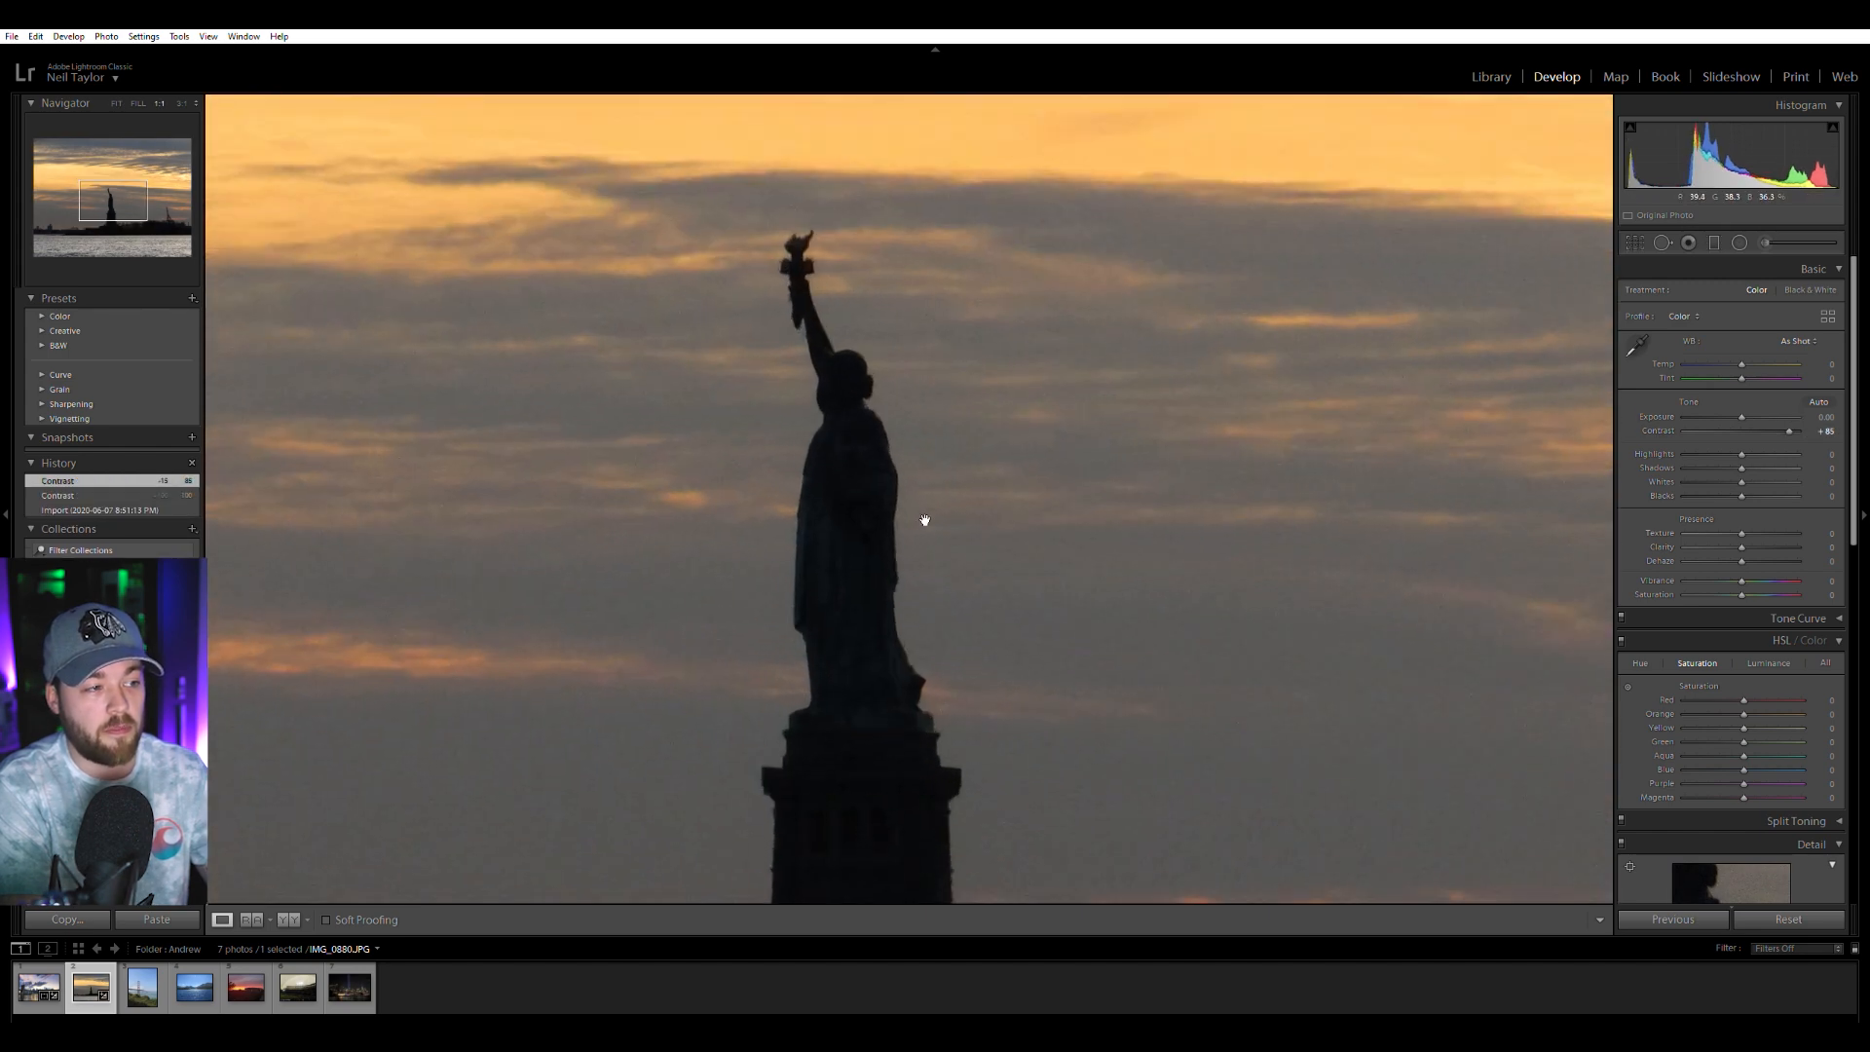
pyautogui.click(876, 475)
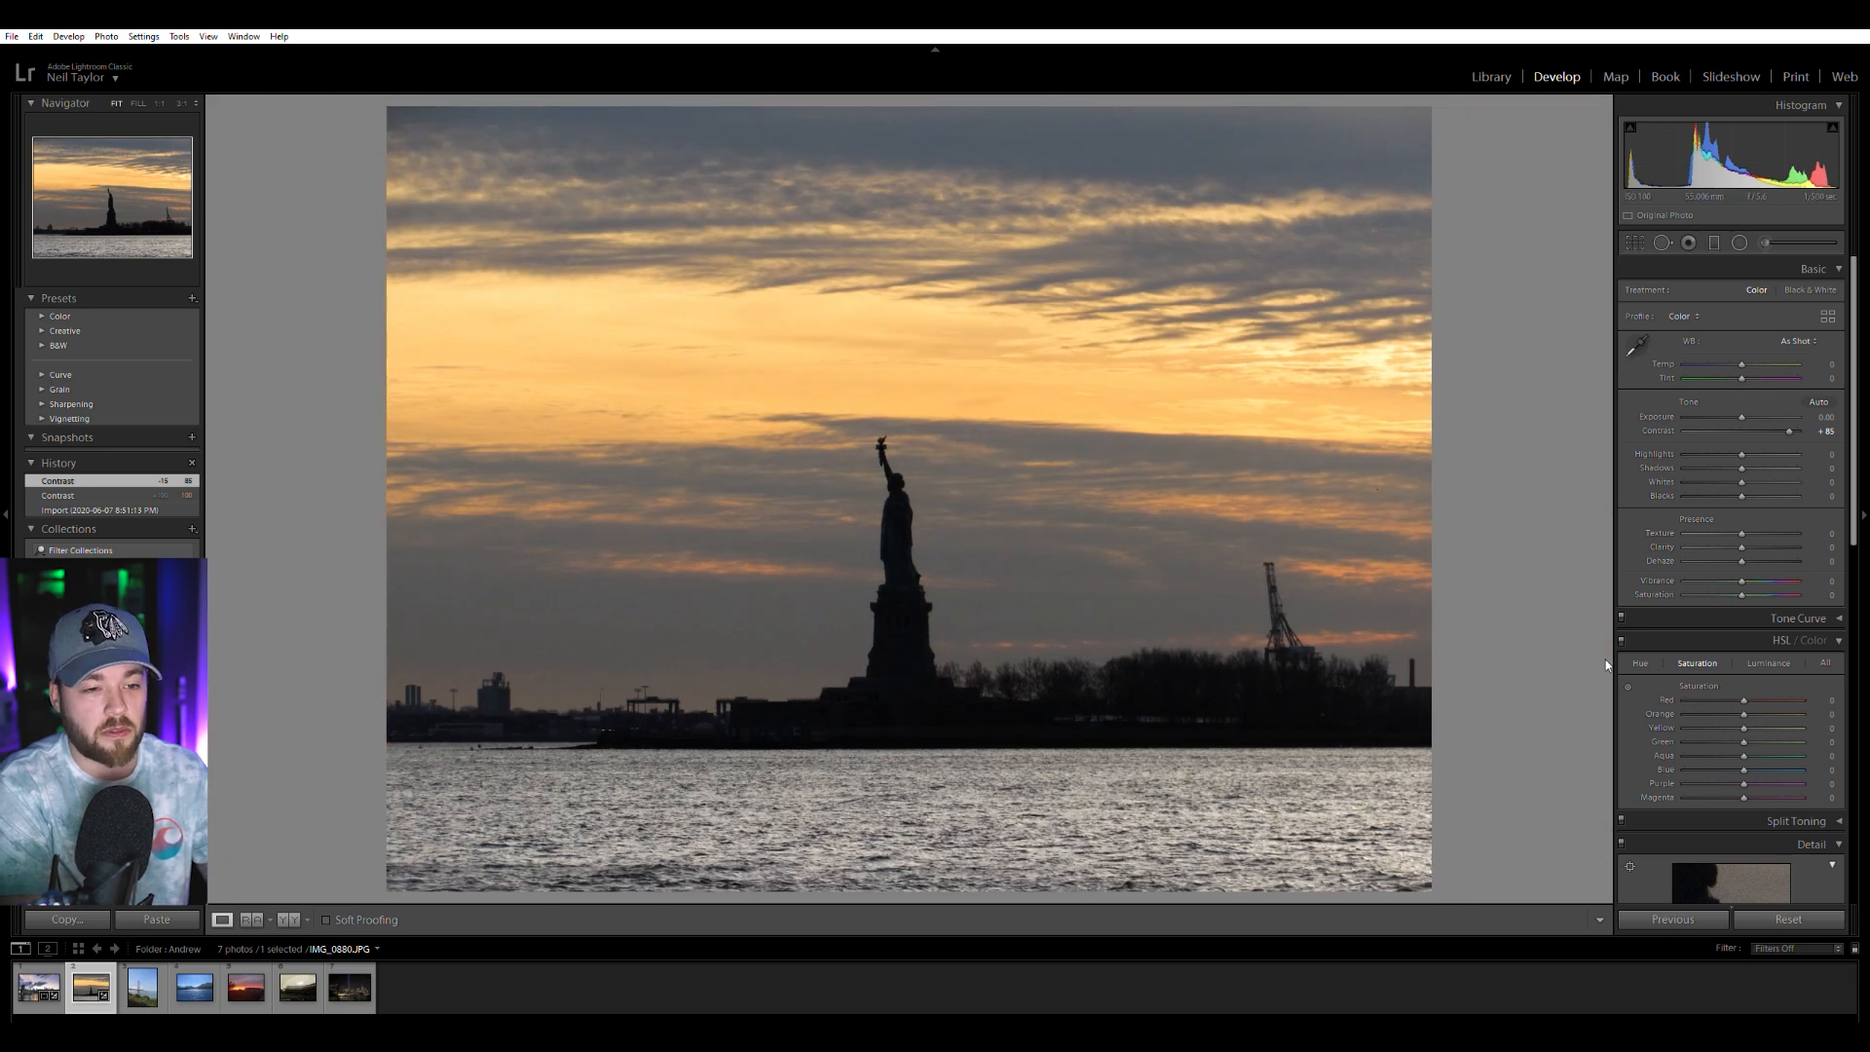
pyautogui.moveTo(1743, 546); pyautogui.dragTo(1757, 574)
# Crop the statue photo freely, removing the crane on the right, much of the upper sky and some of the water below.
pyautogui.press('r')
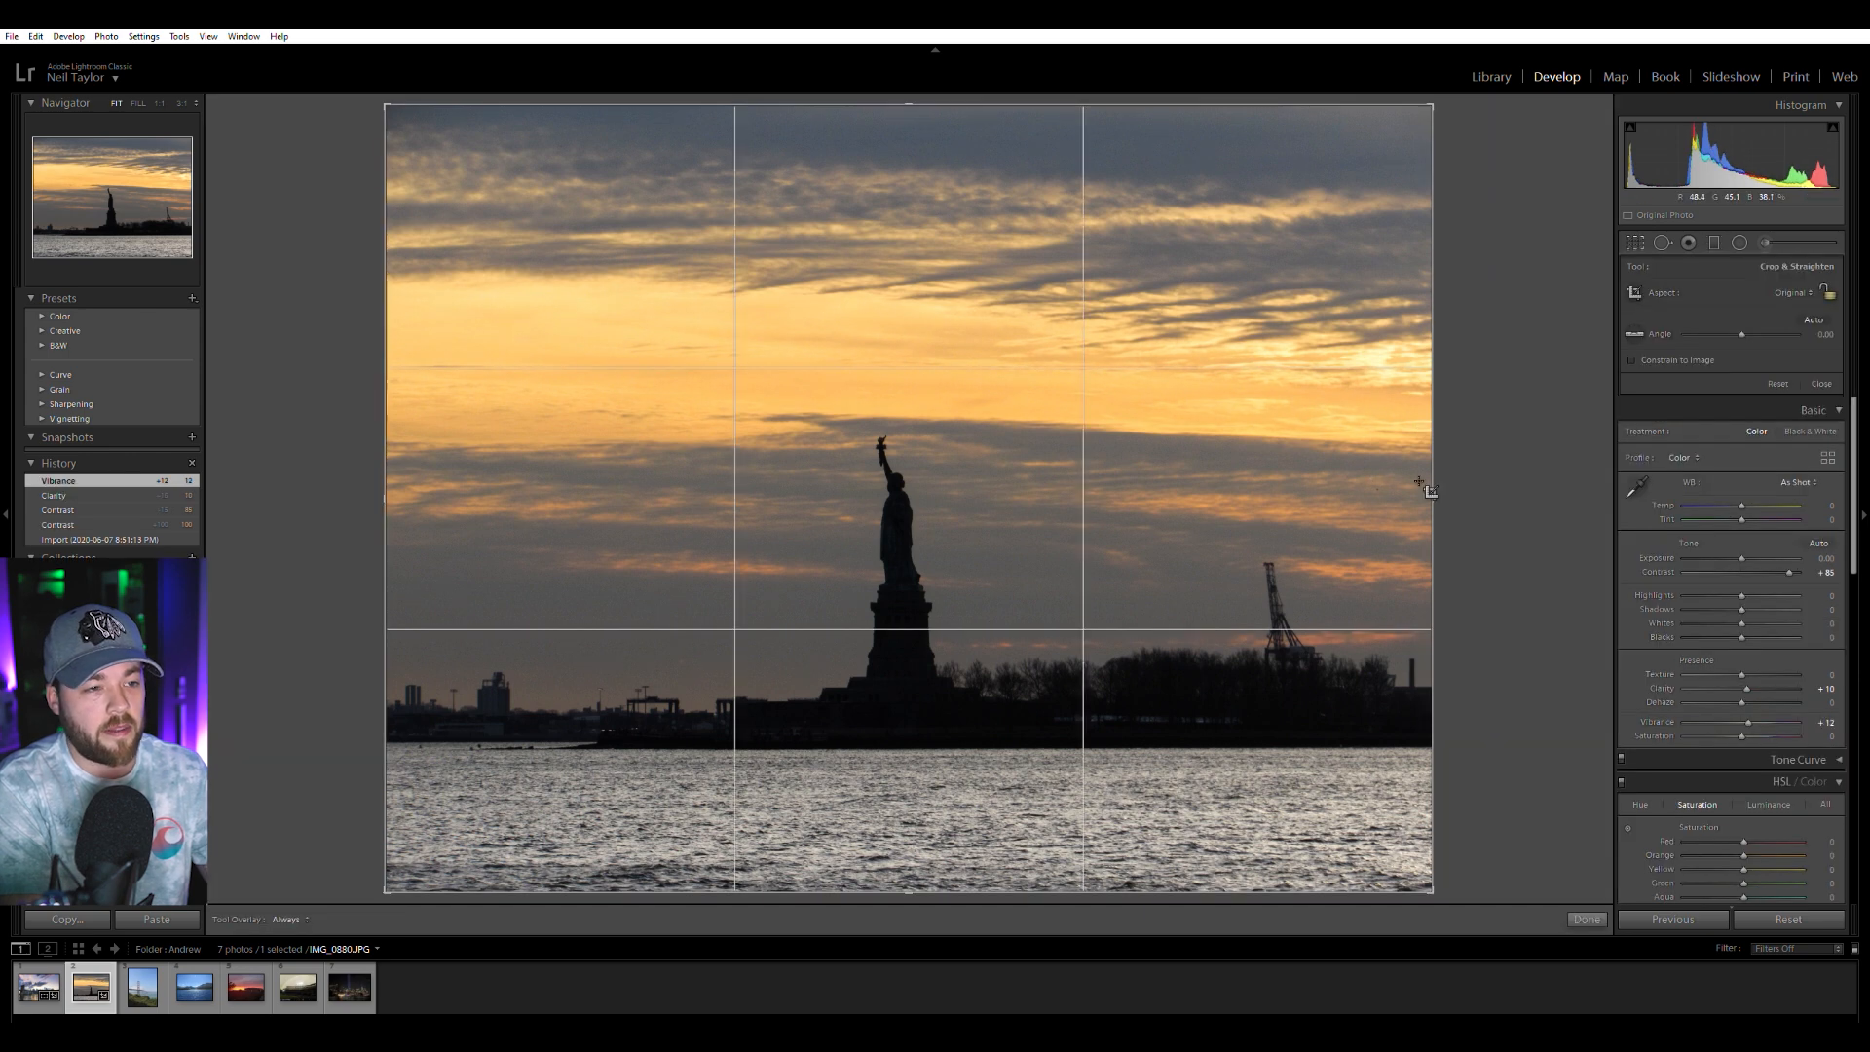
pyautogui.moveTo(1443, 490); pyautogui.dragTo(1344, 490)
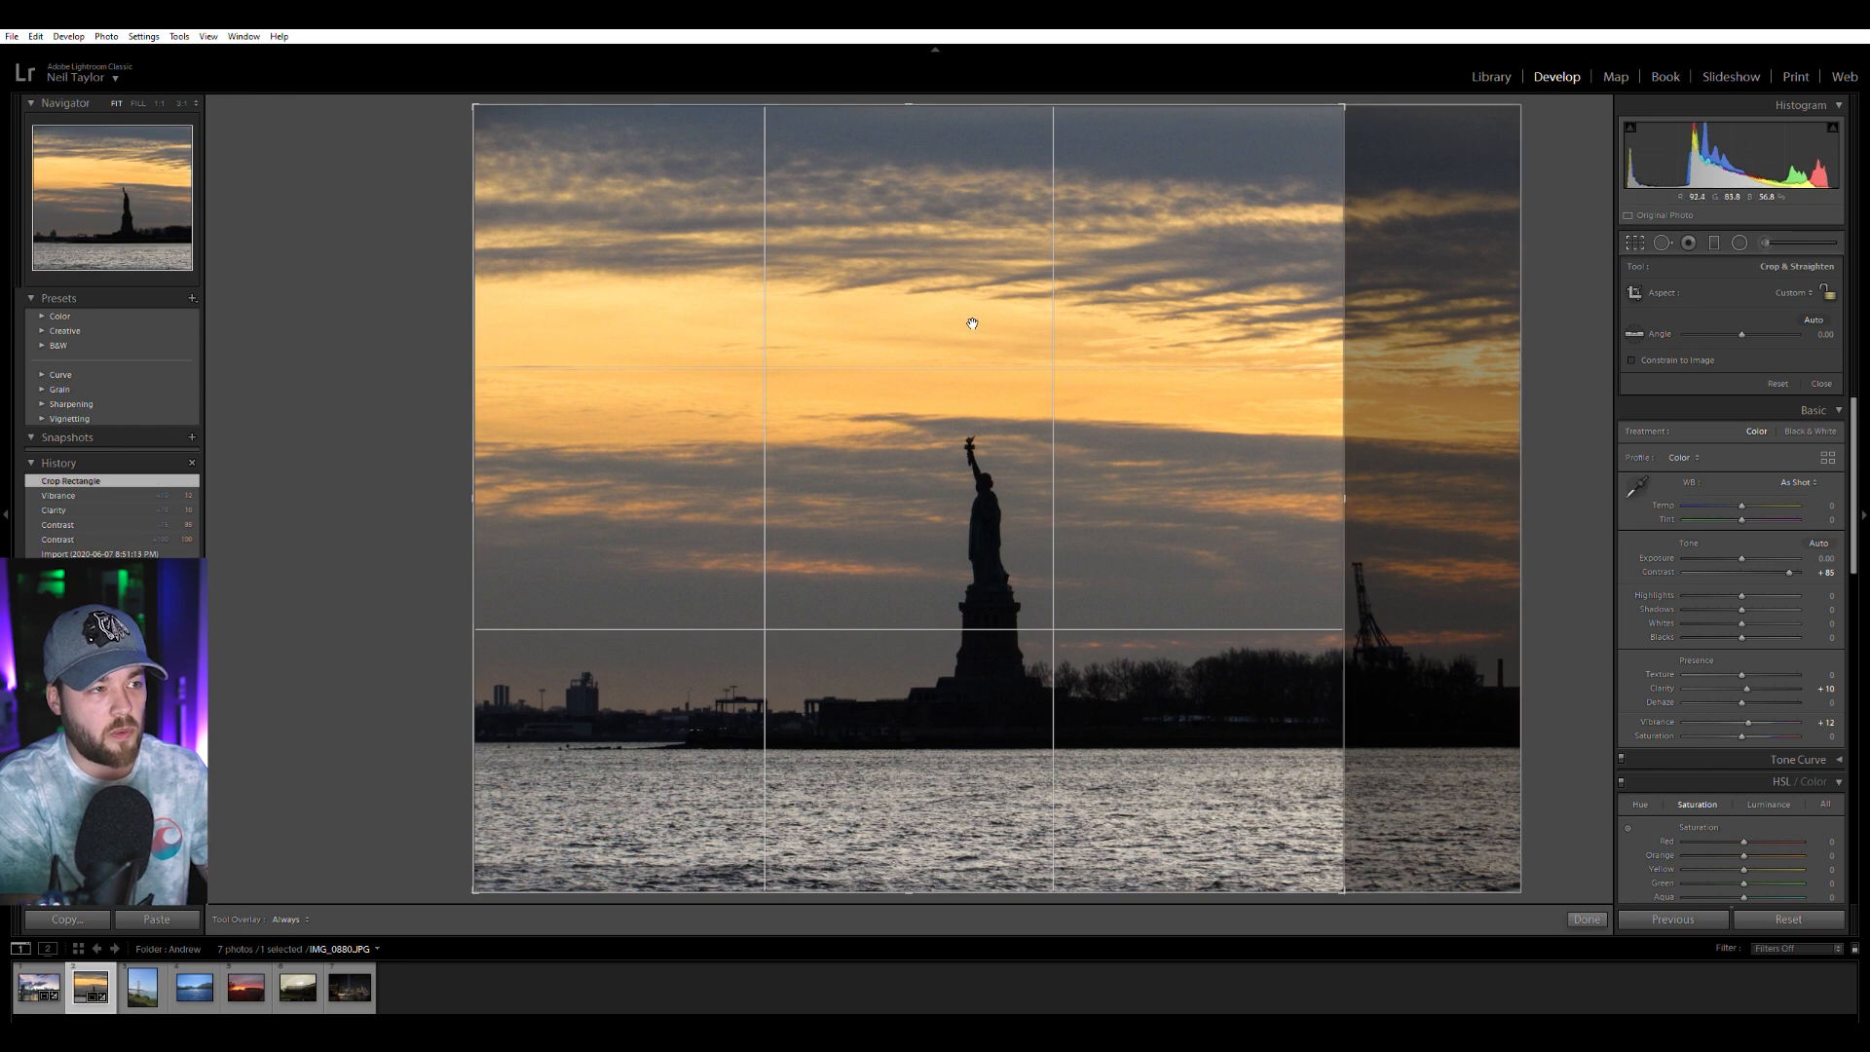
pyautogui.moveTo(905, 101); pyautogui.dragTo(879, 233)
pyautogui.moveTo(931, 763); pyautogui.dragTo(939, 729)
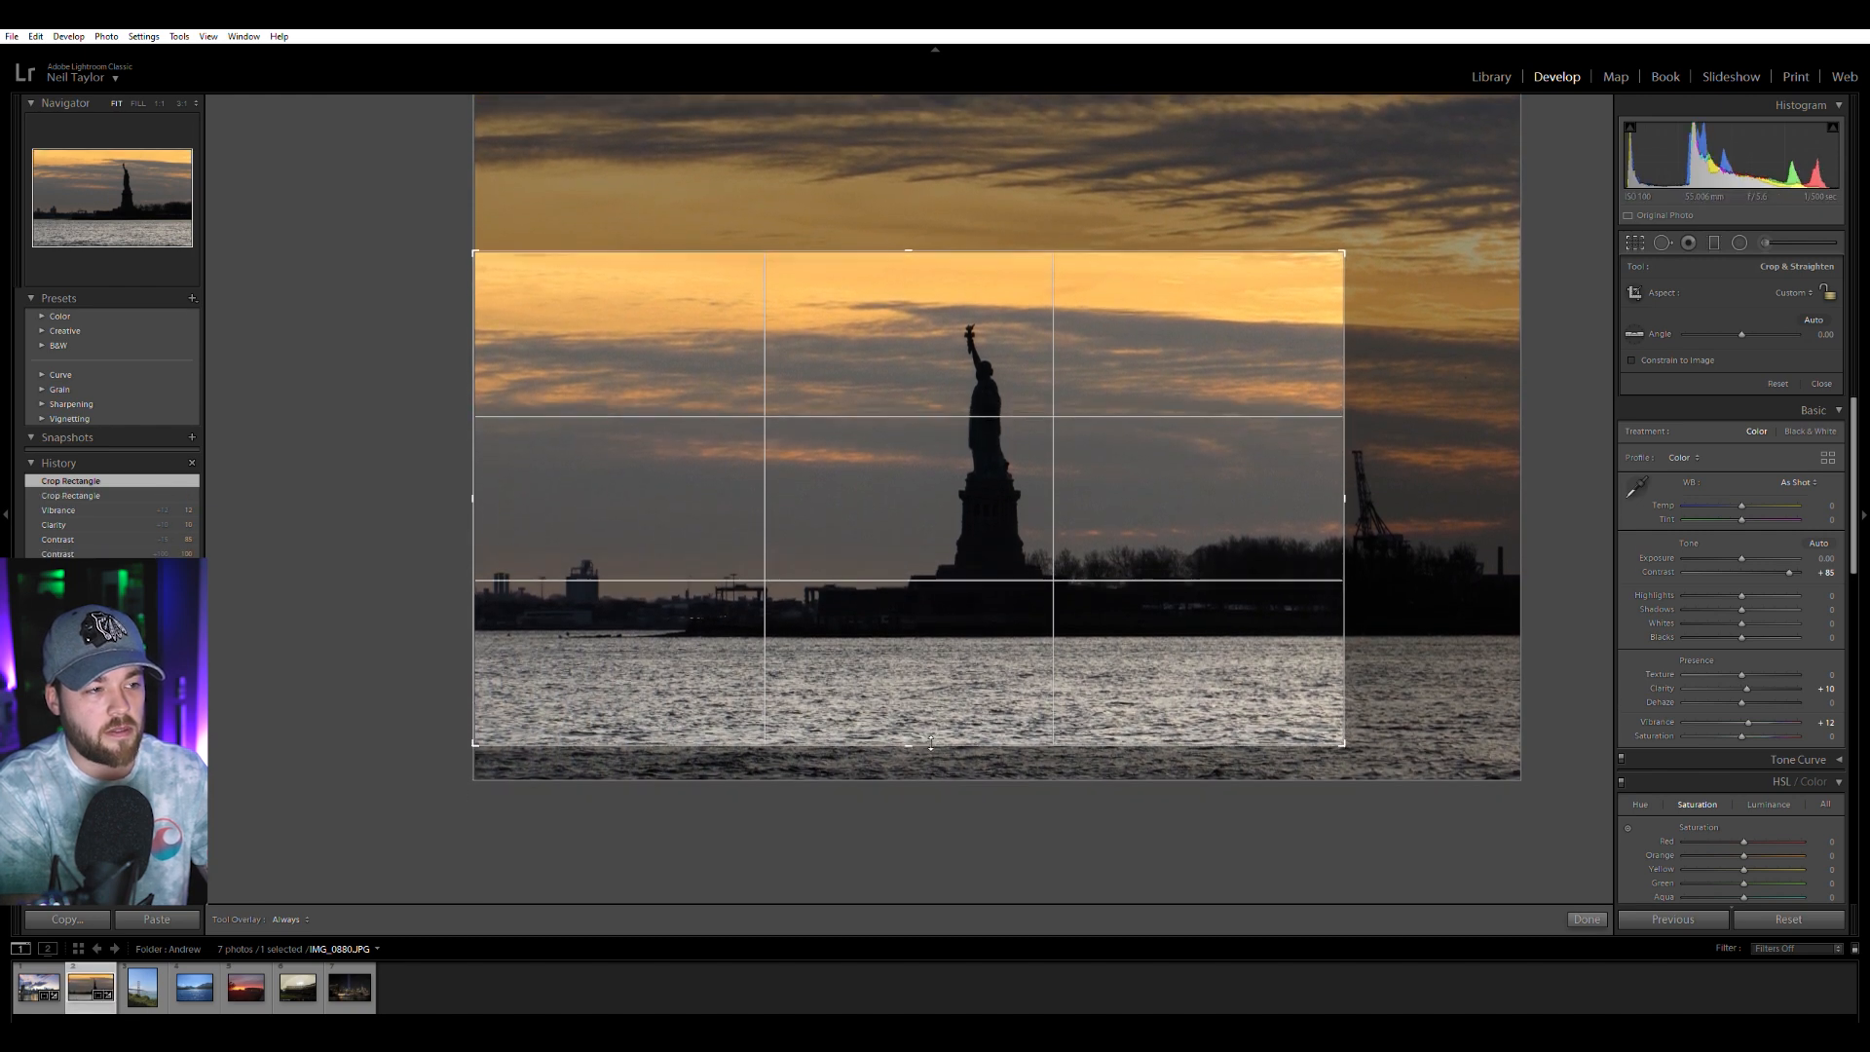
pyautogui.moveTo(1357, 497); pyautogui.dragTo(1313, 509)
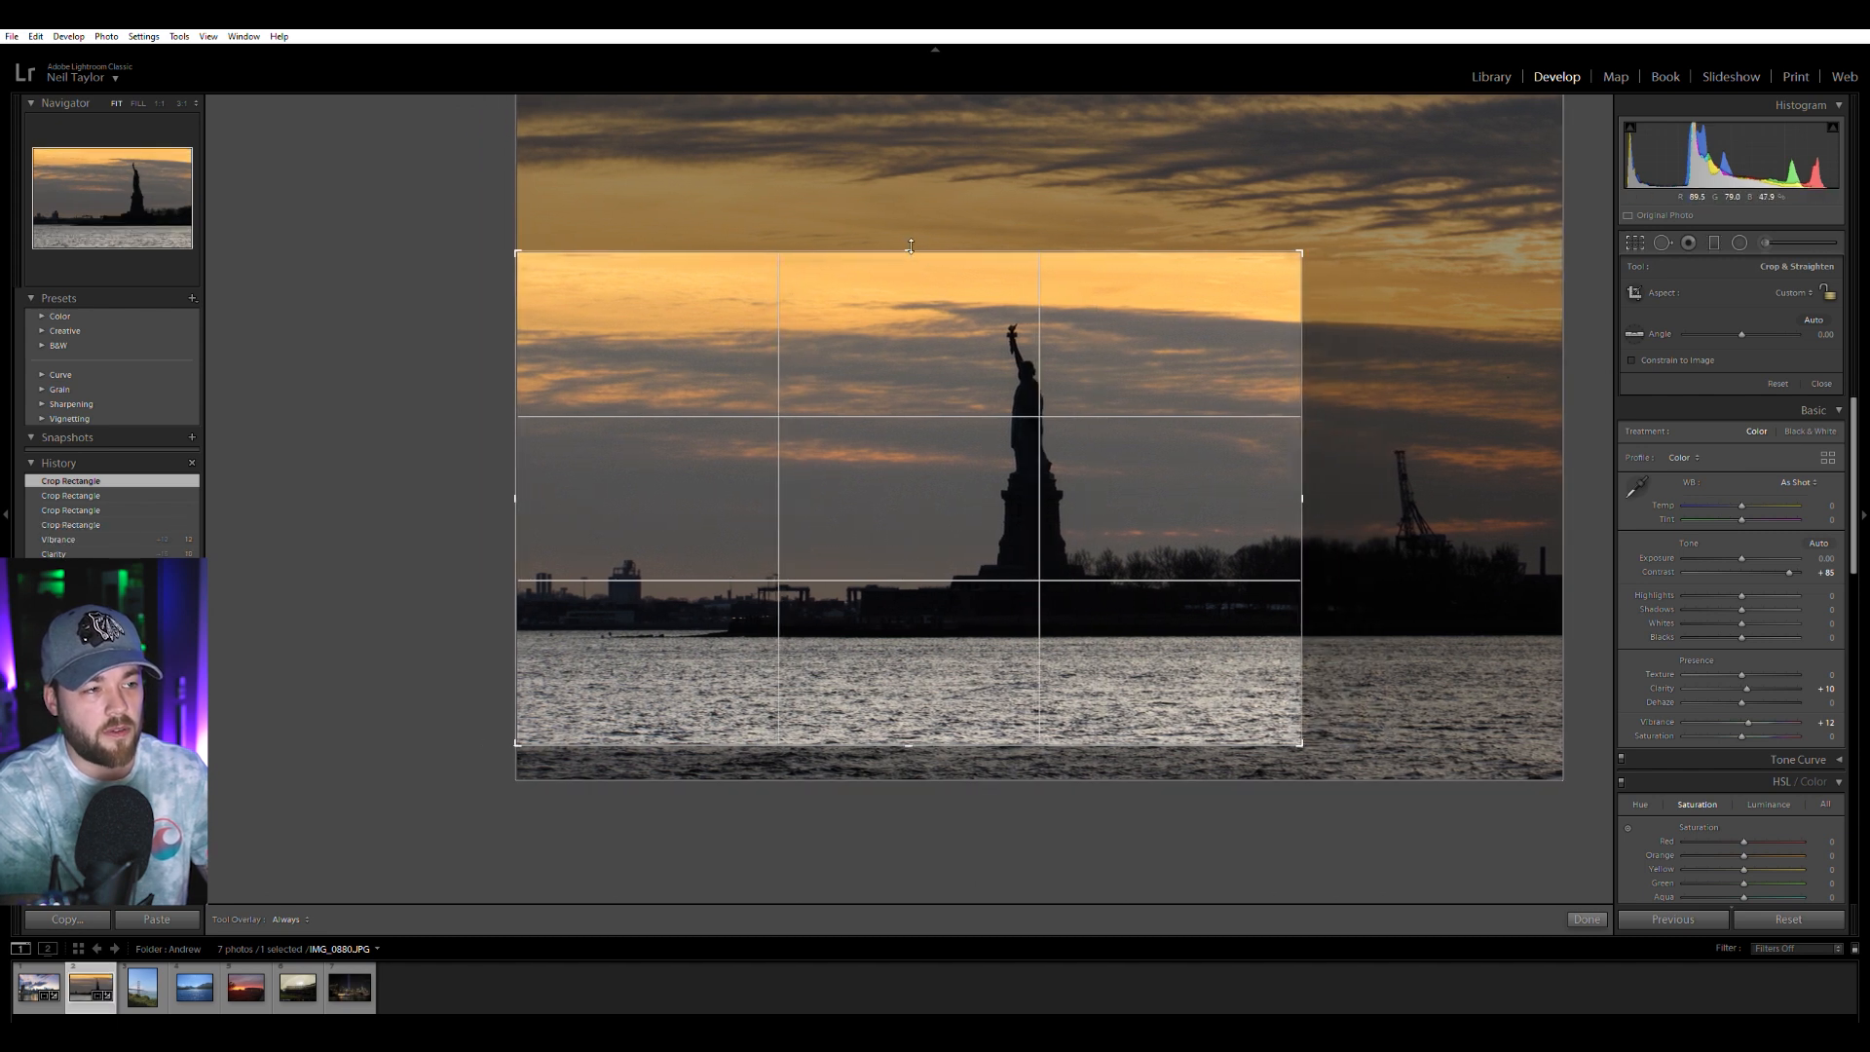
pyautogui.moveTo(911, 240); pyautogui.dragTo(911, 242)
pyautogui.press('Return')
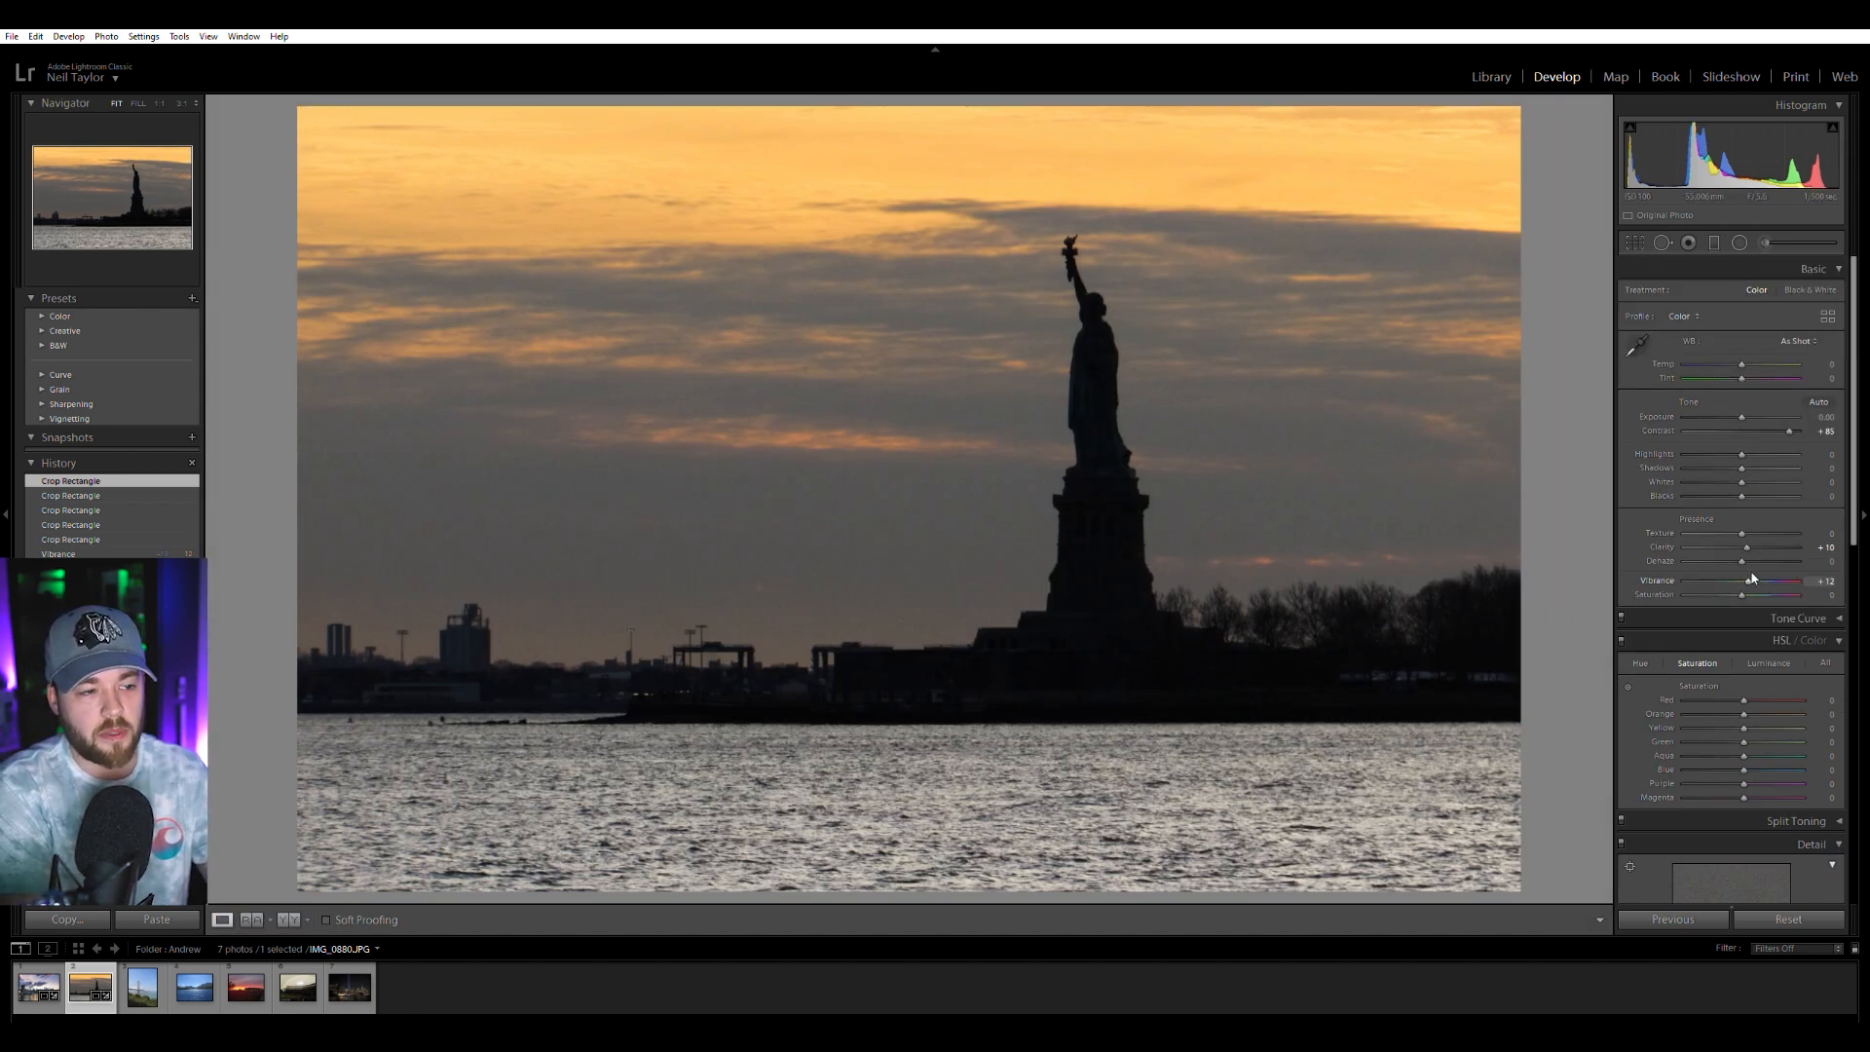
# Raise the cropped statue photo's vibrance a little, set its contrast to +90, and check the torch close up.
pyautogui.moveTo(1753, 577); pyautogui.dragTo(1759, 577)
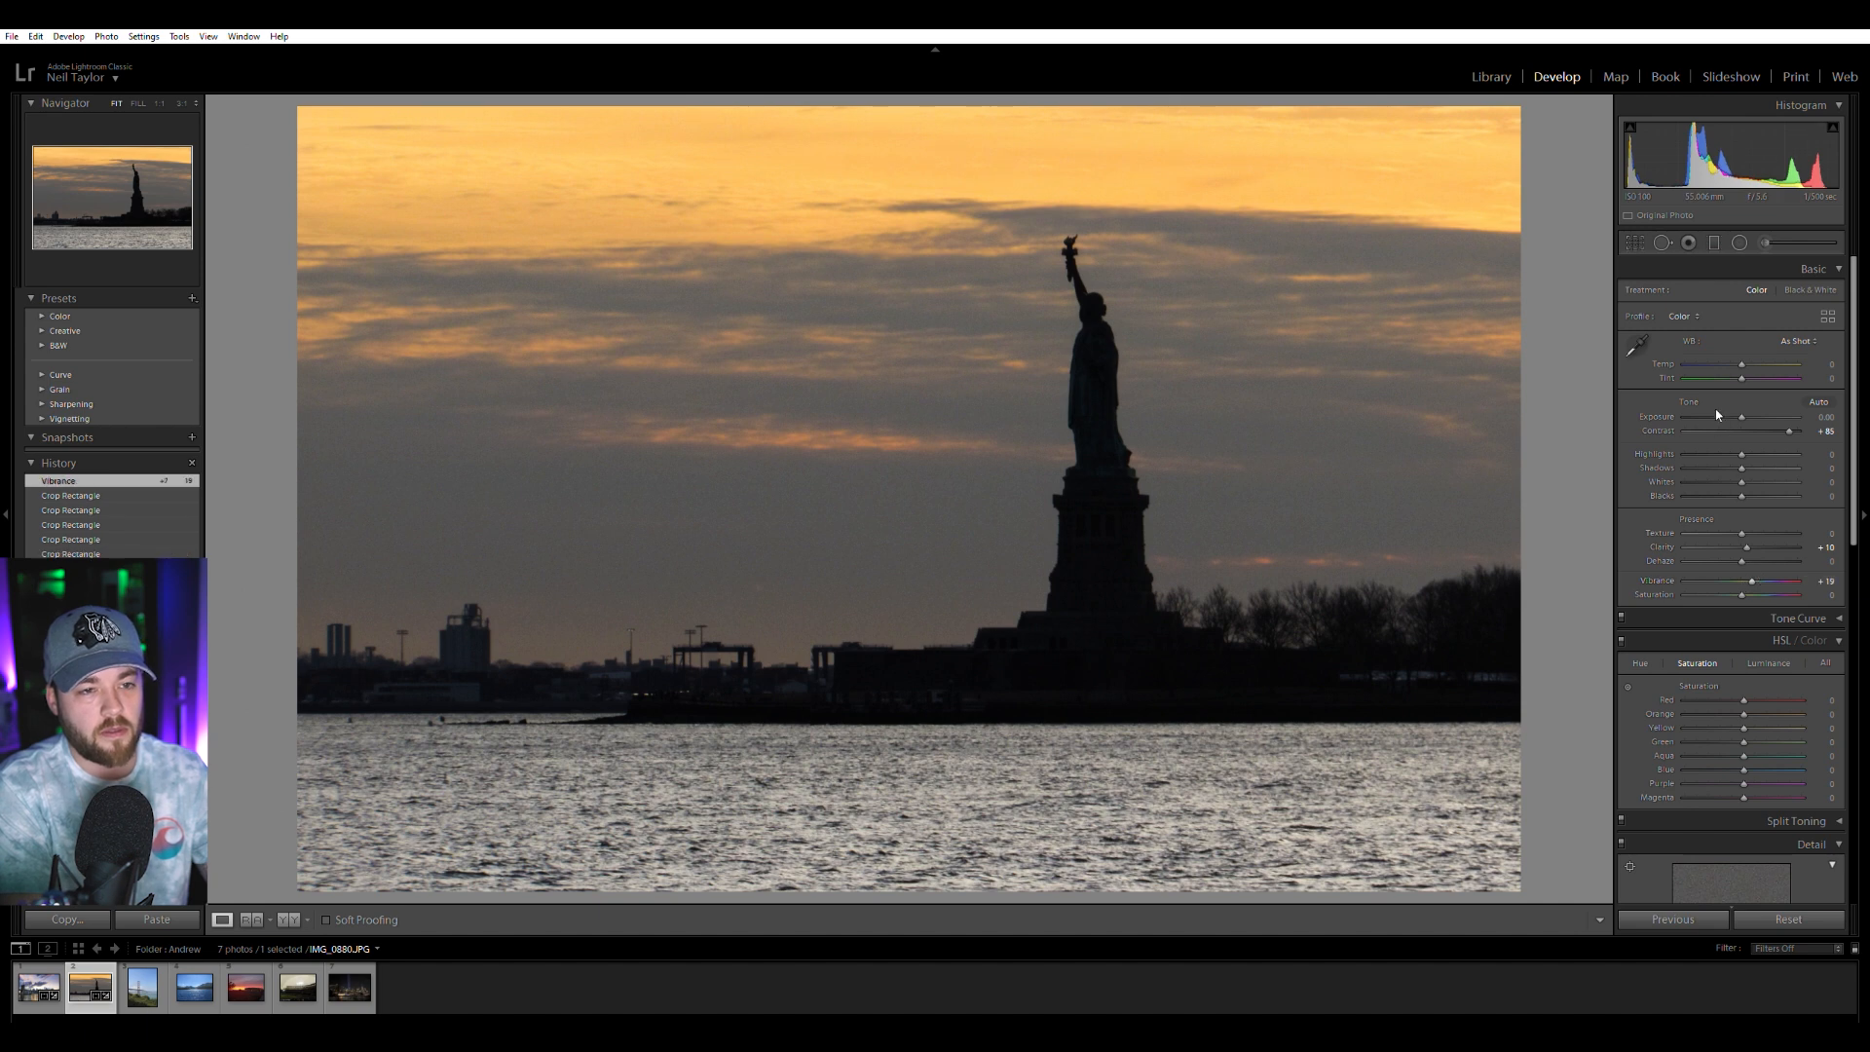
pyautogui.moveTo(1787, 428); pyautogui.dragTo(1791, 426)
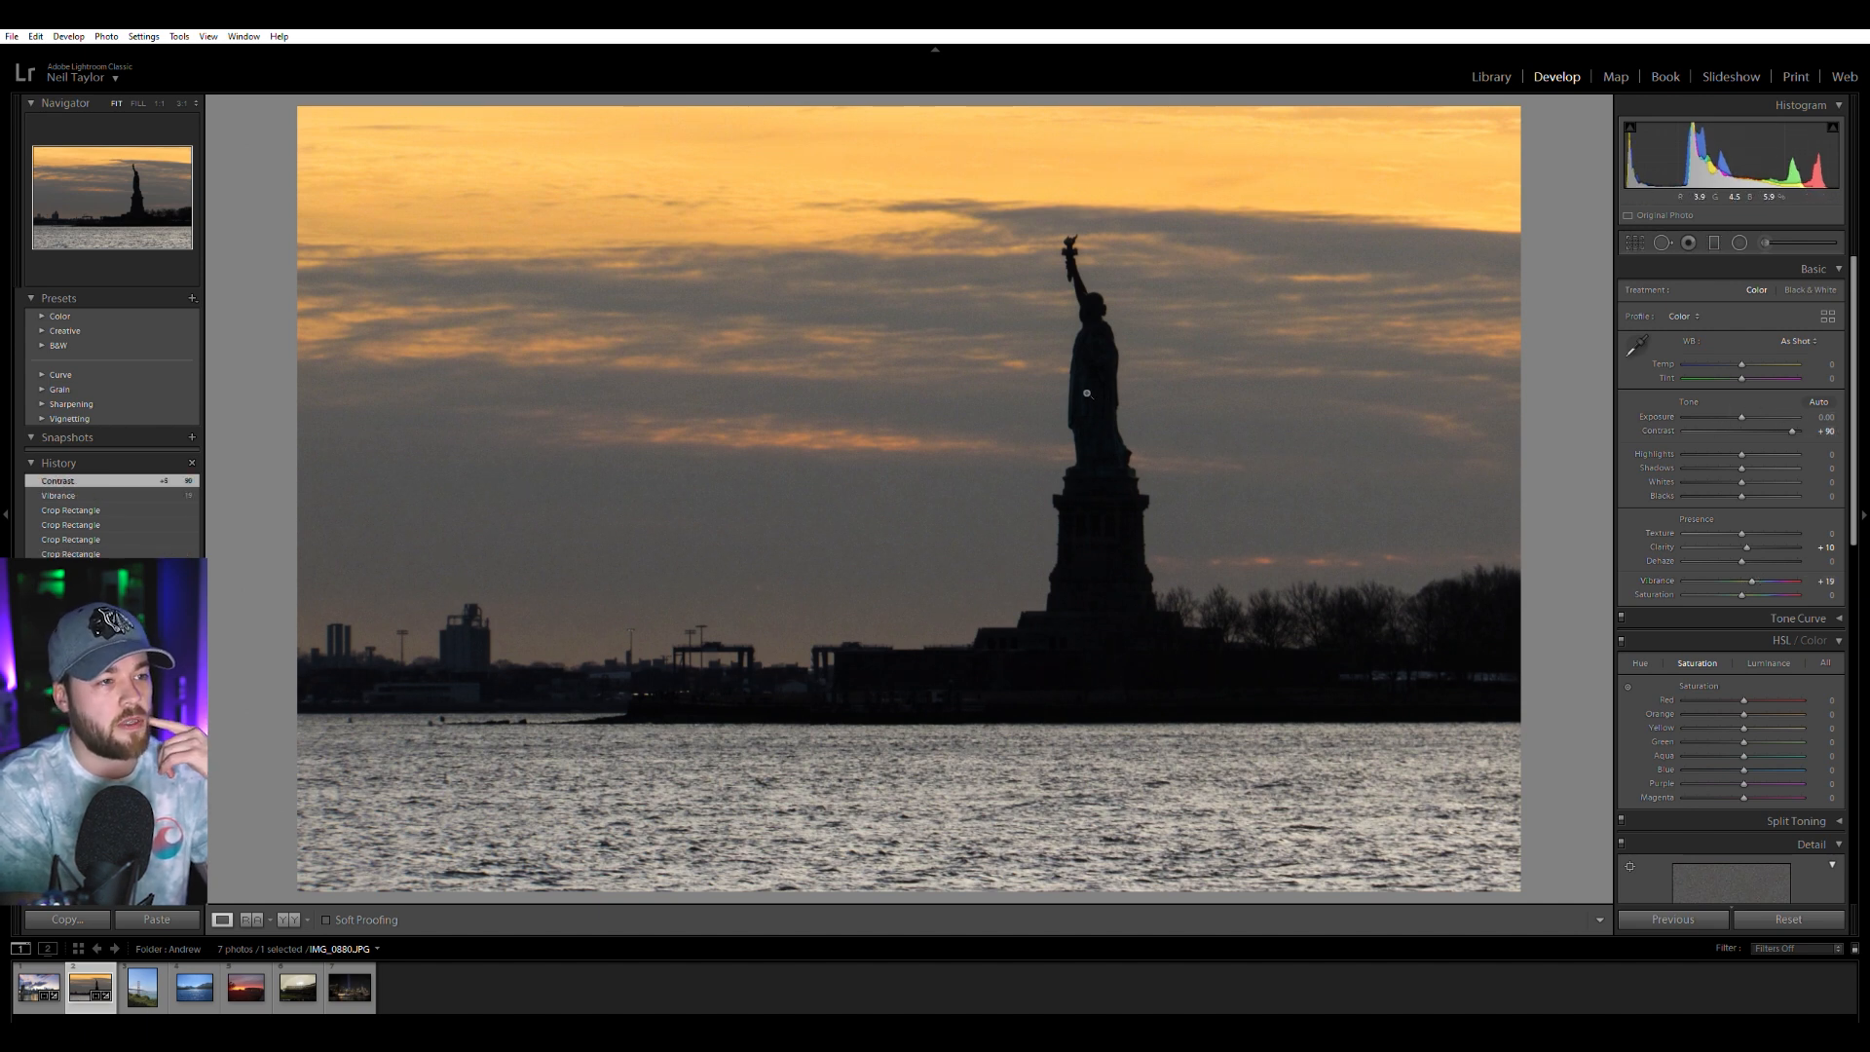
pyautogui.click(1078, 245)
pyautogui.click(1084, 268)
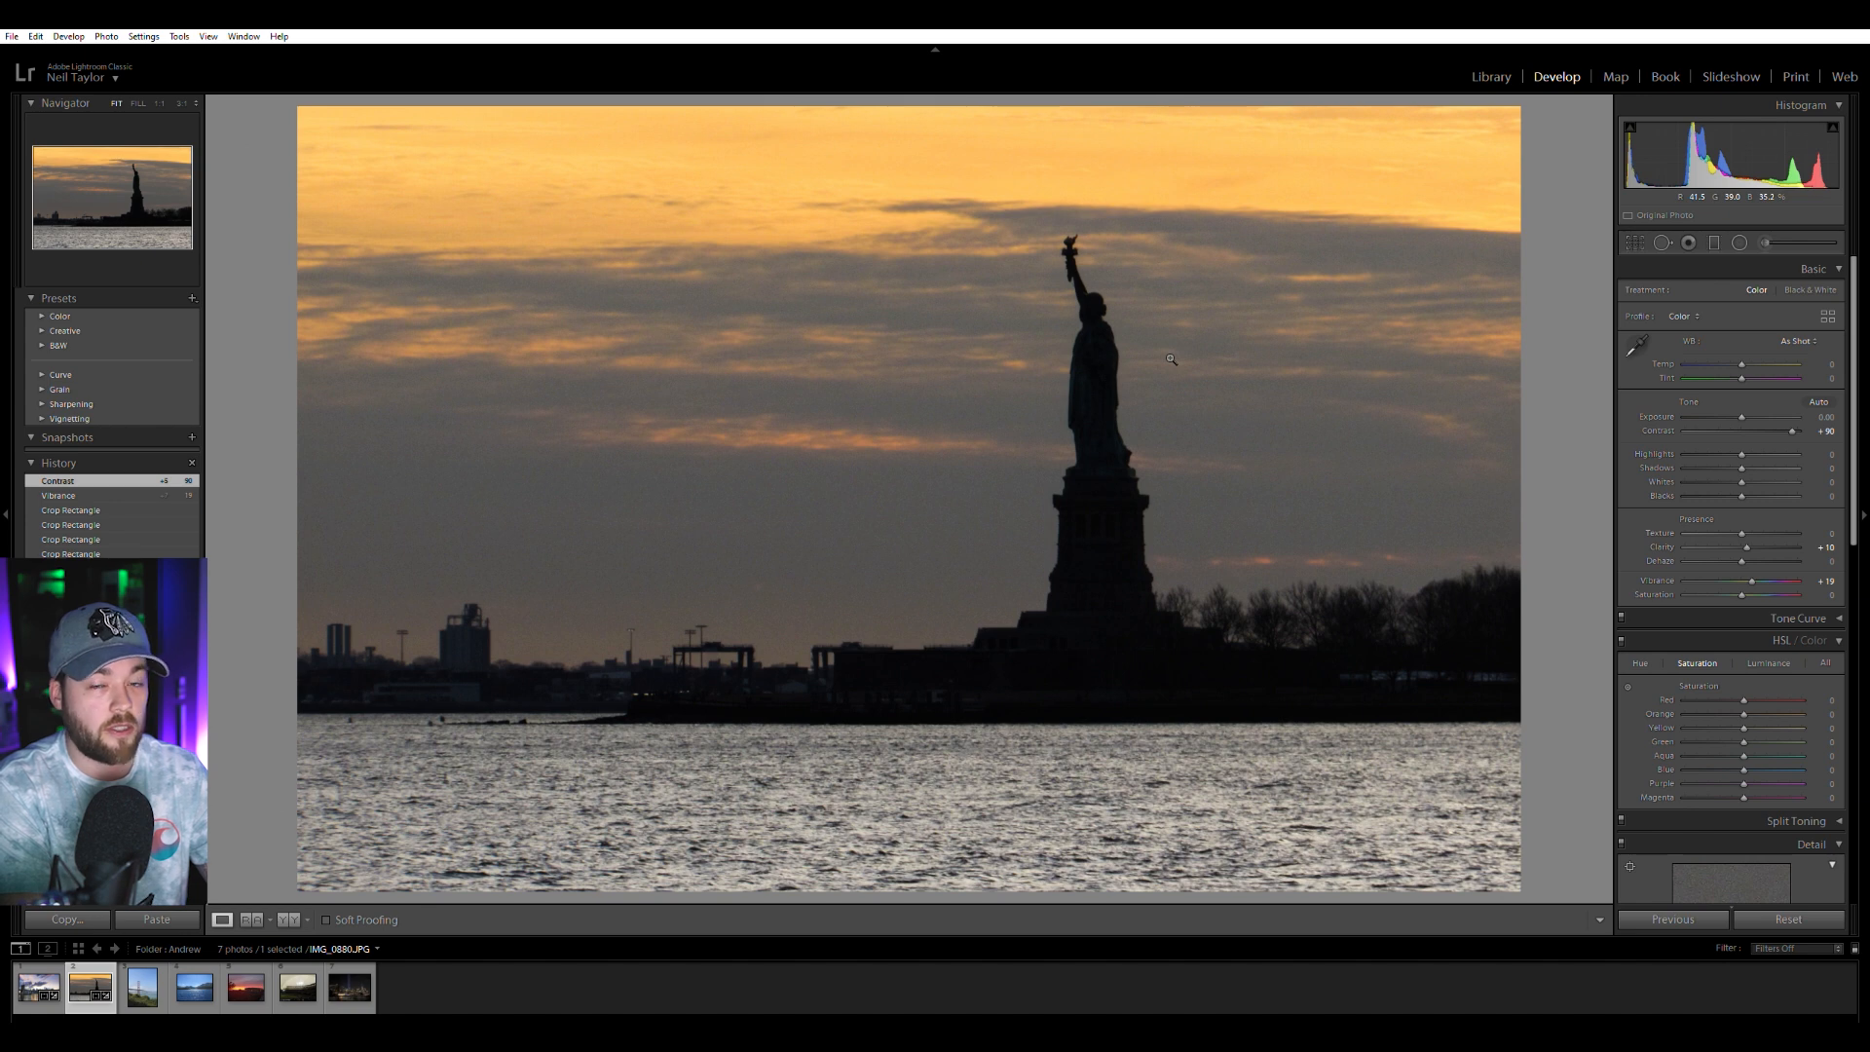
# Open the Golden Gate Bridge photo and crop off the branches at its top edge and a strip along its right side.
pyautogui.press('Right')
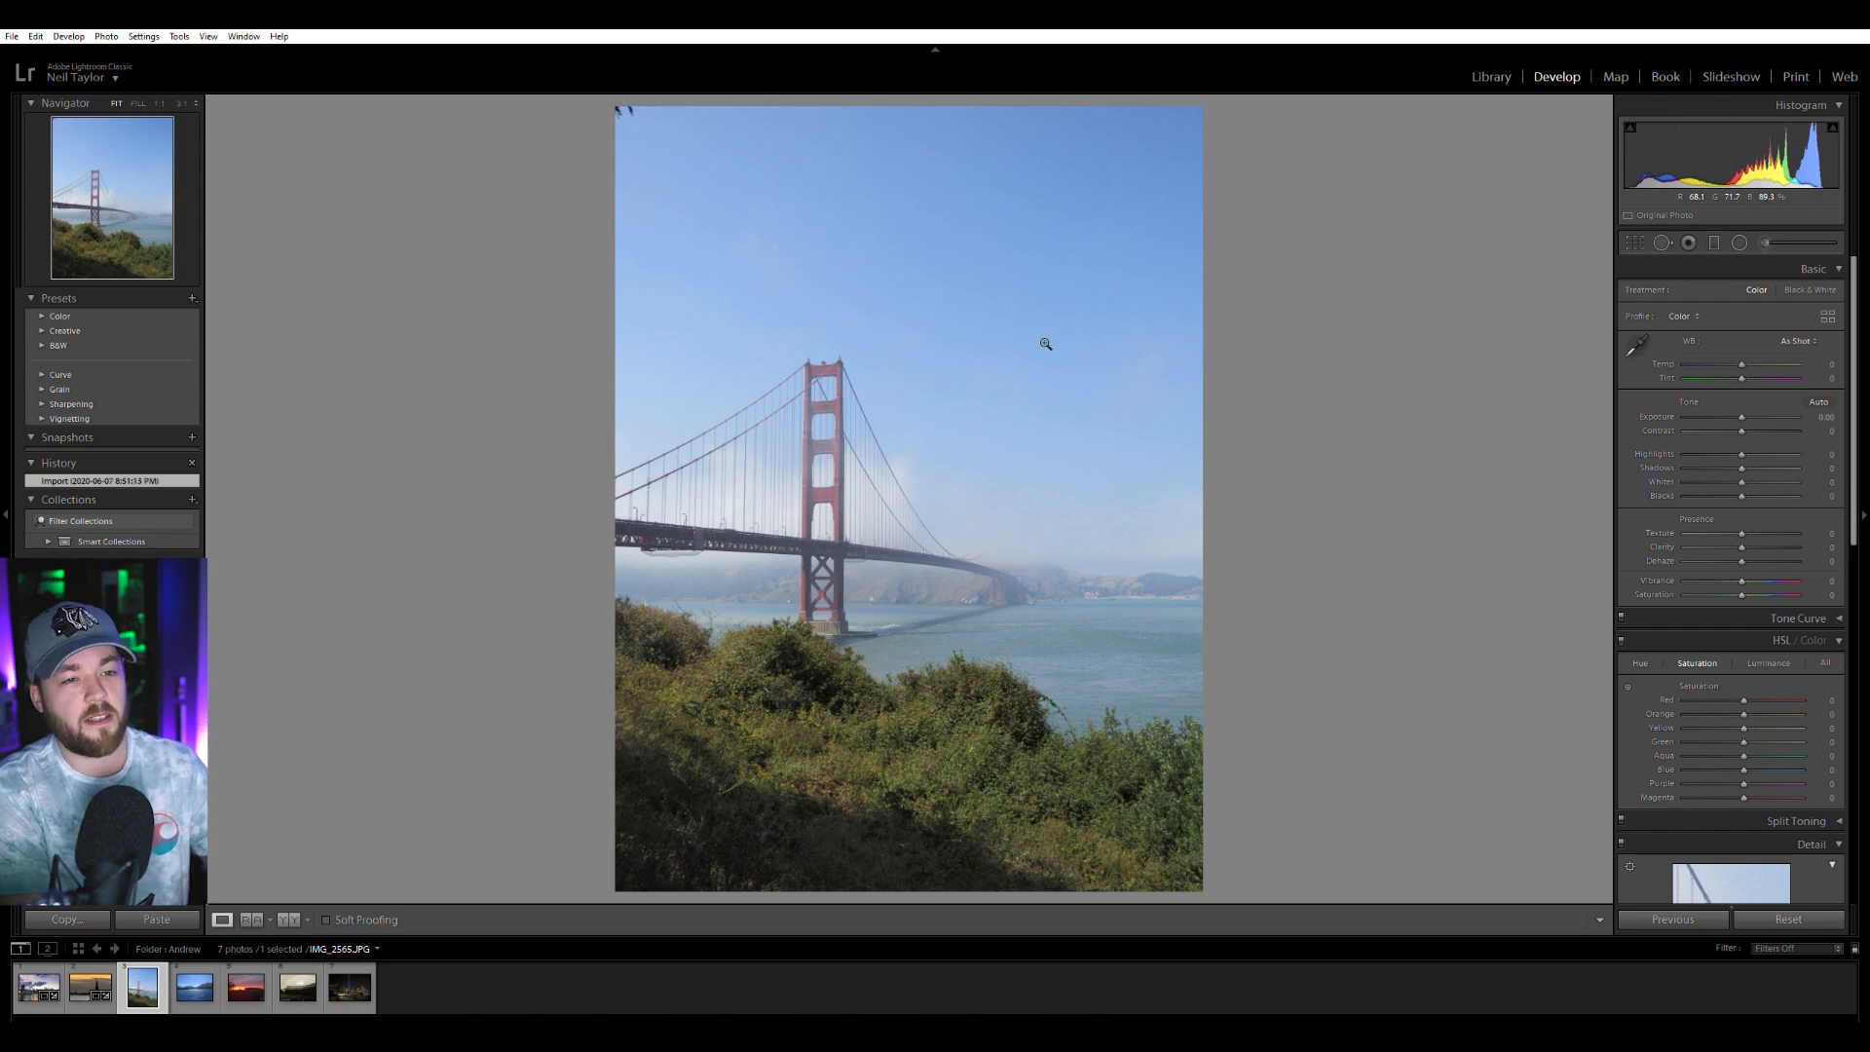
pyautogui.click(624, 115)
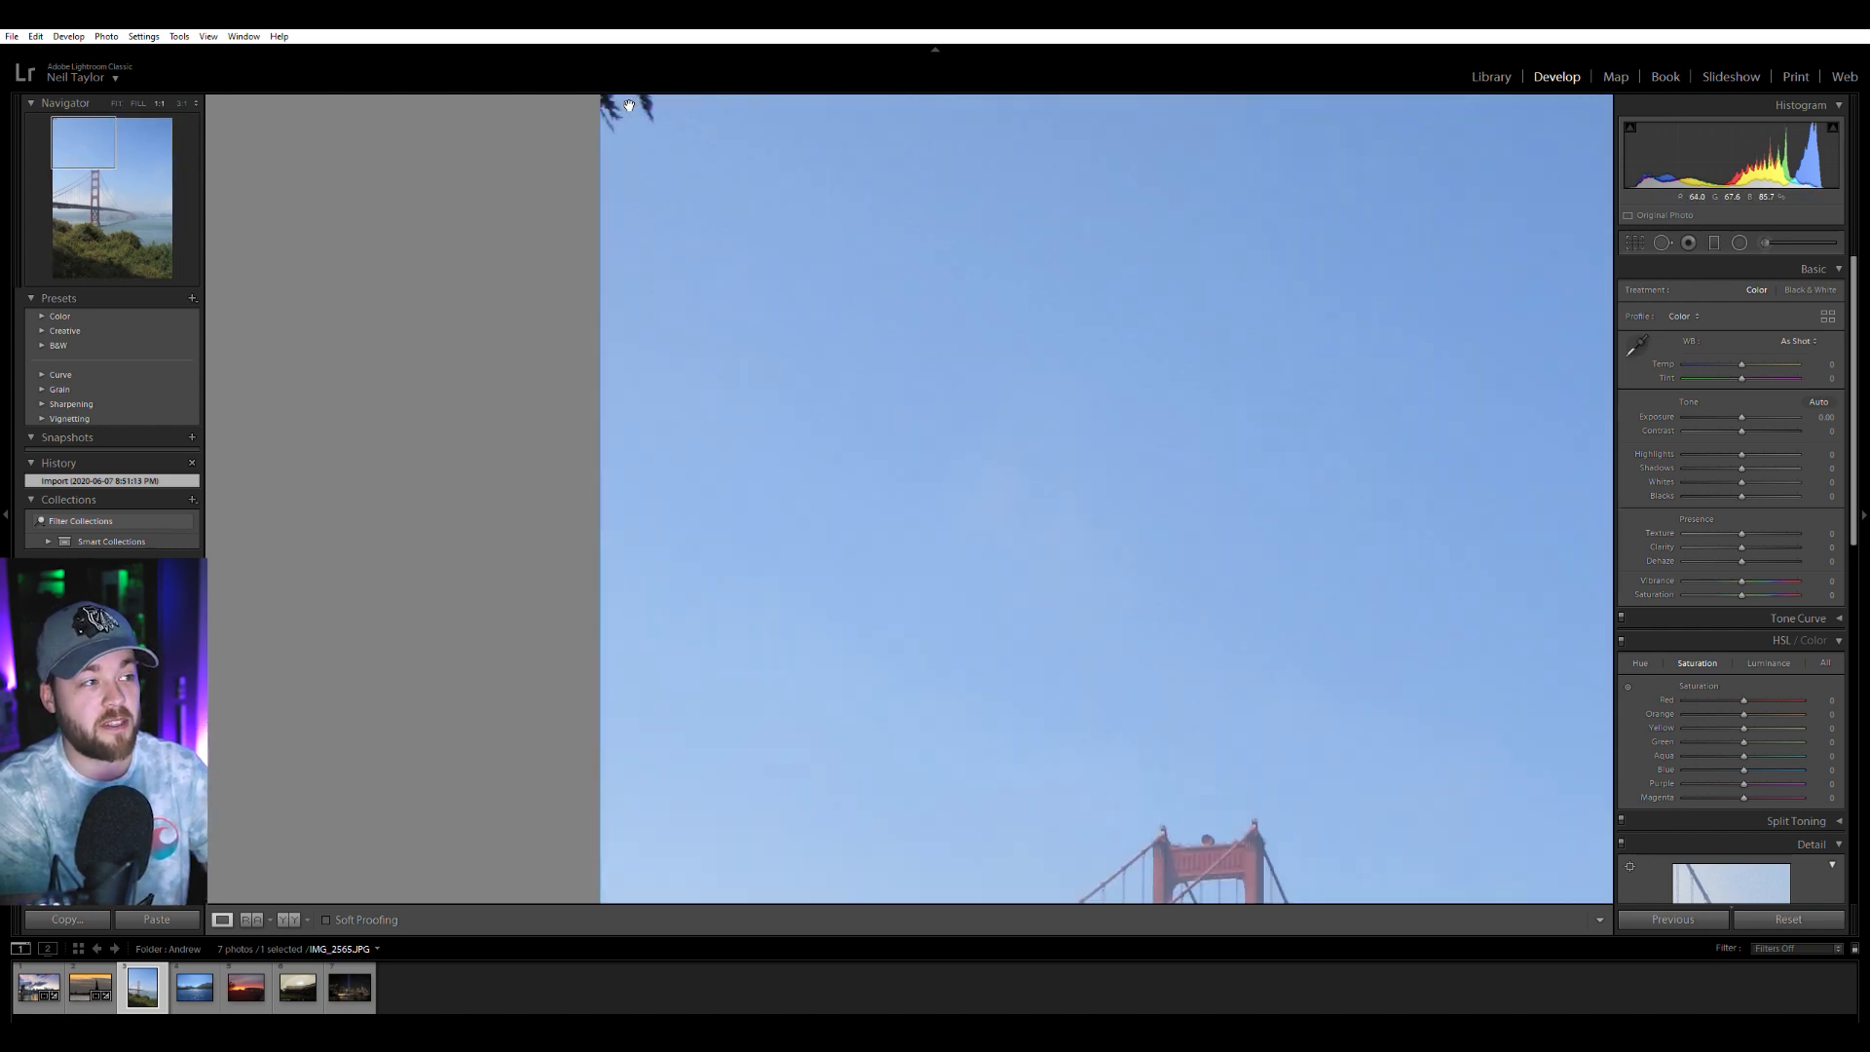
pyautogui.moveTo(718, 156); pyautogui.dragTo(816, 297)
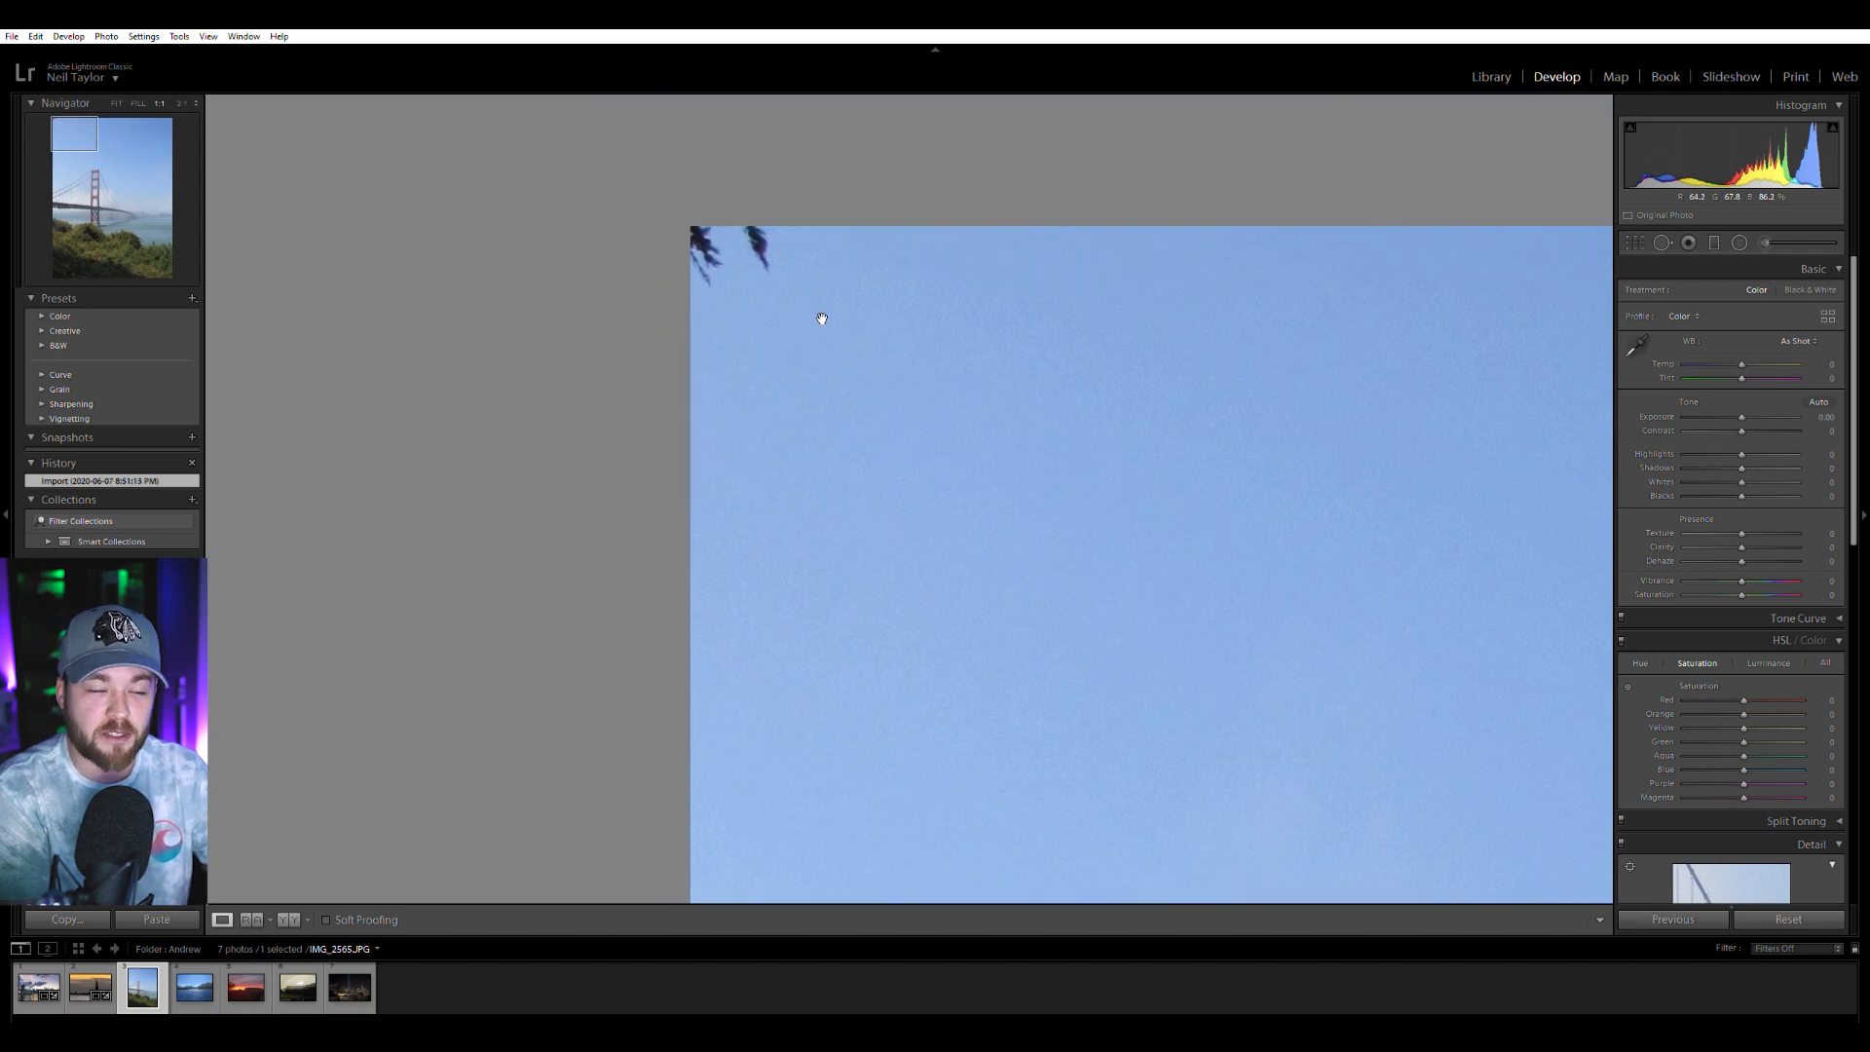
pyautogui.click(959, 339)
pyautogui.press('r')
pyautogui.moveTo(920, 107); pyautogui.dragTo(921, 122)
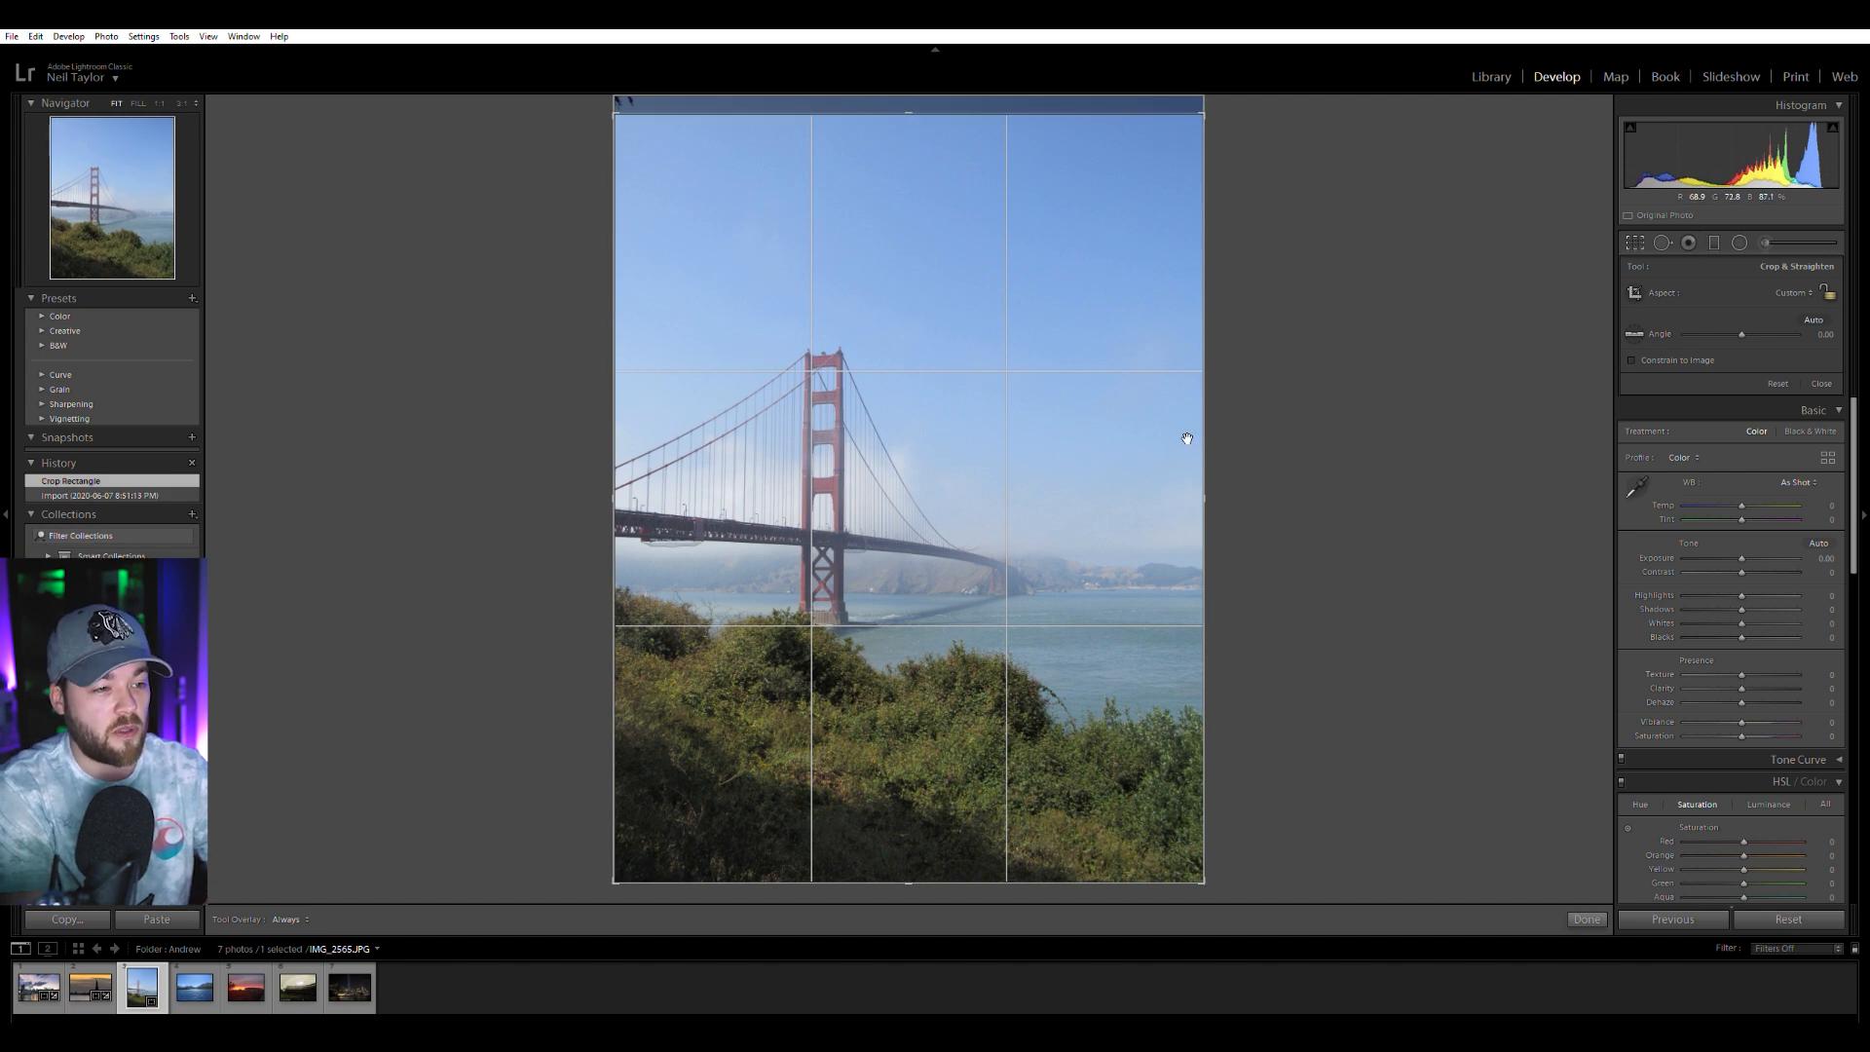
pyautogui.moveTo(1211, 489); pyautogui.dragTo(1162, 521)
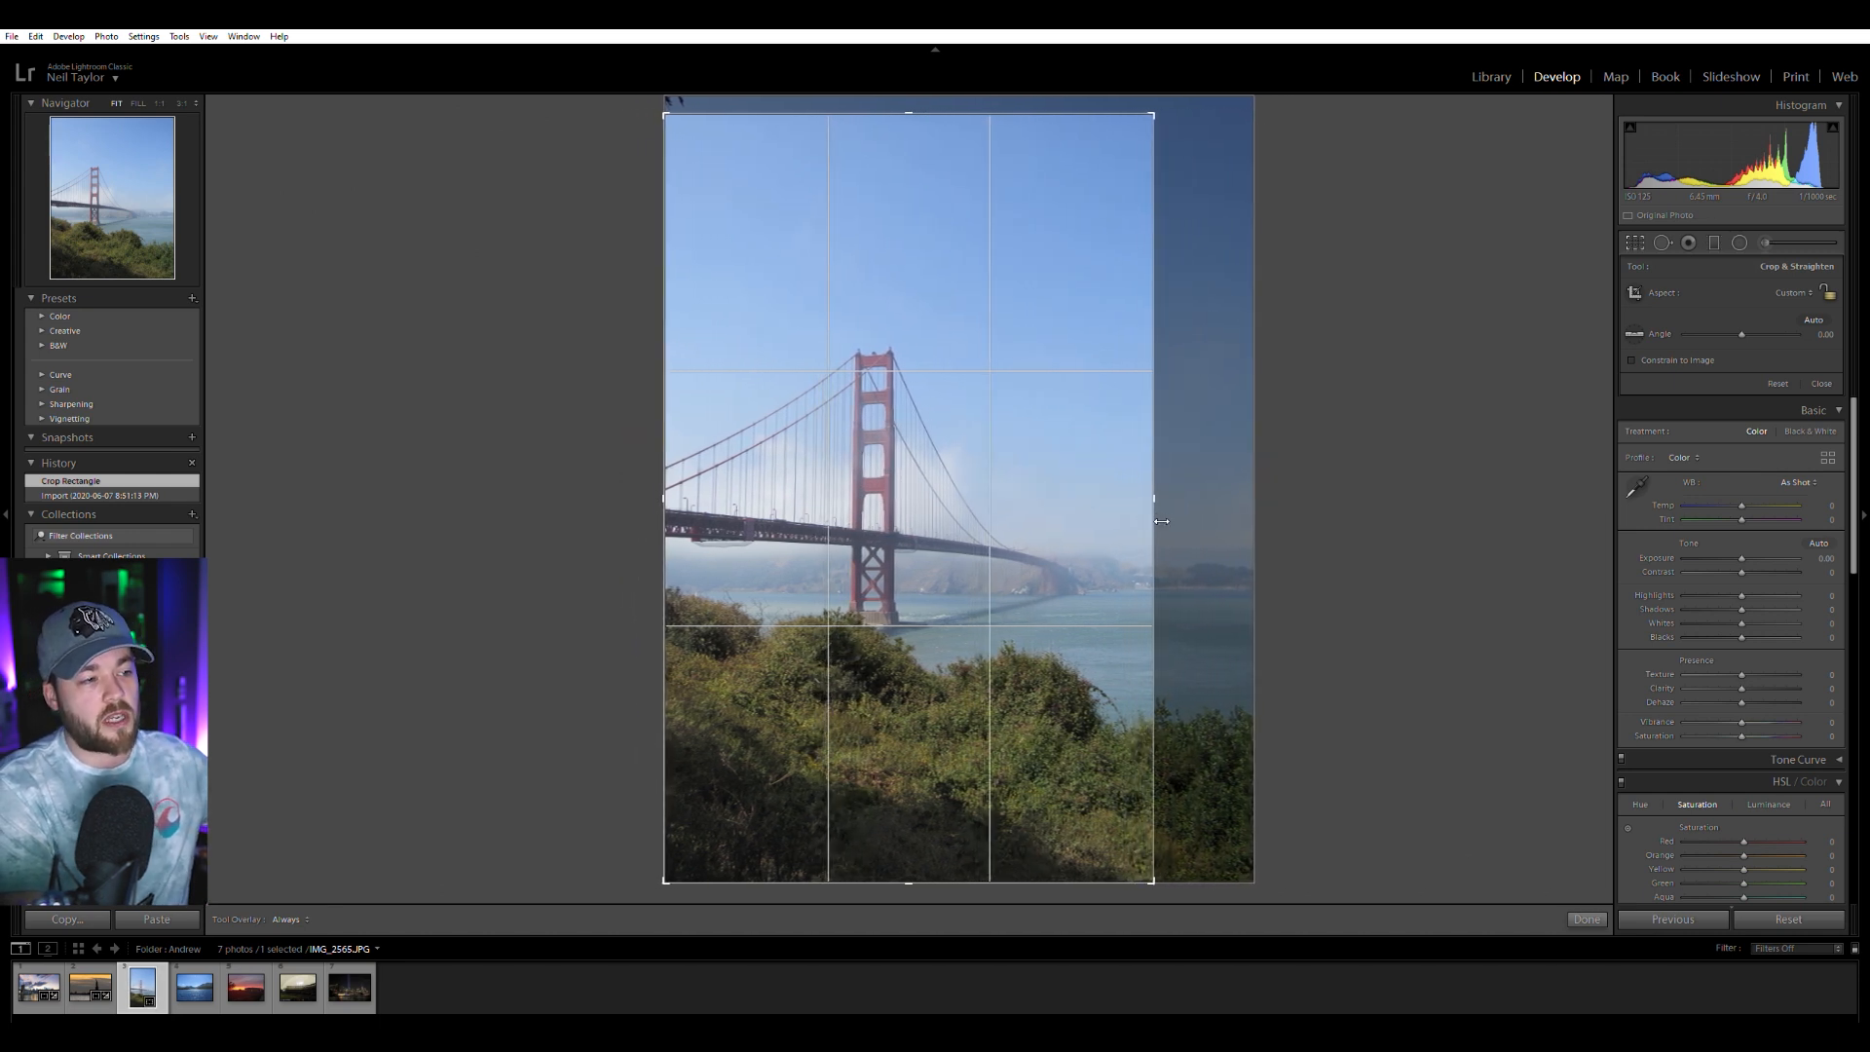
pyautogui.moveTo(1162, 521); pyautogui.dragTo(1151, 525)
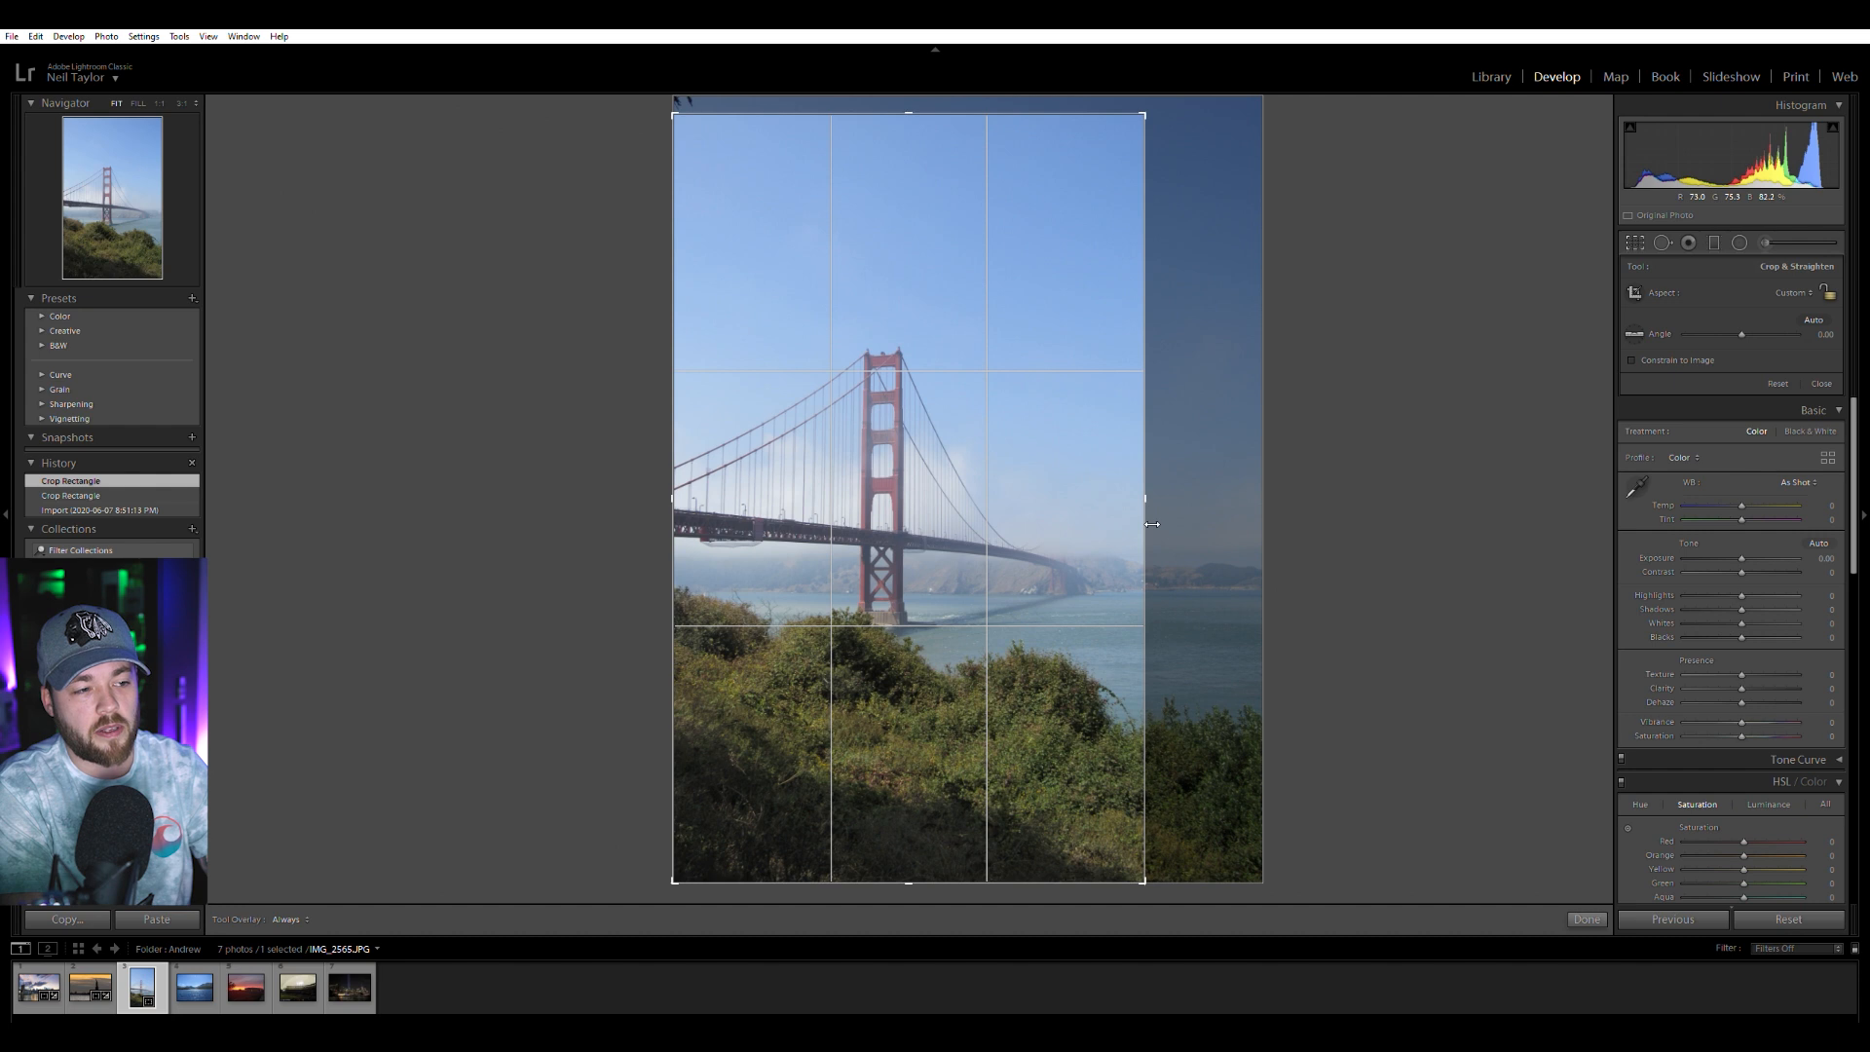
# Crop away much of the sky above the bridge tower and some of the dark bushes below, and apply the crop.
pyautogui.moveTo(916, 114); pyautogui.dragTo(916, 210)
pyautogui.moveTo(910, 782); pyautogui.dragTo(974, 752)
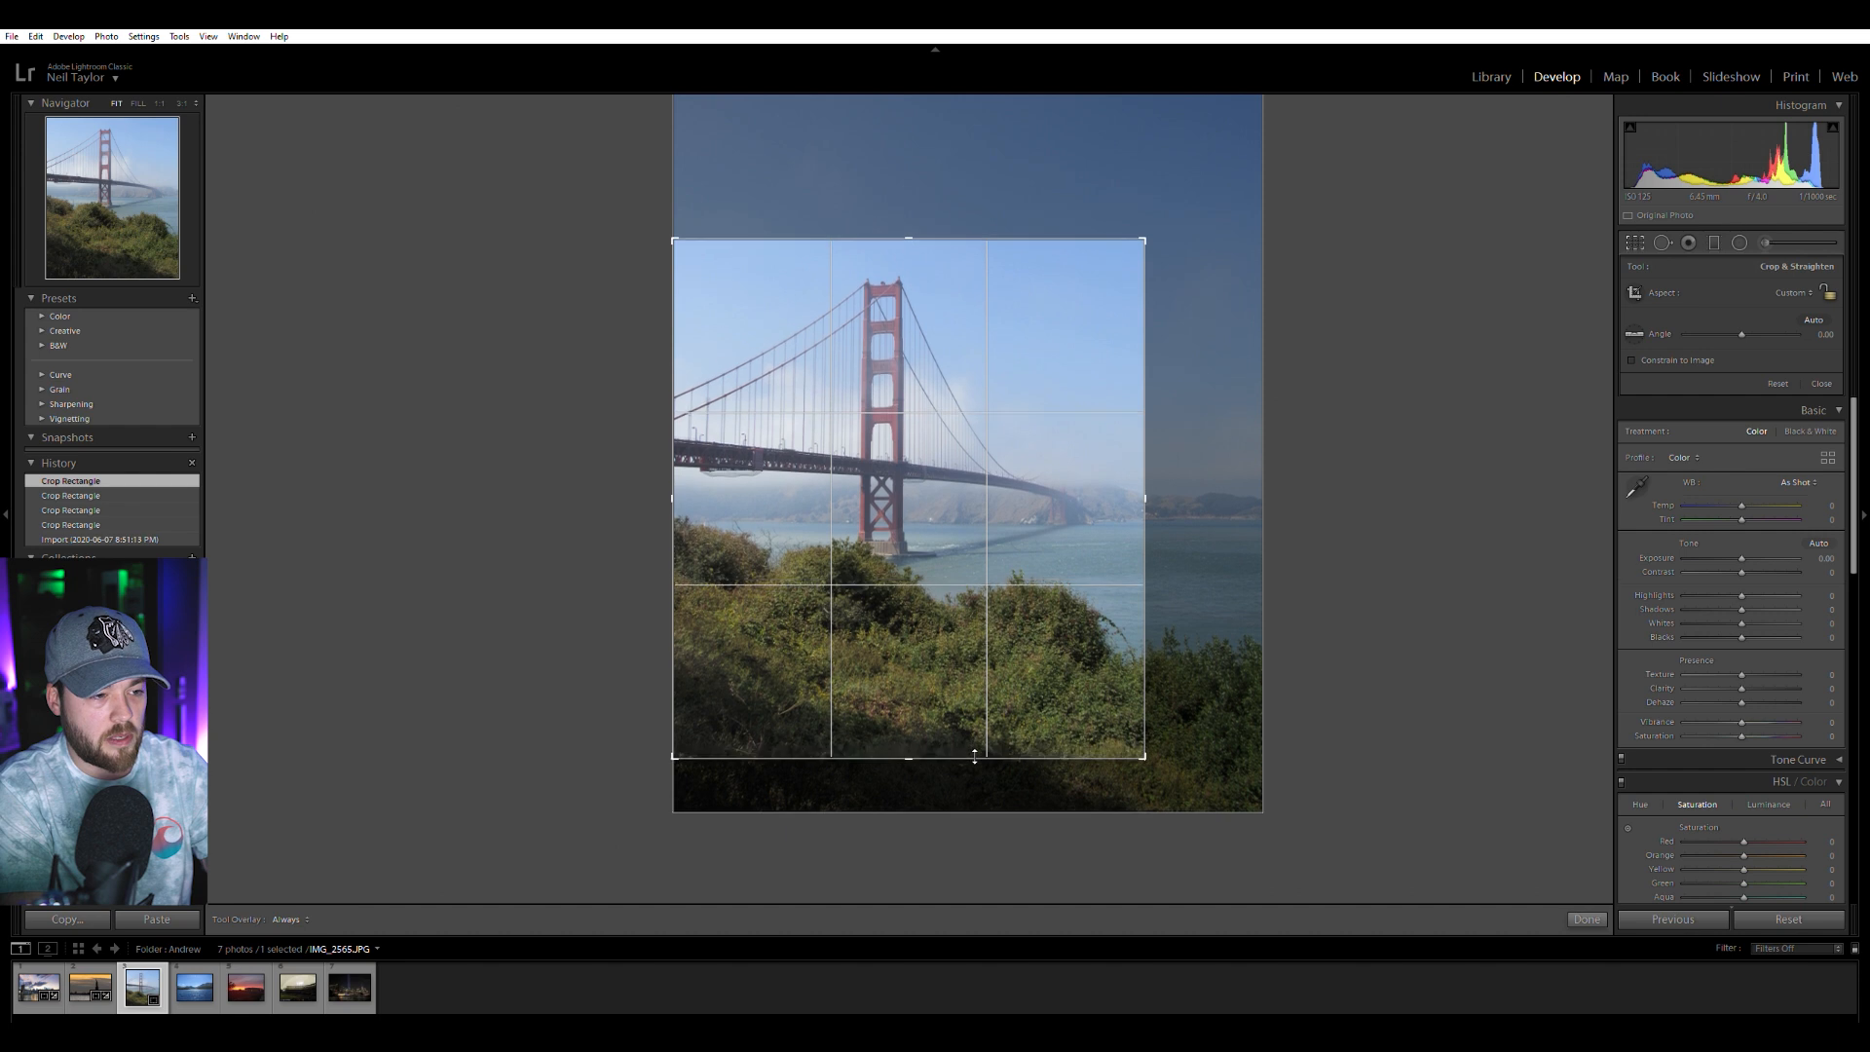
pyautogui.moveTo(919, 228); pyautogui.dragTo(924, 207)
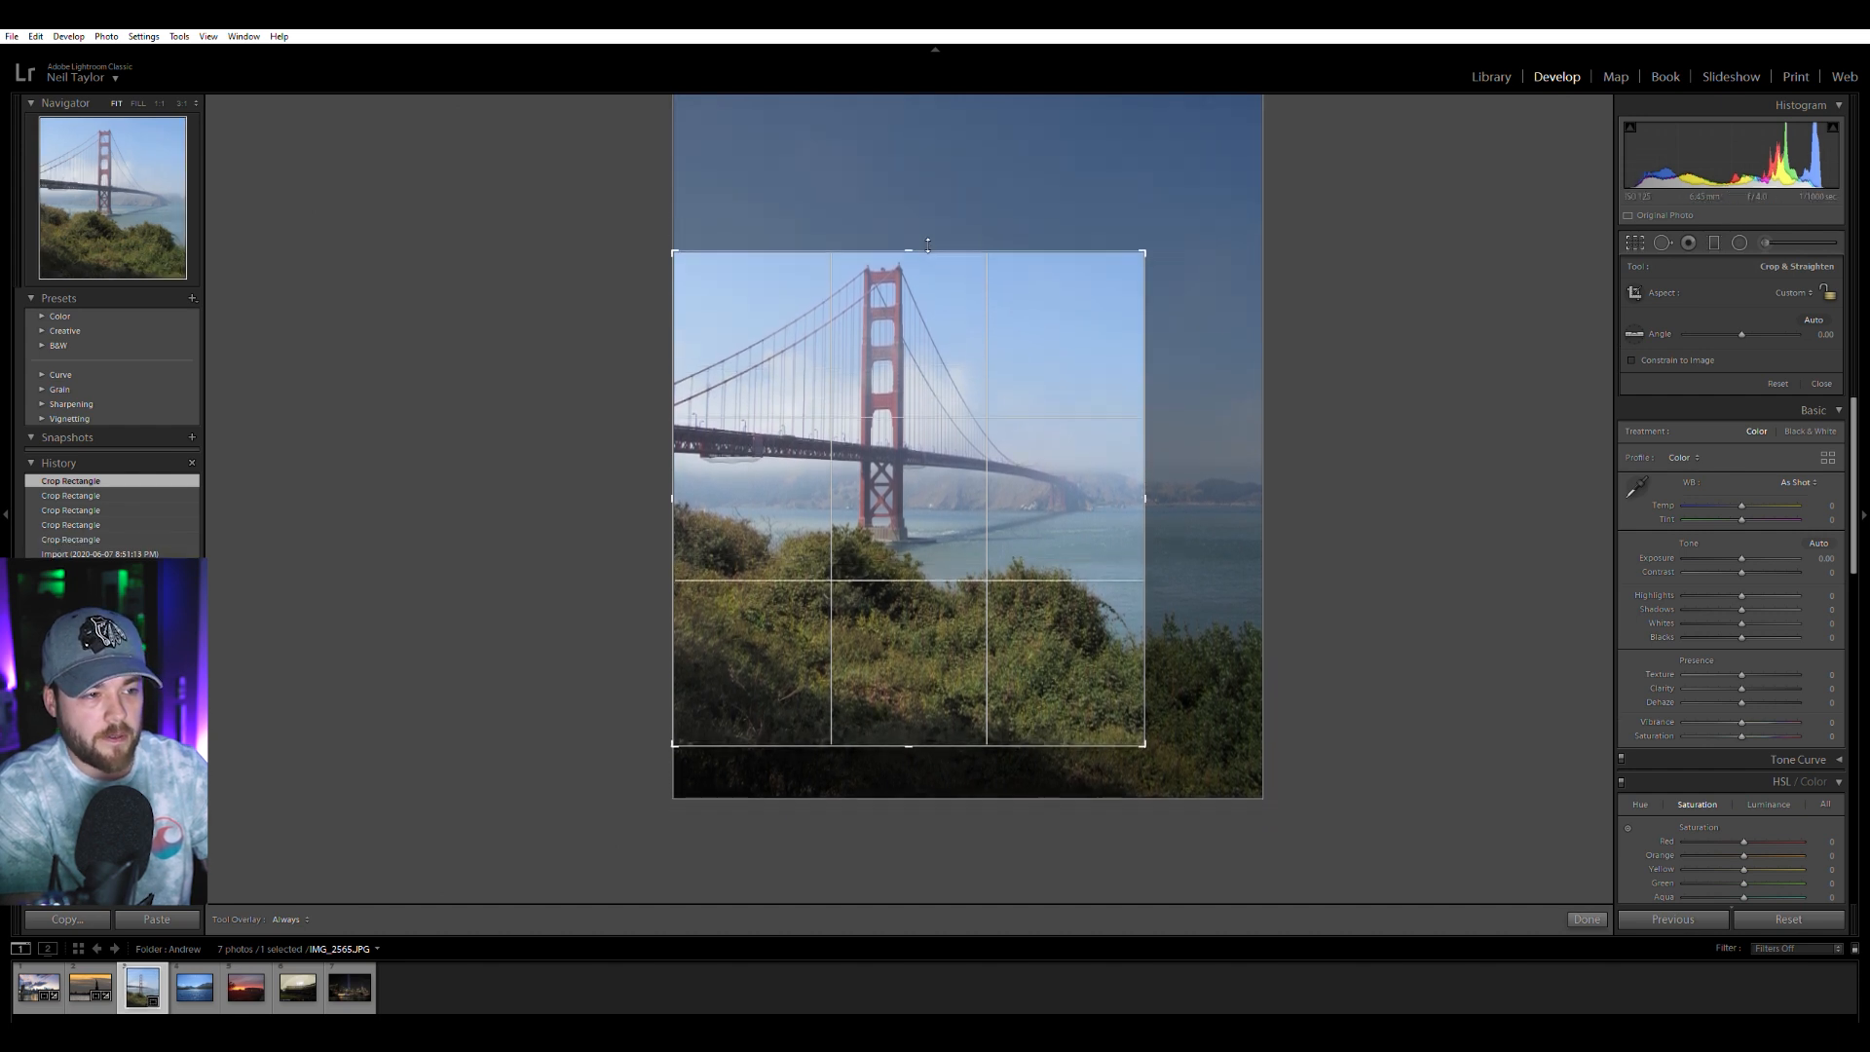
pyautogui.moveTo(925, 756); pyautogui.dragTo(925, 809)
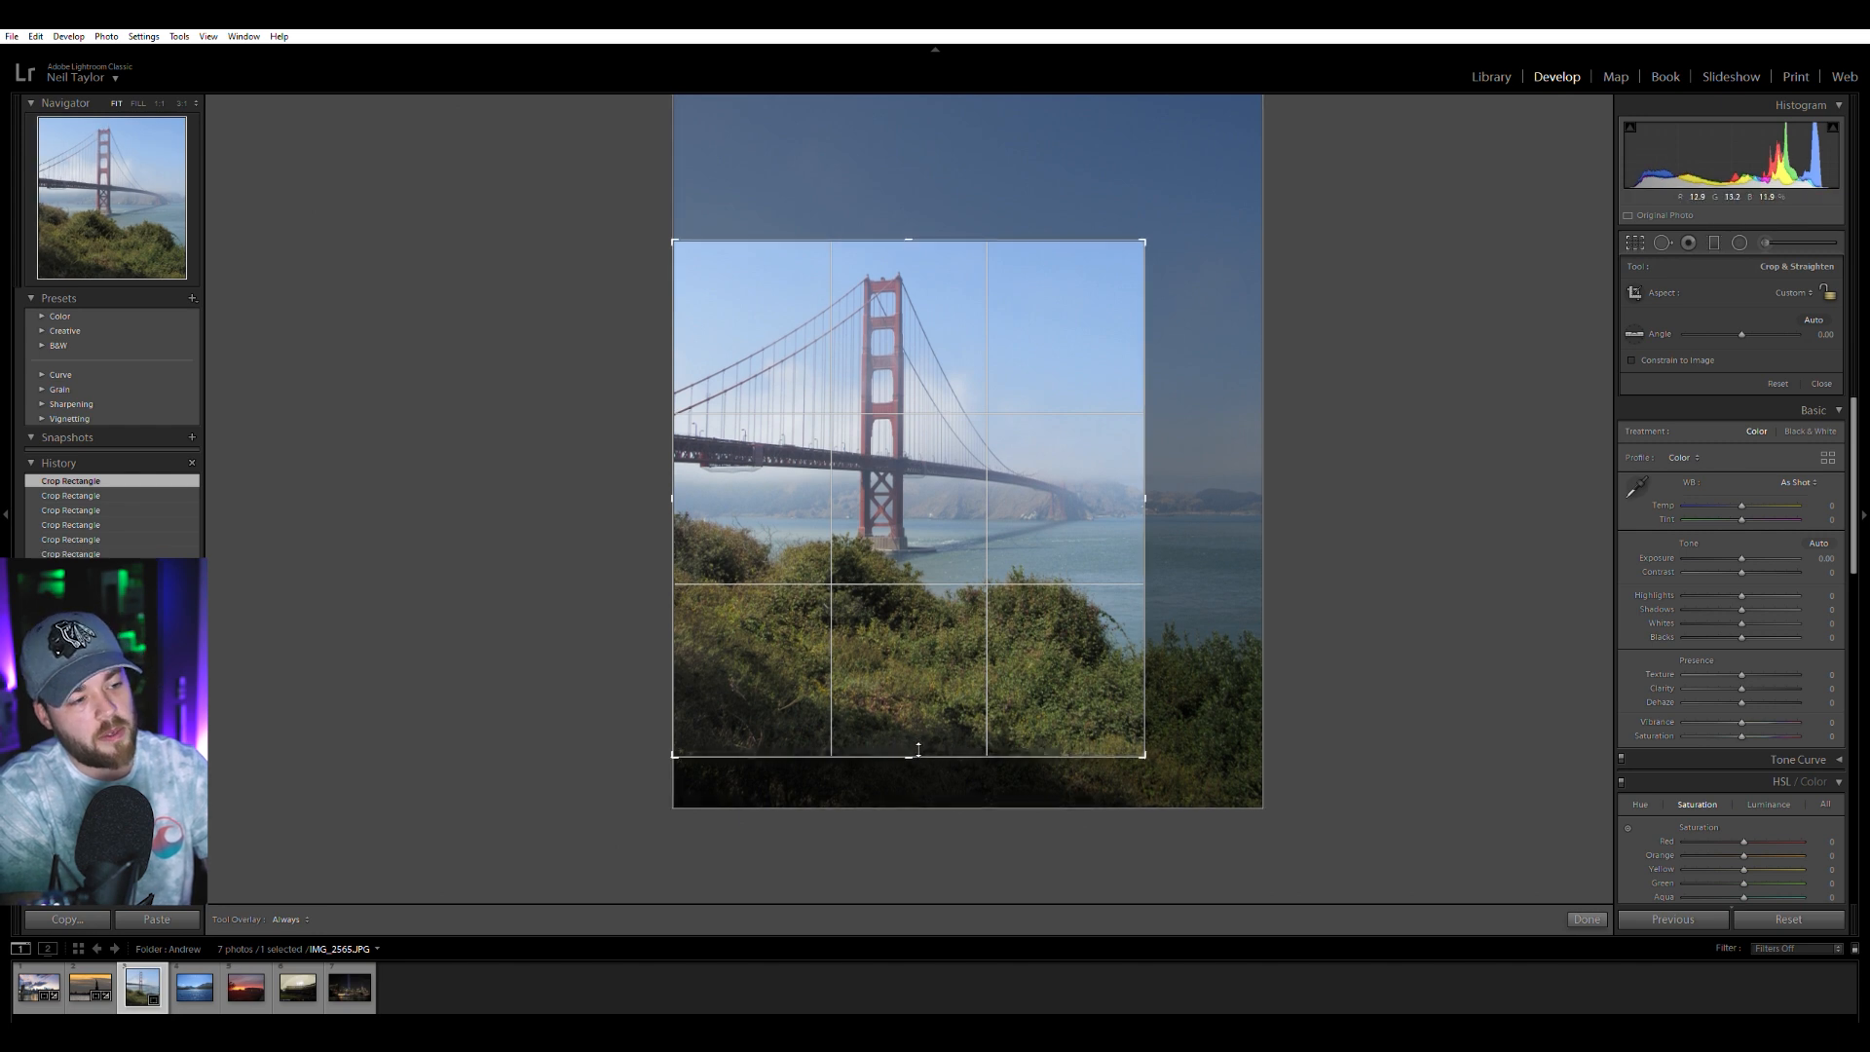
pyautogui.moveTo(918, 209); pyautogui.dragTo(918, 201)
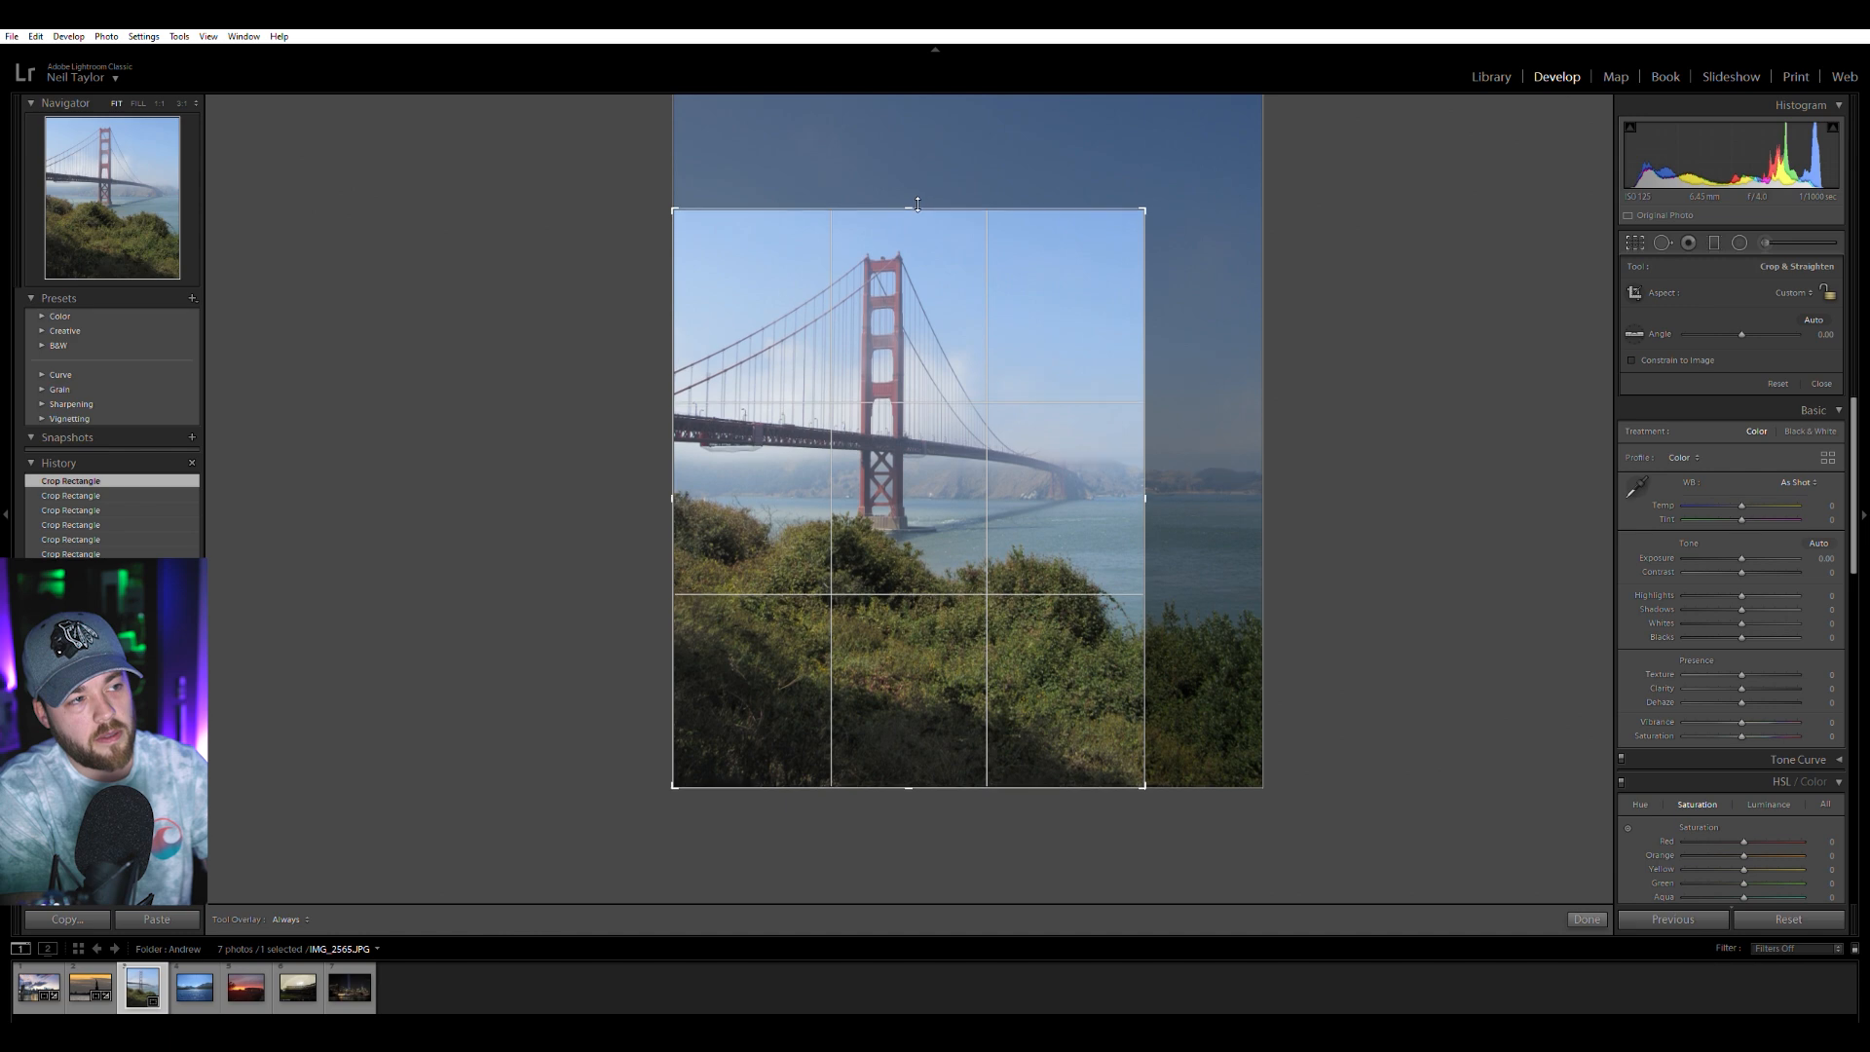
pyautogui.press('Return')
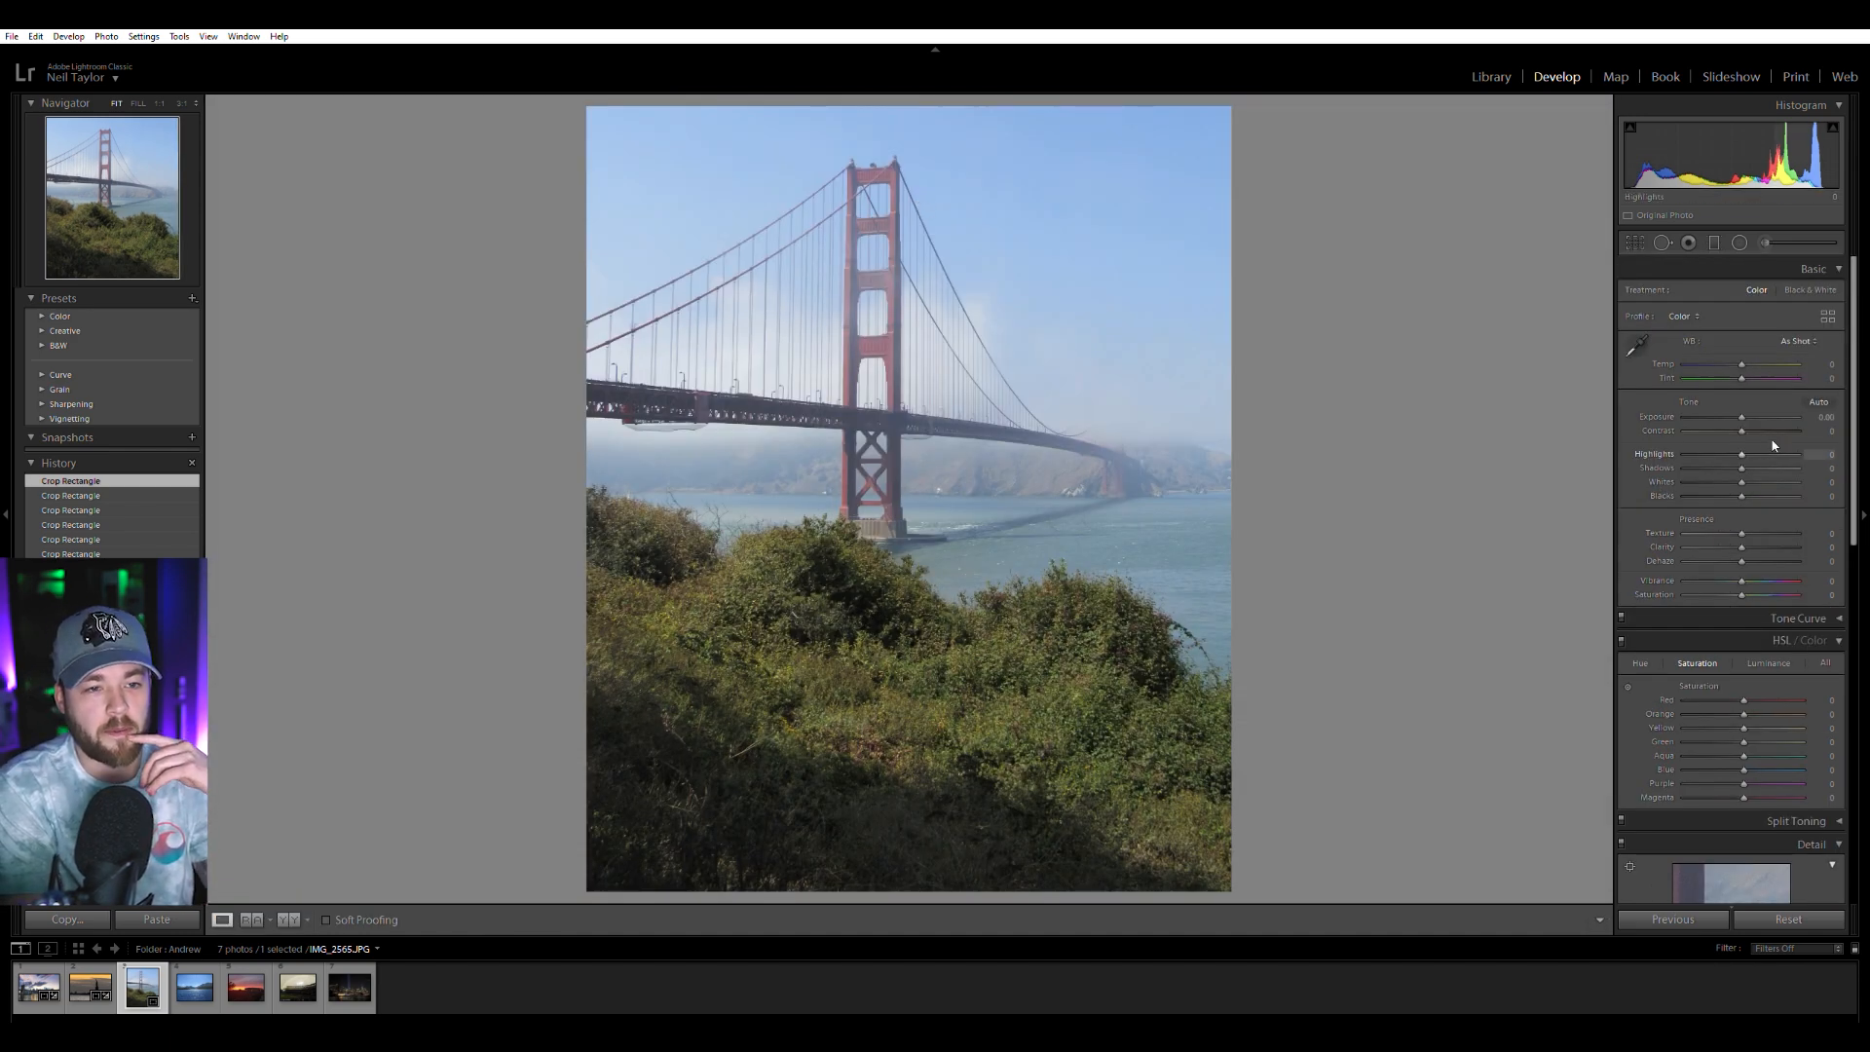
# Add an angled graduated filter over the sky and bridge with contrast 100 and exposure -0.64.
pyautogui.moveTo(1743, 426); pyautogui.dragTo(1745, 425)
pyautogui.doubleClick(1746, 425)
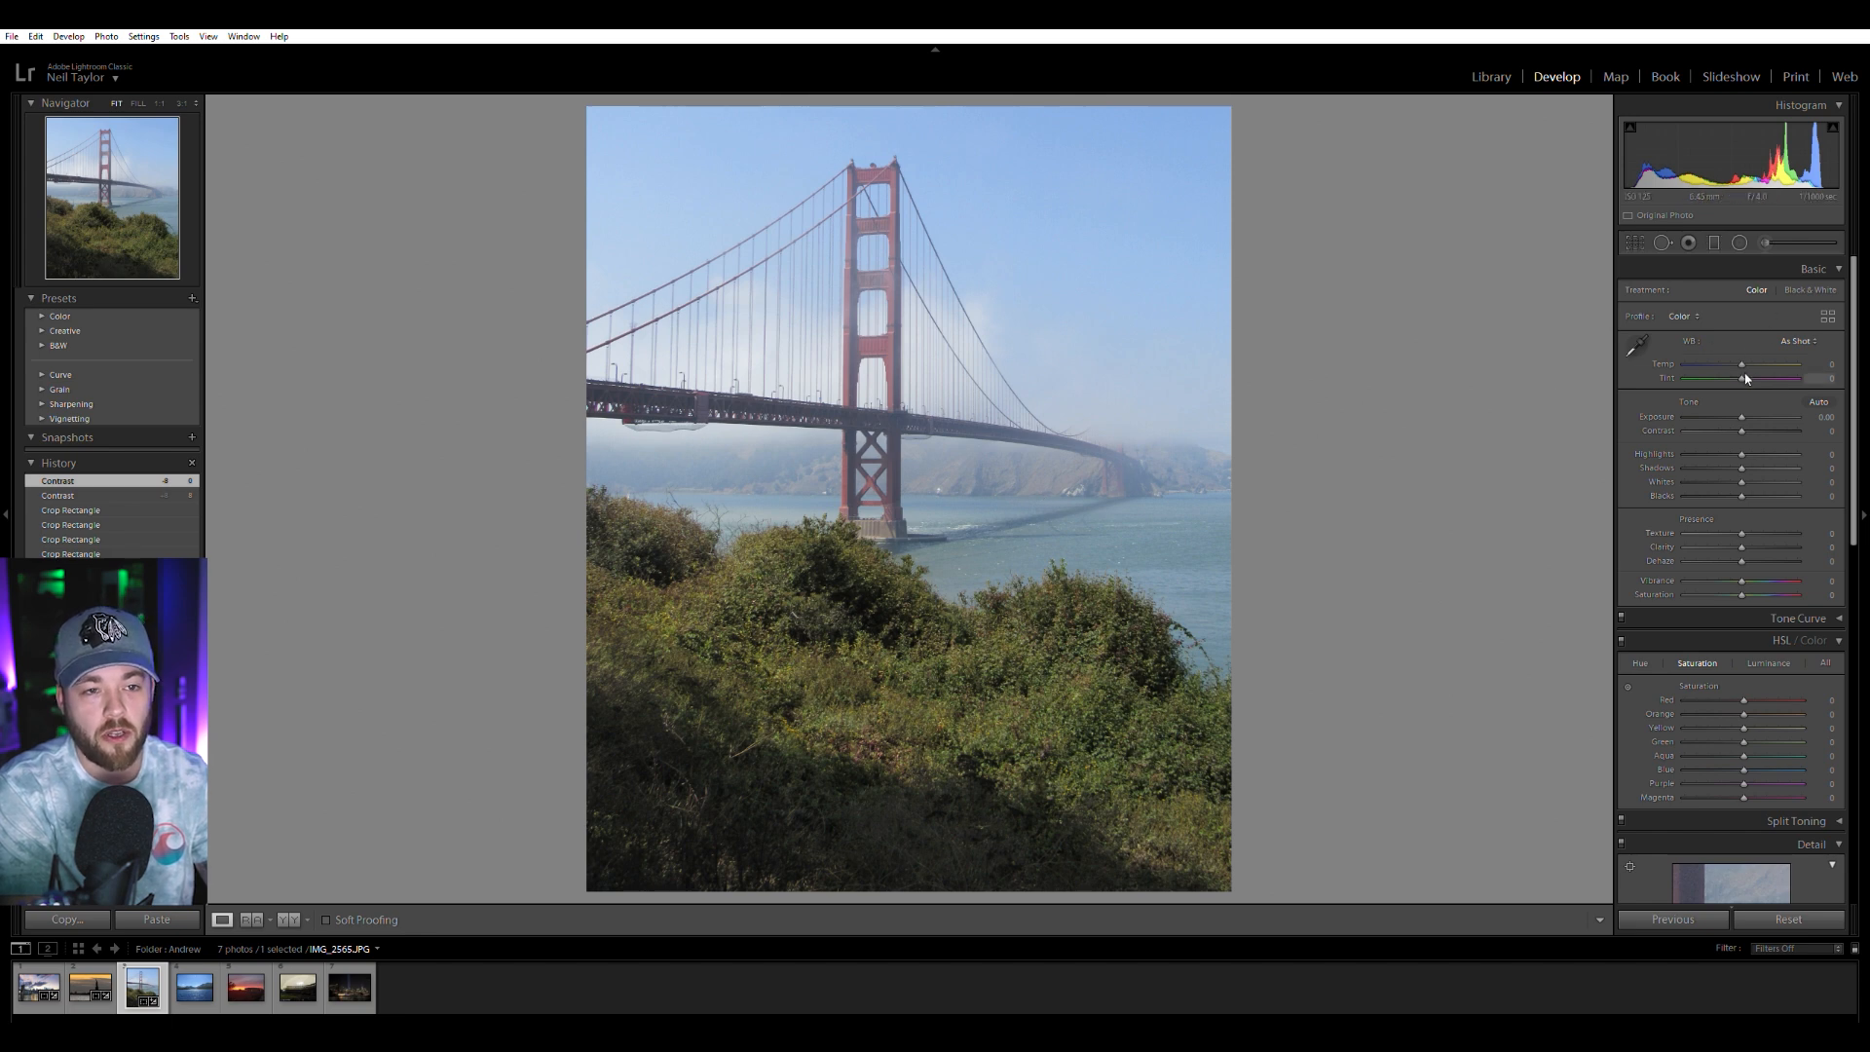
pyautogui.click(1713, 244)
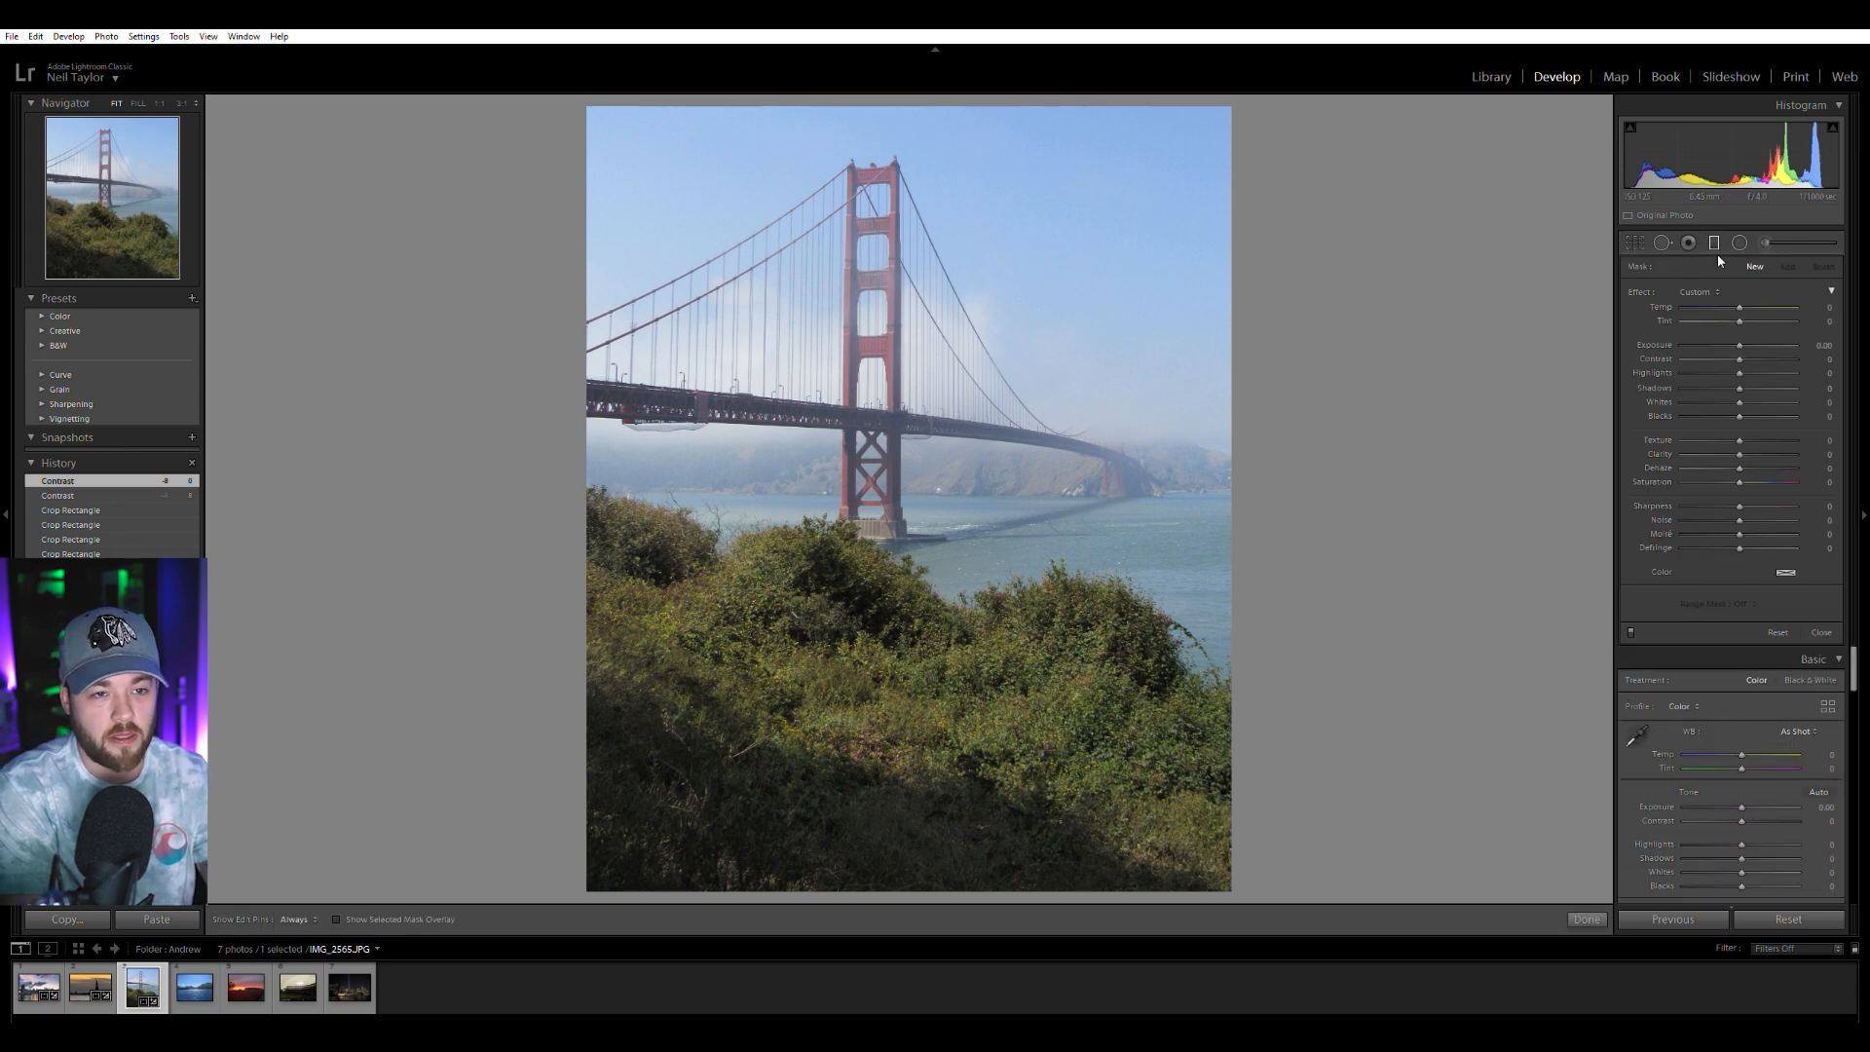
pyautogui.moveTo(1023, 281)
pyautogui.mouseDown()
pyautogui.moveTo(955, 484)
pyautogui.moveTo(975, 474)
pyautogui.mouseUp()
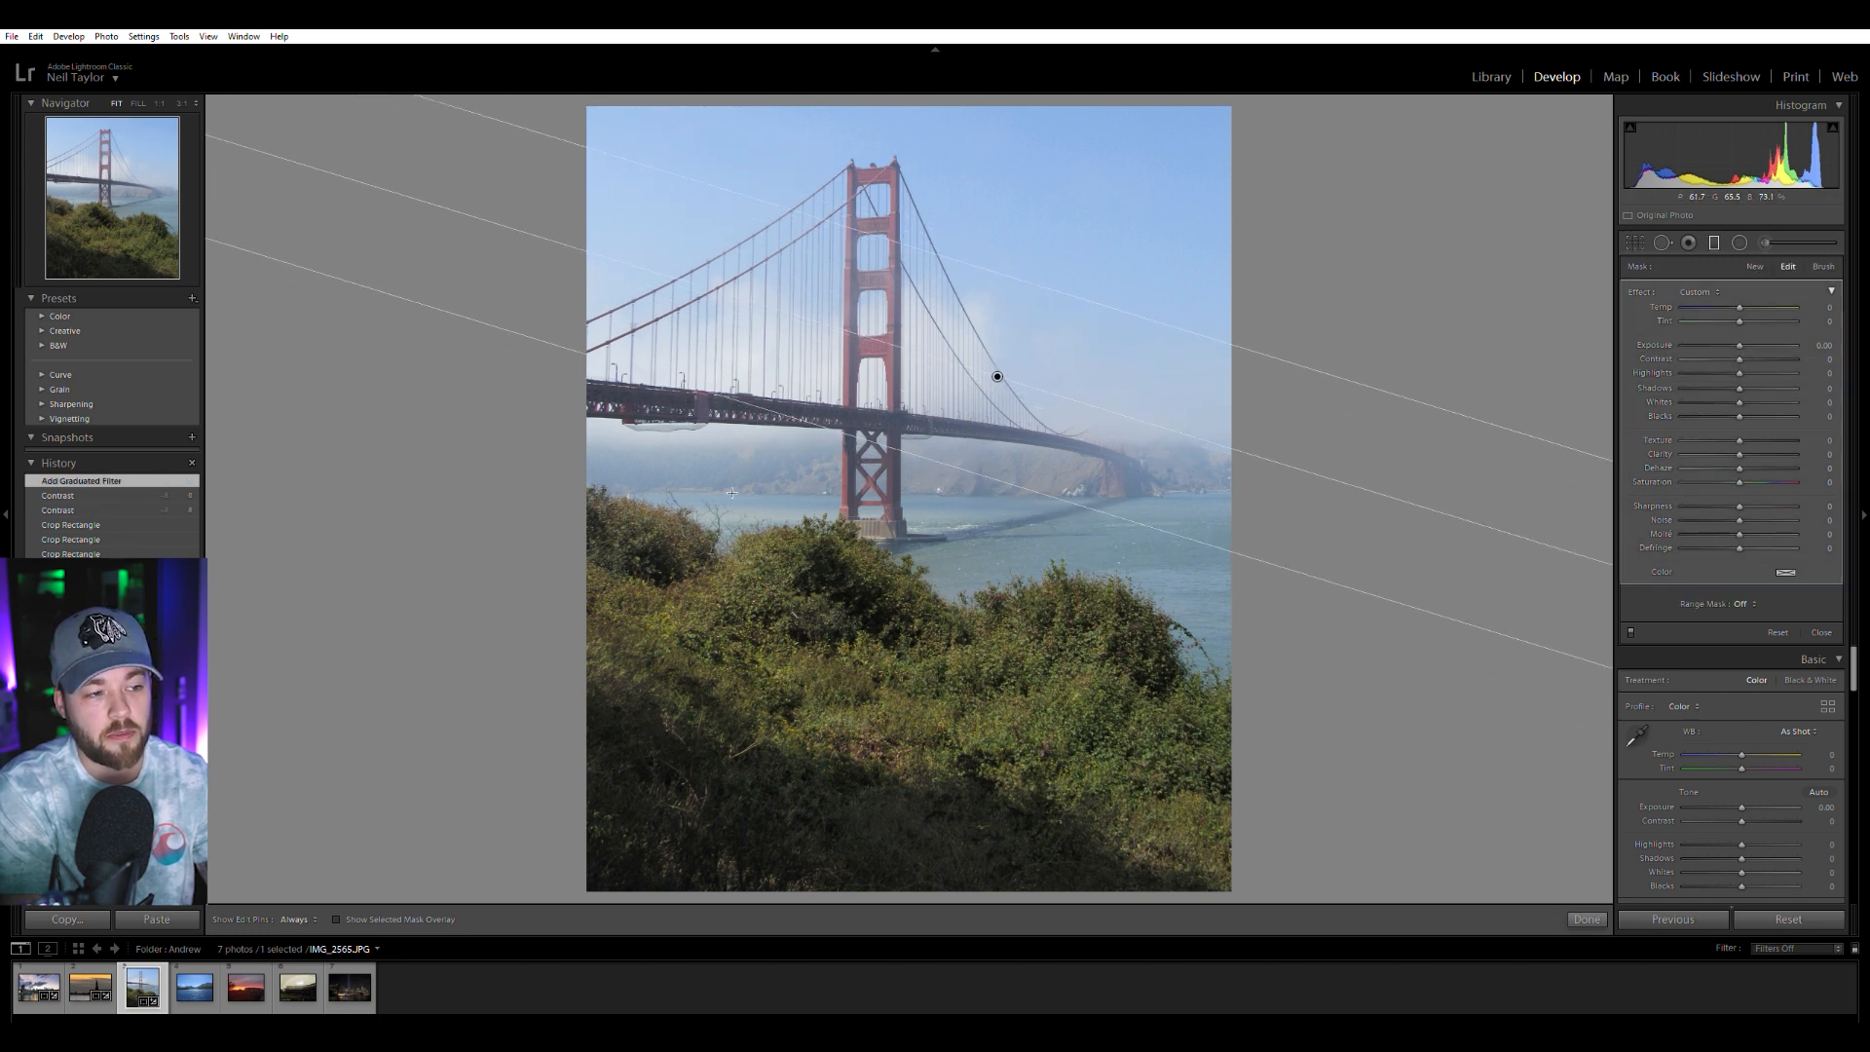
pyautogui.moveTo(999, 372); pyautogui.dragTo(963, 497)
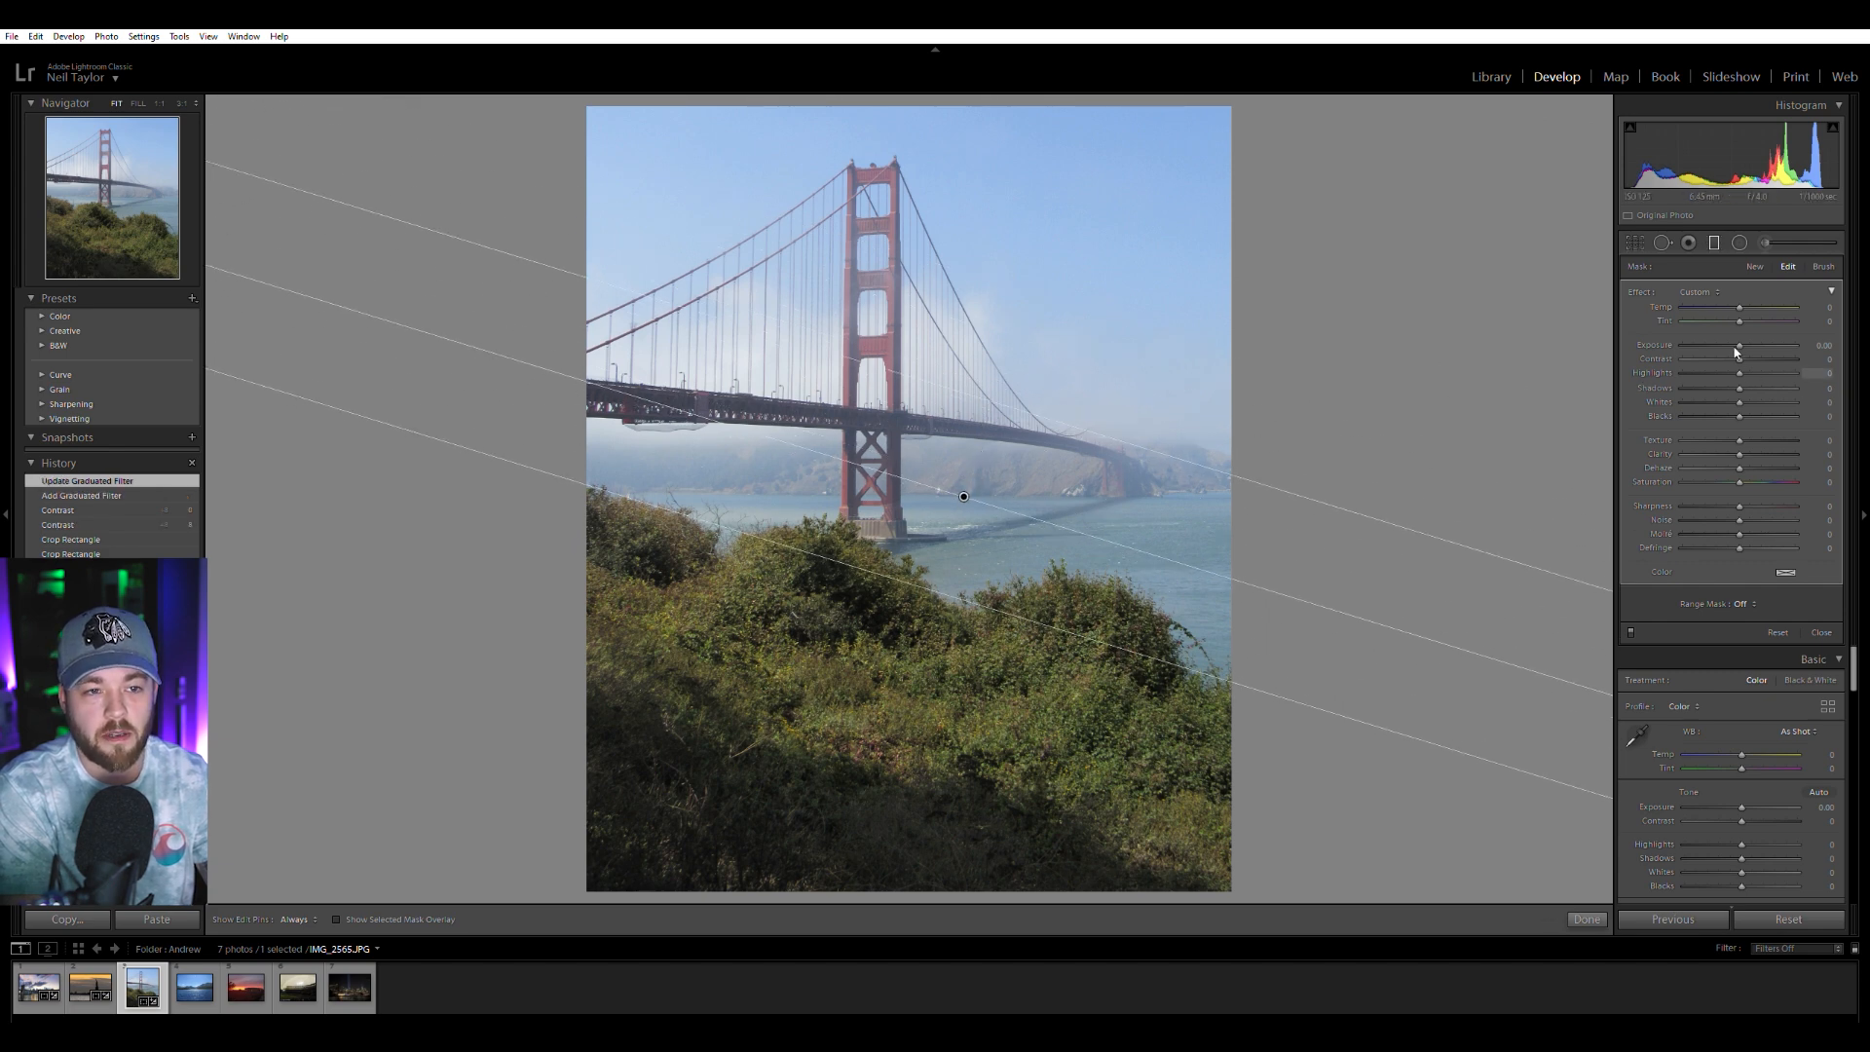
pyautogui.moveTo(1741, 352)
pyautogui.mouseDown()
pyautogui.moveTo(1843, 350)
pyautogui.moveTo(1732, 339)
pyautogui.mouseUp()
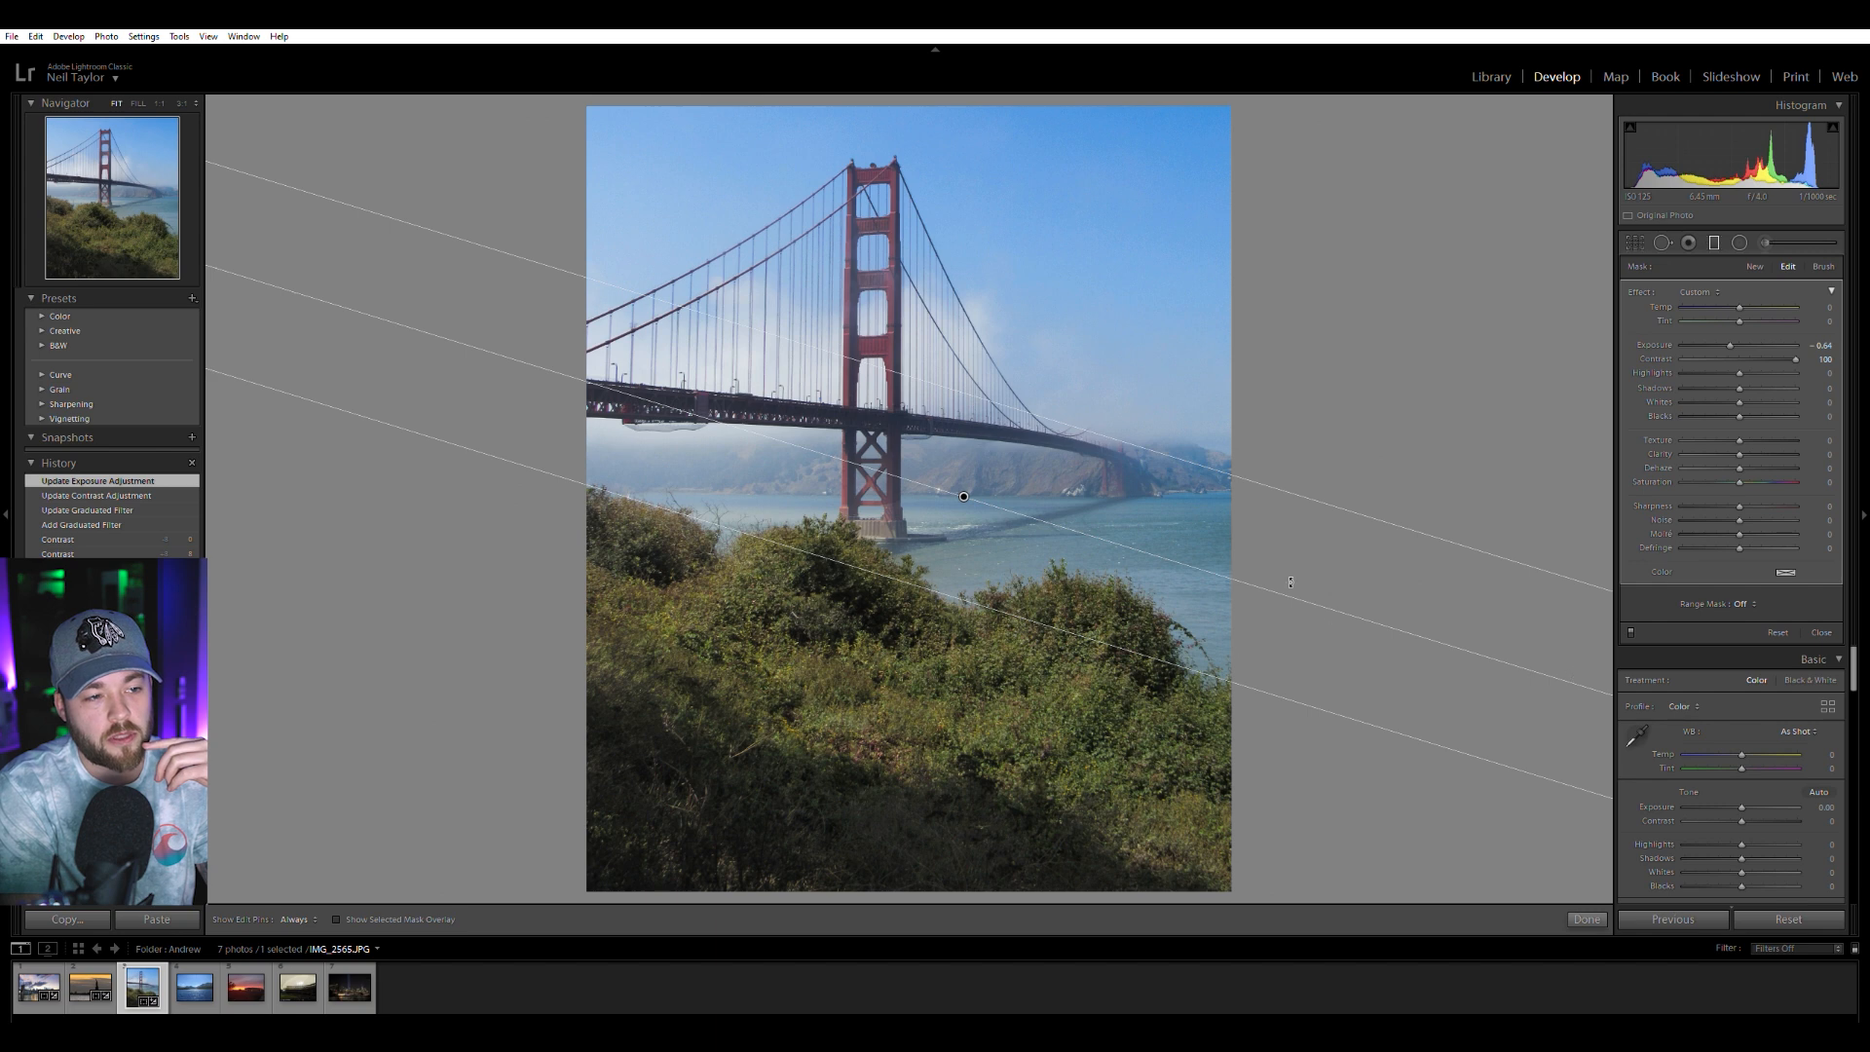
# Rotate, narrow and lower the graduated filter towards the waterline, and set its contrast to 92, exposure to -0.49 and temperature to 16.
pyautogui.moveTo(1291, 582); pyautogui.dragTo(1255, 561)
pyautogui.moveTo(1096, 634); pyautogui.dragTo(1230, 510)
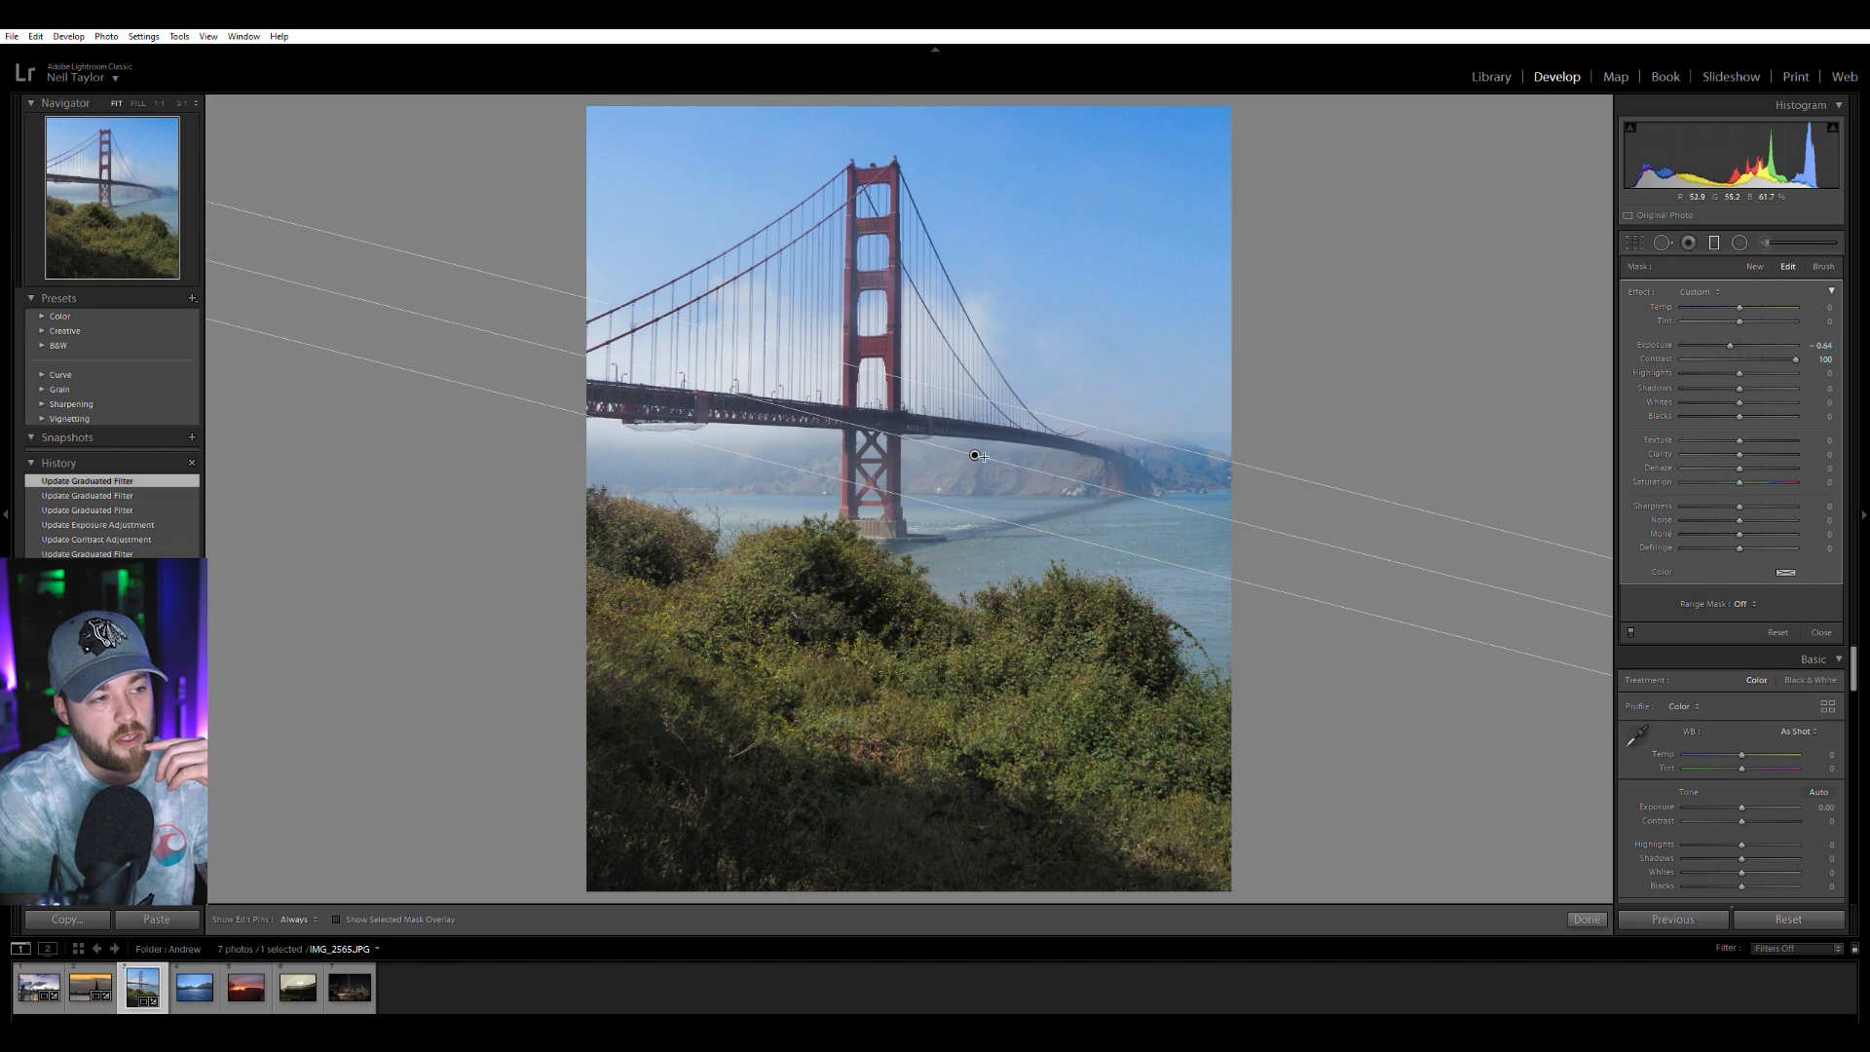
pyautogui.moveTo(977, 452); pyautogui.dragTo(966, 517)
pyautogui.moveTo(1798, 358)
pyautogui.mouseDown()
pyautogui.moveTo(1733, 338)
pyautogui.moveTo(1793, 345)
pyautogui.mouseUp()
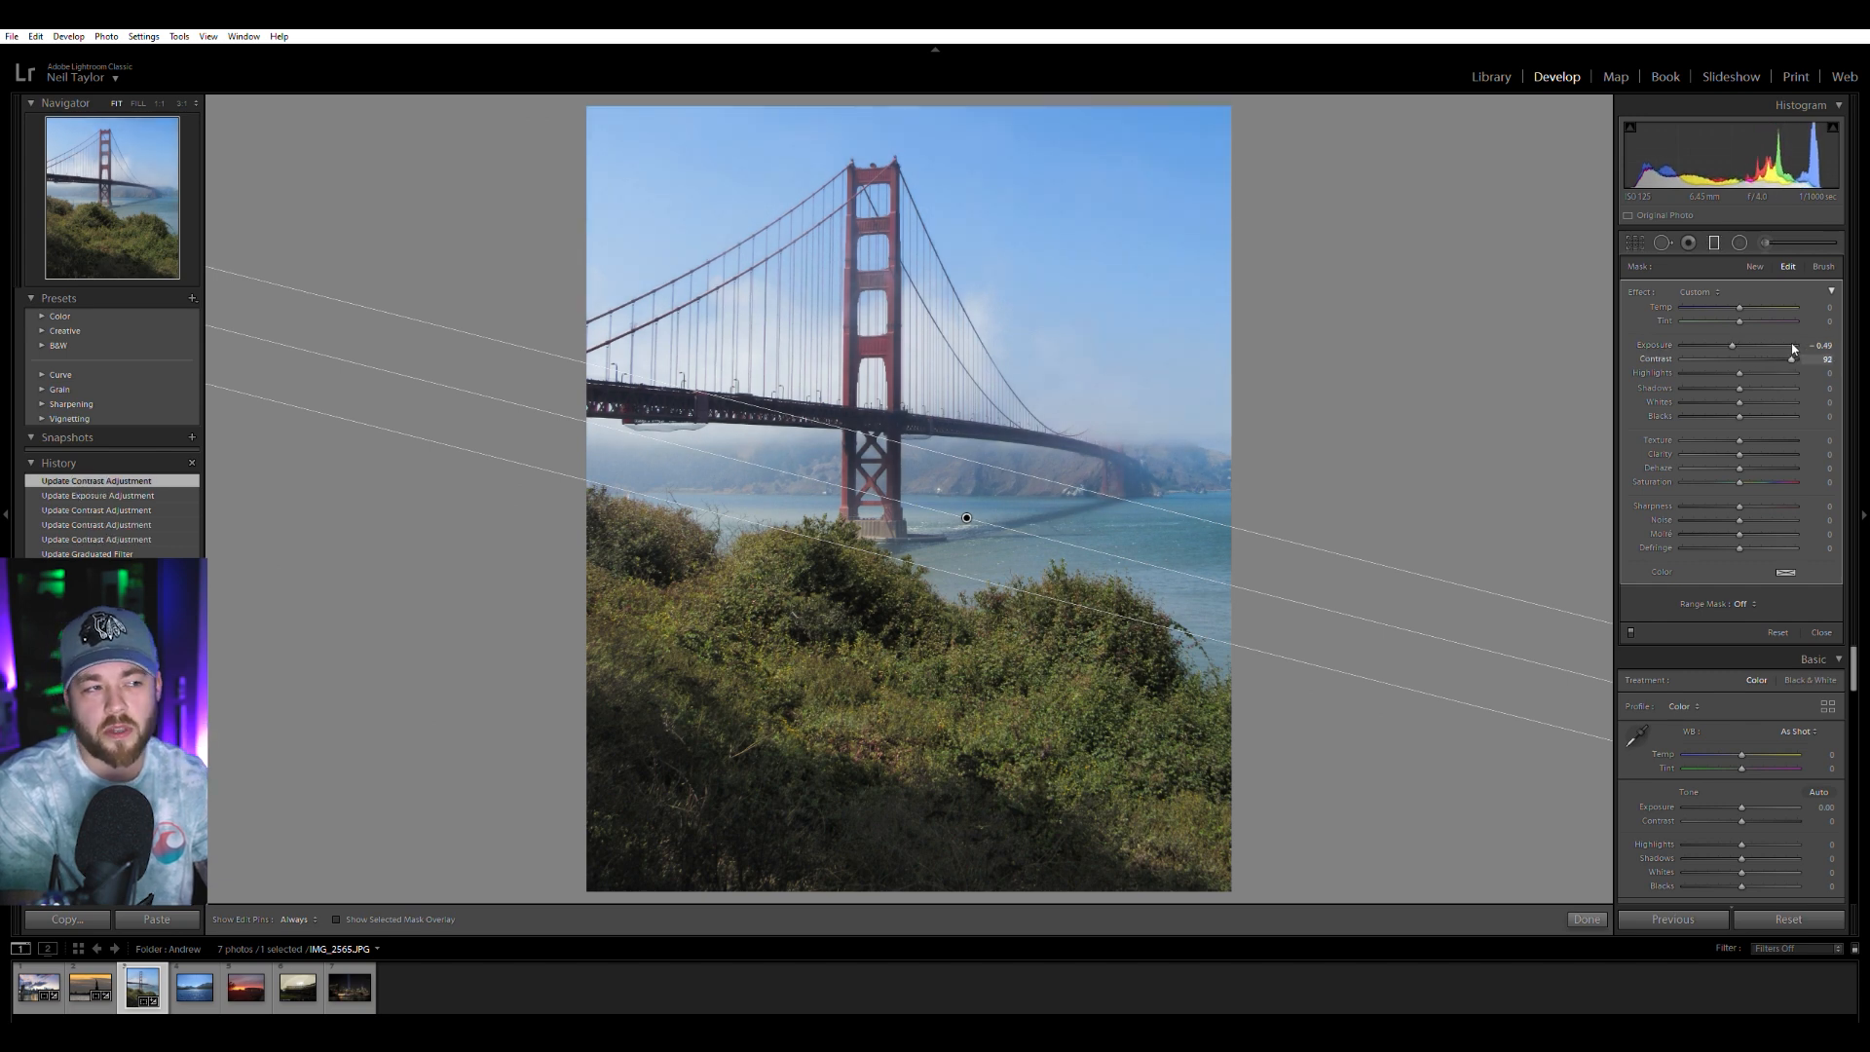
pyautogui.moveTo(1743, 304); pyautogui.dragTo(1749, 292)
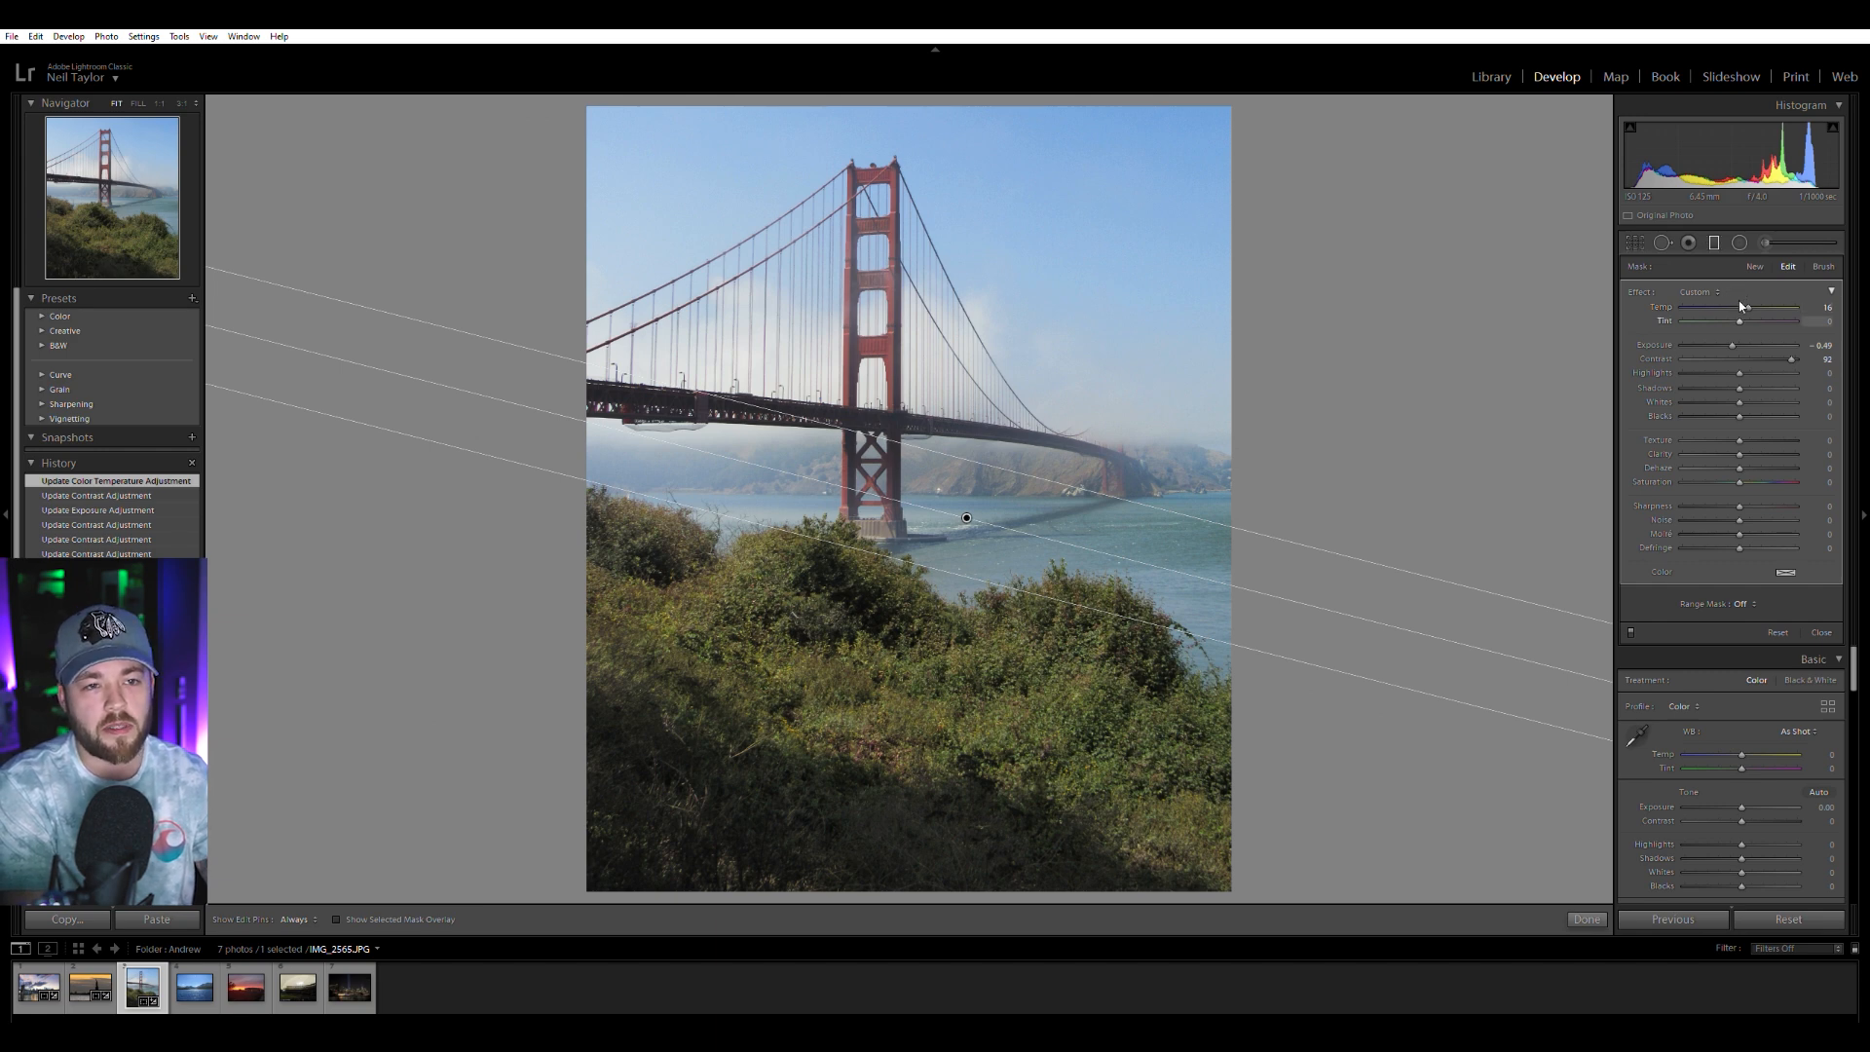
pyautogui.click(1716, 240)
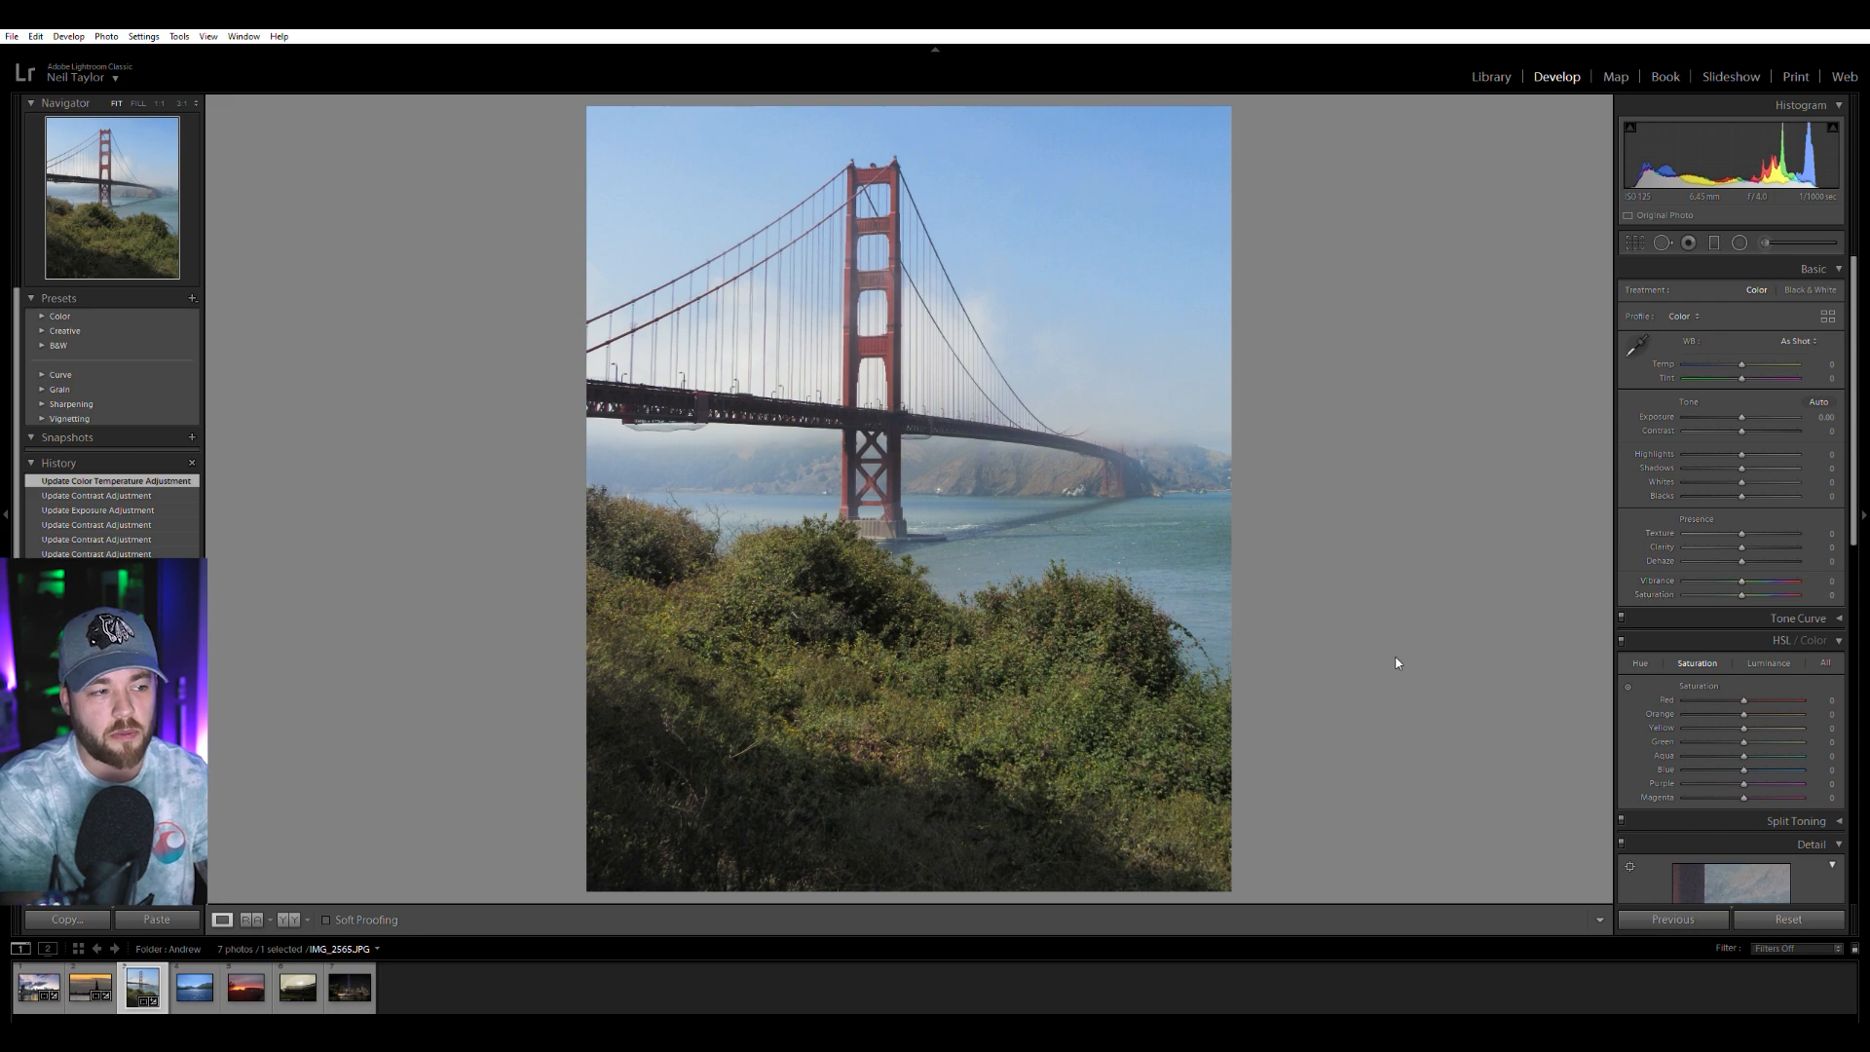
# Inspect the bushes close up and set the photo's yellow saturation to -22, trying stronger reductions first.
pyautogui.click(797, 609)
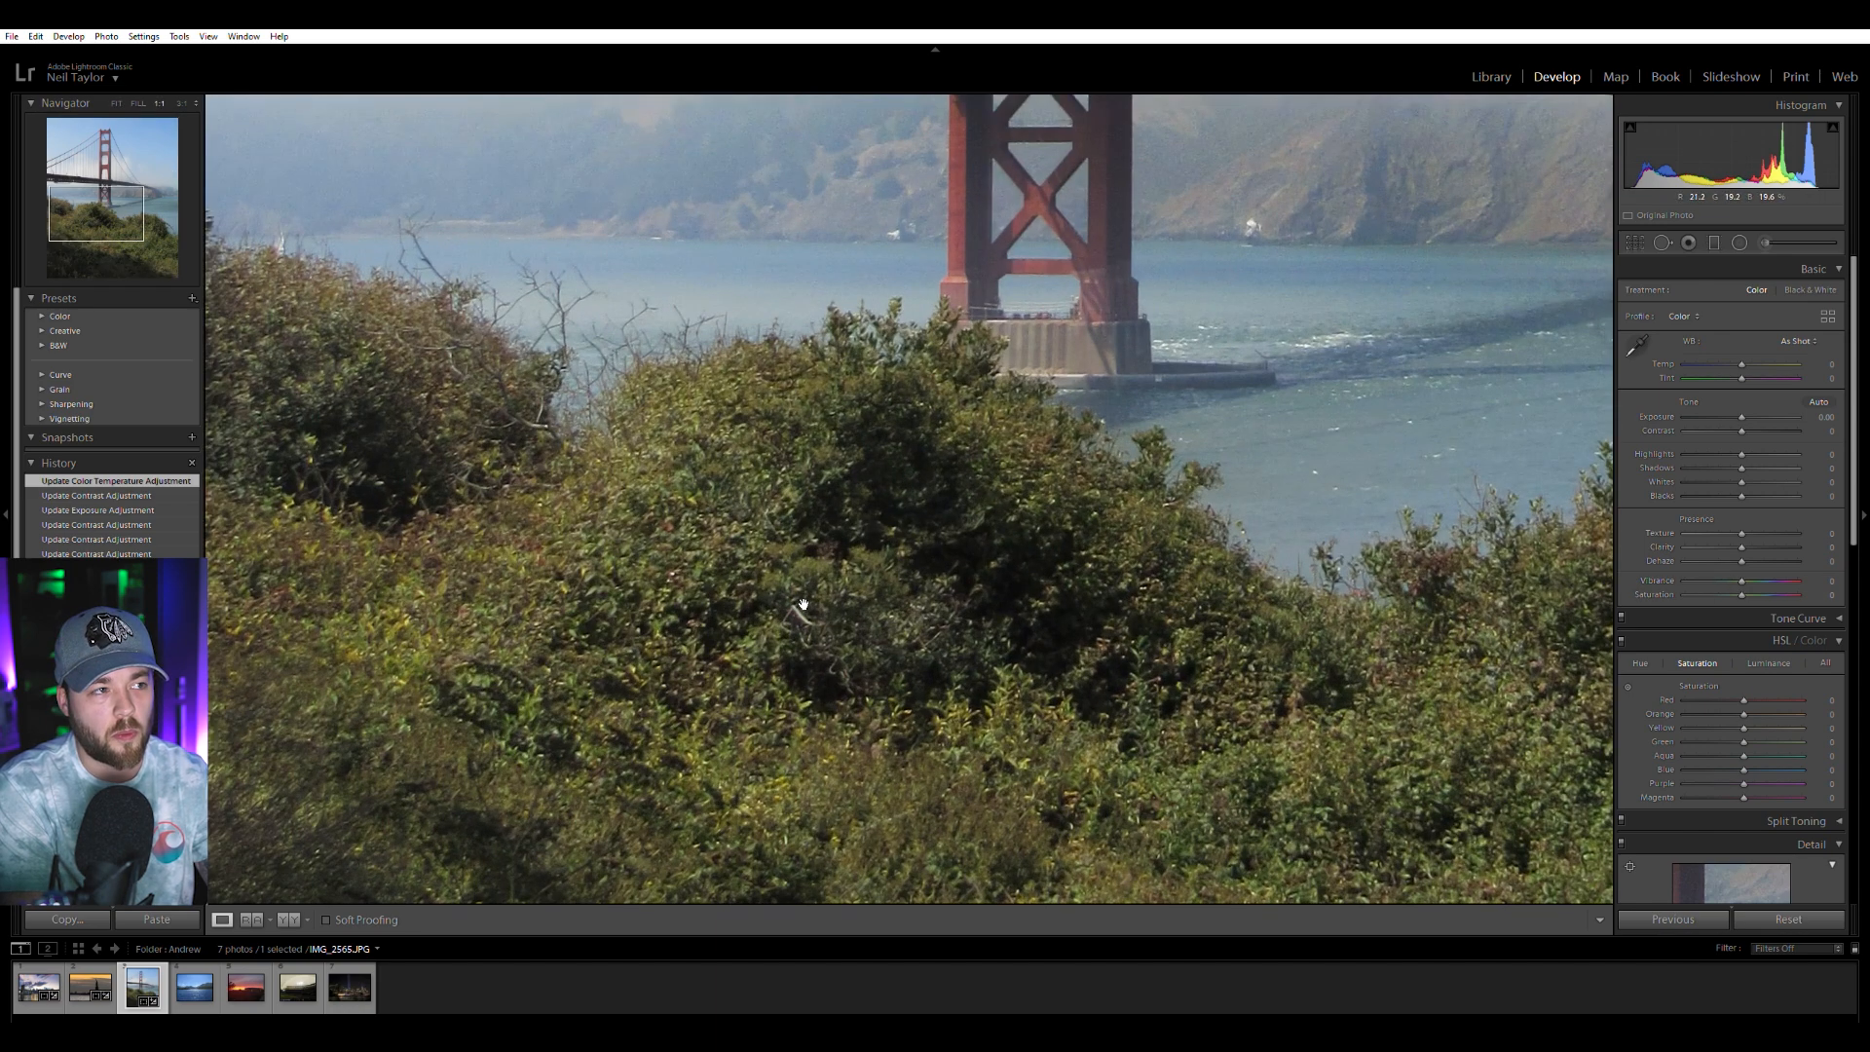
pyautogui.moveTo(1172, 282); pyautogui.dragTo(1094, 487)
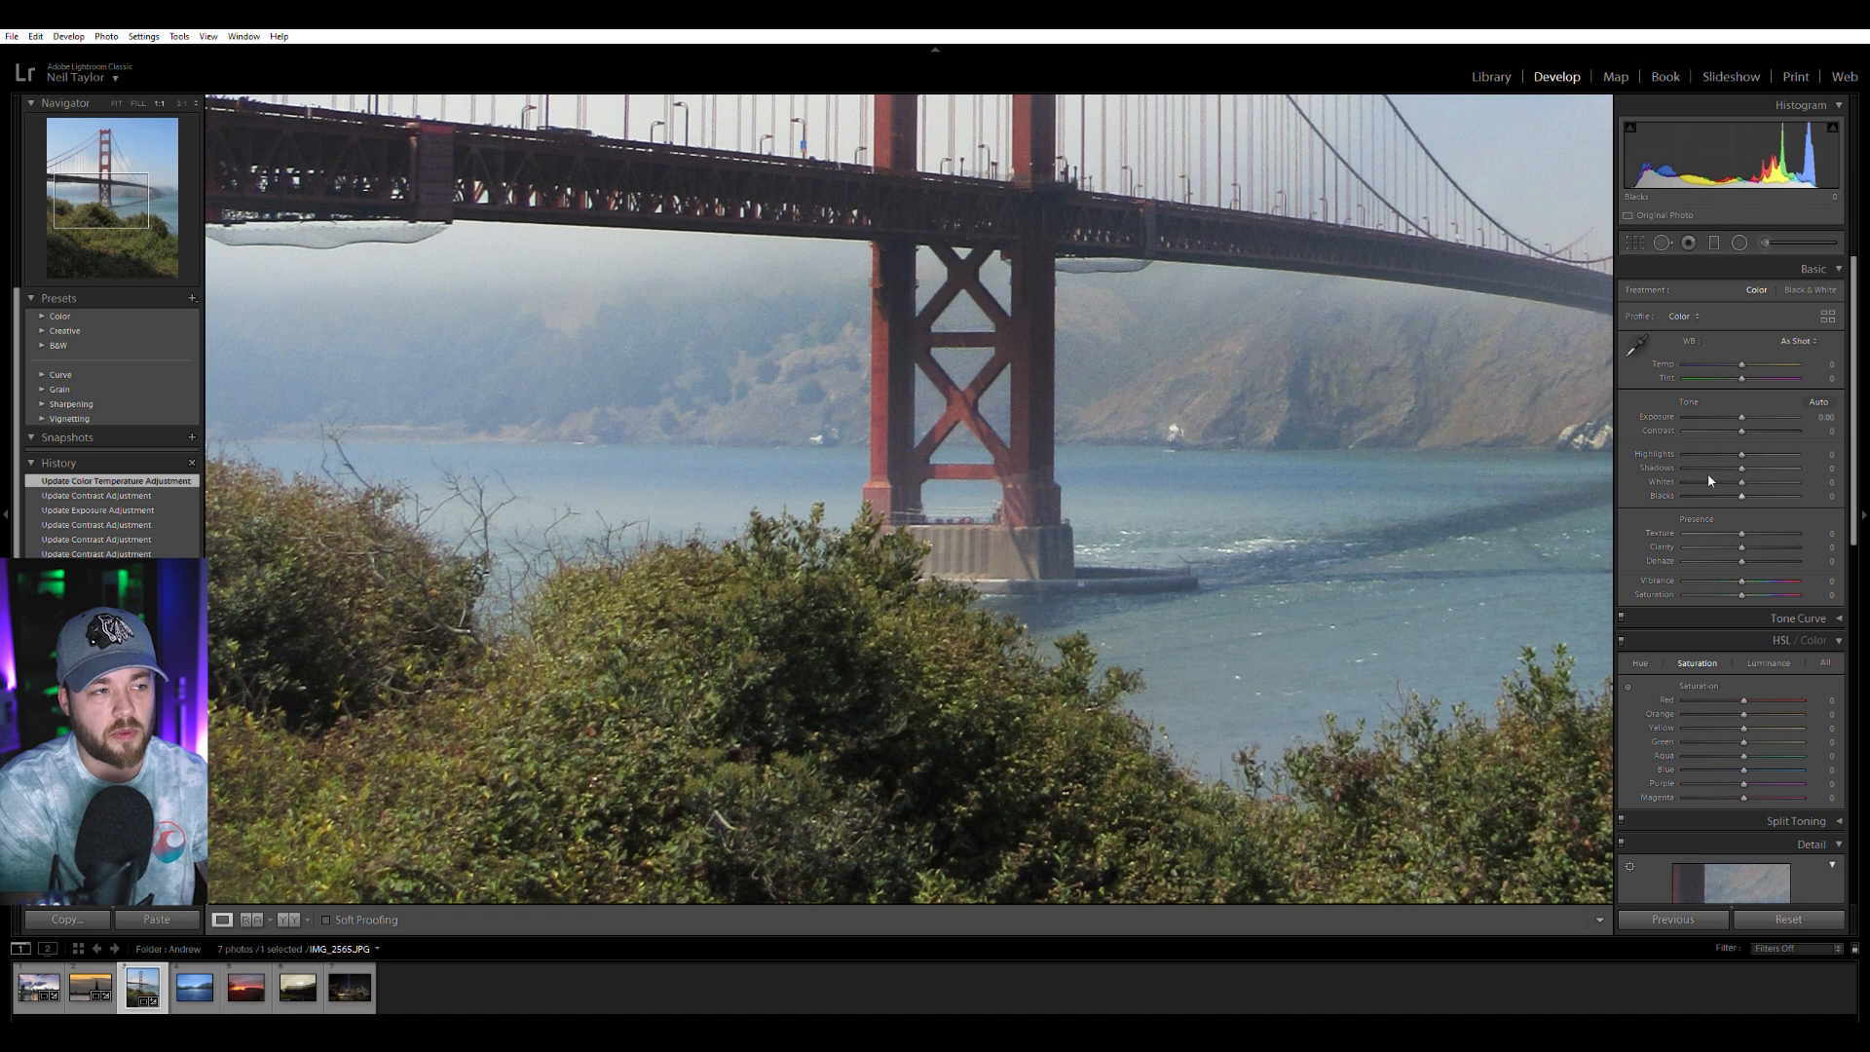
pyautogui.moveTo(1276, 585); pyautogui.dragTo(1274, 513)
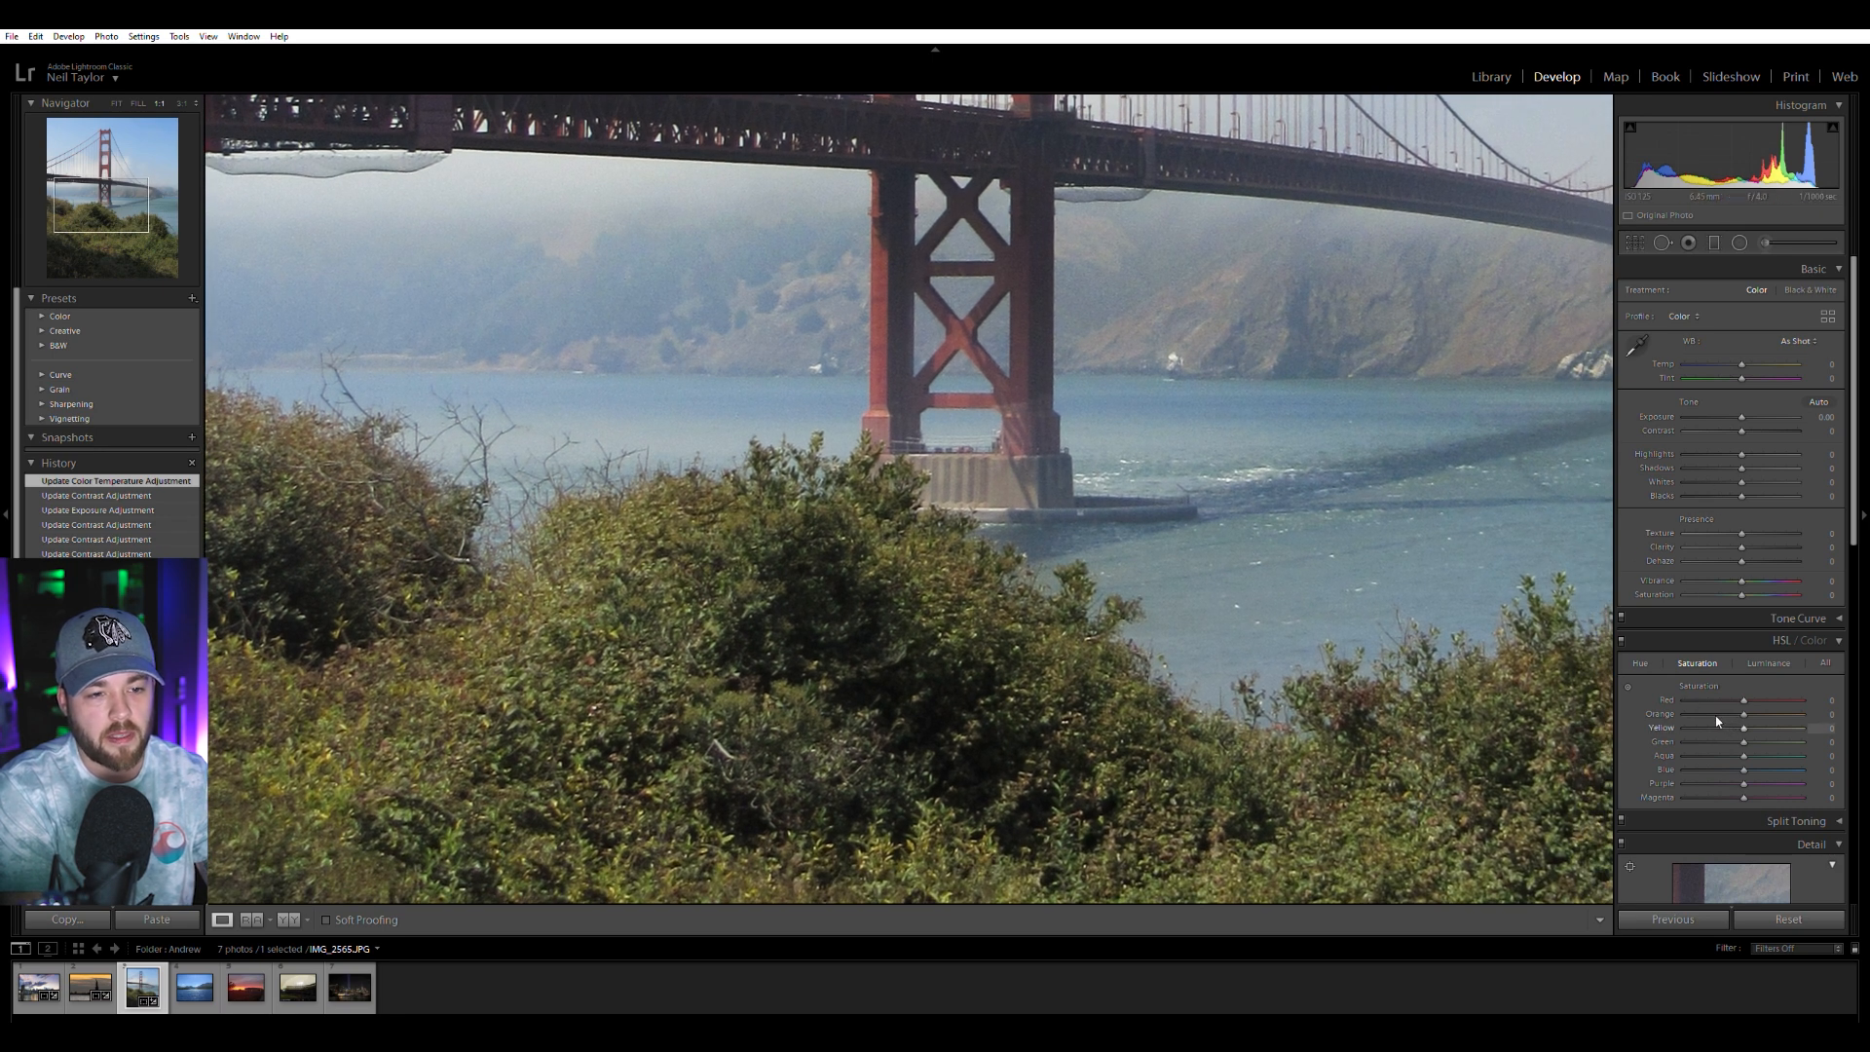
pyautogui.click(1717, 722)
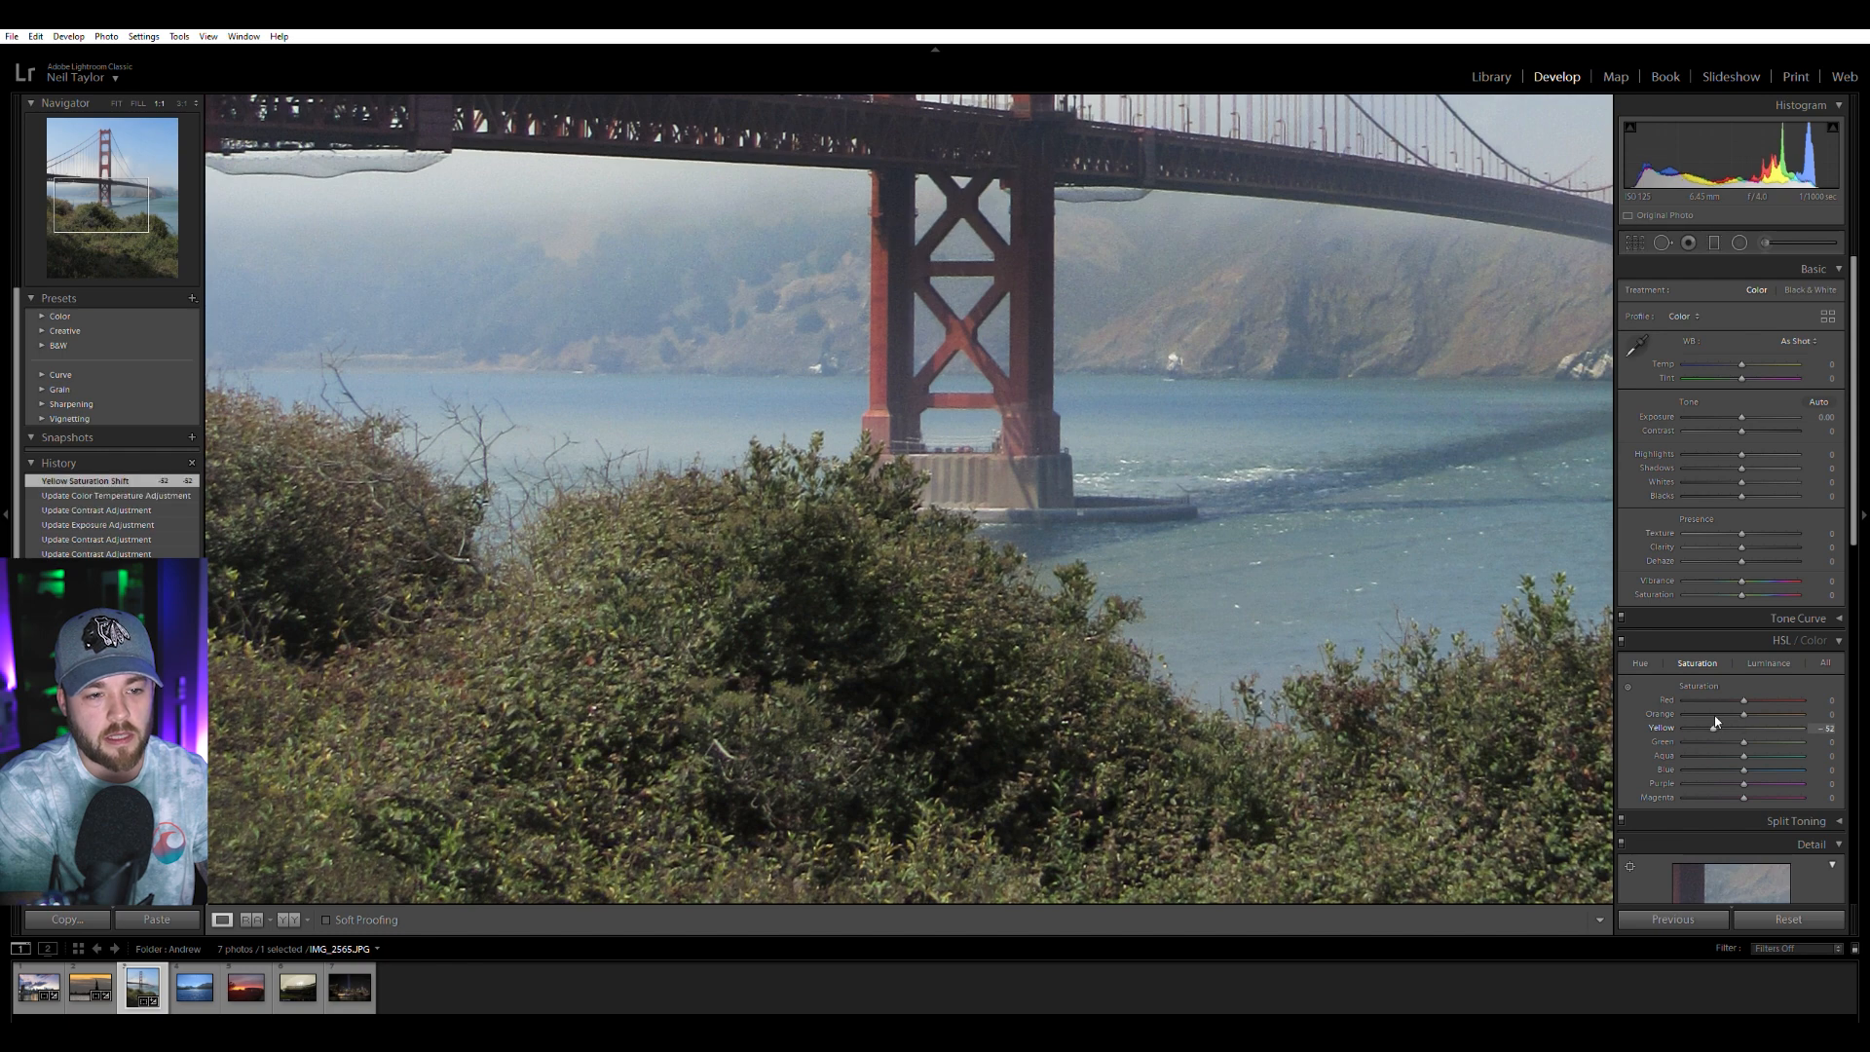
pyautogui.moveTo(1723, 716); pyautogui.dragTo(1721, 716)
pyautogui.click(1254, 409)
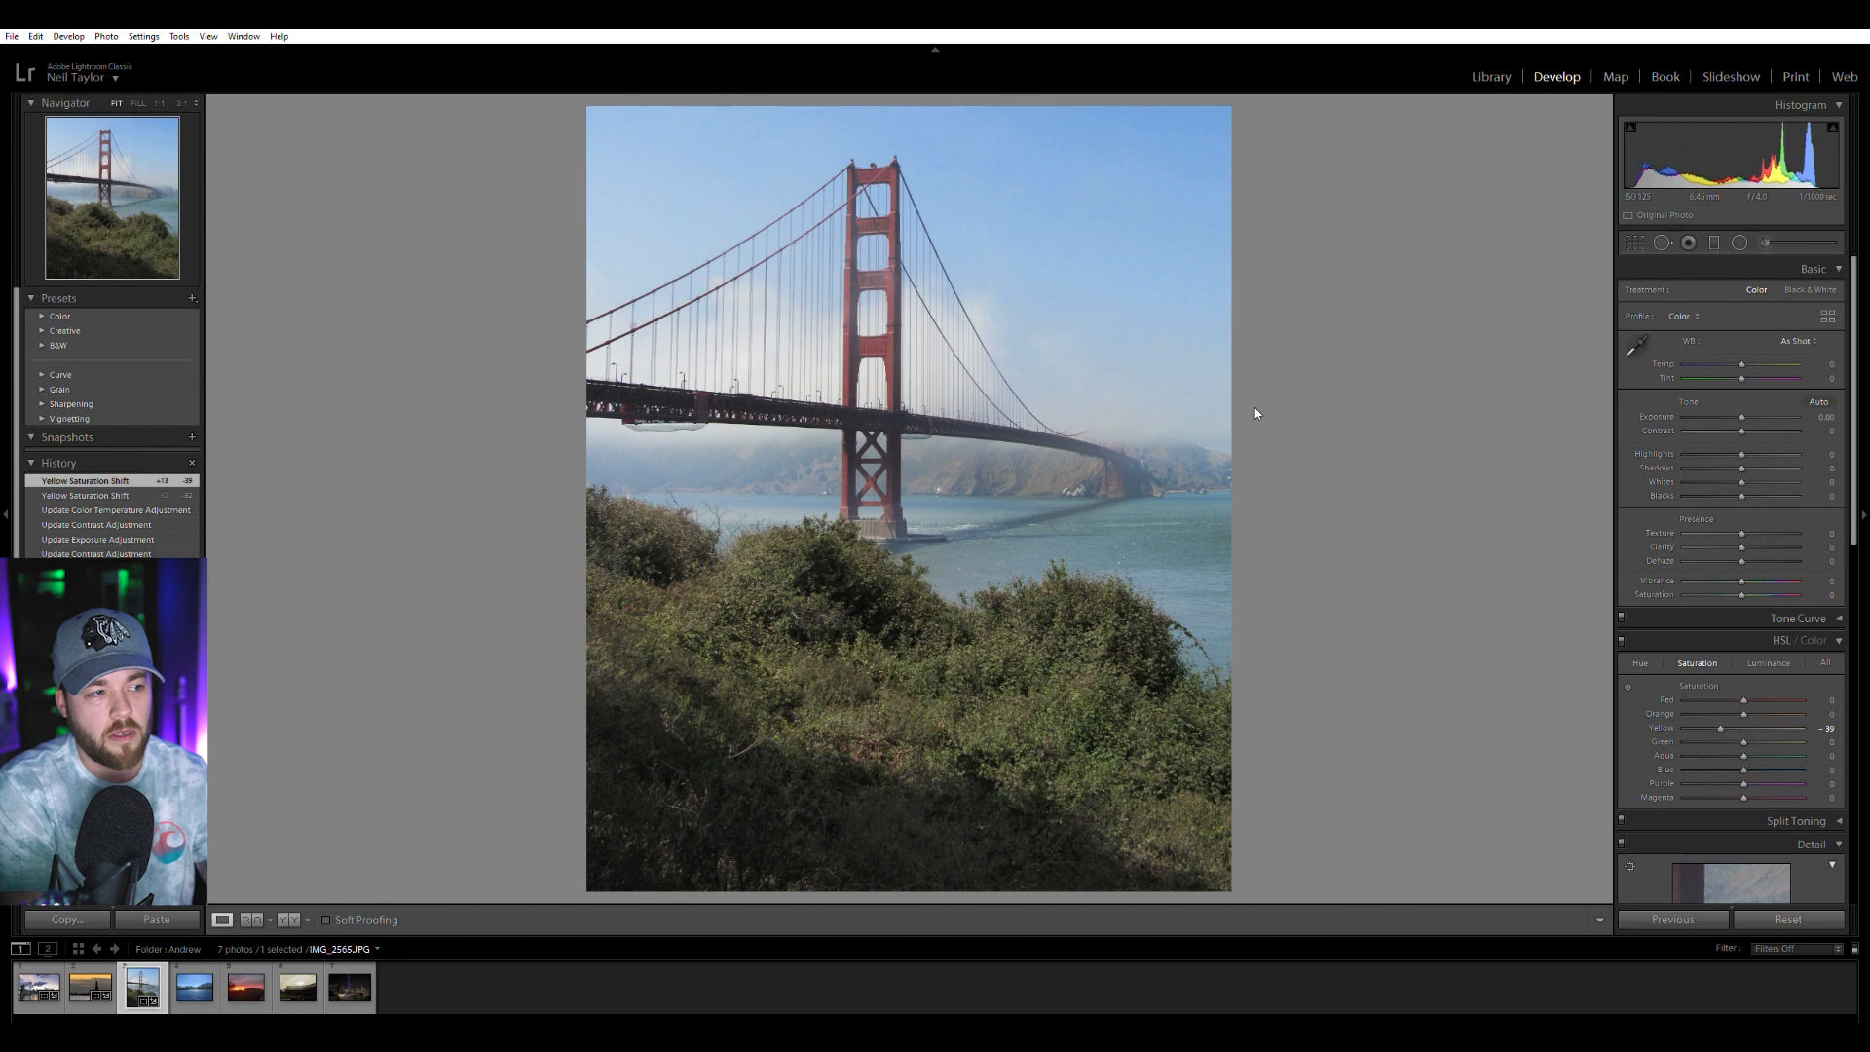
pyautogui.doubleClick(1724, 721)
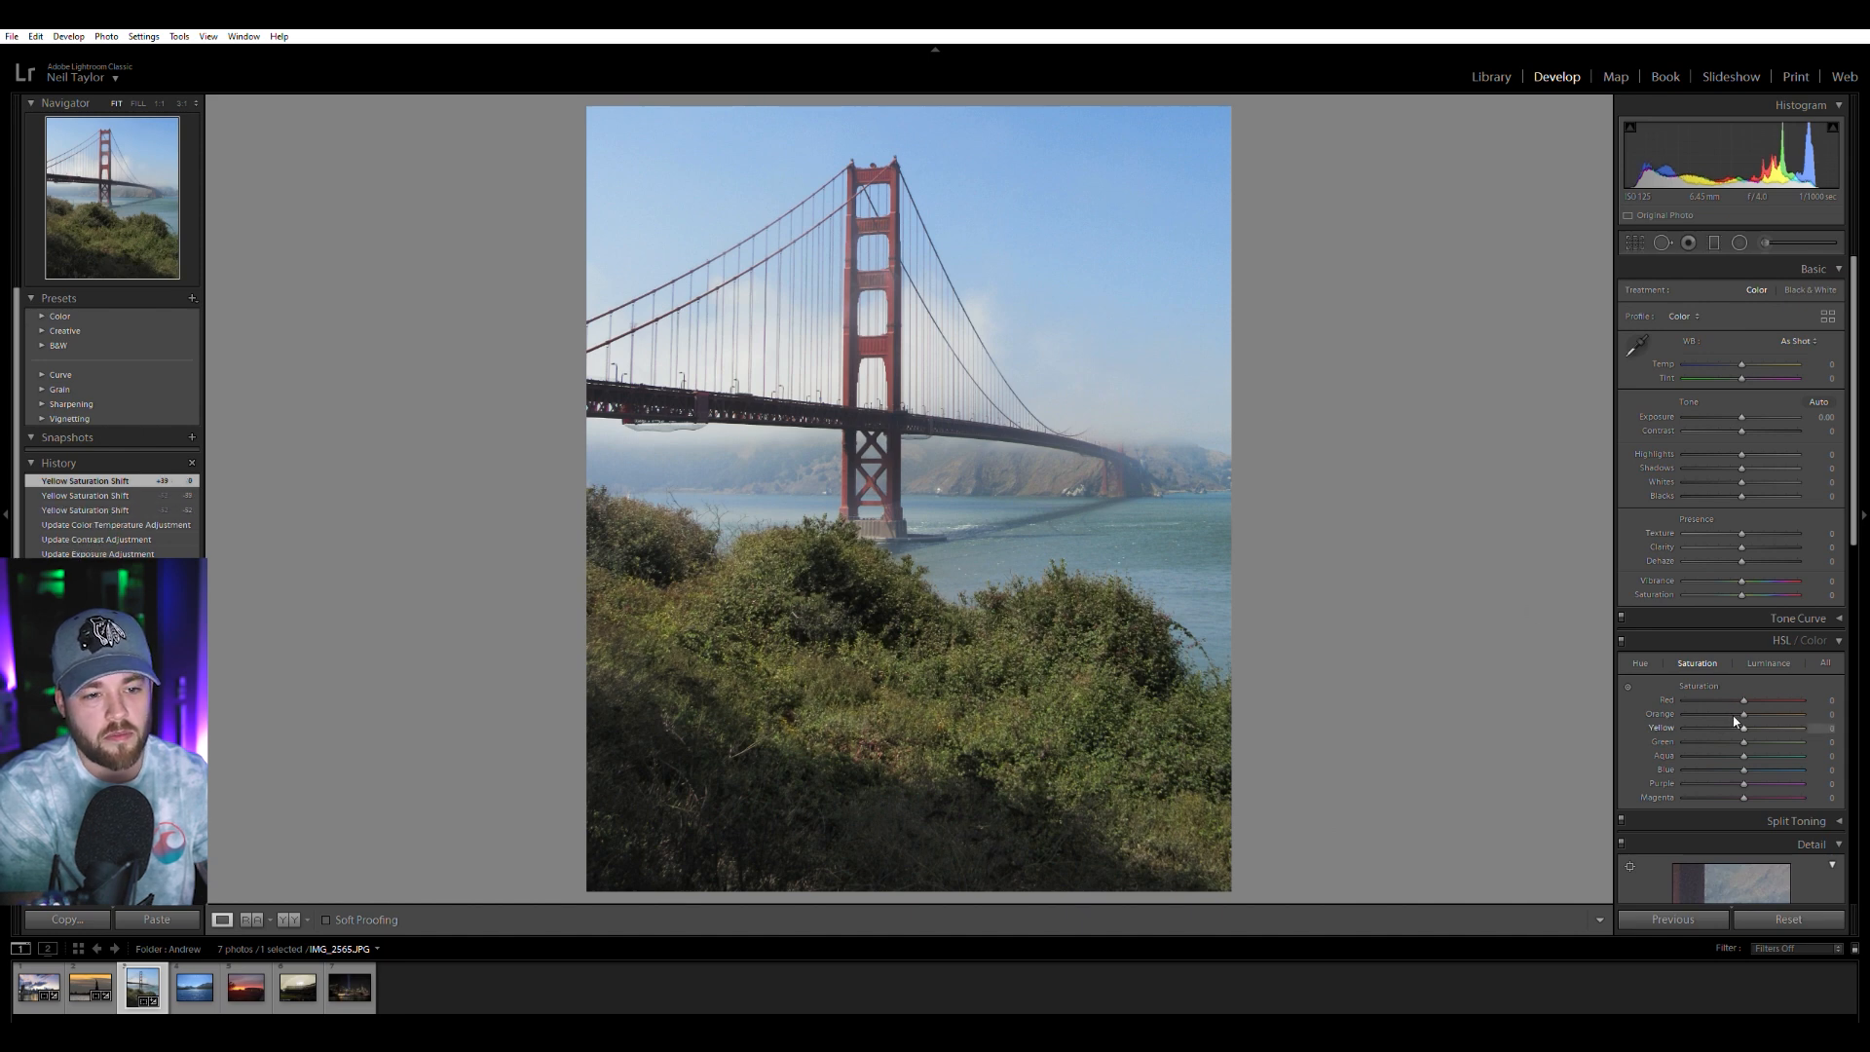
pyautogui.moveTo(1732, 722); pyautogui.dragTo(1732, 723)
# Set the bridge photo's vibrance to +39 and check the red tower close up.
pyautogui.moveTo(1749, 575); pyautogui.dragTo(1770, 576)
pyautogui.click(877, 238)
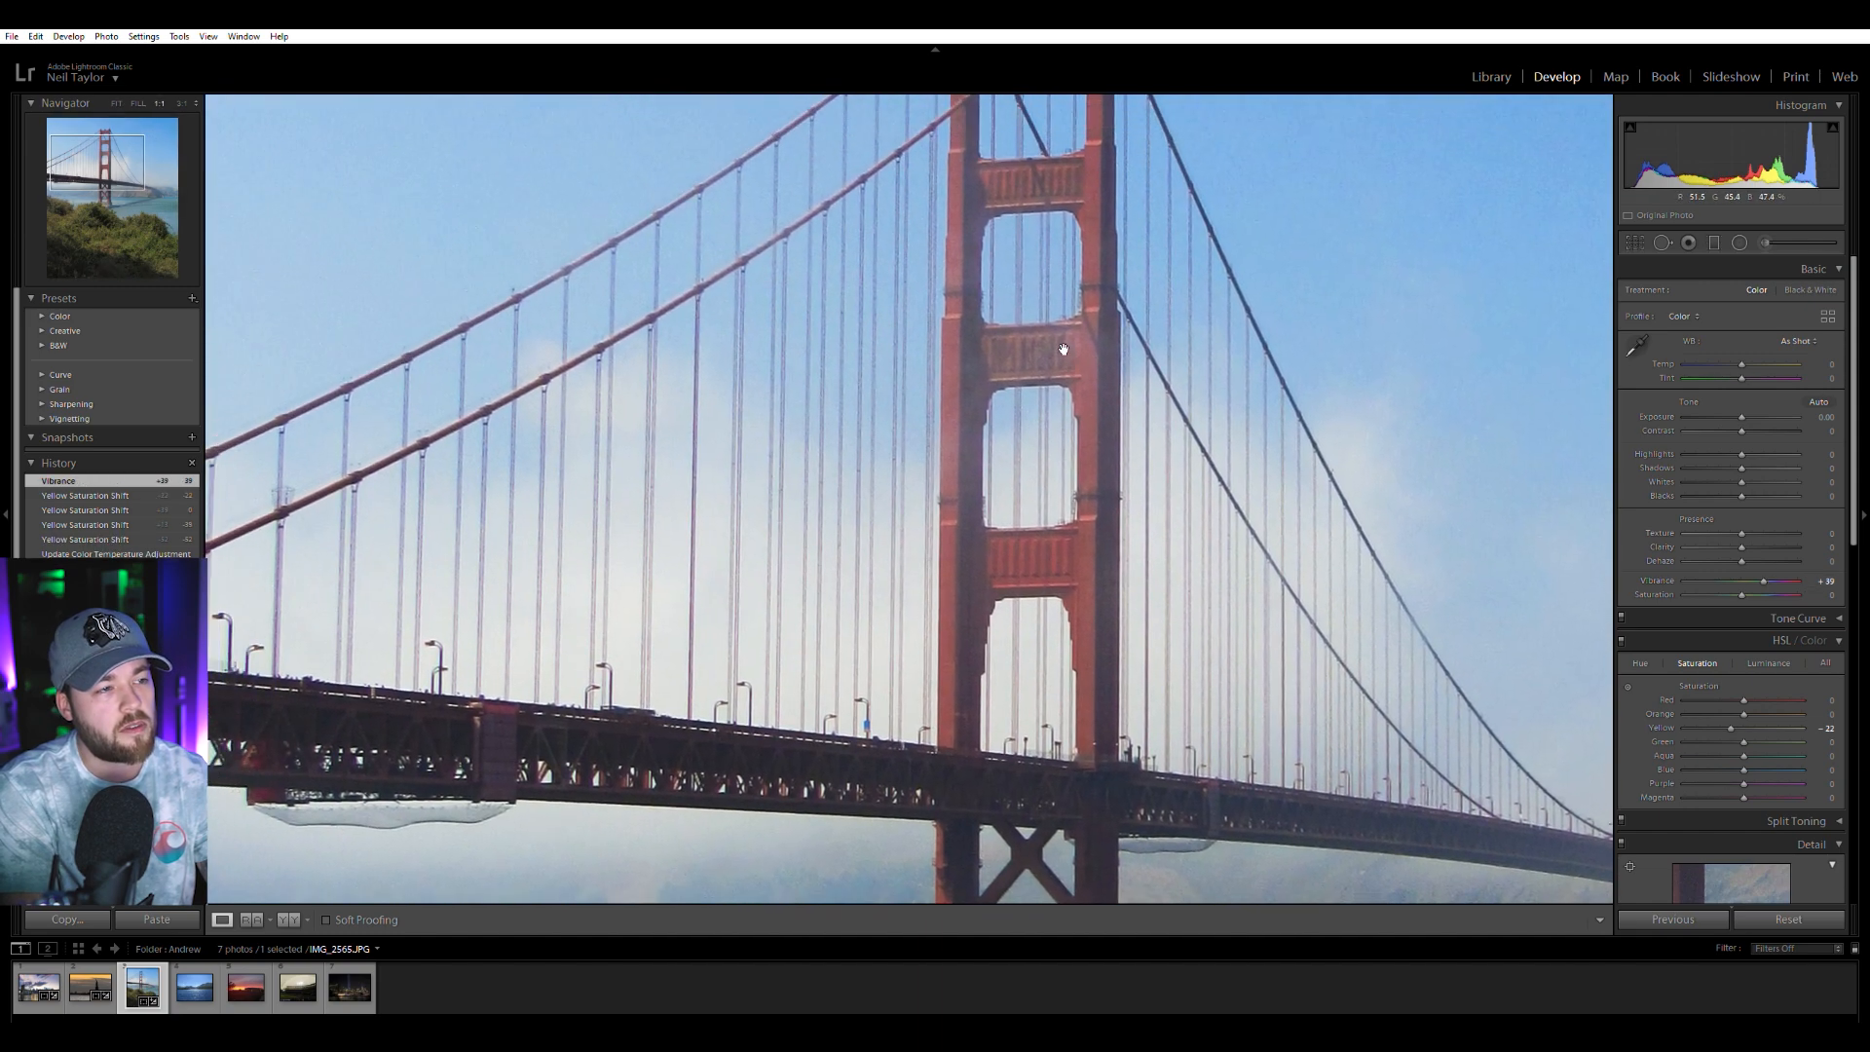
pyautogui.click(964, 287)
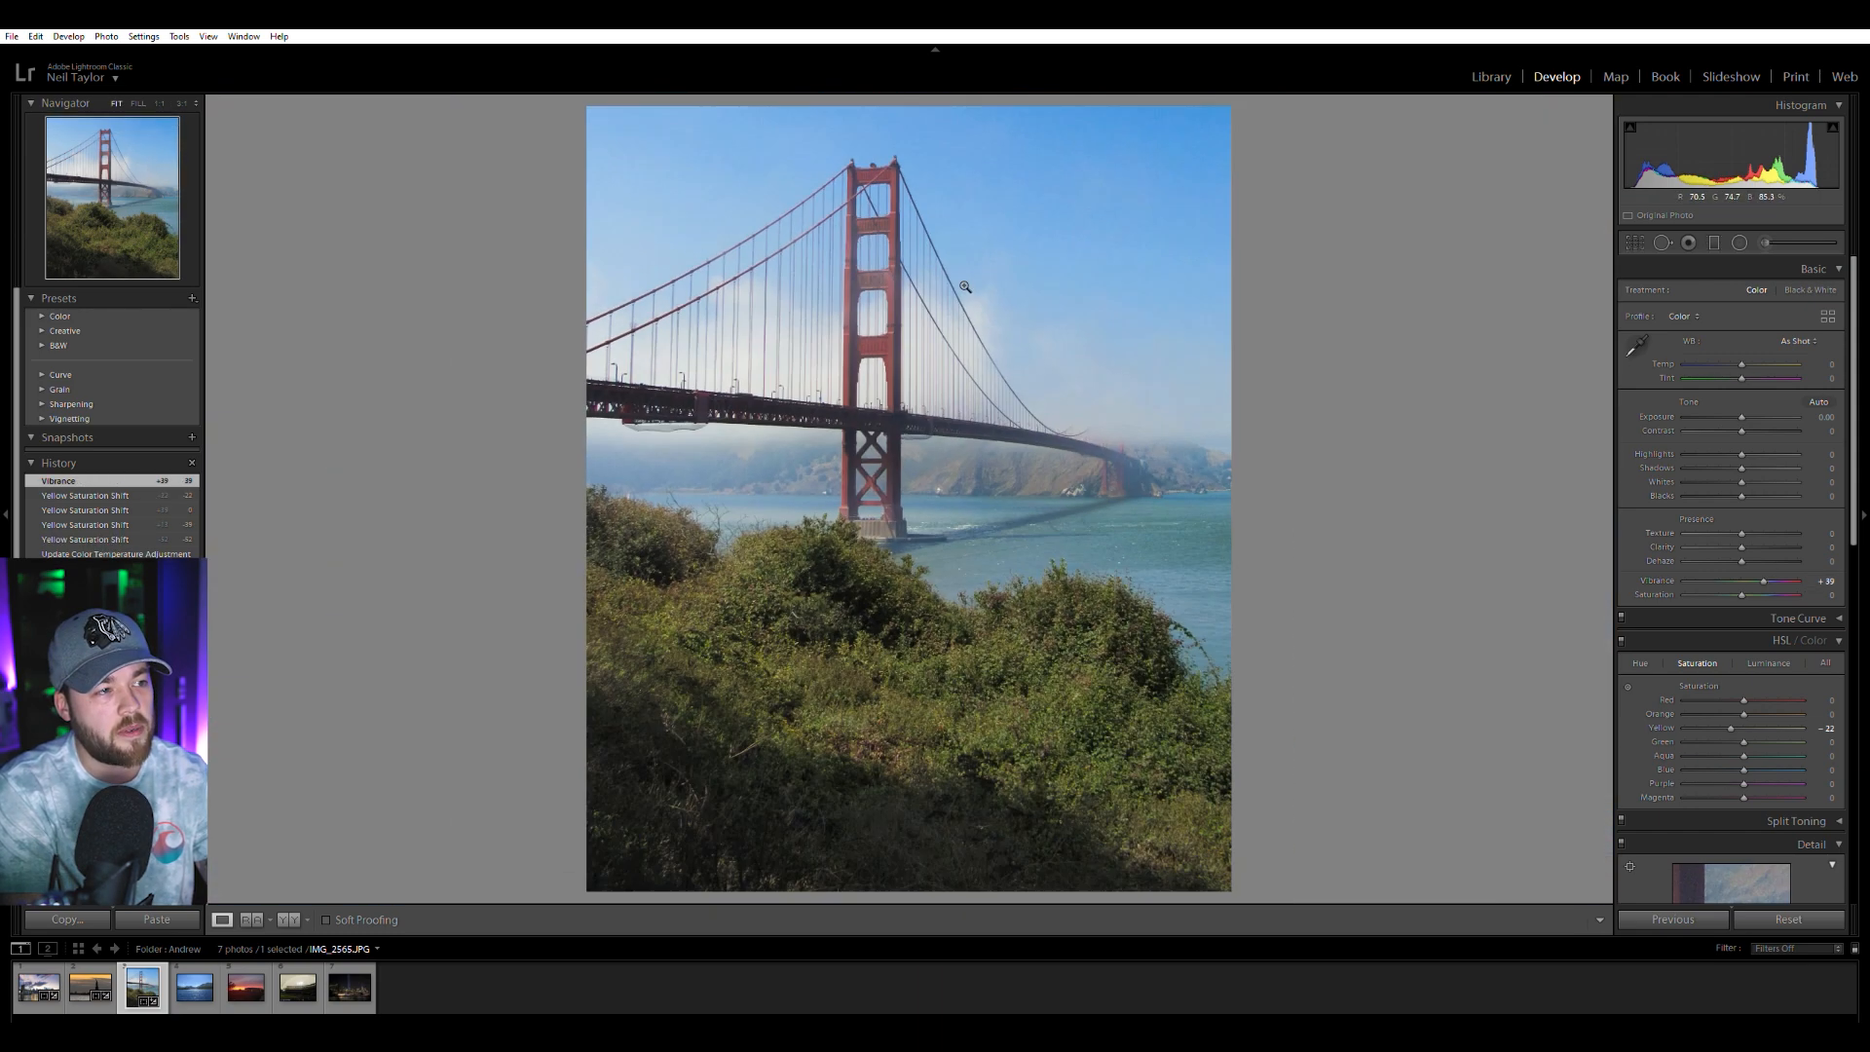
pyautogui.click(856, 220)
pyautogui.click(849, 258)
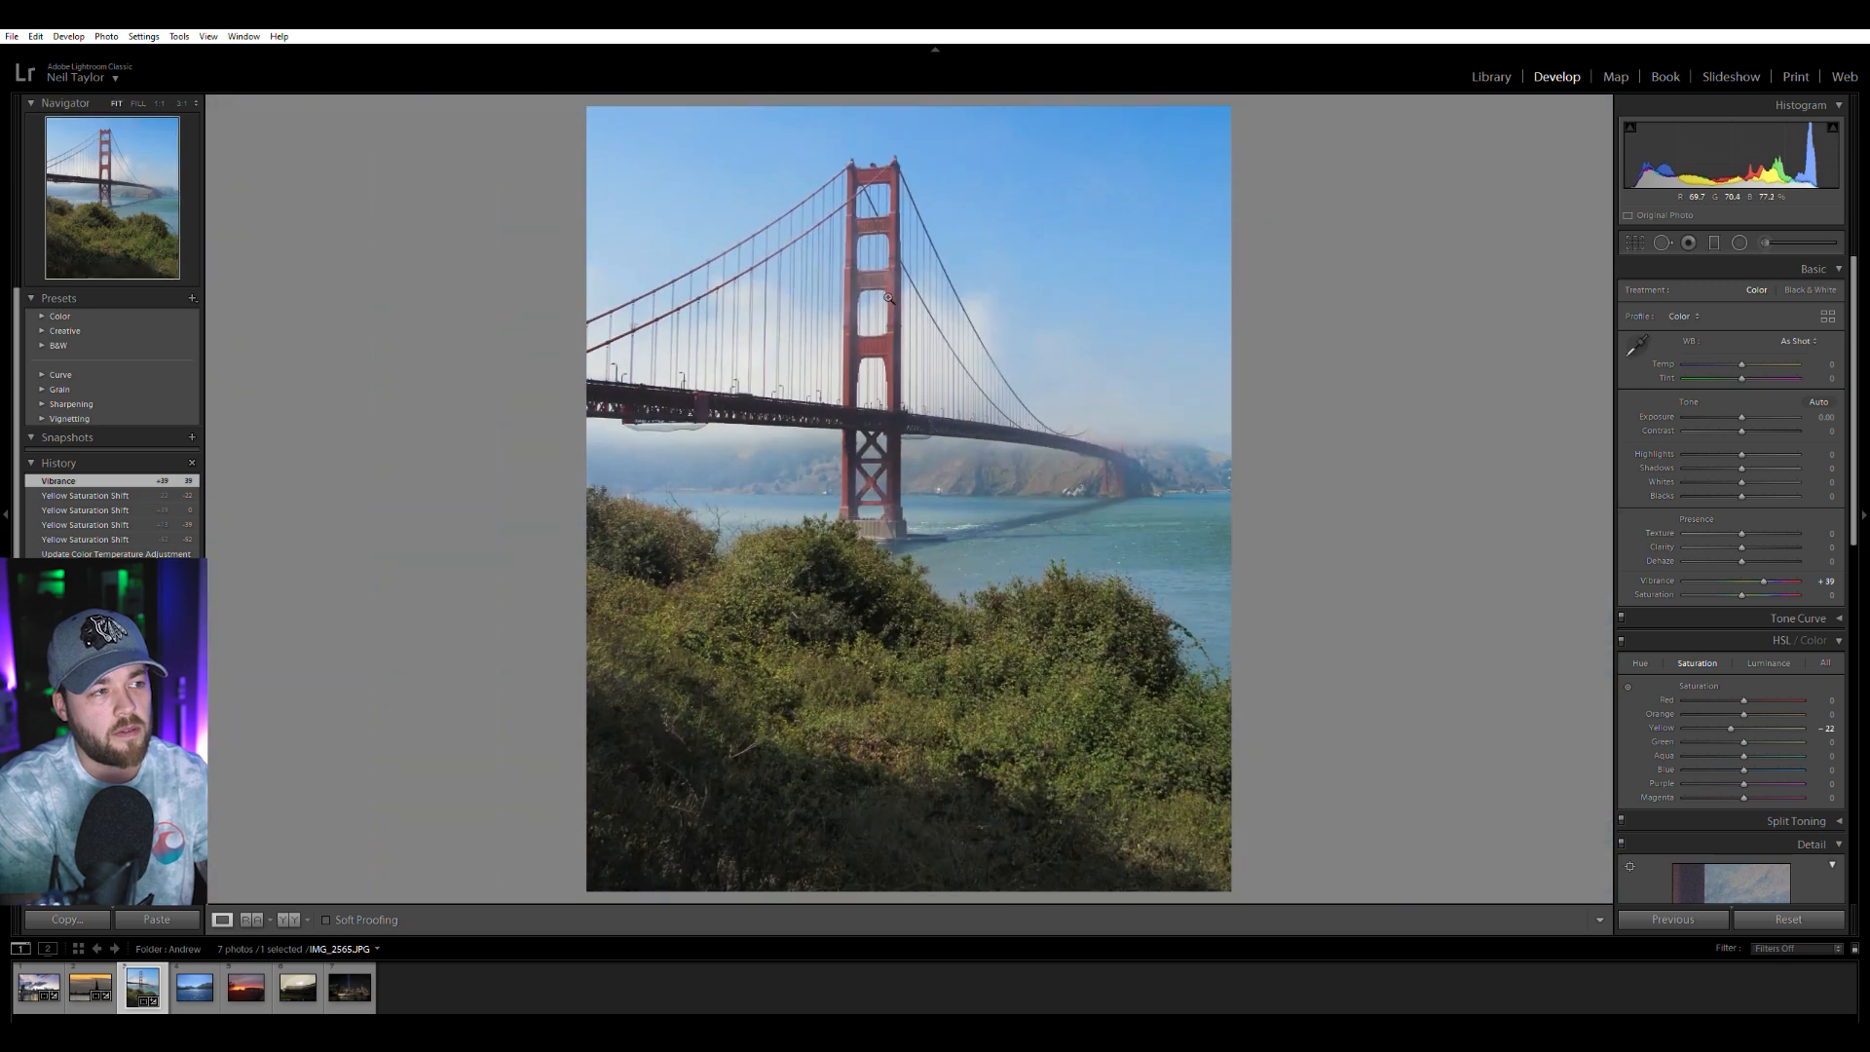
# Add a horizontal graduated filter over the sky with contrast 100, saturation 29 and shadows -56, and set the bridge photo's exposure to +0.10.
pyautogui.click(1715, 243)
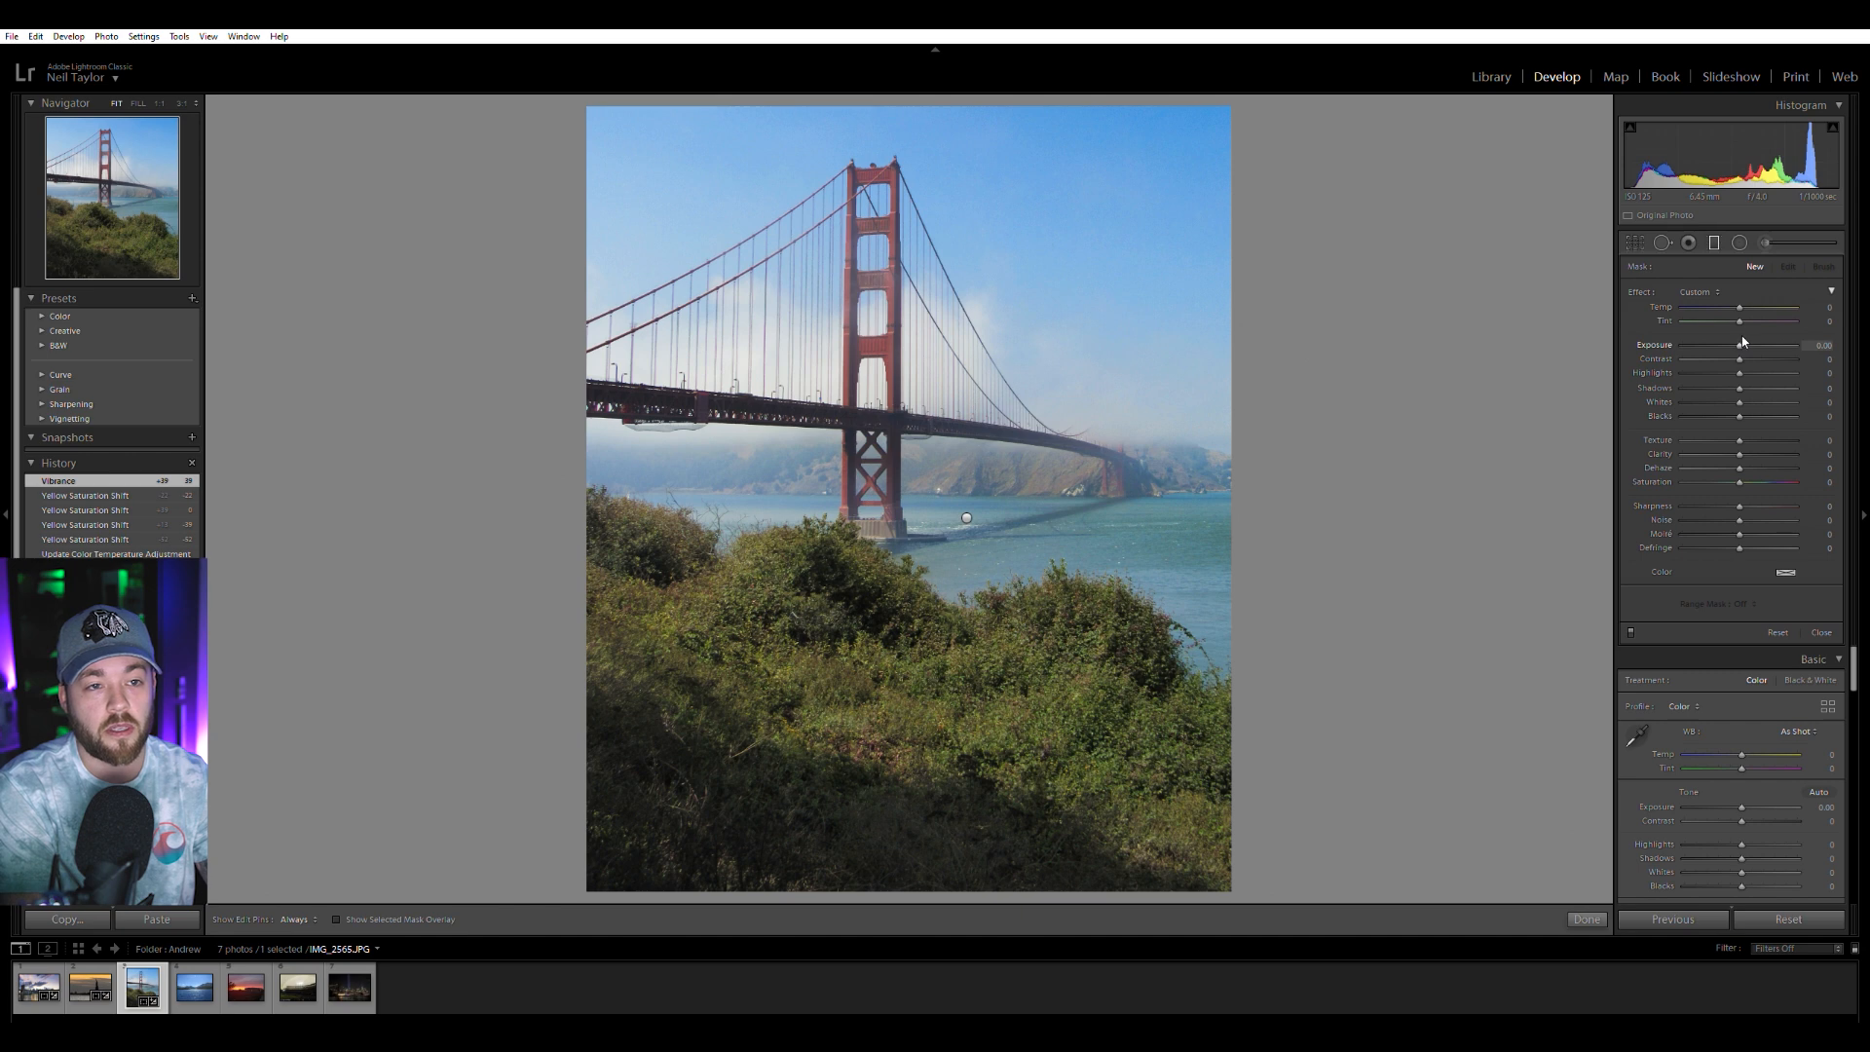
pyautogui.moveTo(1779, 346); pyautogui.dragTo(1779, 353)
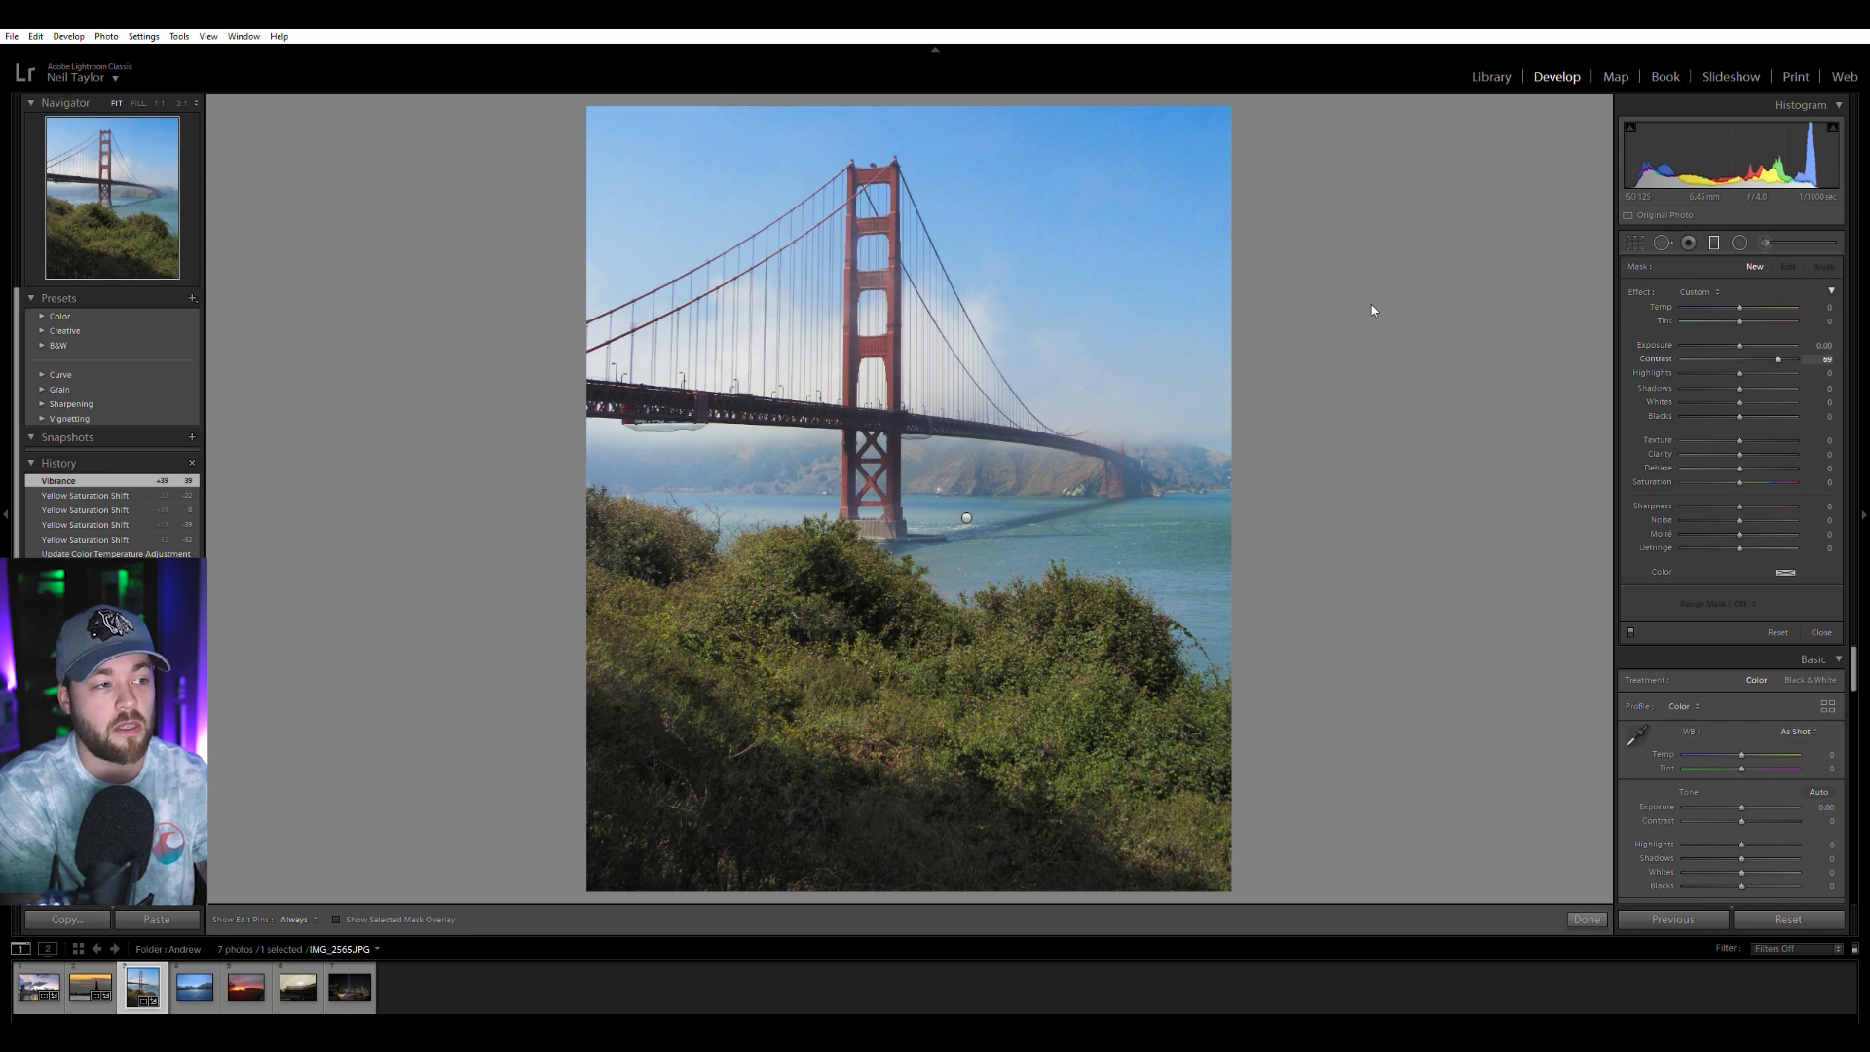
pyautogui.moveTo(870, 295); pyautogui.dragTo(867, 421)
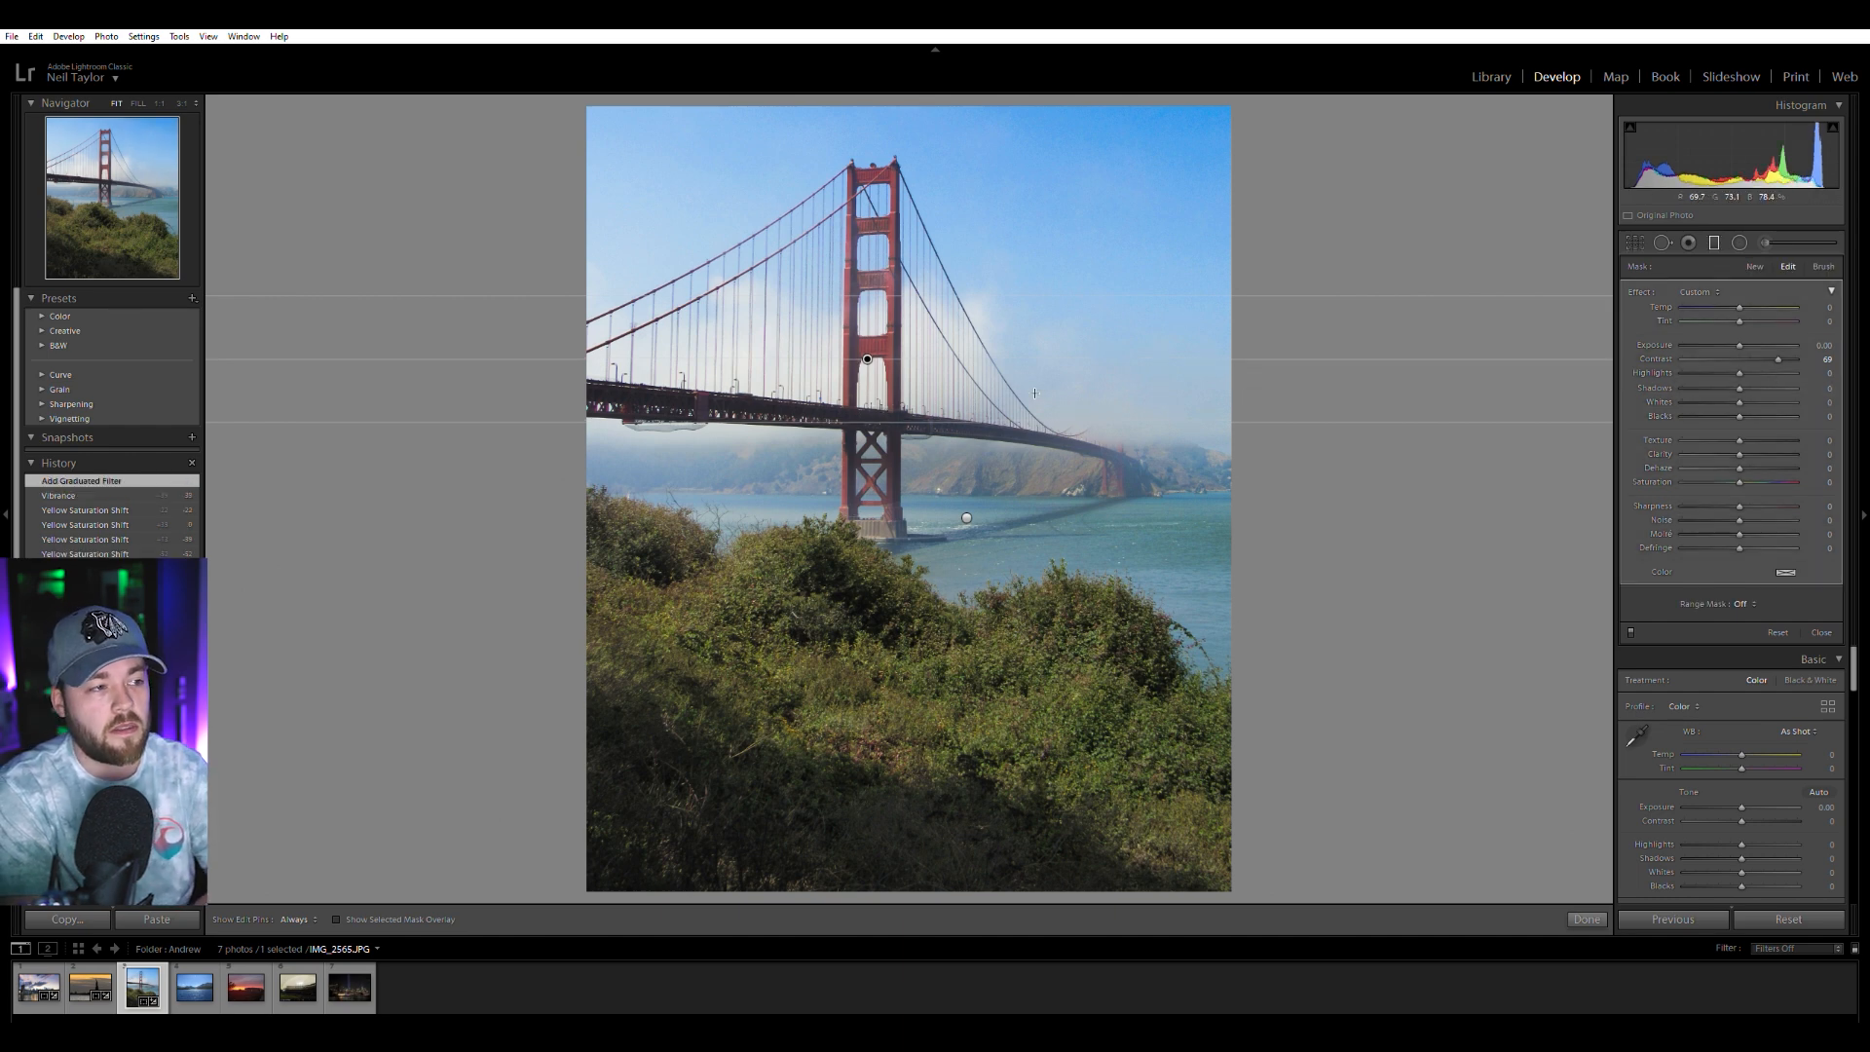
pyautogui.moveTo(1781, 351); pyautogui.dragTo(1803, 350)
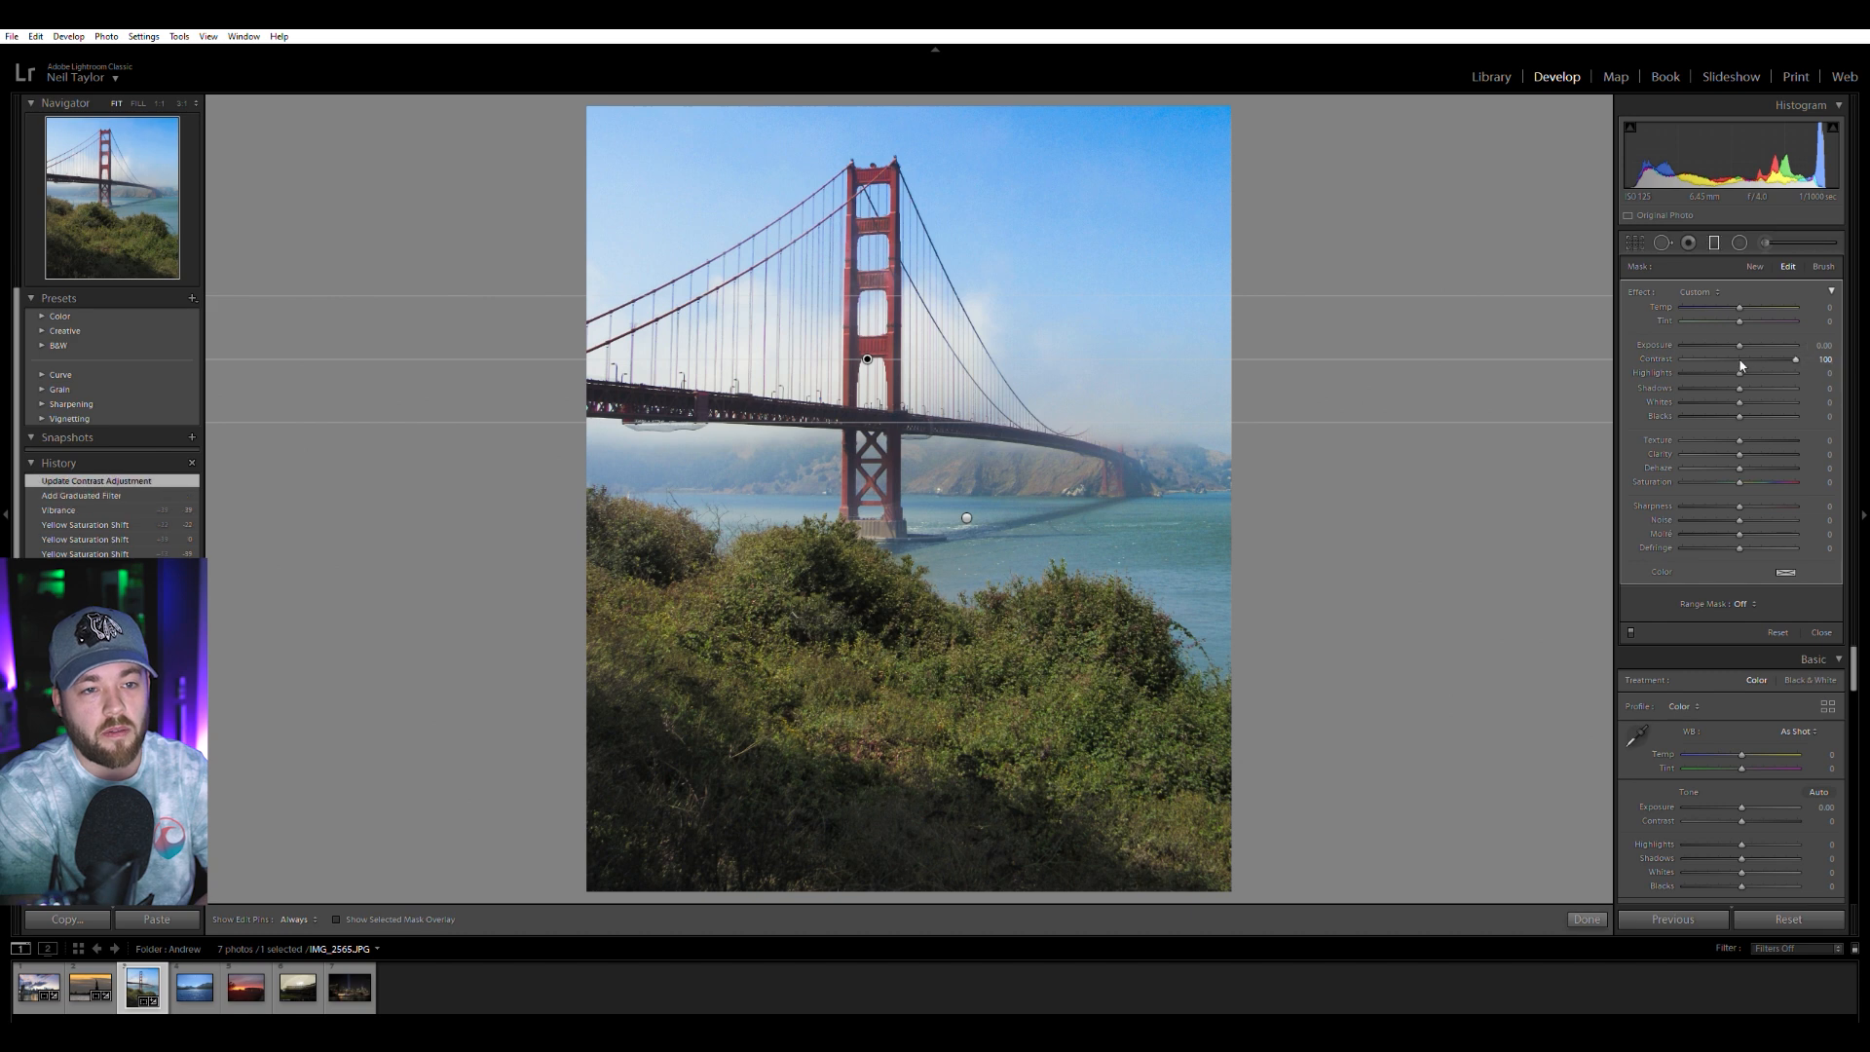
pyautogui.moveTo(1744, 469); pyautogui.dragTo(1759, 472)
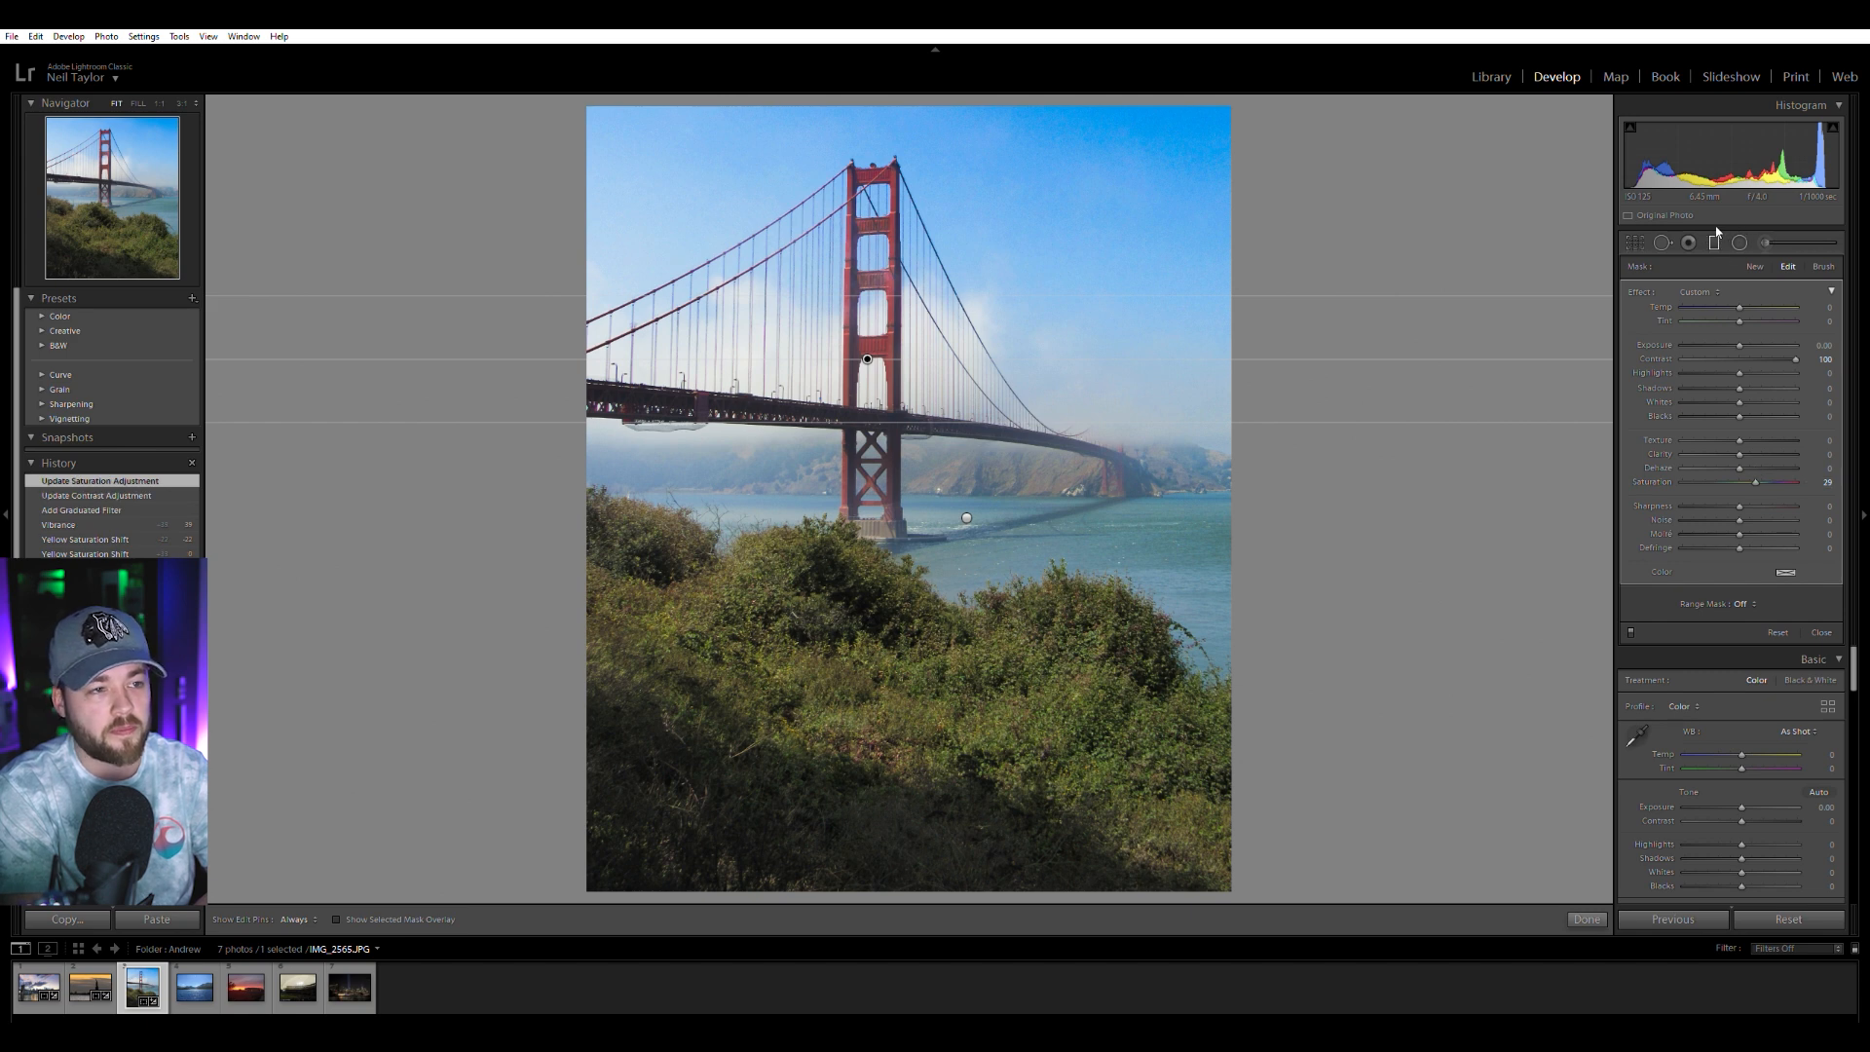
pyautogui.moveTo(1741, 382); pyautogui.dragTo(1714, 385)
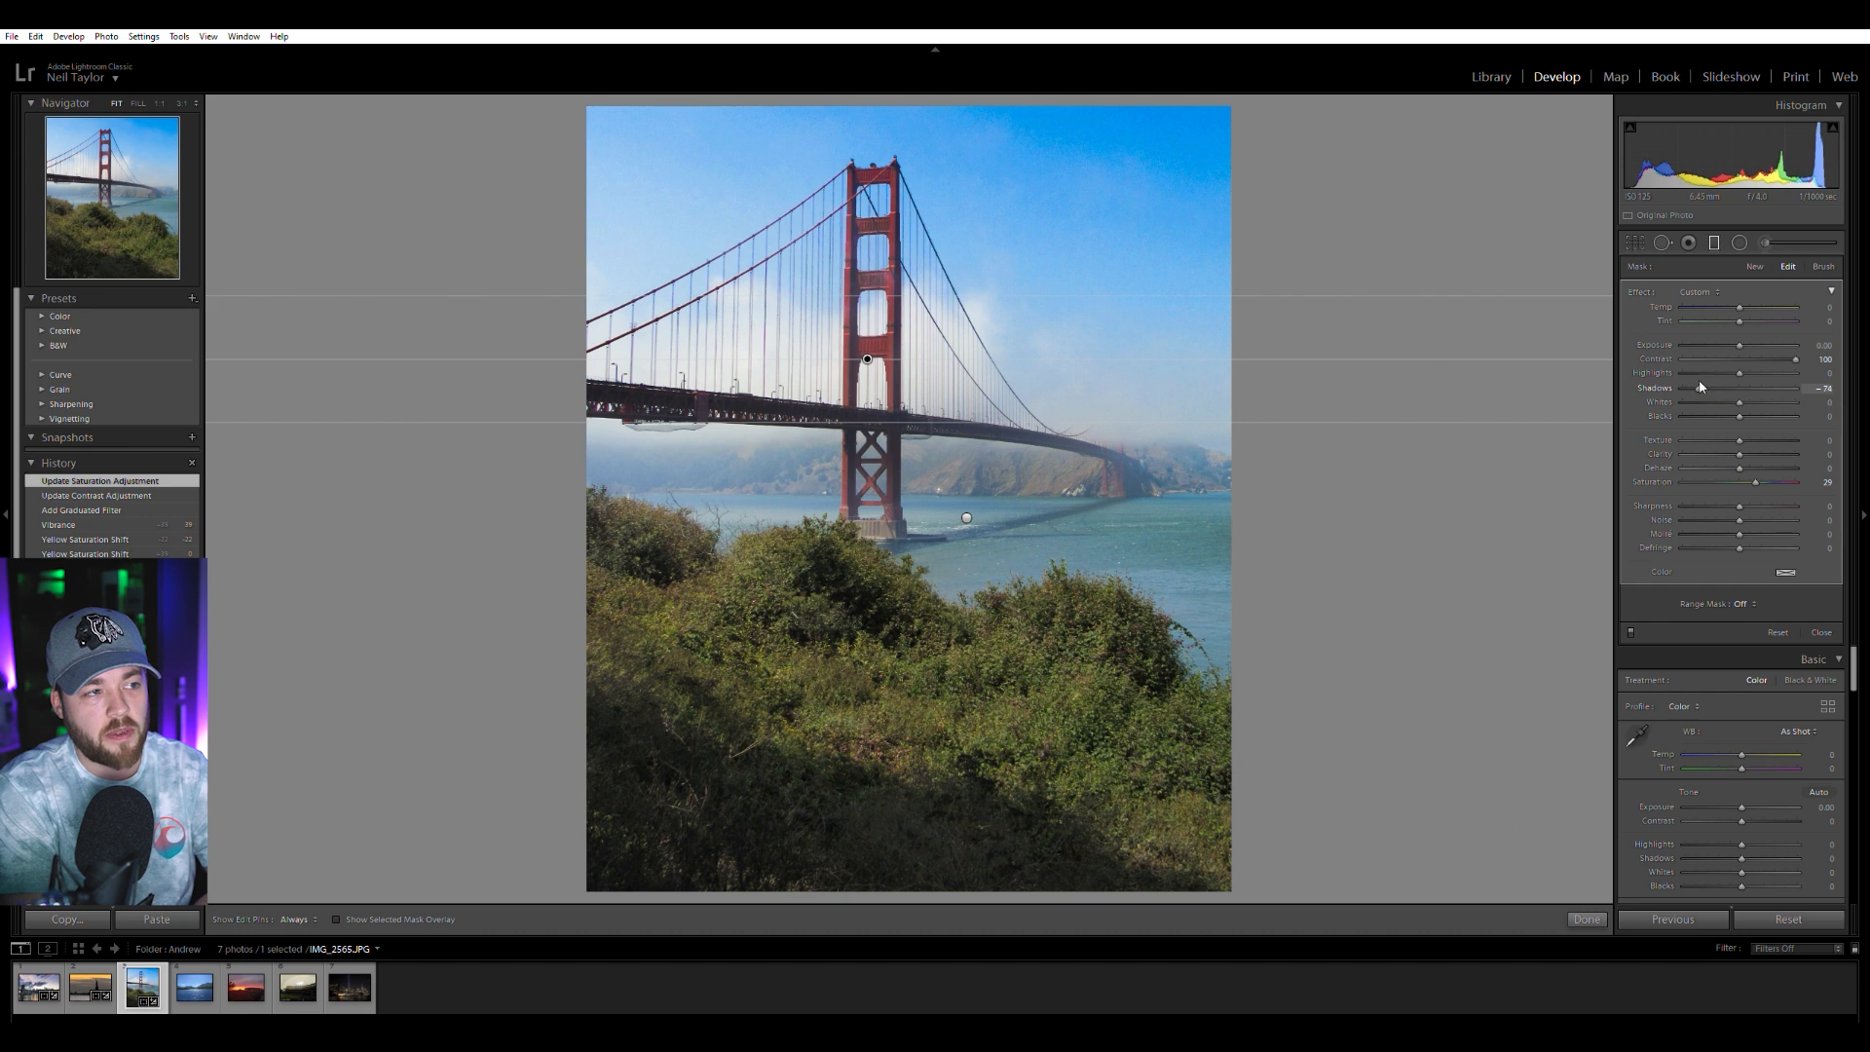
pyautogui.moveTo(1711, 386); pyautogui.dragTo(1711, 386)
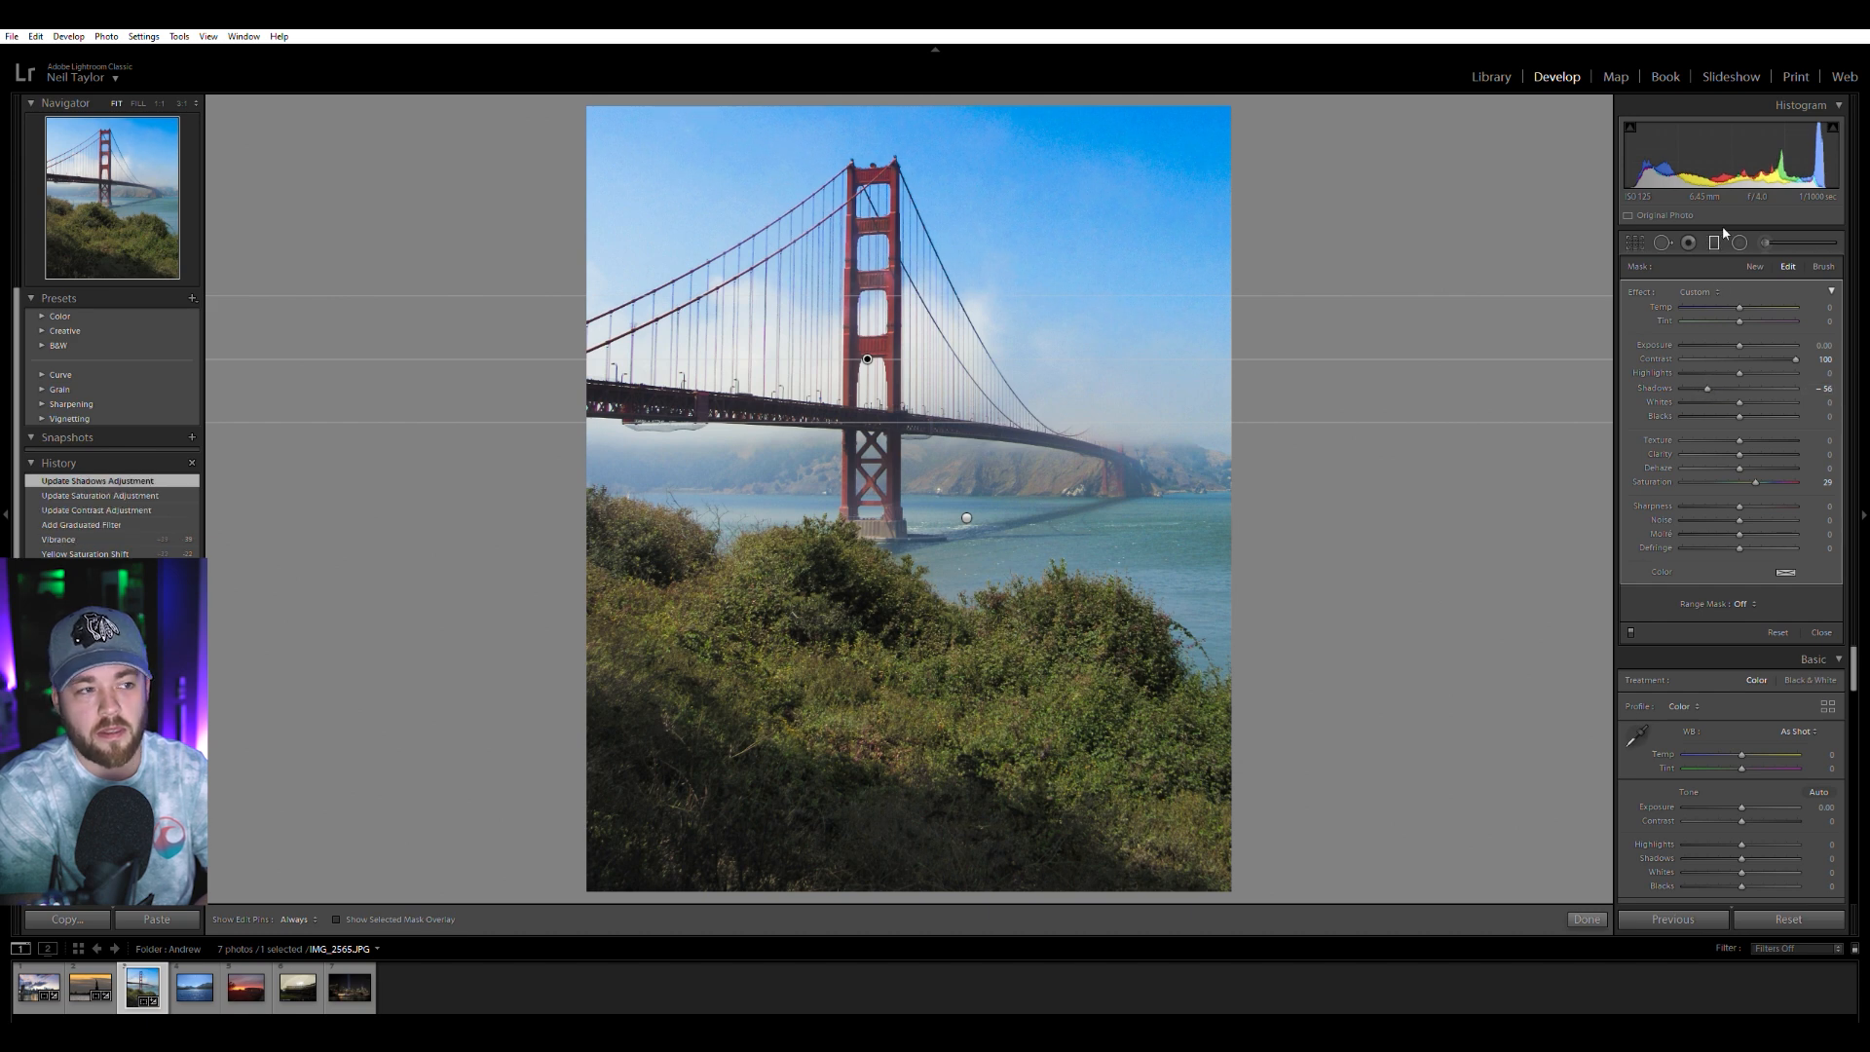
pyautogui.click(1715, 243)
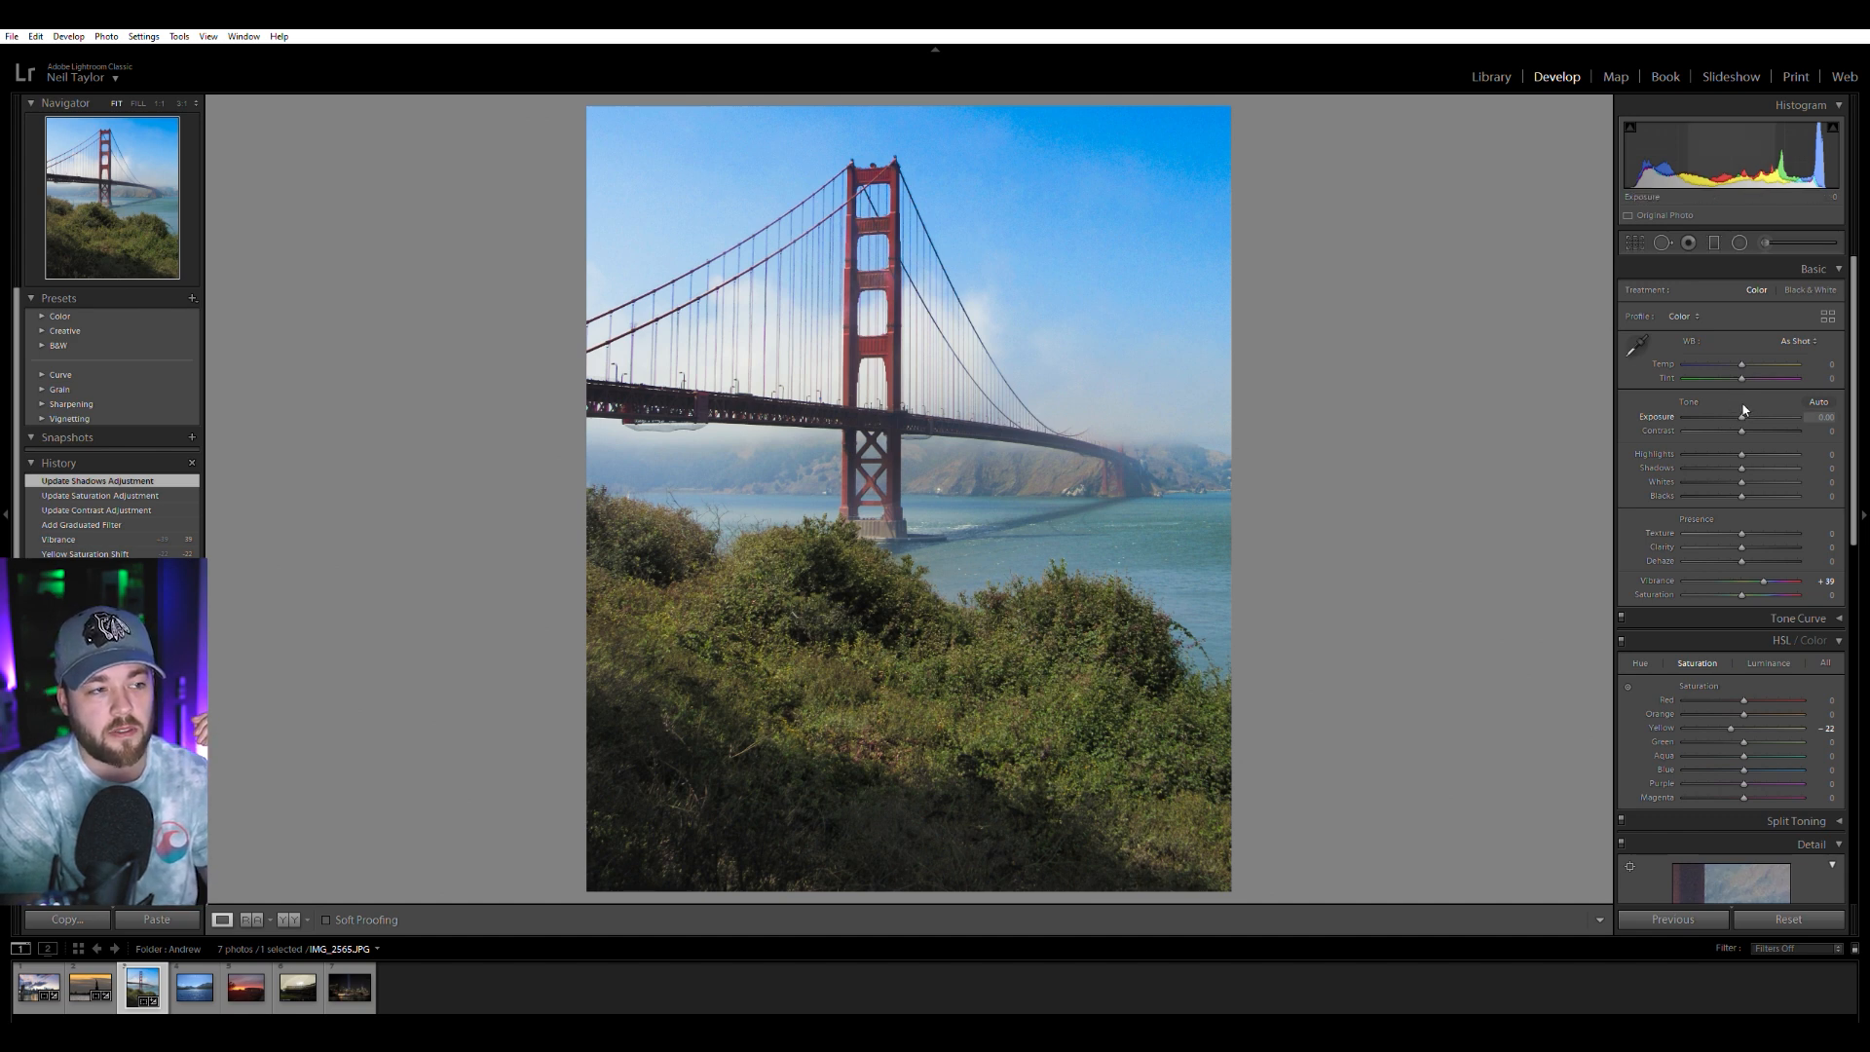
pyautogui.moveTo(1744, 411); pyautogui.dragTo(1745, 410)
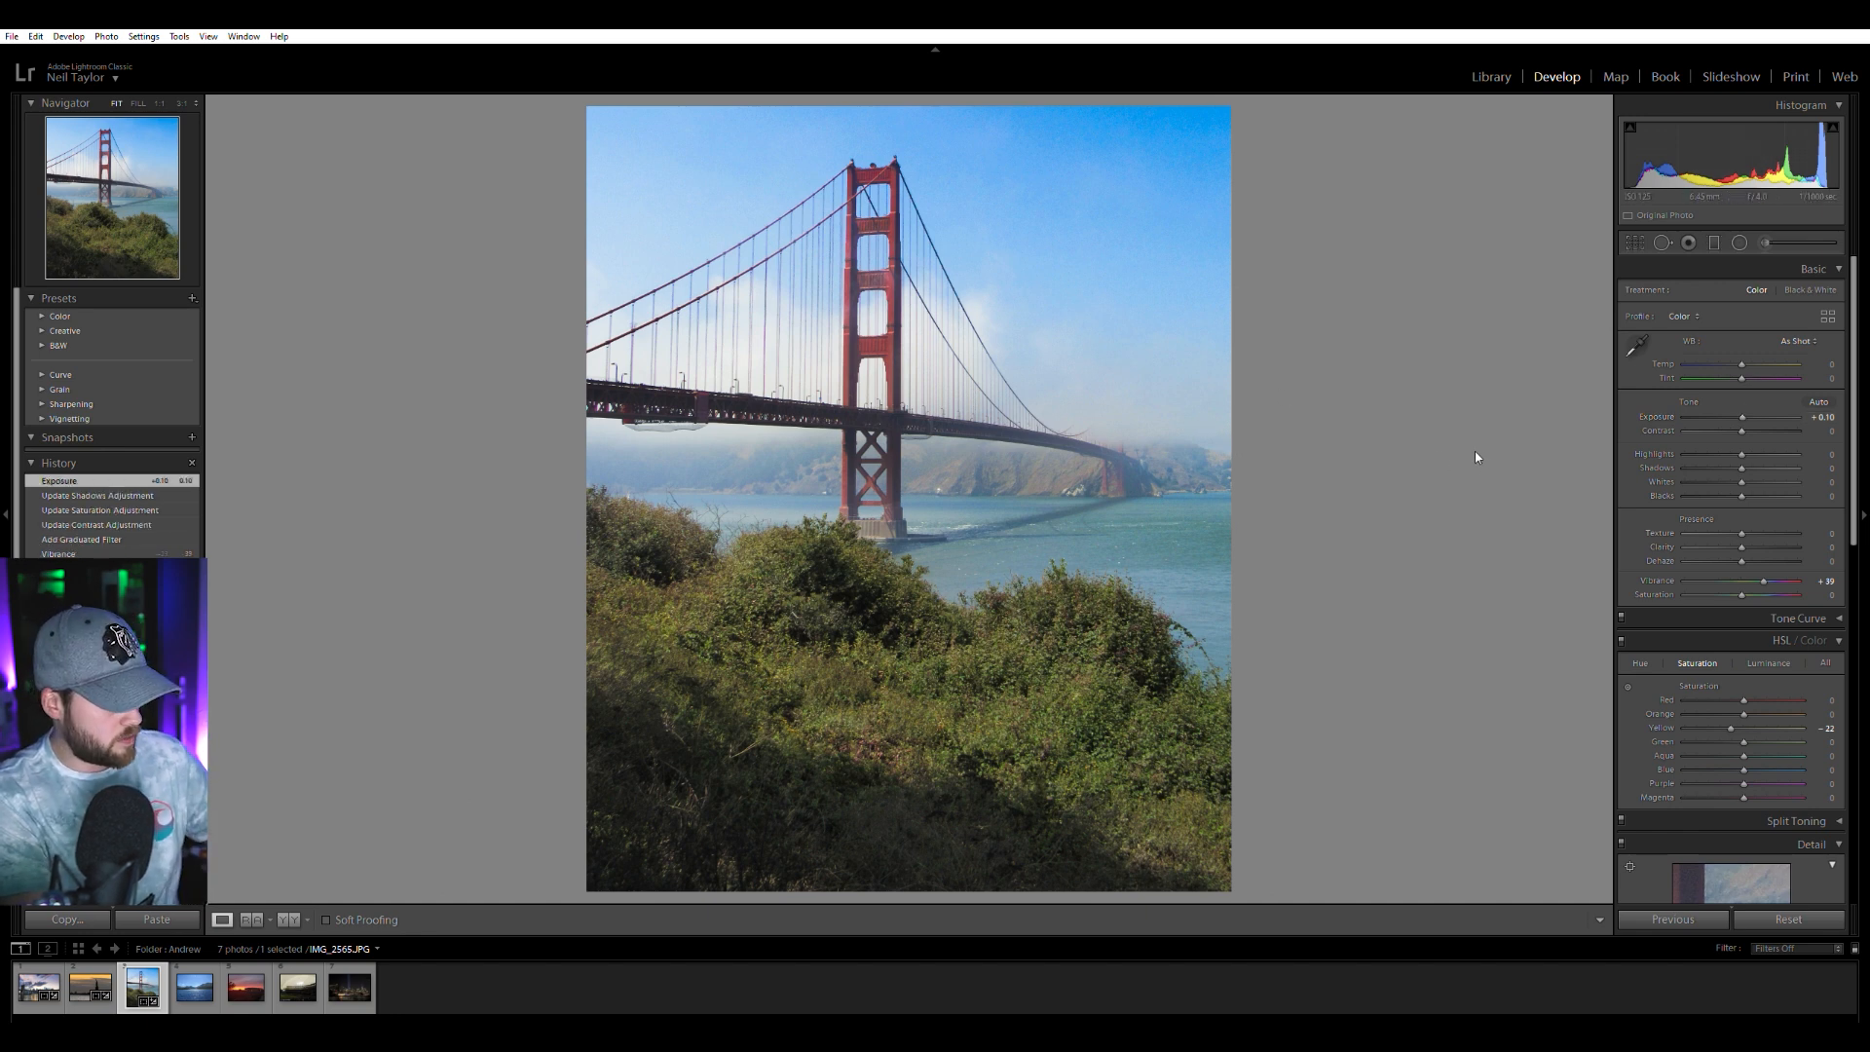
# Compare the bridge photo's before and after versions several times, ending on the edited version.
pyautogui.press('\\')
pyautogui.press('\\')
pyautogui.press('\\')
pyautogui.press('\\')
pyautogui.press('\\')
pyautogui.press('\\')
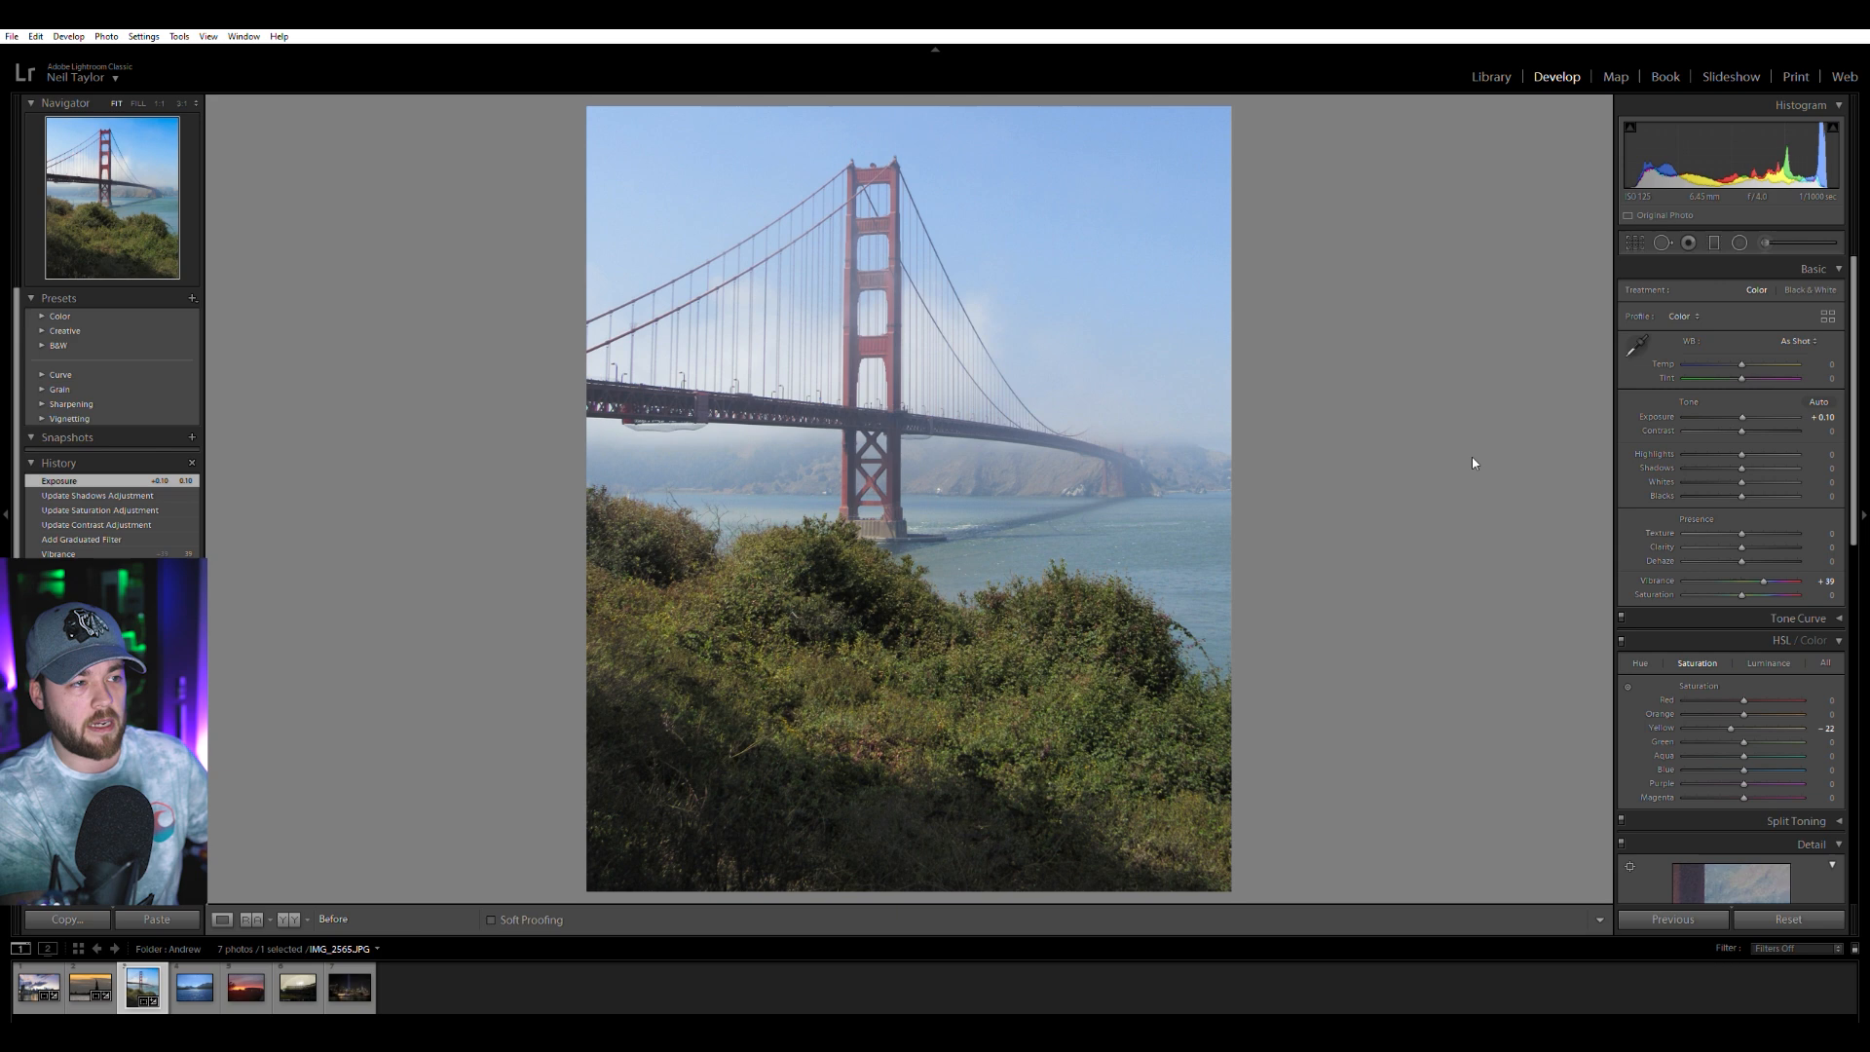
pyautogui.press('\\')
pyautogui.press('\\')
pyautogui.press('\\')
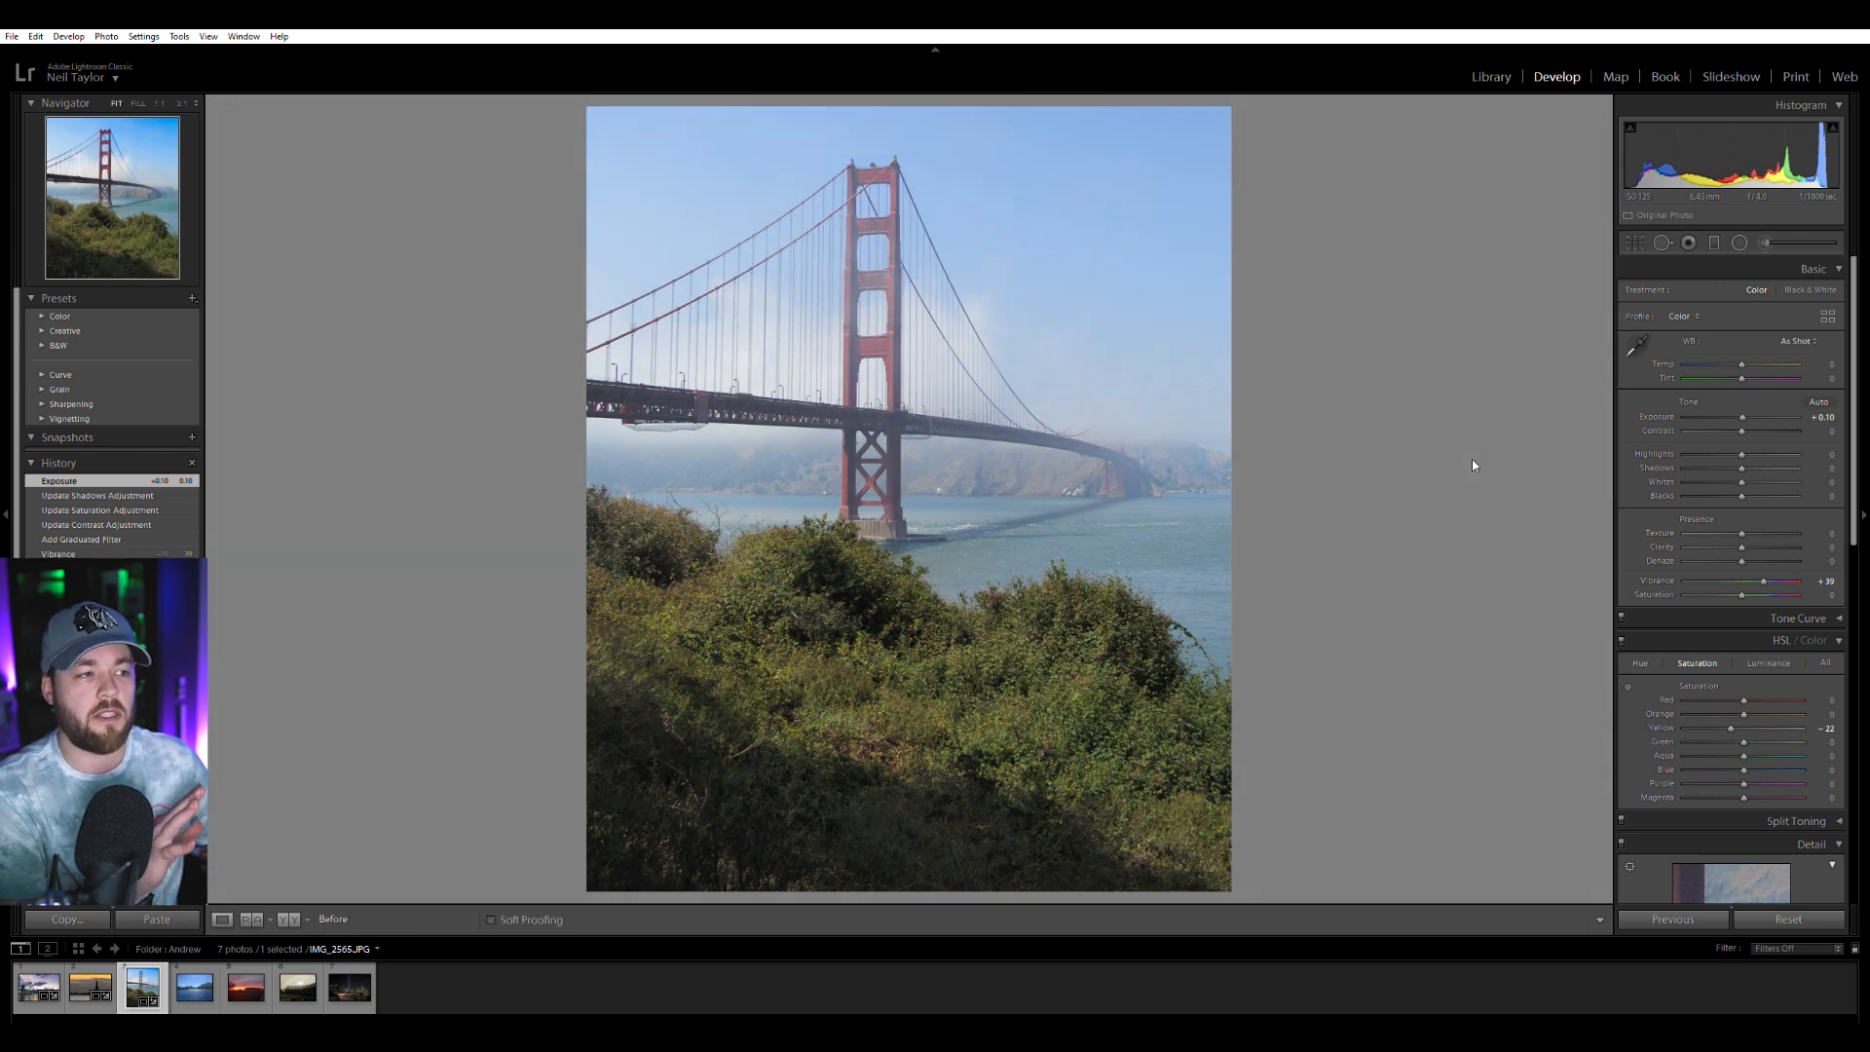
pyautogui.press('\\')
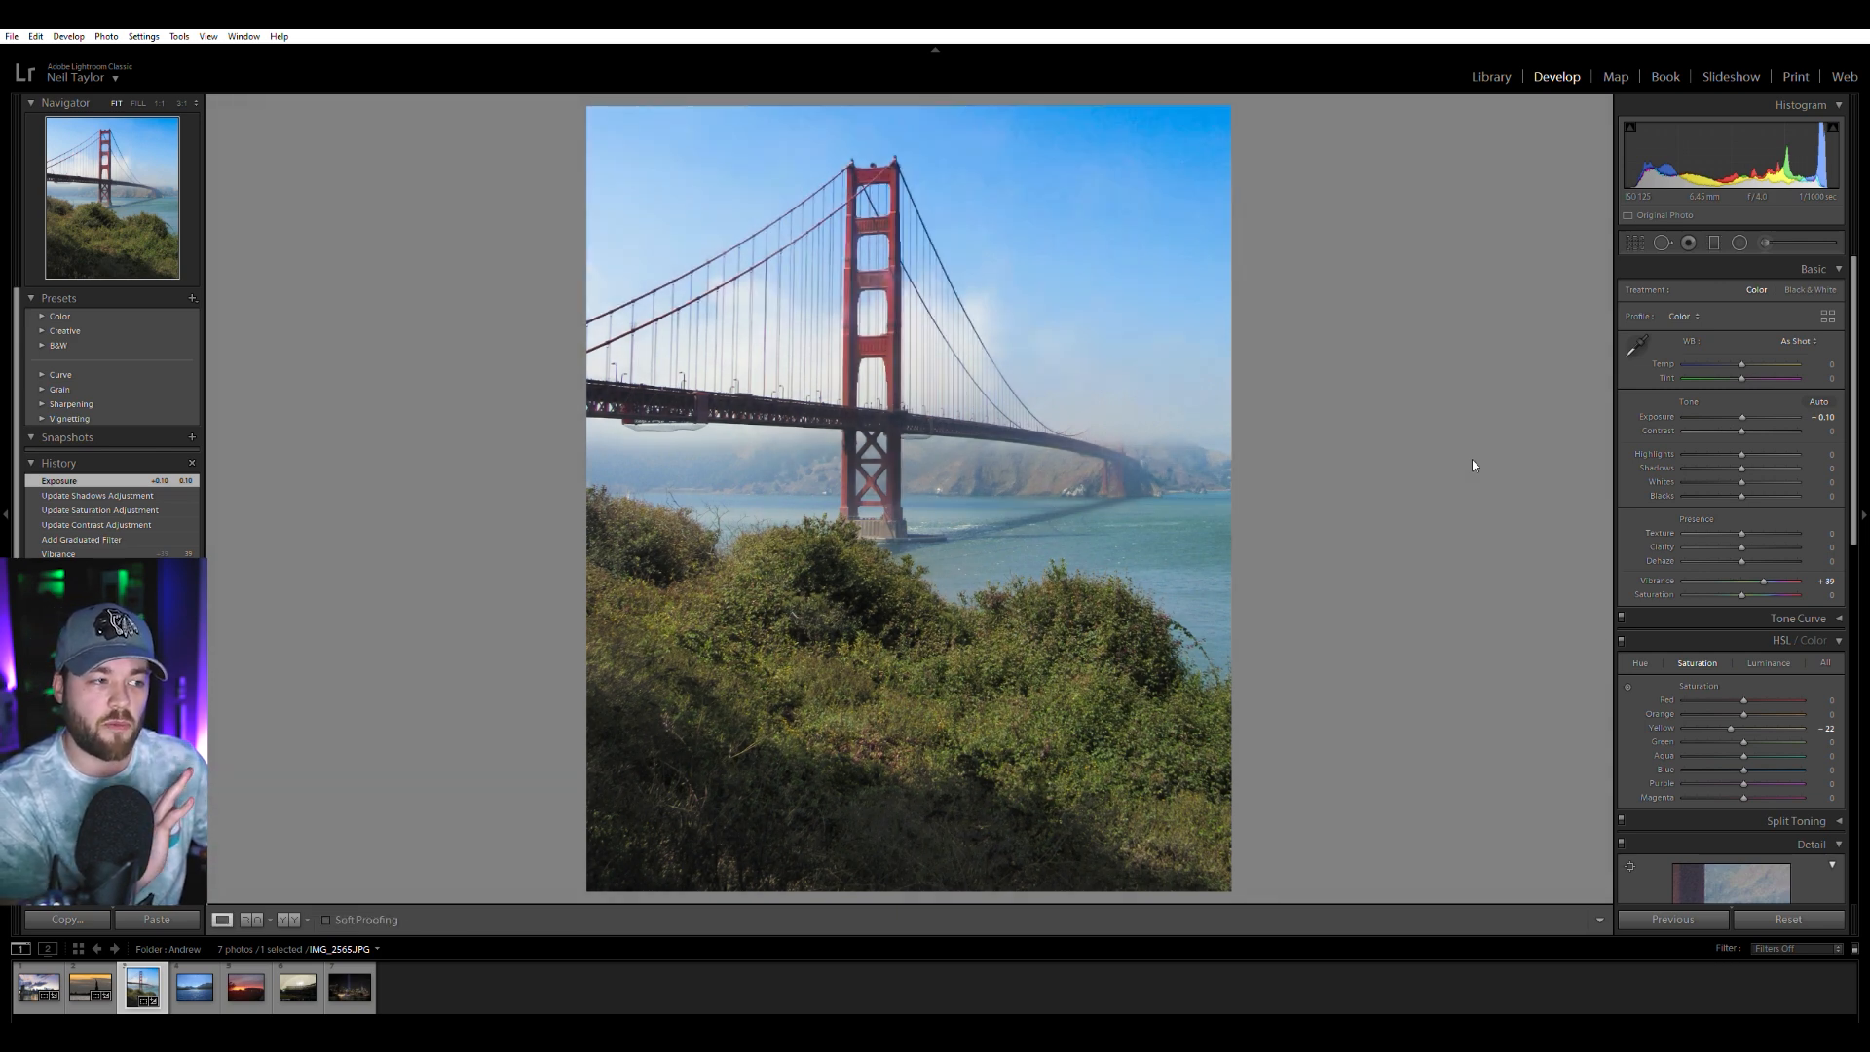
pyautogui.press('\\')
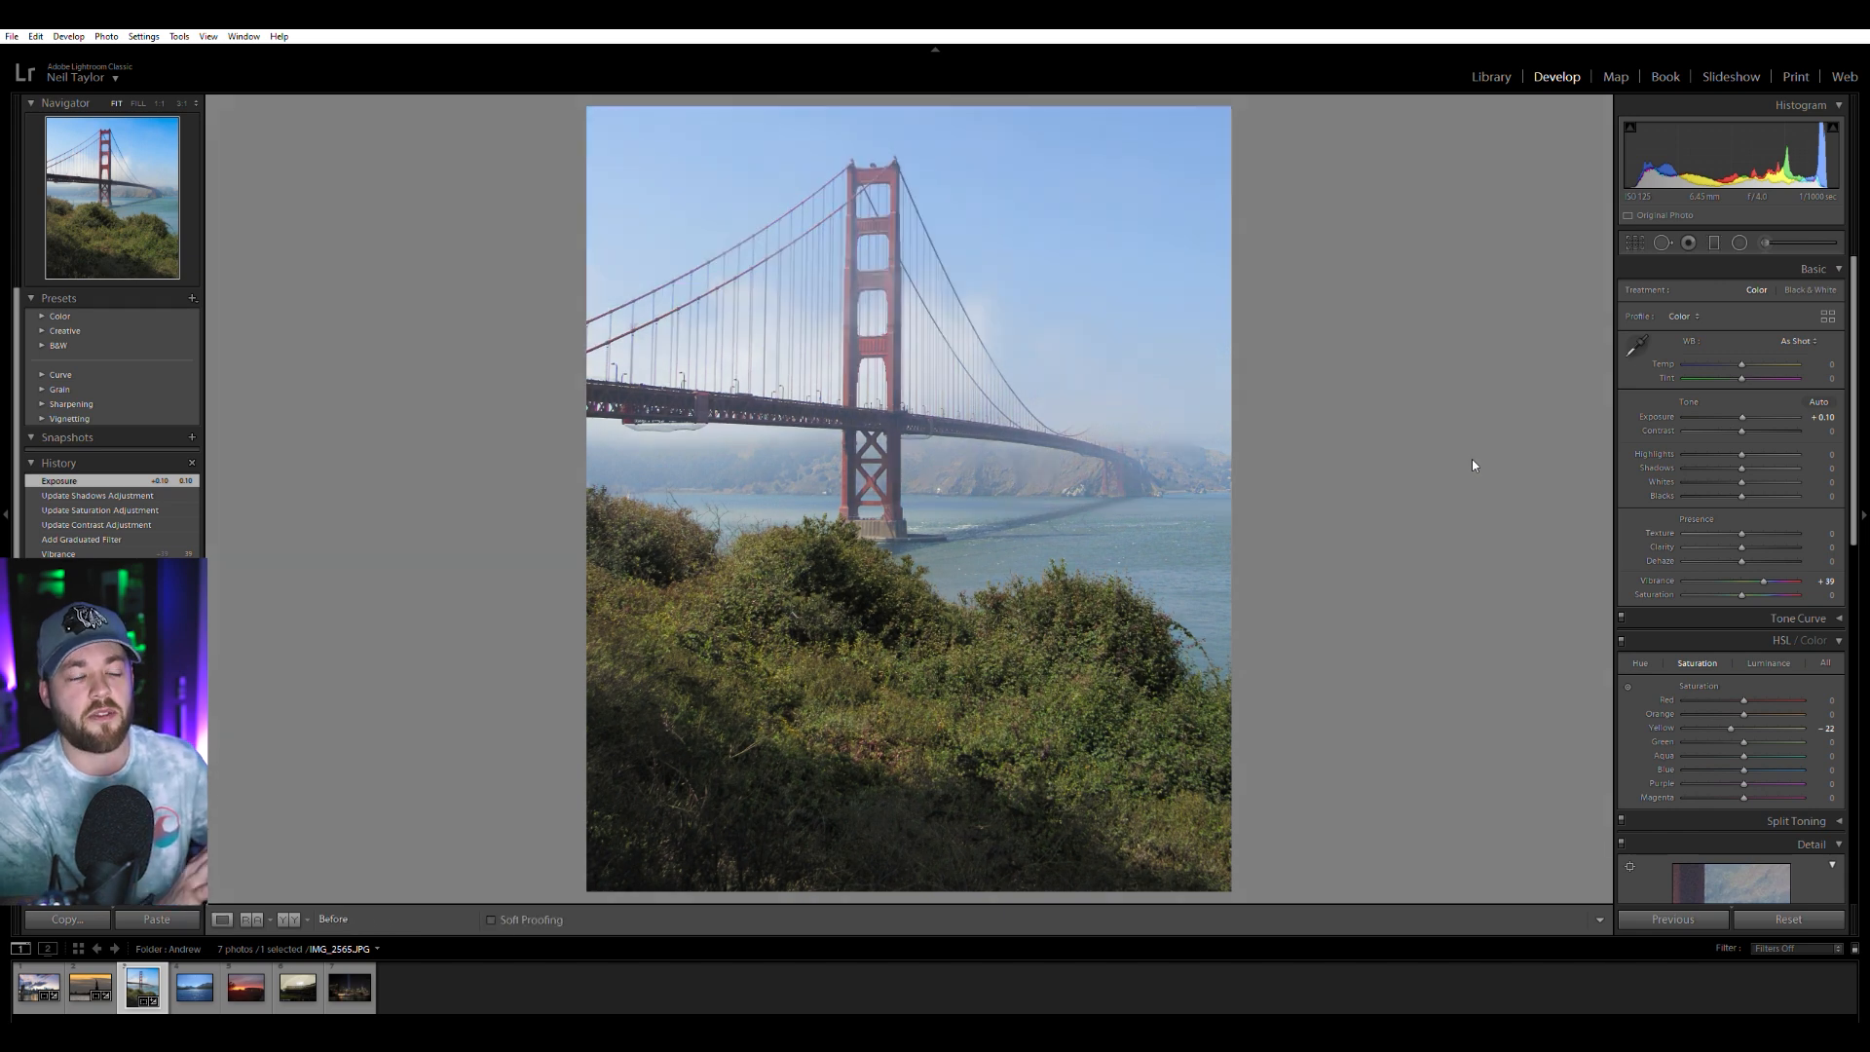
pyautogui.press('\\')
pyautogui.press('\\')
pyautogui.press('\\')
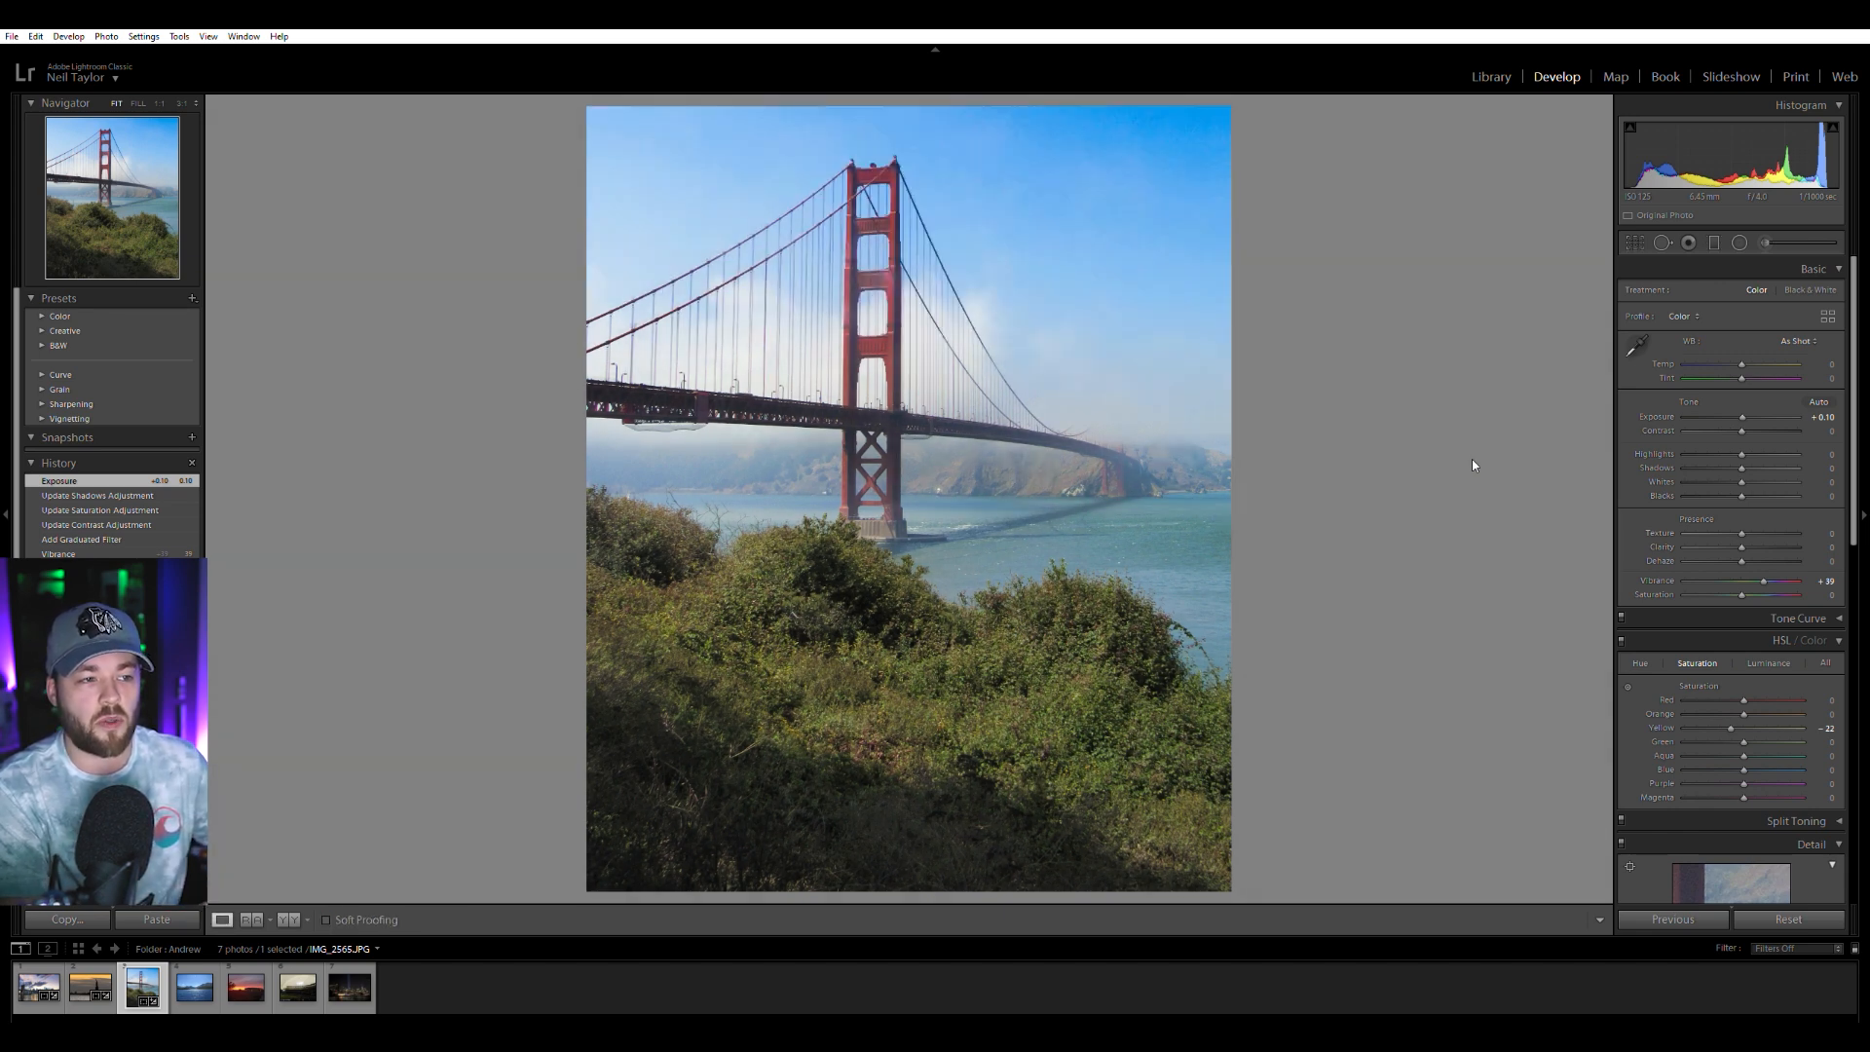
pyautogui.press('\\')
pyautogui.press('\\')
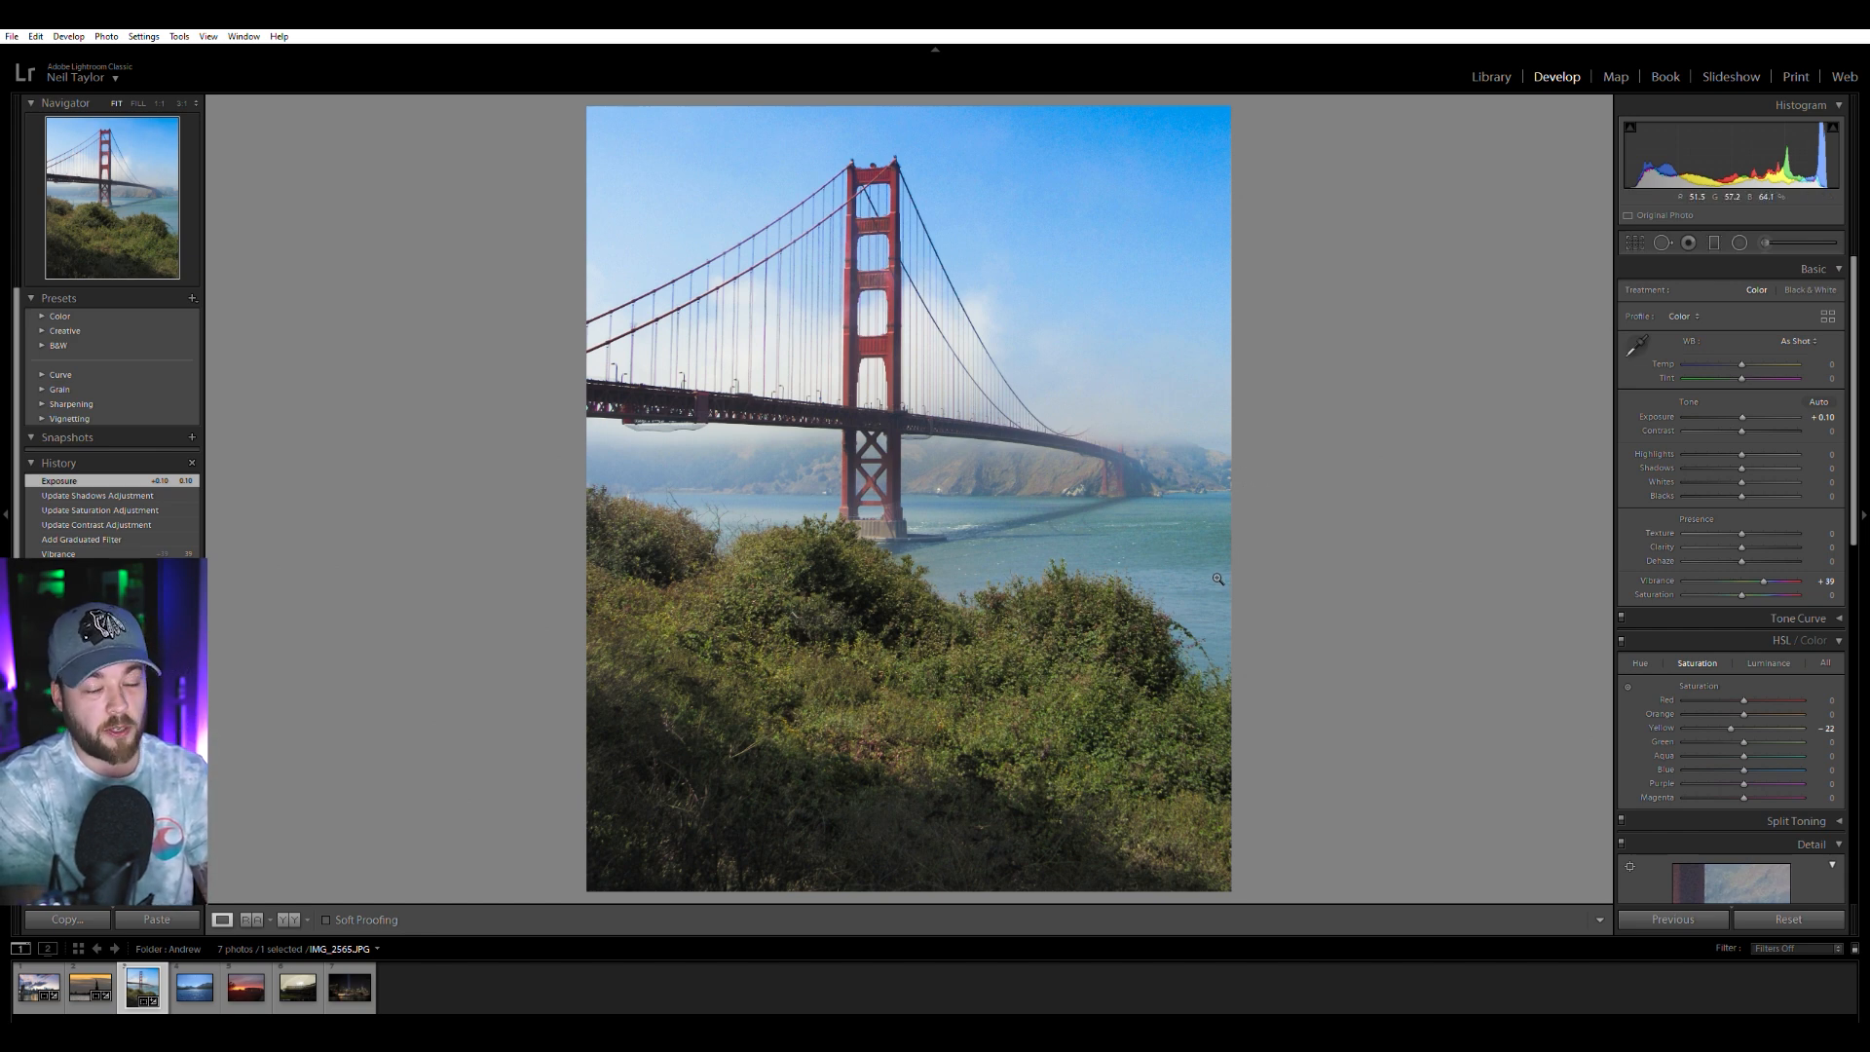
# Switch to the lake photo IMG_2572.JPG and straighten its horizon with a crop angle of 1.87.
pyautogui.click(194, 988)
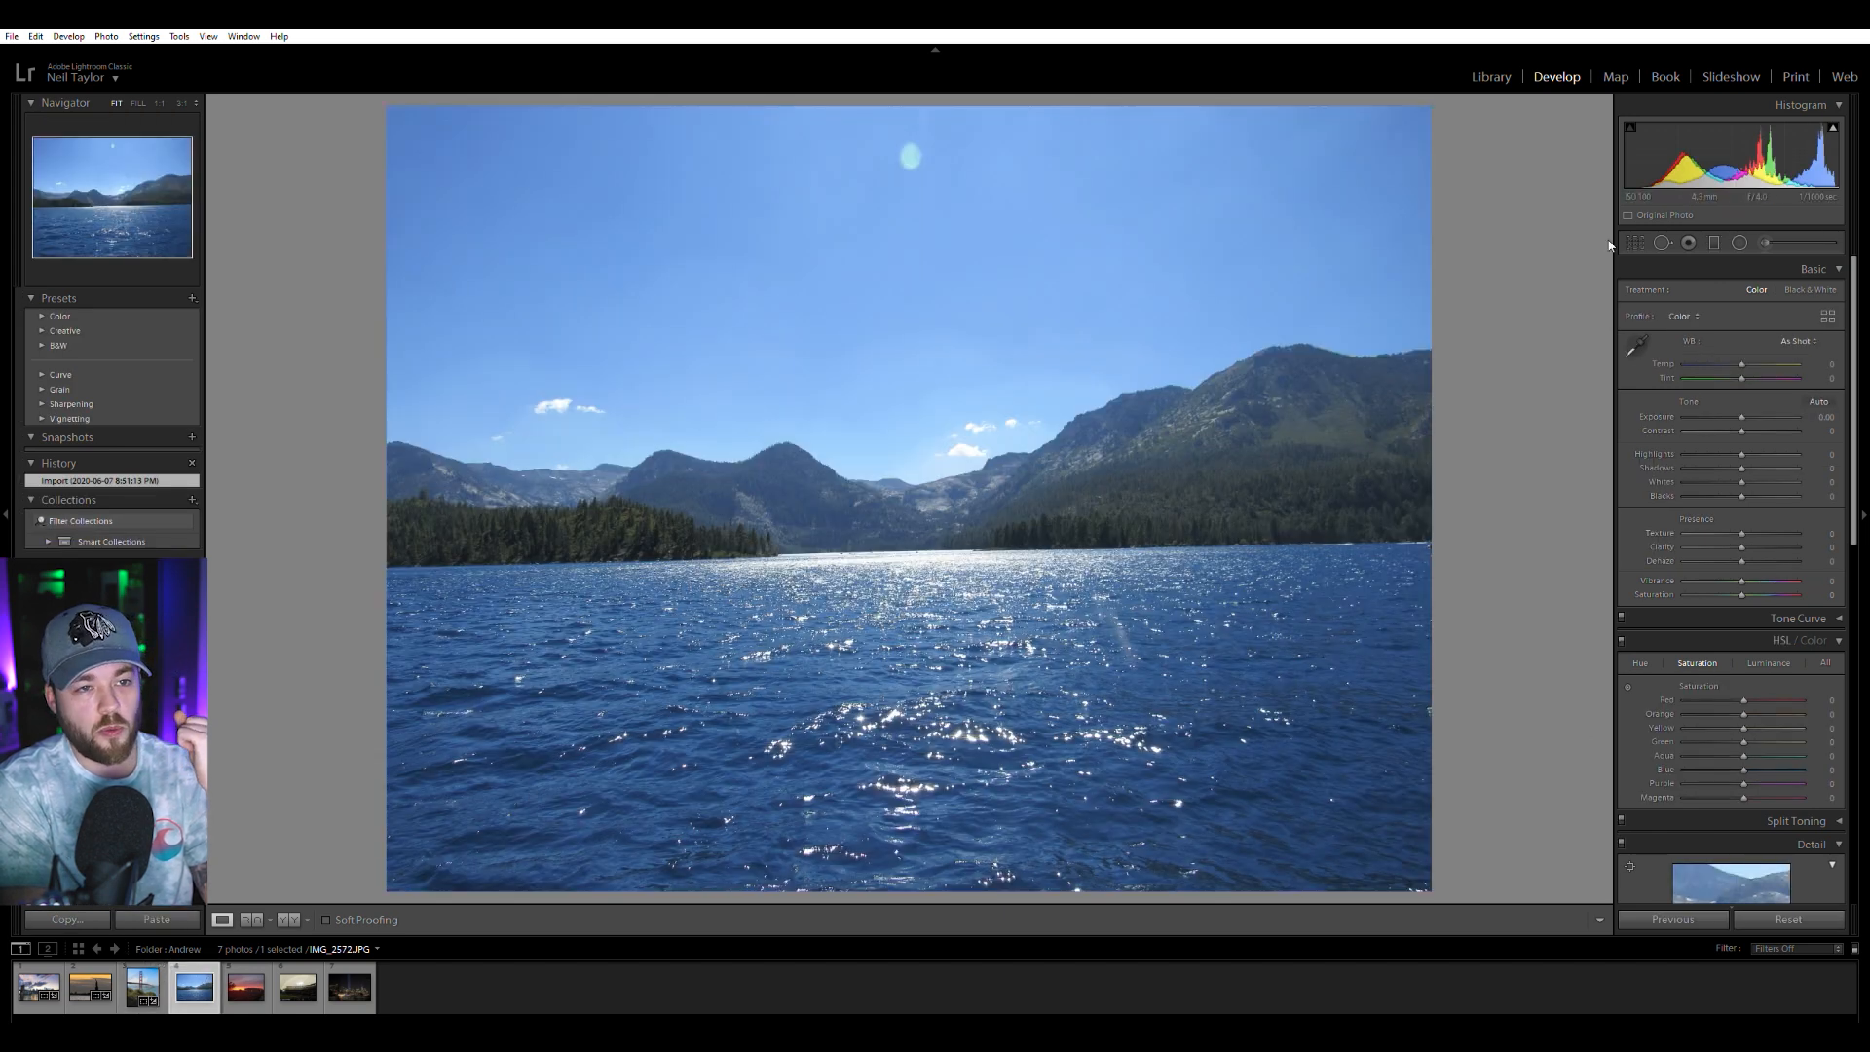
pyautogui.click(1636, 243)
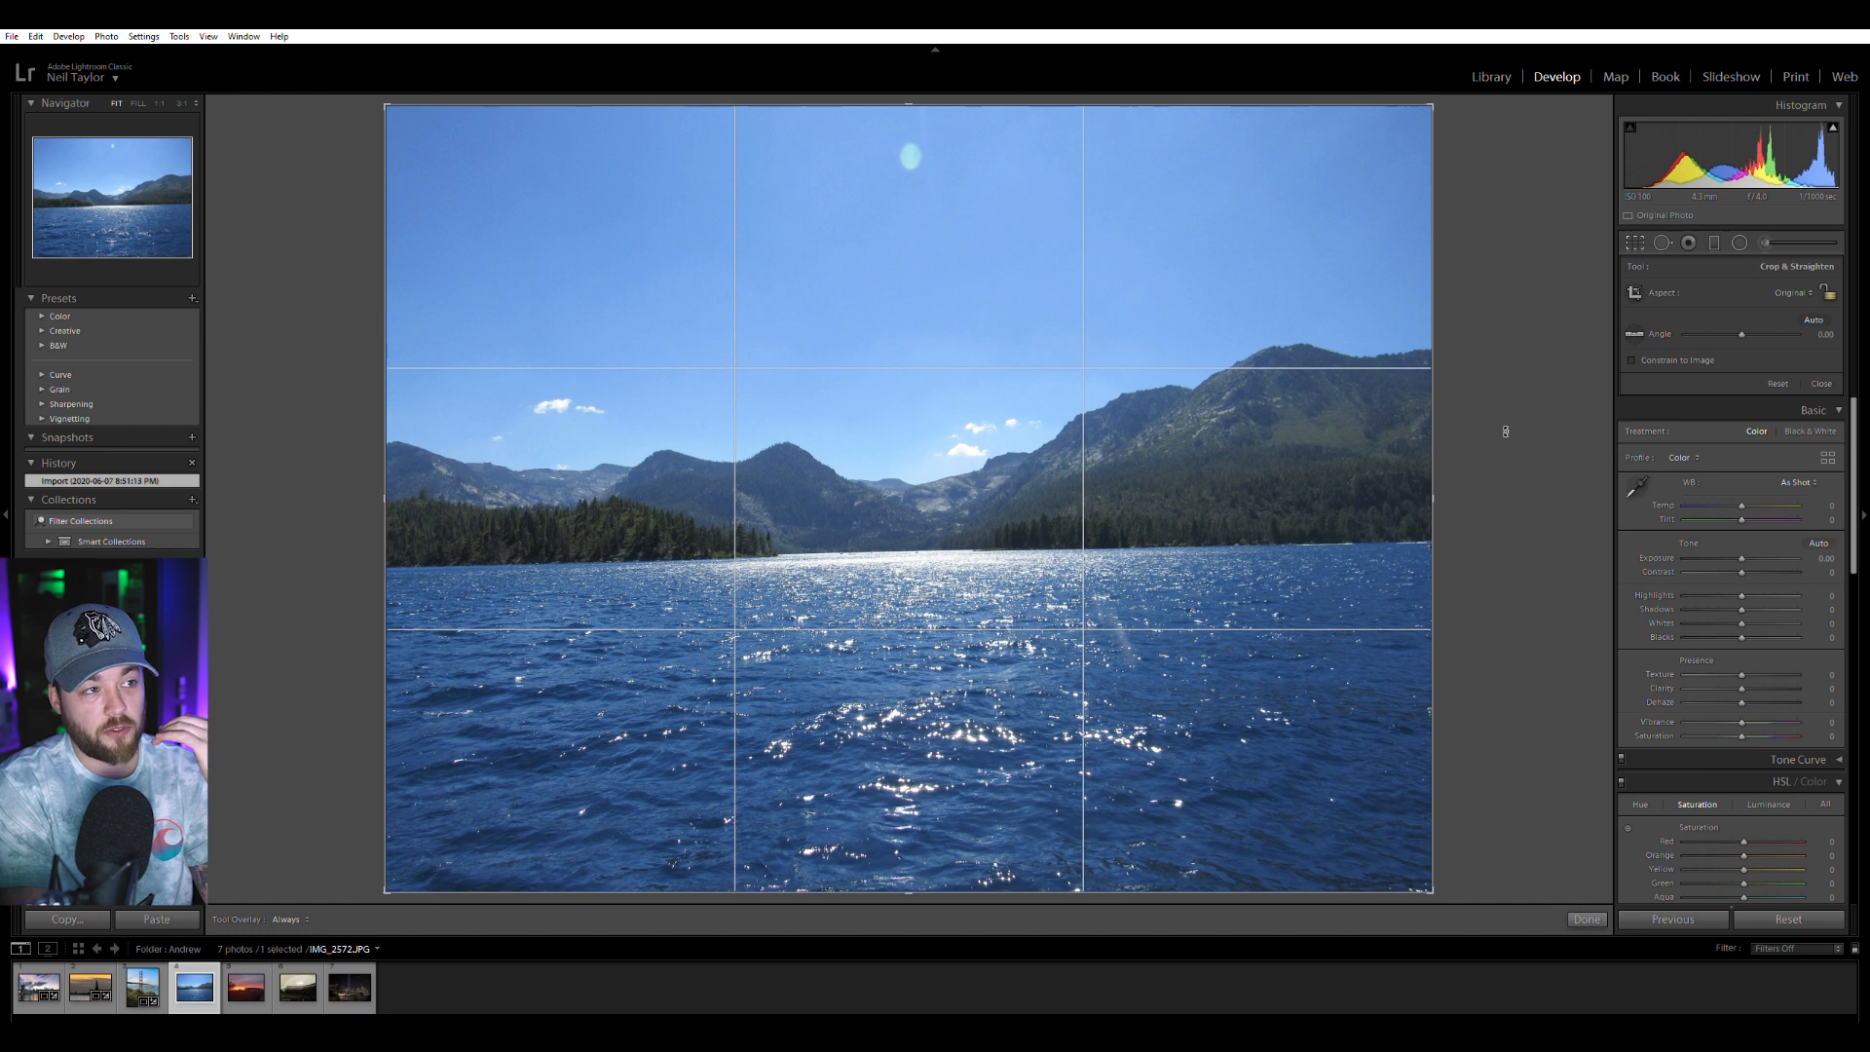
pyautogui.moveTo(1542, 431); pyautogui.dragTo(1541, 451)
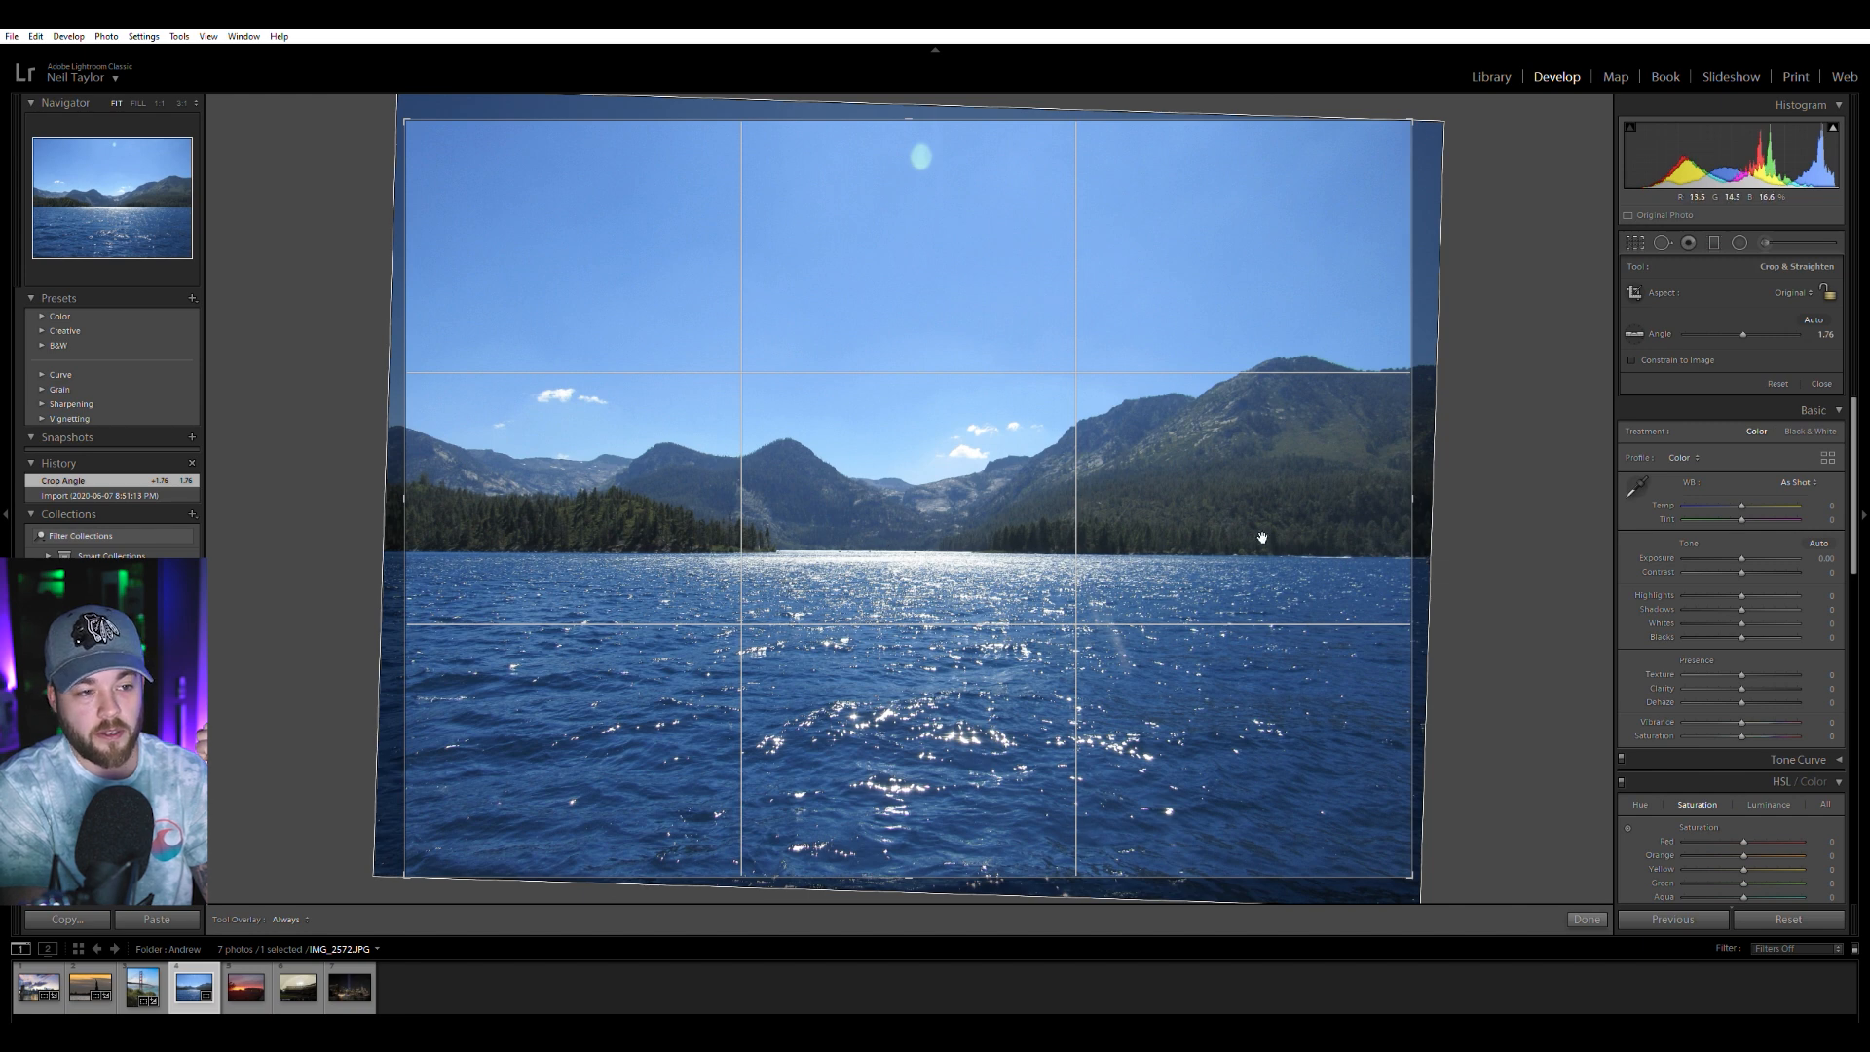
pyautogui.moveTo(1507, 517); pyautogui.dragTo(1511, 518)
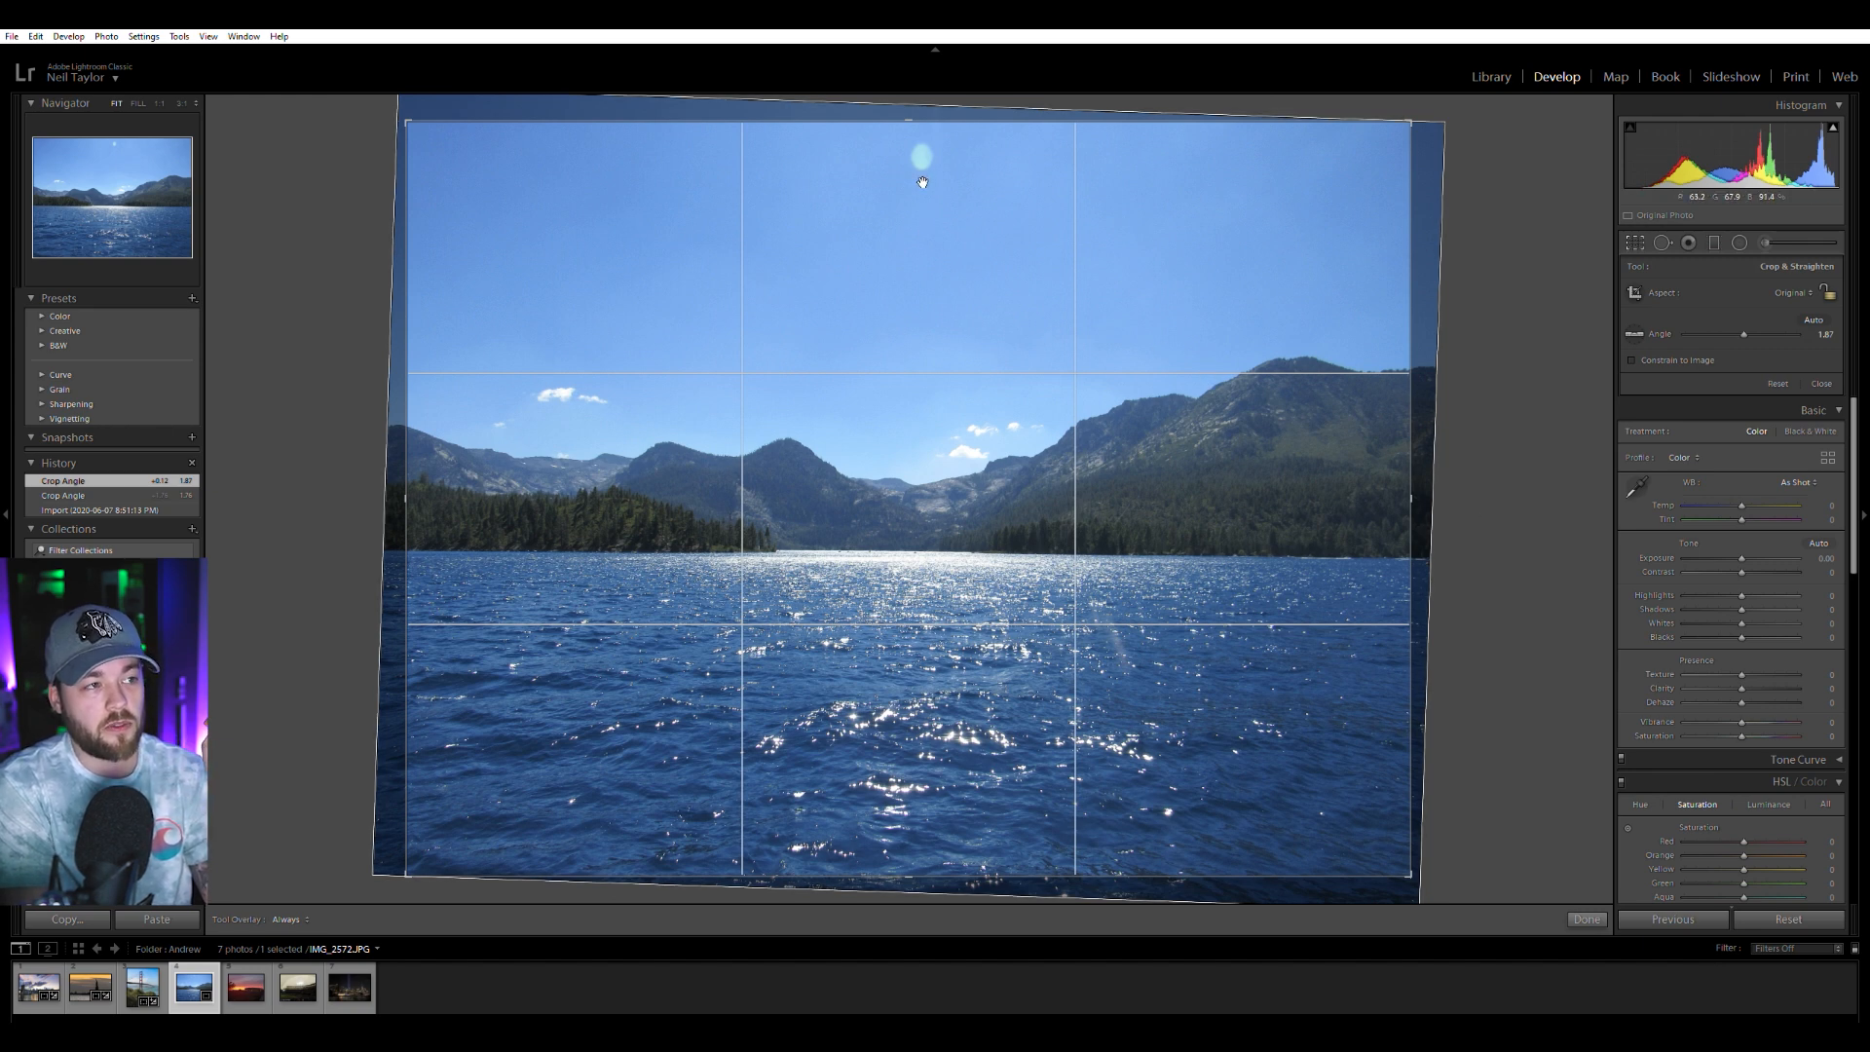
# Crop off the upper sky with the lens flare spot and fine-tune the lake photo's crop angle to 1.68.
pyautogui.moveTo(920, 122)
pyautogui.mouseDown()
pyautogui.moveTo(910, 234)
pyautogui.moveTo(904, 103)
pyautogui.mouseUp()
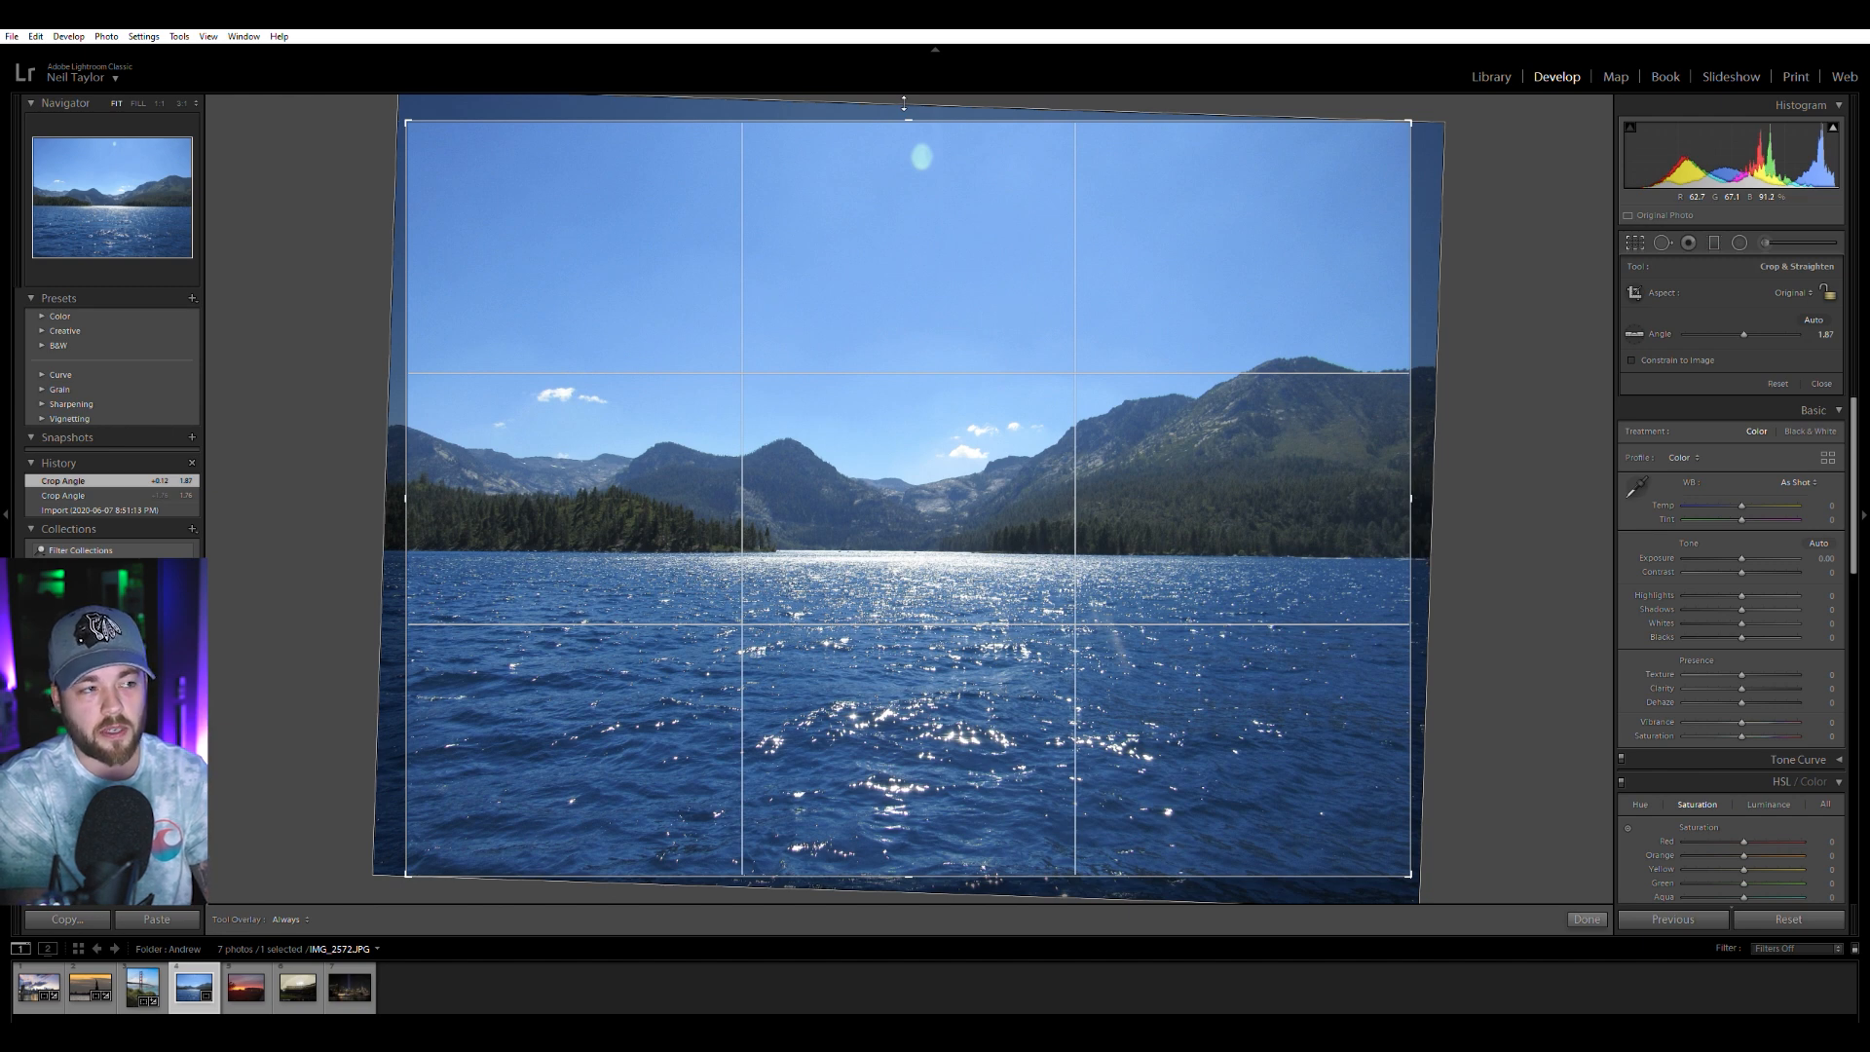
pyautogui.moveTo(904, 109); pyautogui.dragTo(889, 185)
pyautogui.moveTo(889, 185); pyautogui.dragTo(888, 193)
pyautogui.press('Return')
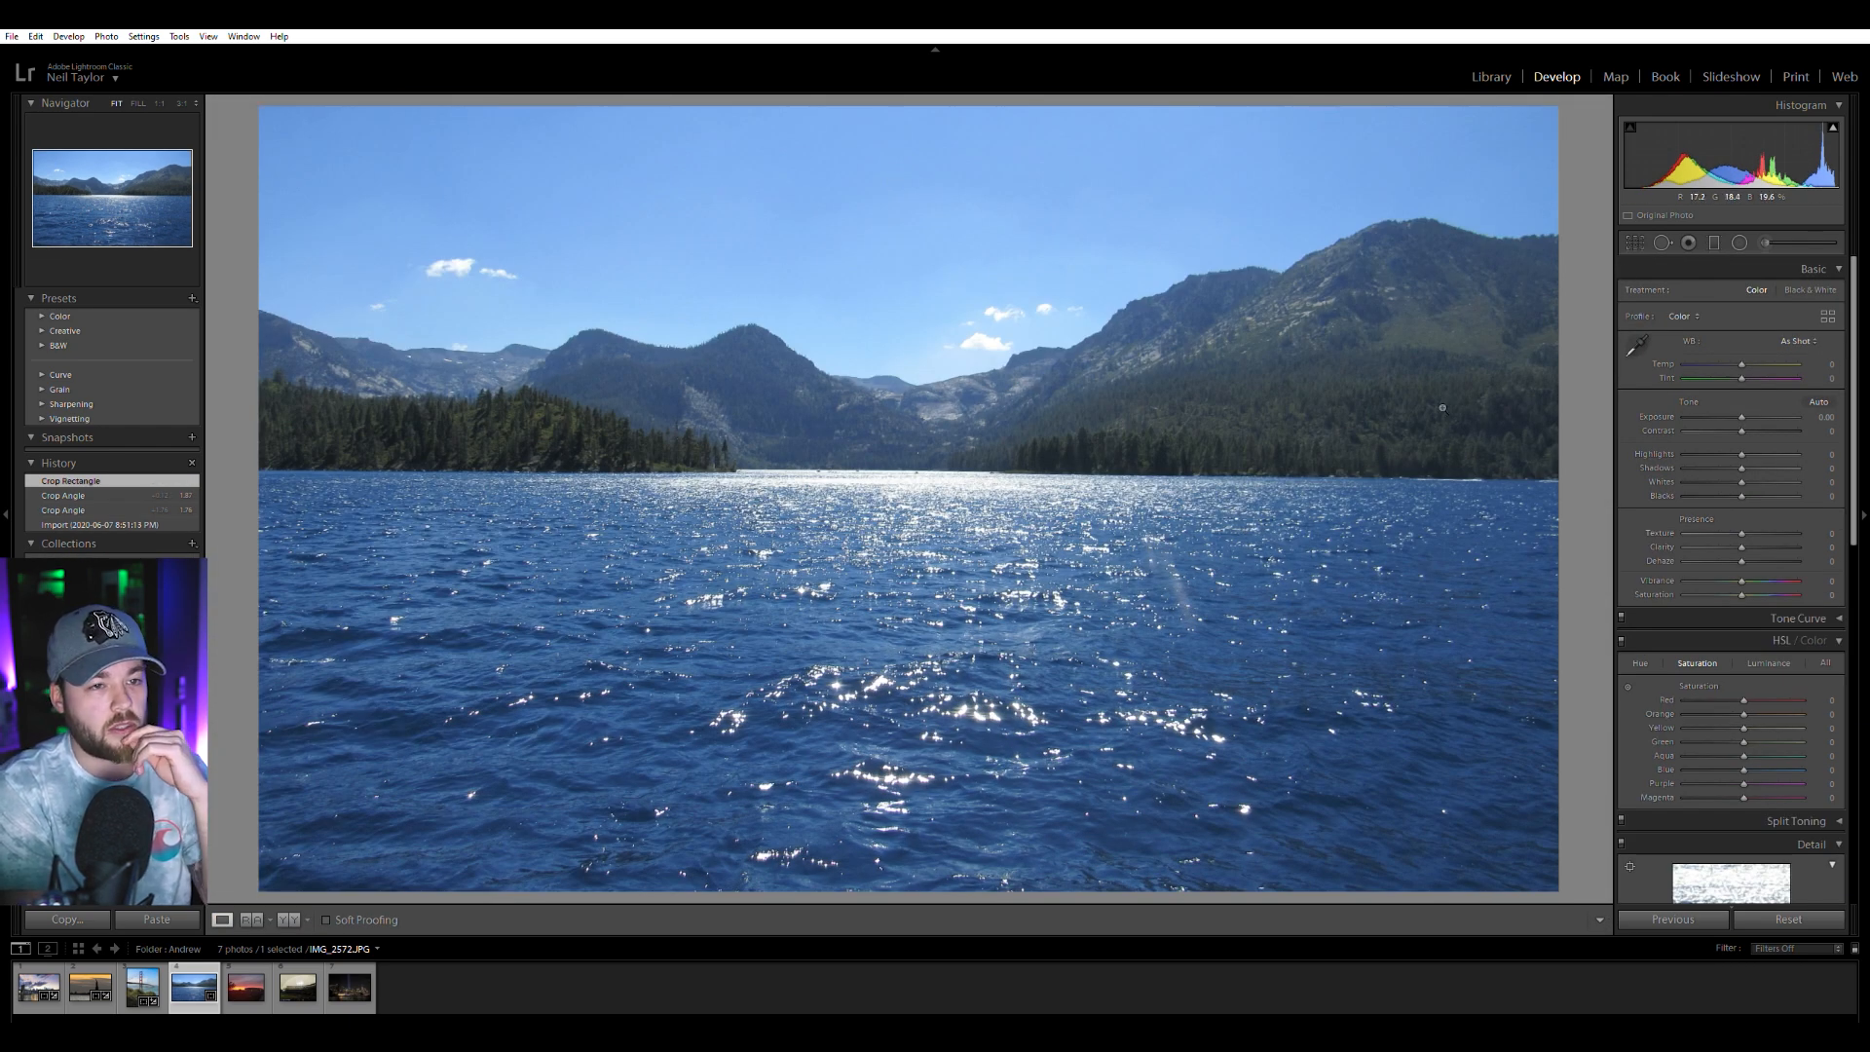
pyautogui.click(1635, 242)
pyautogui.moveTo(1556, 360); pyautogui.dragTo(1554, 355)
pyautogui.press('Return')
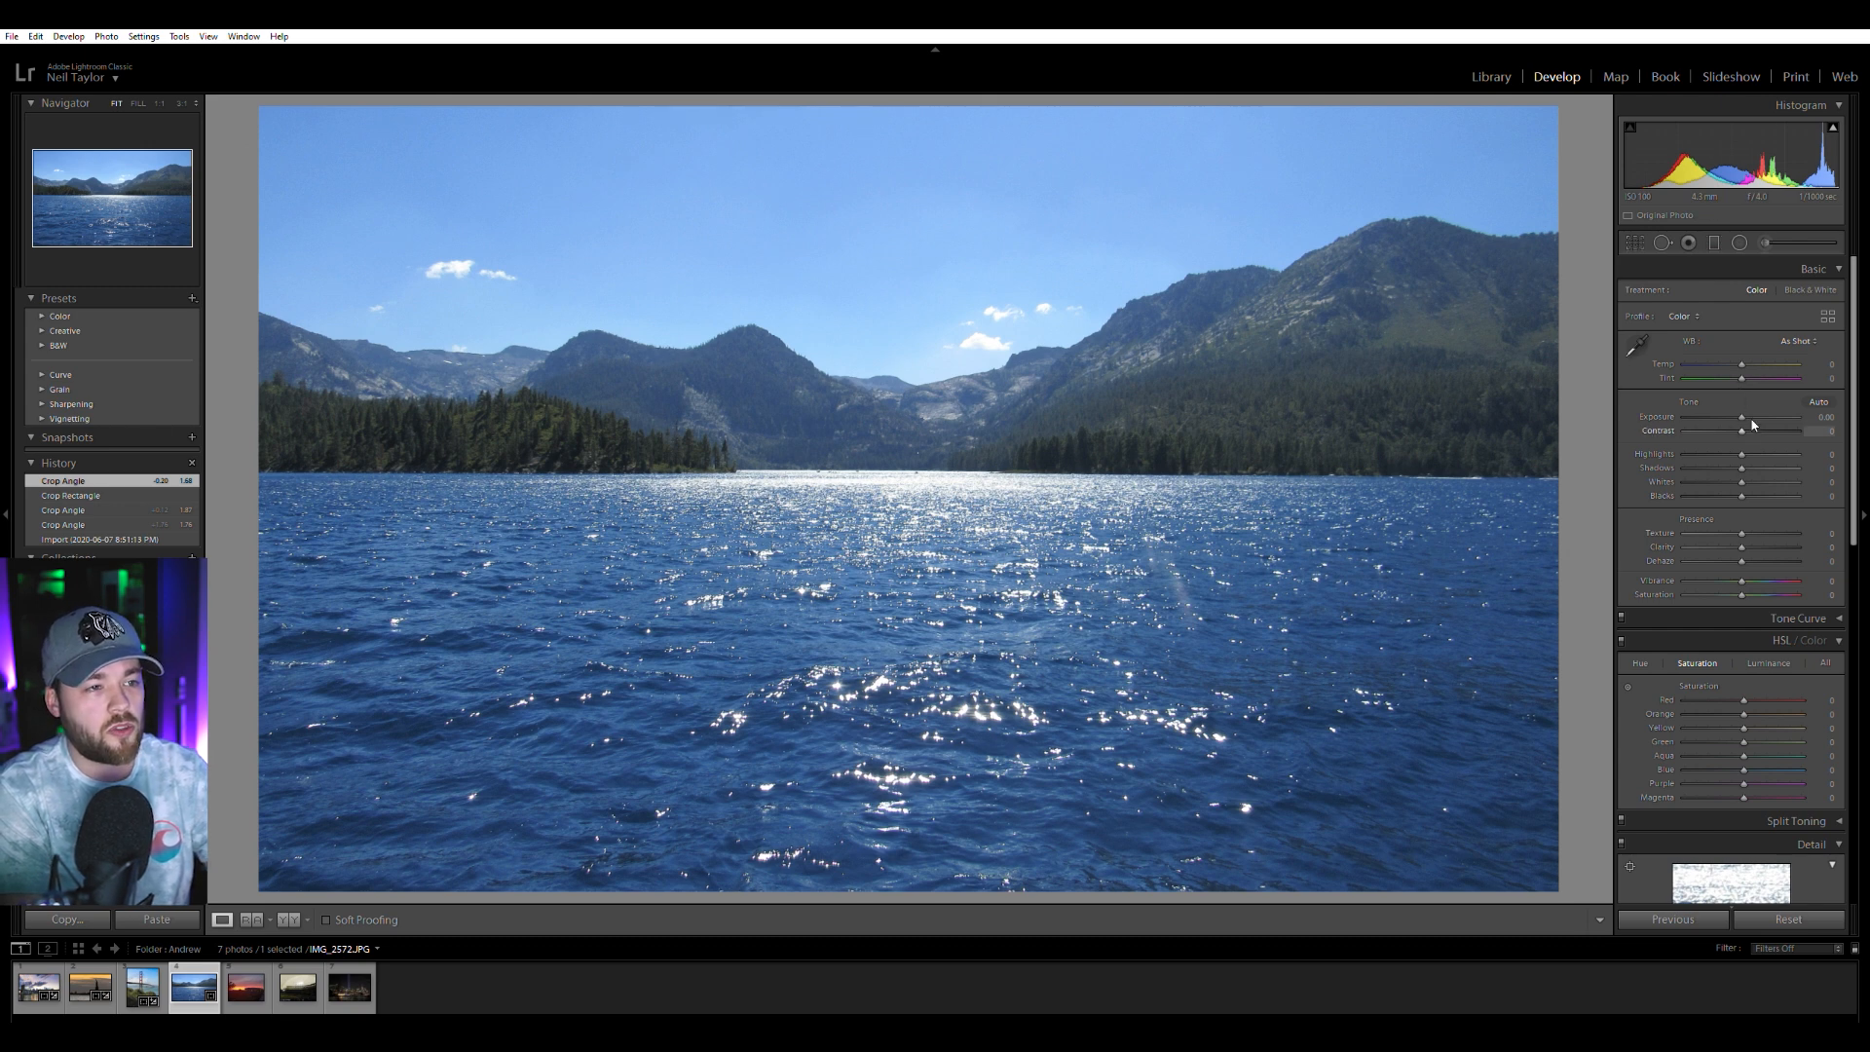
# Set the lake photo's contrast to +28, temperature to +24 and vibrance to +29.
pyautogui.click(1754, 425)
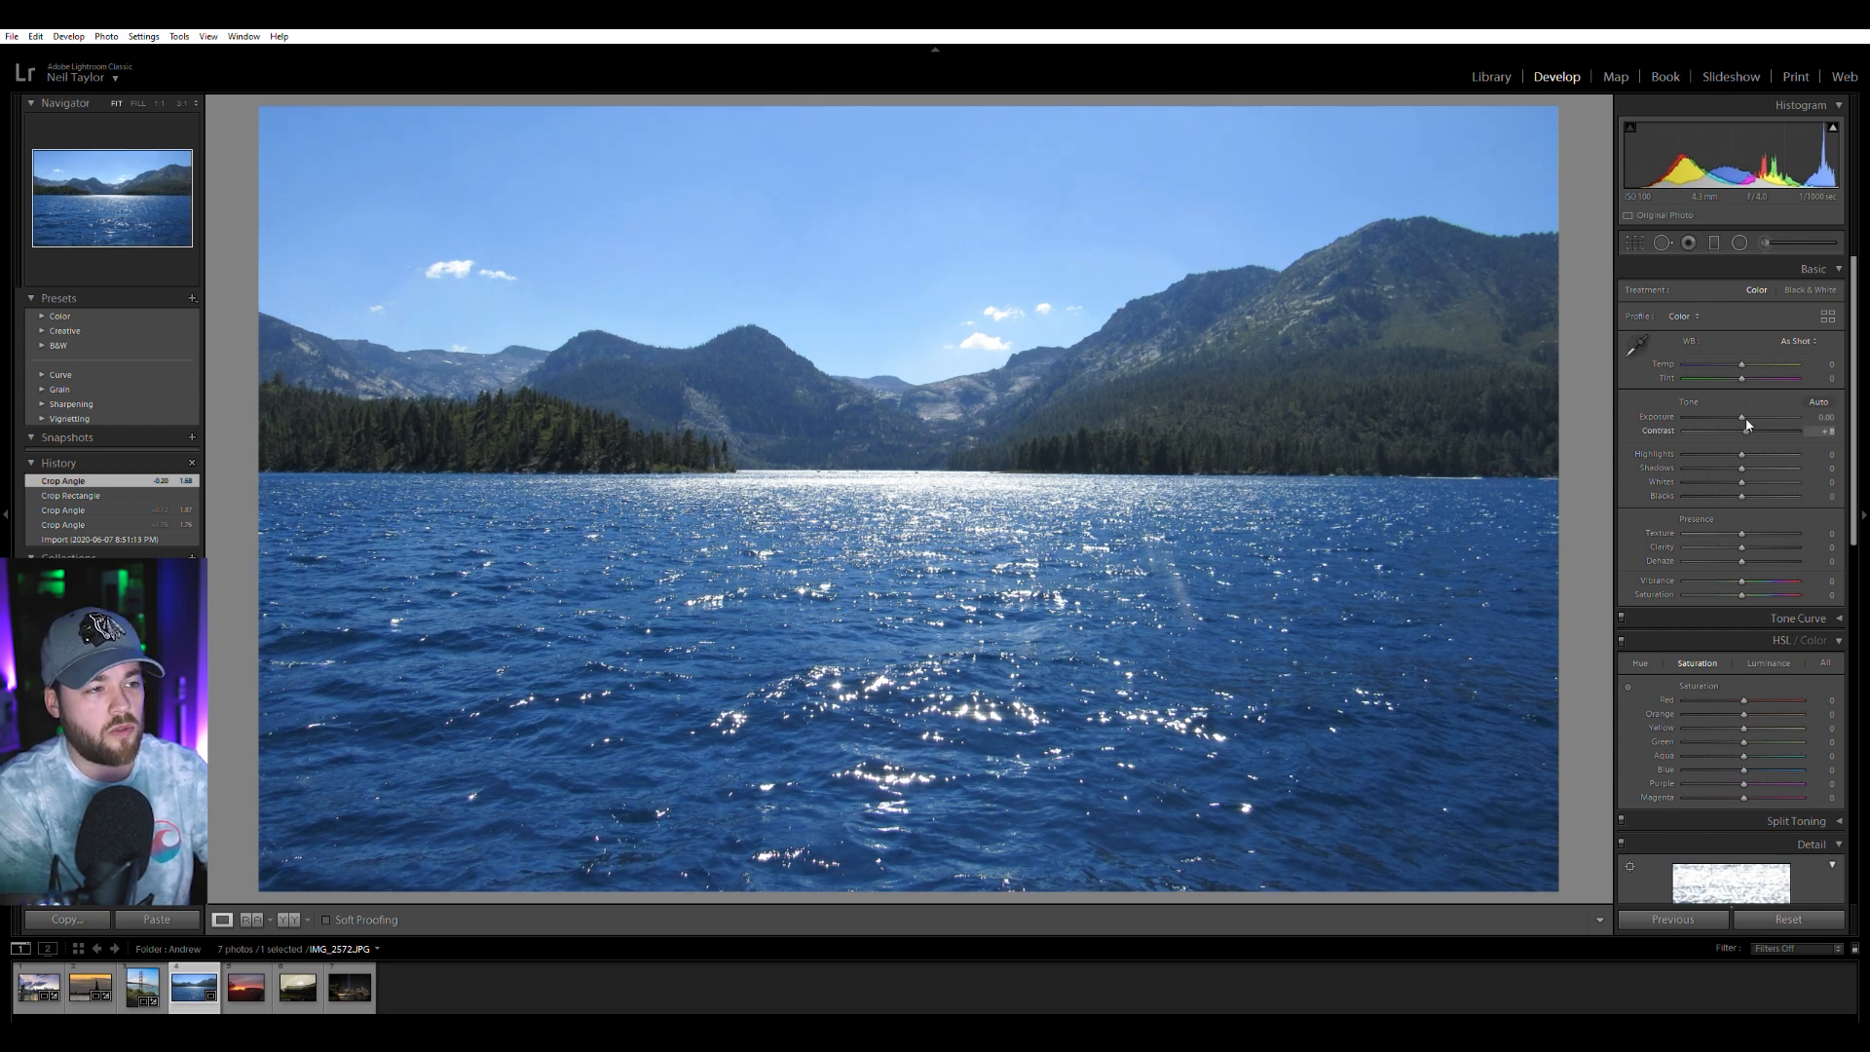
pyautogui.moveTo(1754, 424); pyautogui.dragTo(1759, 426)
pyautogui.moveTo(1740, 353); pyautogui.dragTo(1746, 345)
pyautogui.moveTo(1743, 577); pyautogui.dragTo(1750, 572)
pyautogui.moveTo(1749, 351); pyautogui.dragTo(1762, 352)
pyautogui.moveTo(1751, 573); pyautogui.dragTo(1765, 574)
# Add a horizontal graduated filter over the sky and mountains down to the shoreline, with contrast 100 and exposure -0.13, and check the shoreline close up.
pyautogui.click(1740, 242)
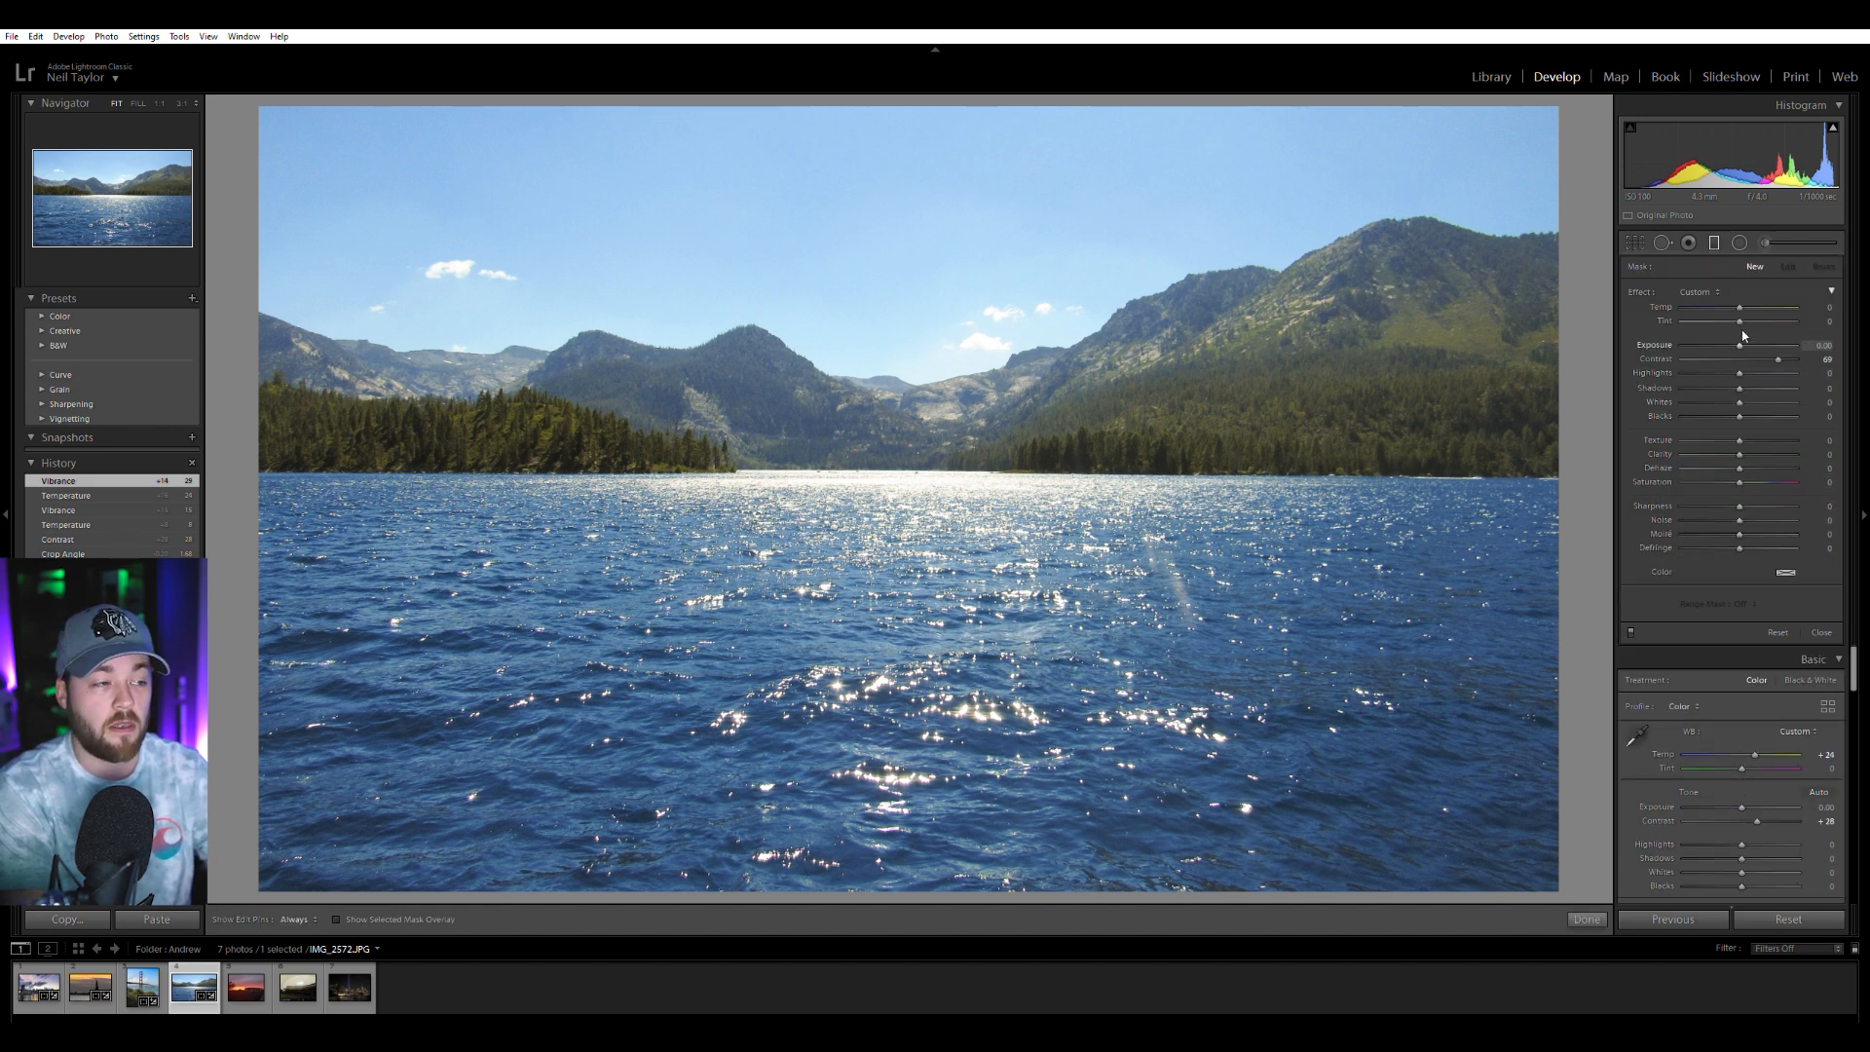
pyautogui.moveTo(924, 312); pyautogui.dragTo(962, 430)
pyautogui.moveTo(1738, 344); pyautogui.dragTo(1732, 332)
pyautogui.moveTo(953, 373); pyautogui.dragTo(950, 418)
pyautogui.moveTo(1765, 366); pyautogui.dragTo(1738, 335)
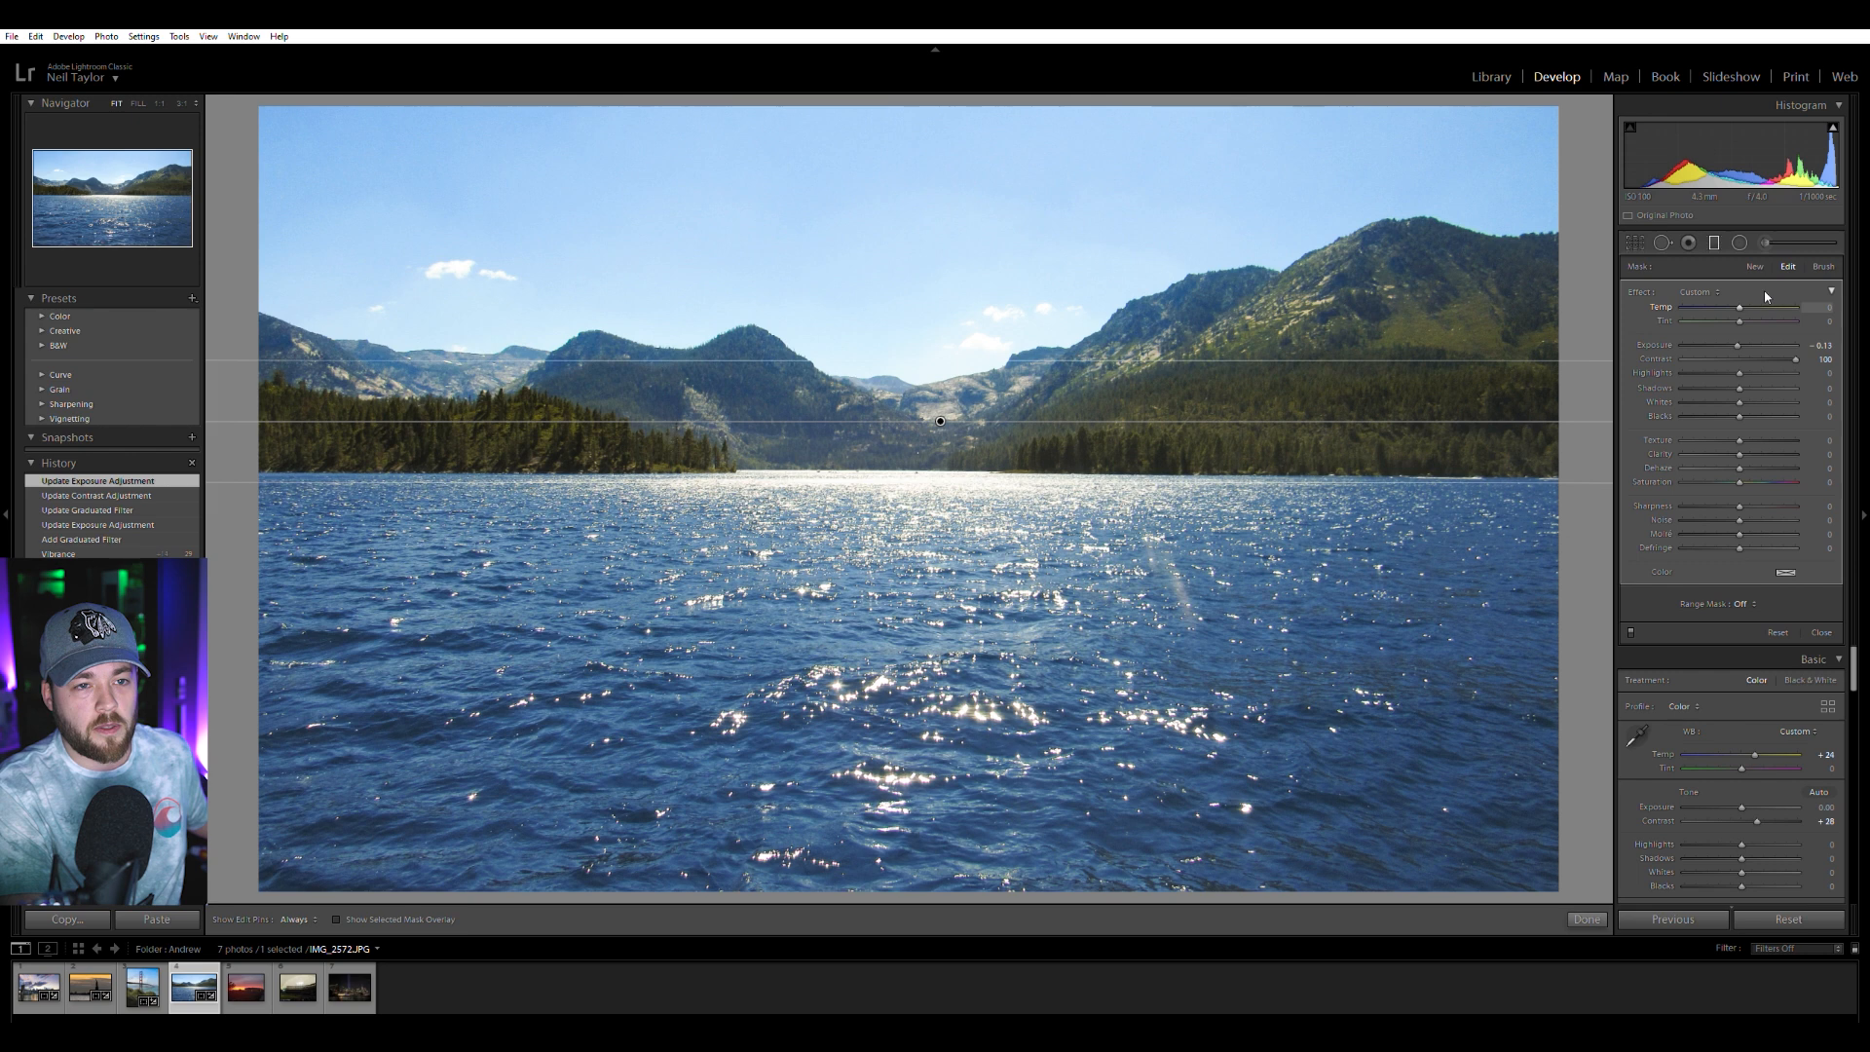
pyautogui.doubleClick(1741, 296)
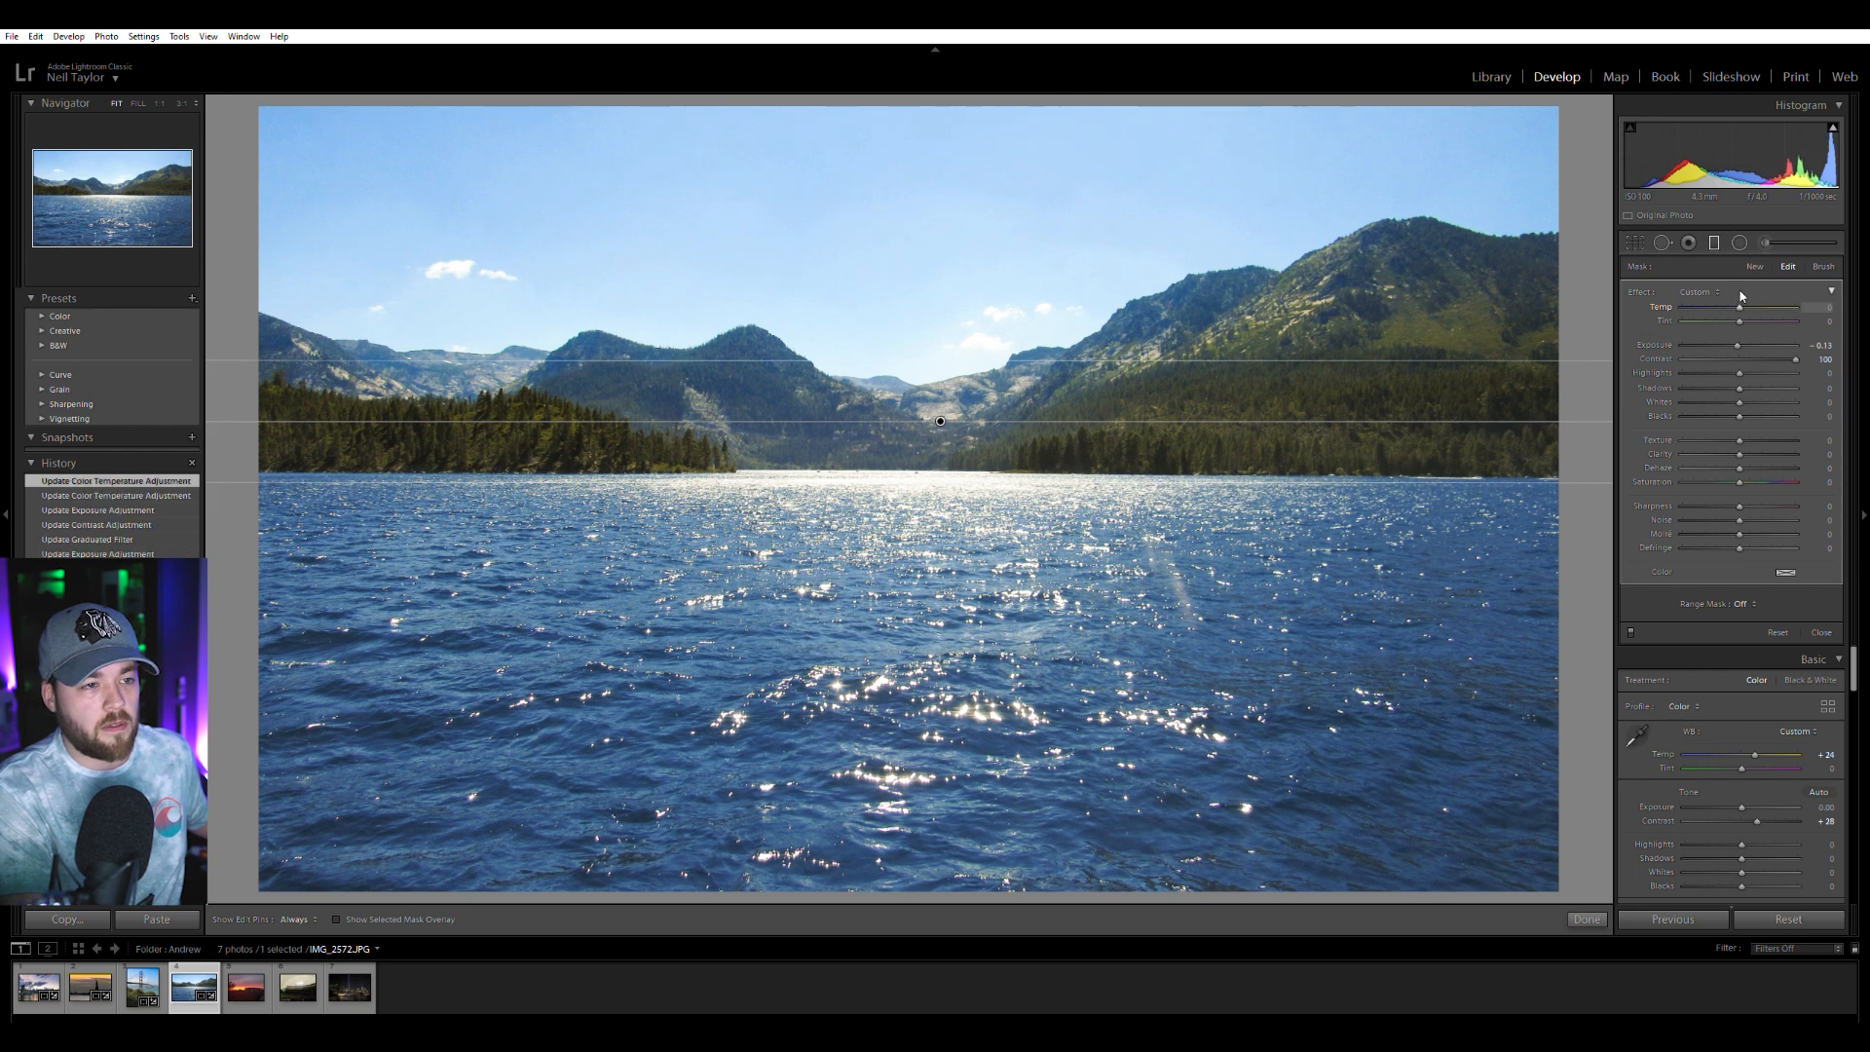
pyautogui.click(1714, 239)
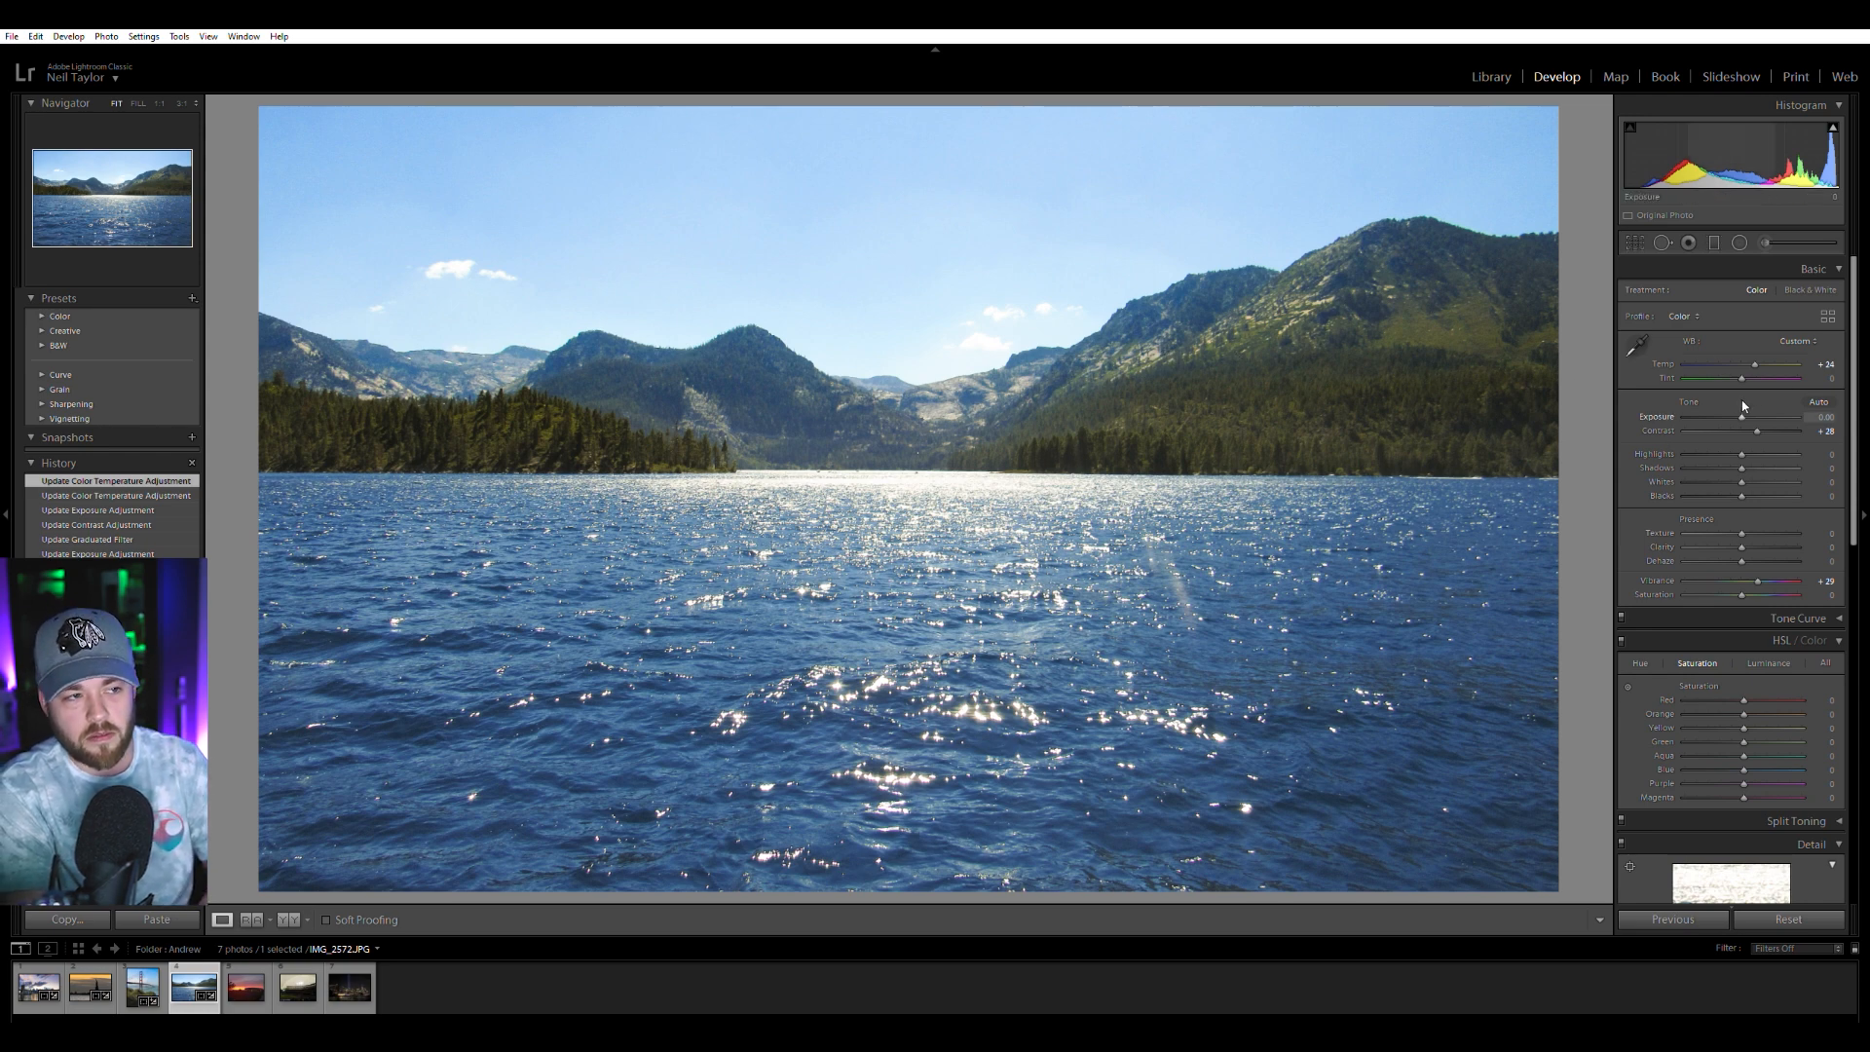
pyautogui.click(1003, 482)
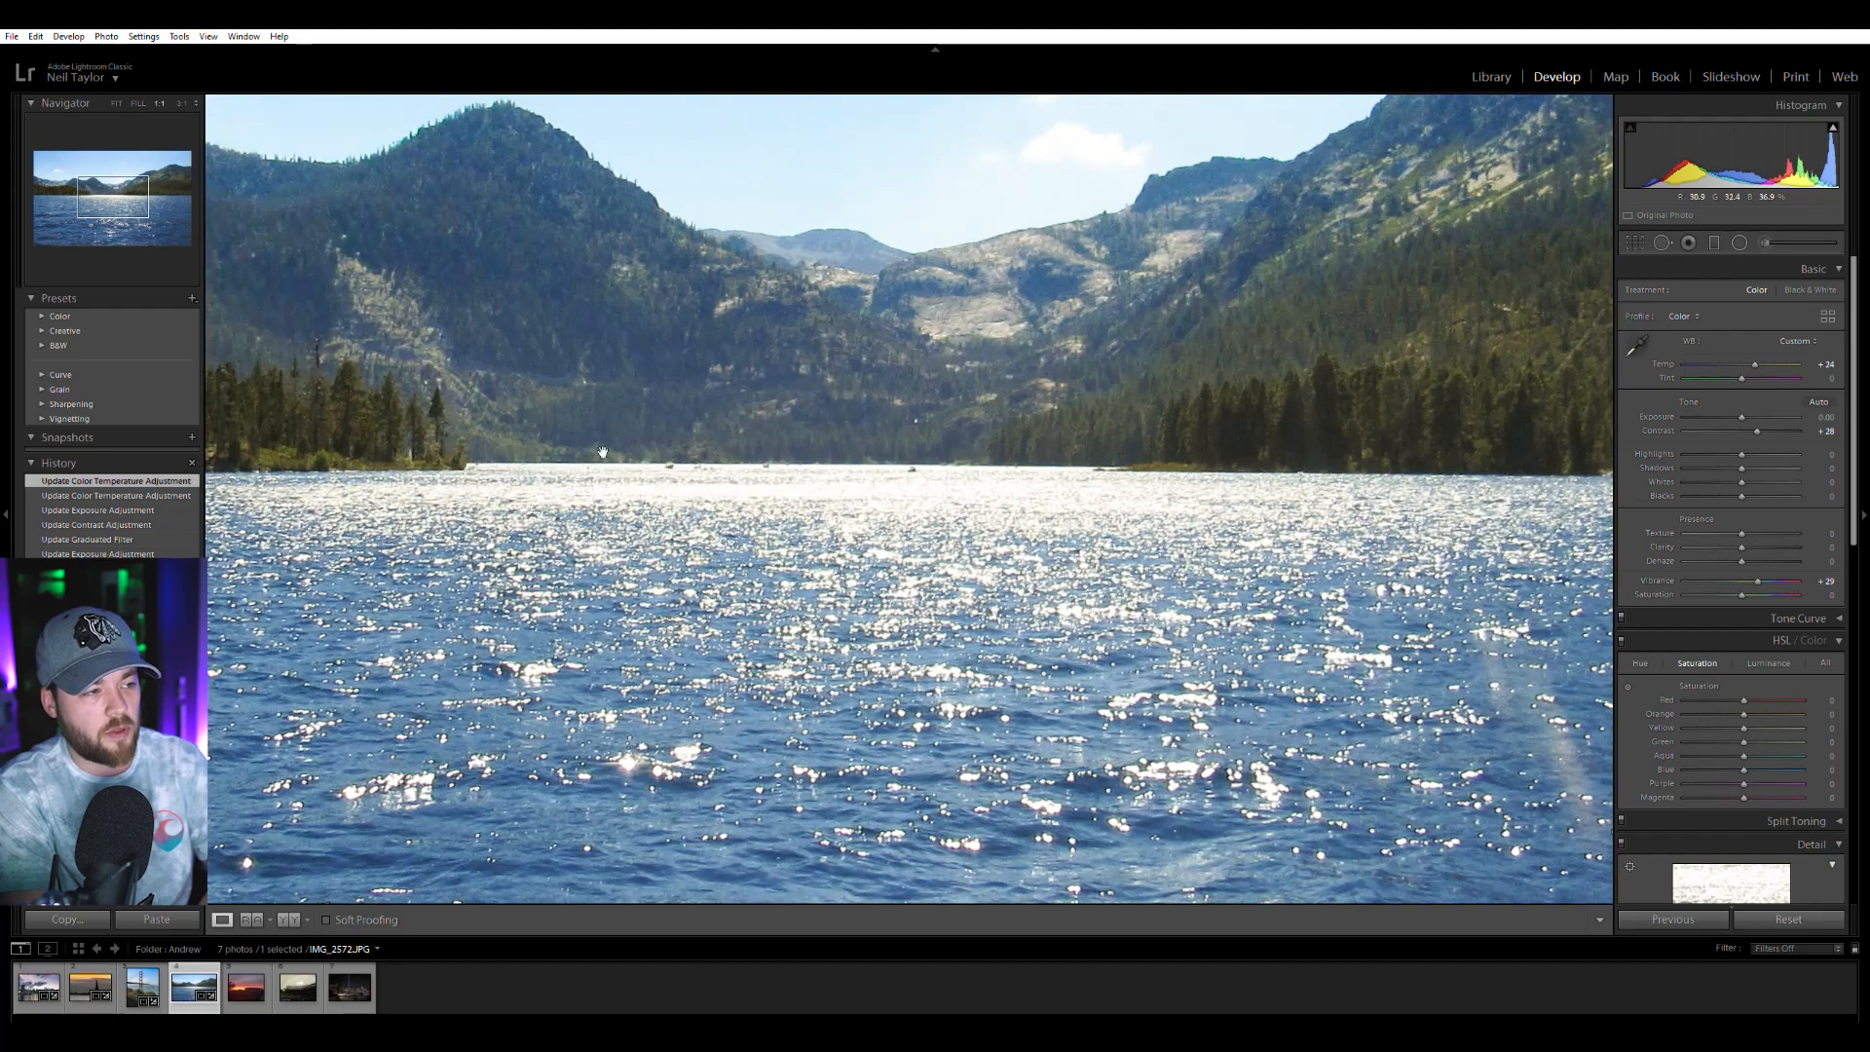
pyautogui.click(1109, 494)
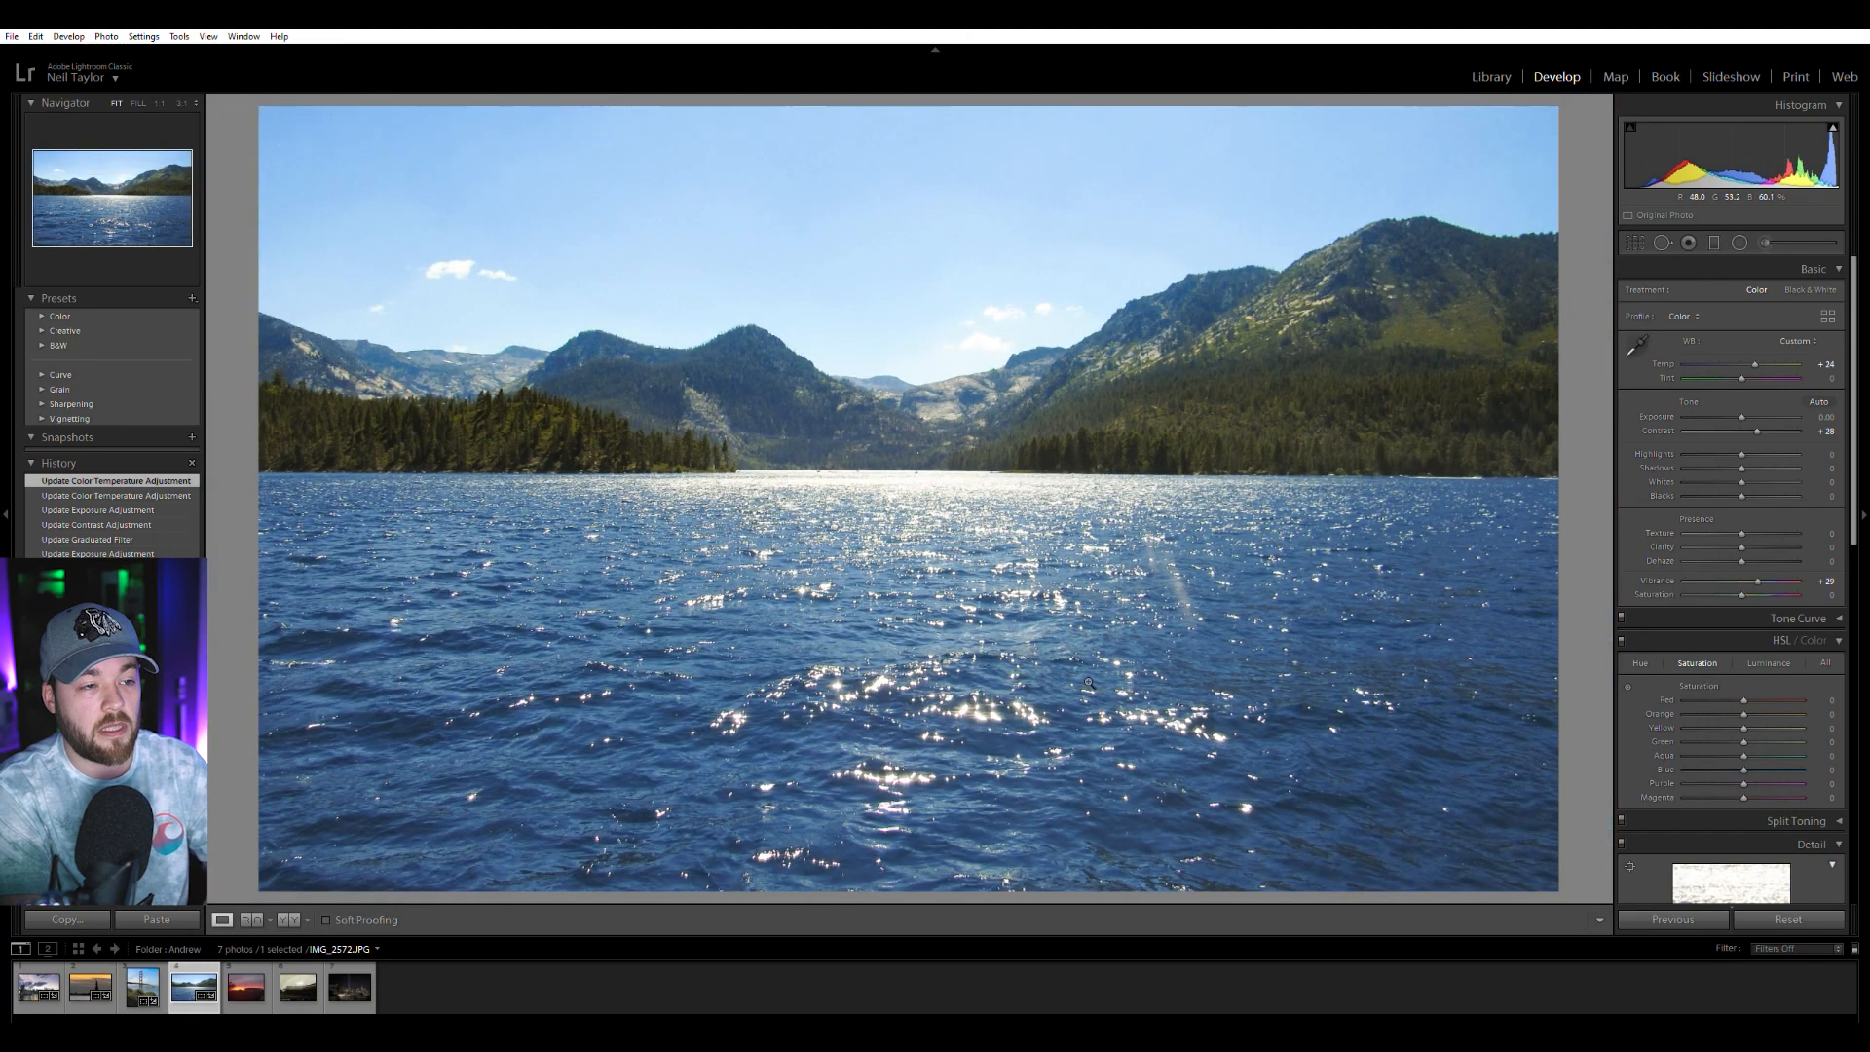
# Open the sunset photo of the arena and examine its horizon and building at full size.
pyautogui.press('Right')
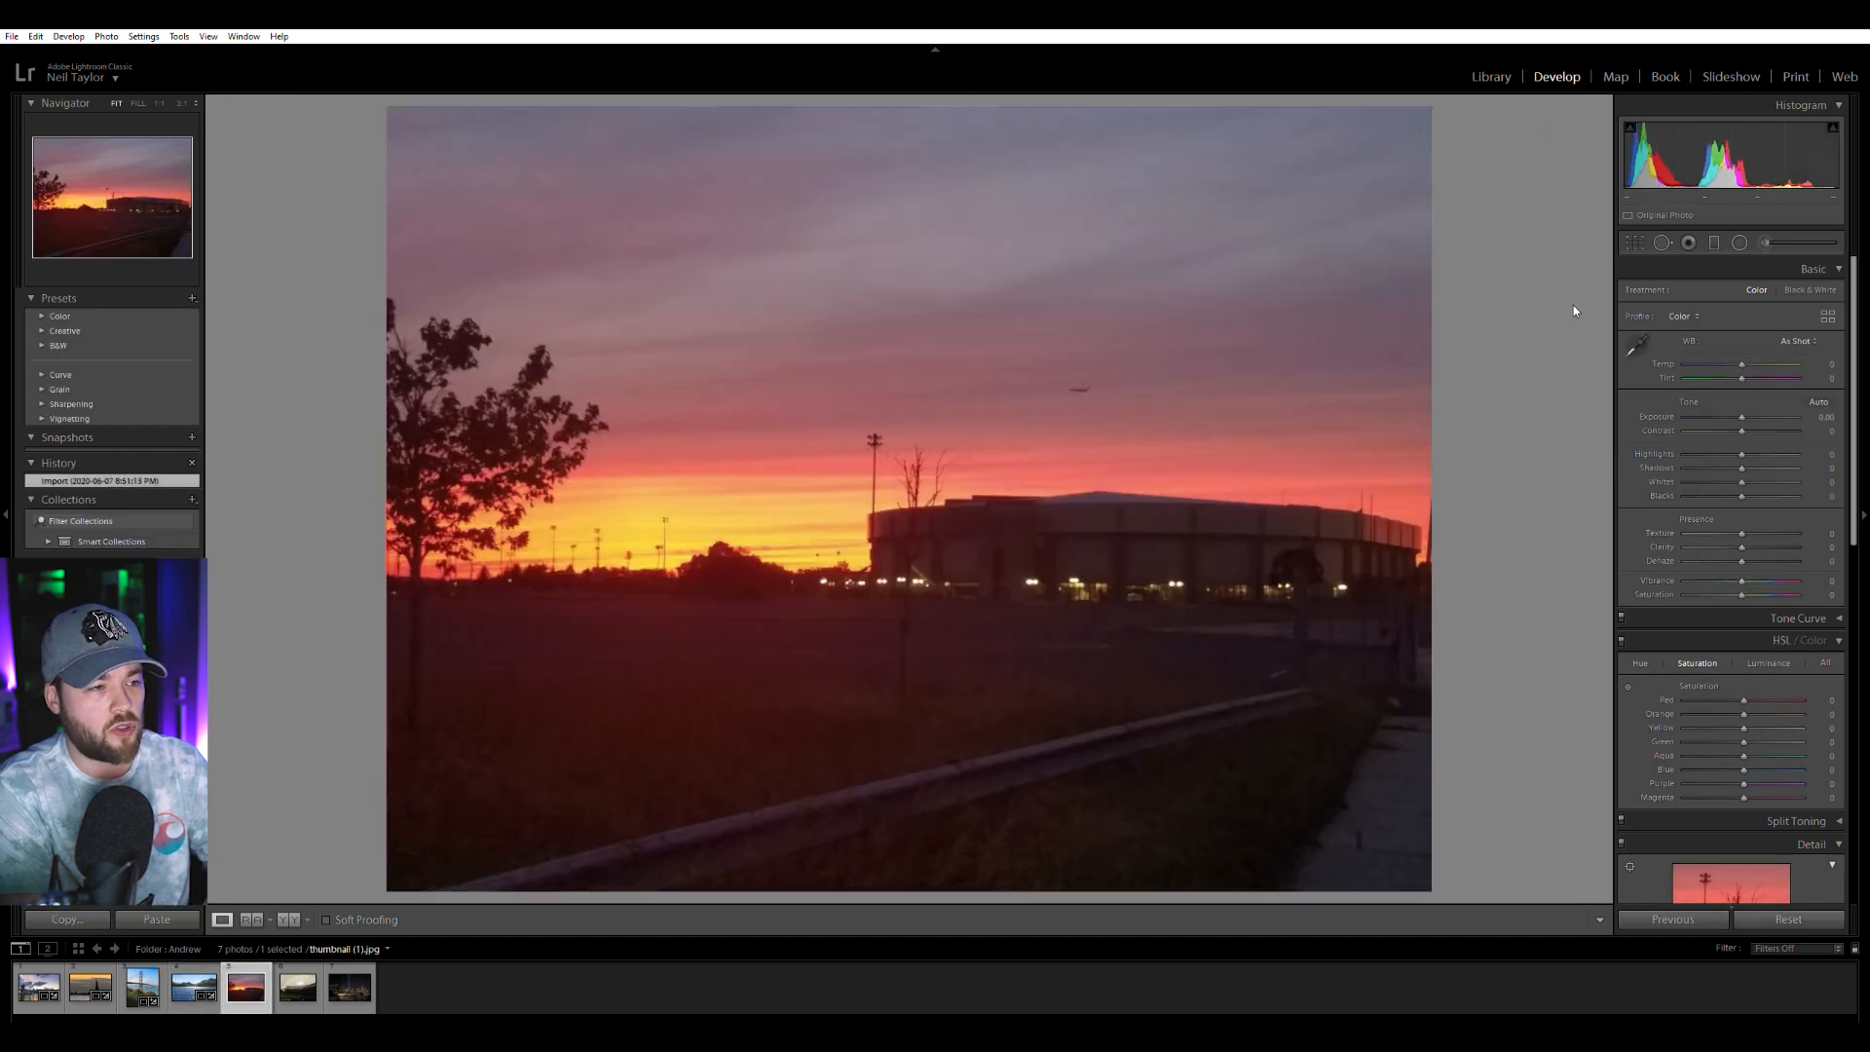
pyautogui.click(1057, 510)
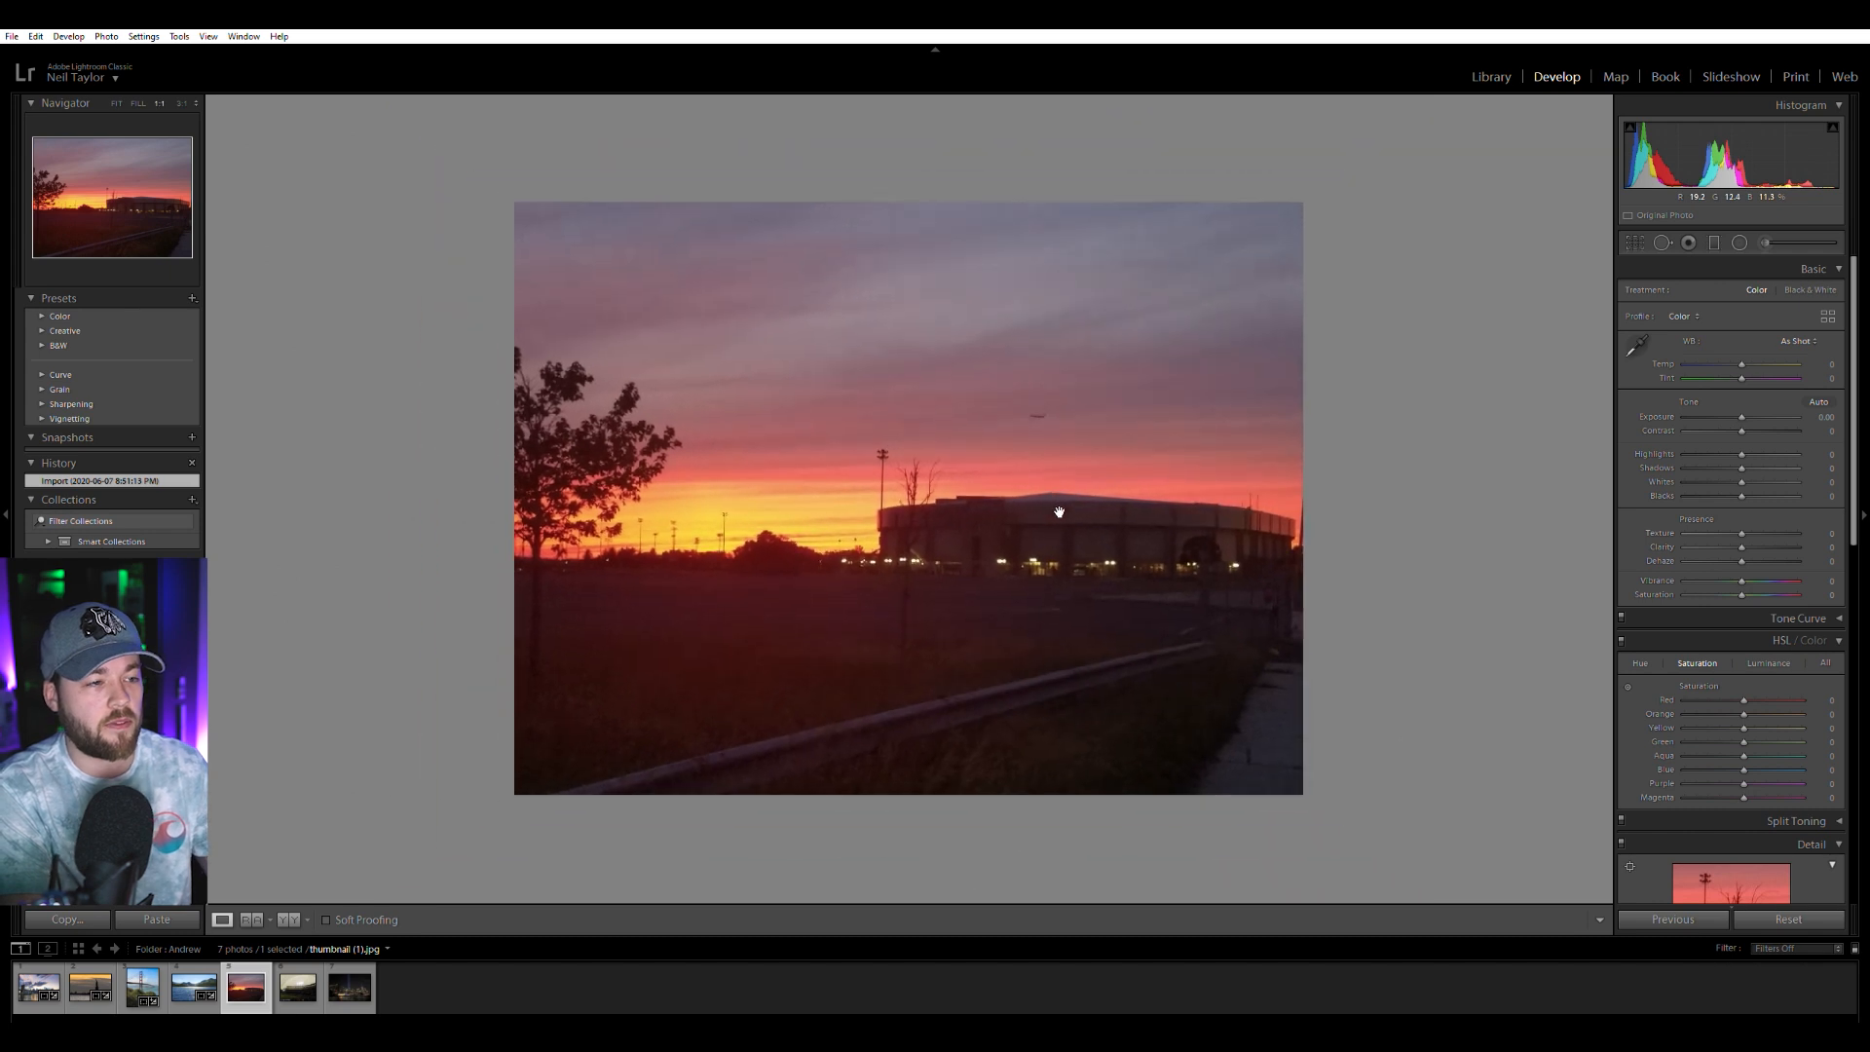
pyautogui.click(1058, 511)
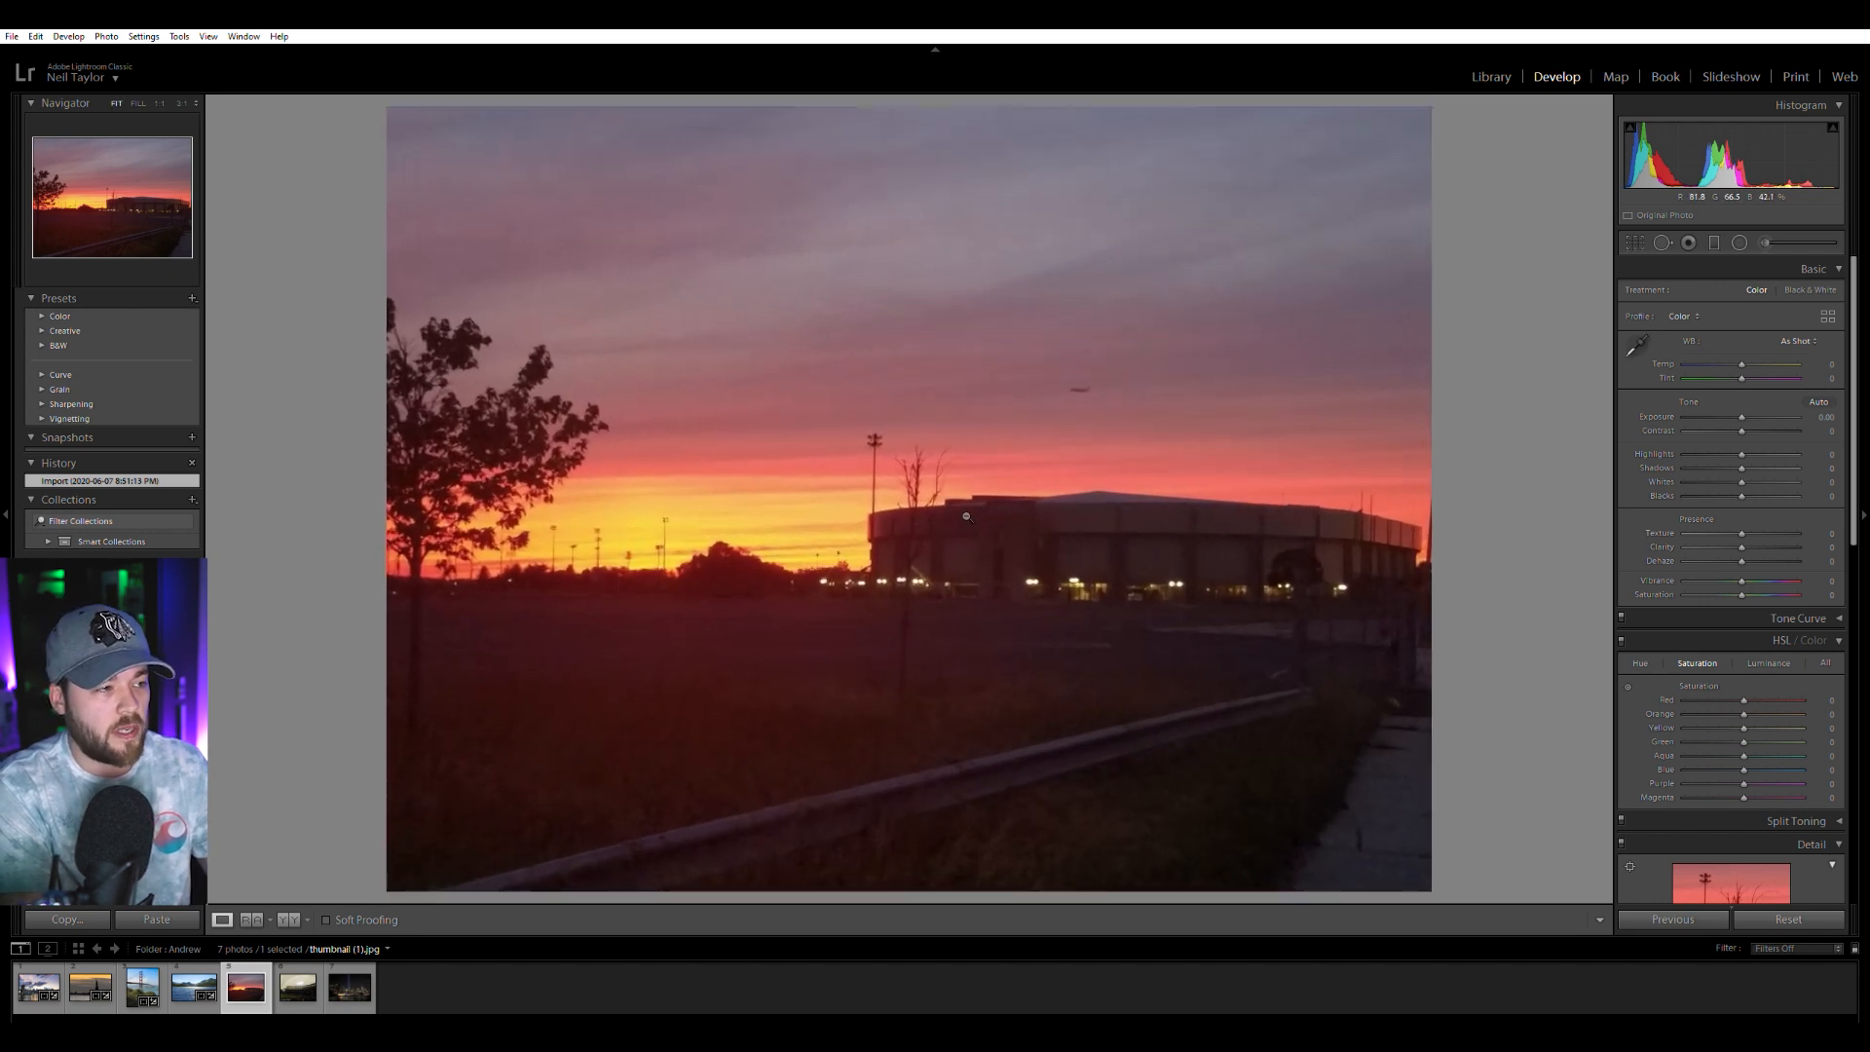
pyautogui.click(828, 487)
pyautogui.click(851, 495)
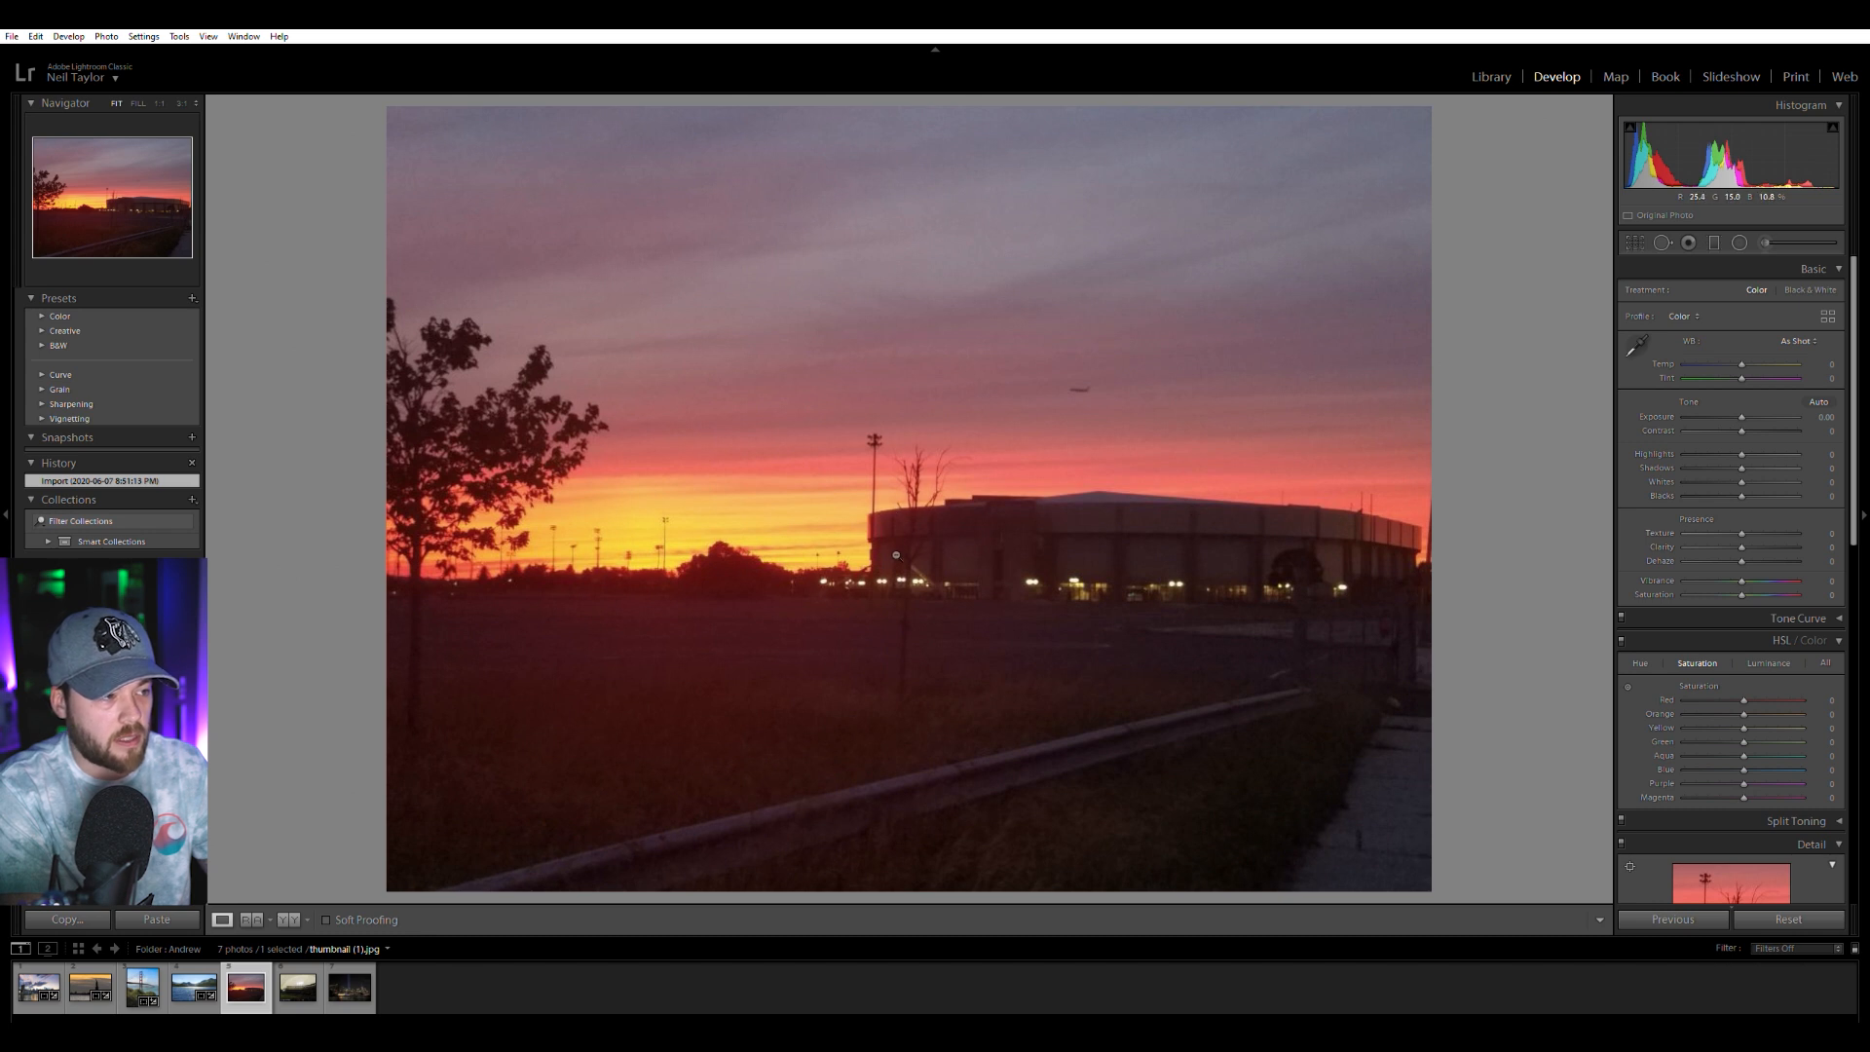
pyautogui.click(916, 581)
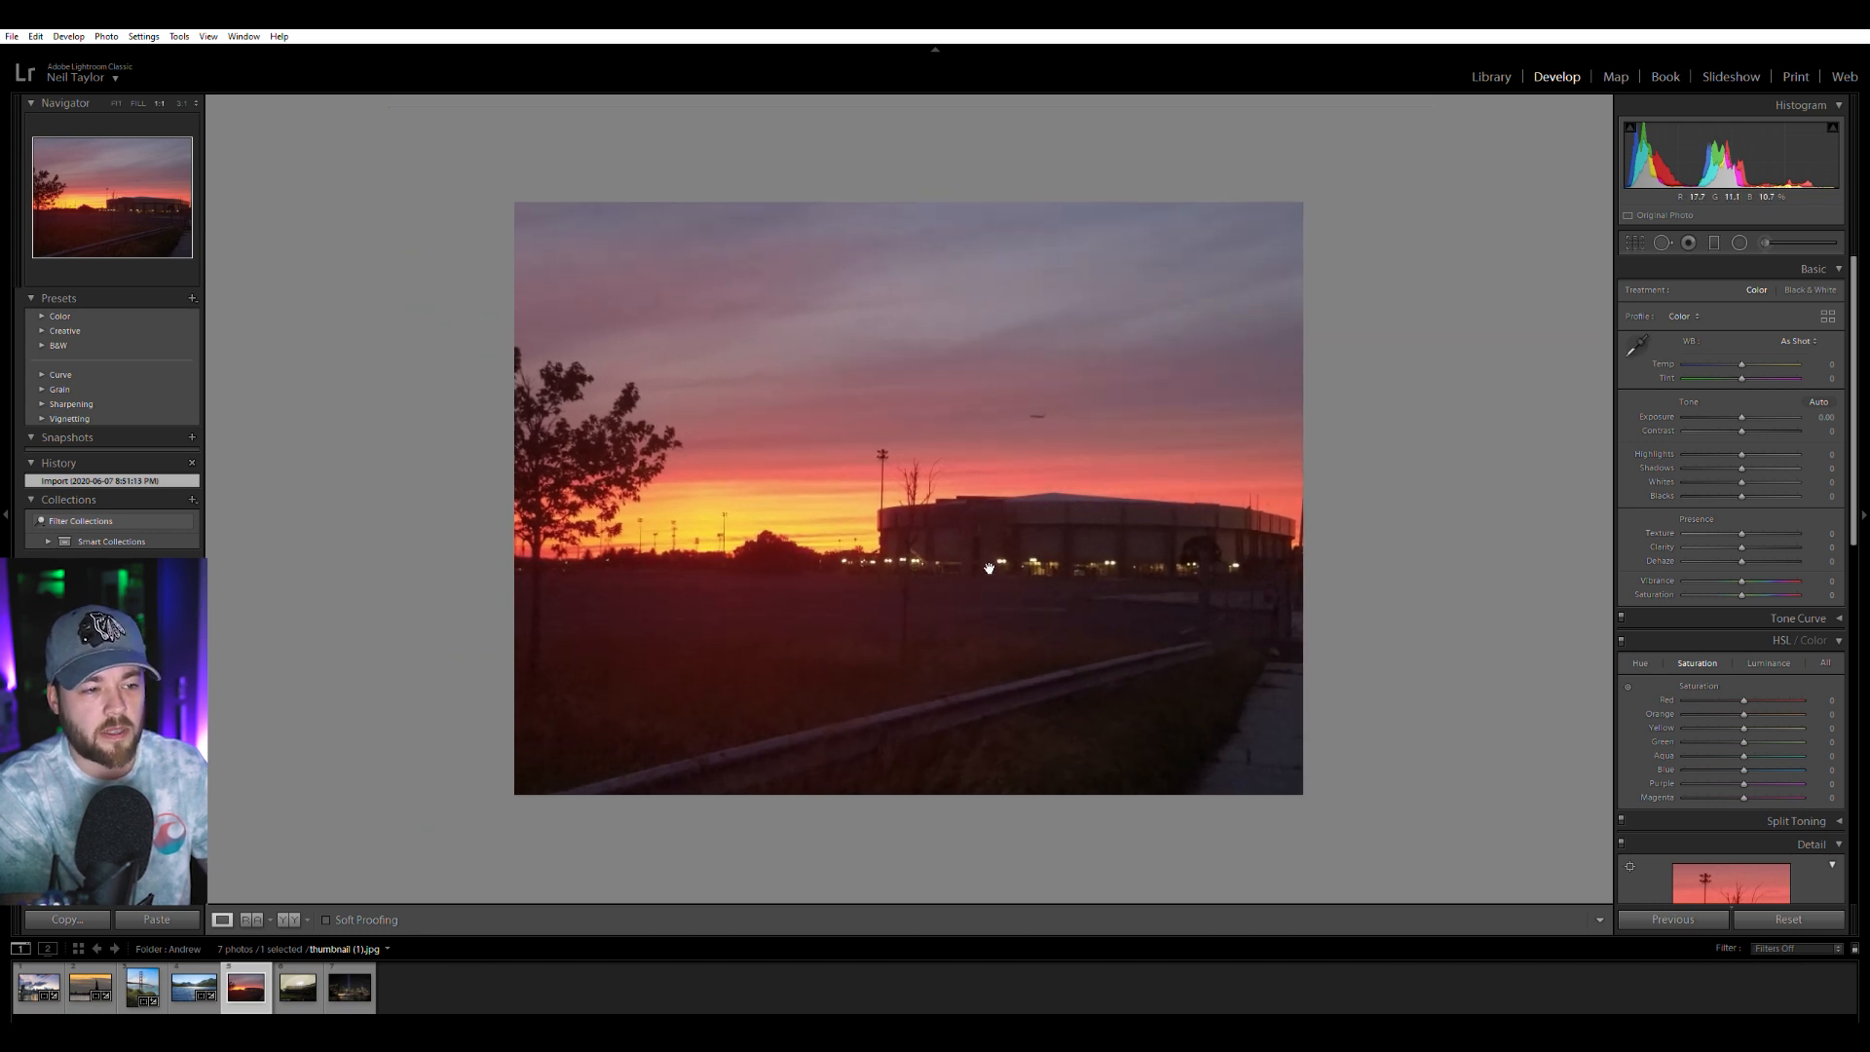
pyautogui.click(1023, 564)
pyautogui.click(1023, 563)
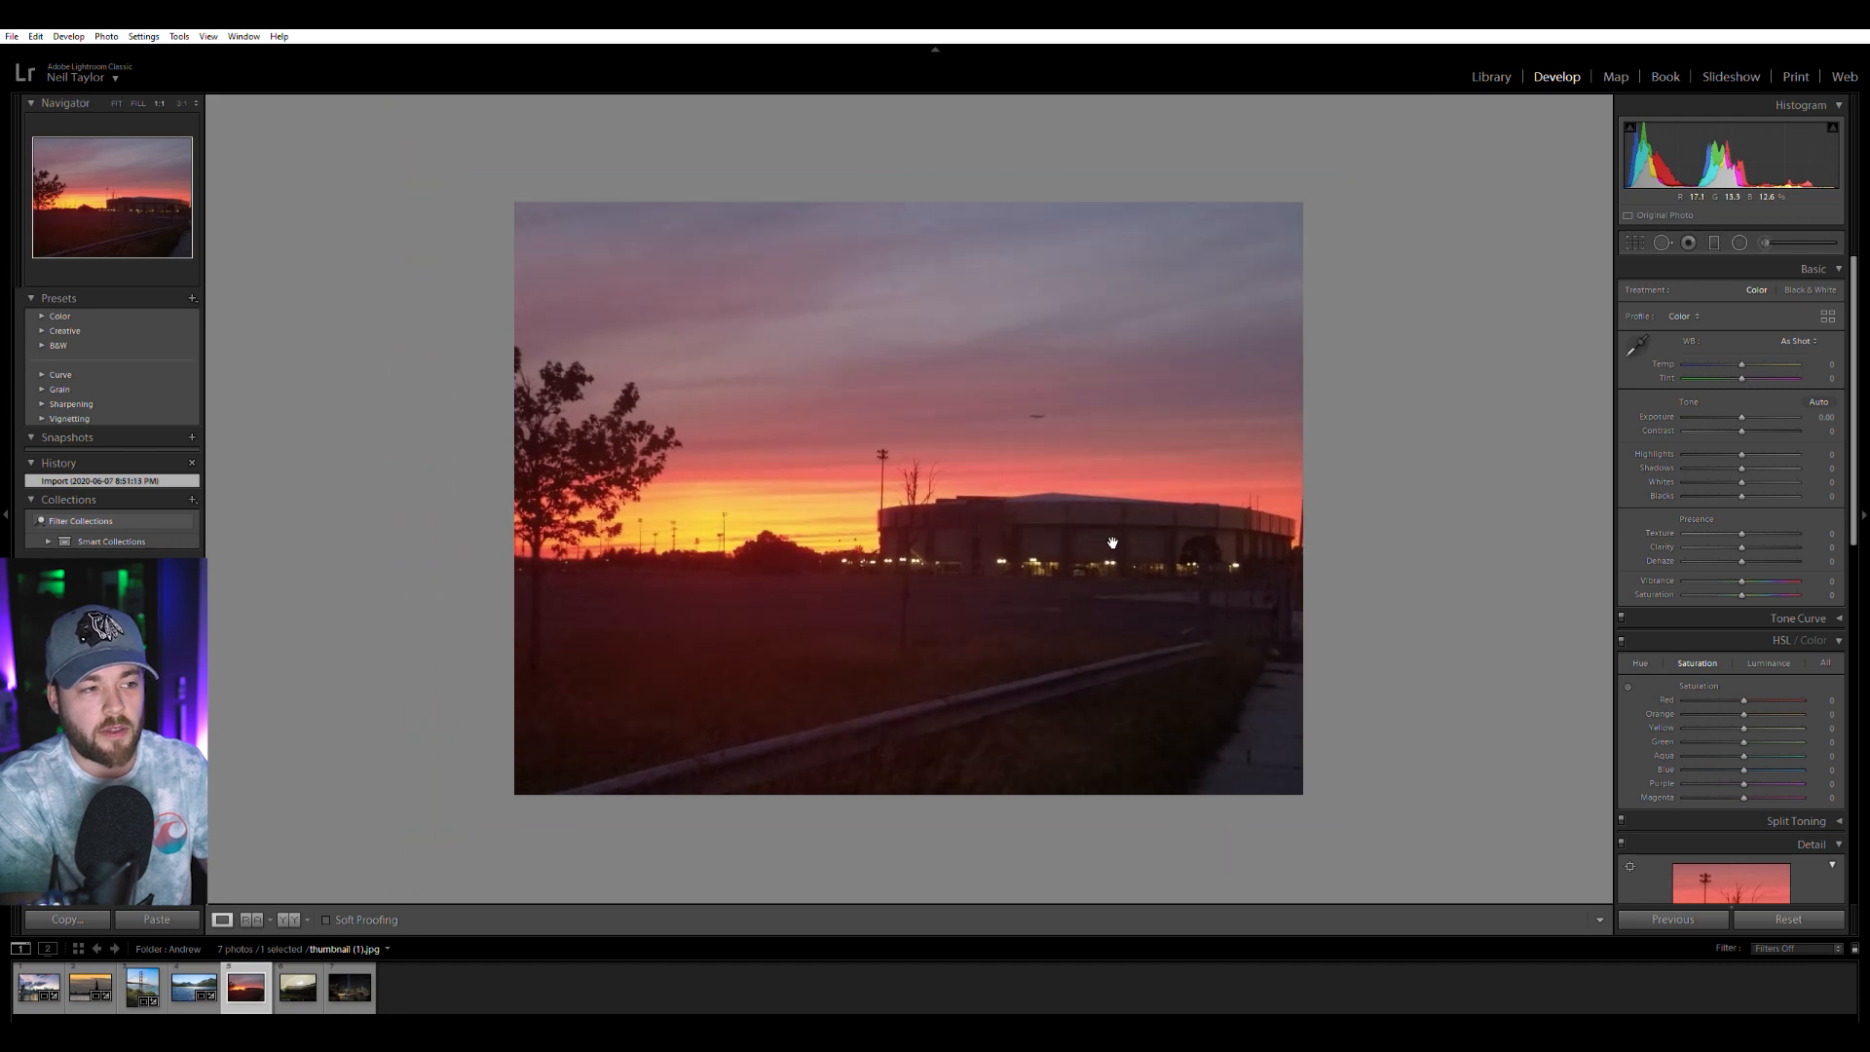
# Crop the arena sunset photo to a wider shape, trimming the upper sky and a thin strip of the foreground.
pyautogui.press('z')
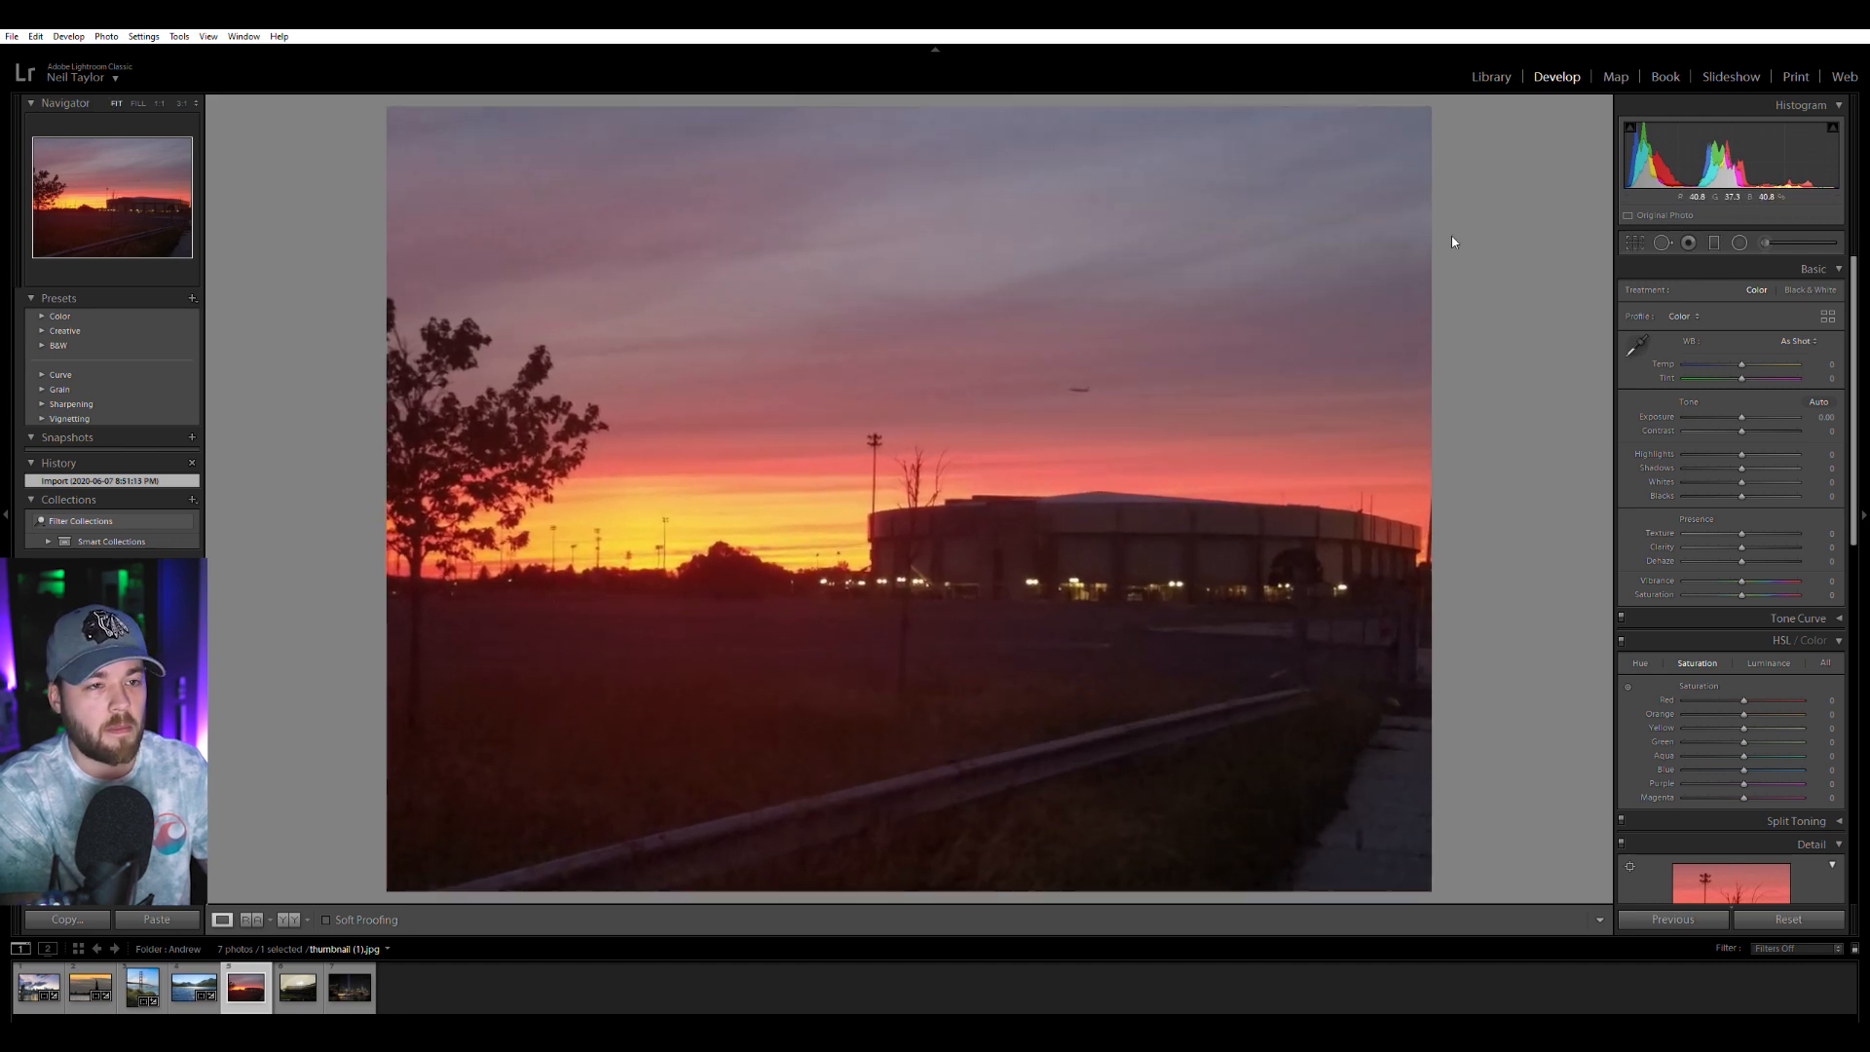
pyautogui.click(1639, 234)
pyautogui.moveTo(921, 99); pyautogui.dragTo(940, 205)
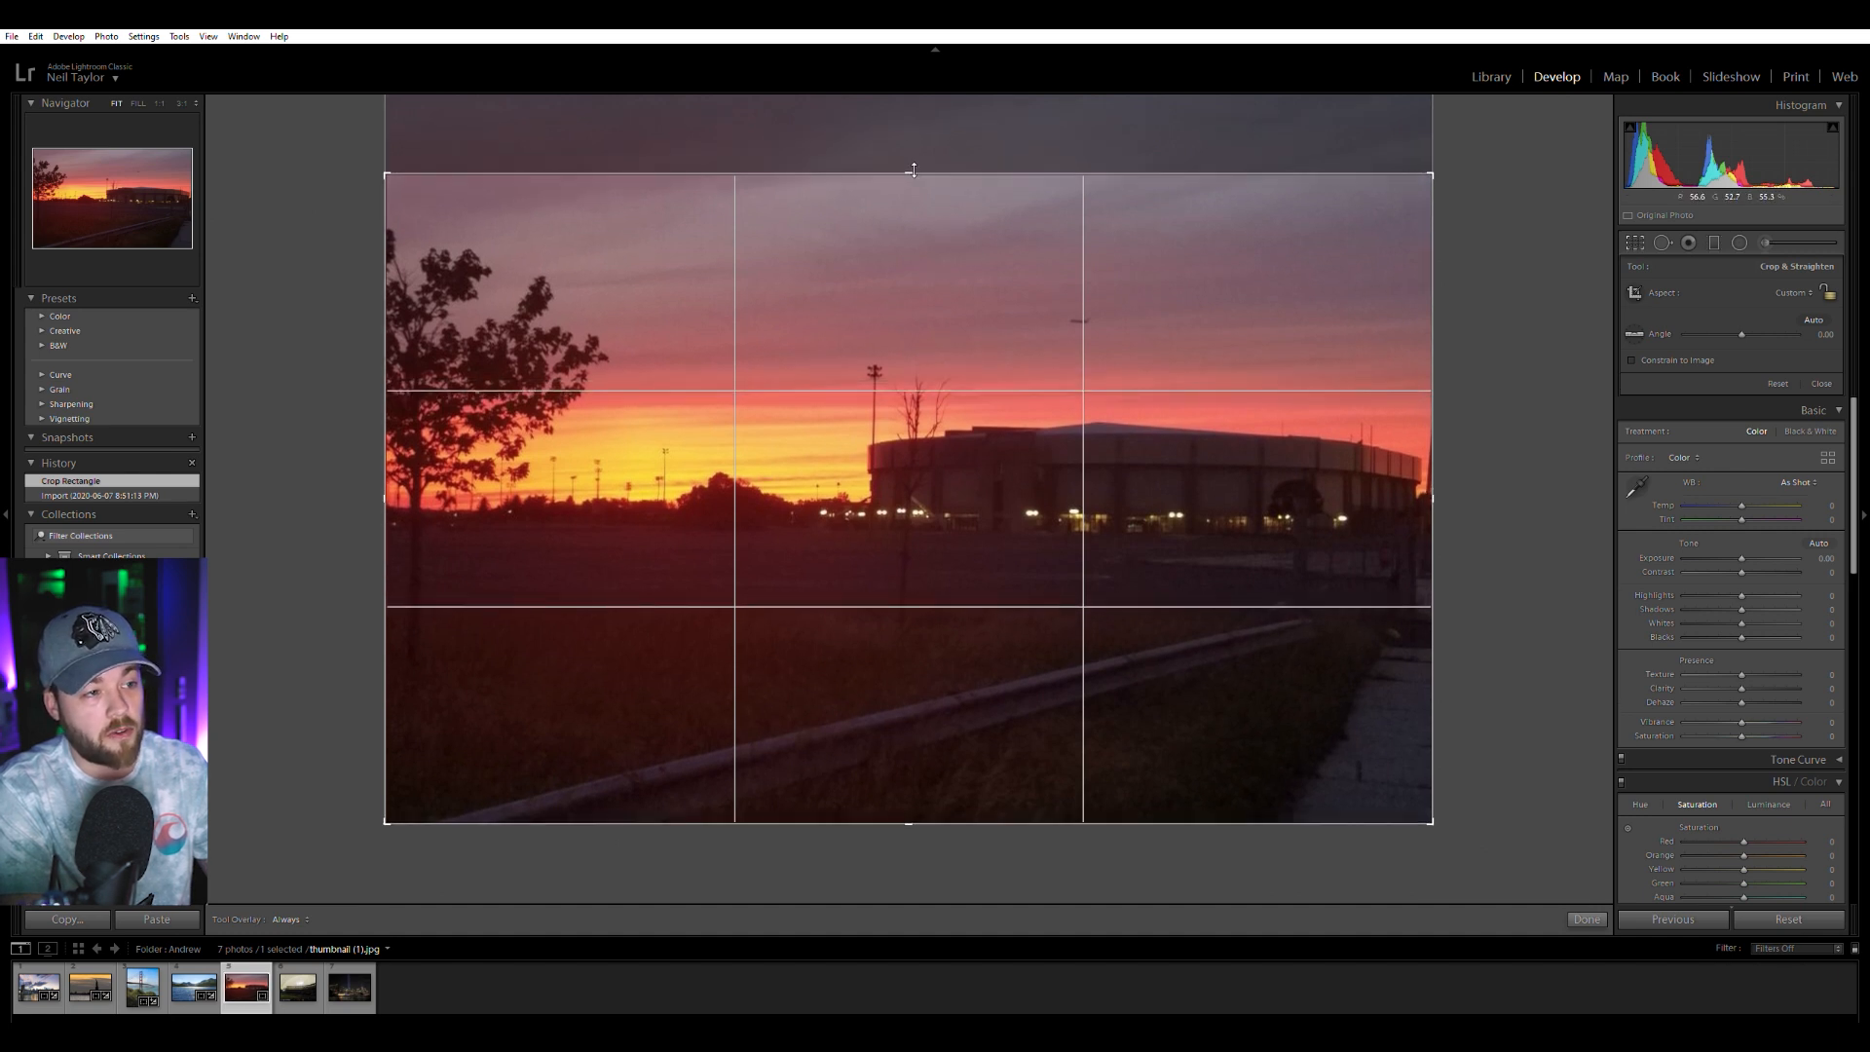
pyautogui.moveTo(914, 169); pyautogui.dragTo(914, 176)
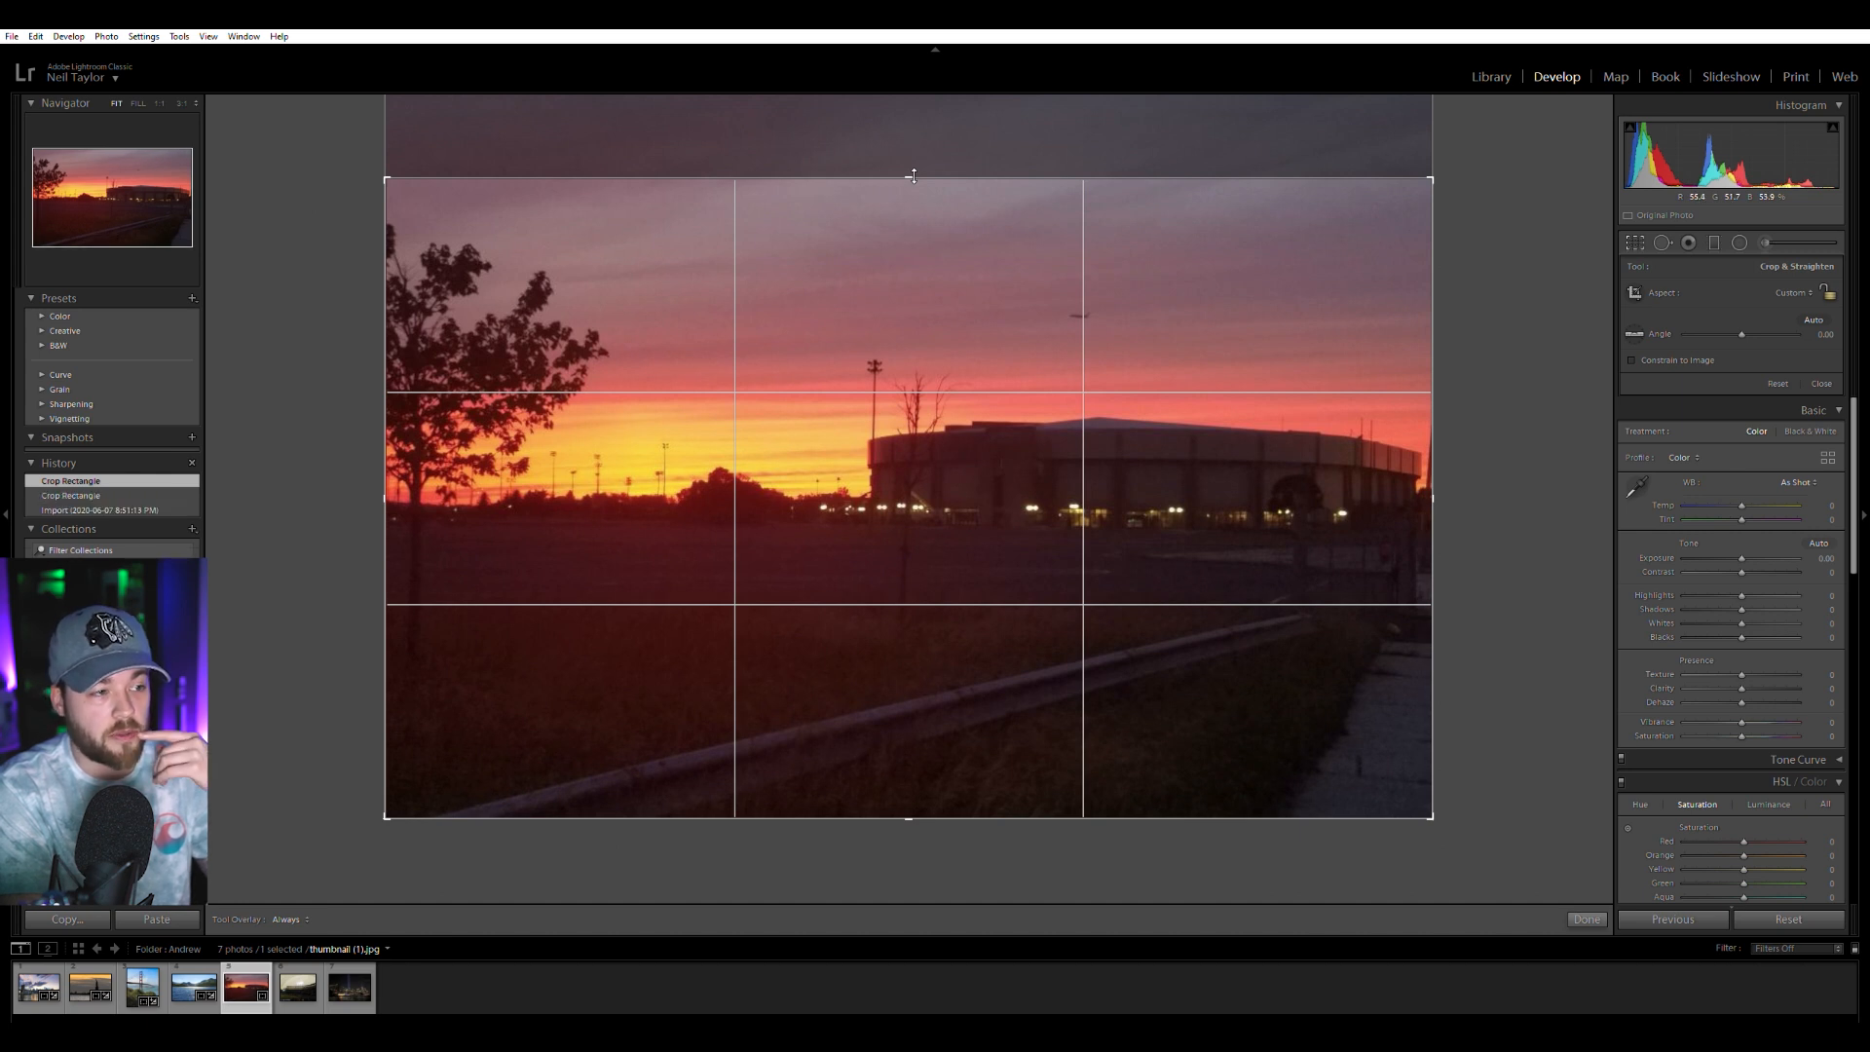
pyautogui.moveTo(948, 818); pyautogui.dragTo(945, 798)
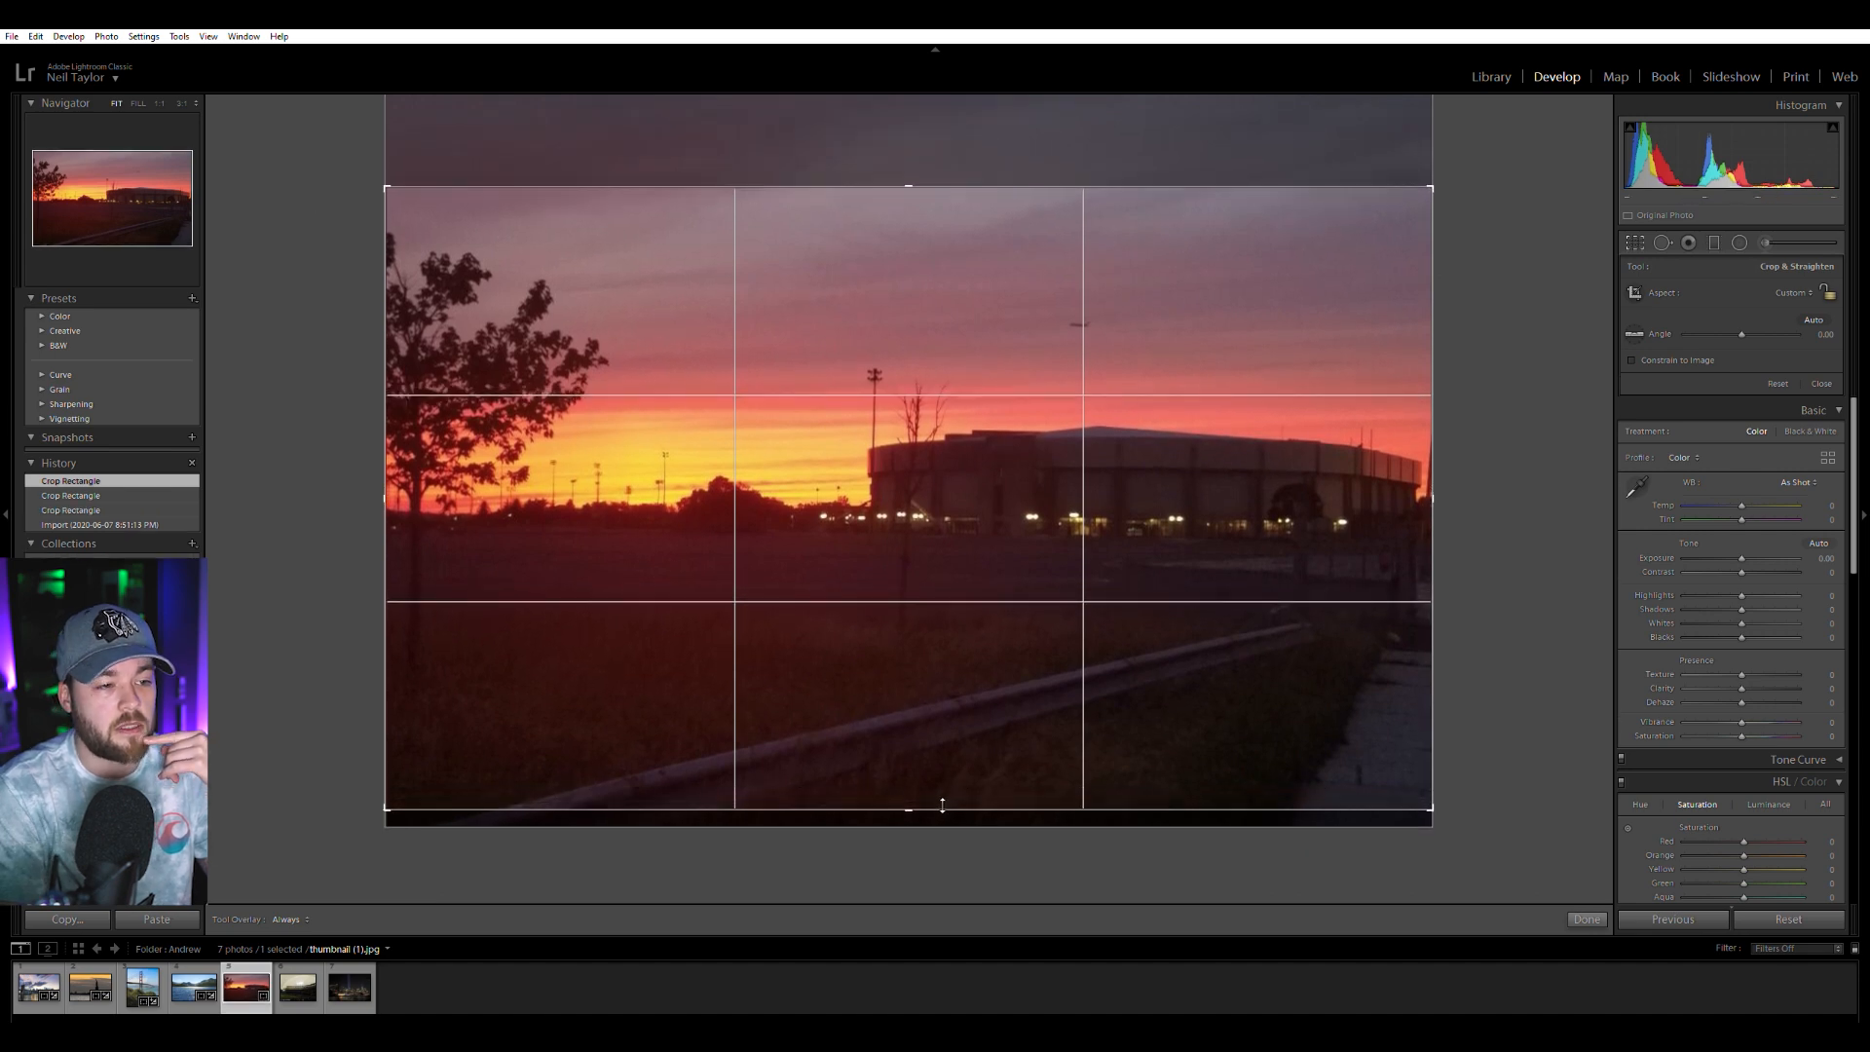
pyautogui.press('Return')
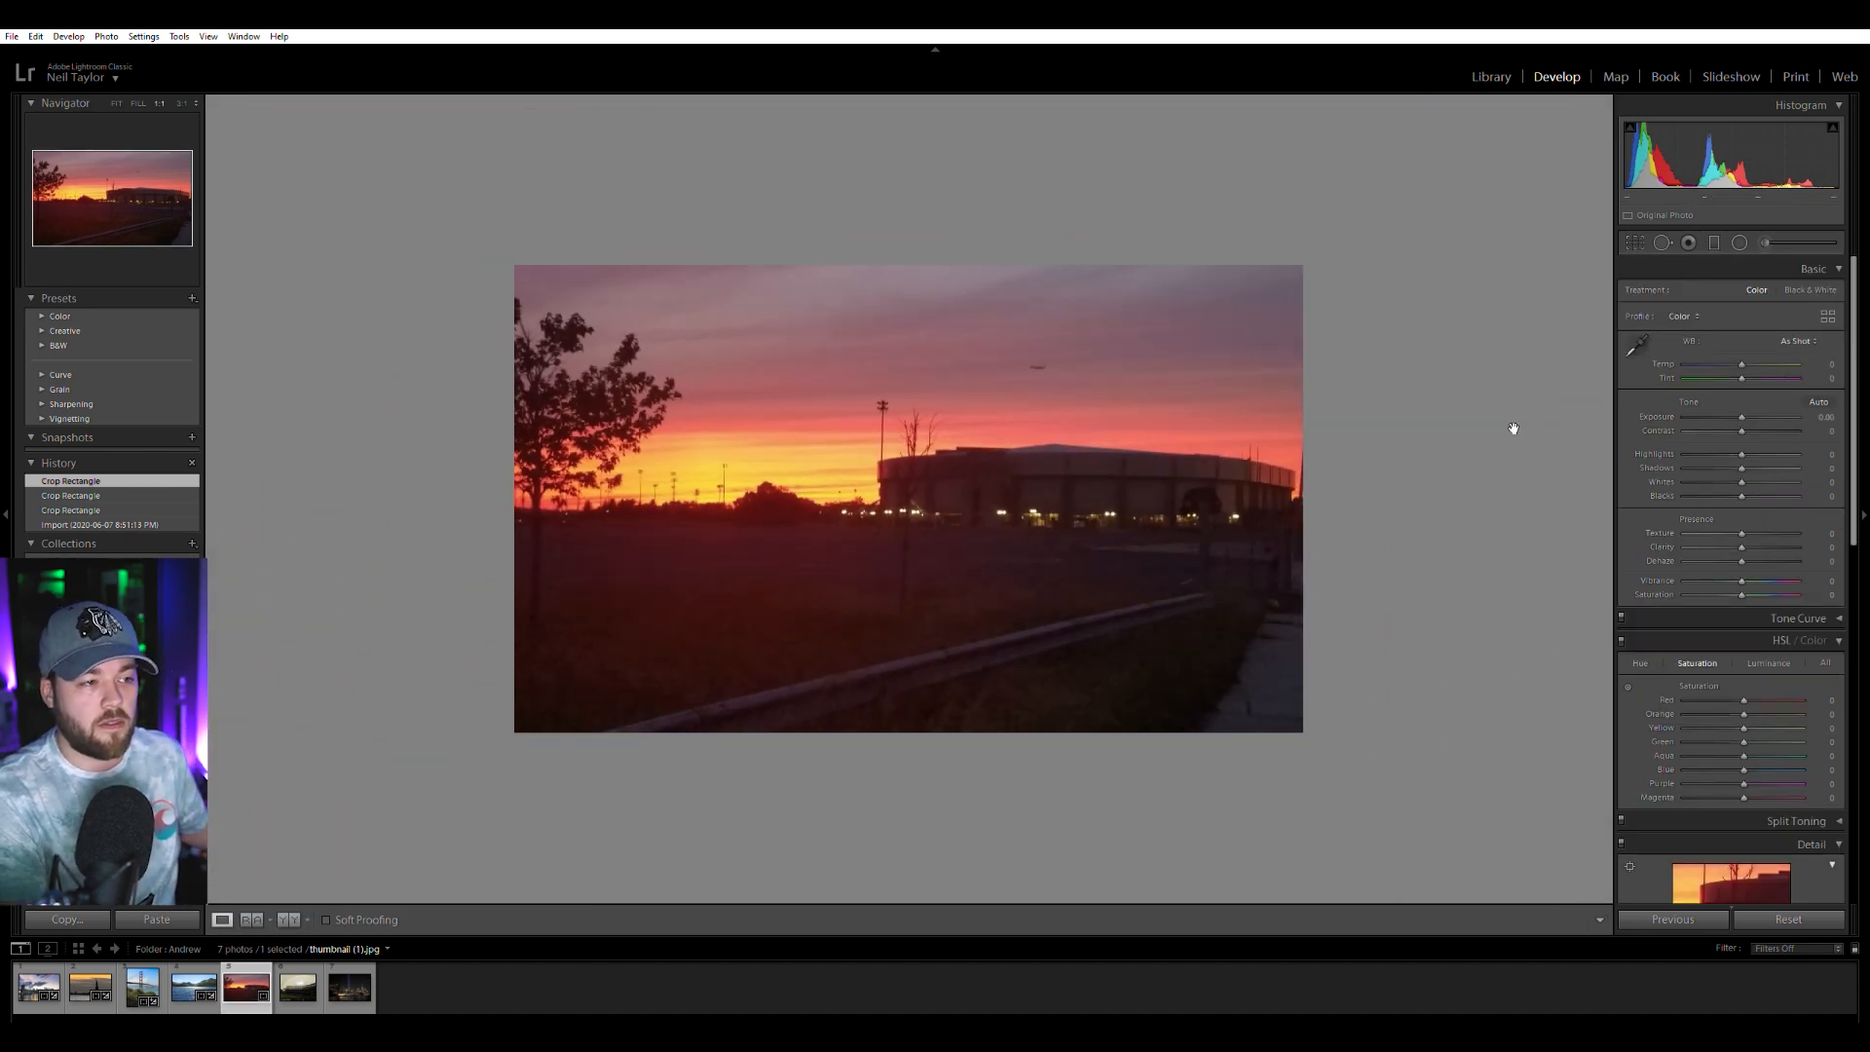
# Add a horizontal graduated filter over the arena photo's dark foreground, with contrast 21 and exposure about -0.65.
pyautogui.click(1715, 242)
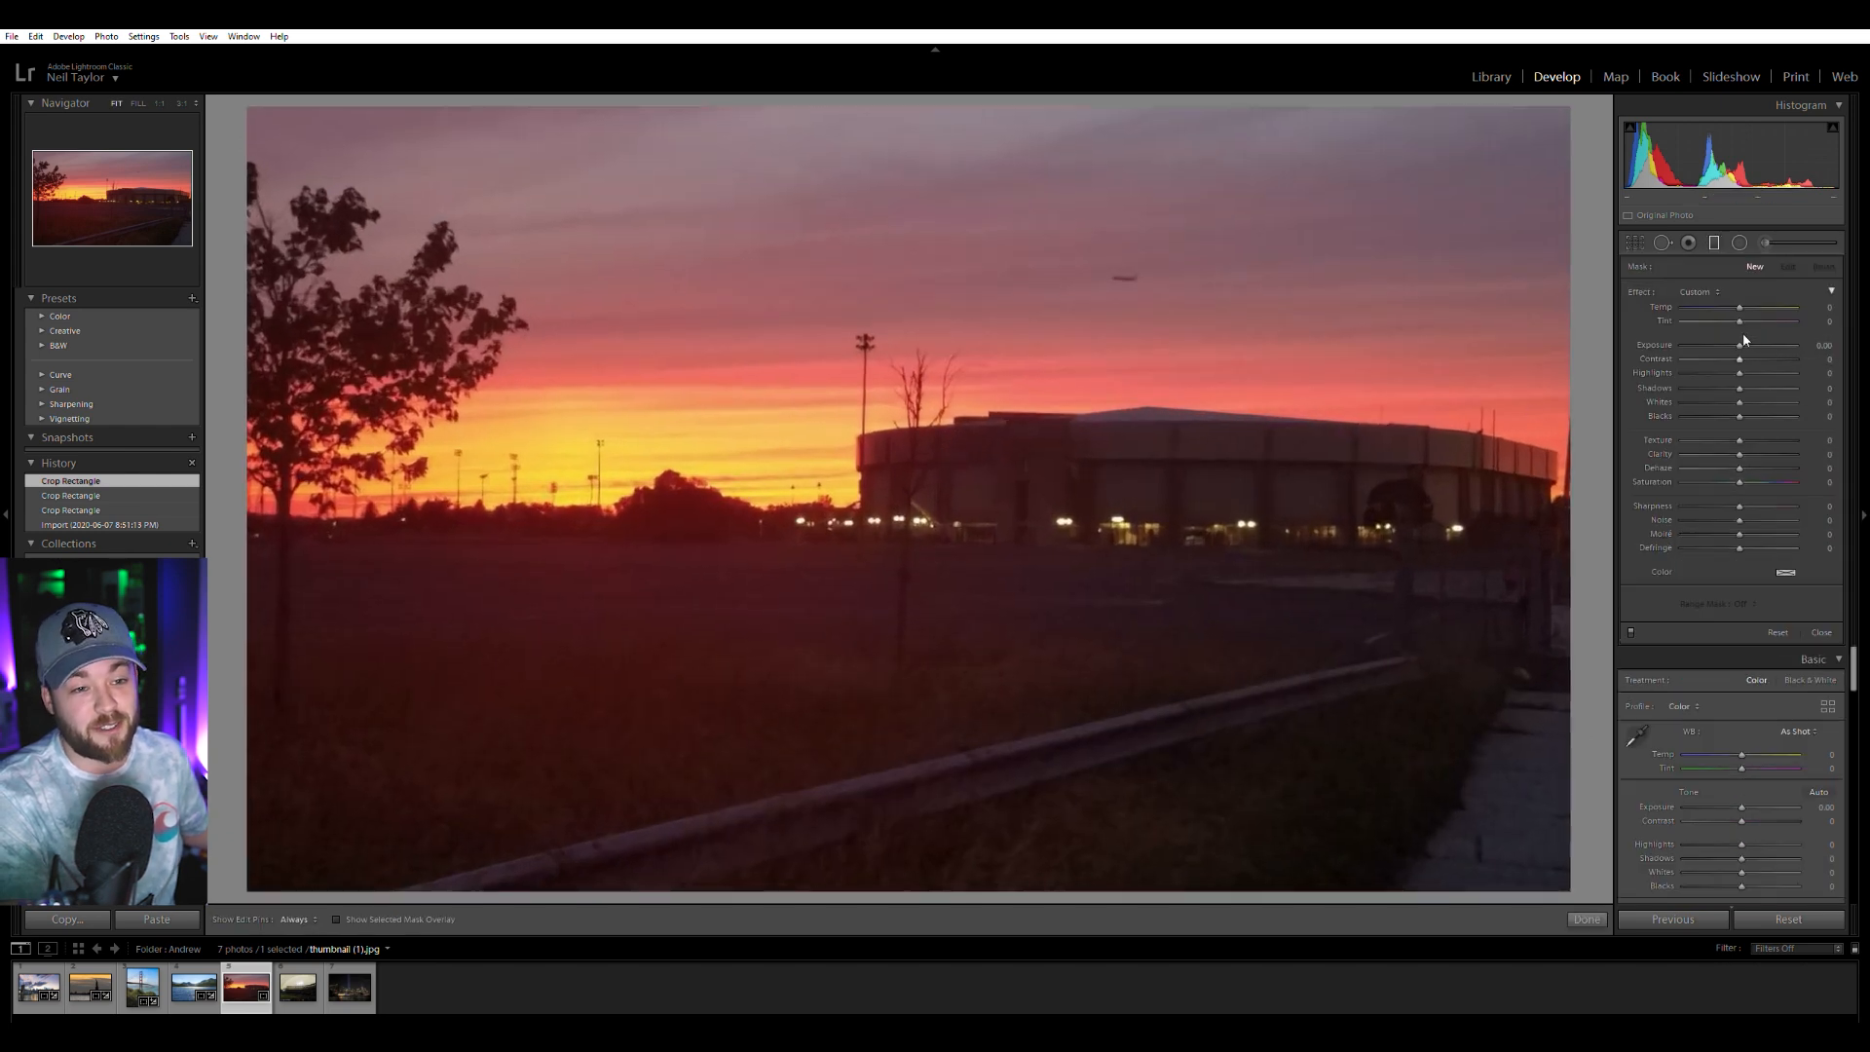
pyautogui.moveTo(1739, 359); pyautogui.dragTo(1730, 337)
pyautogui.moveTo(1003, 799); pyautogui.dragTo(1019, 623)
pyautogui.moveTo(998, 714); pyautogui.dragTo(999, 668)
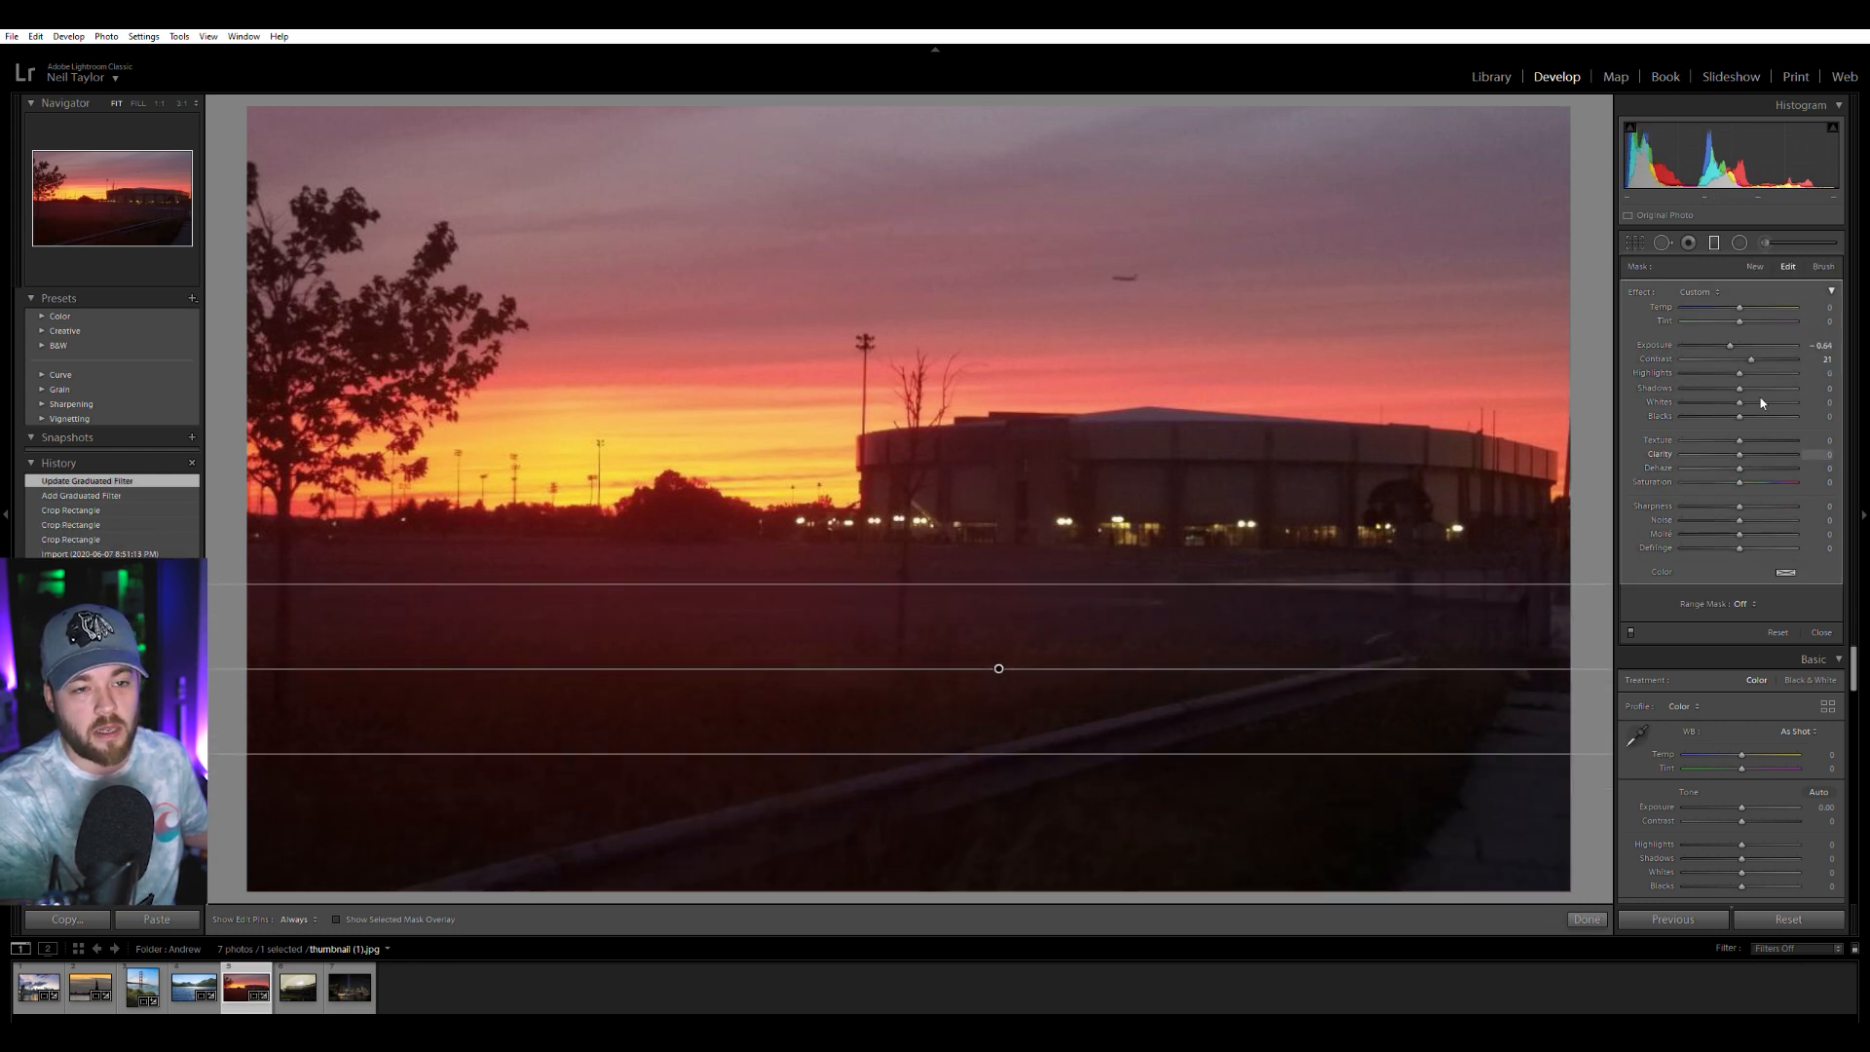
# Extend the graduated filter up to the horizon, tilt it slightly to follow the ground line, and lower its exposure to -0.80.
pyautogui.moveTo(1110, 585); pyautogui.dragTo(1108, 478)
pyautogui.moveTo(1005, 608); pyautogui.dragTo(1001, 637)
pyautogui.moveTo(1034, 504); pyautogui.dragTo(1027, 572)
pyautogui.moveTo(995, 676); pyautogui.dragTo(1000, 651)
pyautogui.moveTo(1730, 345); pyautogui.dragTo(1728, 339)
pyautogui.moveTo(1005, 645); pyautogui.dragTo(1156, 646)
pyautogui.moveTo(1009, 648); pyautogui.dragTo(1010, 634)
# Set the foreground filter's contrast to 100 and exposure to -0.18, close the filter and check the arena photo.
pyautogui.moveTo(1757, 356); pyautogui.dragTo(1802, 358)
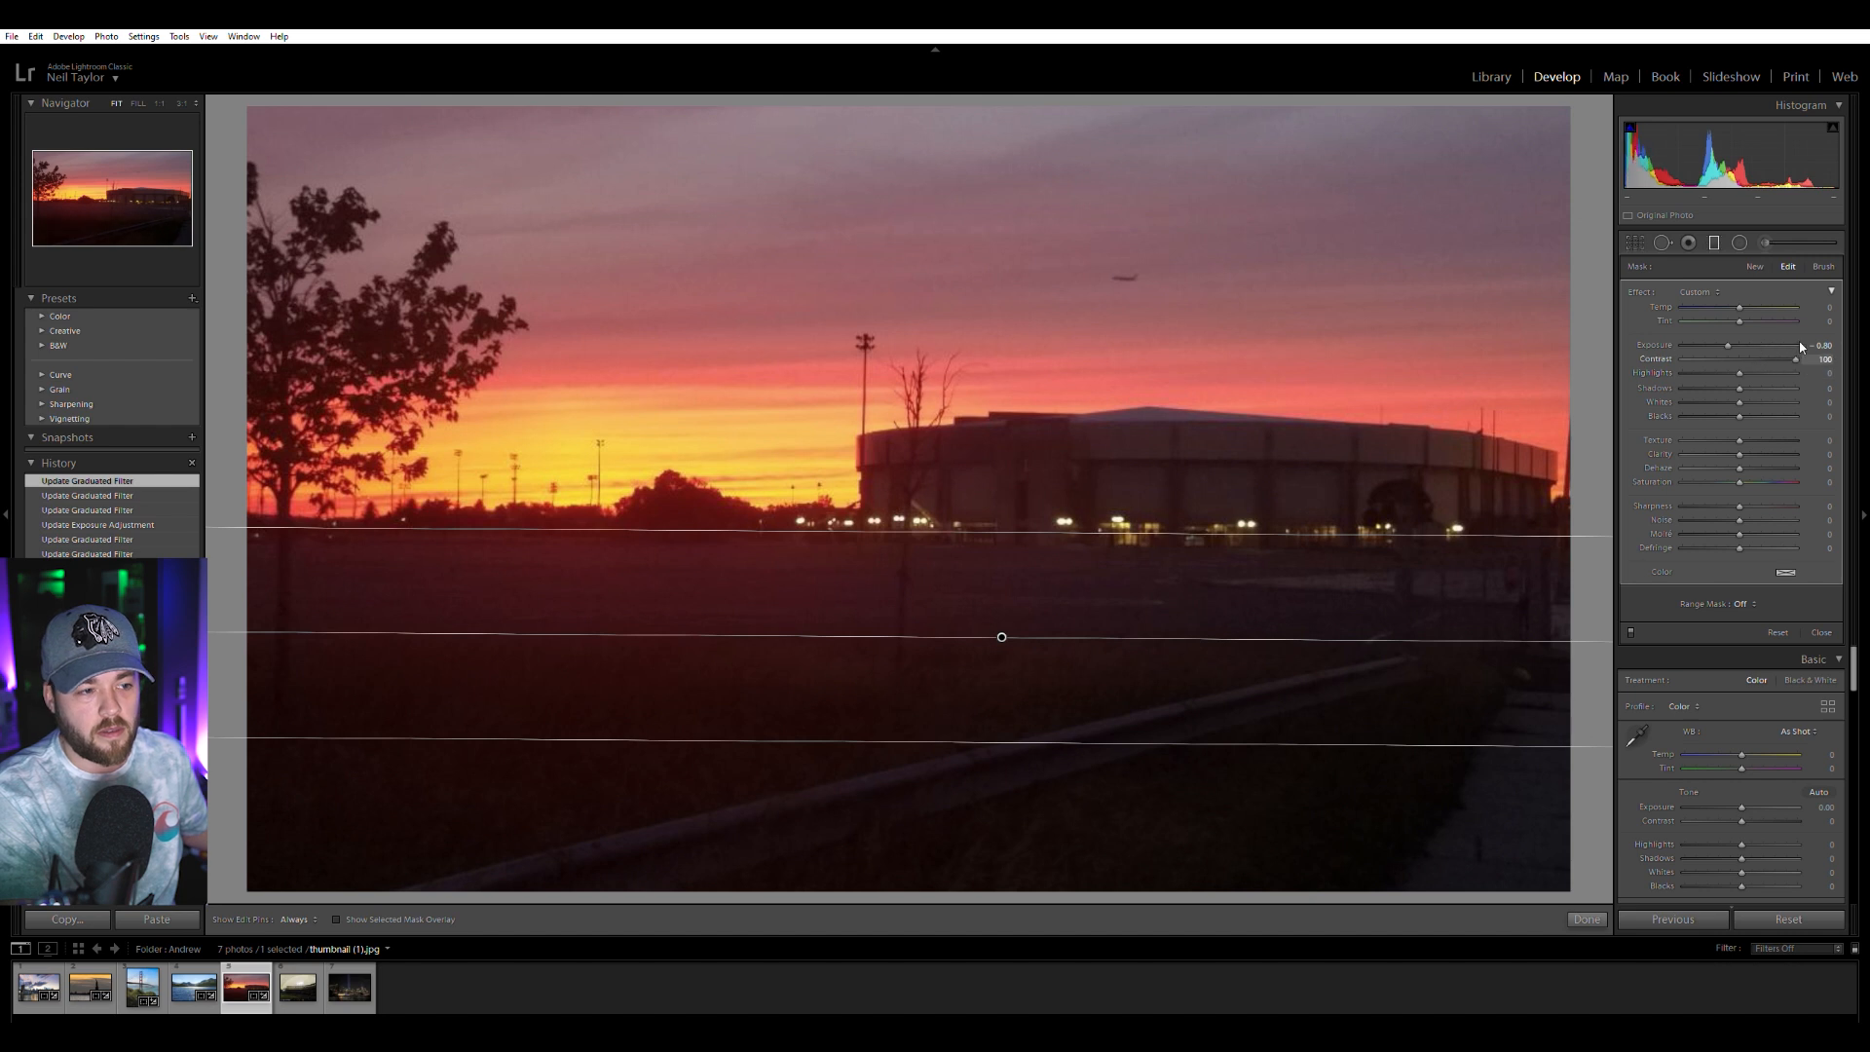
pyautogui.doubleClick(1740, 339)
pyautogui.moveTo(1739, 338); pyautogui.dragTo(1739, 335)
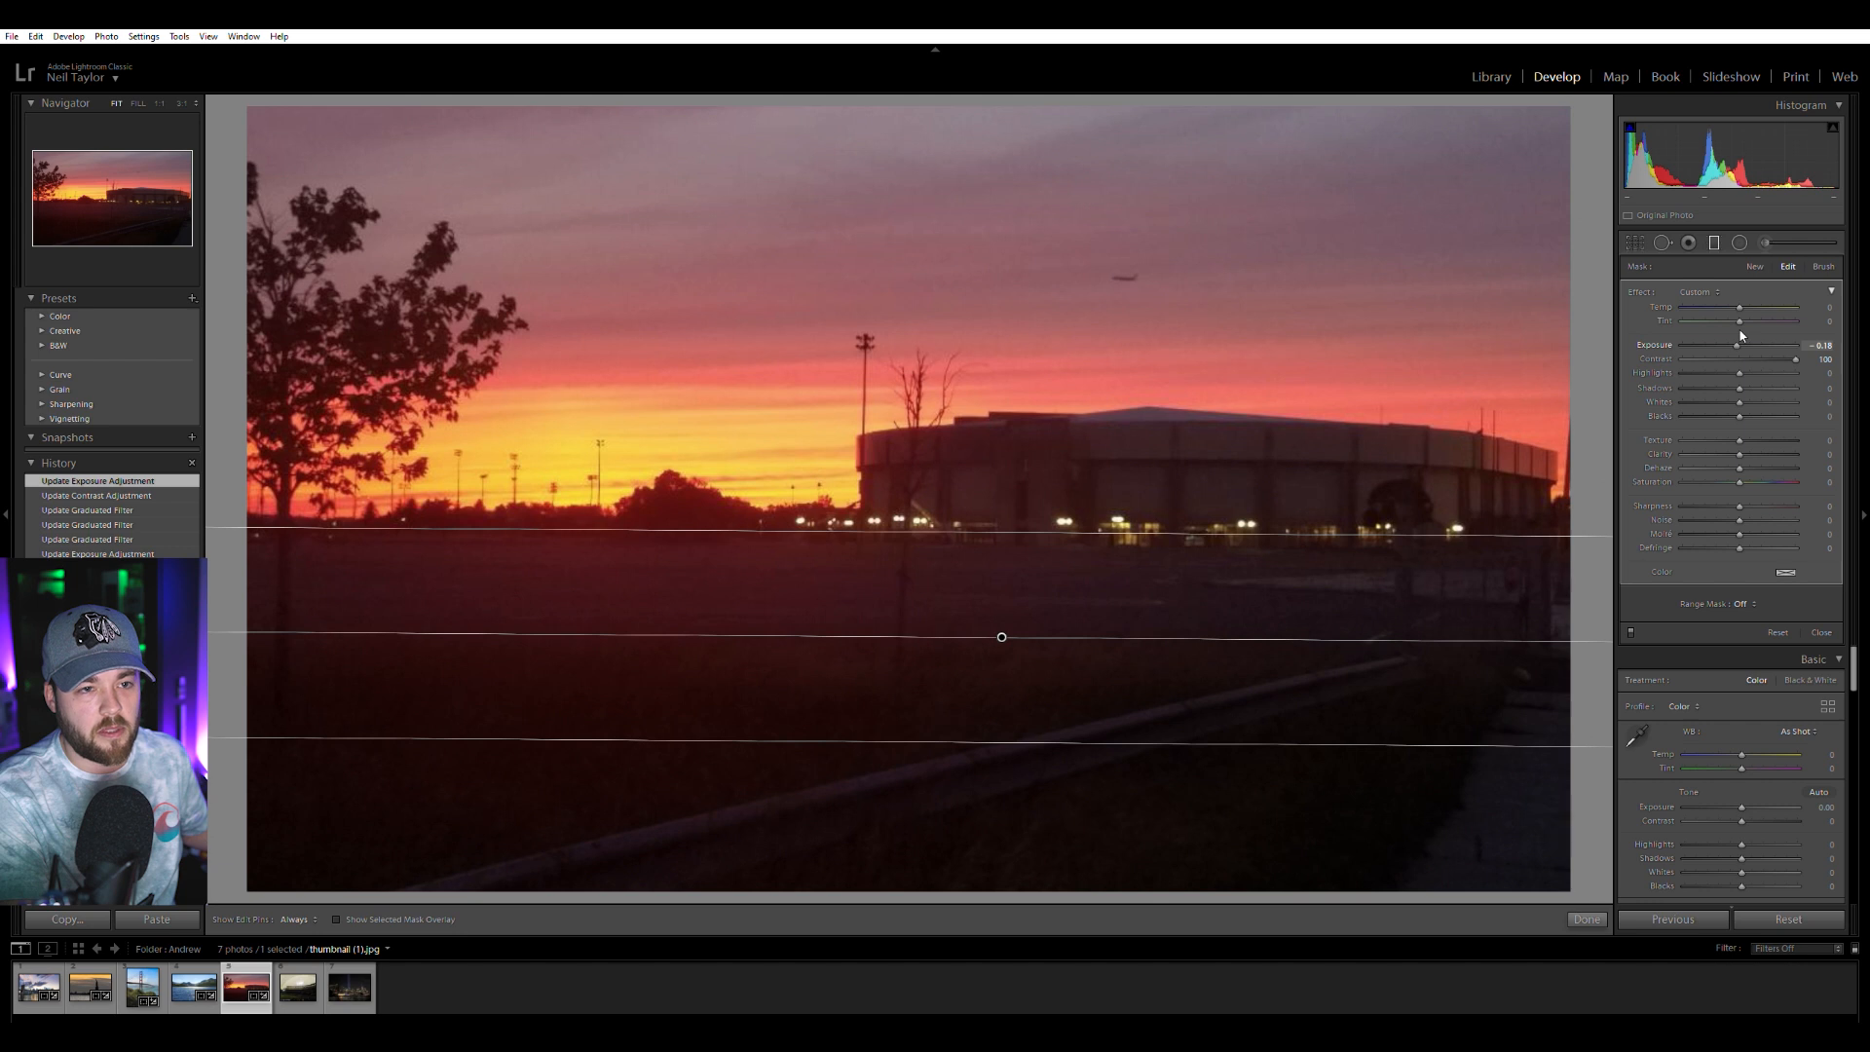
pyautogui.click(1731, 236)
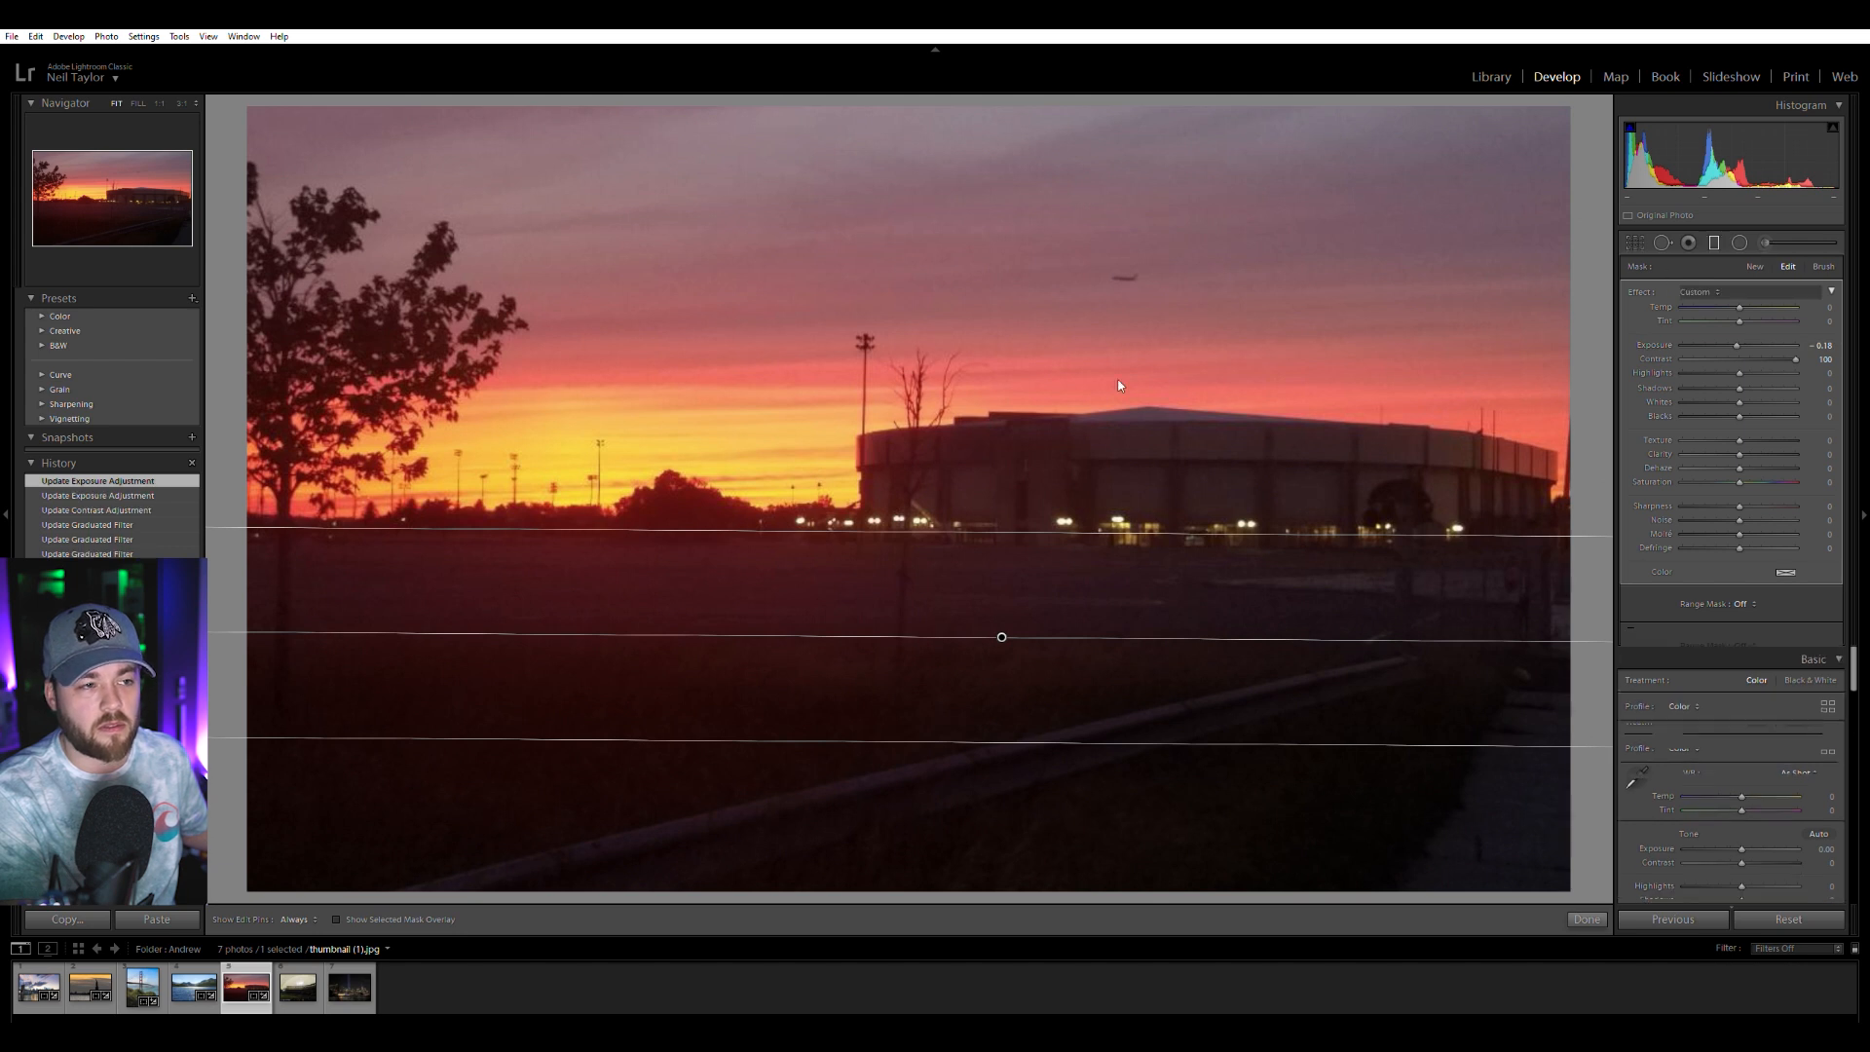
pyautogui.click(1716, 239)
pyautogui.click(1712, 242)
pyautogui.click(1072, 337)
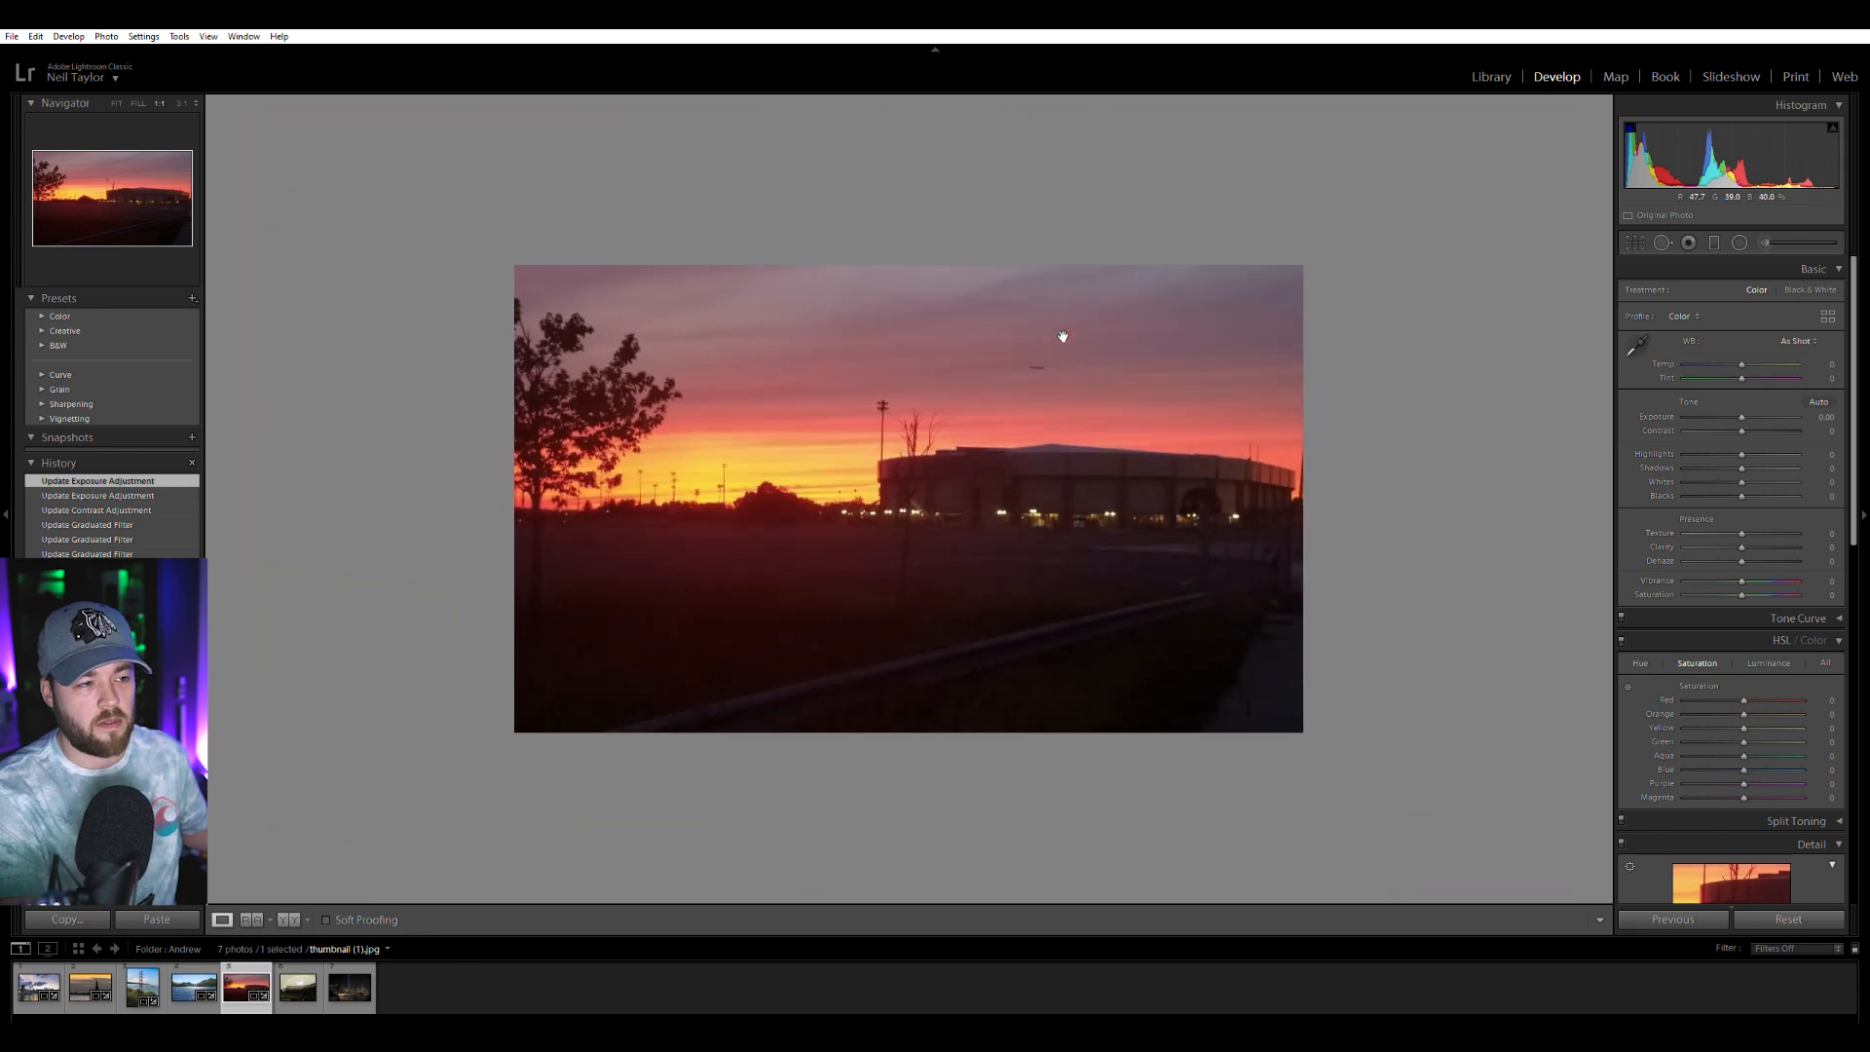
pyautogui.click(1023, 417)
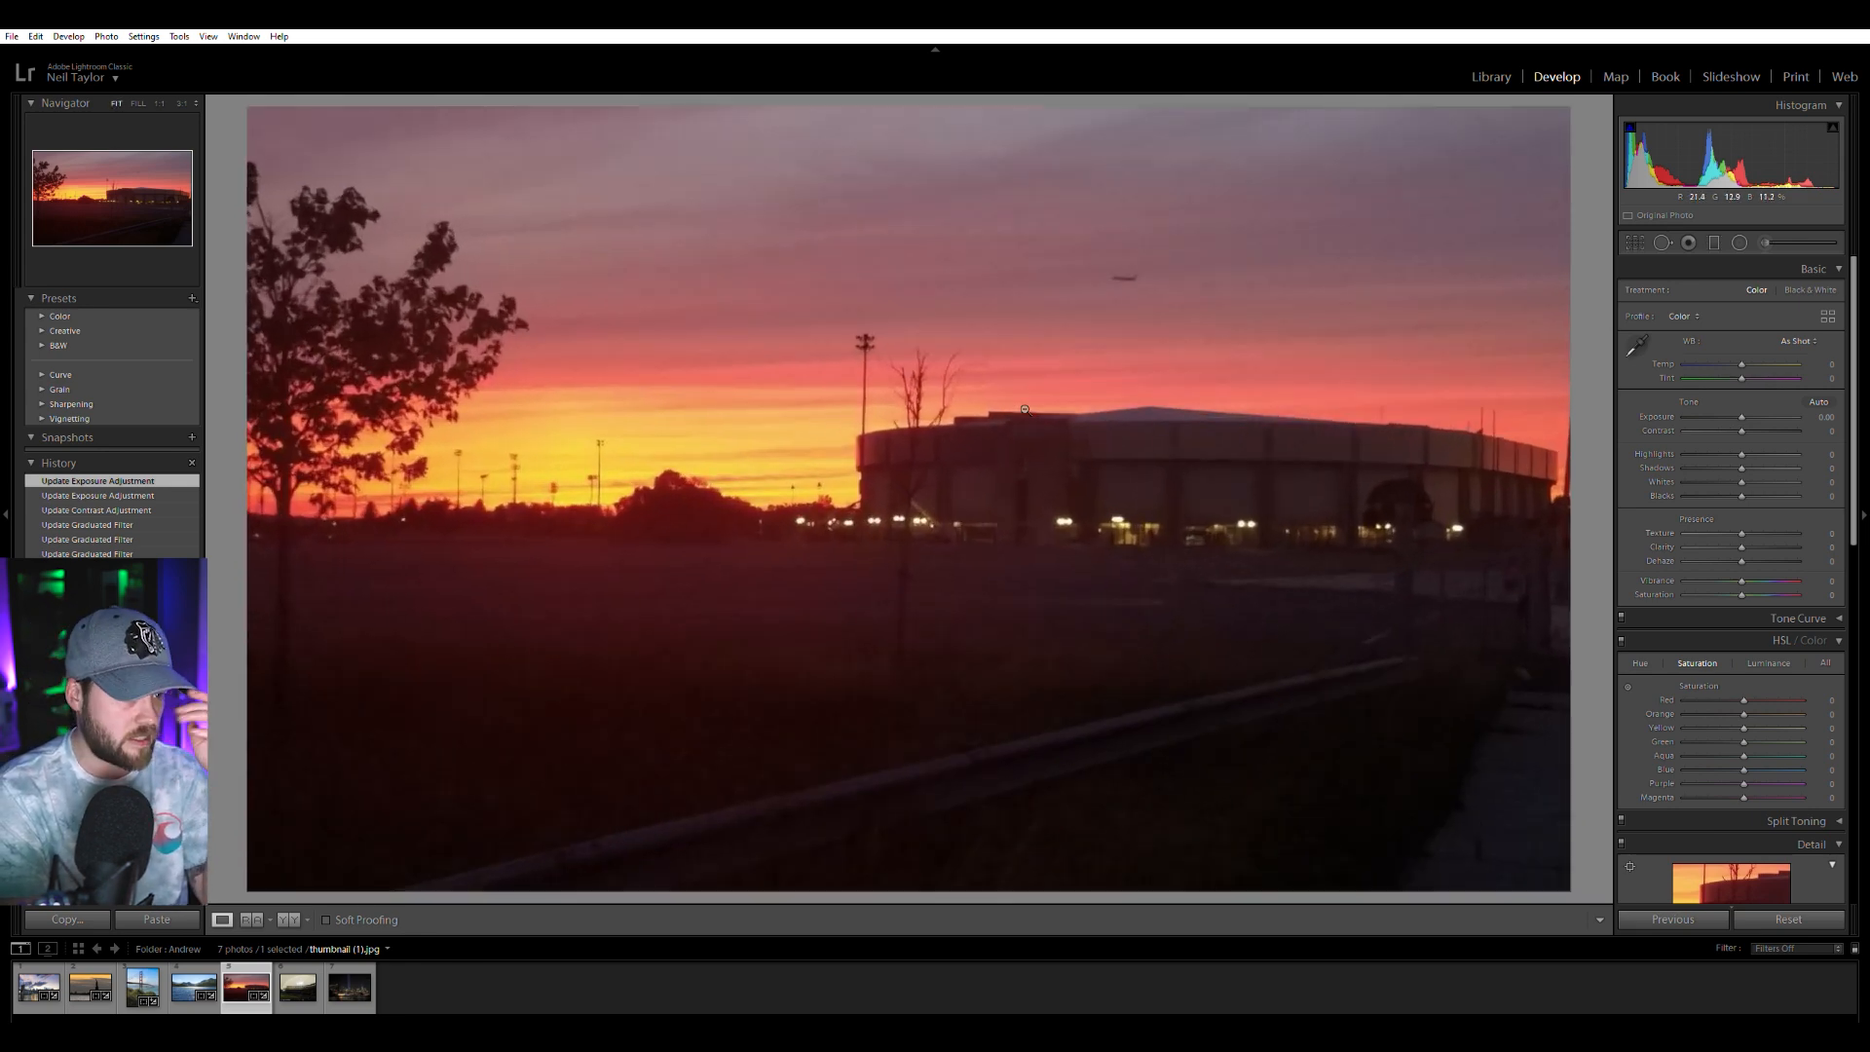
pyautogui.click(1030, 417)
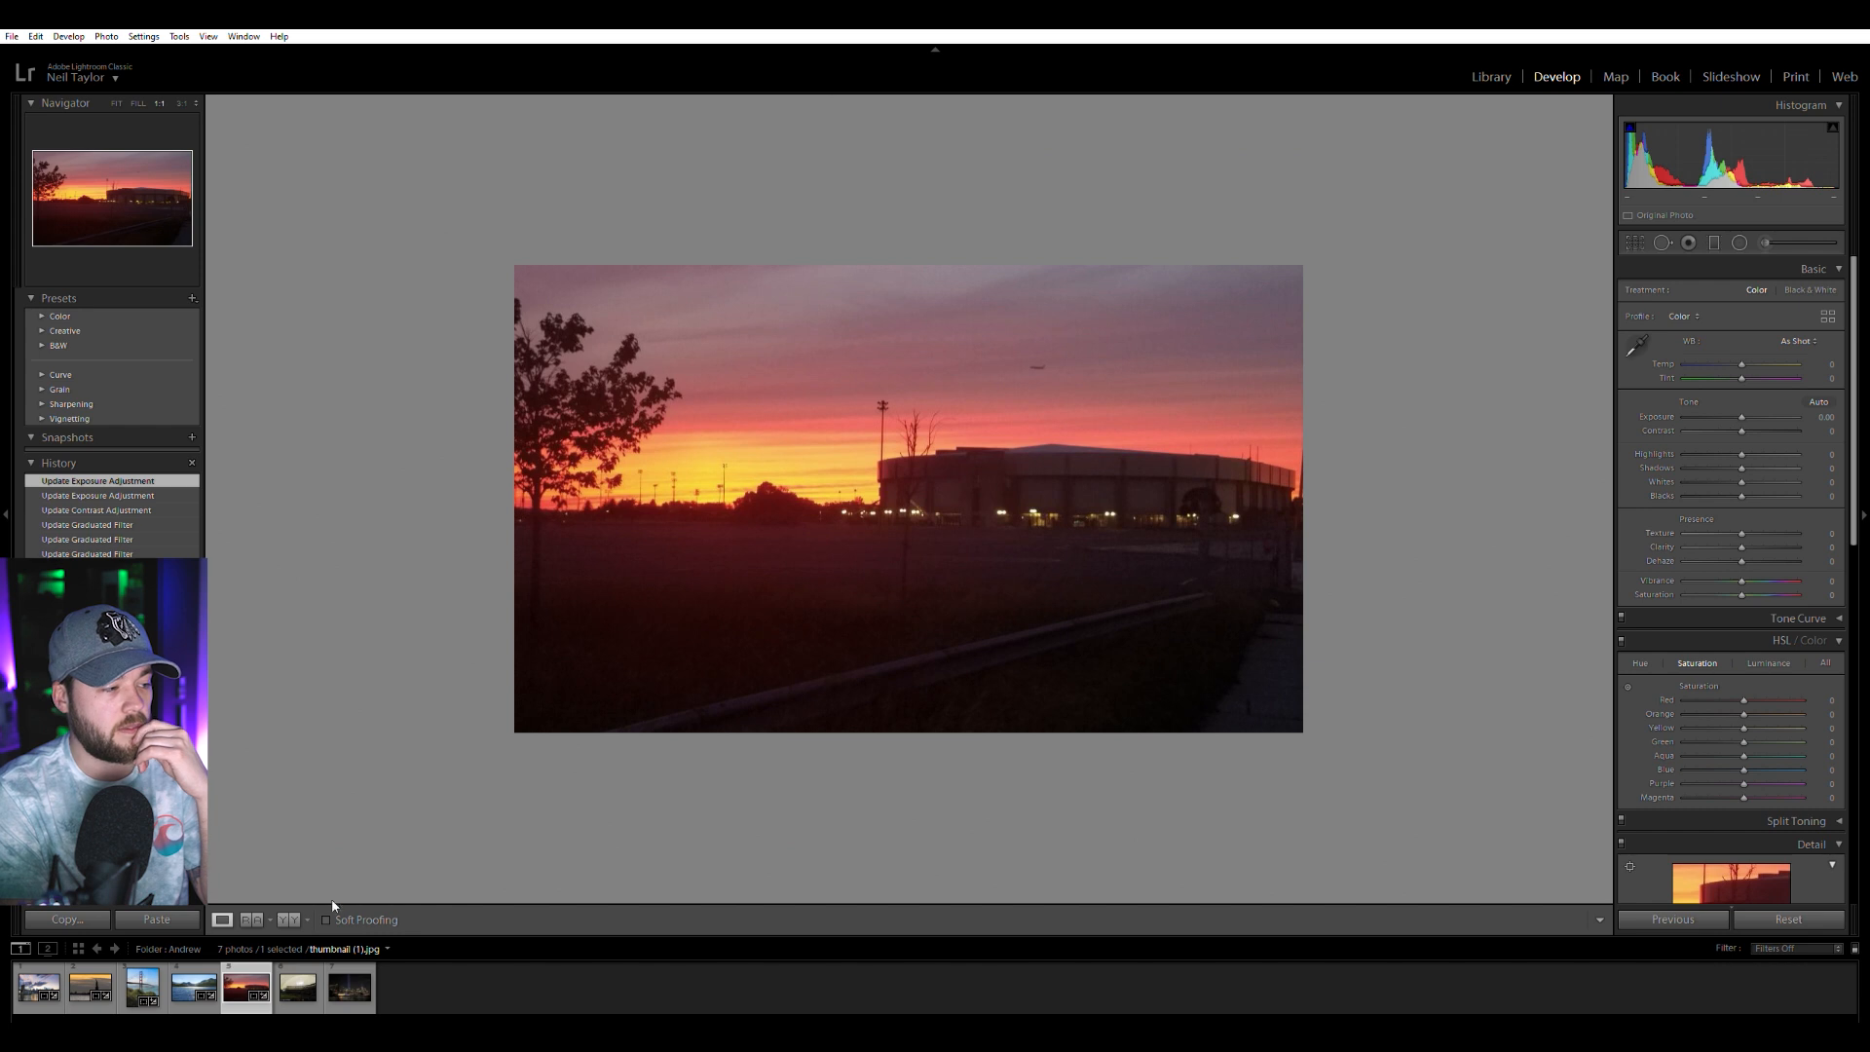
# Open the baseball stadium photo with the rainbow and examine it at different magnifications.
pyautogui.click(309, 975)
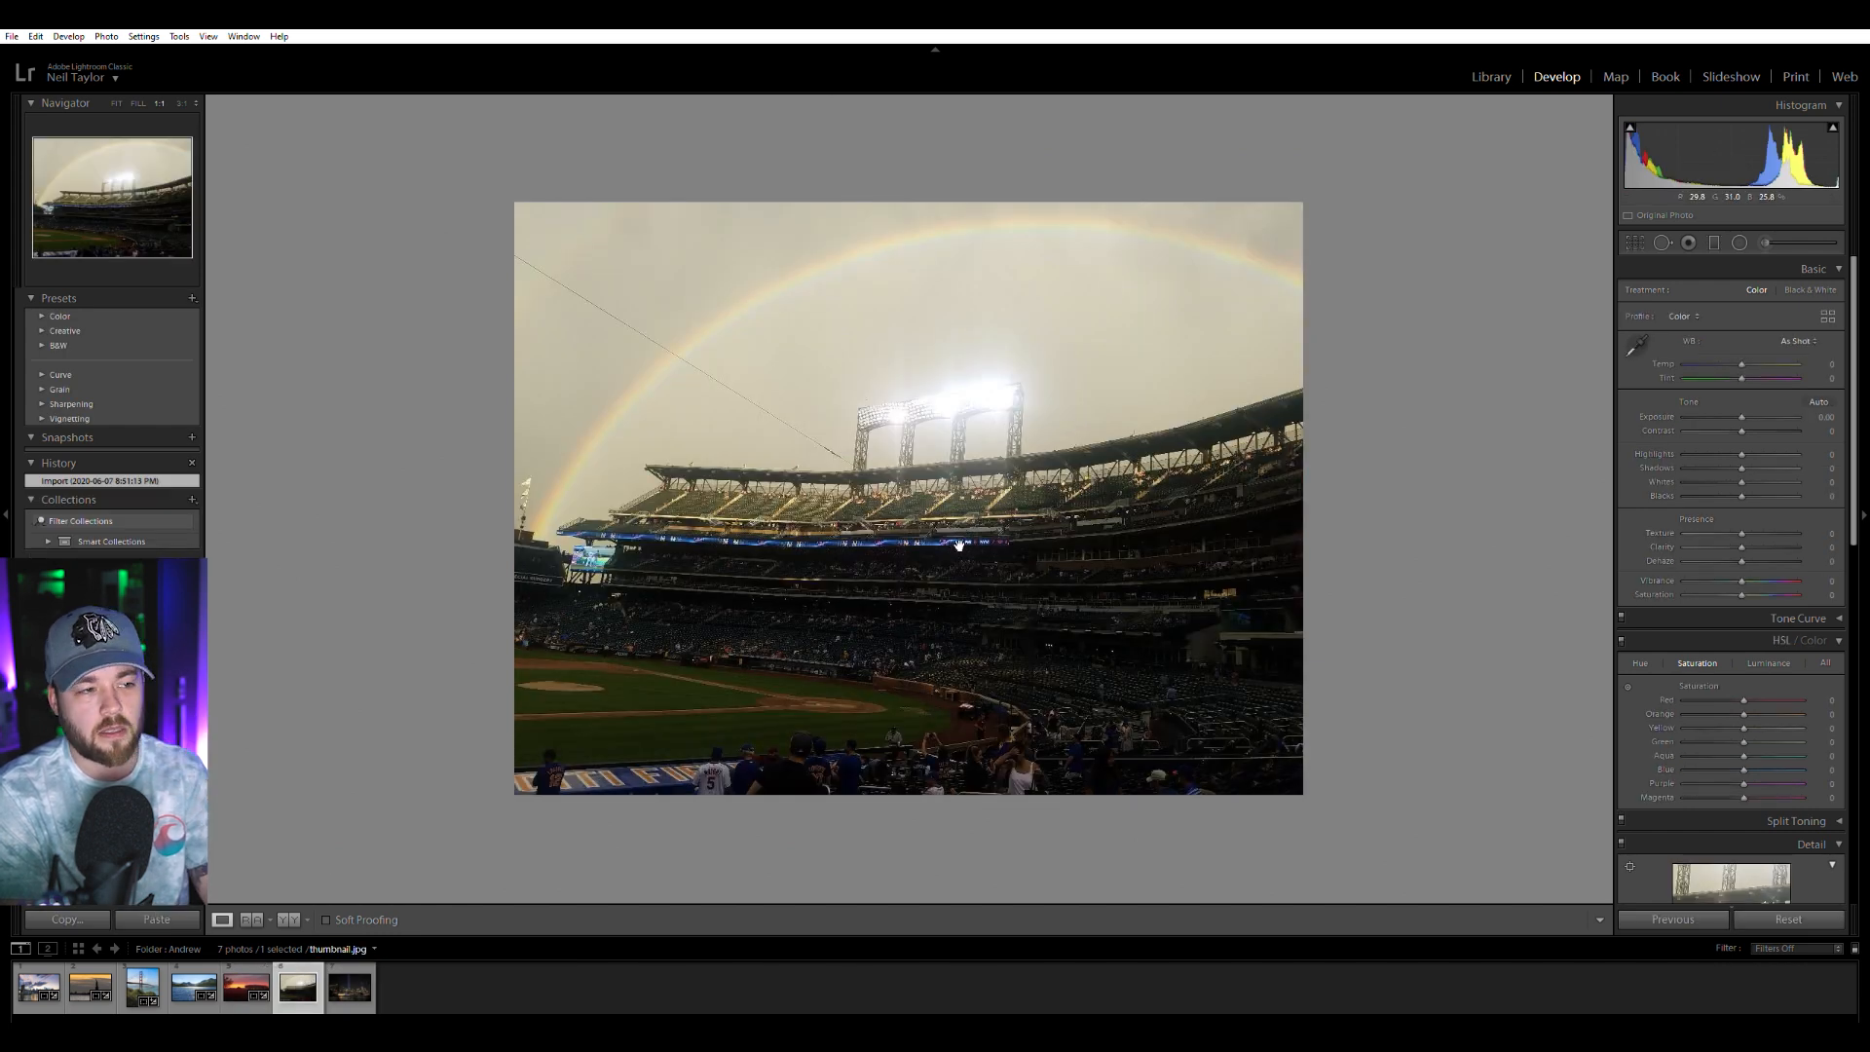
pyautogui.click(951, 512)
pyautogui.click(950, 512)
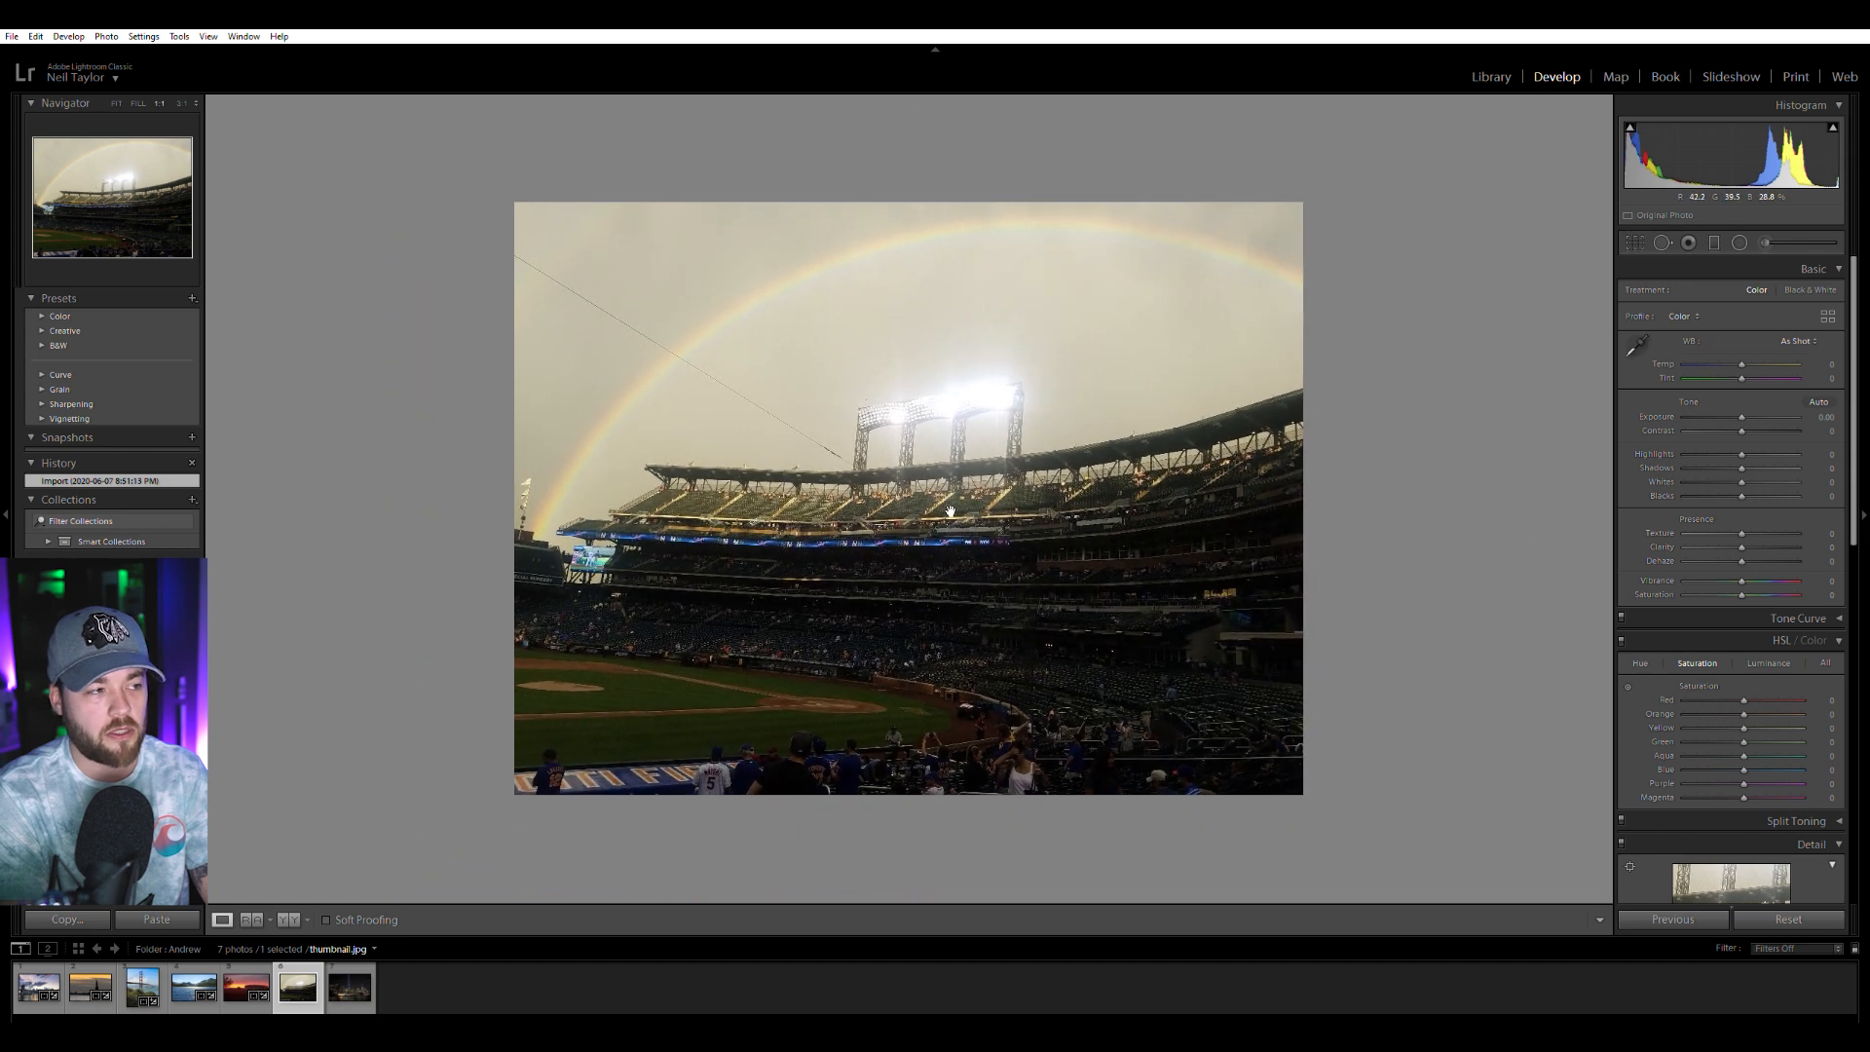
pyautogui.click(951, 513)
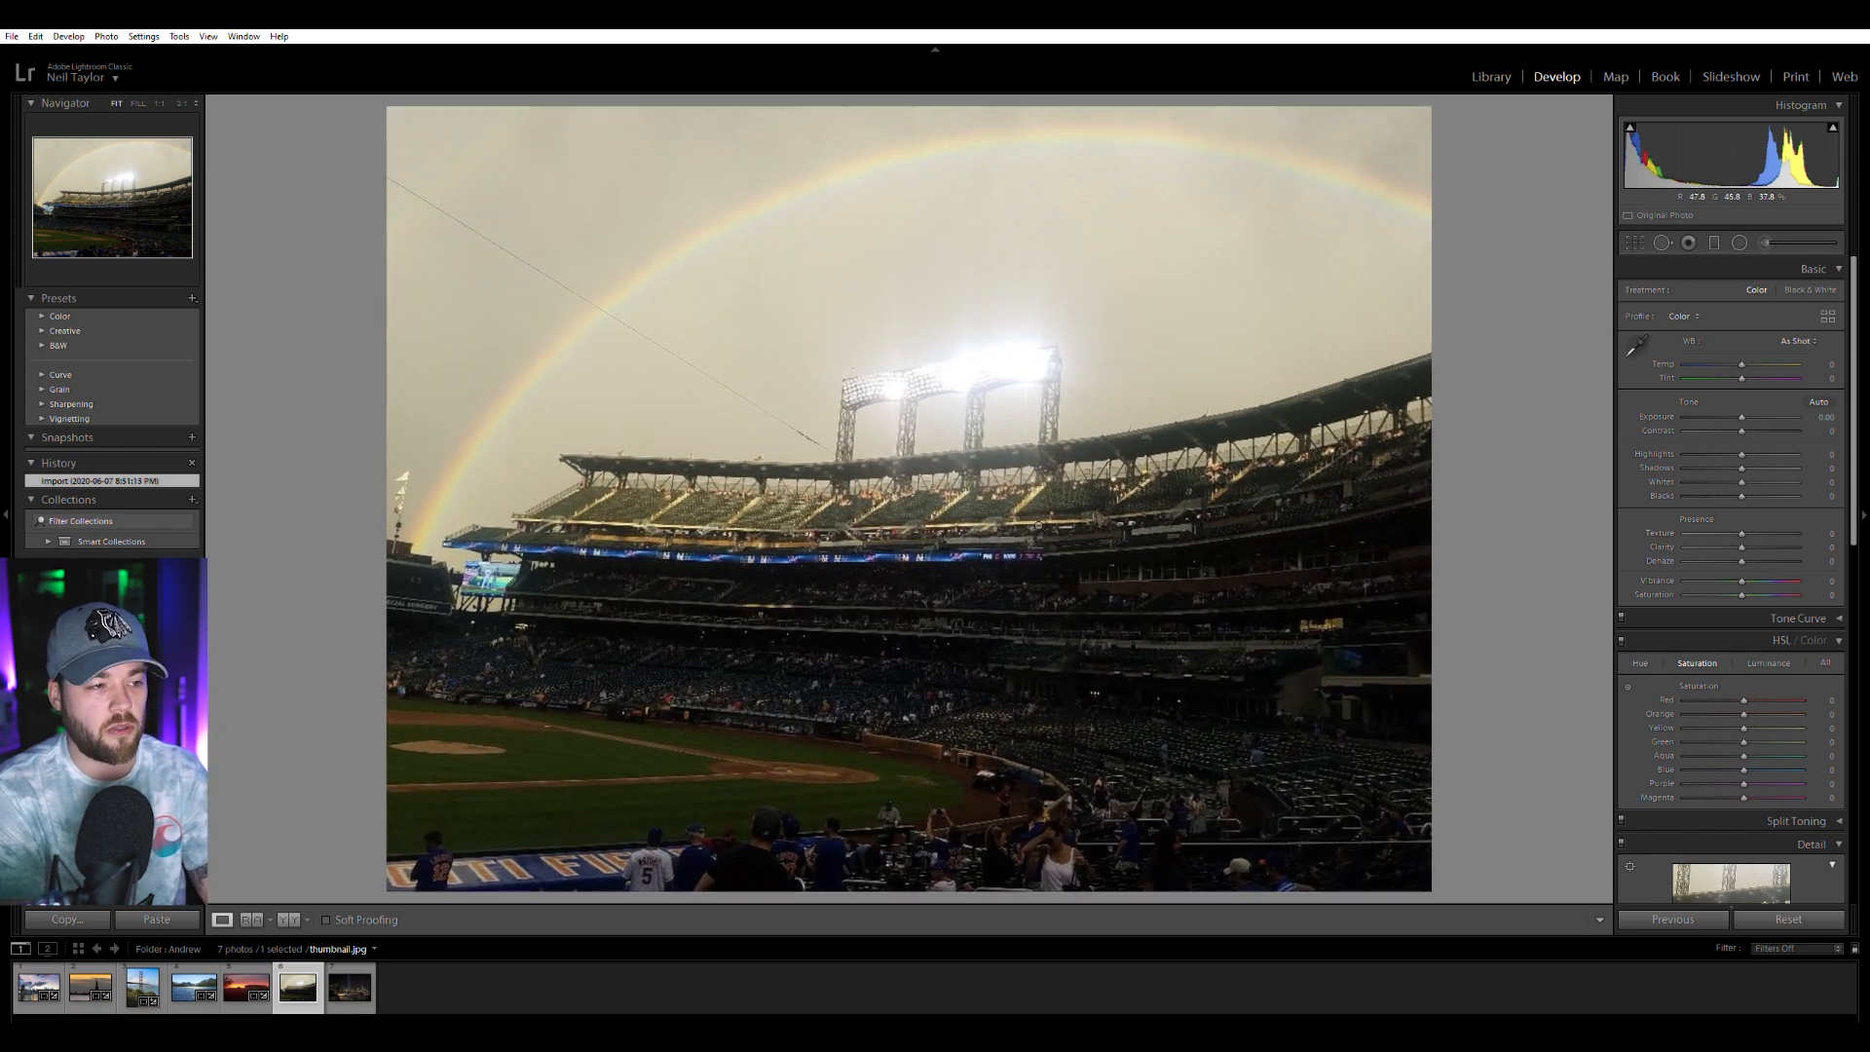
pyautogui.click(1040, 527)
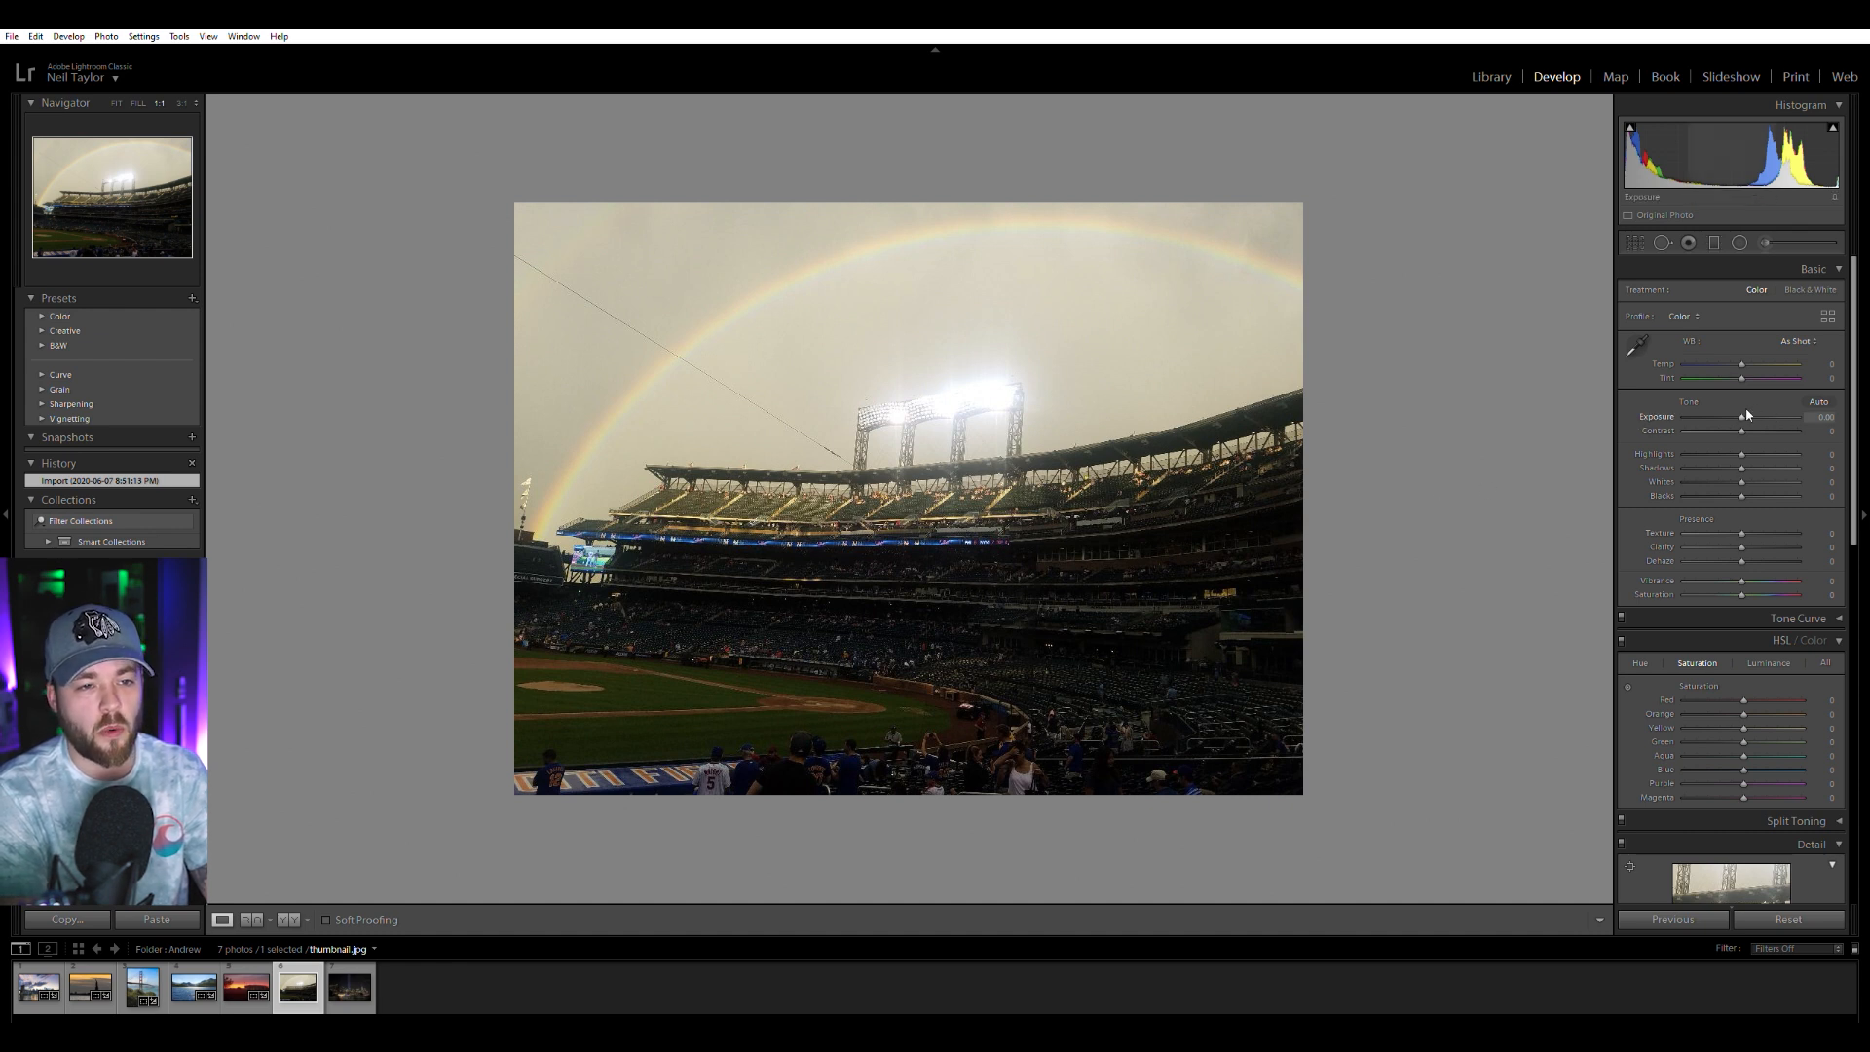
# Set the stadium photo's temperature to -14, shadows to about +68 and highlights to -28.
pyautogui.moveTo(1742, 363); pyautogui.dragTo(1736, 358)
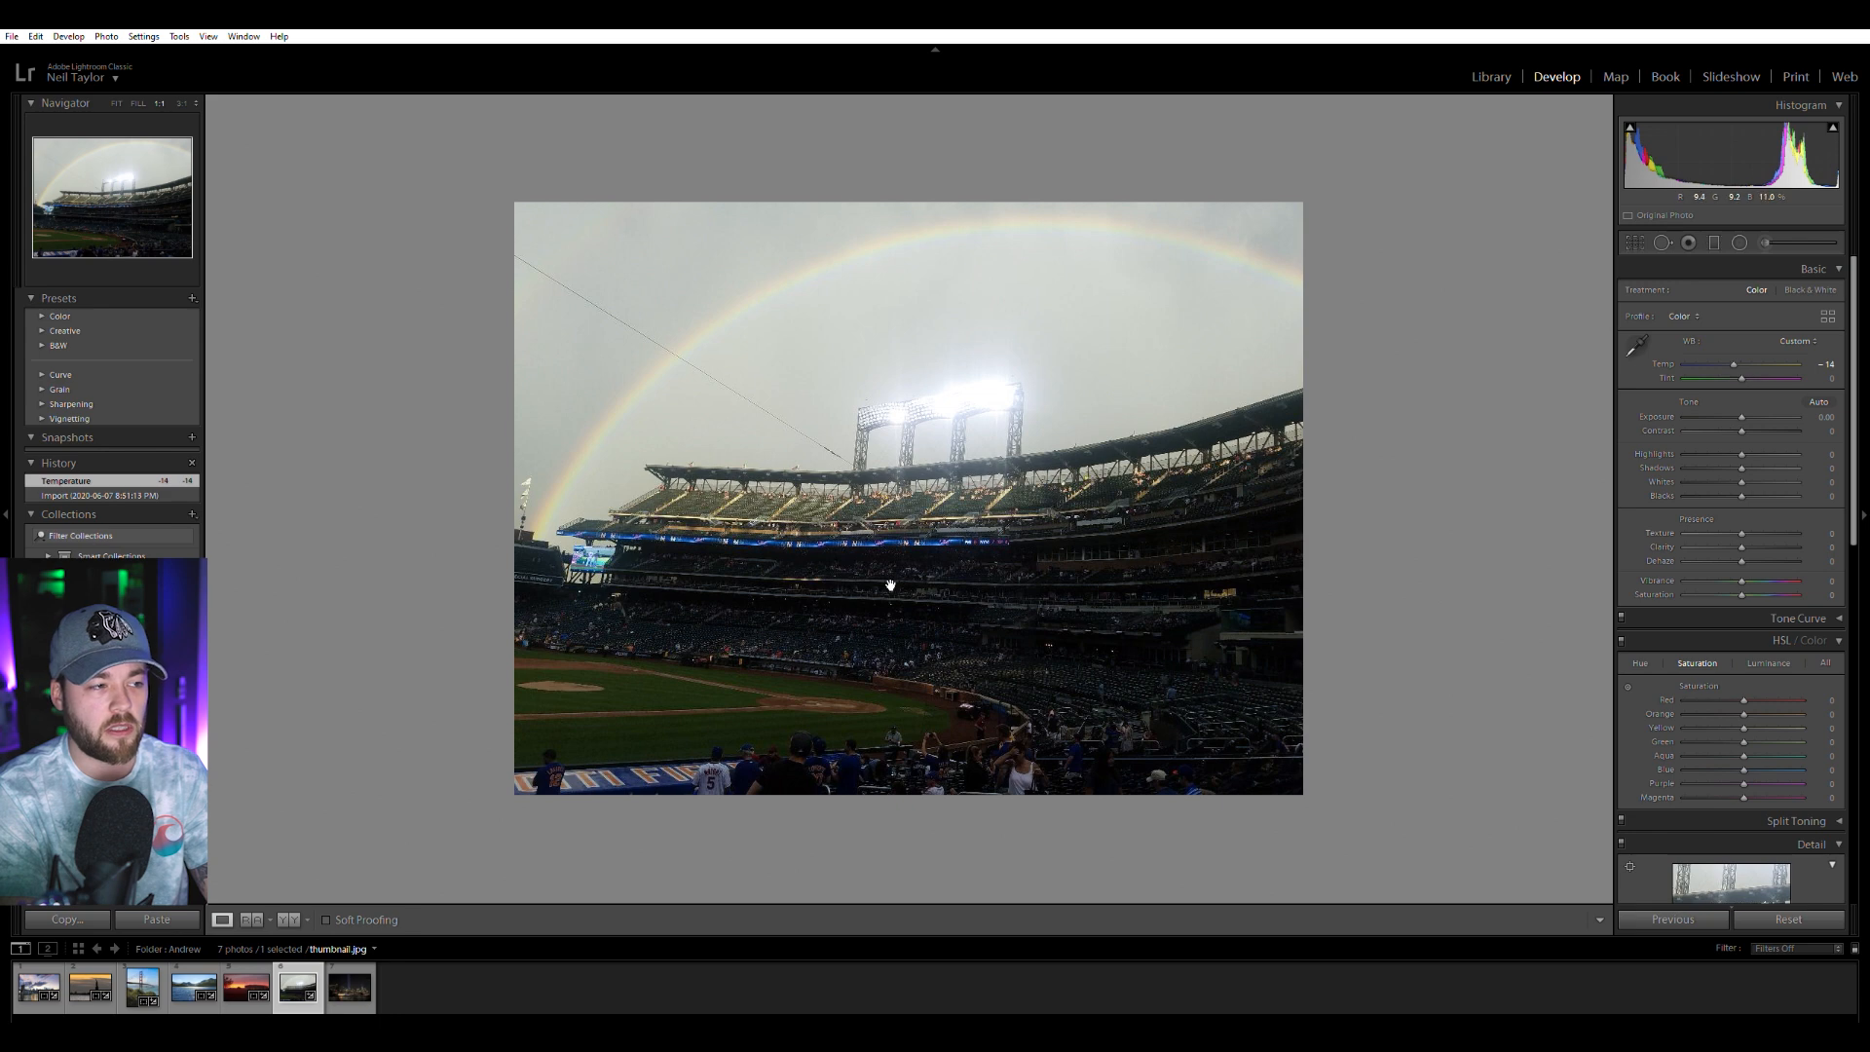
pyautogui.click(695, 618)
pyautogui.moveTo(1742, 468); pyautogui.dragTo(1779, 444)
pyautogui.moveTo(1742, 454); pyautogui.dragTo(1725, 454)
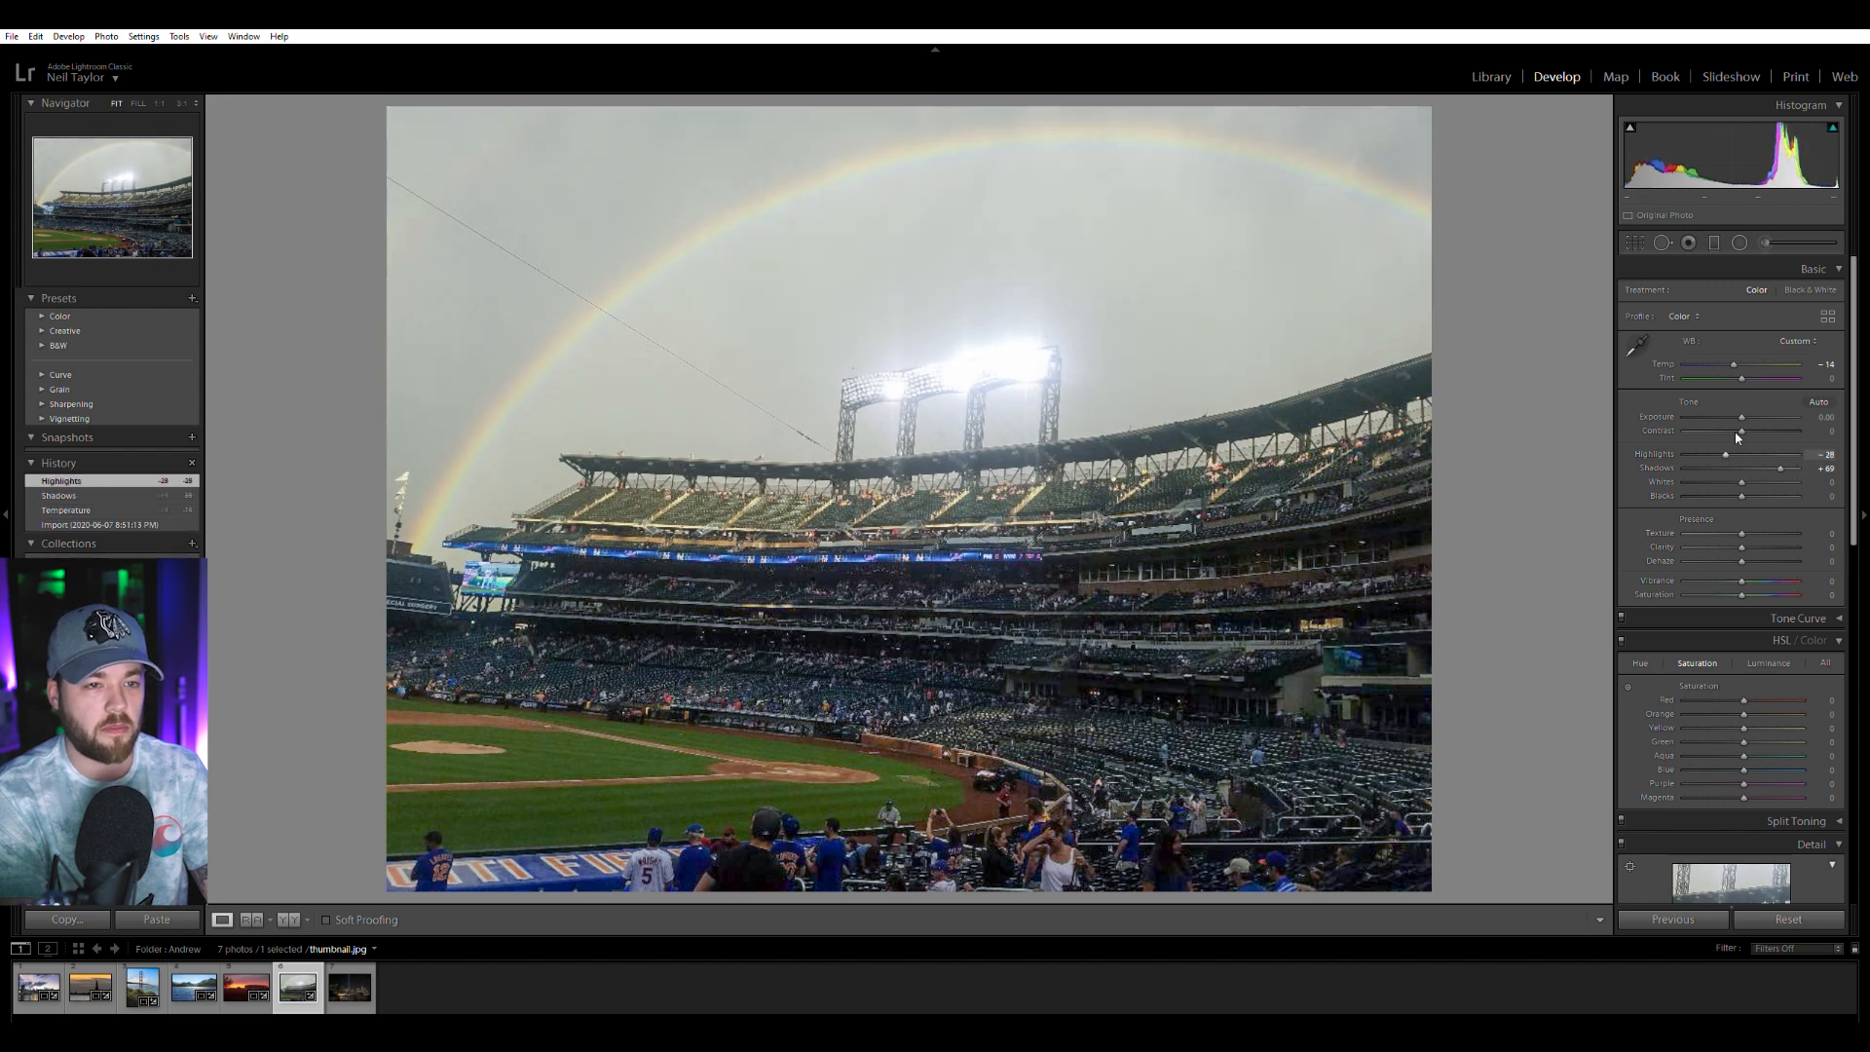
# Open the night photo of the bridge and skyline and straighten it with a crop angle of 2.47.
pyautogui.click(1714, 243)
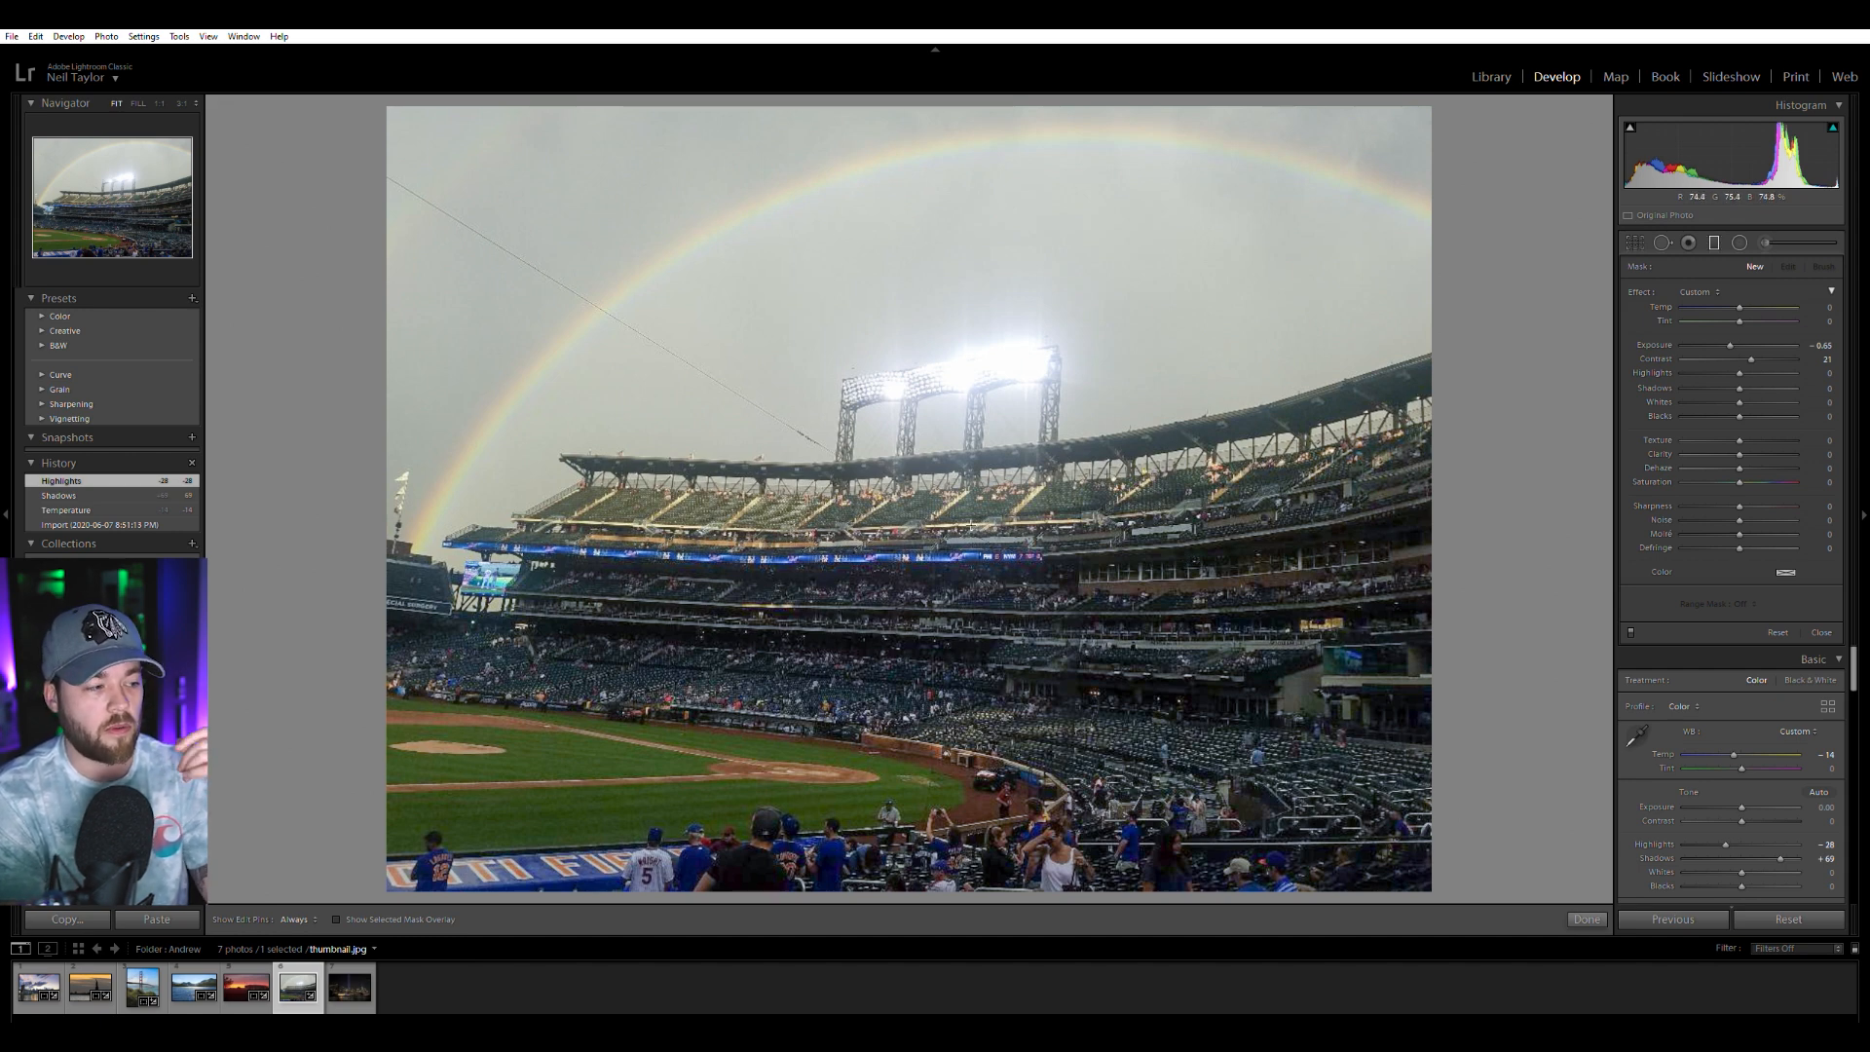
pyautogui.click(350, 988)
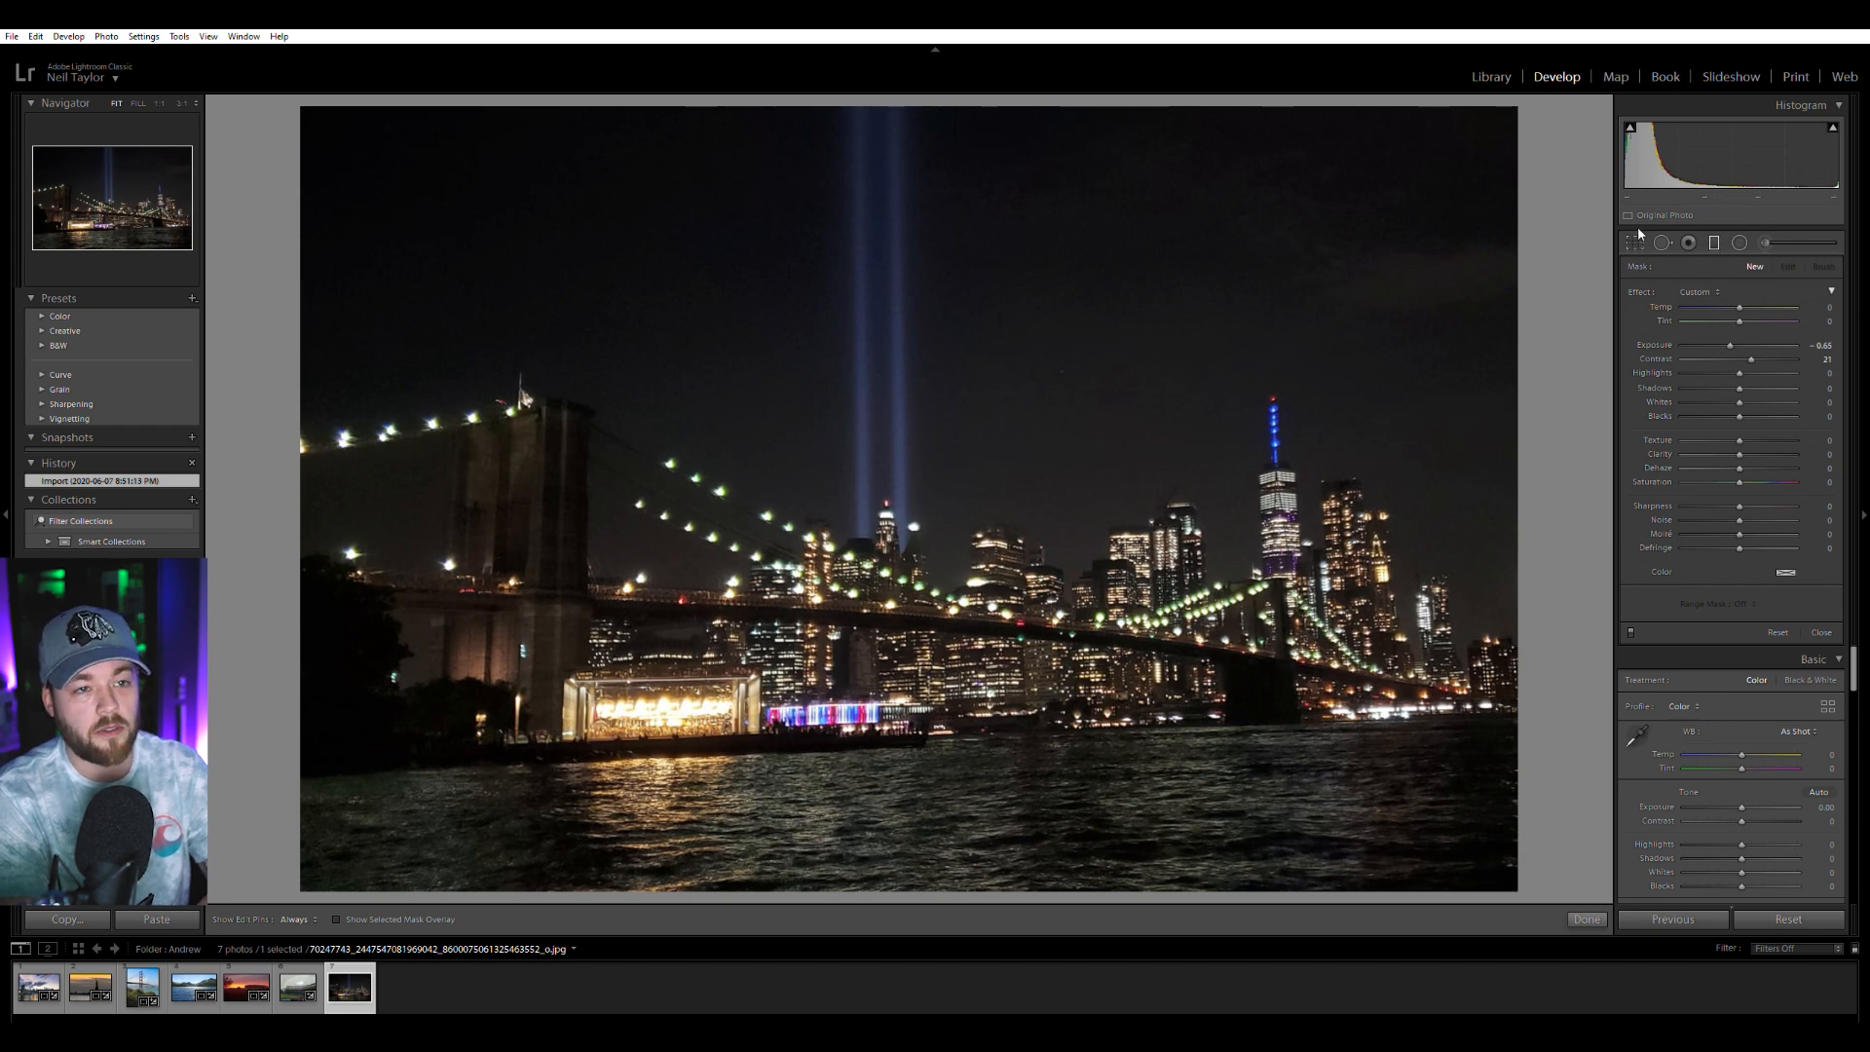
pyautogui.click(1717, 238)
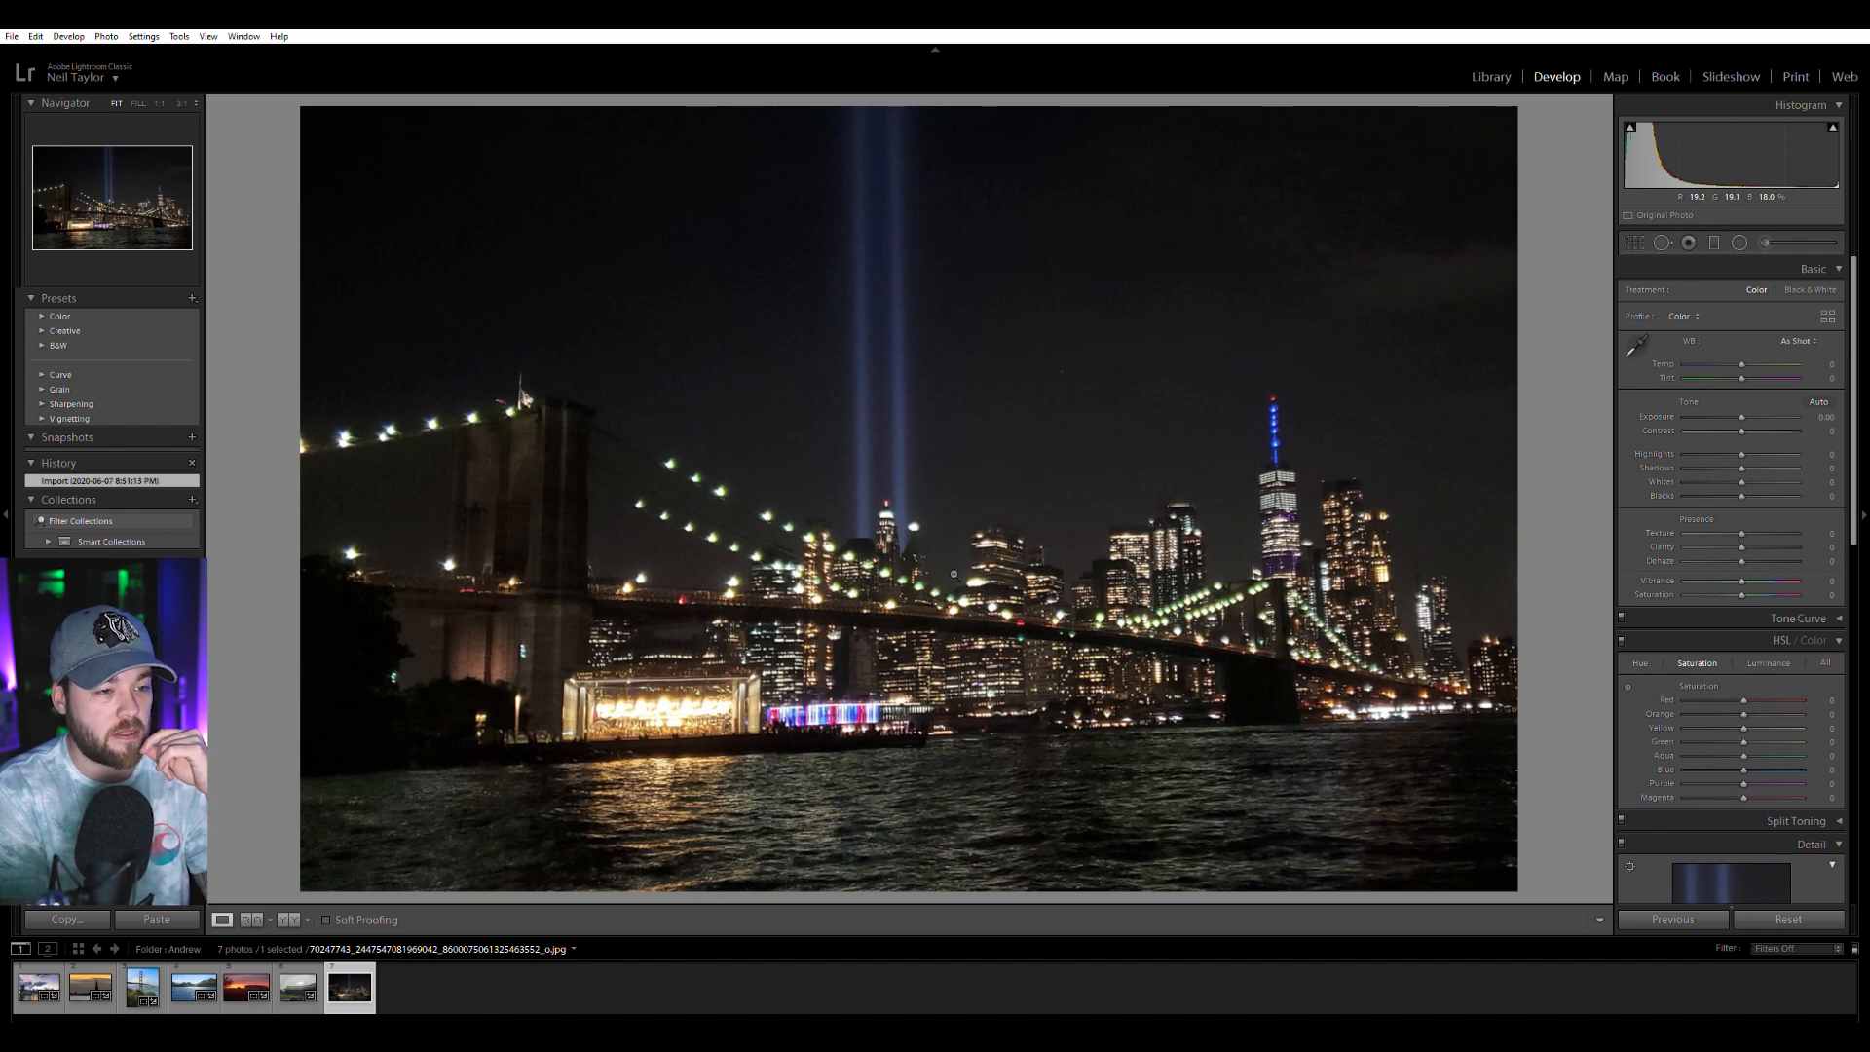
pyautogui.press('r')
pyautogui.moveTo(1545, 414); pyautogui.dragTo(1569, 438)
pyautogui.press('Return')
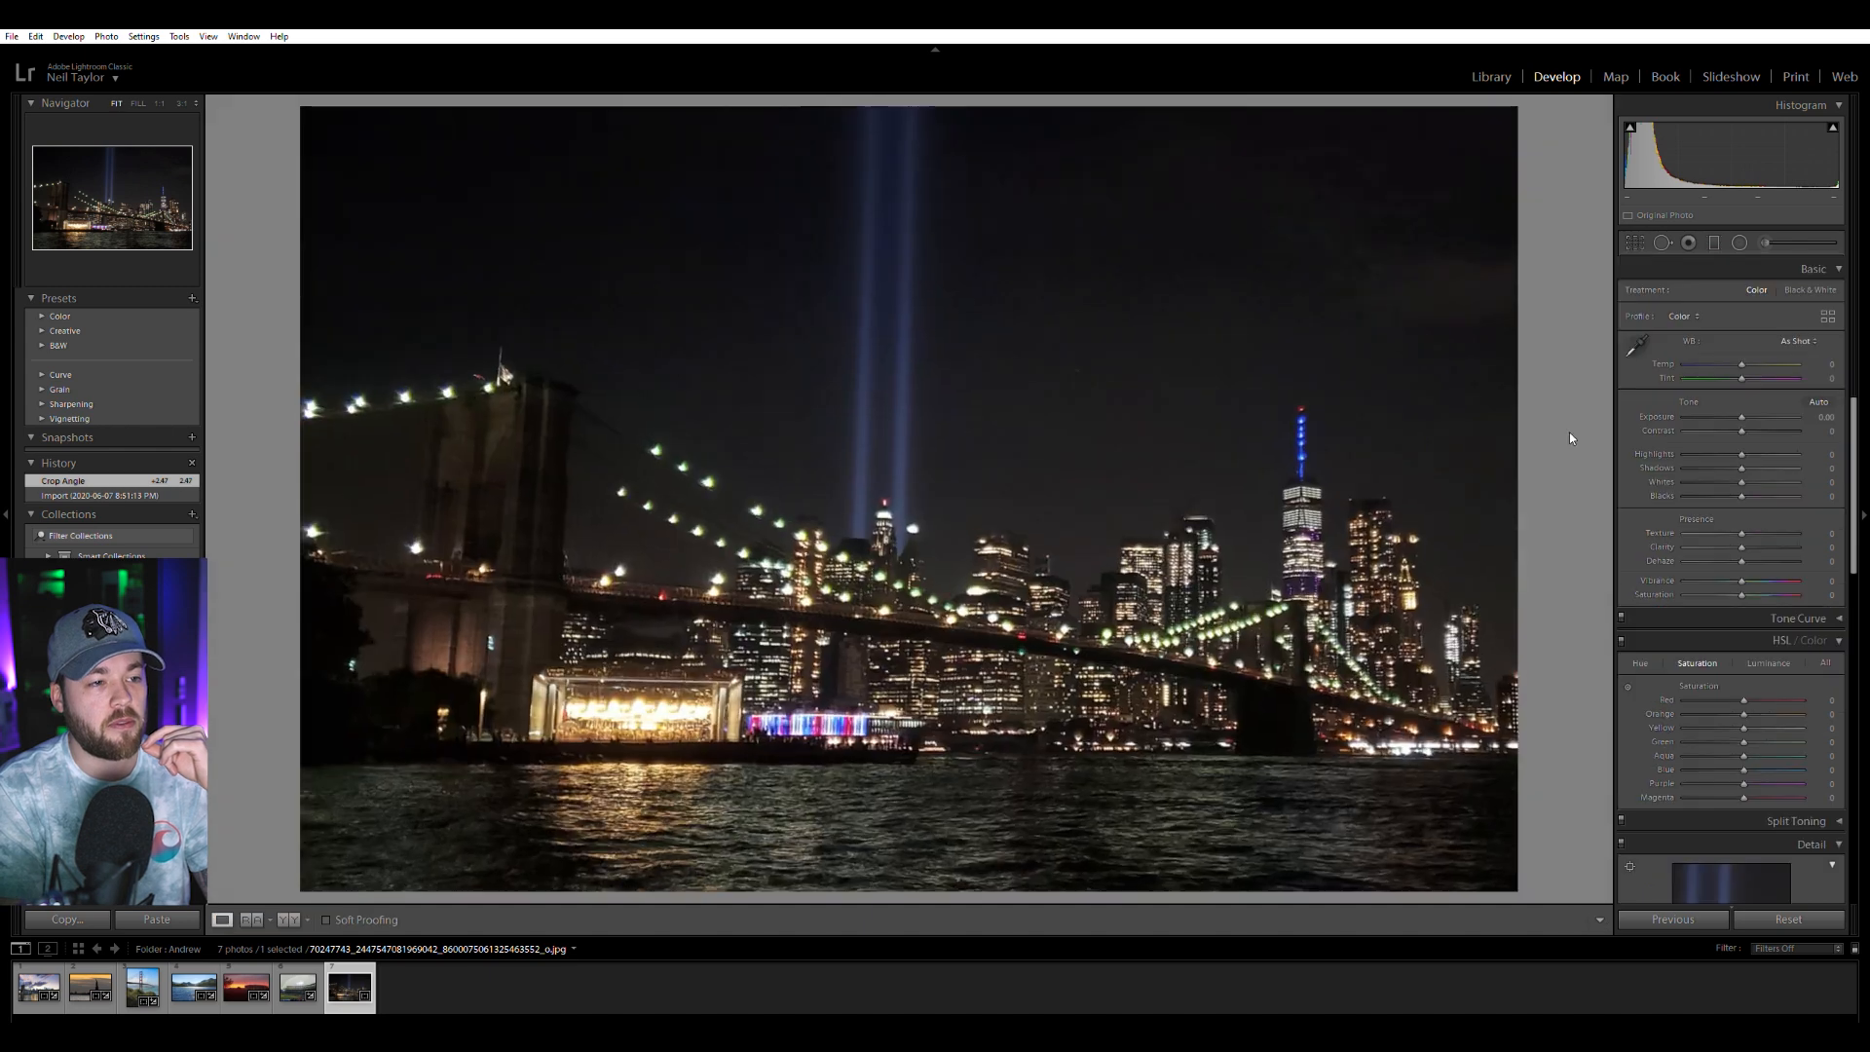
# Set the bridge photo's contrast to +48, vibrance to +19 and exposure to +0.55.
pyautogui.moveTo(1741, 429); pyautogui.dragTo(1762, 421)
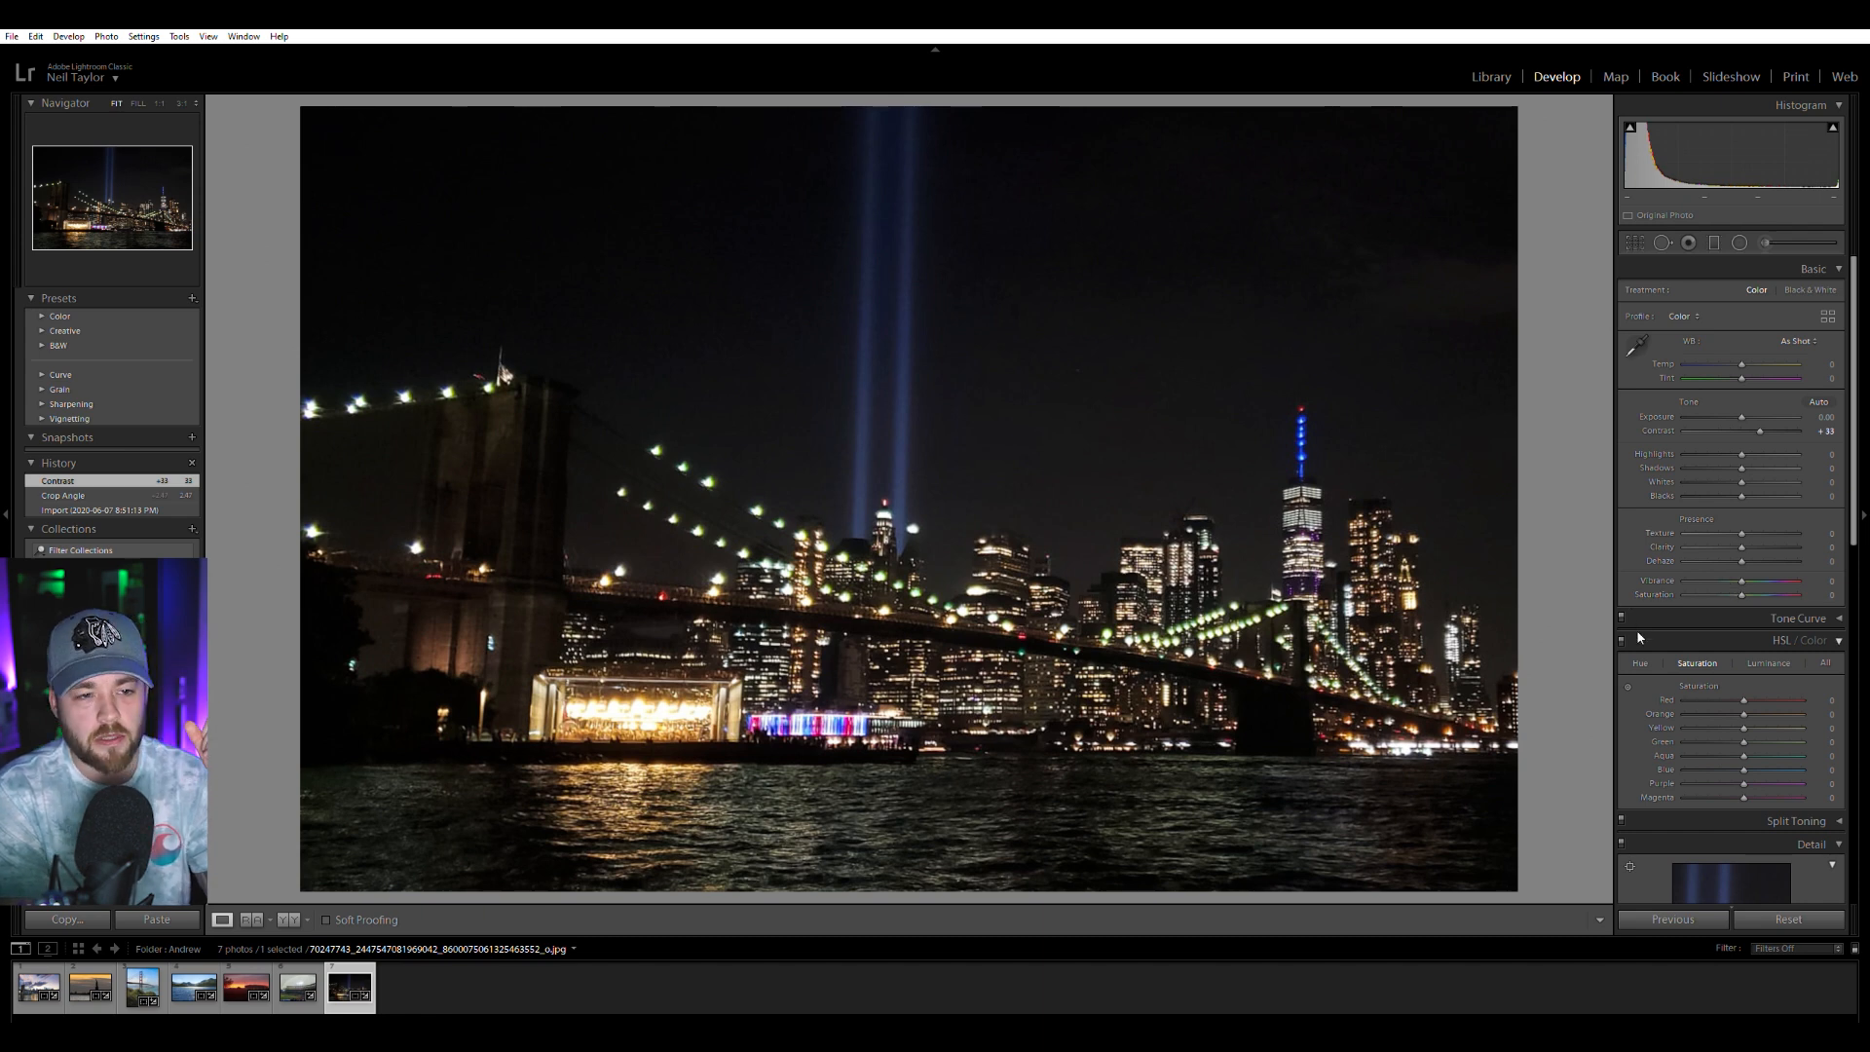
pyautogui.moveTo(1742, 581); pyautogui.dragTo(1754, 576)
pyautogui.moveTo(1760, 431); pyautogui.dragTo(1765, 420)
pyautogui.moveTo(1742, 417)
pyautogui.mouseDown()
pyautogui.moveTo(1769, 428)
pyautogui.moveTo(1746, 404)
pyautogui.mouseUp()
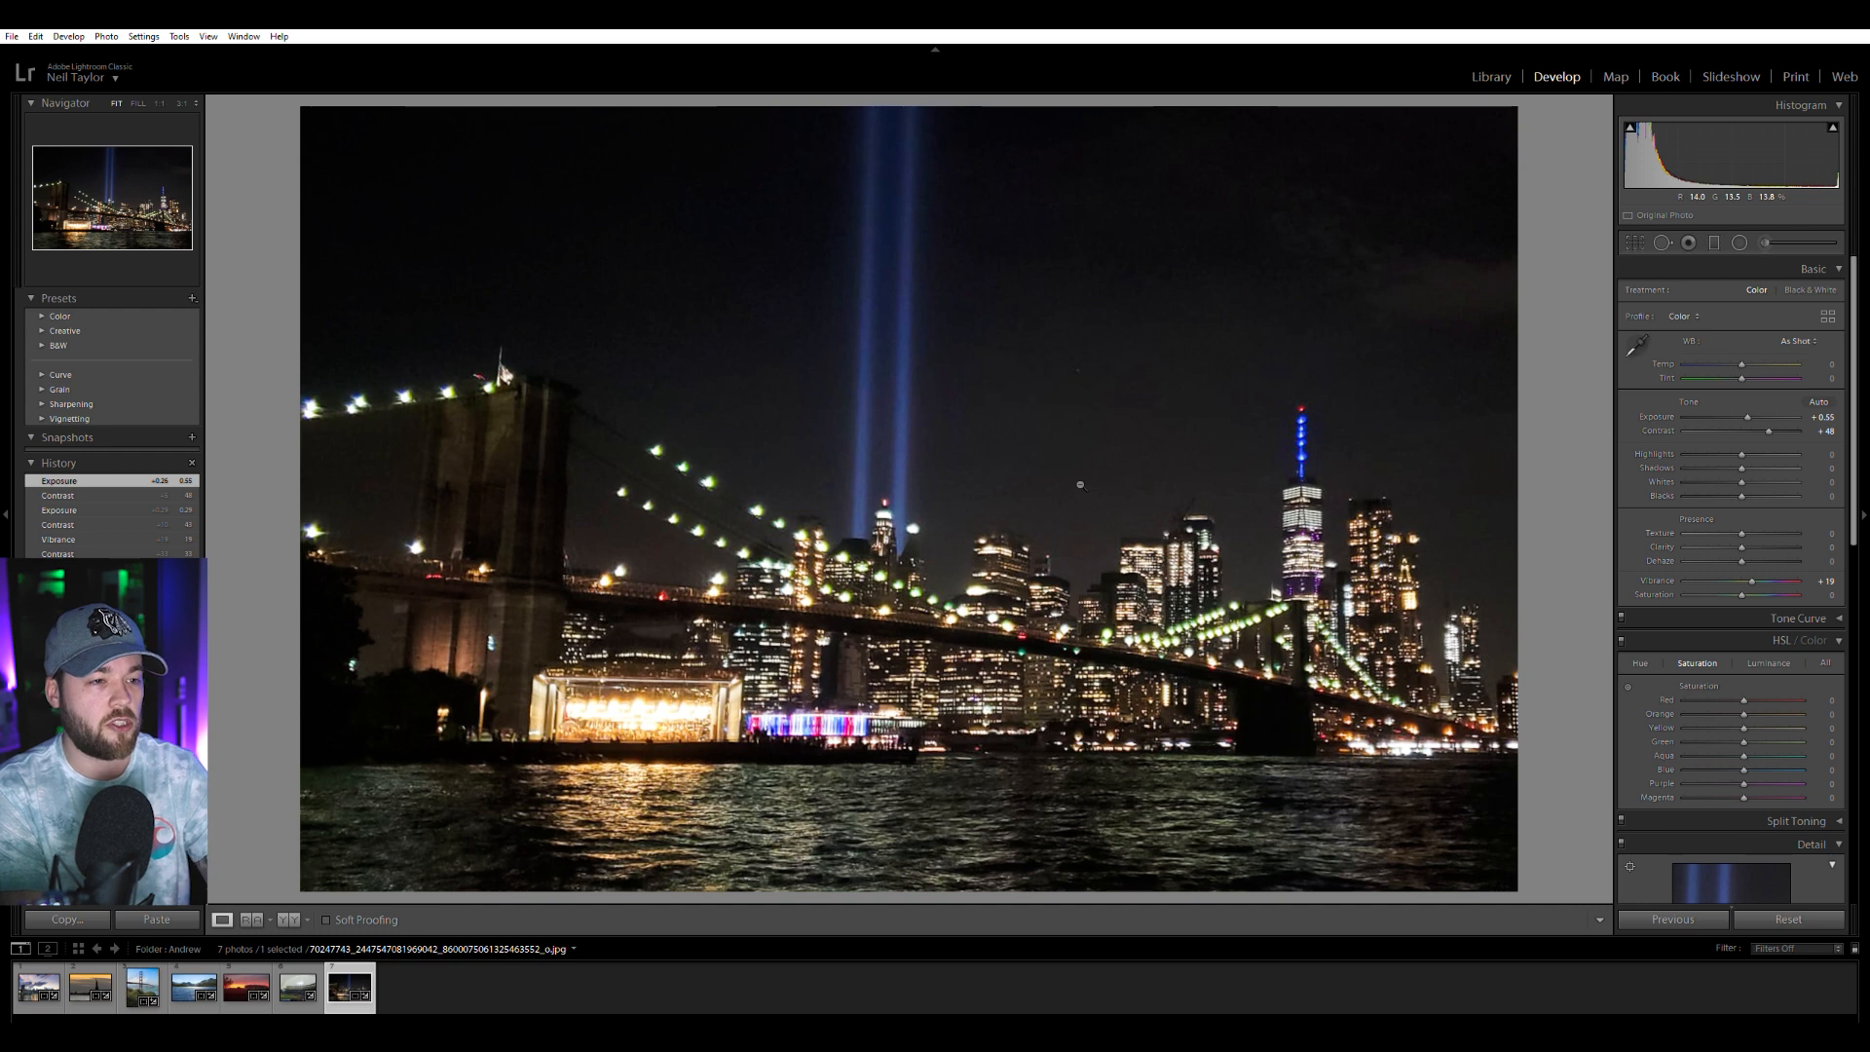
# Switch to the next submitter's photo folder in the library and open its first skyscraper photo for developing.
pyautogui.click(1492, 76)
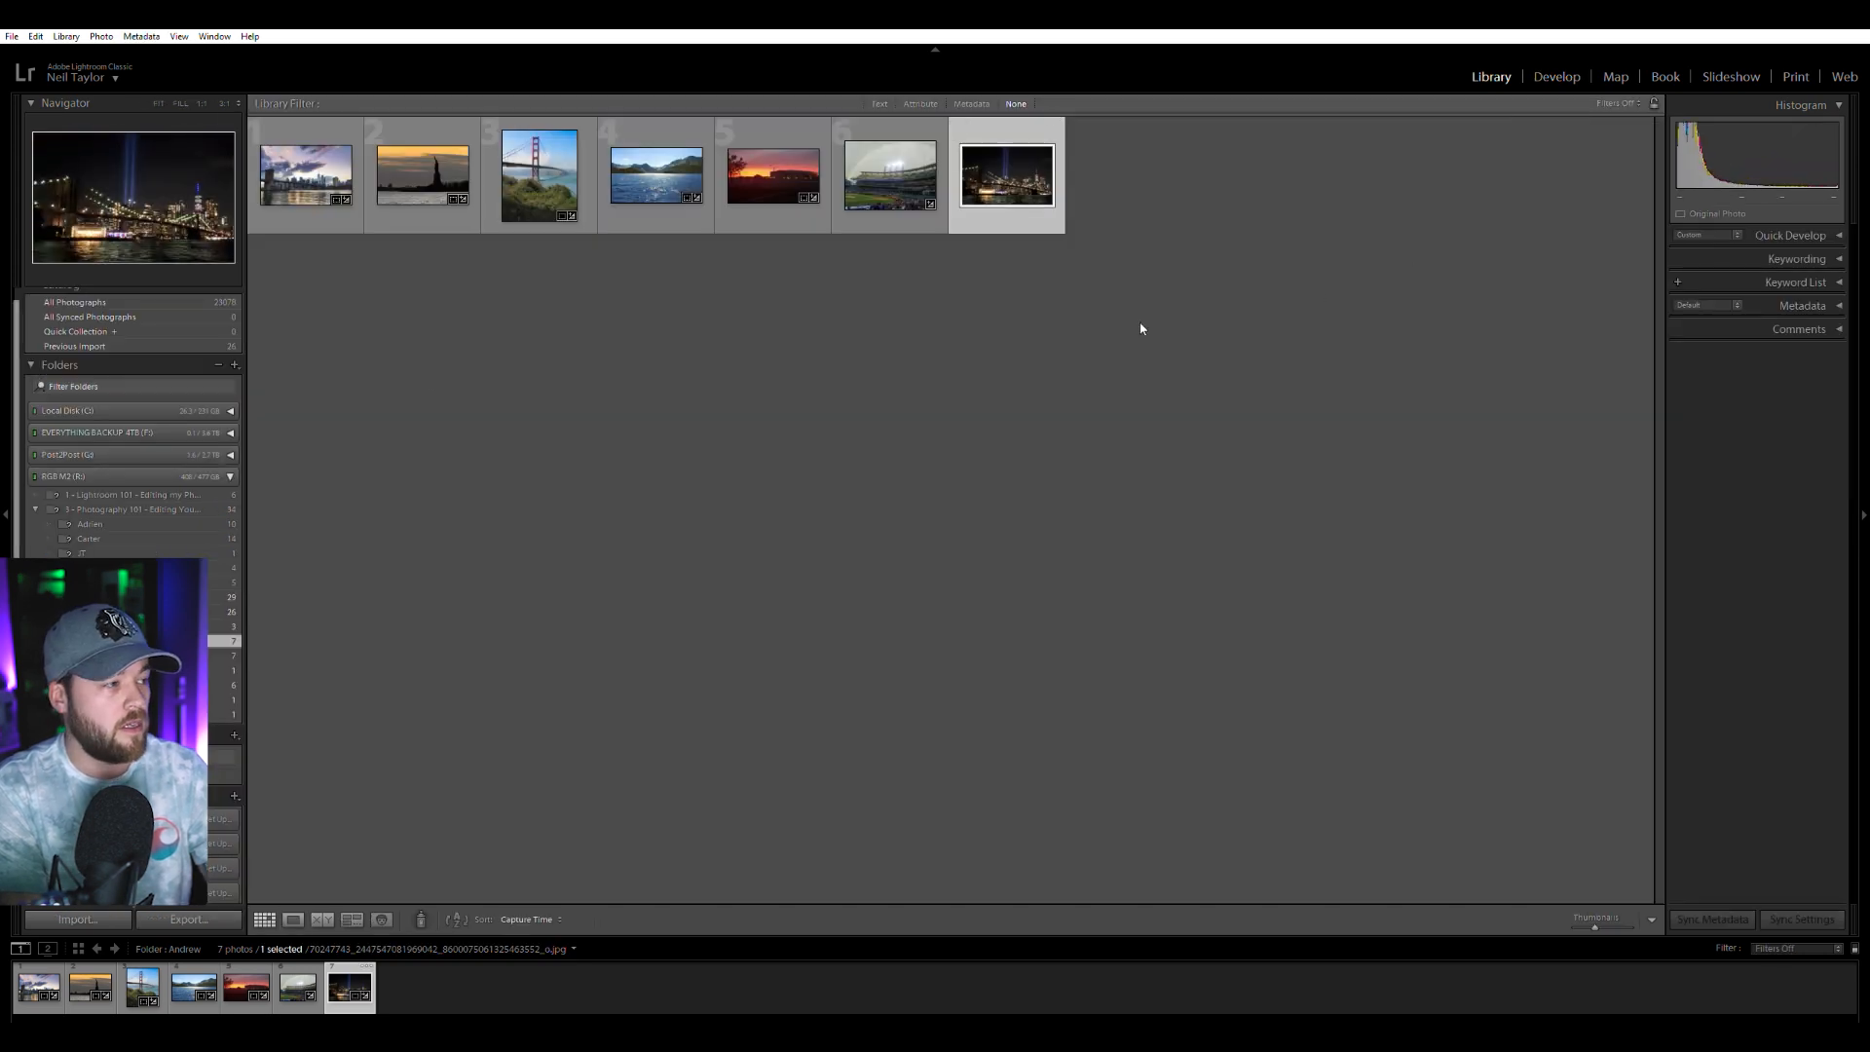
pyautogui.click(117, 655)
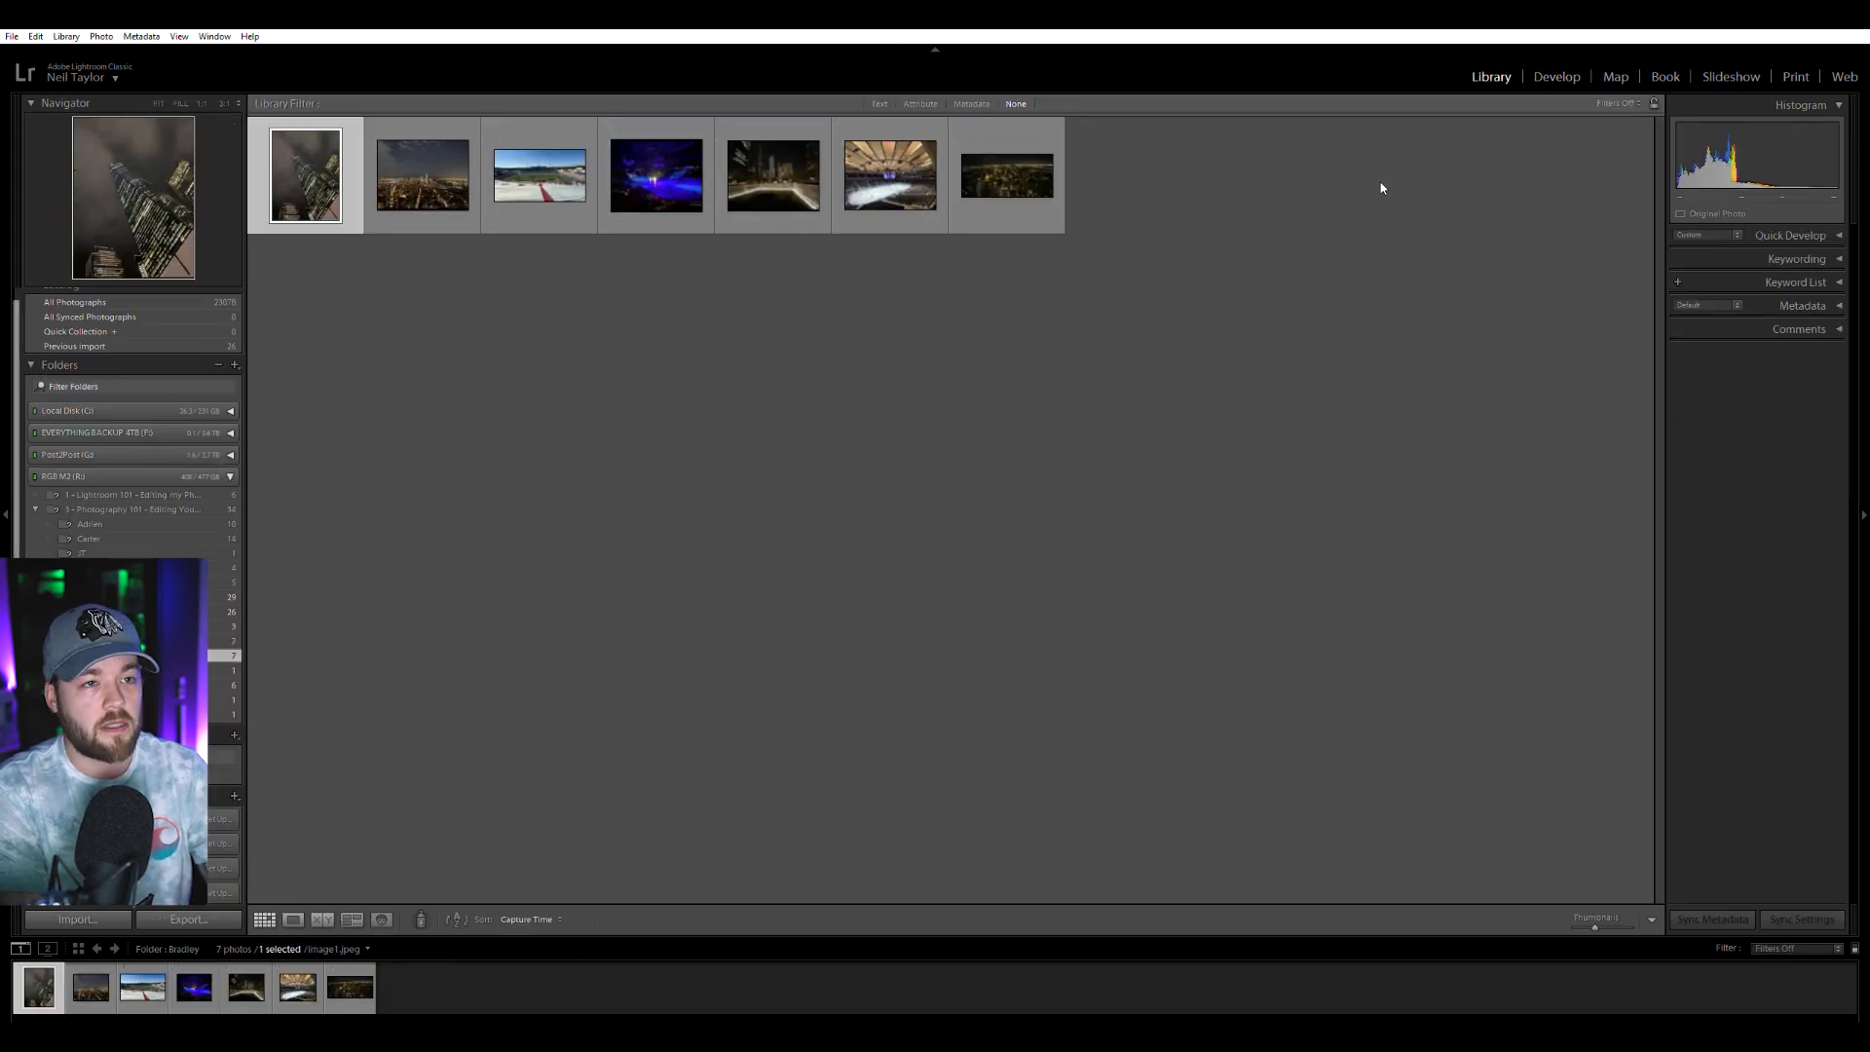
pyautogui.click(1543, 76)
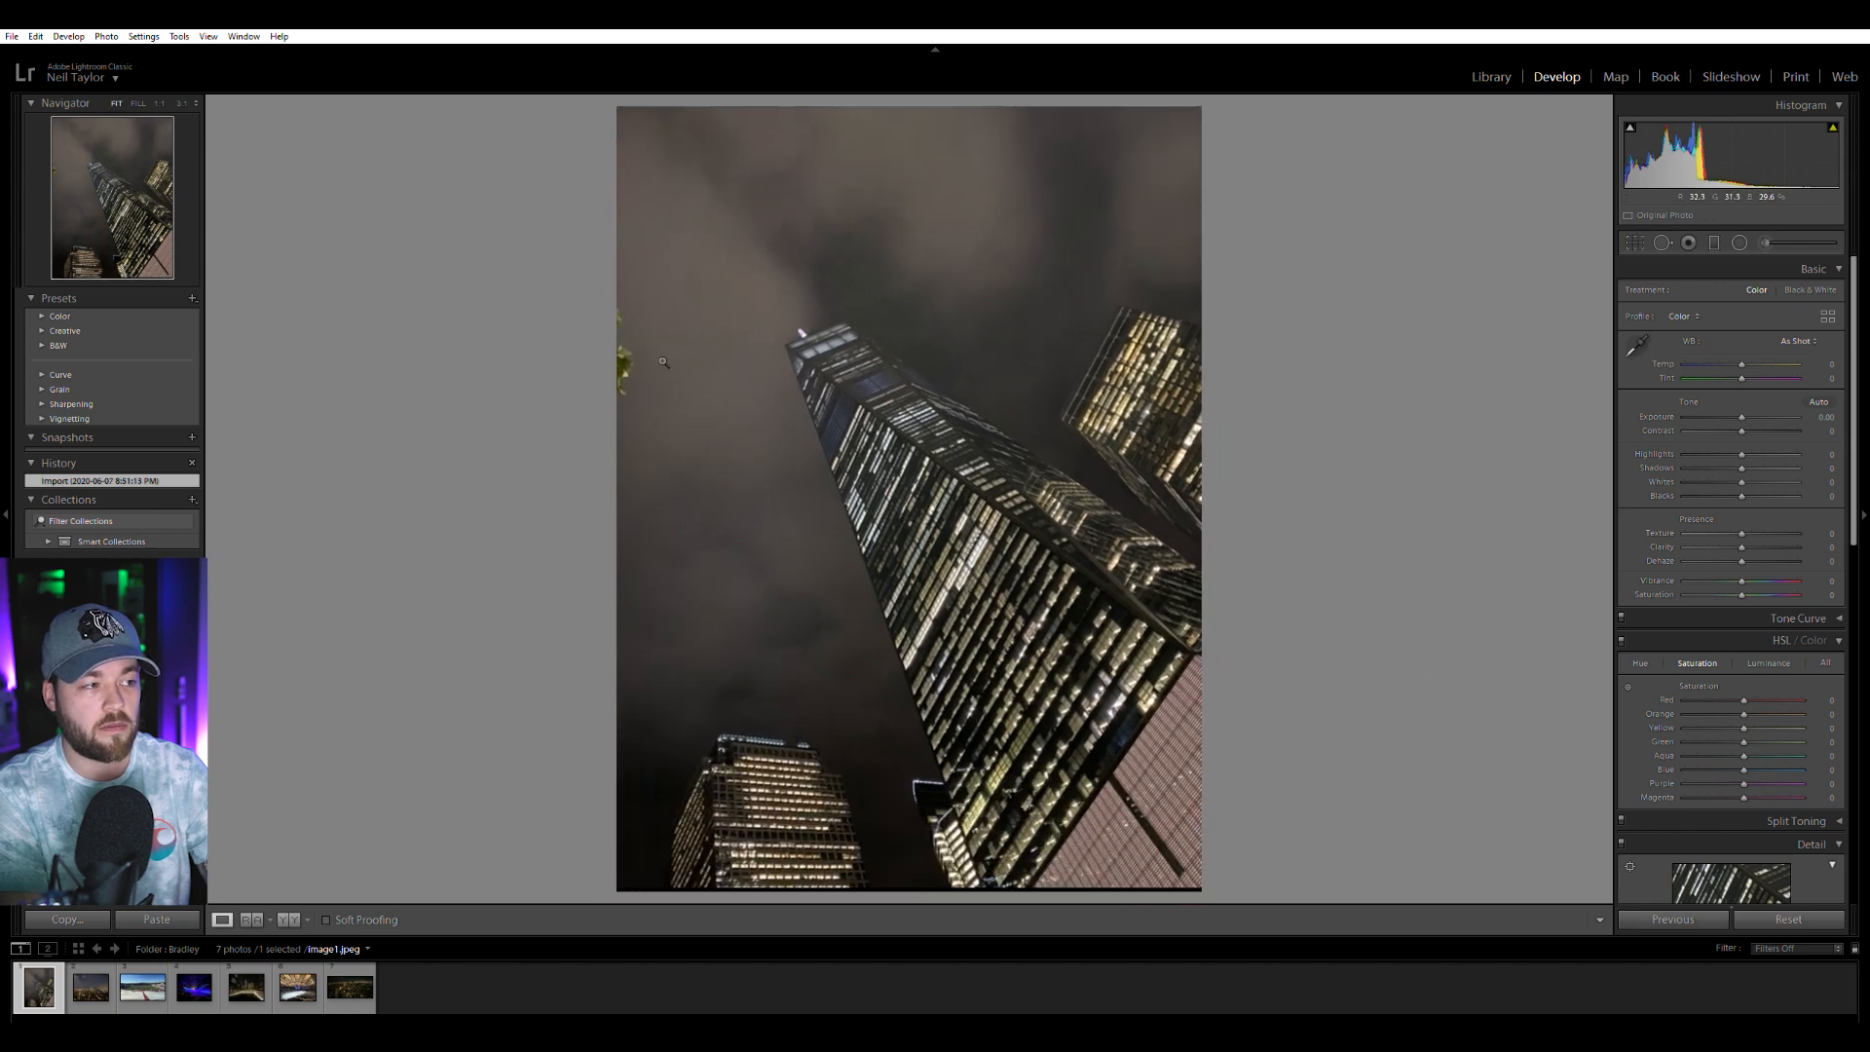
# Crop the skyscraper photo's left edge to remove the leaves sticking into the sky.
pyautogui.click(1636, 243)
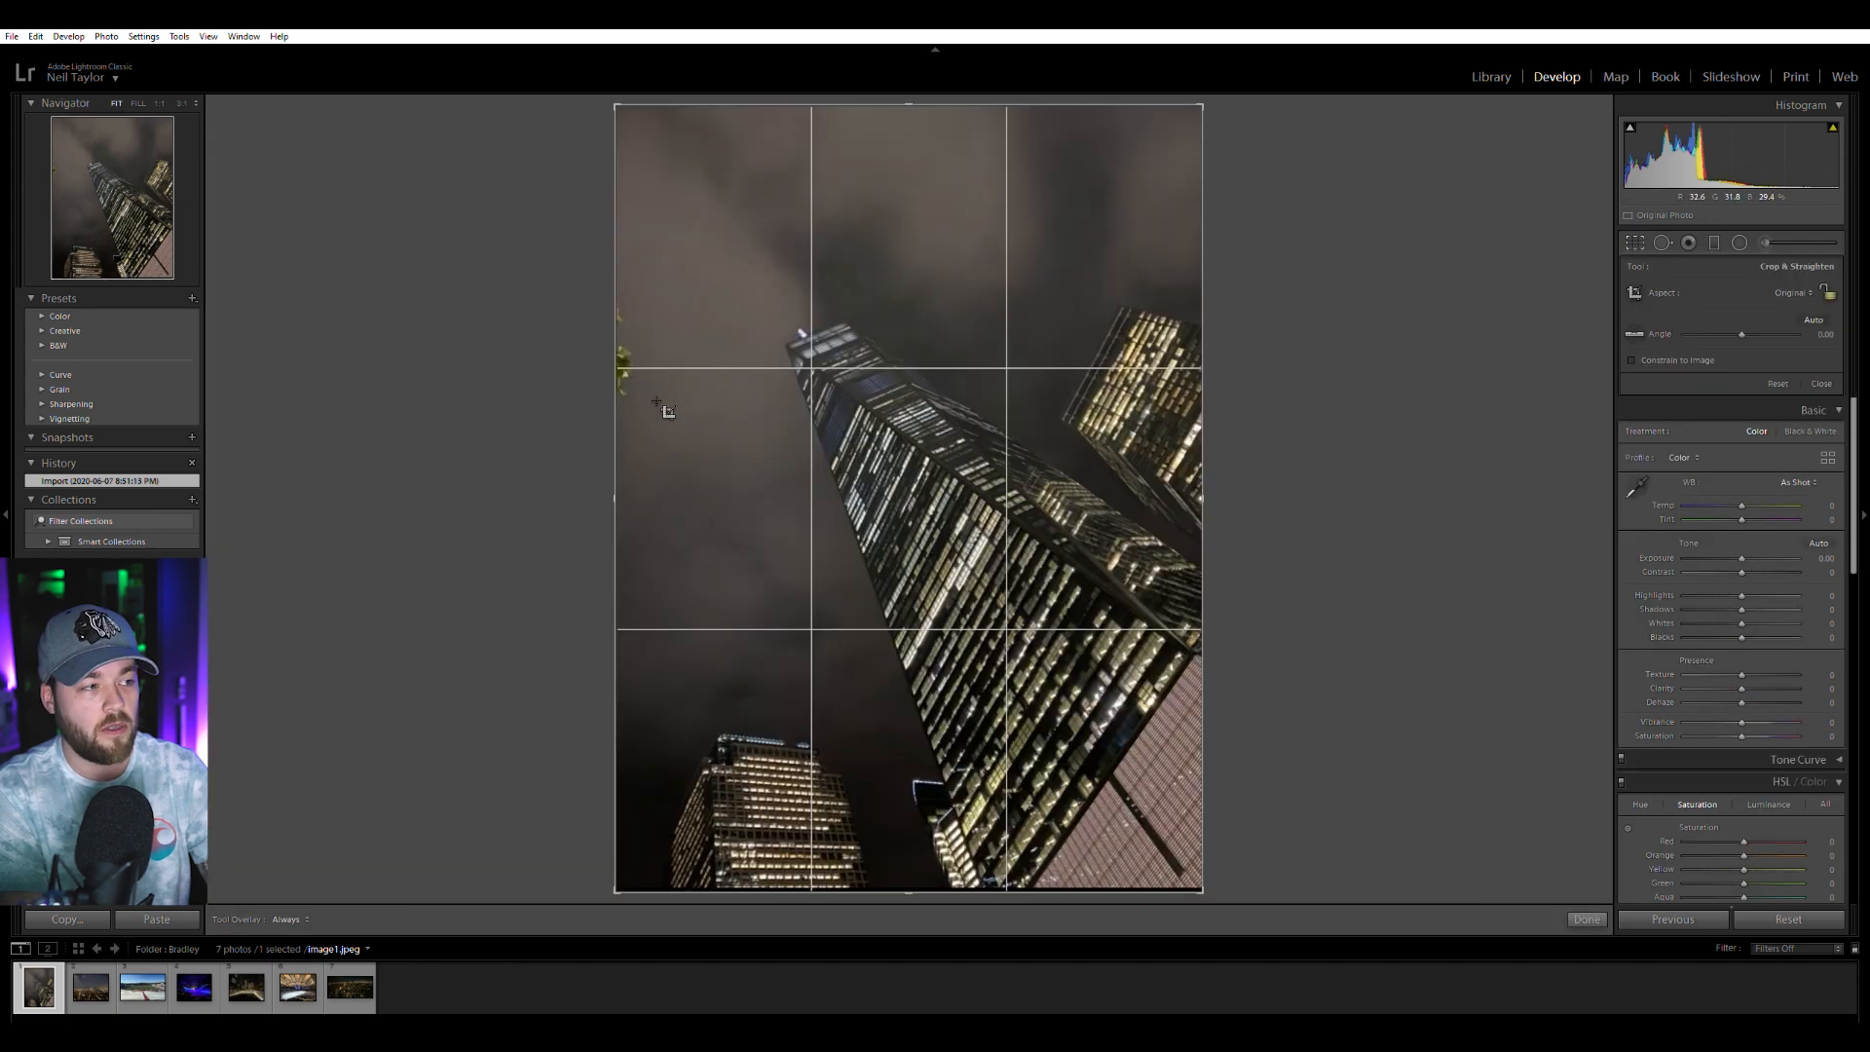
pyautogui.moveTo(617, 408); pyautogui.dragTo(636, 408)
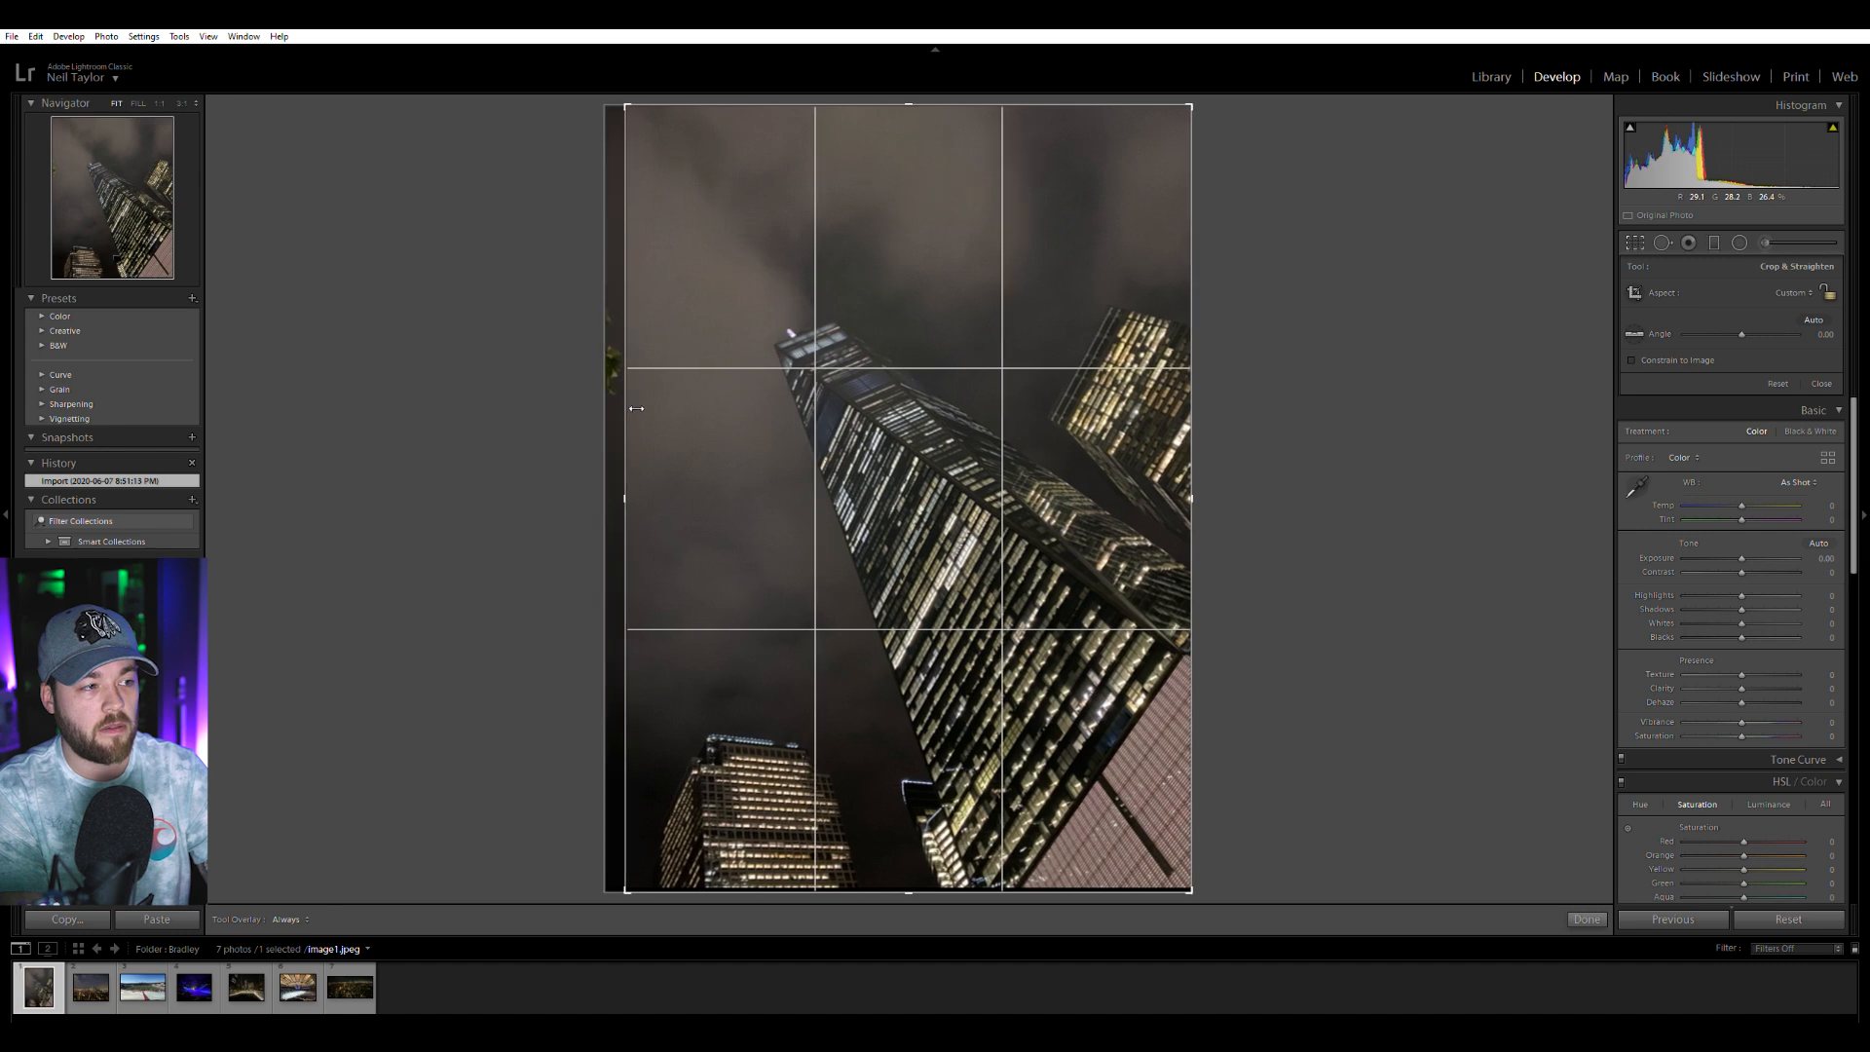
pyautogui.press('Return')
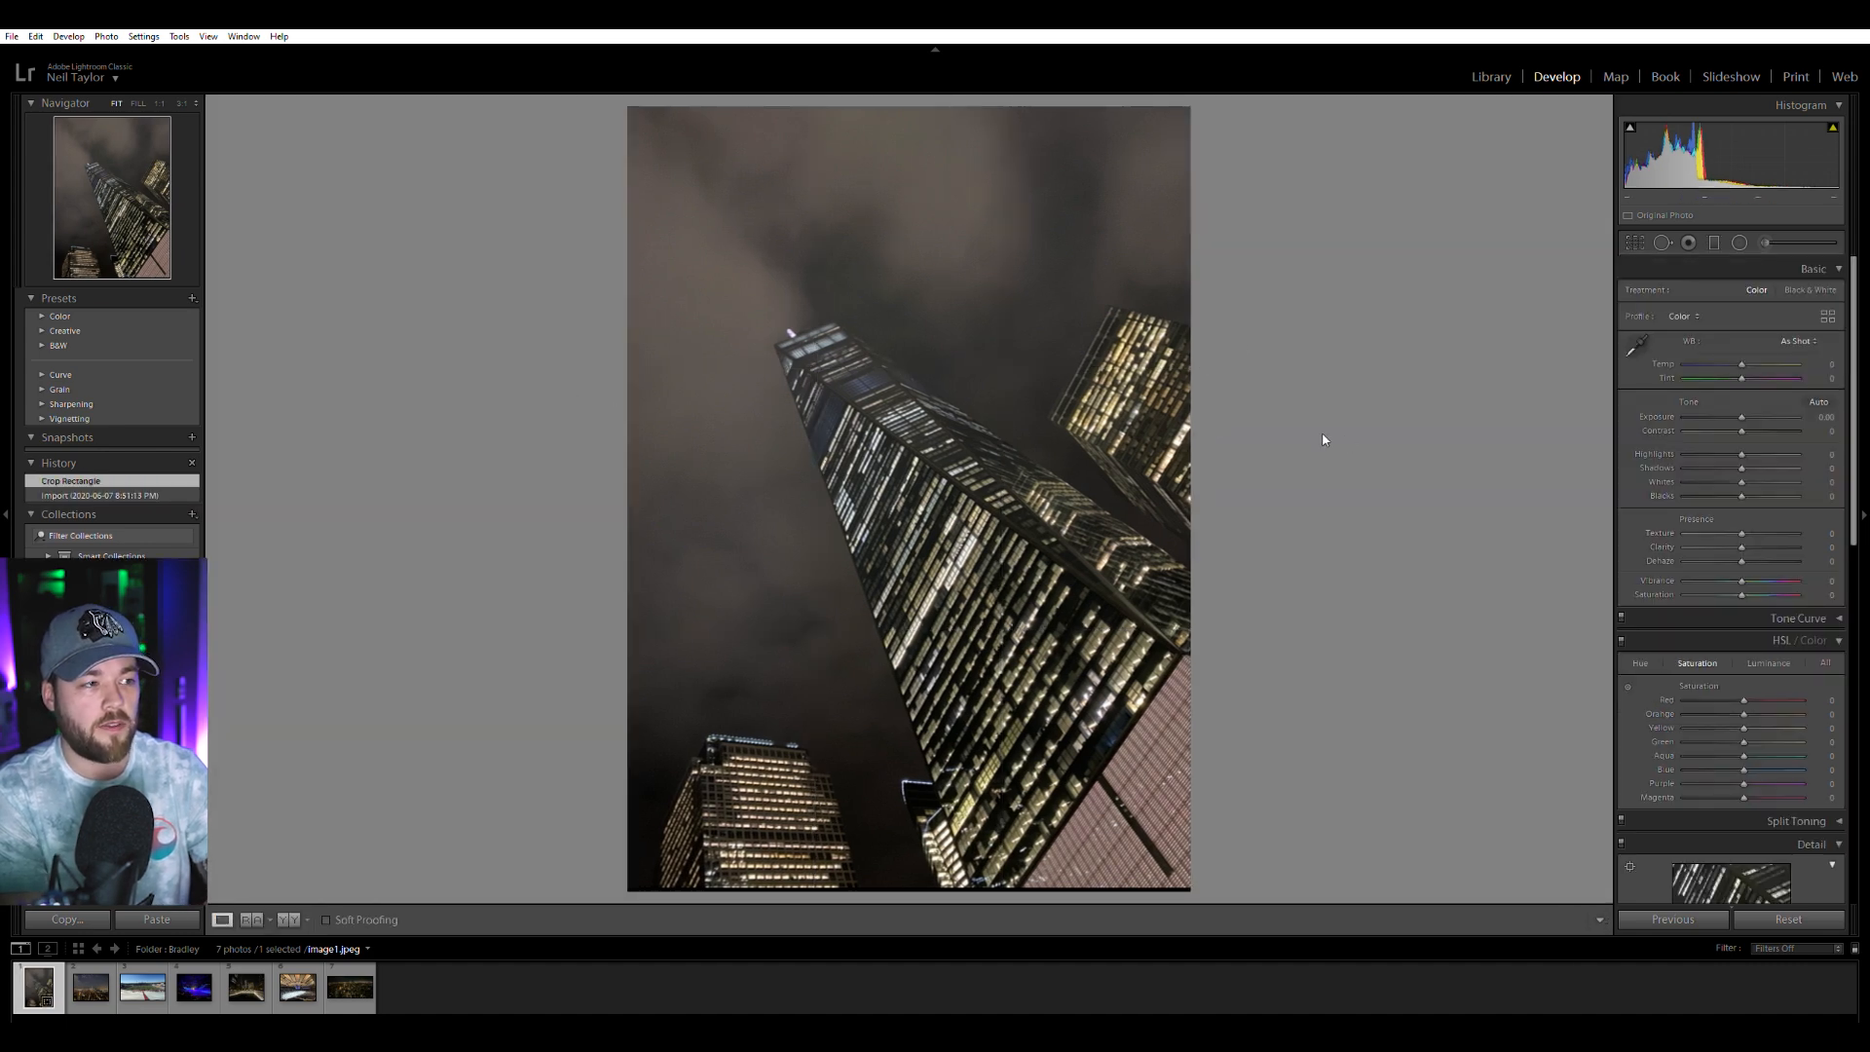
# Convert the skyscraper photo to black and white, with exposure +1.00, contrast +100, clarity +56, shadows +35 and highlights -26.
pyautogui.moveTo(1742, 430)
pyautogui.mouseDown()
pyautogui.moveTo(1782, 425)
pyautogui.moveTo(1755, 413)
pyautogui.mouseUp()
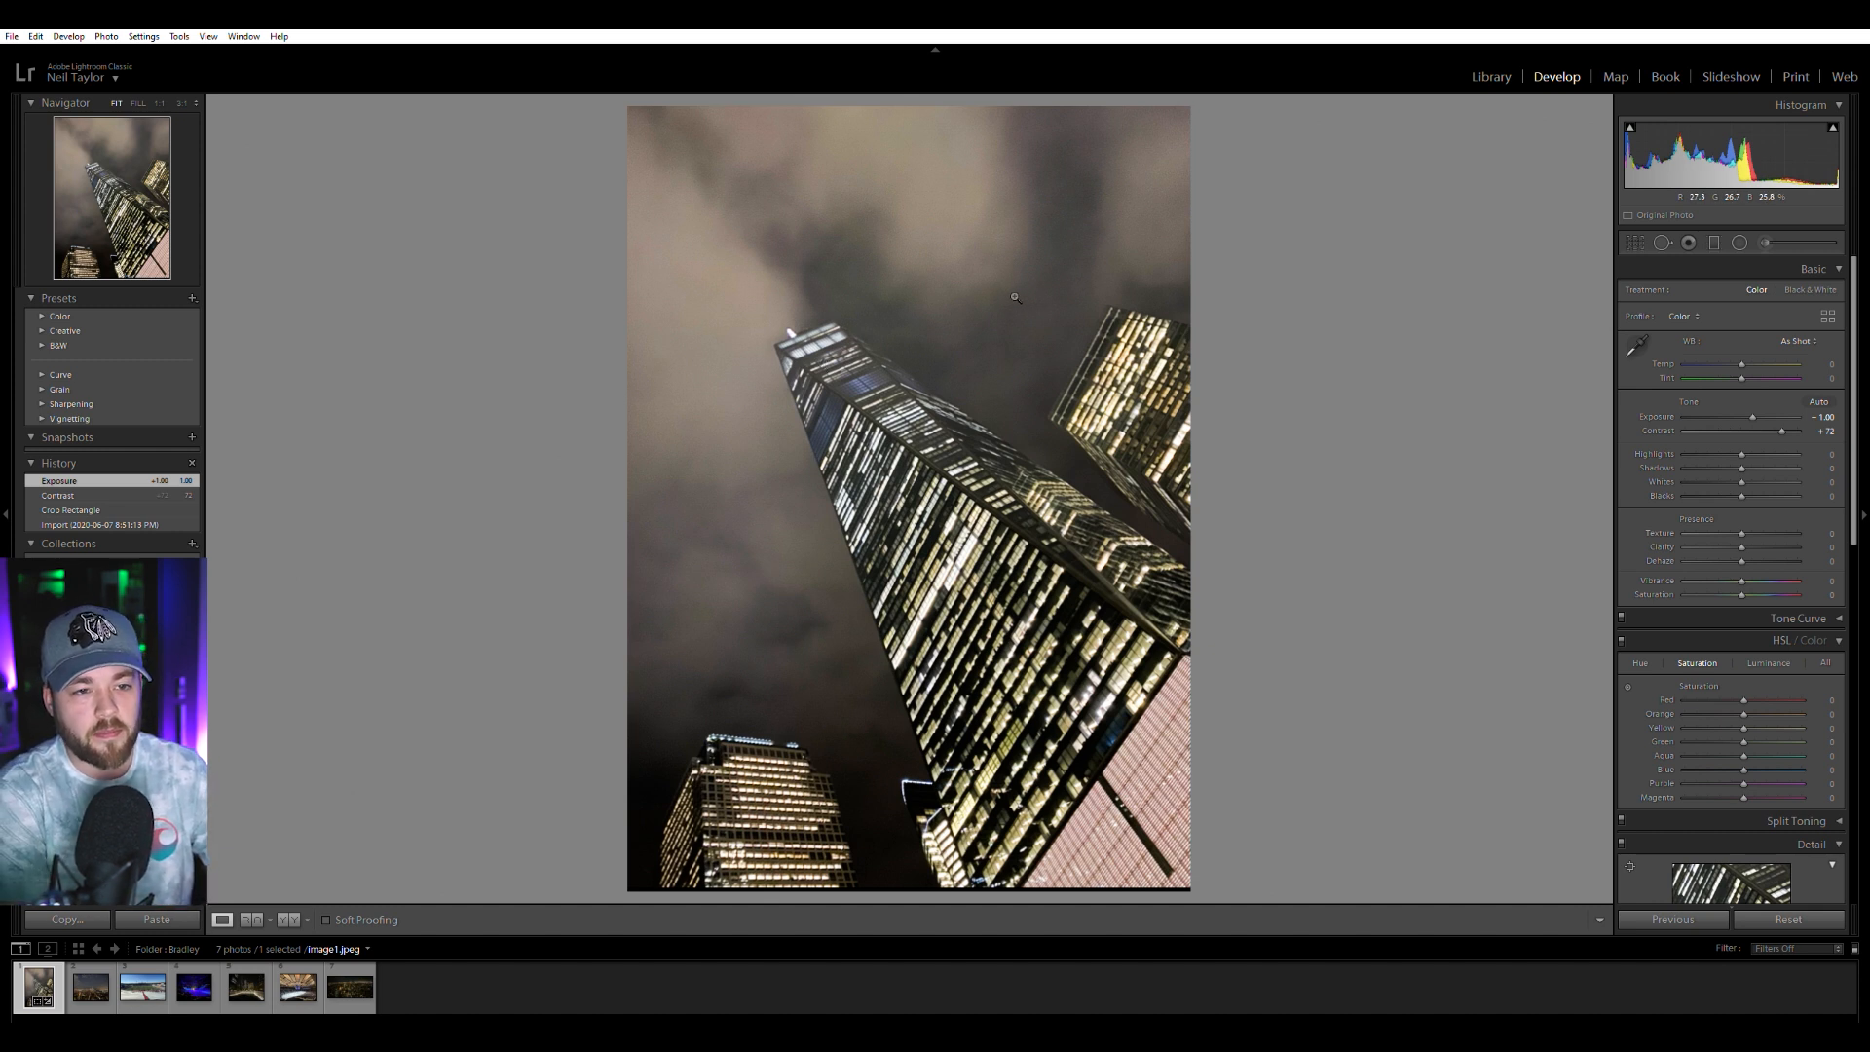
pyautogui.click(1810, 289)
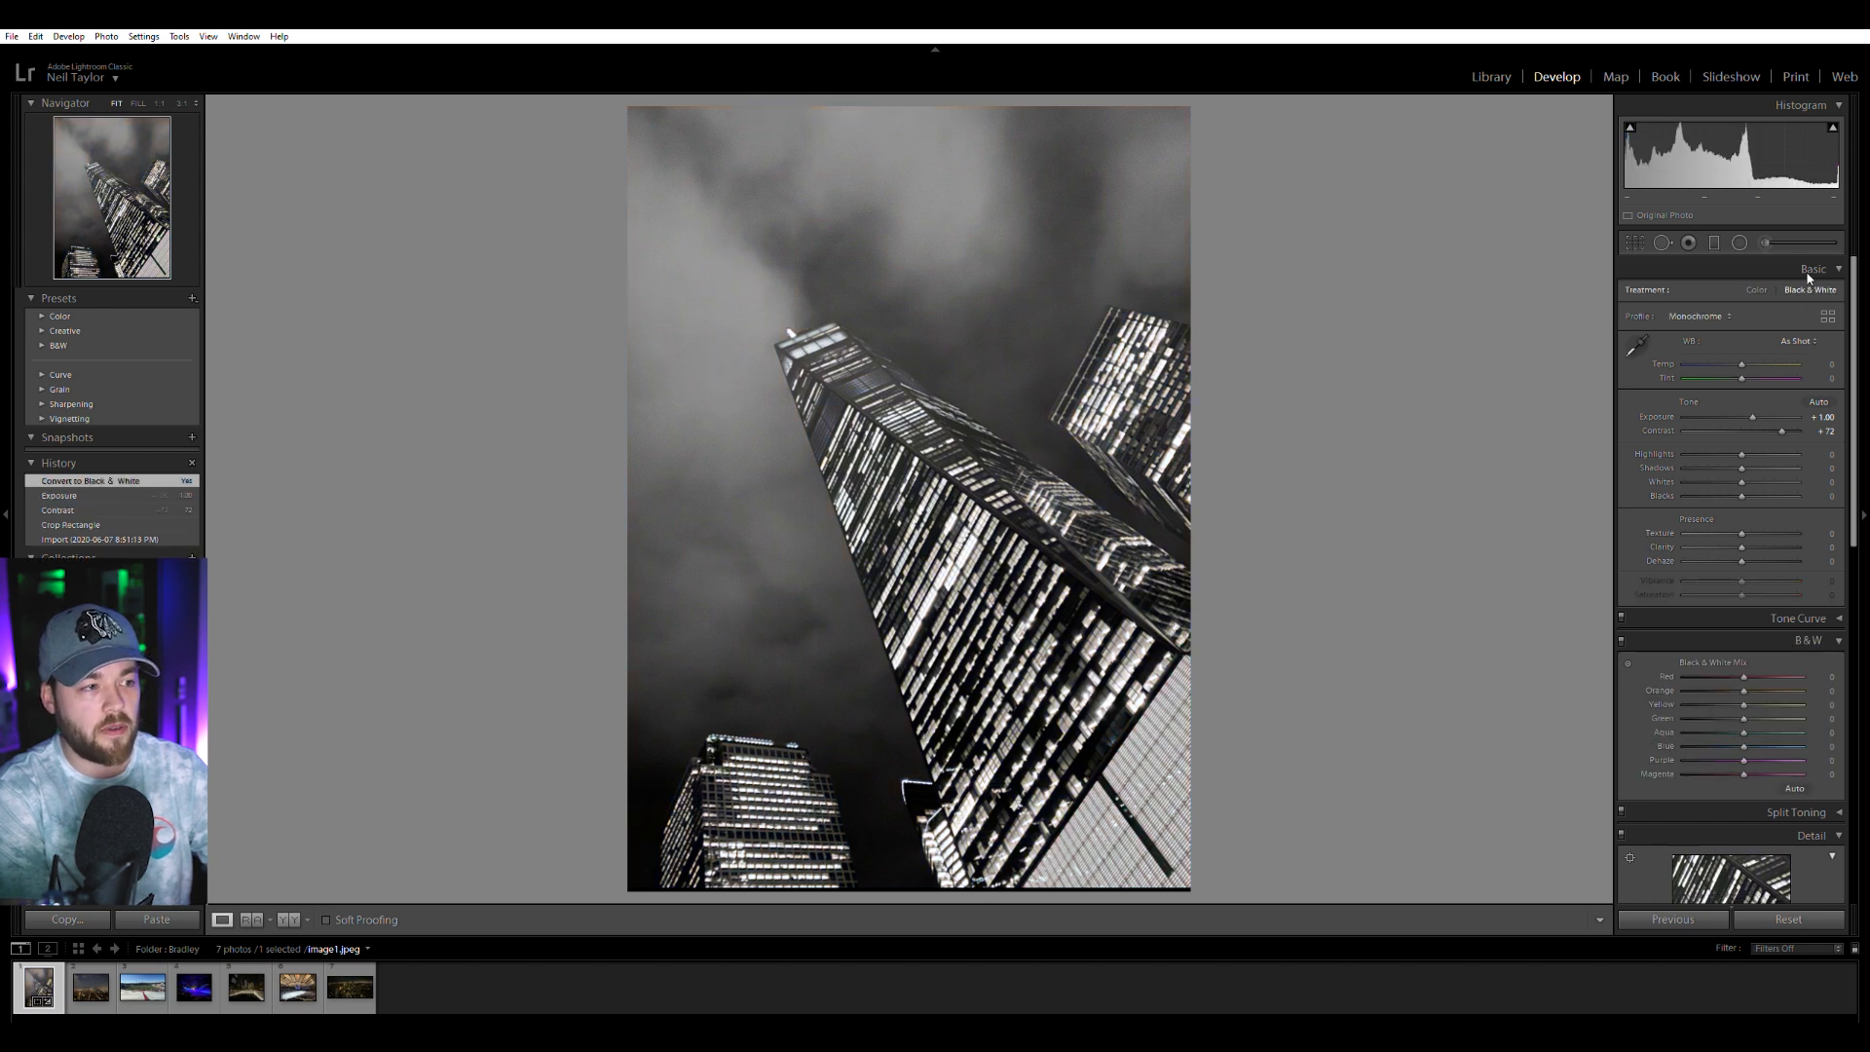
pyautogui.moveTo(1781, 429); pyautogui.dragTo(1816, 422)
pyautogui.moveTo(1743, 545); pyautogui.dragTo(1781, 535)
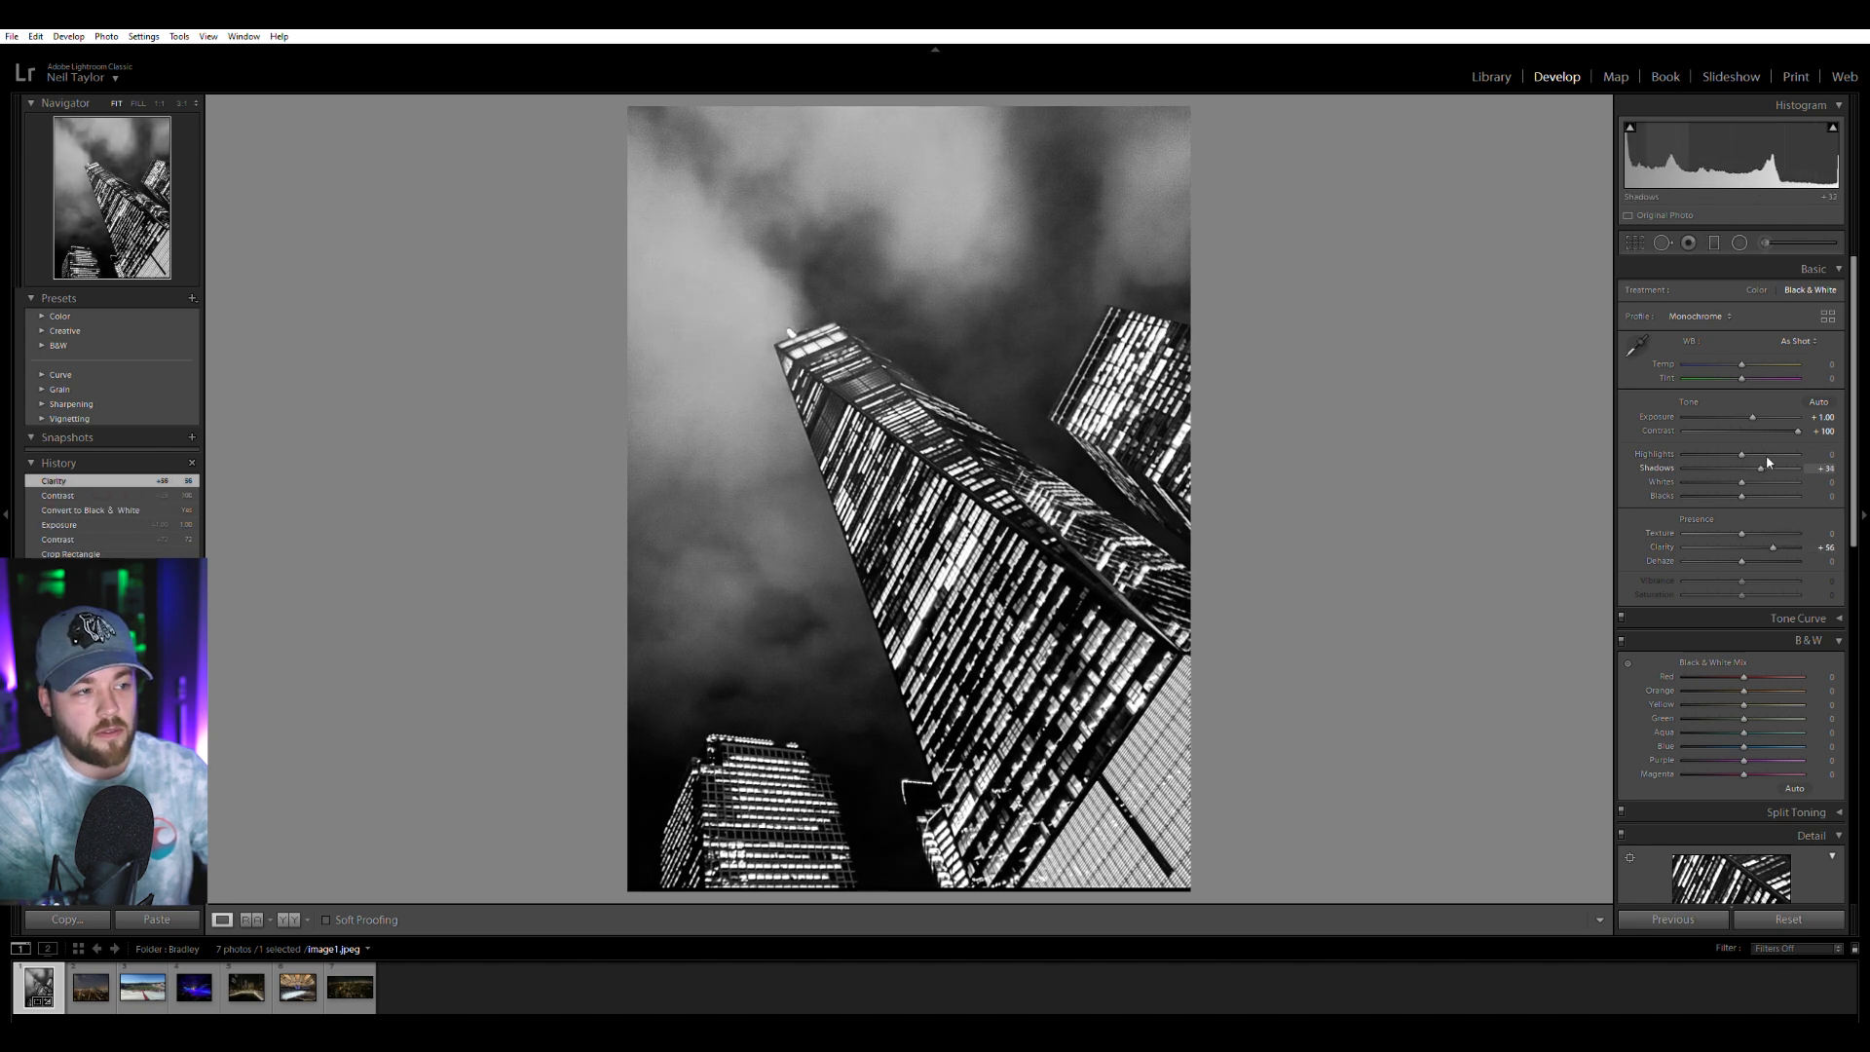
pyautogui.moveTo(1763, 458); pyautogui.dragTo(1726, 450)
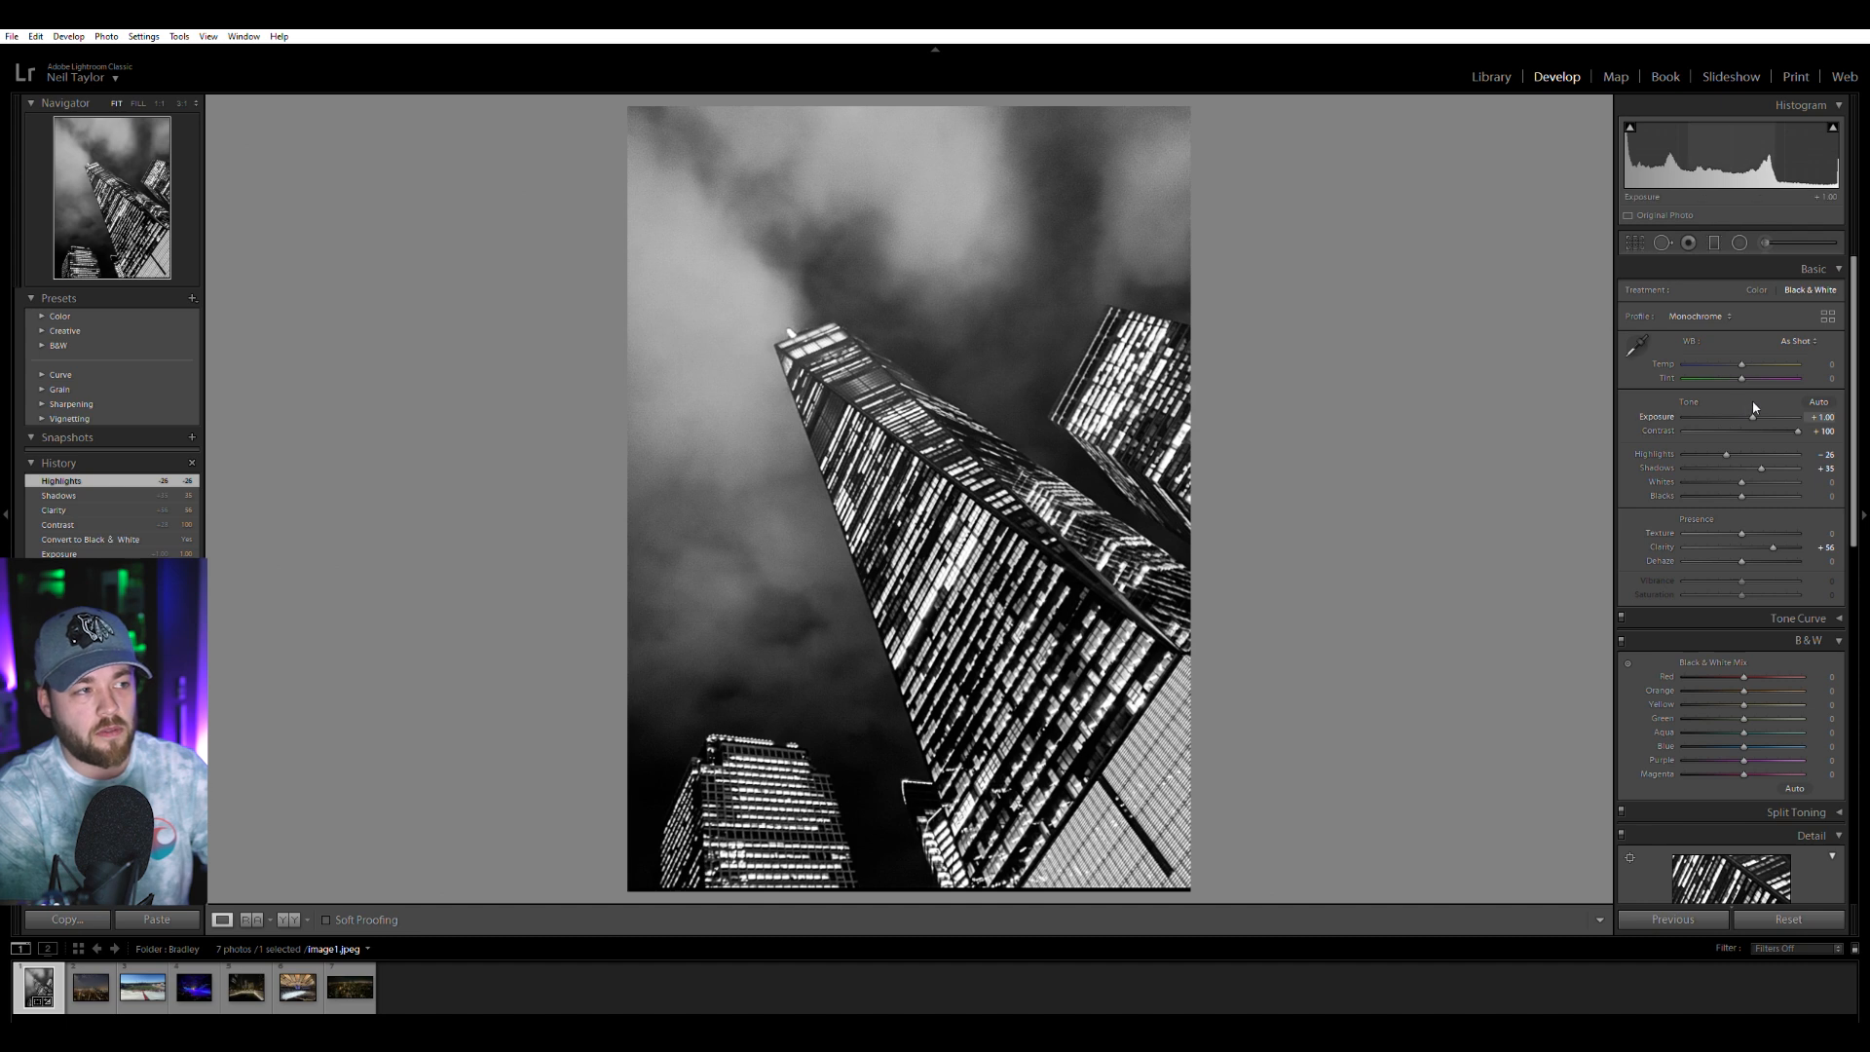
# Open the next photo, the city skyline at night, and set its exposure to +0.36 and contrast to +57.
pyautogui.click(641, 124)
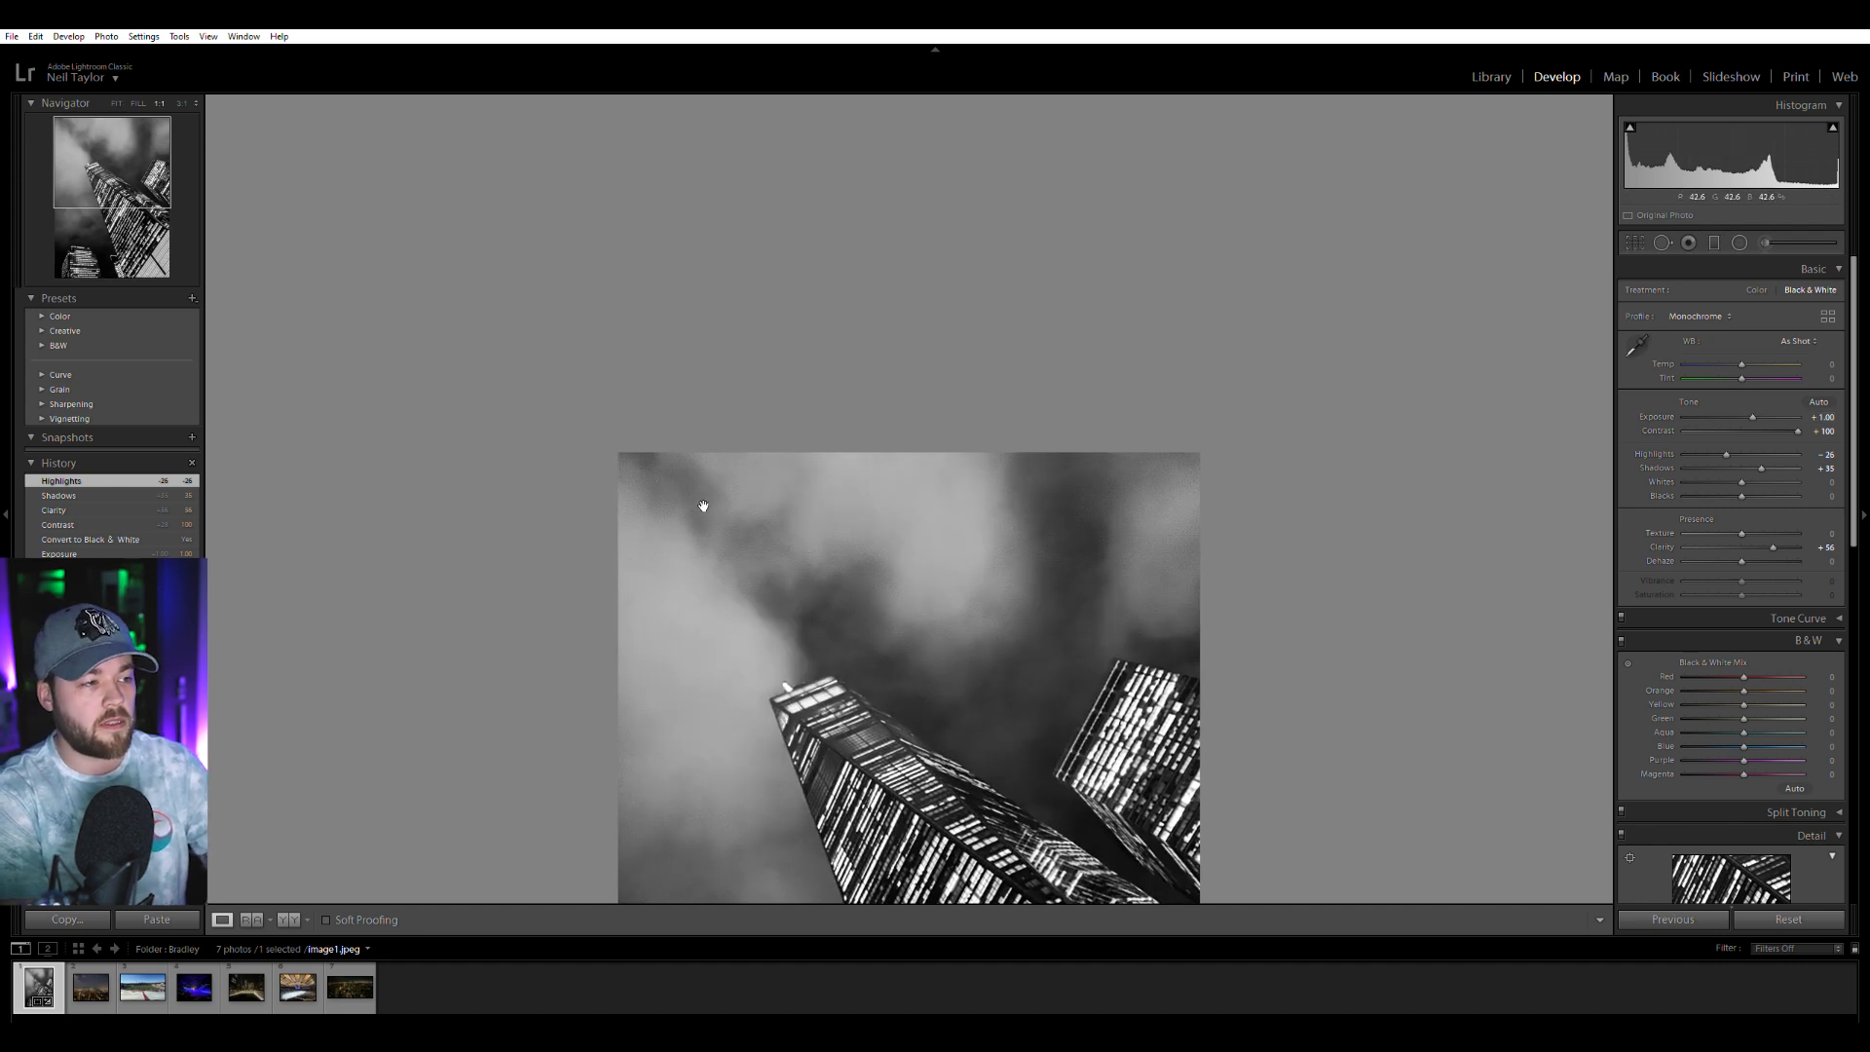
pyautogui.click(709, 485)
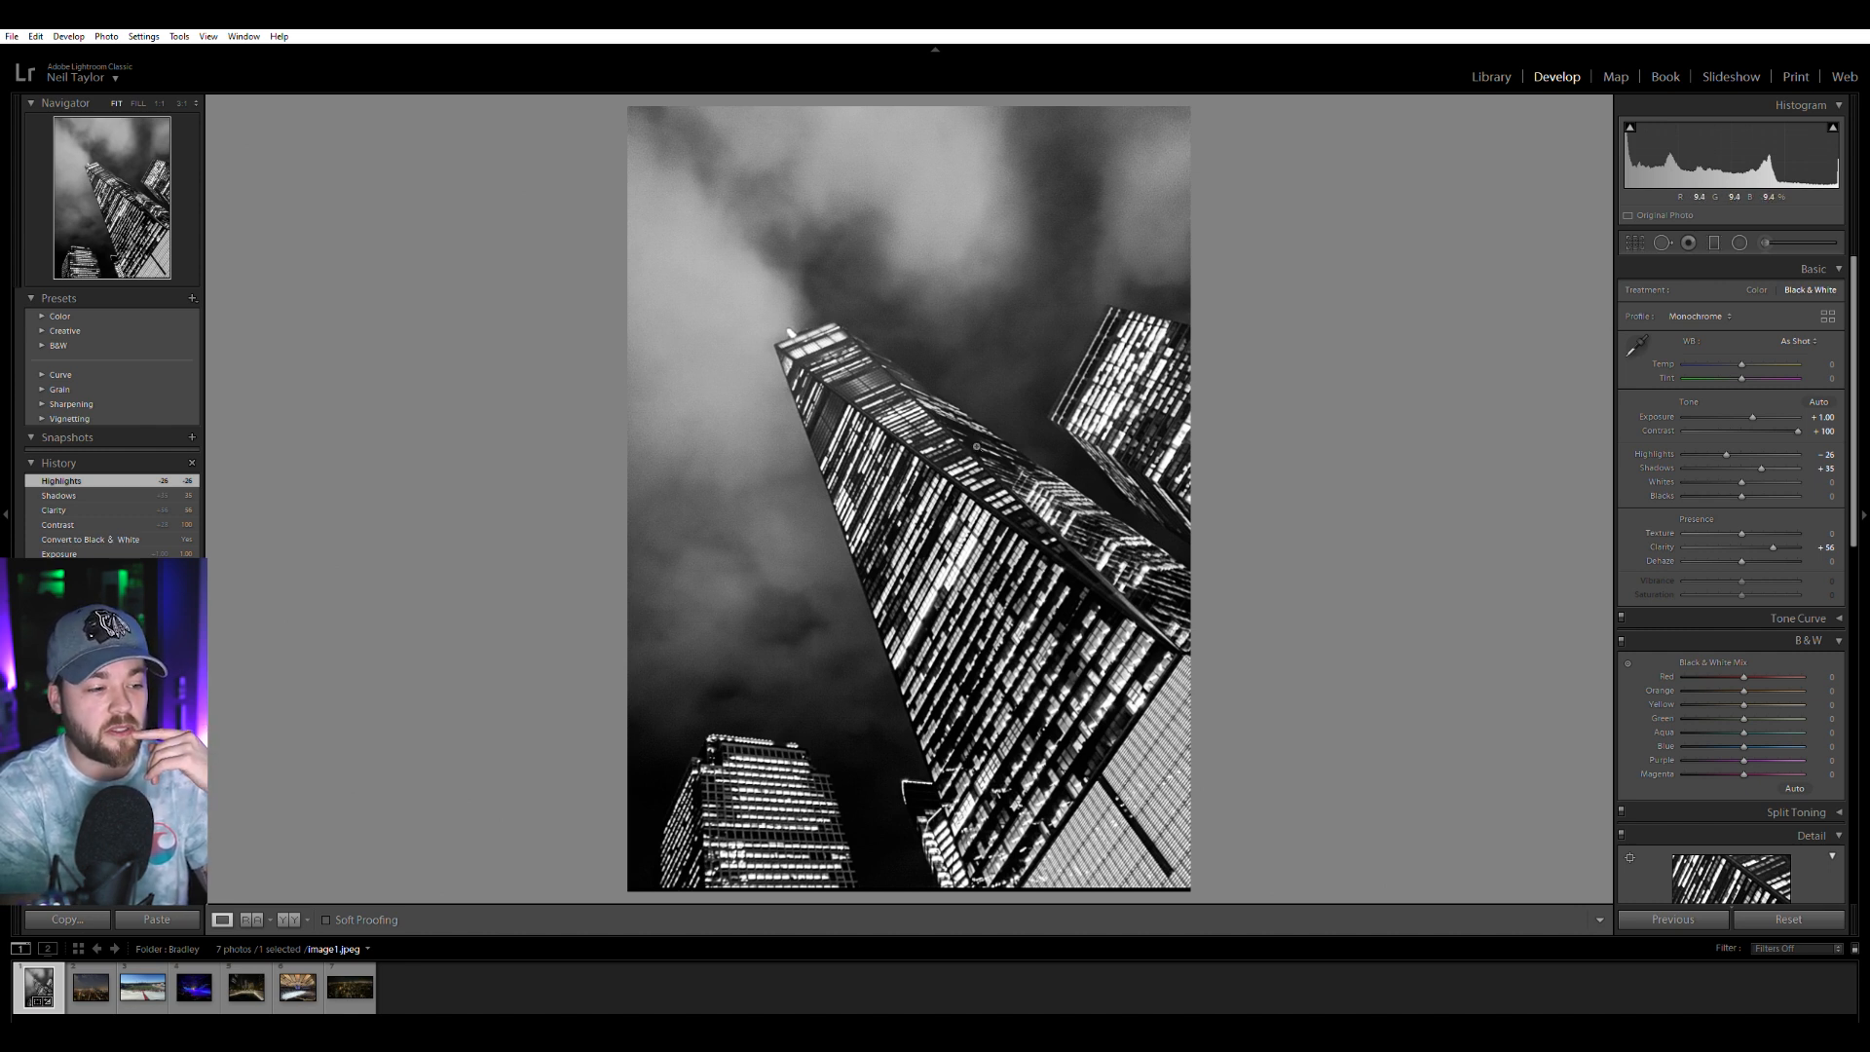
pyautogui.press('Right')
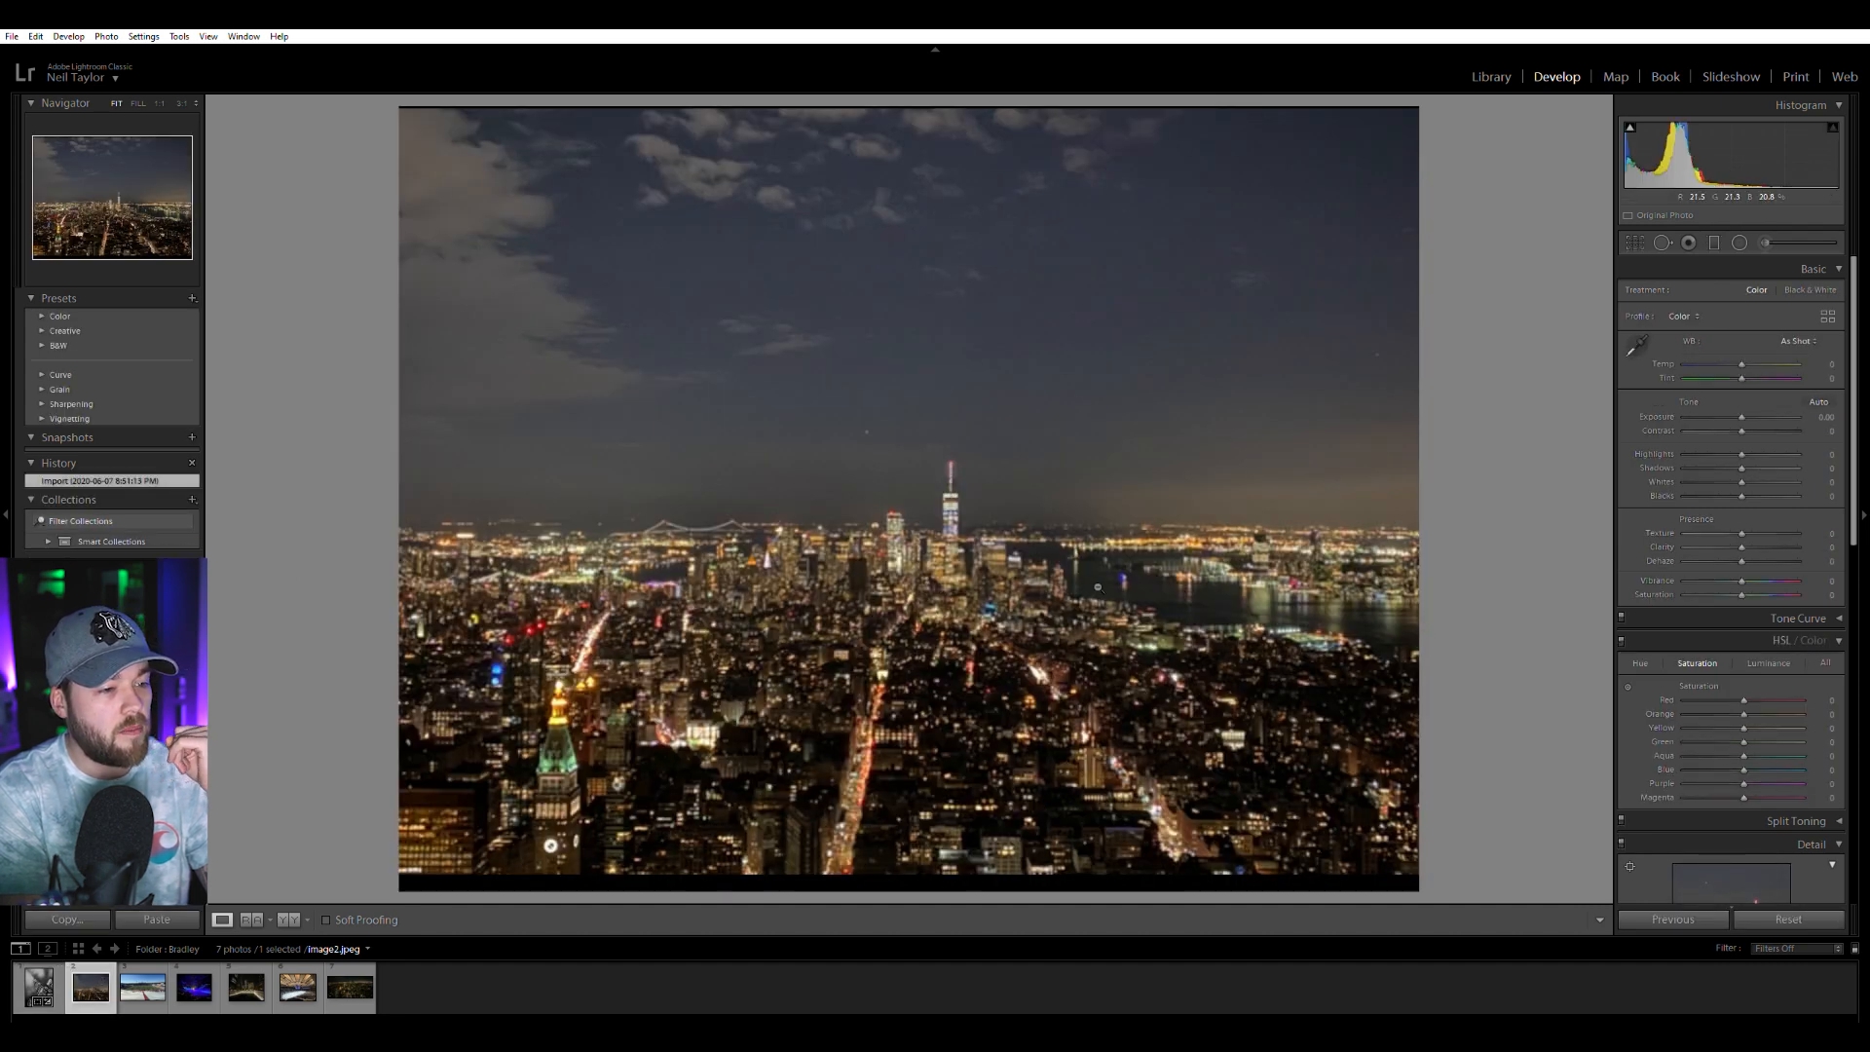
pyautogui.click(1098, 587)
pyautogui.doubleClick(941, 538)
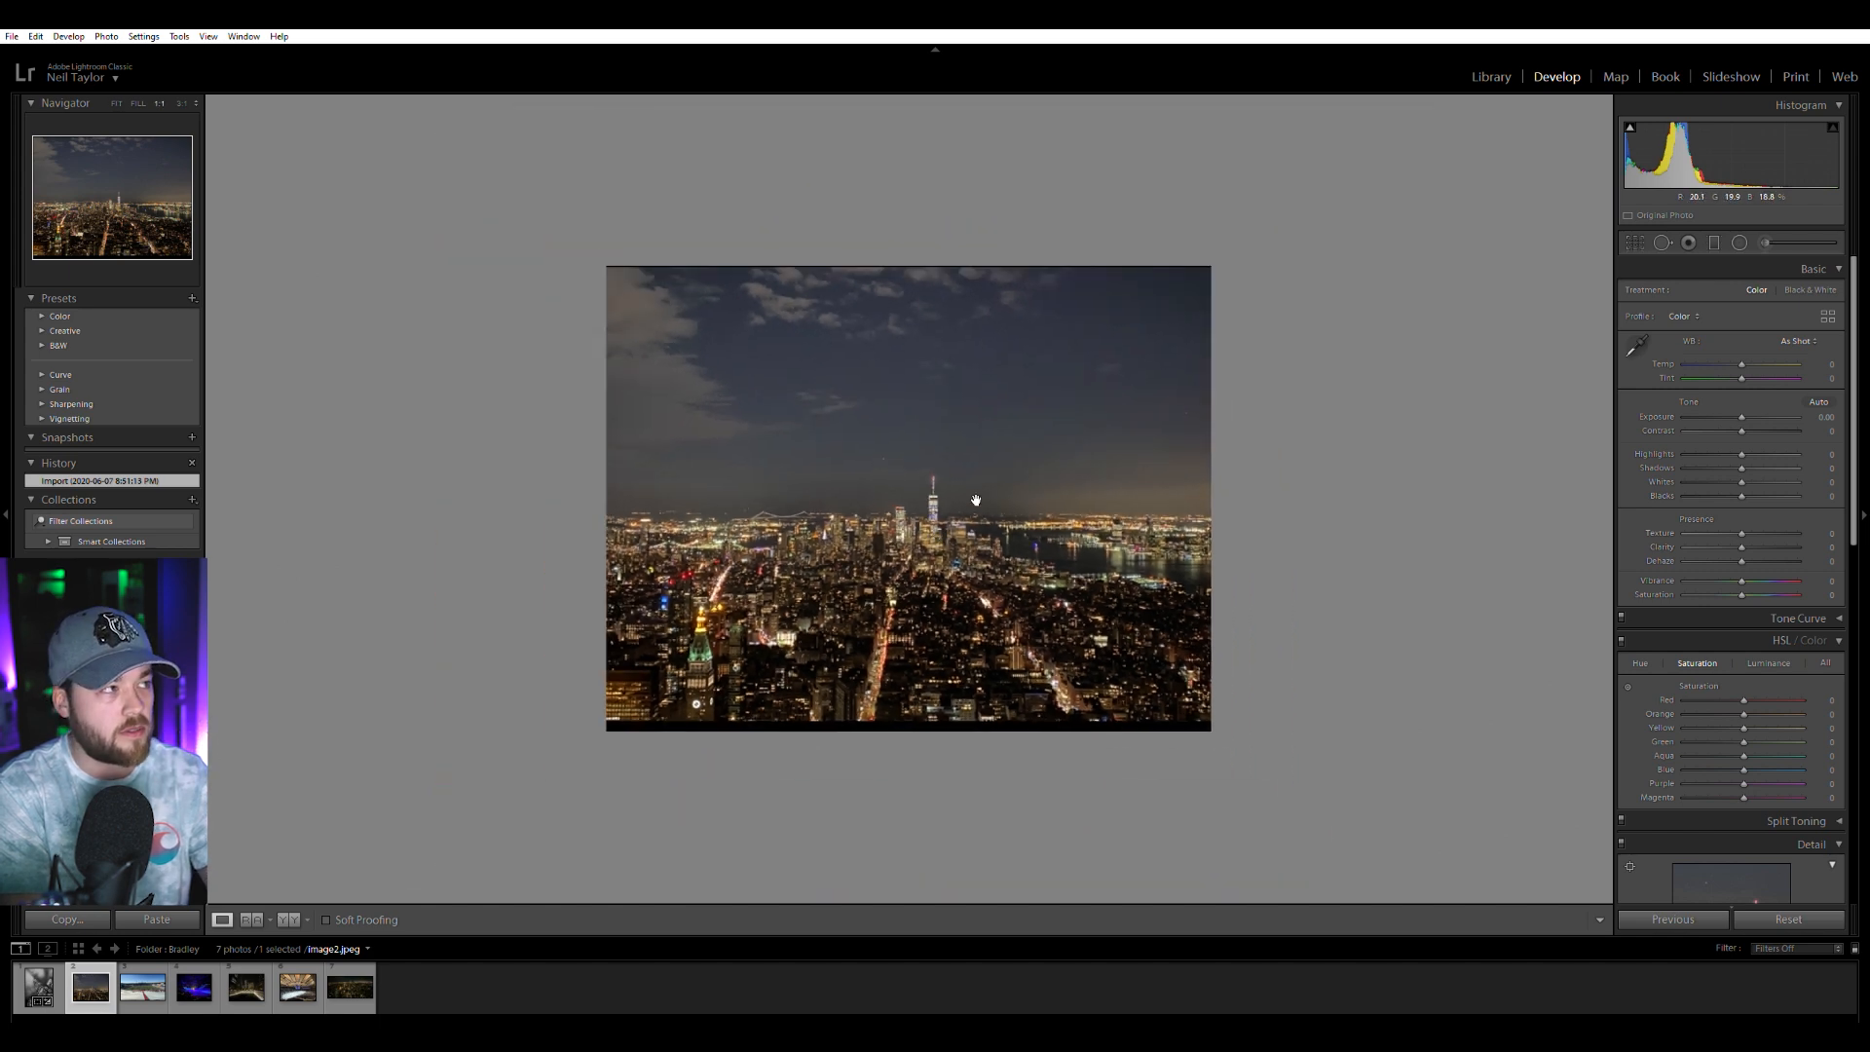
pyautogui.click(911, 550)
pyautogui.click(913, 550)
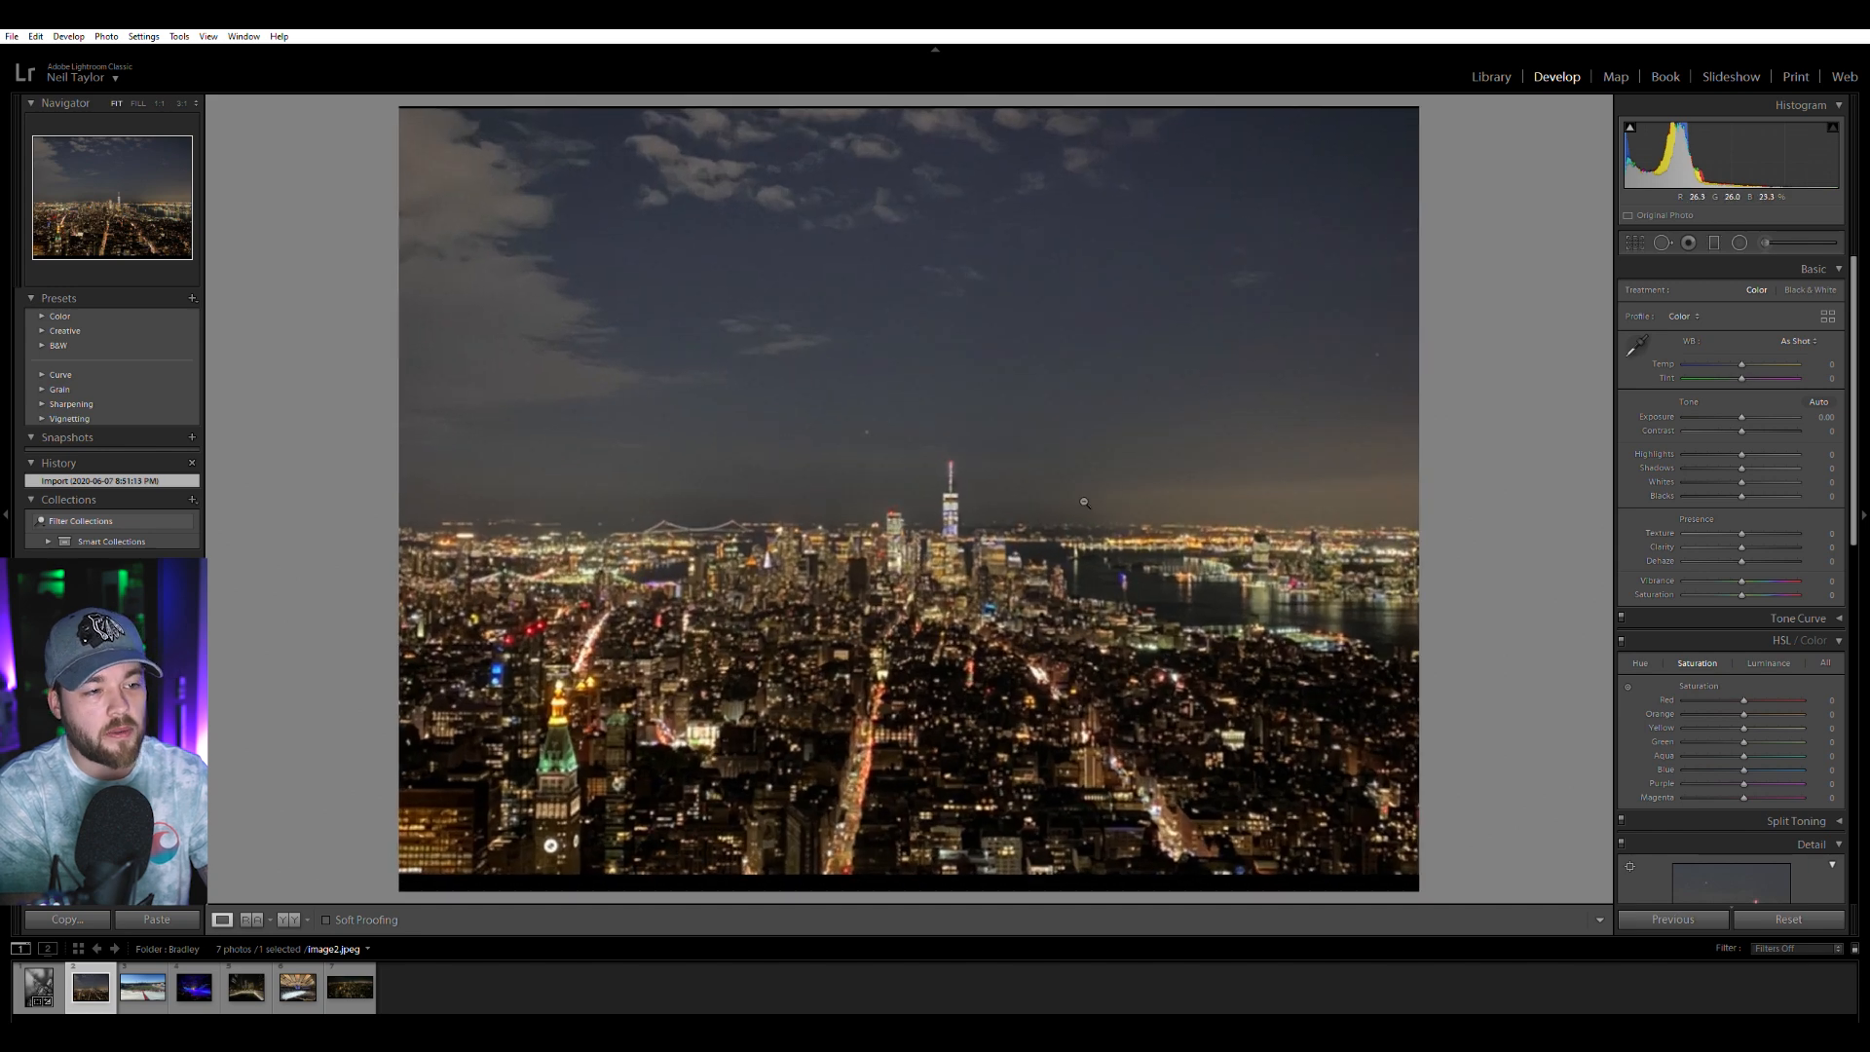
pyautogui.moveTo(1757, 425); pyautogui.dragTo(1772, 425)
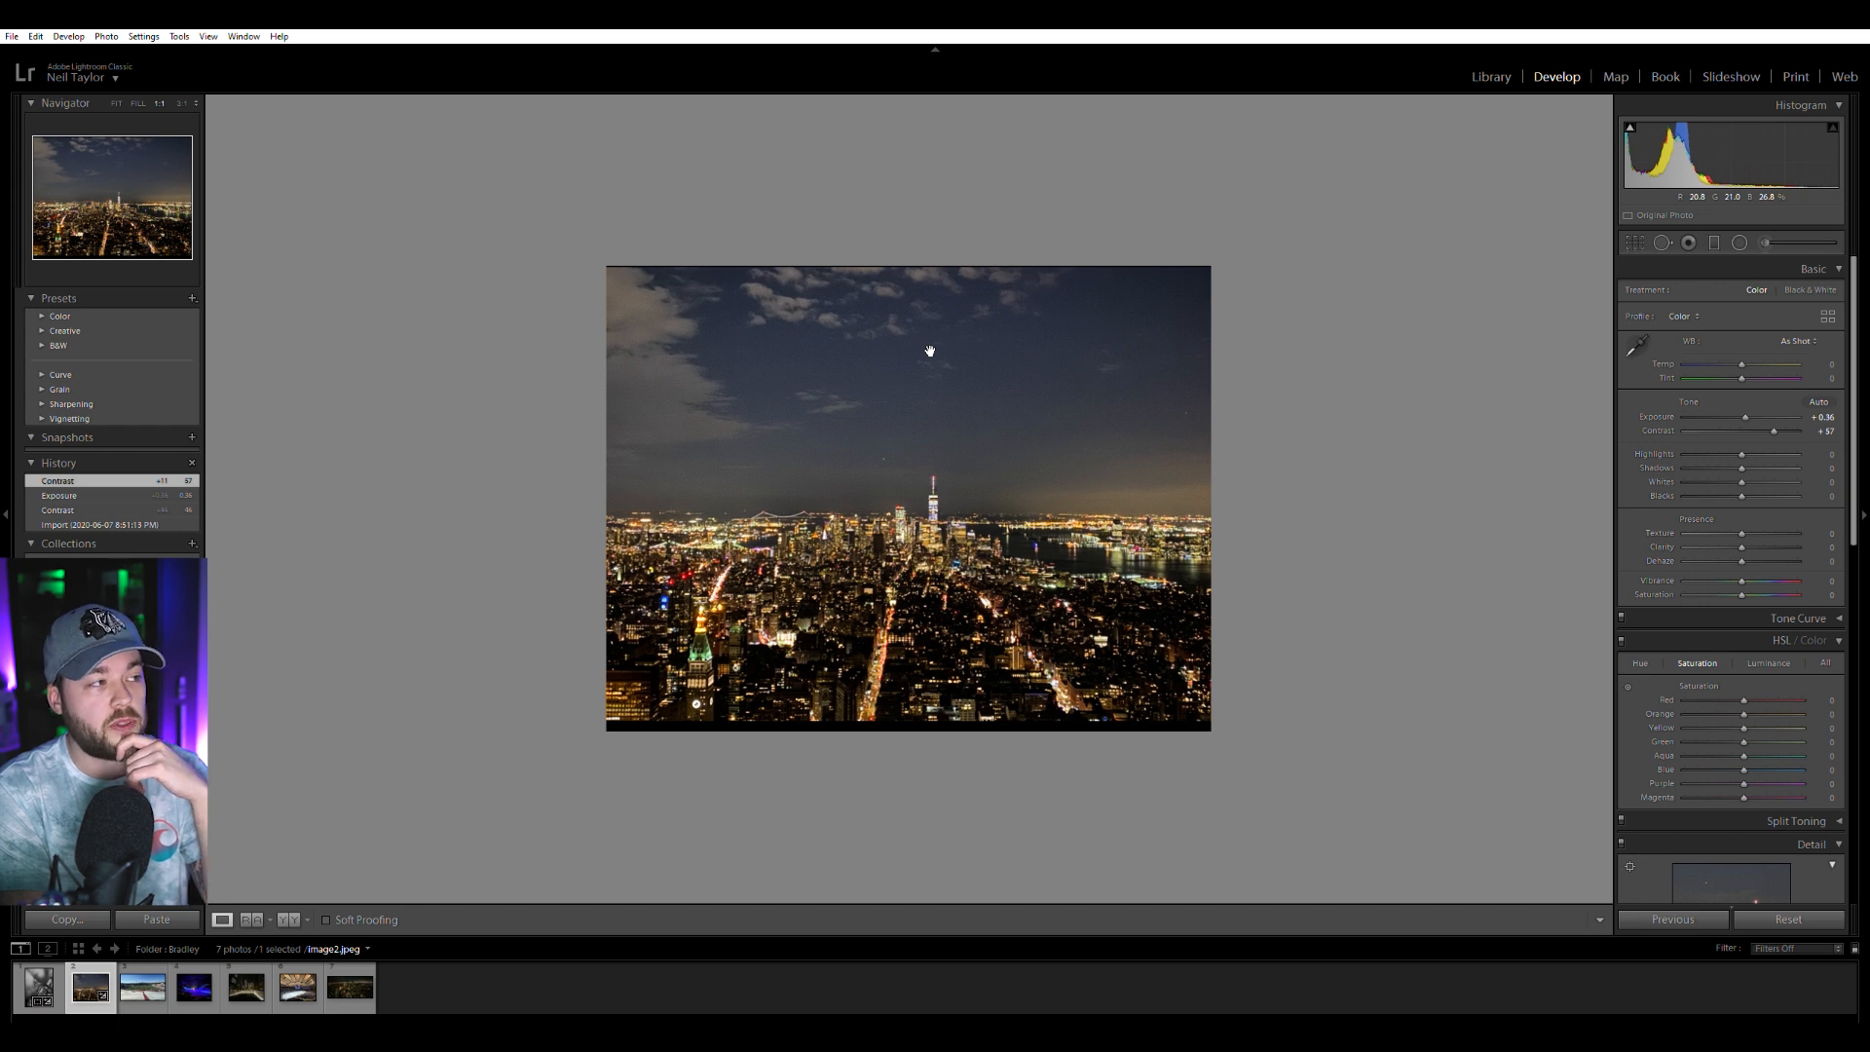
# Open the football stadium photo and rotate its crop slightly clockwise to straighten the horizon.
pyautogui.press('Right')
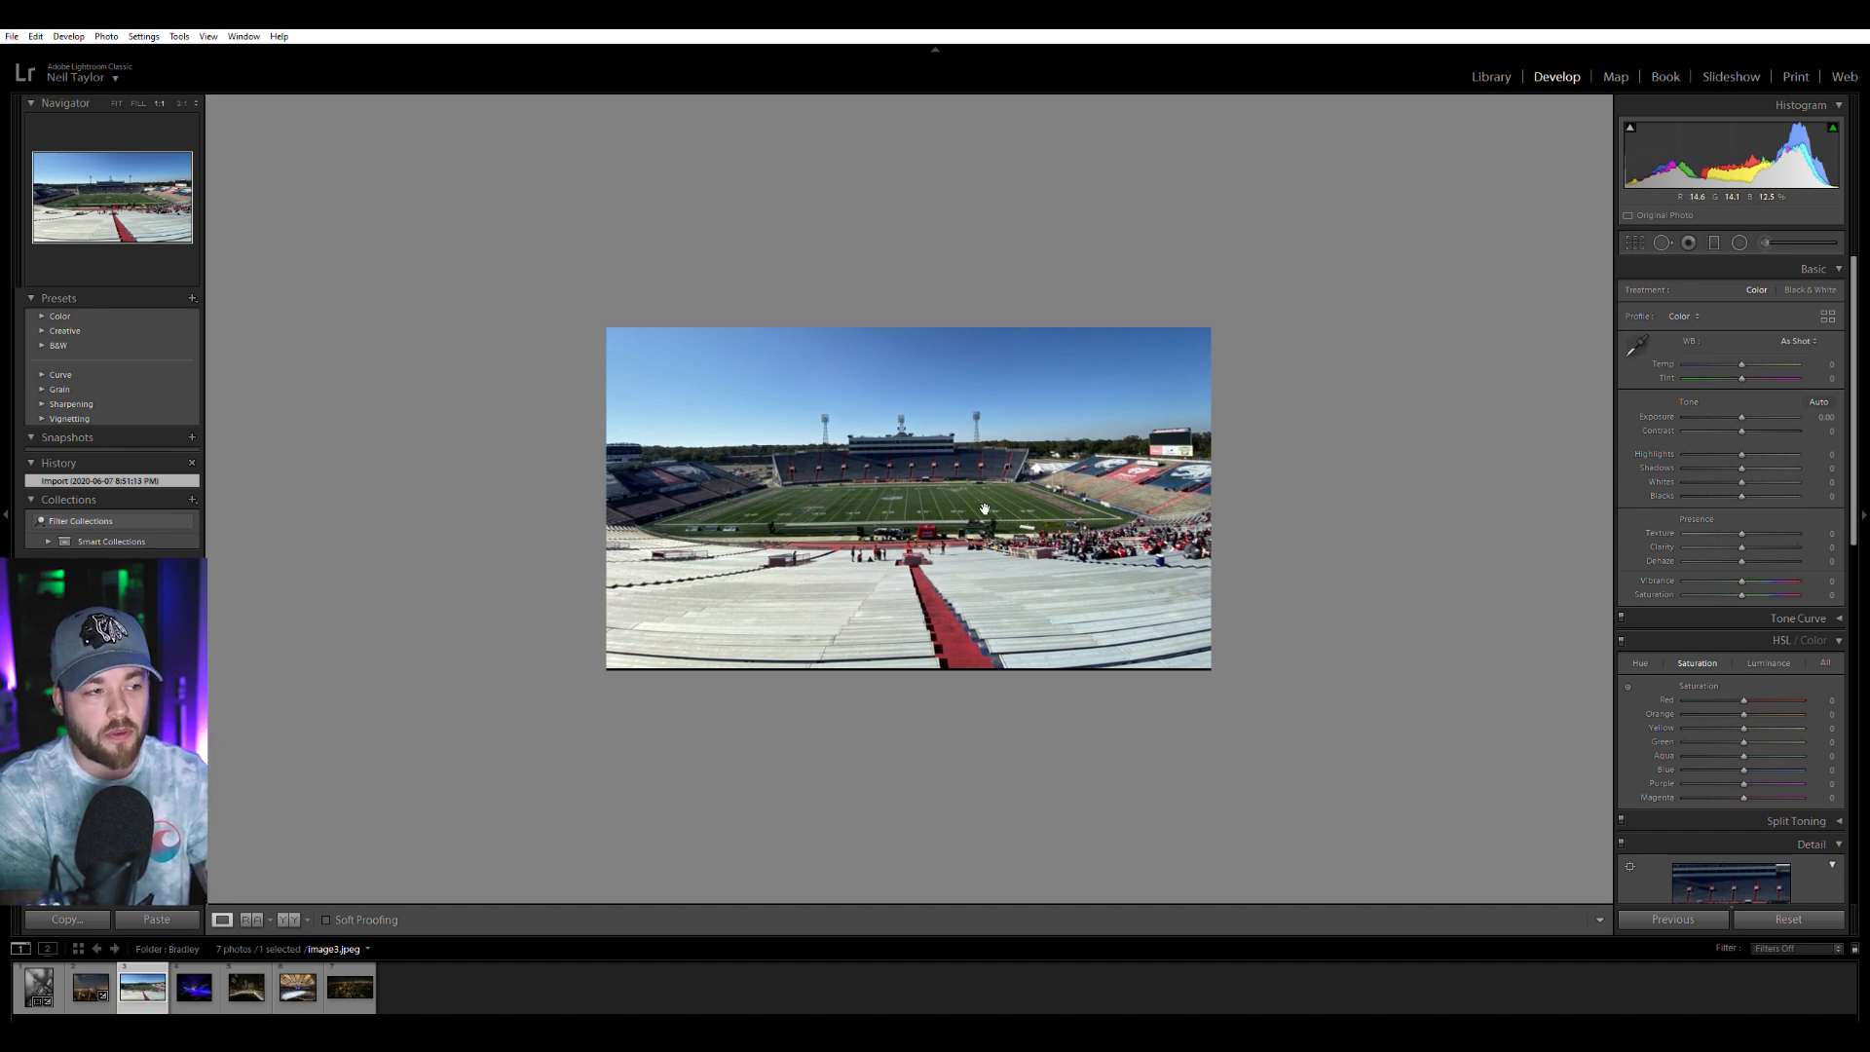
pyautogui.click(1635, 243)
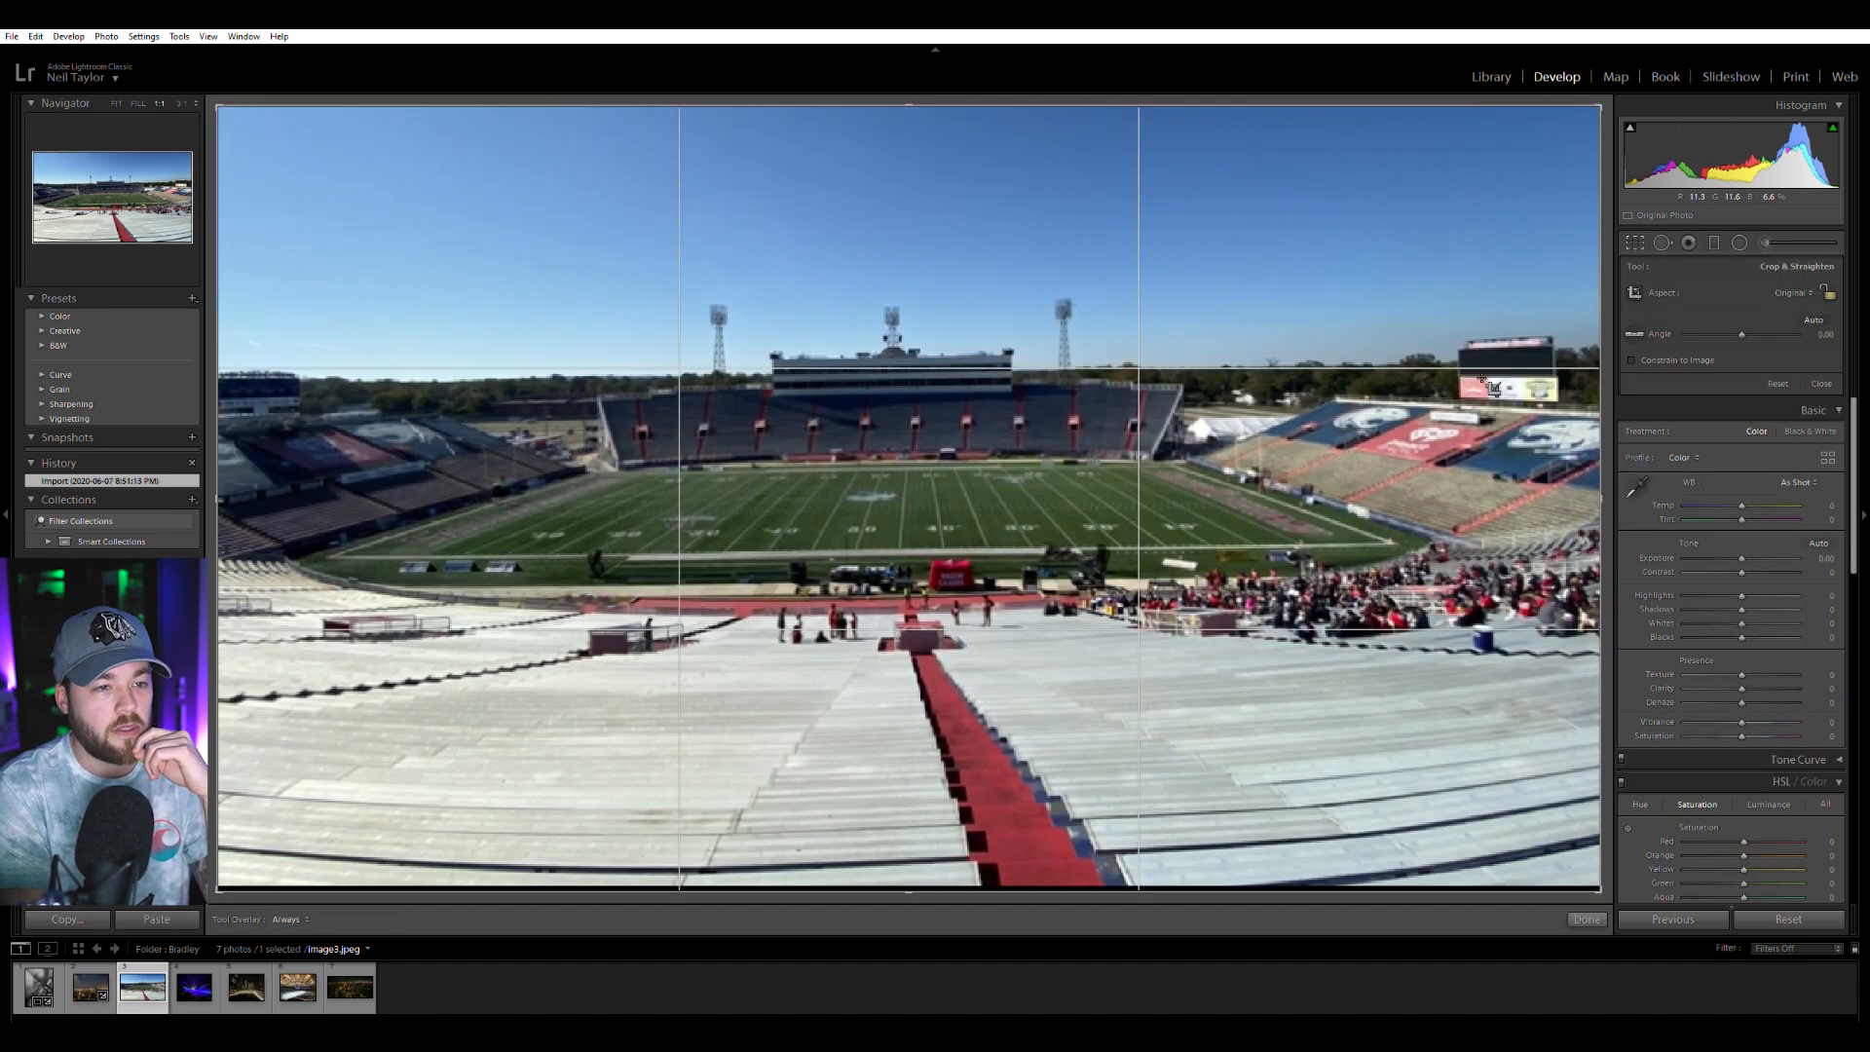
pyautogui.moveTo(1612, 415); pyautogui.dragTo(1608, 438)
pyautogui.press('Return')
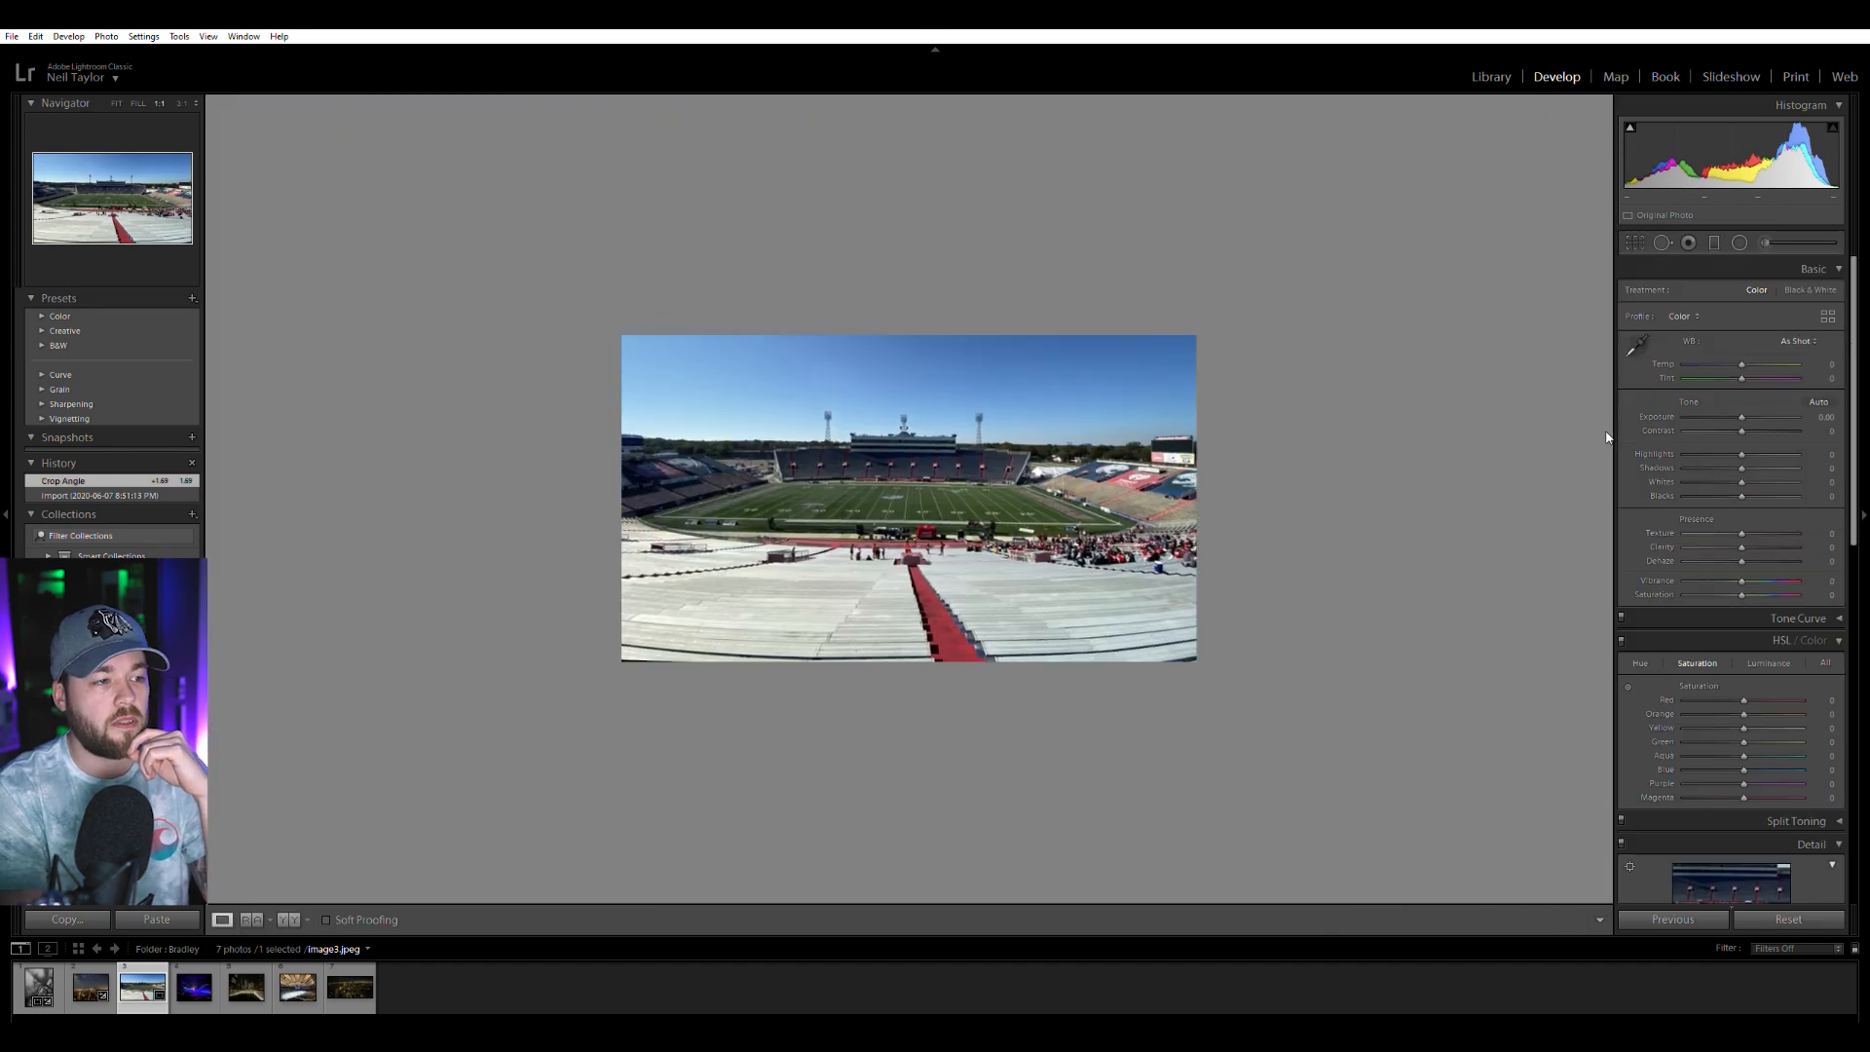
# Set the stadium photo's exposure to +0.16, contrast to +46, highlights to -34 and shadows to +64.
pyautogui.moveTo(1743, 430)
pyautogui.mouseDown()
pyautogui.moveTo(1768, 429)
pyautogui.moveTo(1777, 468)
pyautogui.moveTo(1716, 441)
pyautogui.mouseUp()
pyautogui.moveTo(1742, 417); pyautogui.dragTo(1745, 411)
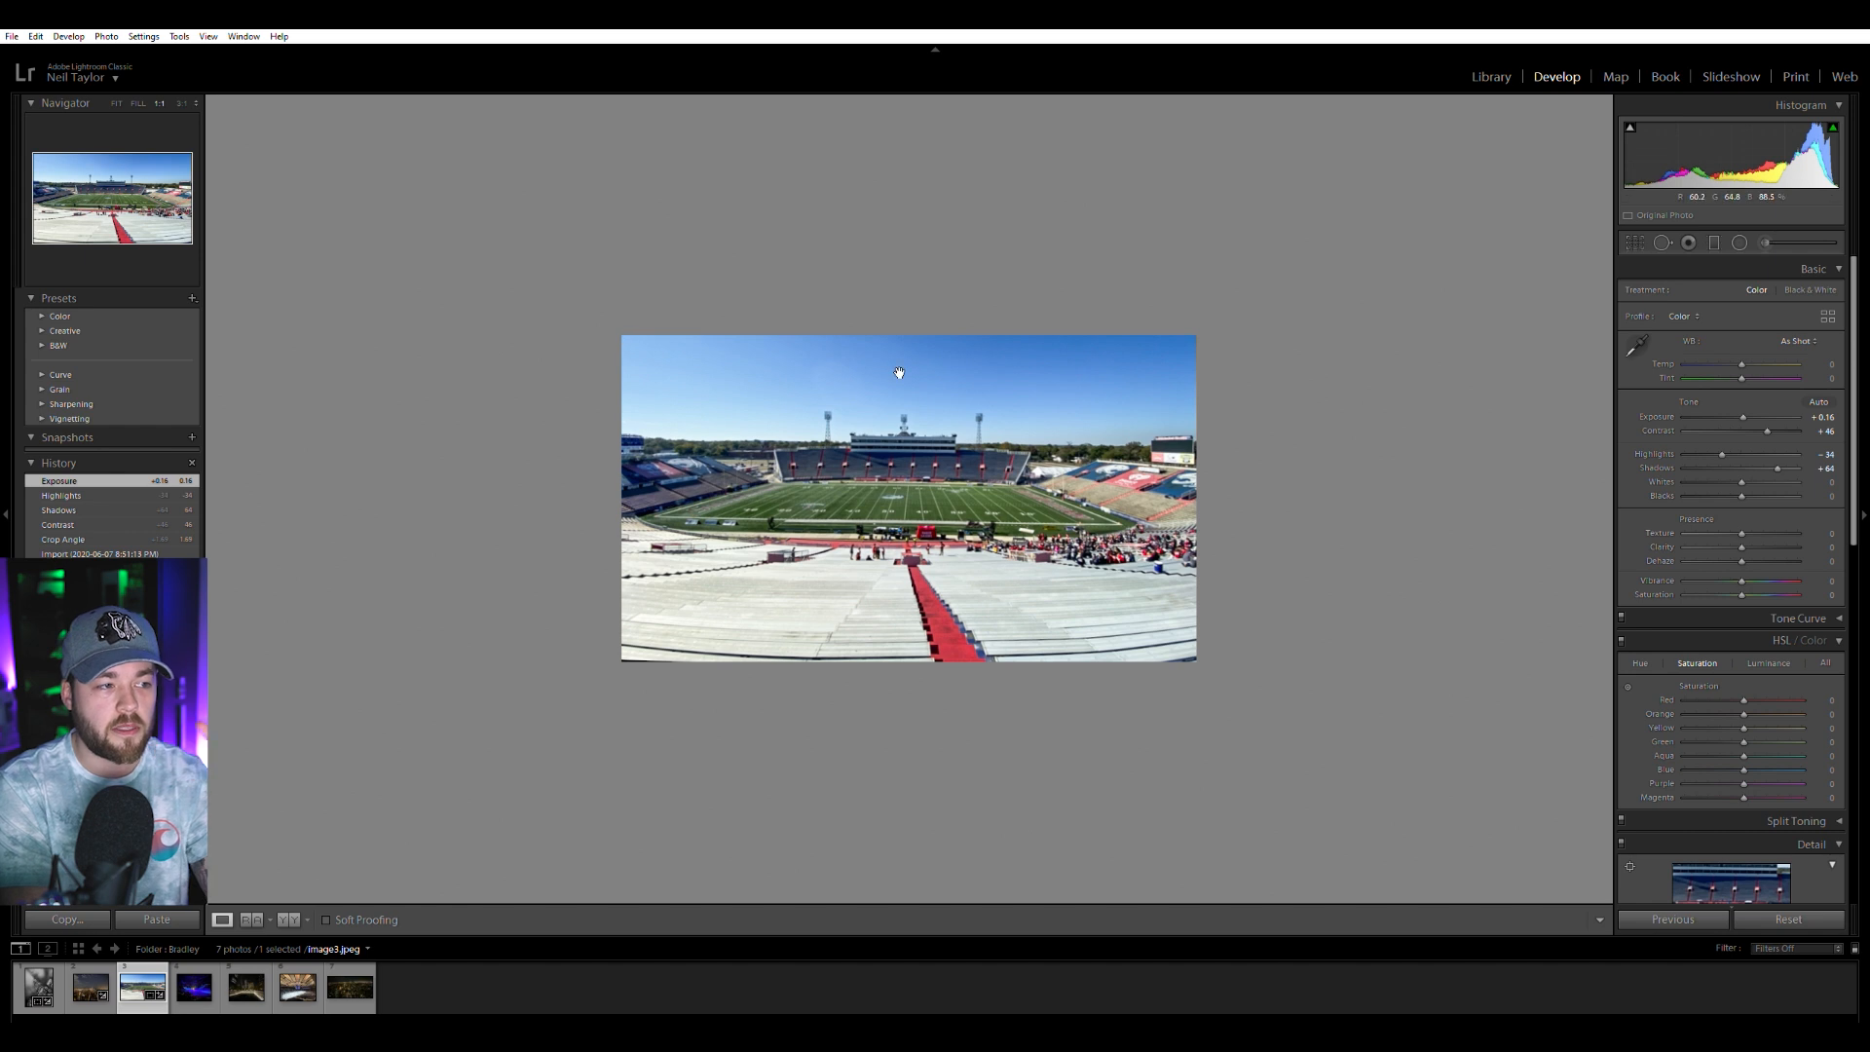
# Add a diagonal graduated filter over the stadium sky with exposure -0.80 and increased contrast.
pyautogui.click(1714, 243)
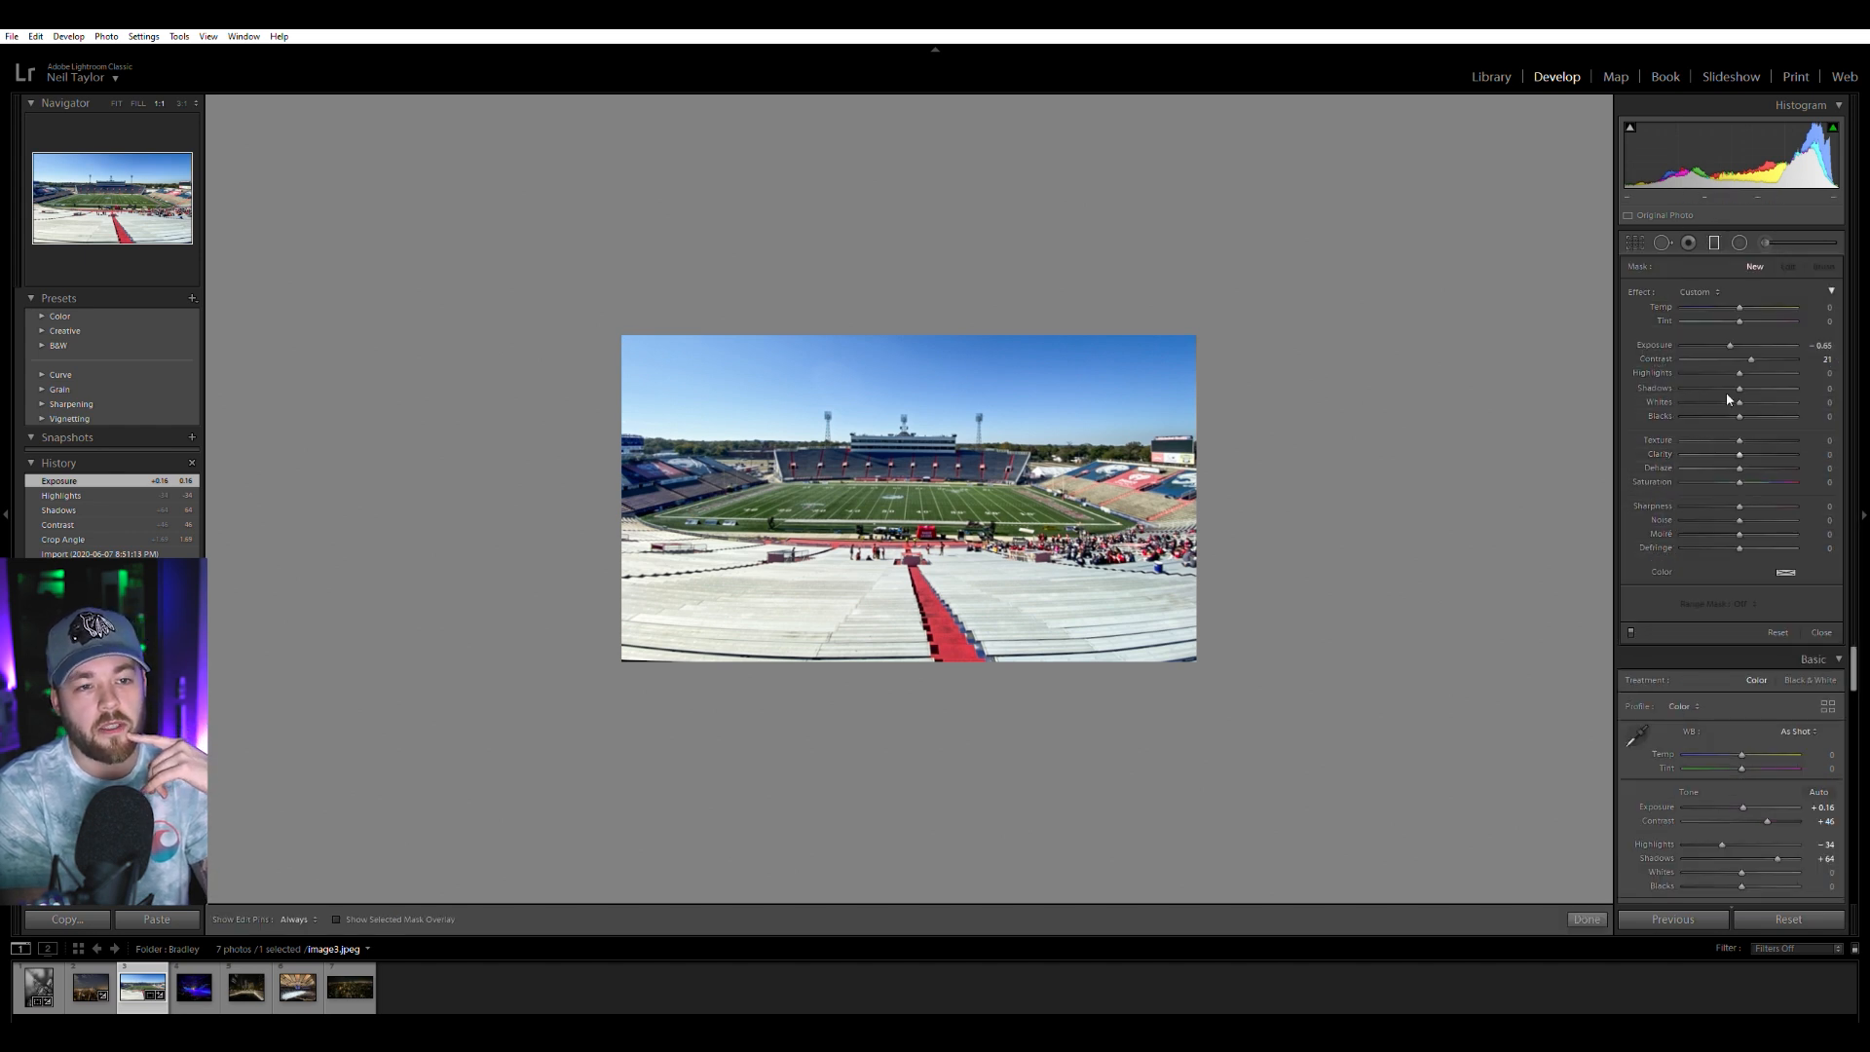
pyautogui.doubleClick(1754, 357)
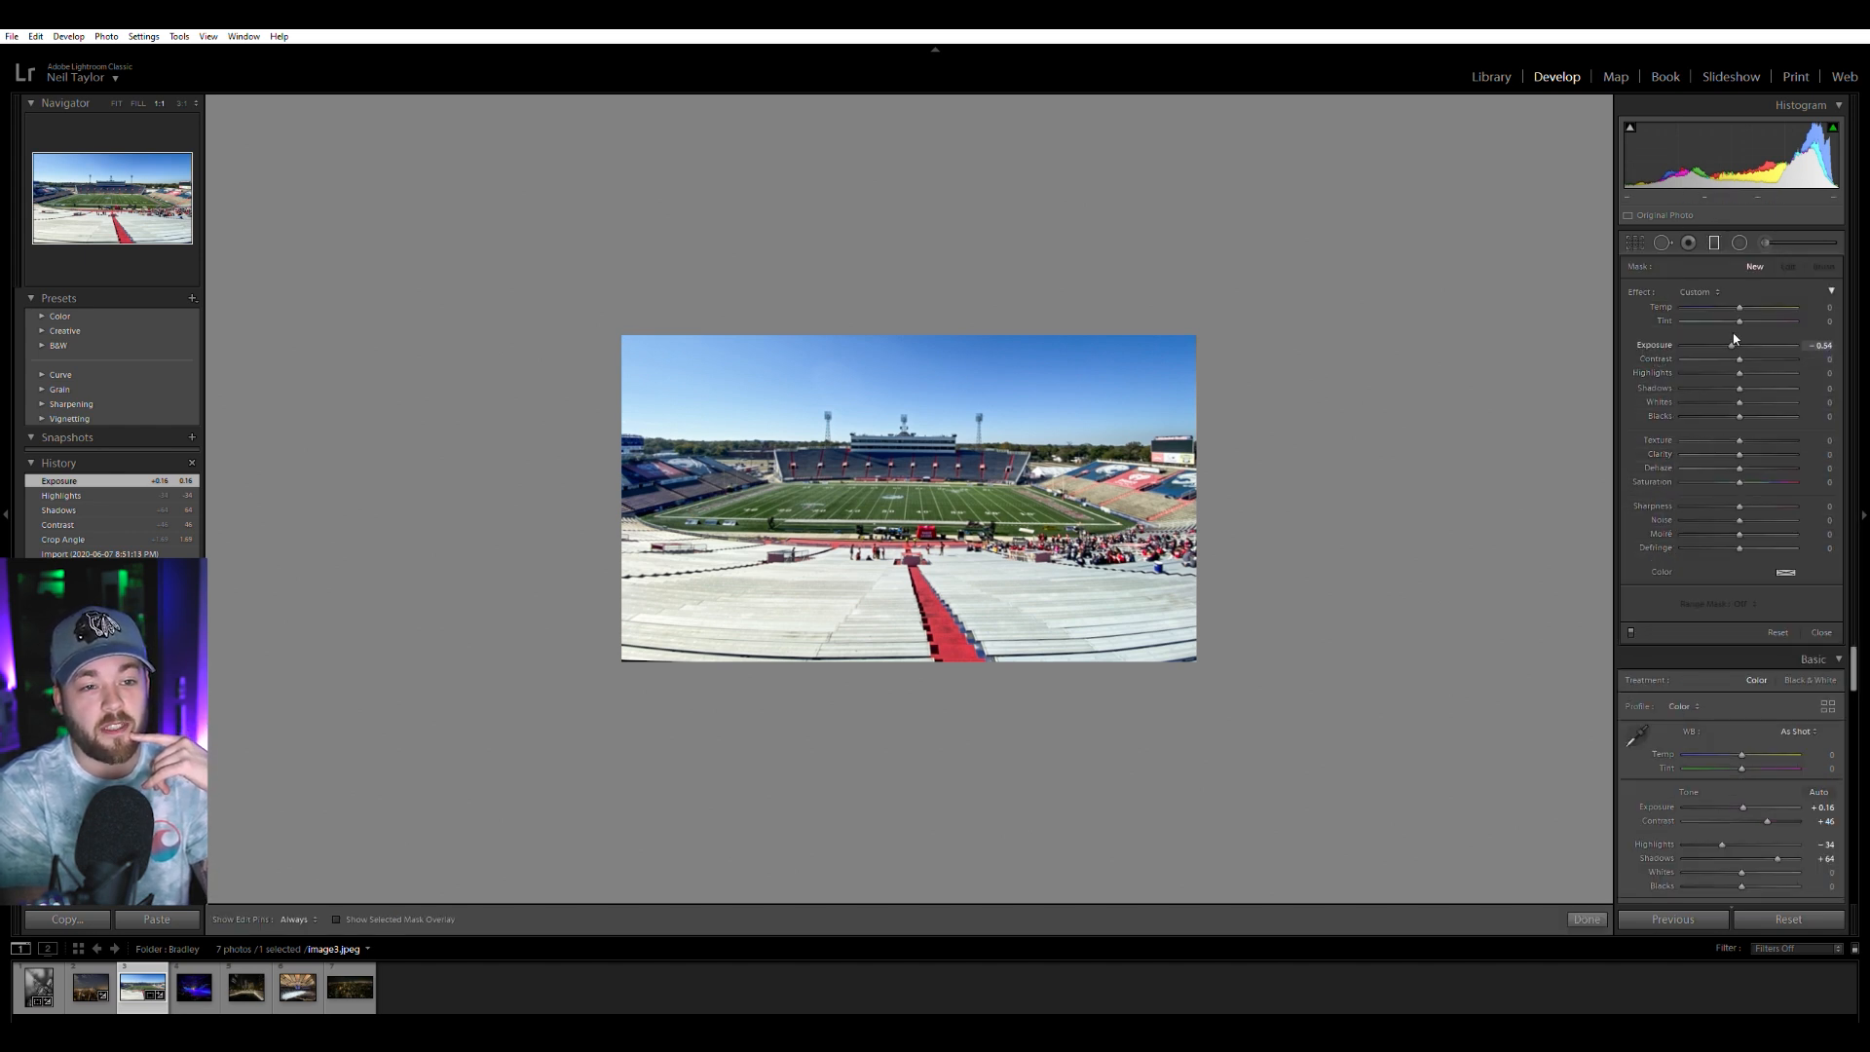
pyautogui.moveTo(646, 327); pyautogui.dragTo(735, 541)
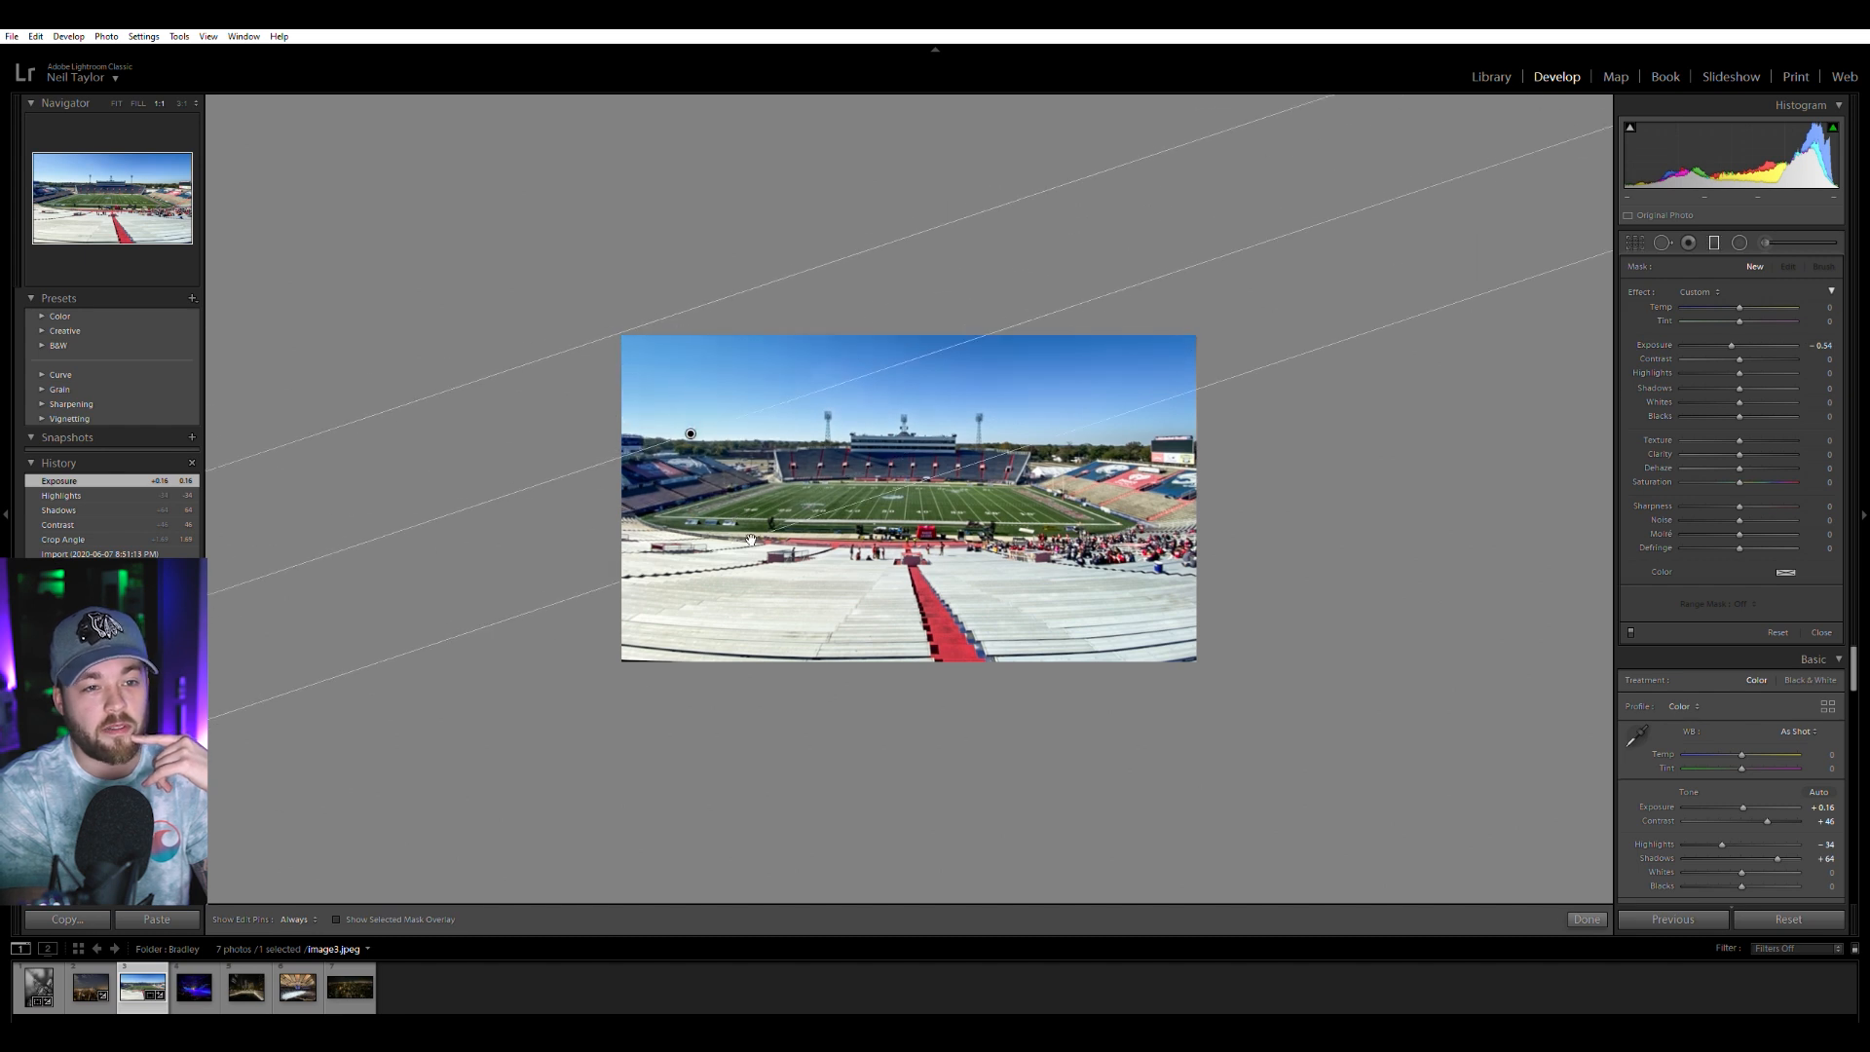
pyautogui.moveTo(1731, 345); pyautogui.dragTo(1728, 341)
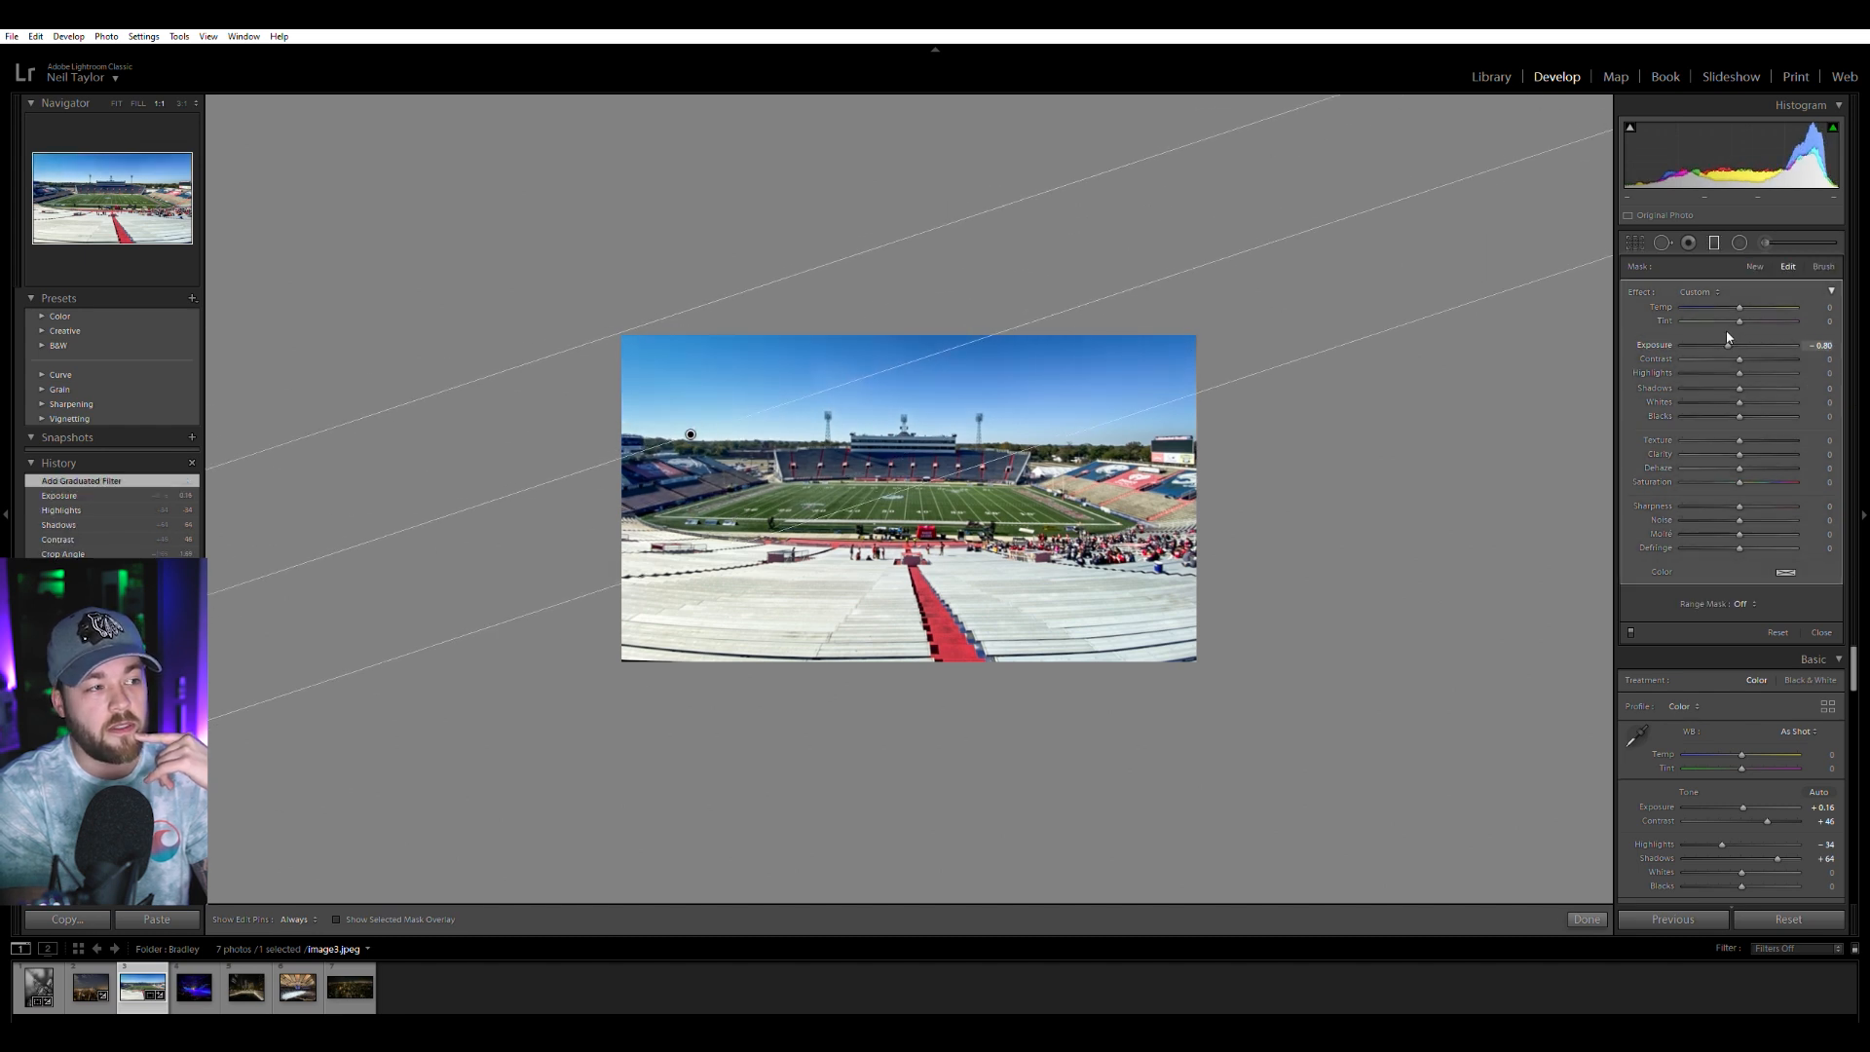
pyautogui.moveTo(1728, 334); pyautogui.dragTo(1751, 354)
pyautogui.press('m')
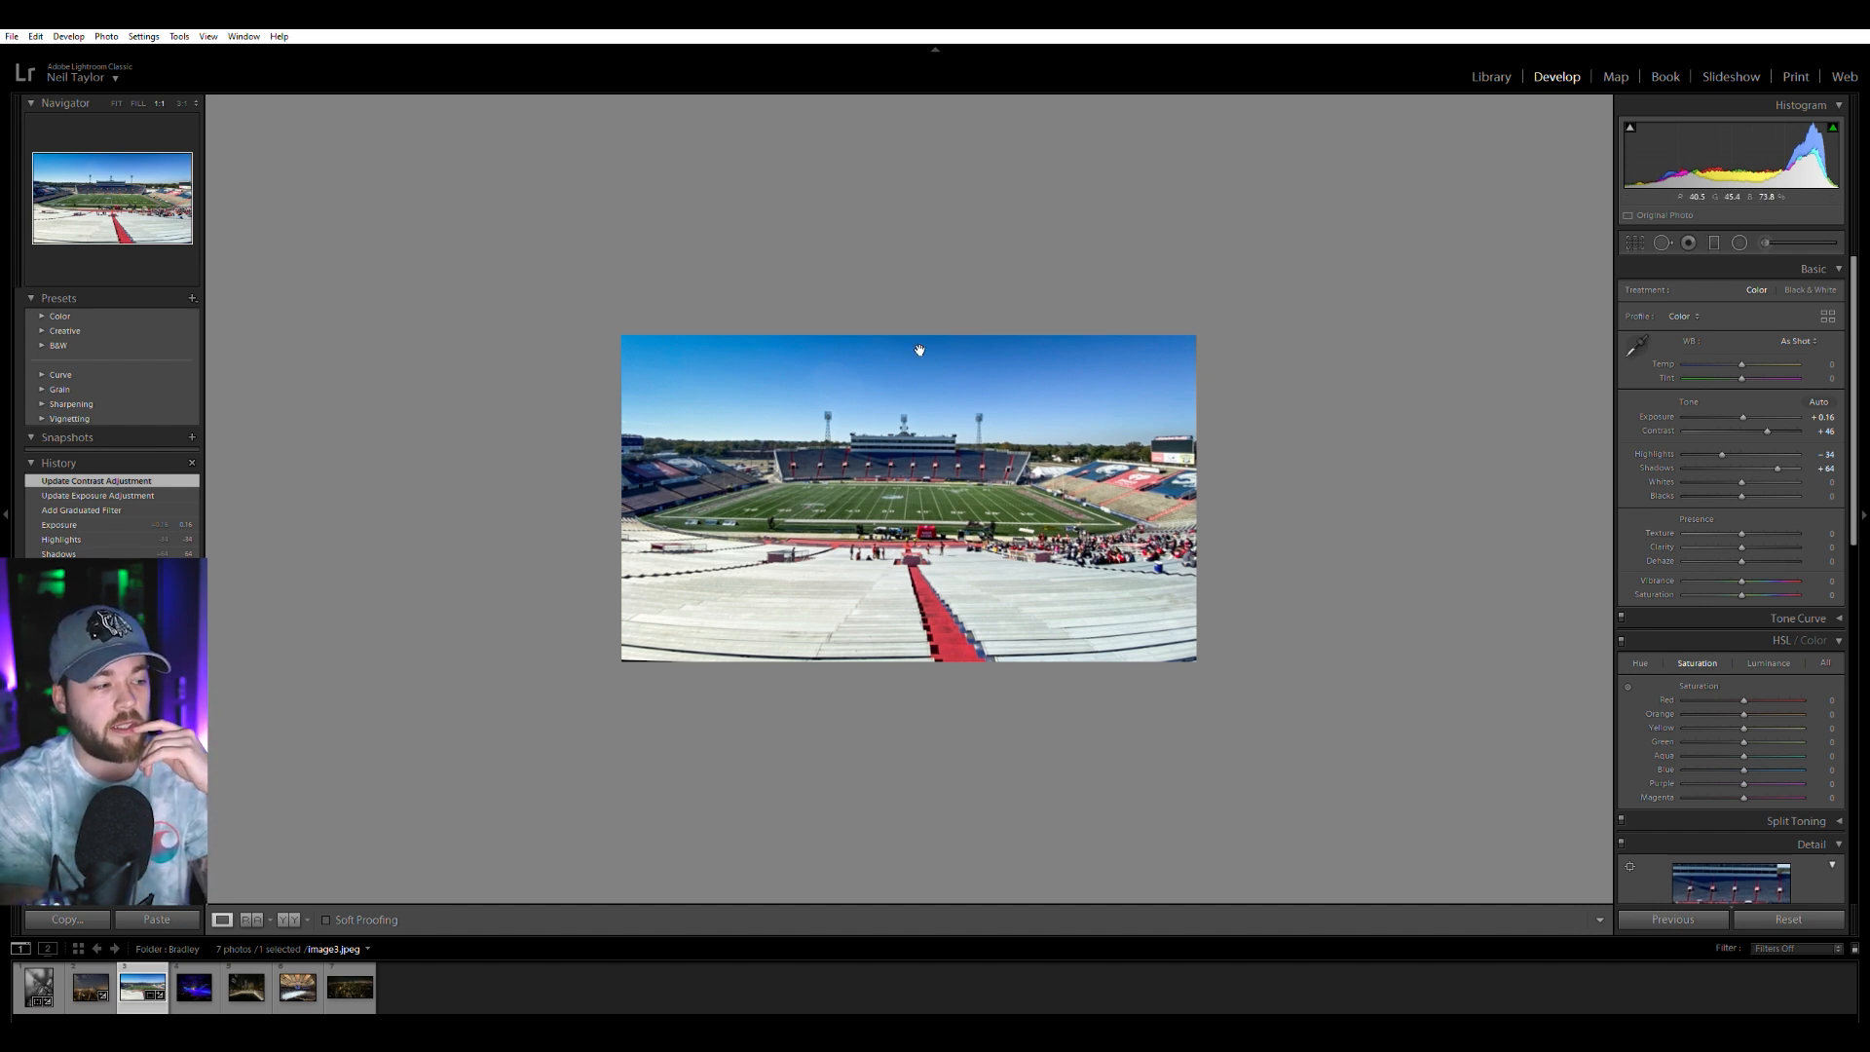
# Open the blue-lit ice arena photo and set exposure +1.26, contrast +26, highlights -24 and shadows +21.
pyautogui.click(192, 989)
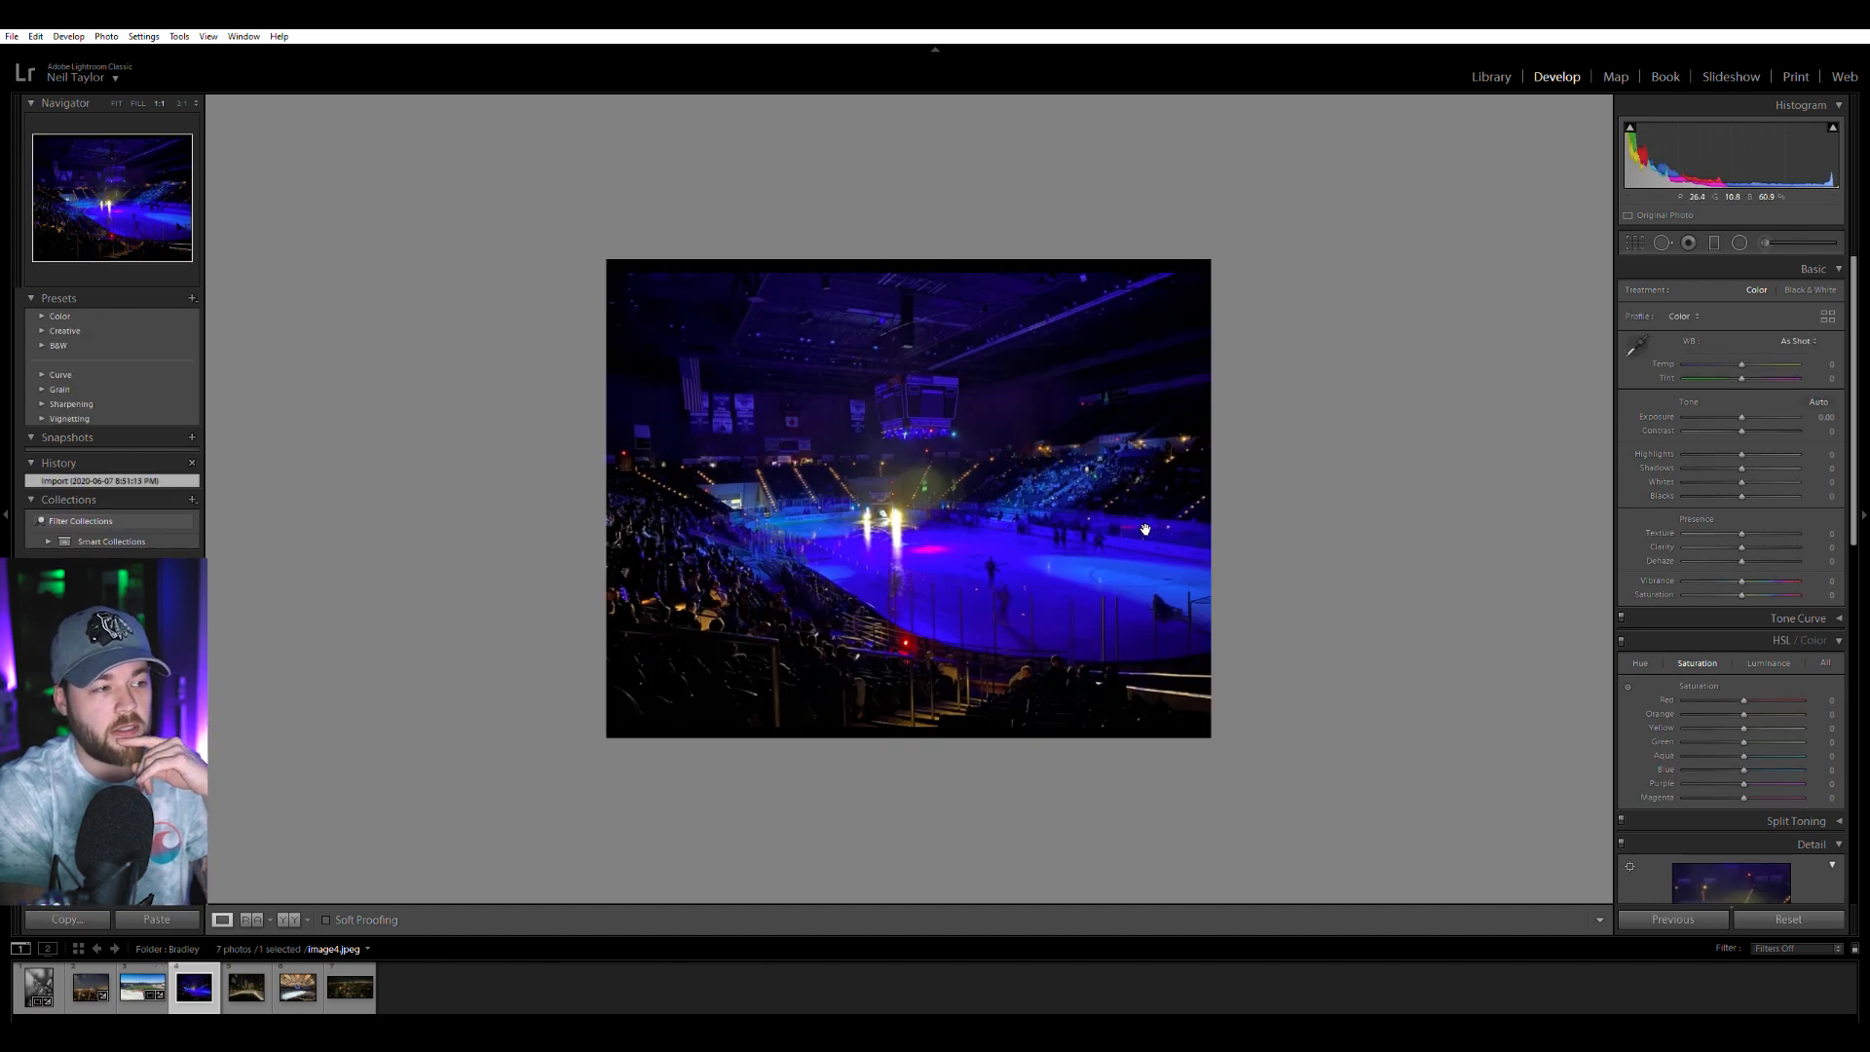
pyautogui.moveTo(1743, 415)
pyautogui.mouseDown()
pyautogui.moveTo(1760, 410)
pyautogui.moveTo(1725, 450)
pyautogui.moveTo(1748, 466)
pyautogui.moveTo(1744, 426)
pyautogui.moveTo(1761, 424)
pyautogui.mouseUp()
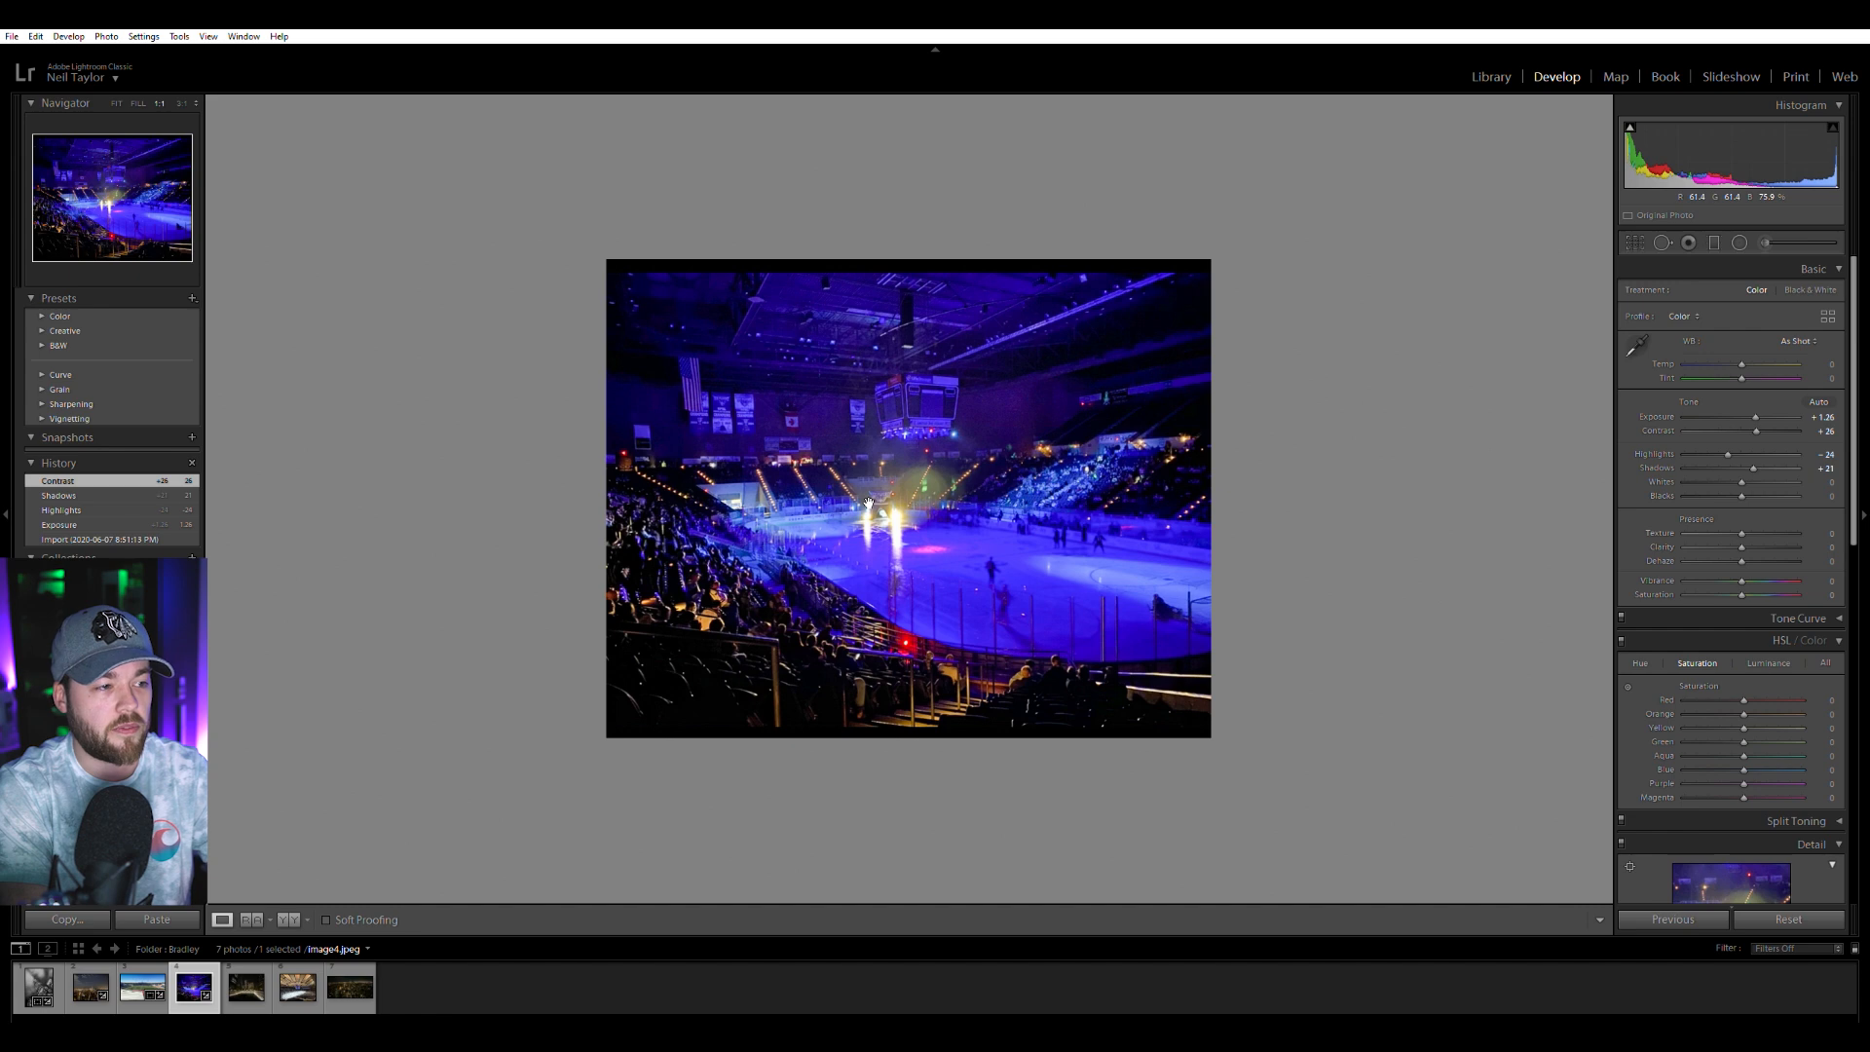
pyautogui.click(971, 501)
pyautogui.click(972, 500)
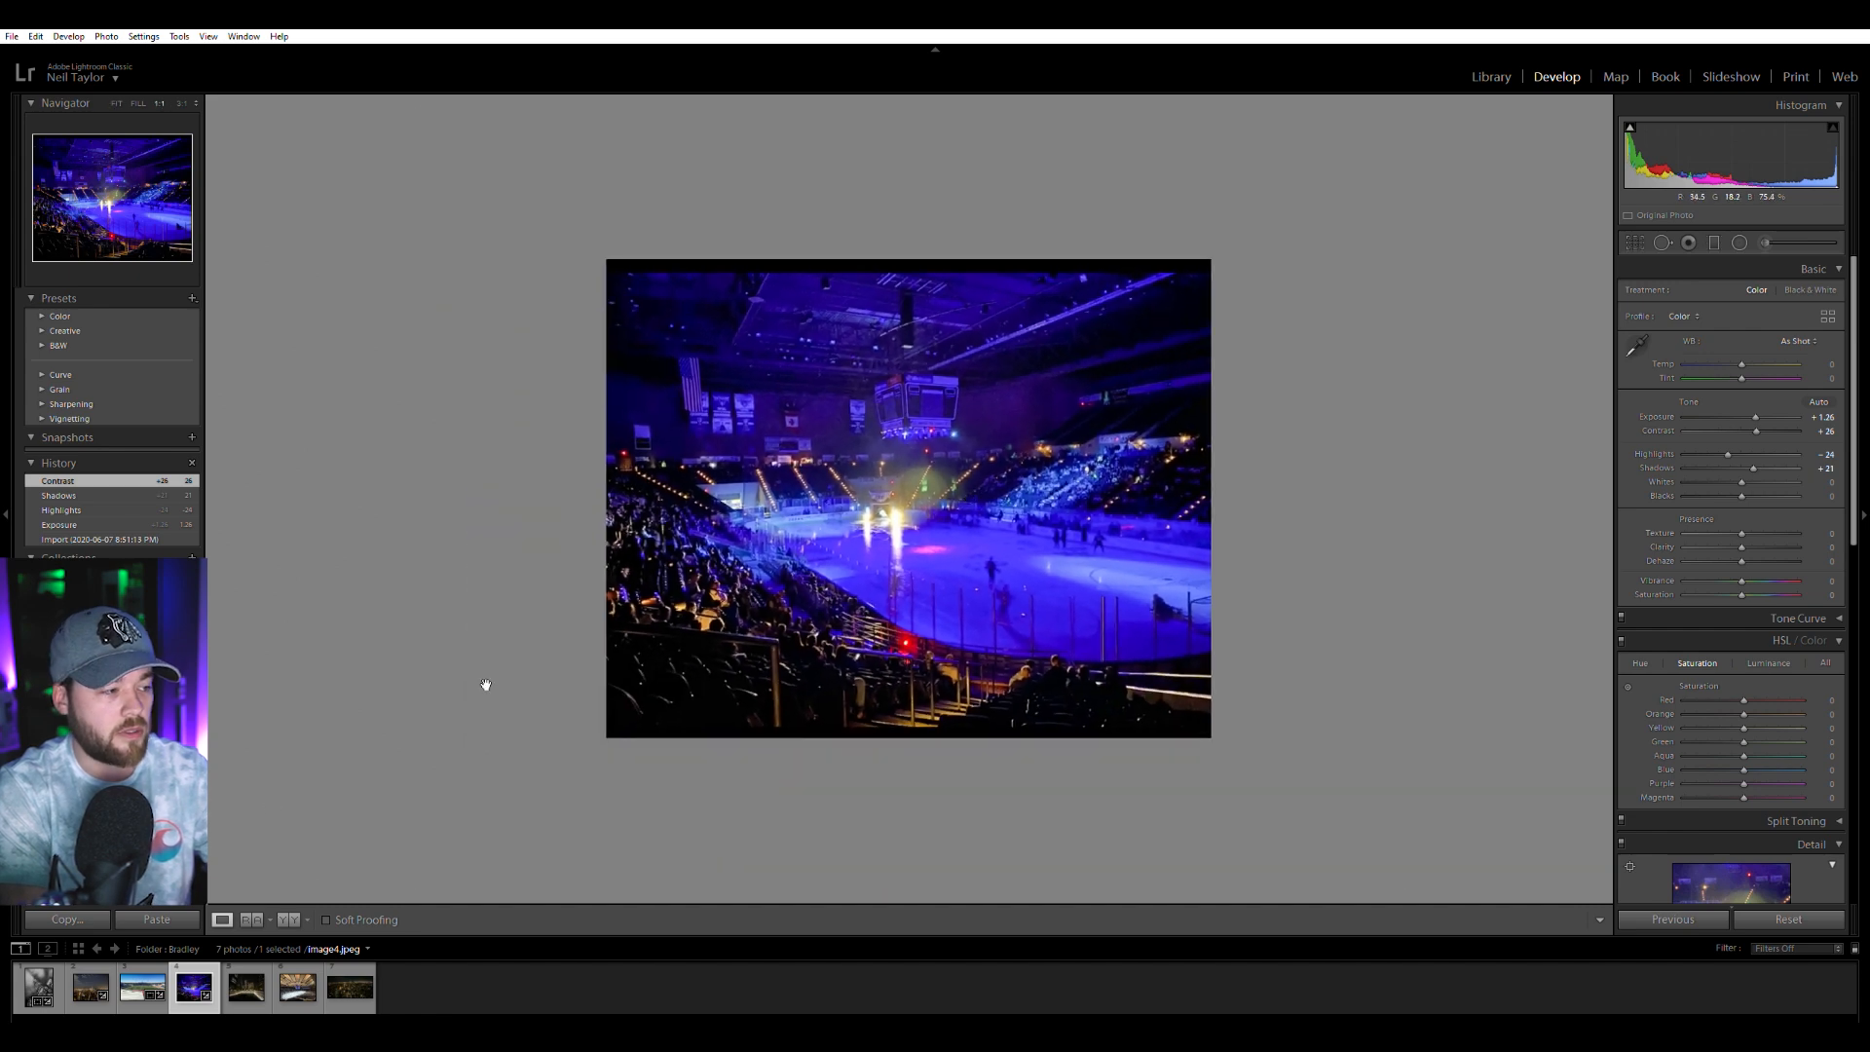
# Look through the remaining photos, open the night memorial pool photo, and set its contrast to +10 and vibrance to +20.
pyautogui.click(238, 974)
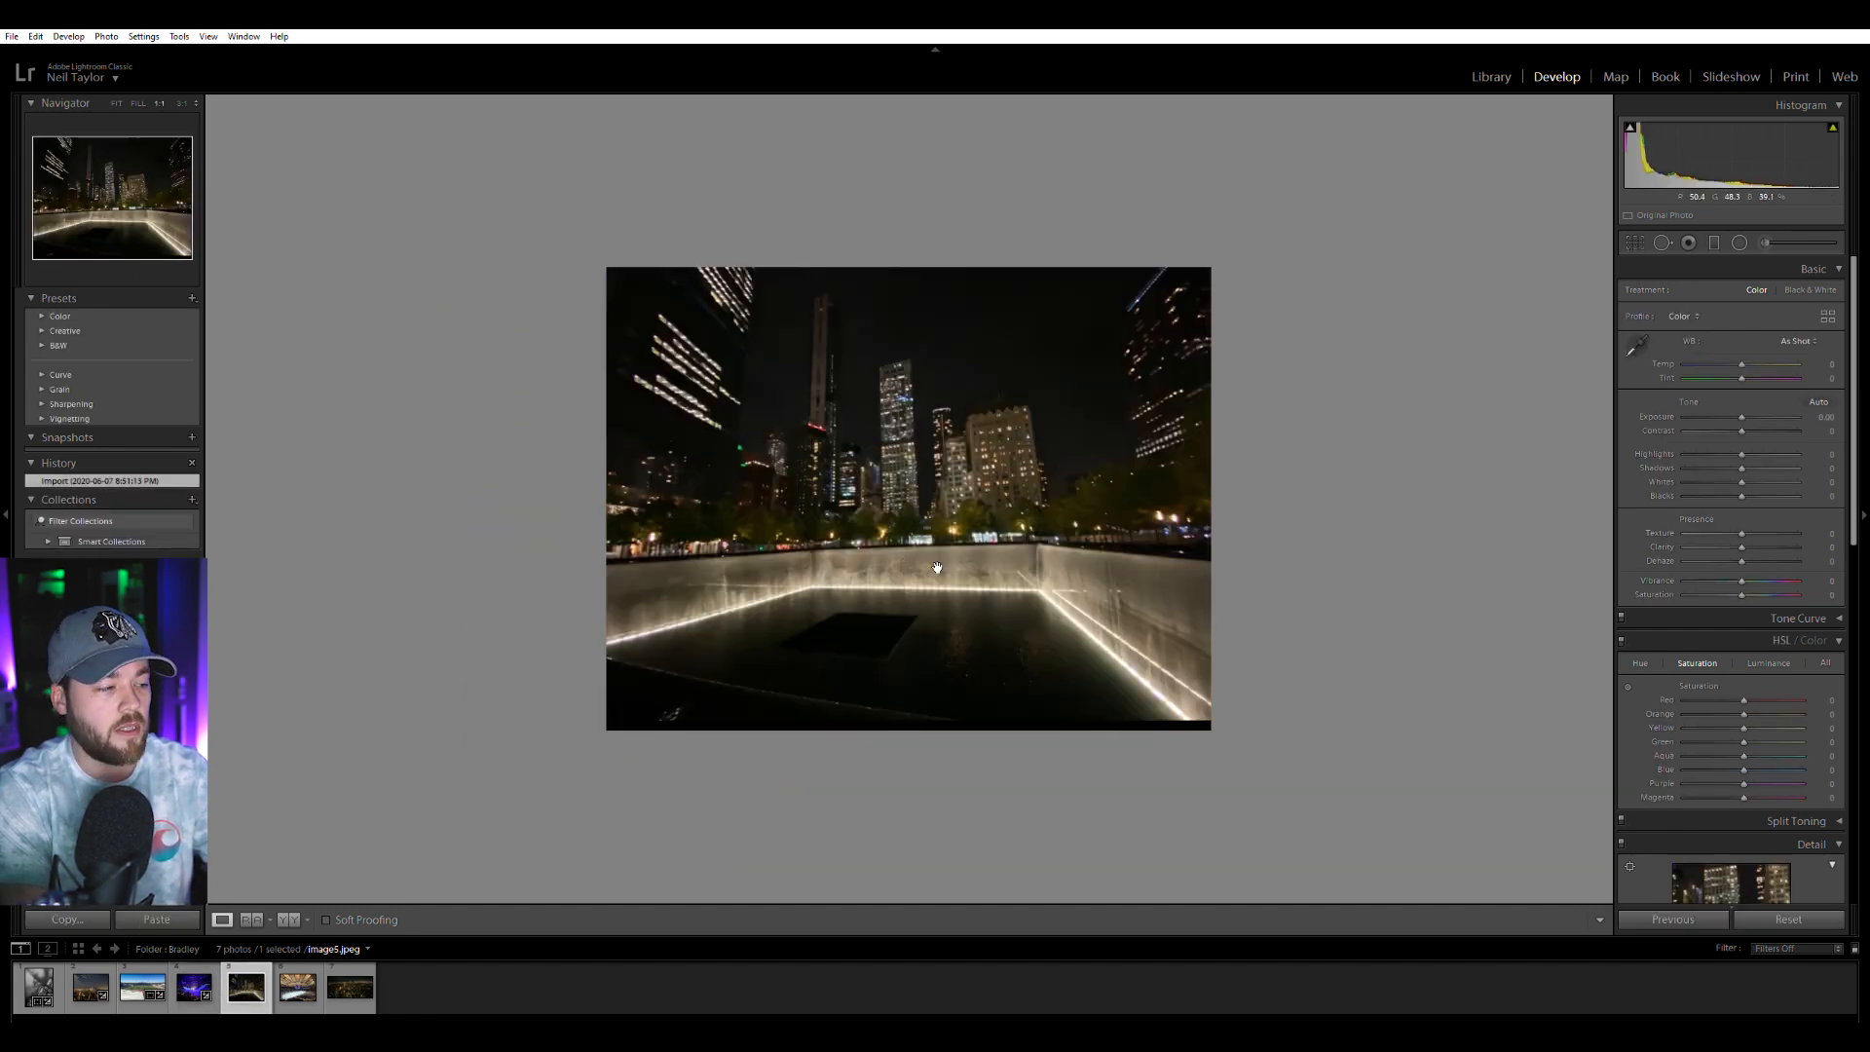
pyautogui.click(298, 987)
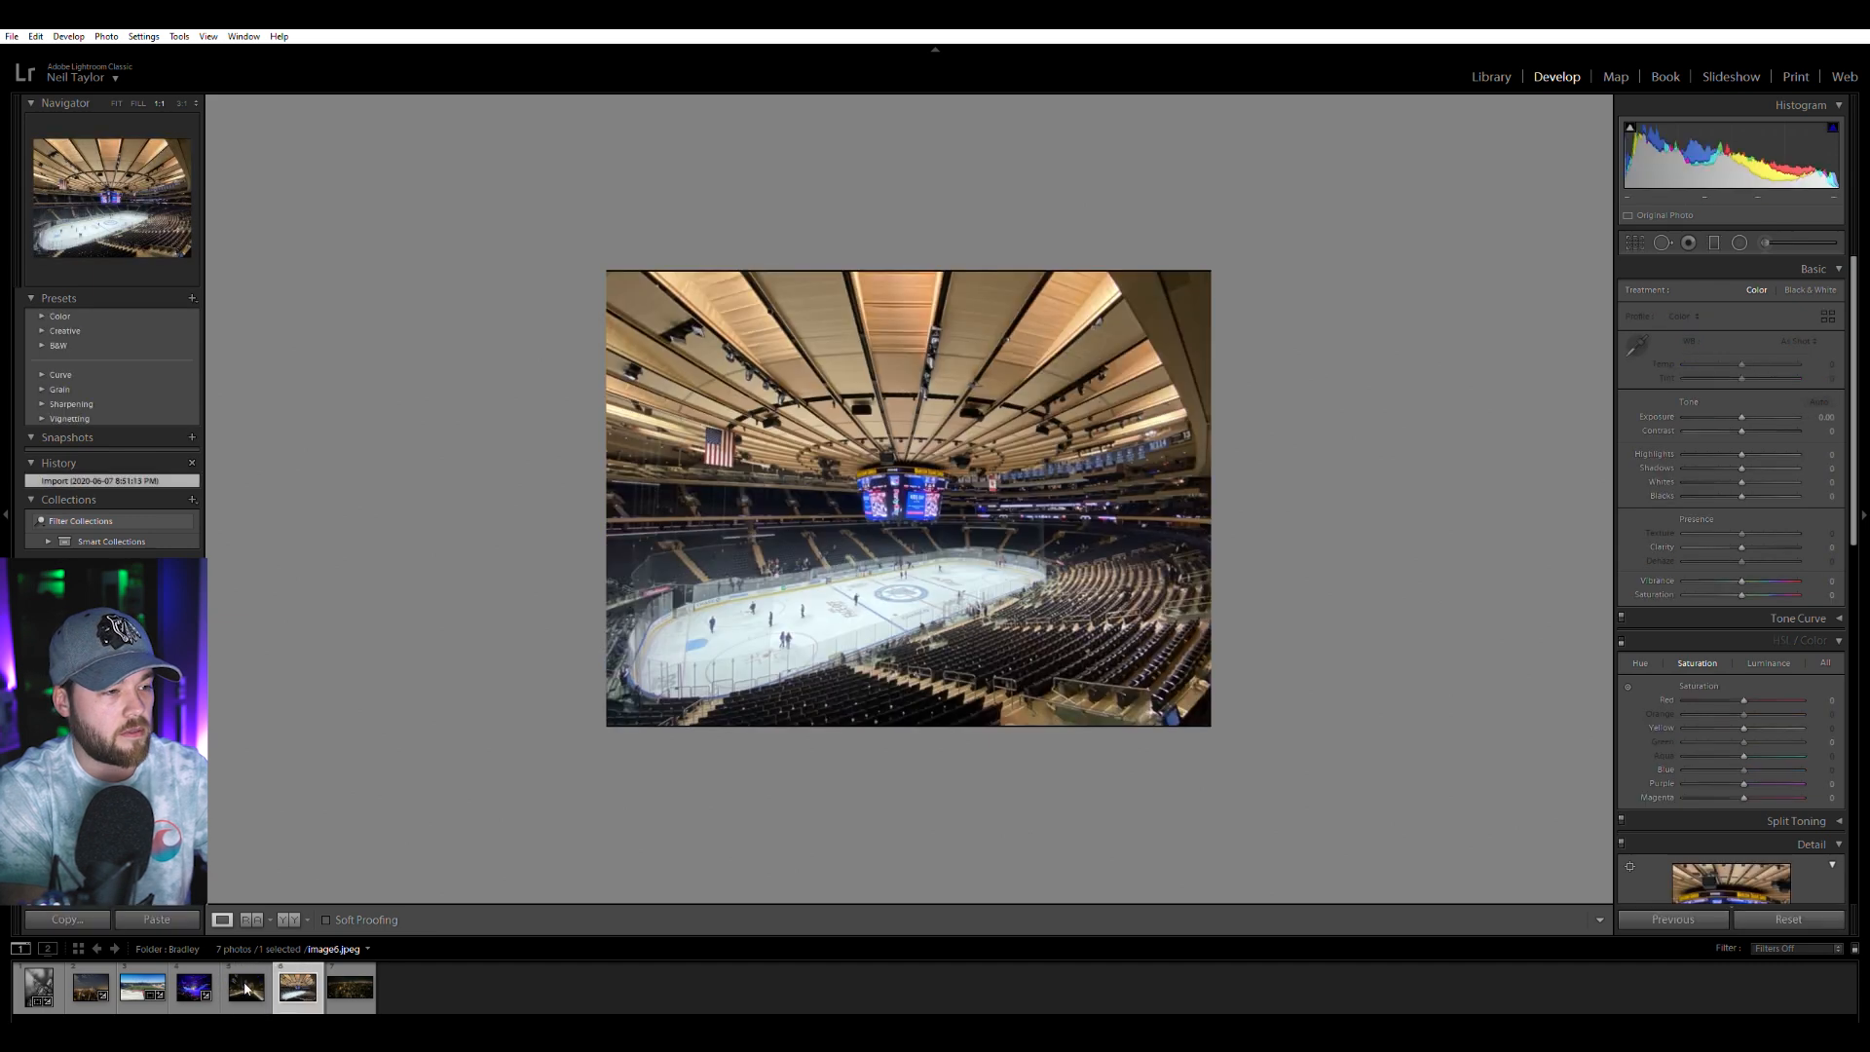
pyautogui.click(245, 989)
pyautogui.click(349, 987)
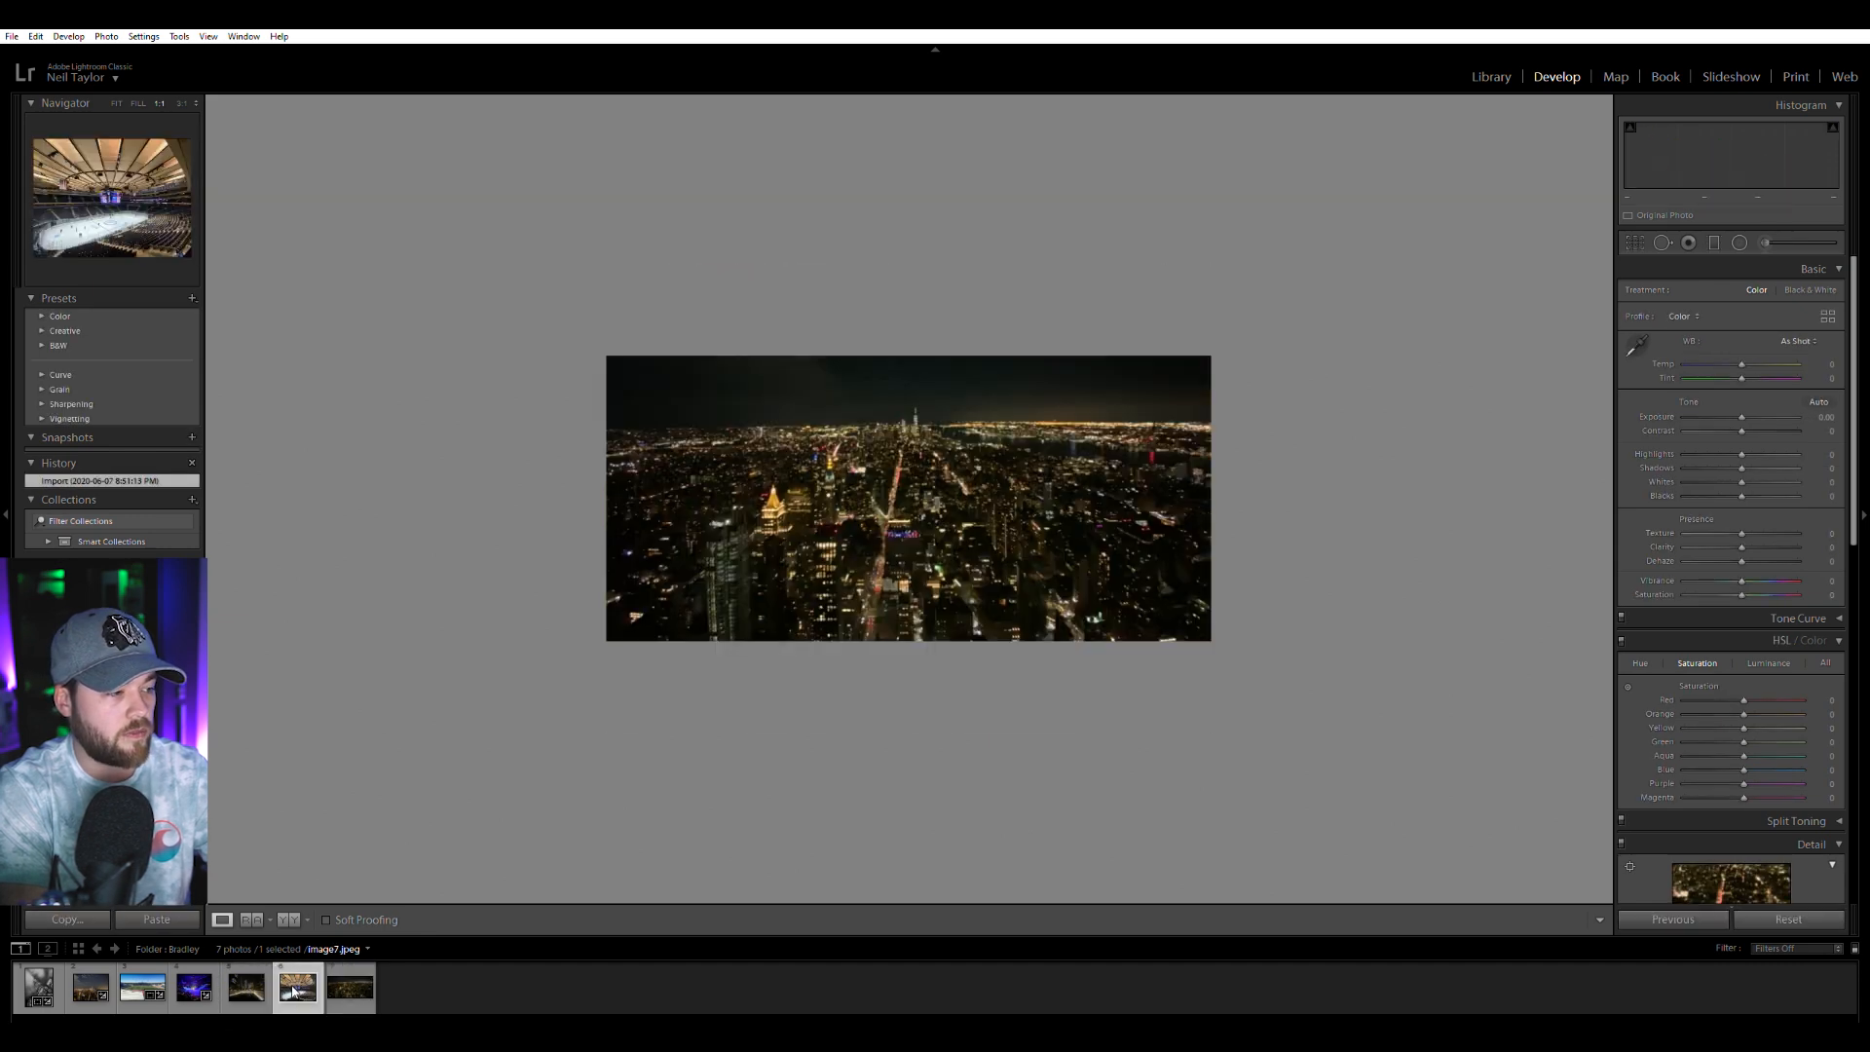
pyautogui.click(294, 989)
pyautogui.click(246, 987)
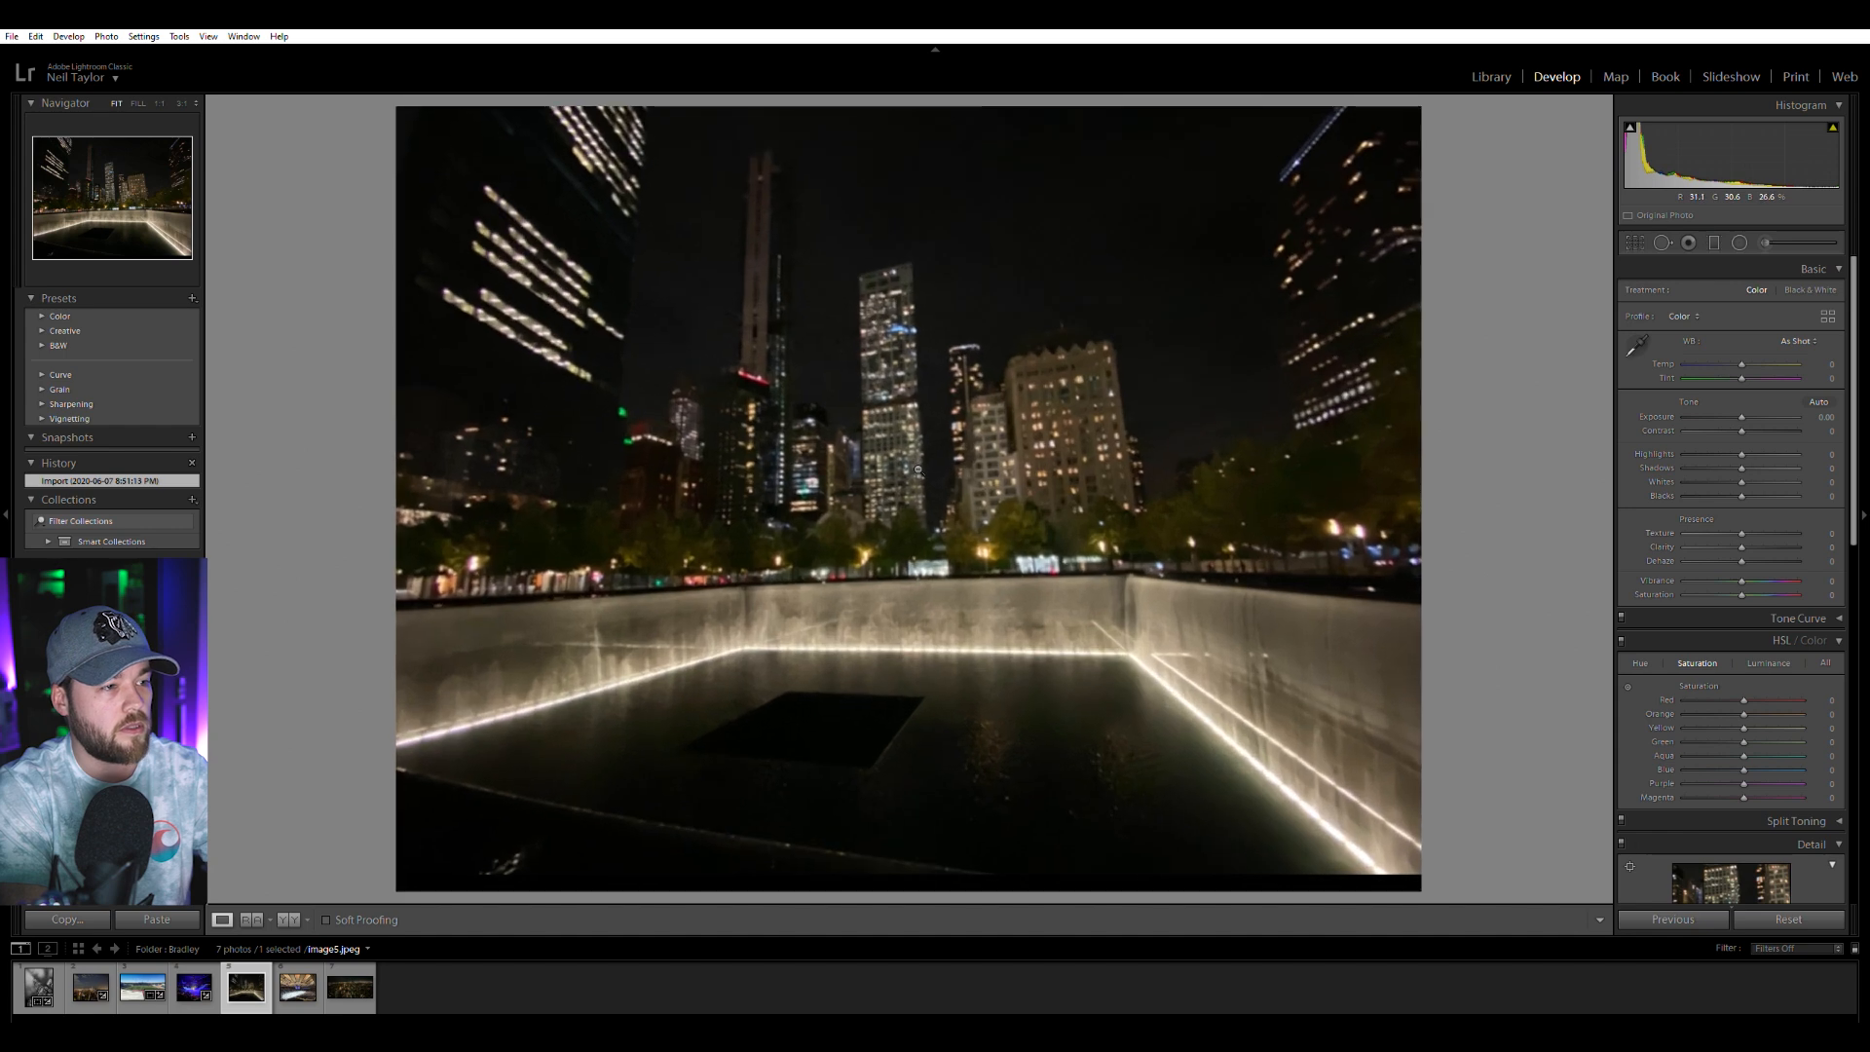
pyautogui.click(923, 476)
pyautogui.click(933, 480)
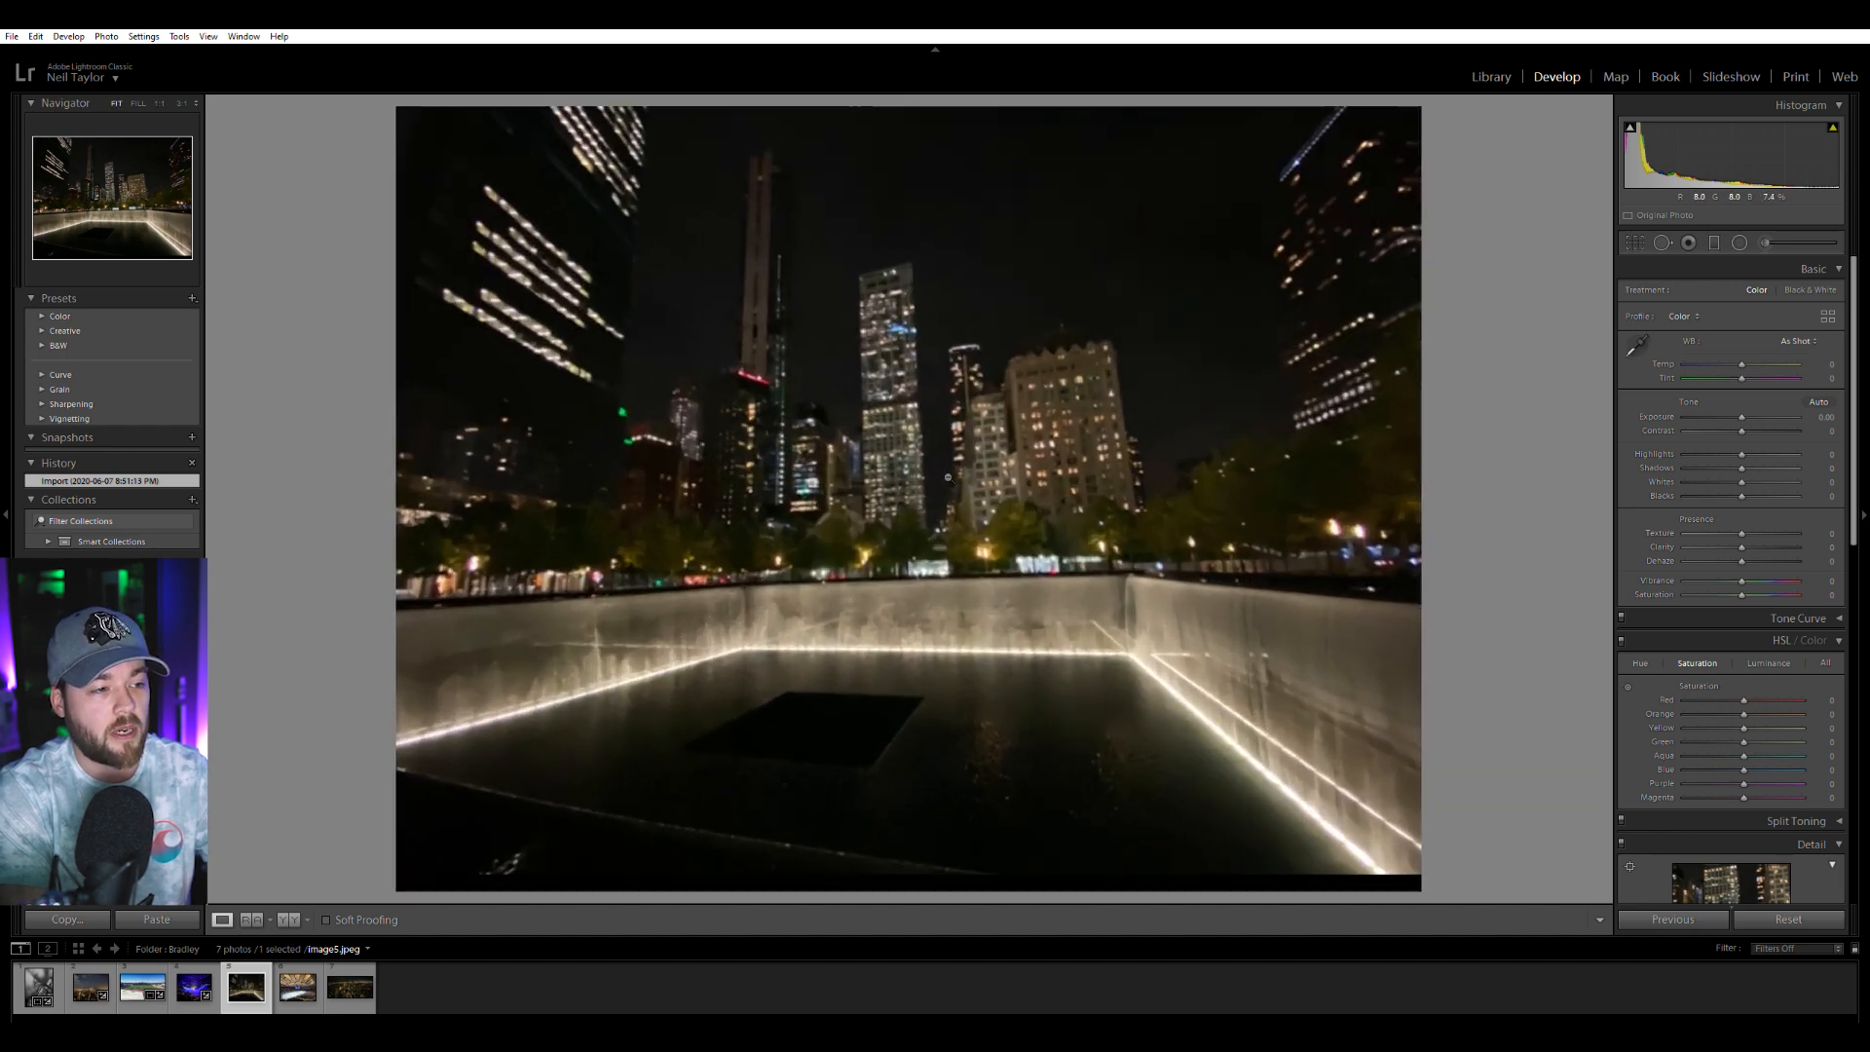
pyautogui.moveTo(1744, 430); pyautogui.dragTo(1752, 418)
pyautogui.moveTo(1755, 572); pyautogui.dragTo(1754, 573)
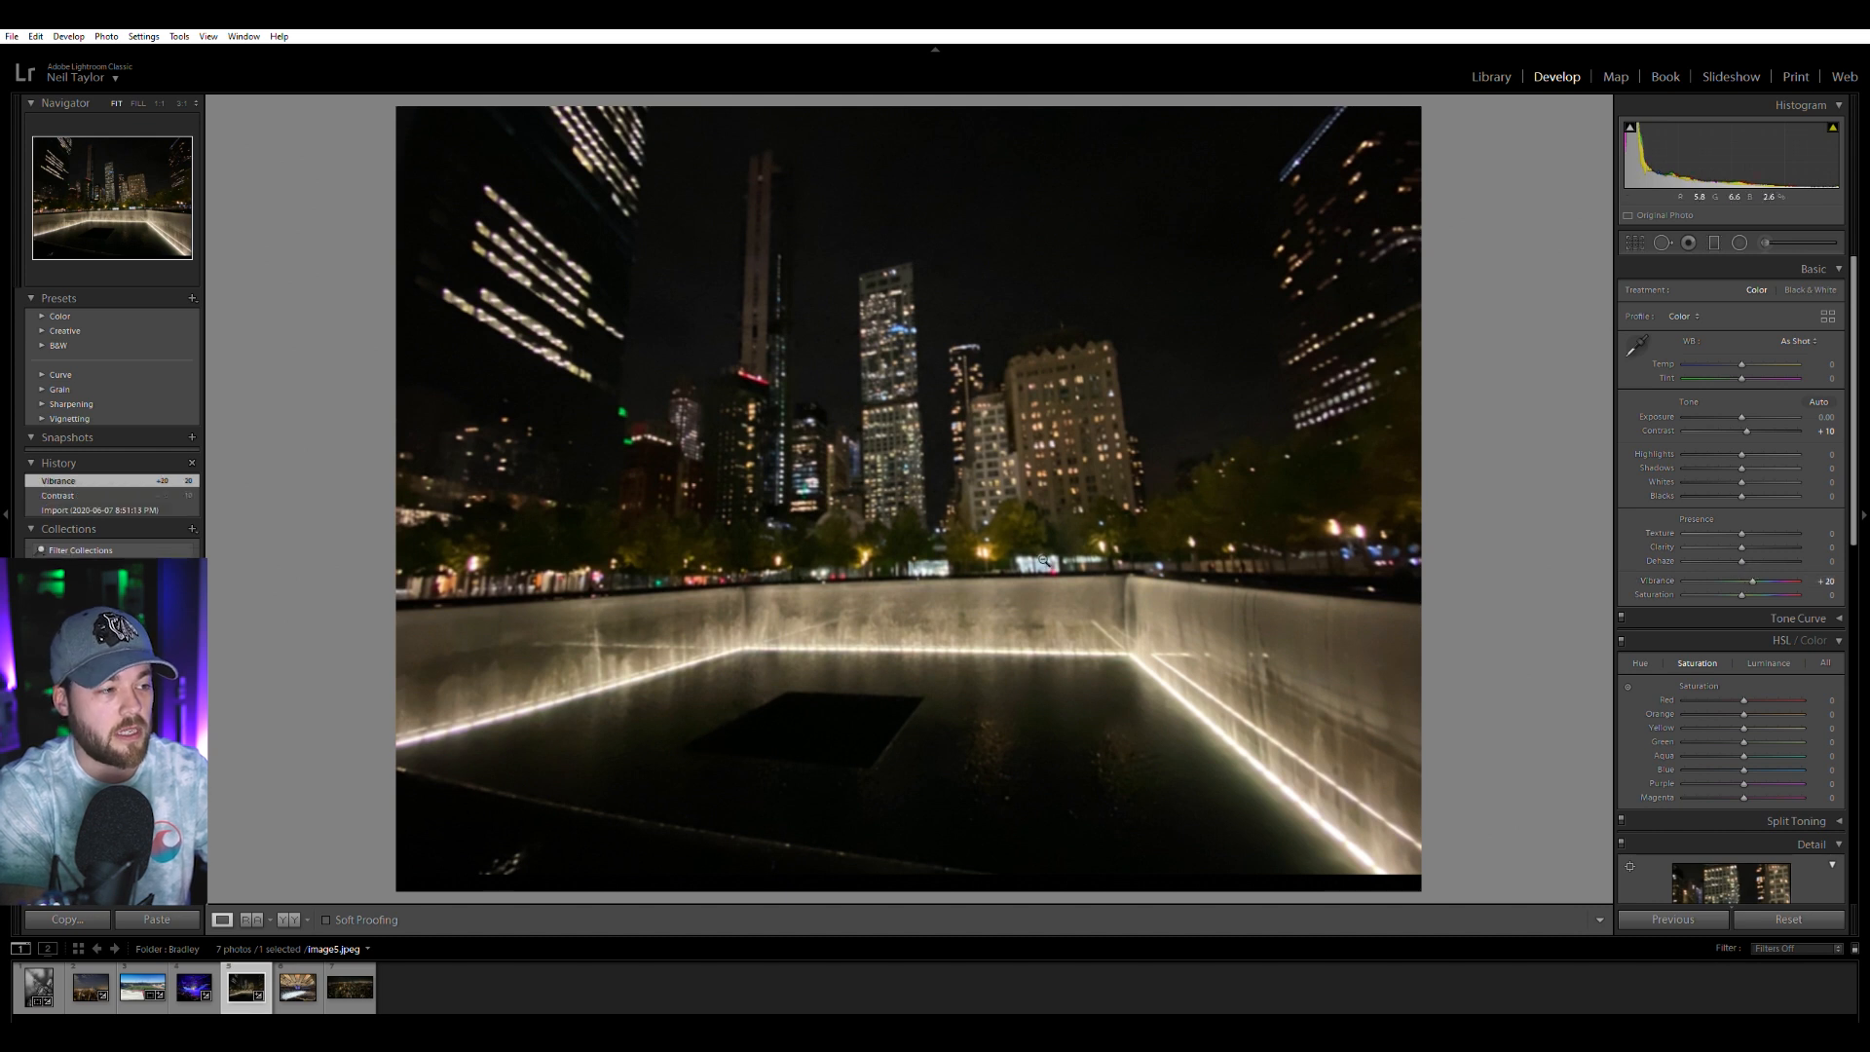
pyautogui.click(701, 337)
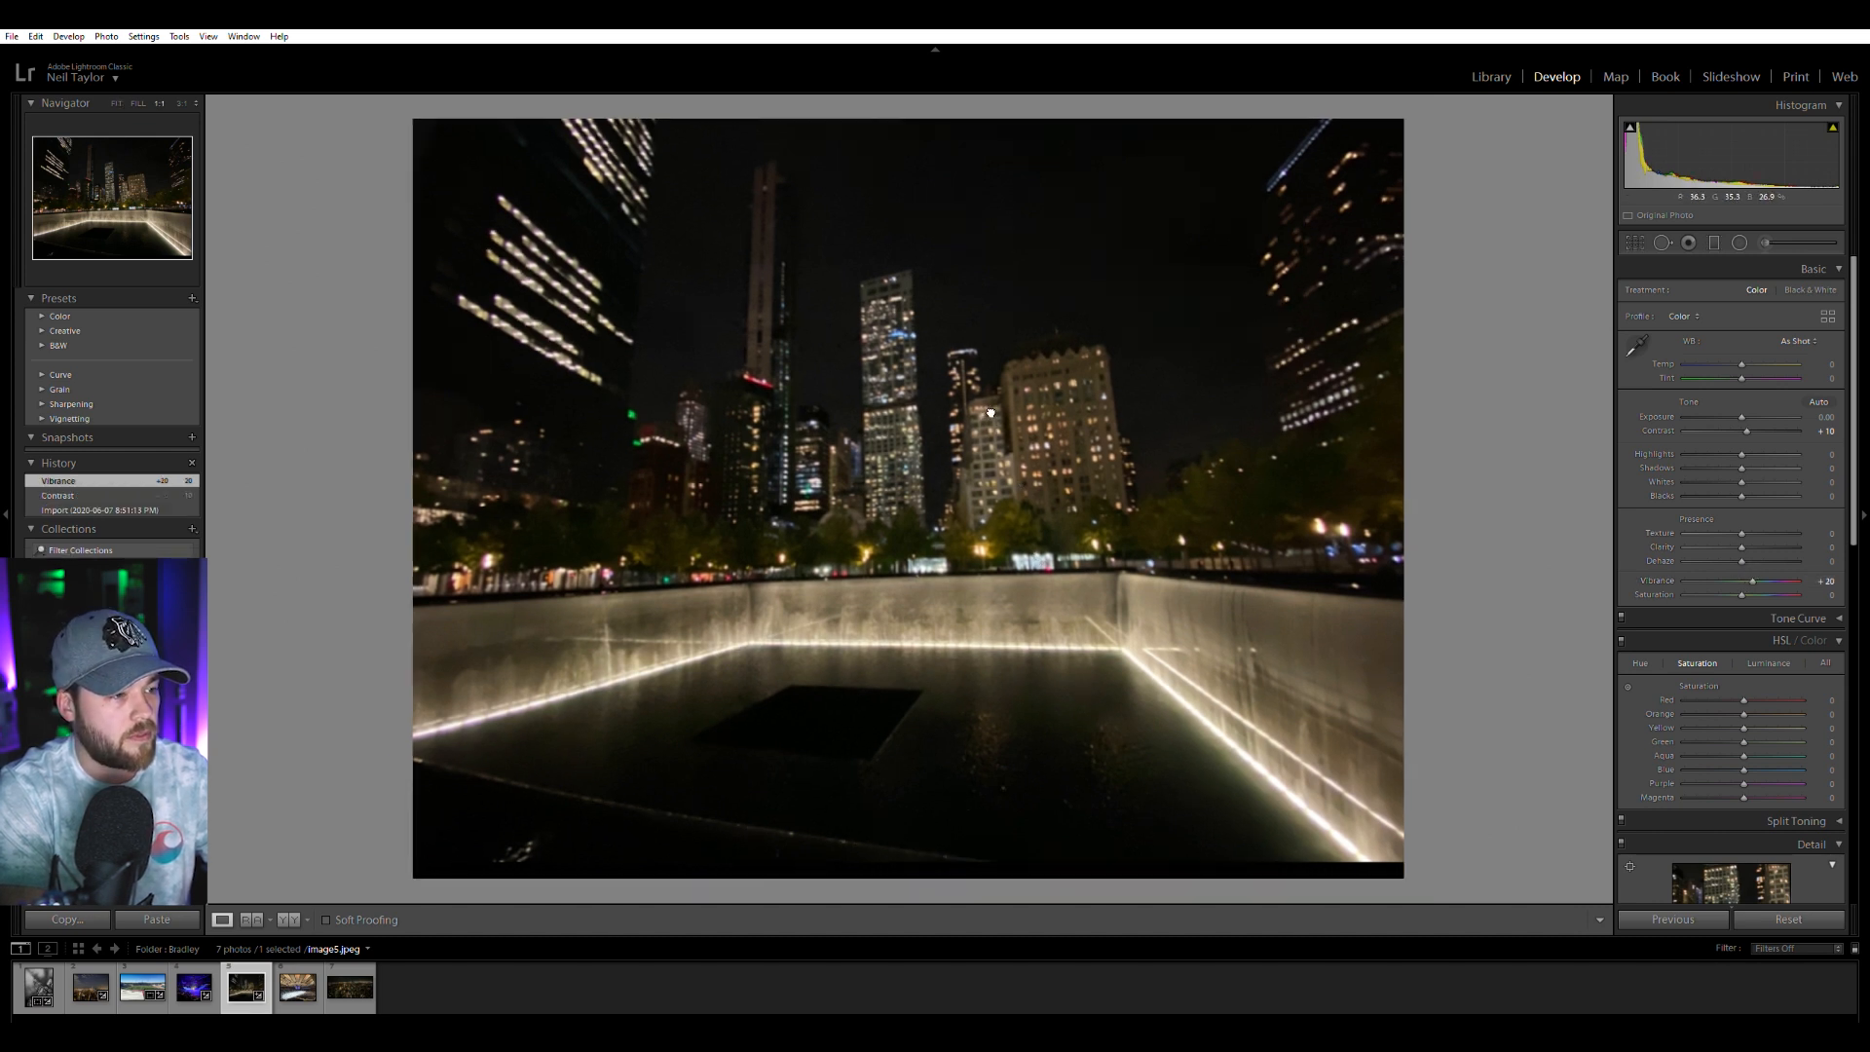
# Open the hockey arena photo with the wooden ceiling and crop in its right, bottom and top edges.
pyautogui.click(293, 989)
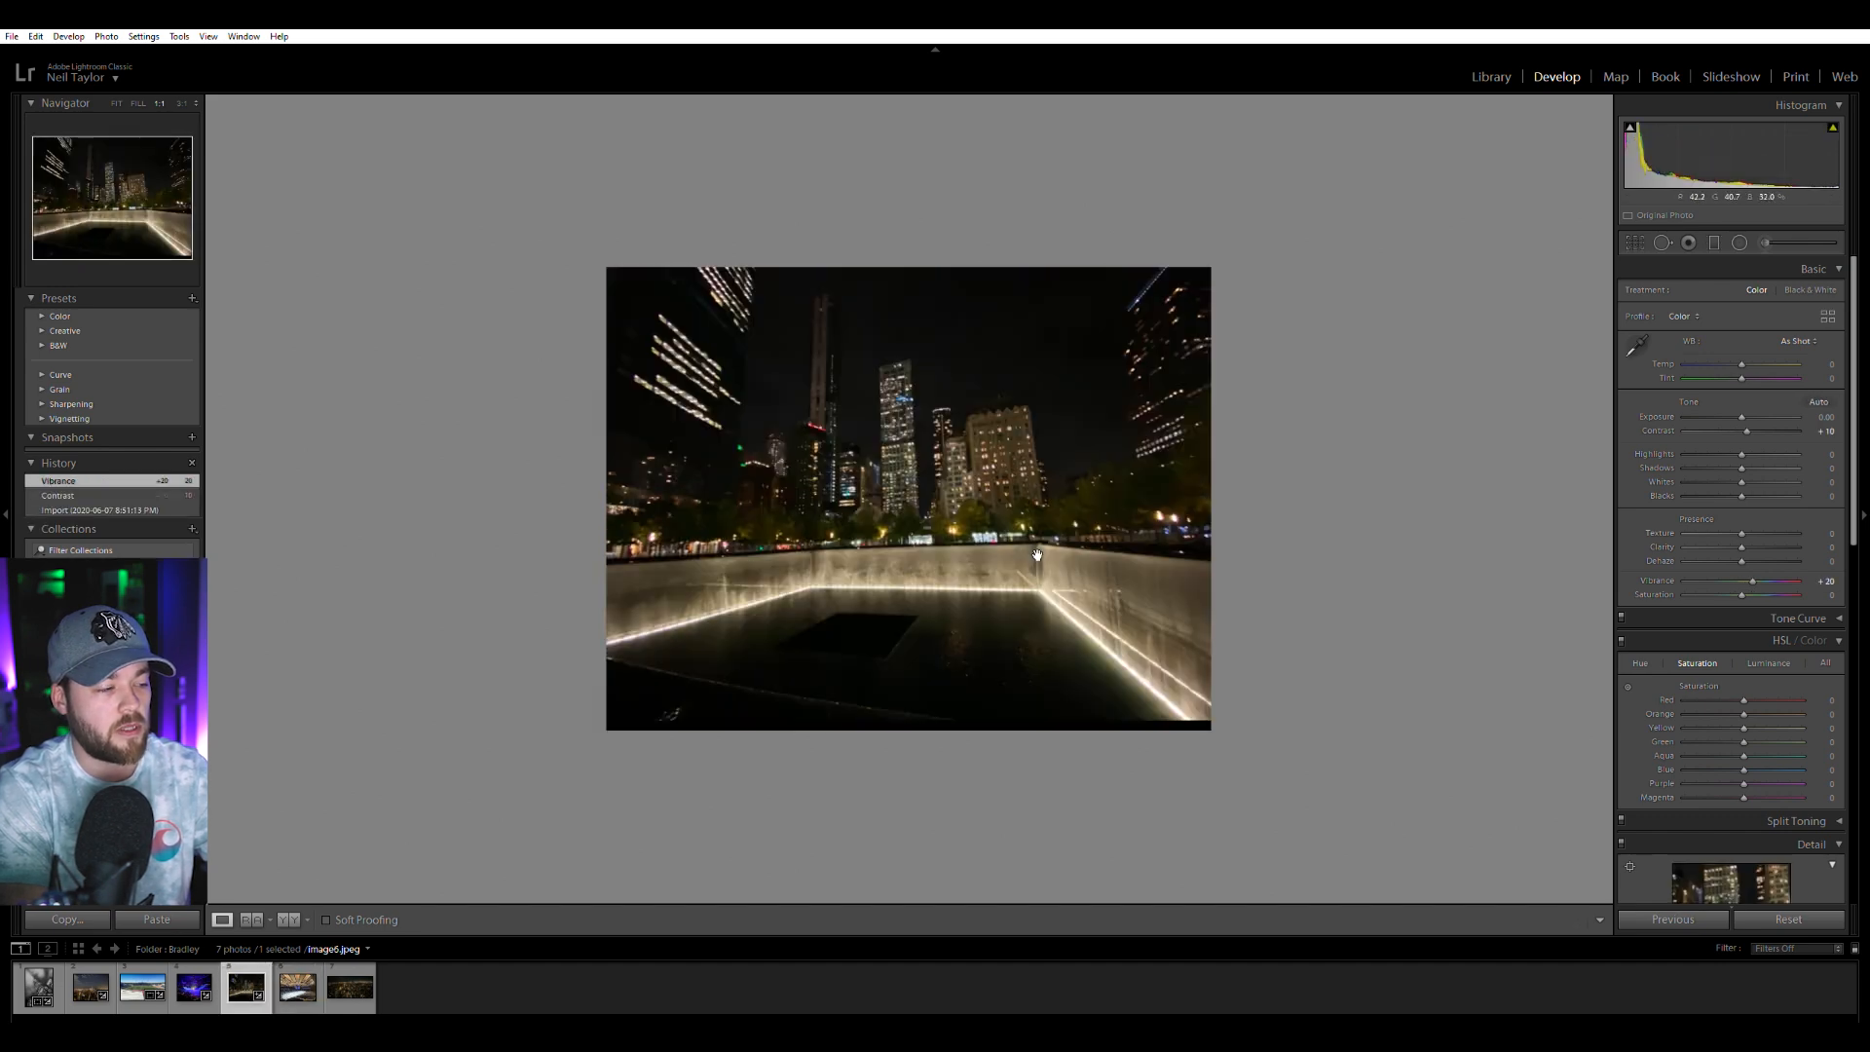
pyautogui.click(244, 982)
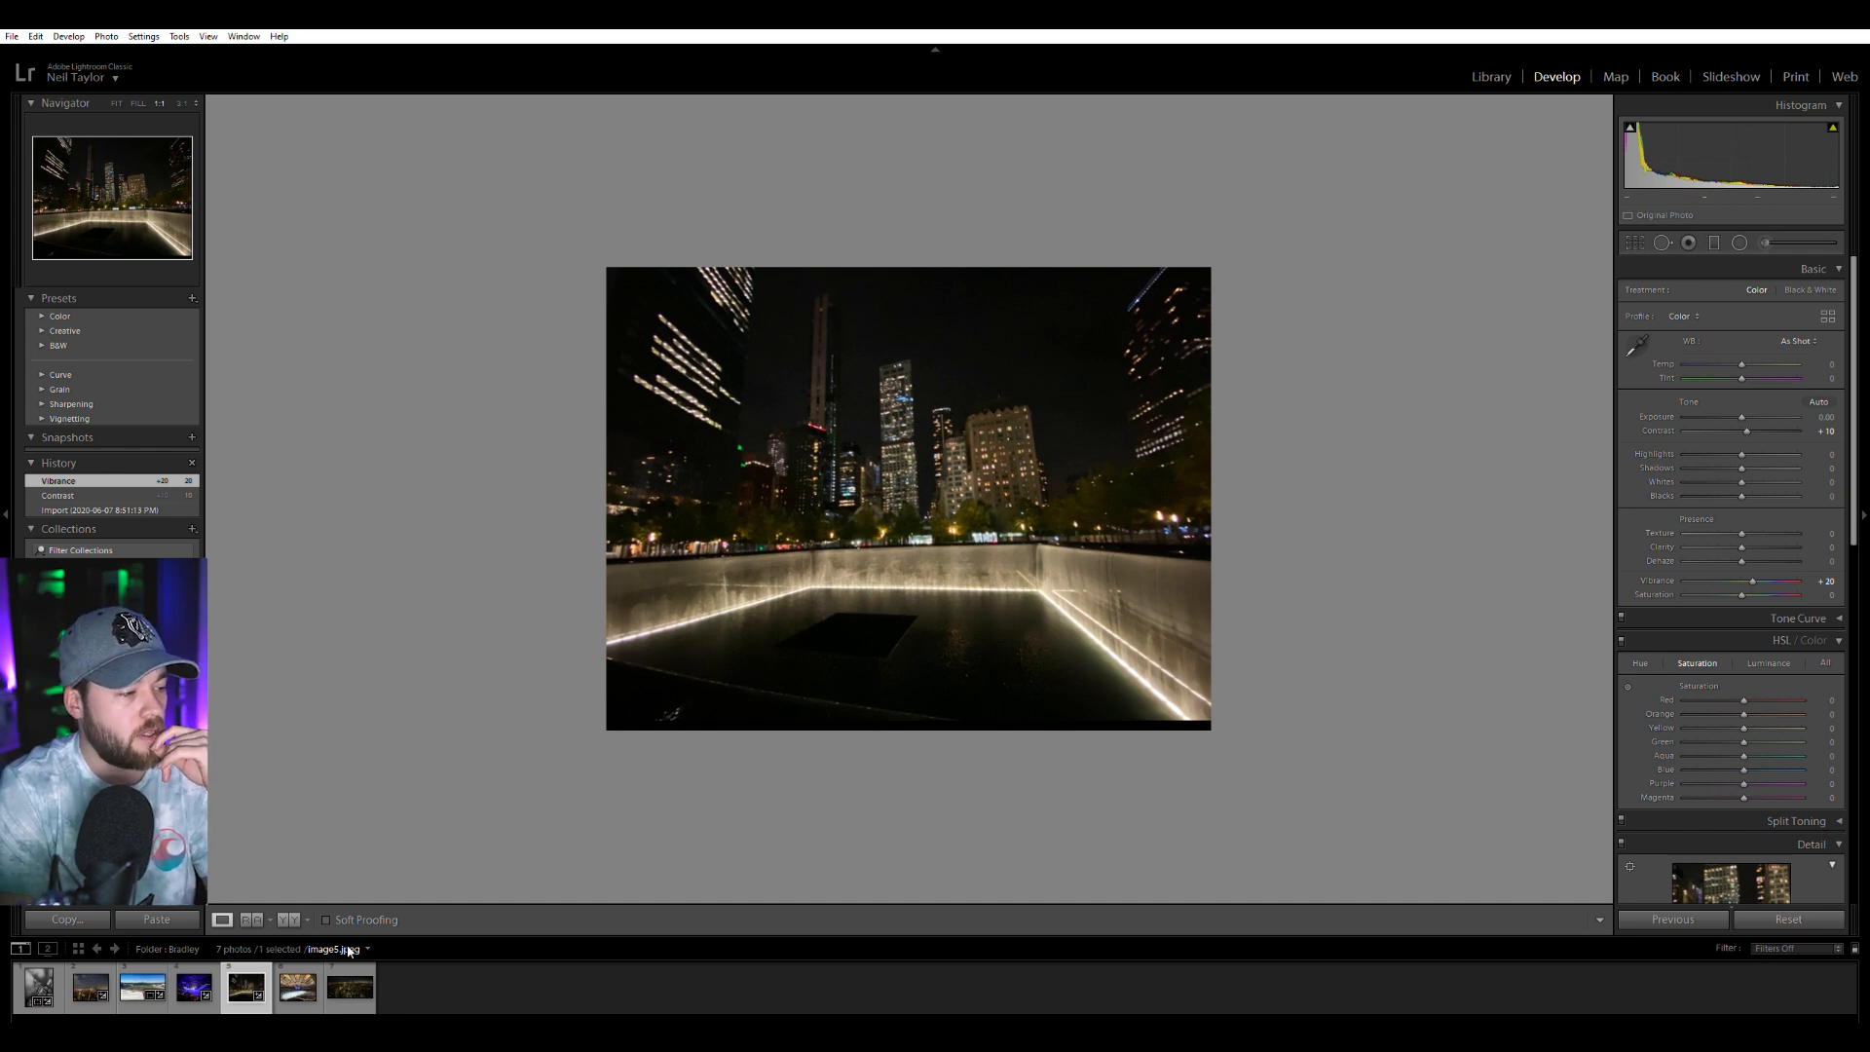
pyautogui.click(288, 986)
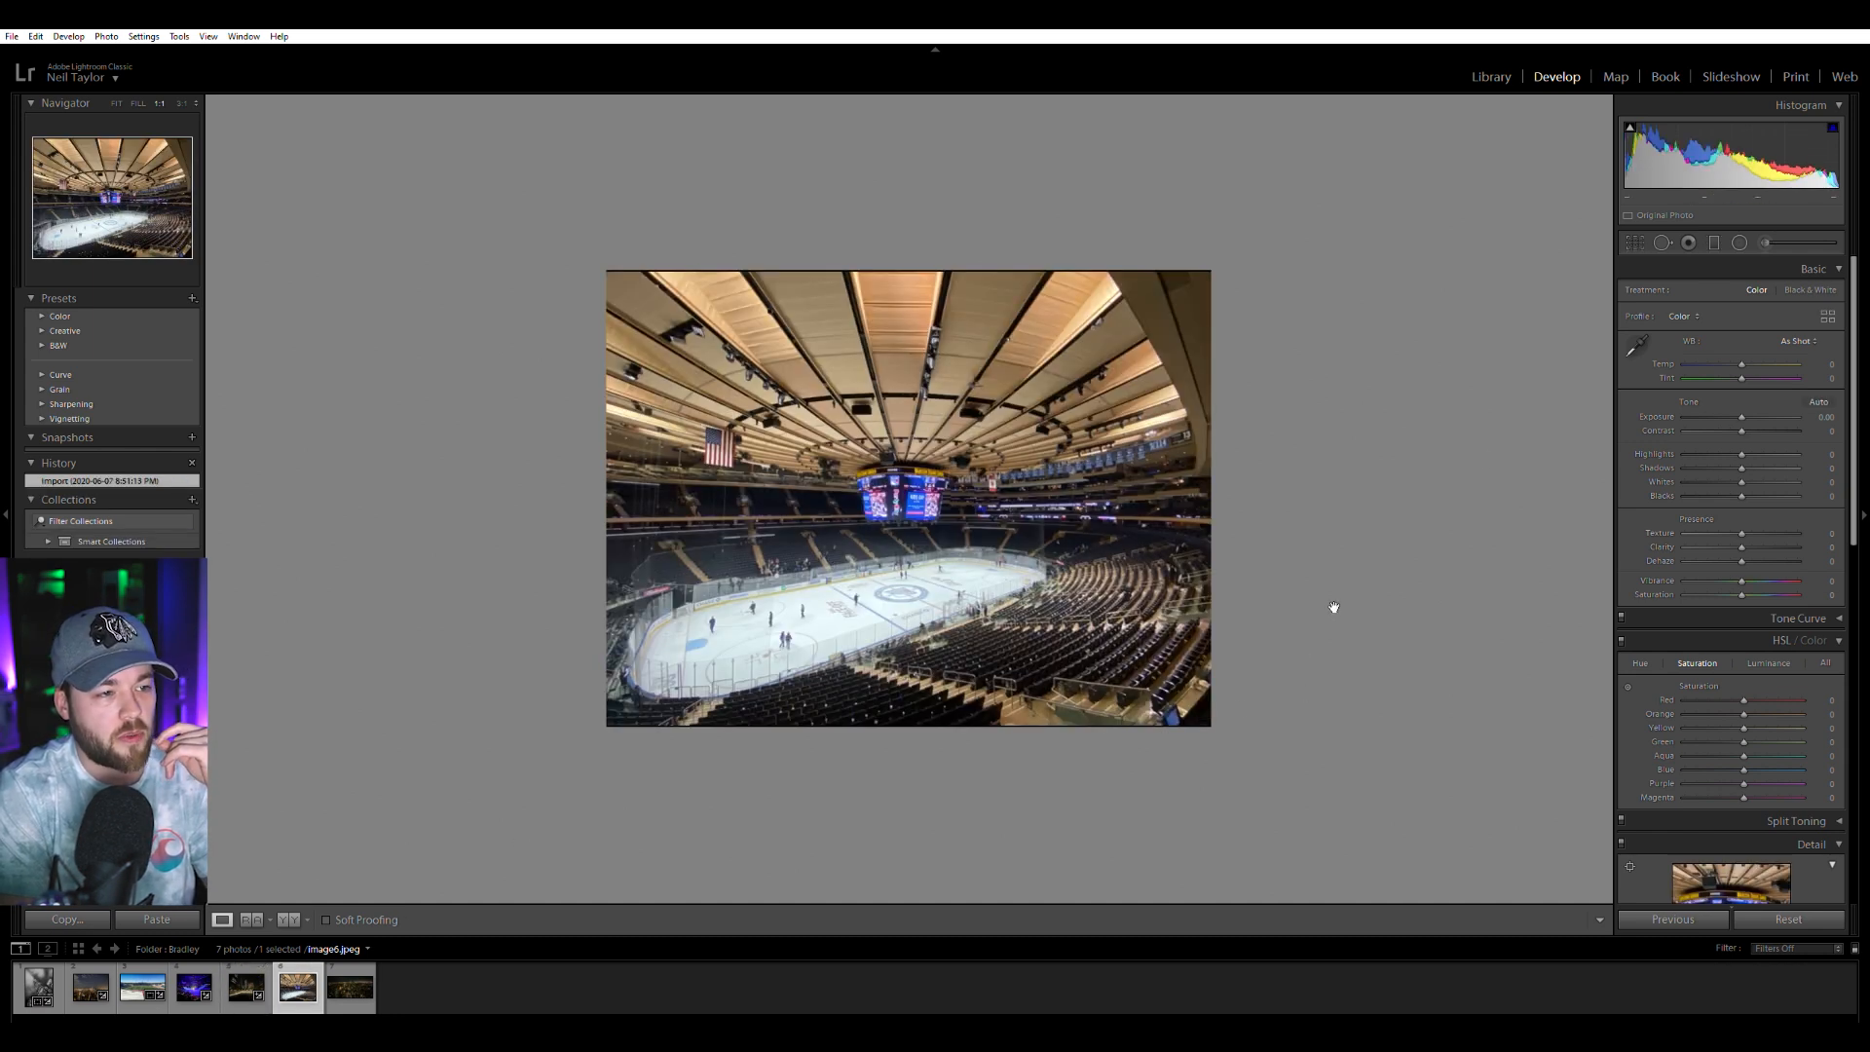
pyautogui.press('r')
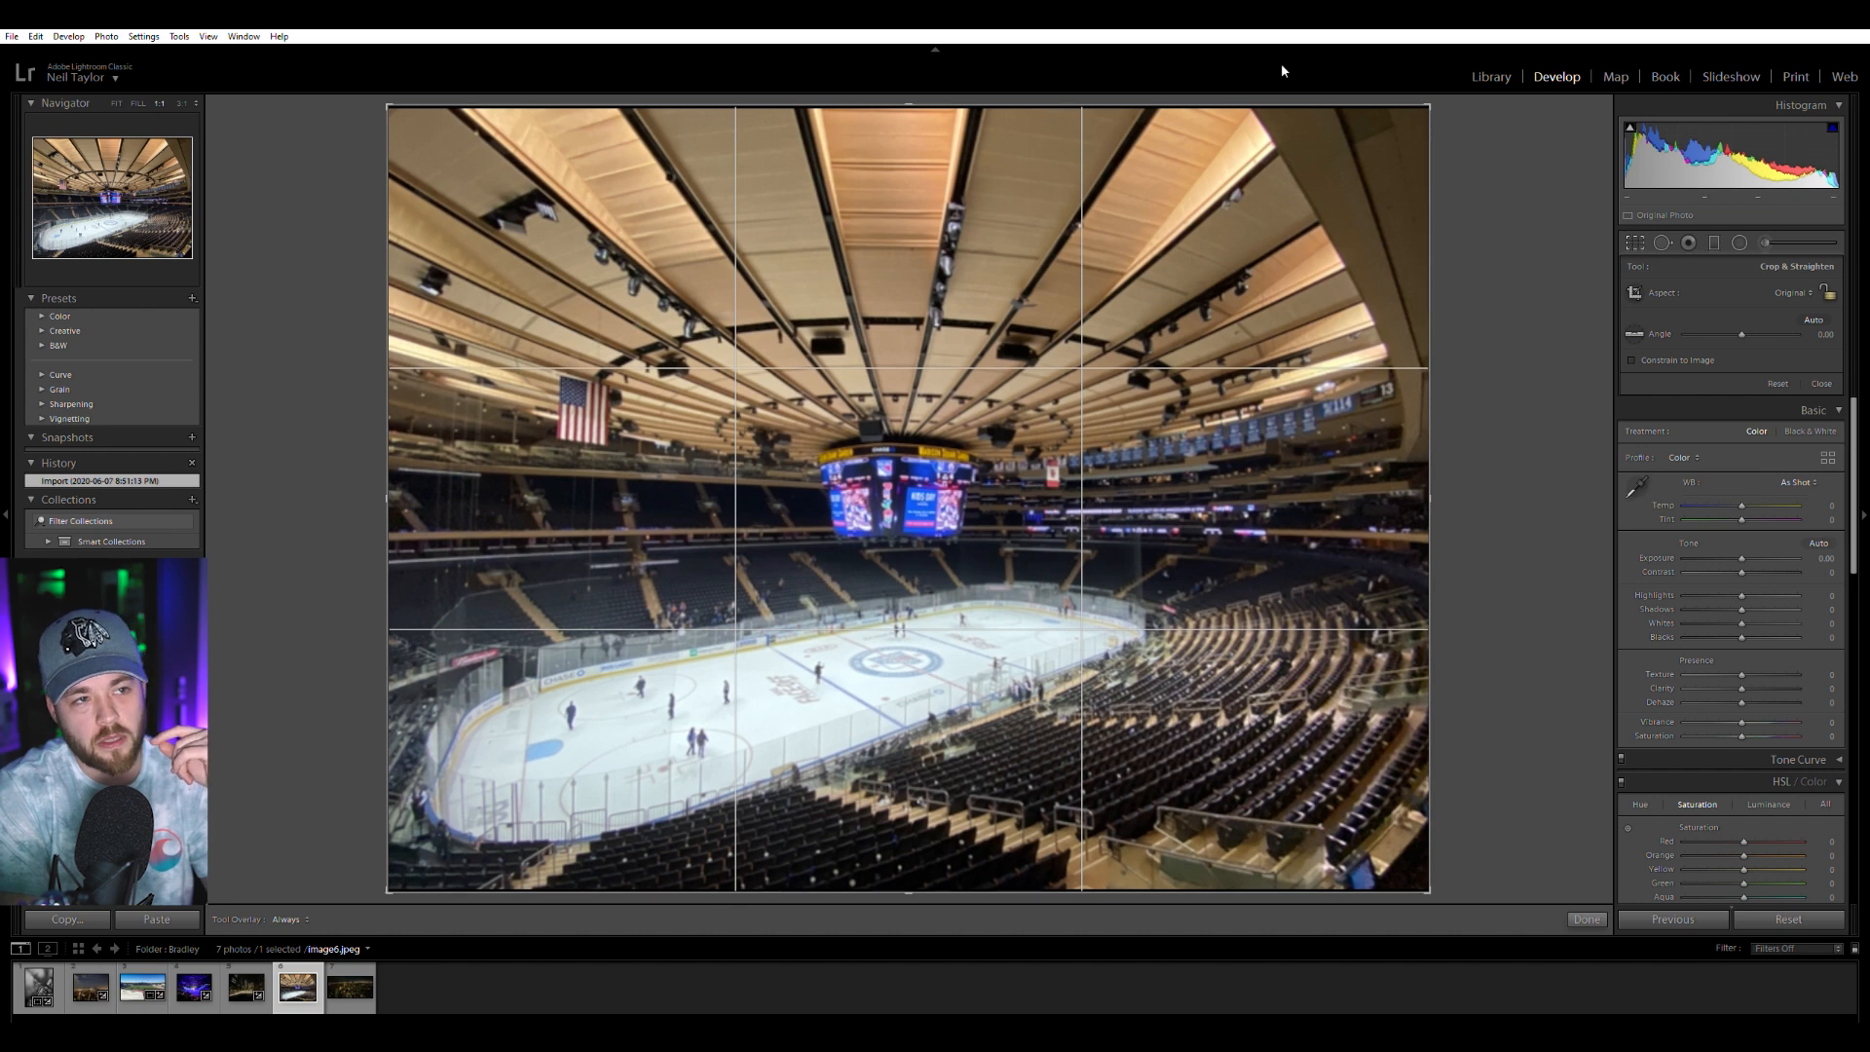
pyautogui.moveTo(1435, 490); pyautogui.dragTo(1340, 492)
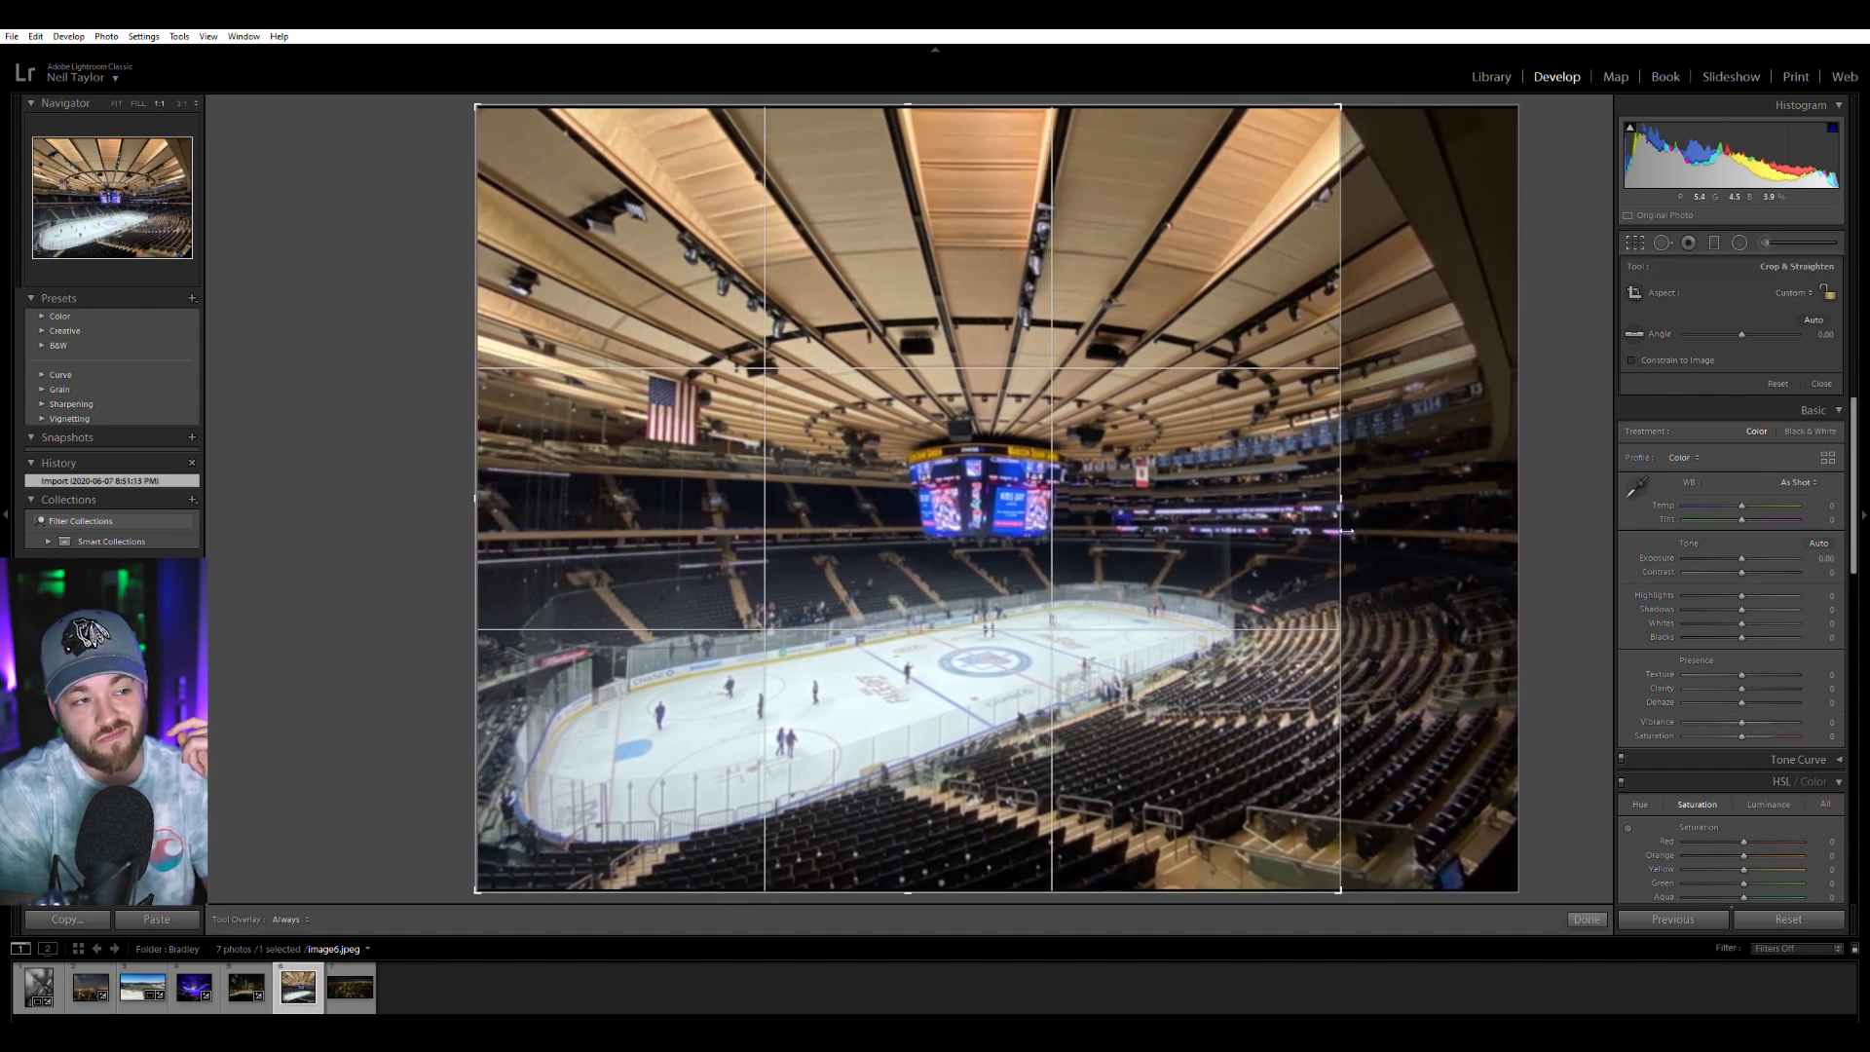
pyautogui.moveTo(920, 891); pyautogui.dragTo(930, 875)
pyautogui.moveTo(928, 124); pyautogui.dragTo(937, 177)
pyautogui.press('Return')
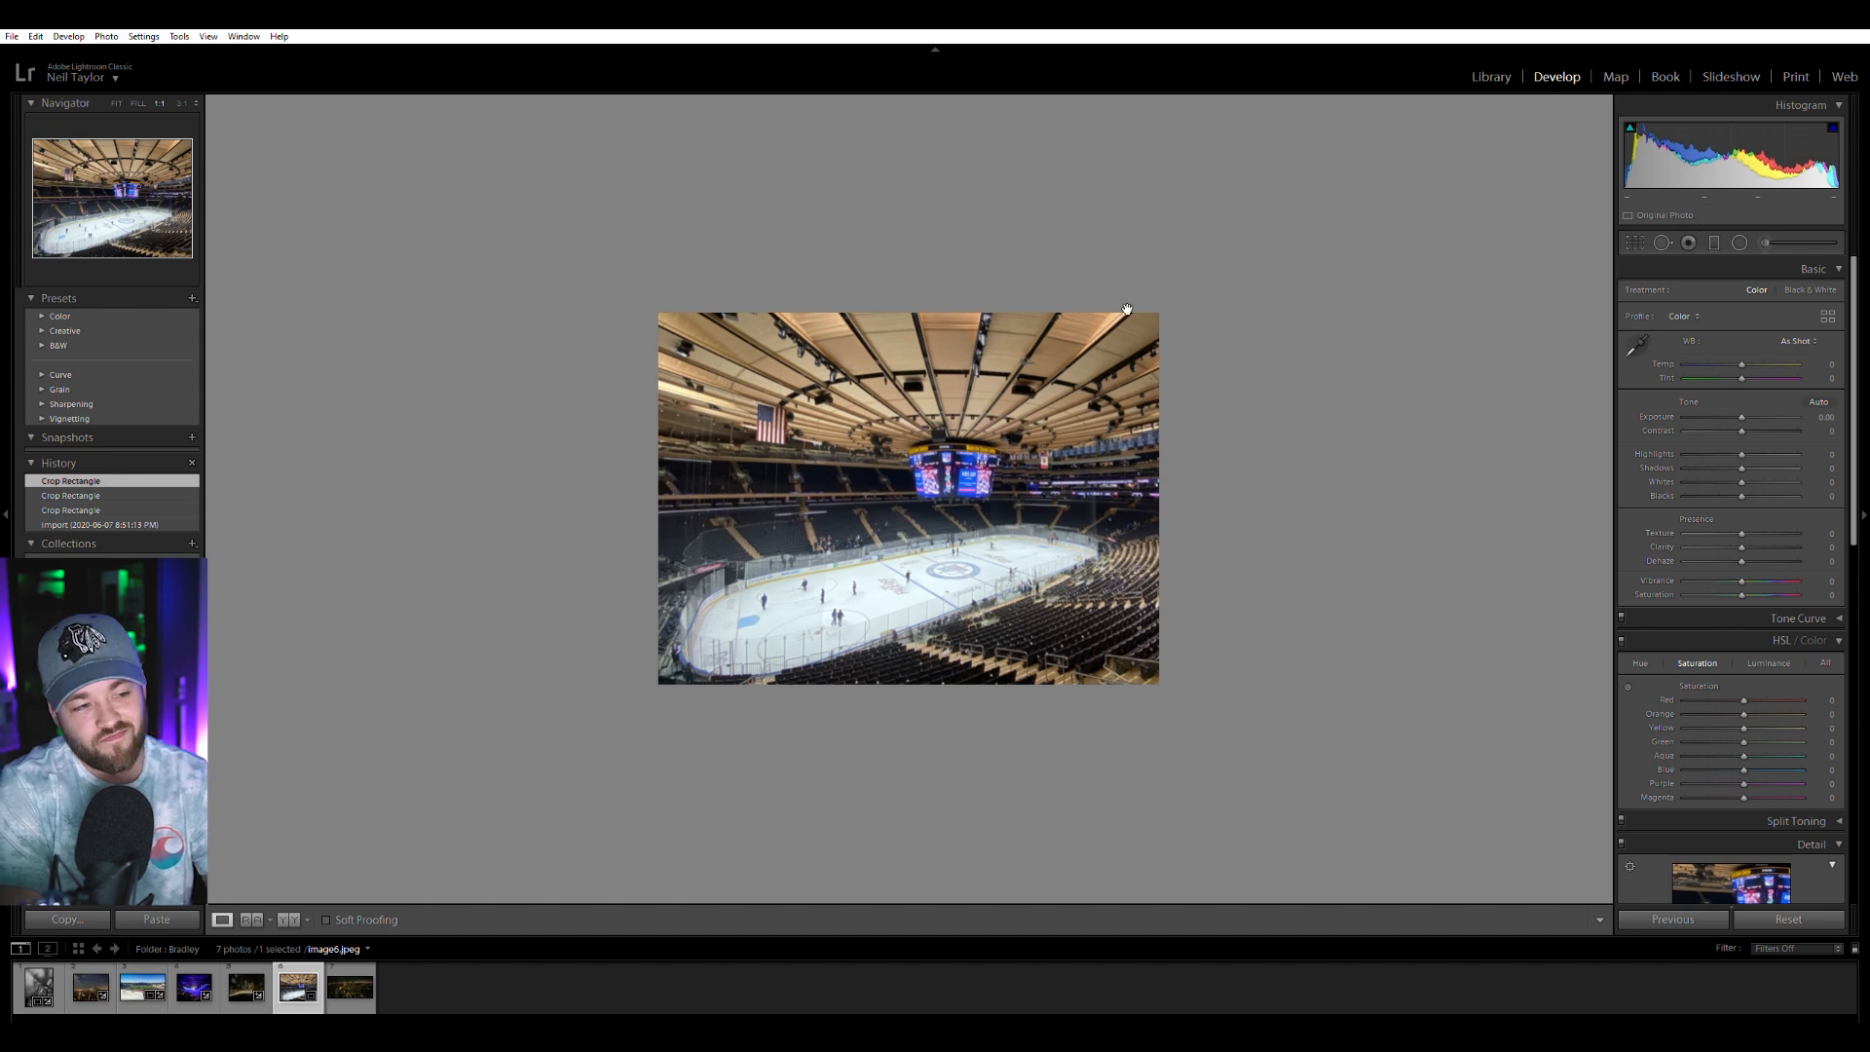
# Open the last photo, the wide city view at night, and set its exposure to +0.36.
pyautogui.click(350, 987)
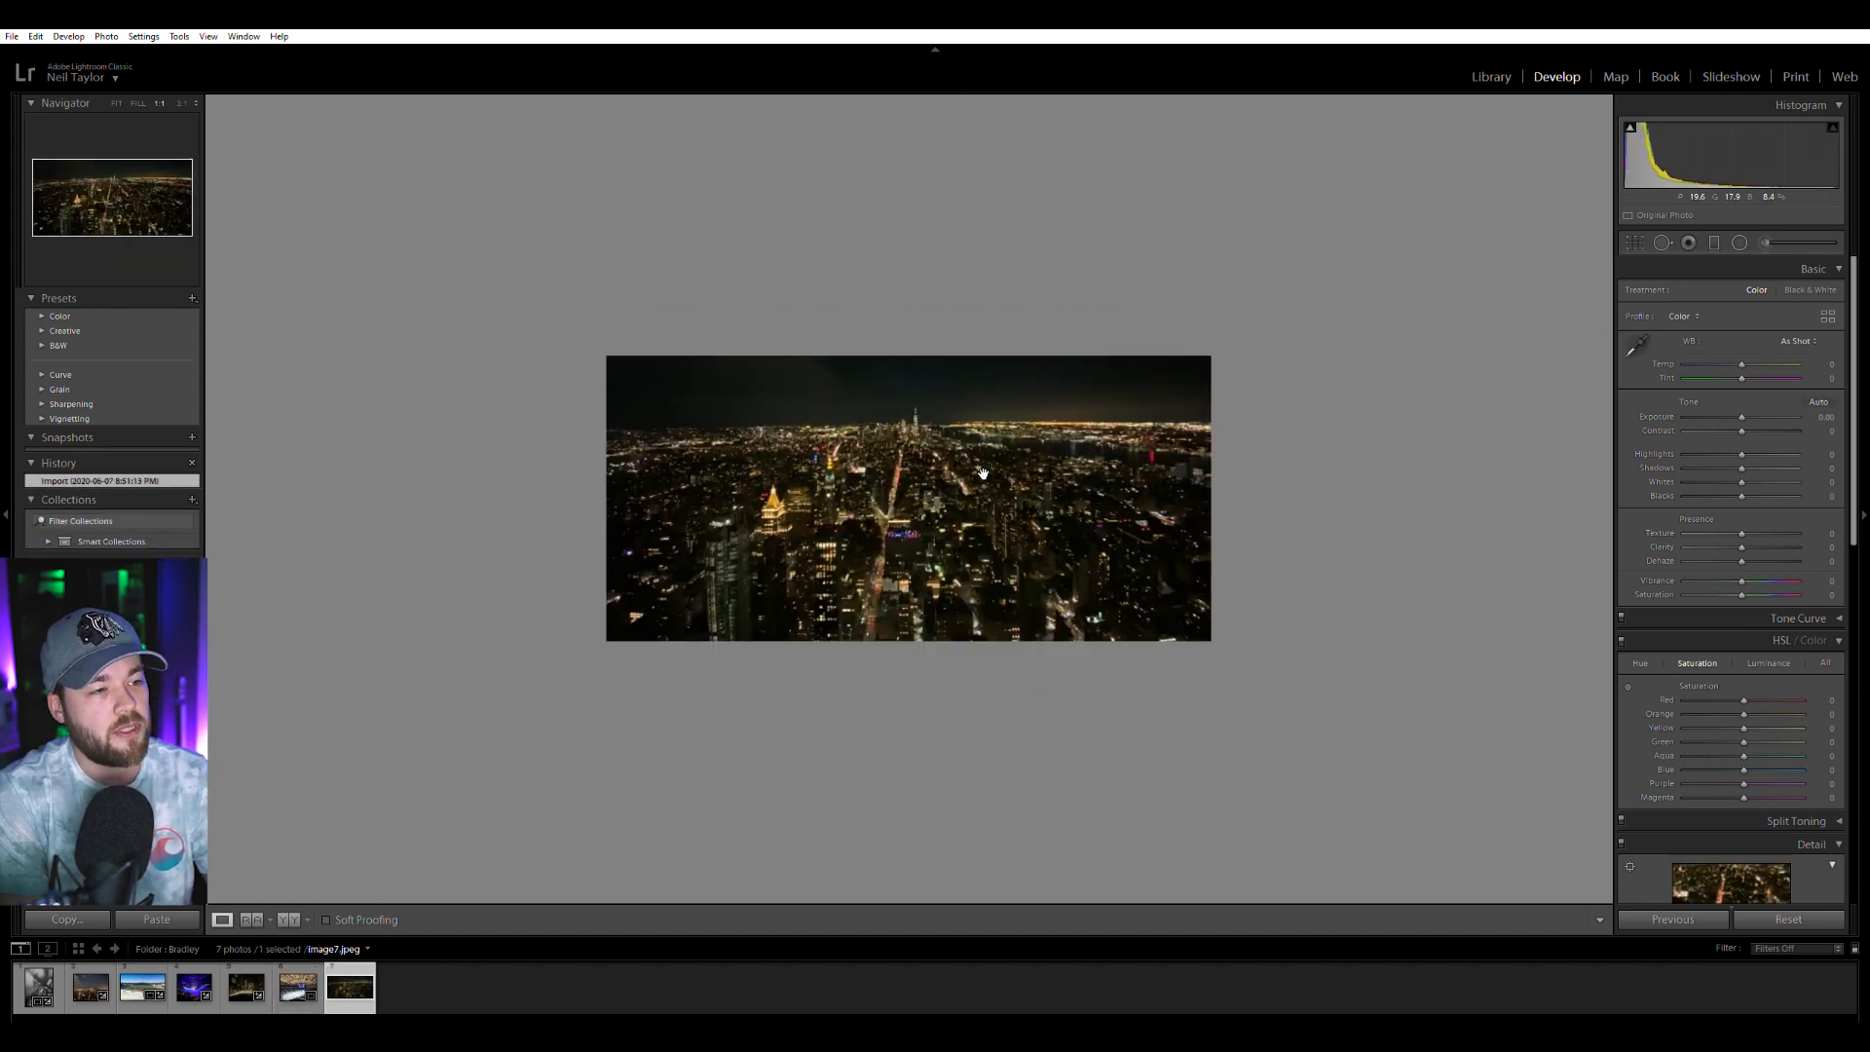
pyautogui.moveTo(1740, 414); pyautogui.dragTo(1750, 410)
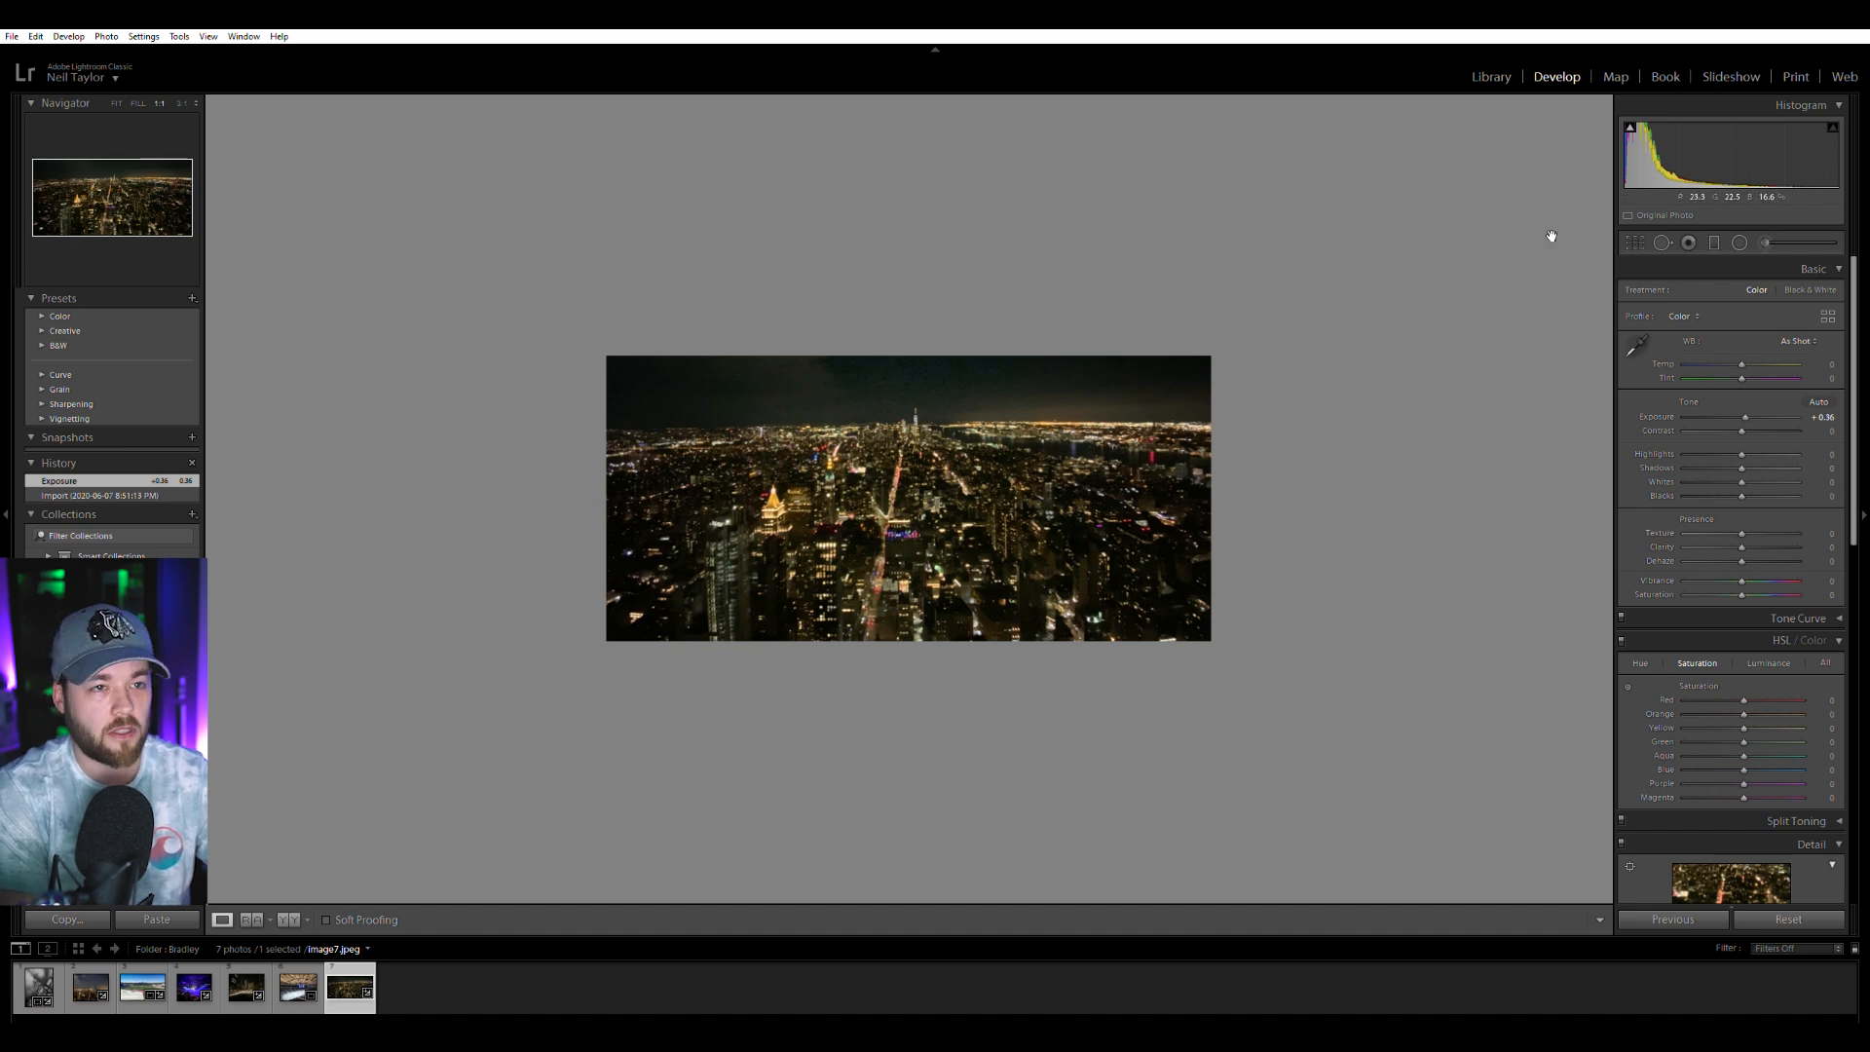
# Switch to the next submitter's folder in the library and open its black-and-white log cabin photo for developing.
pyautogui.click(1491, 75)
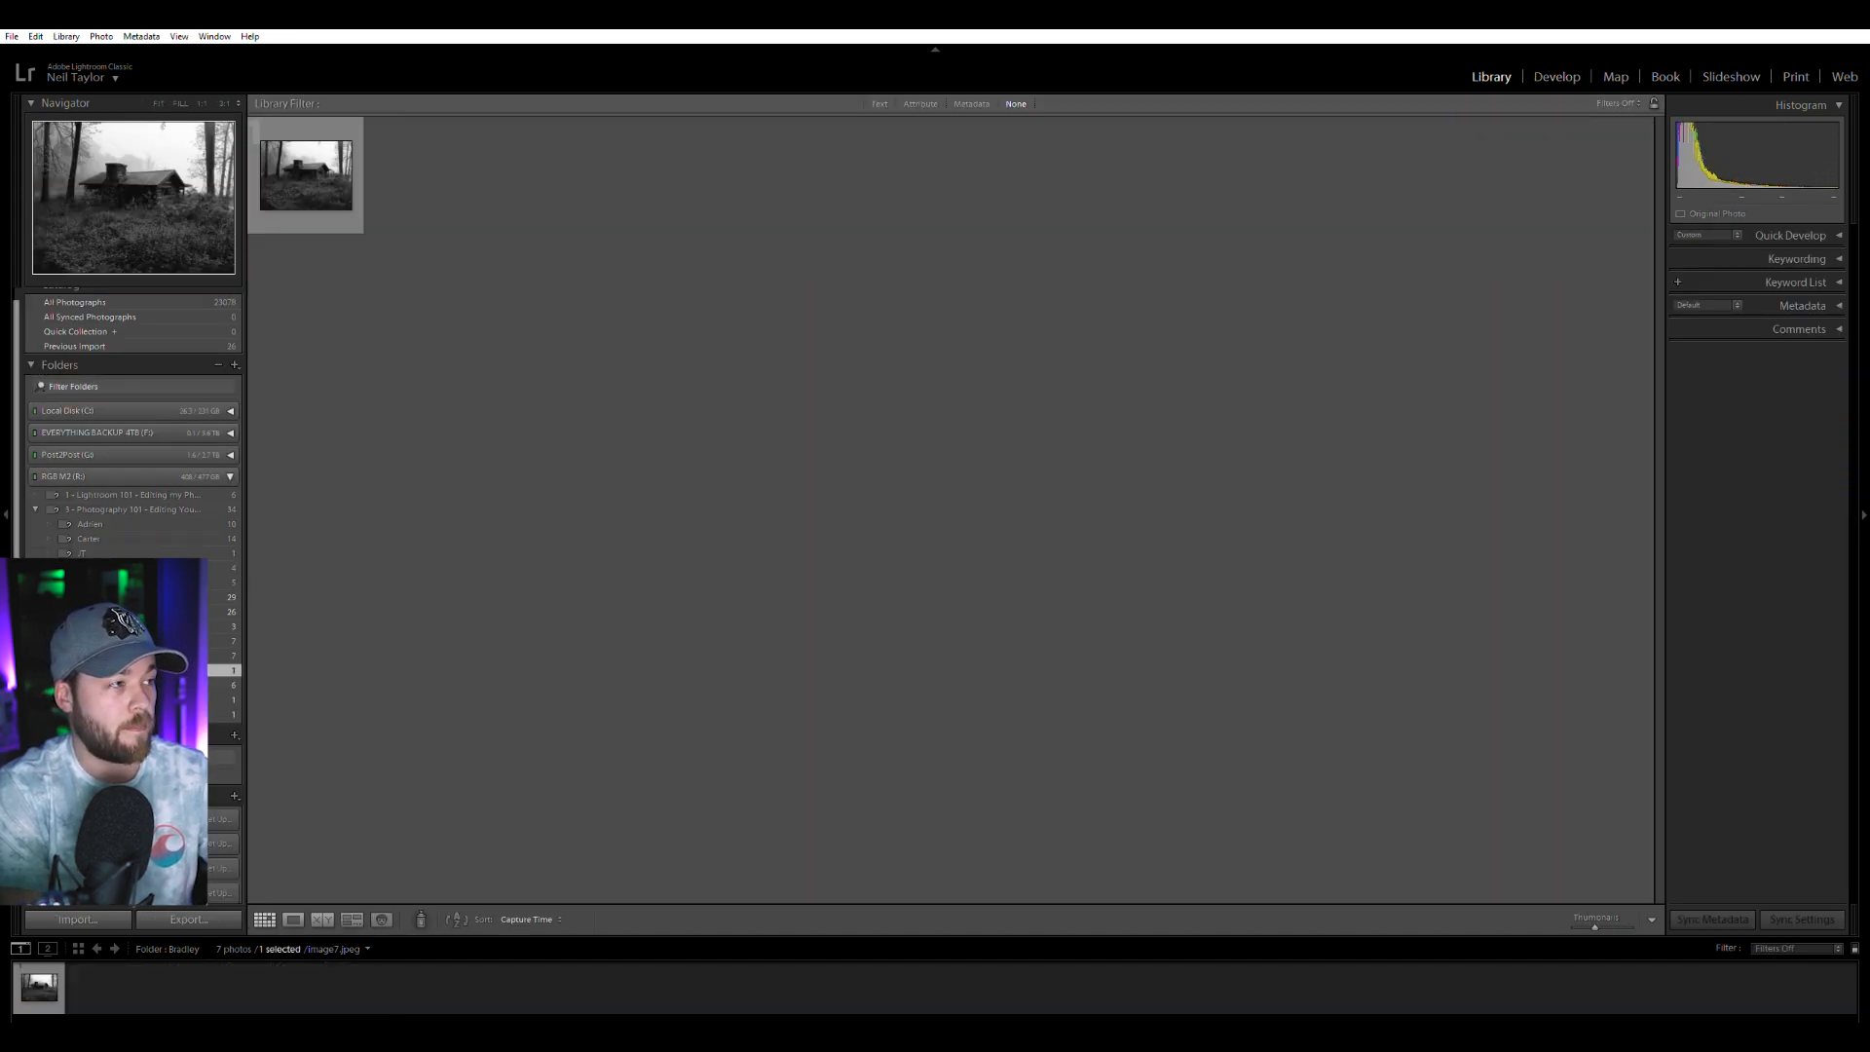
pyautogui.click(1559, 74)
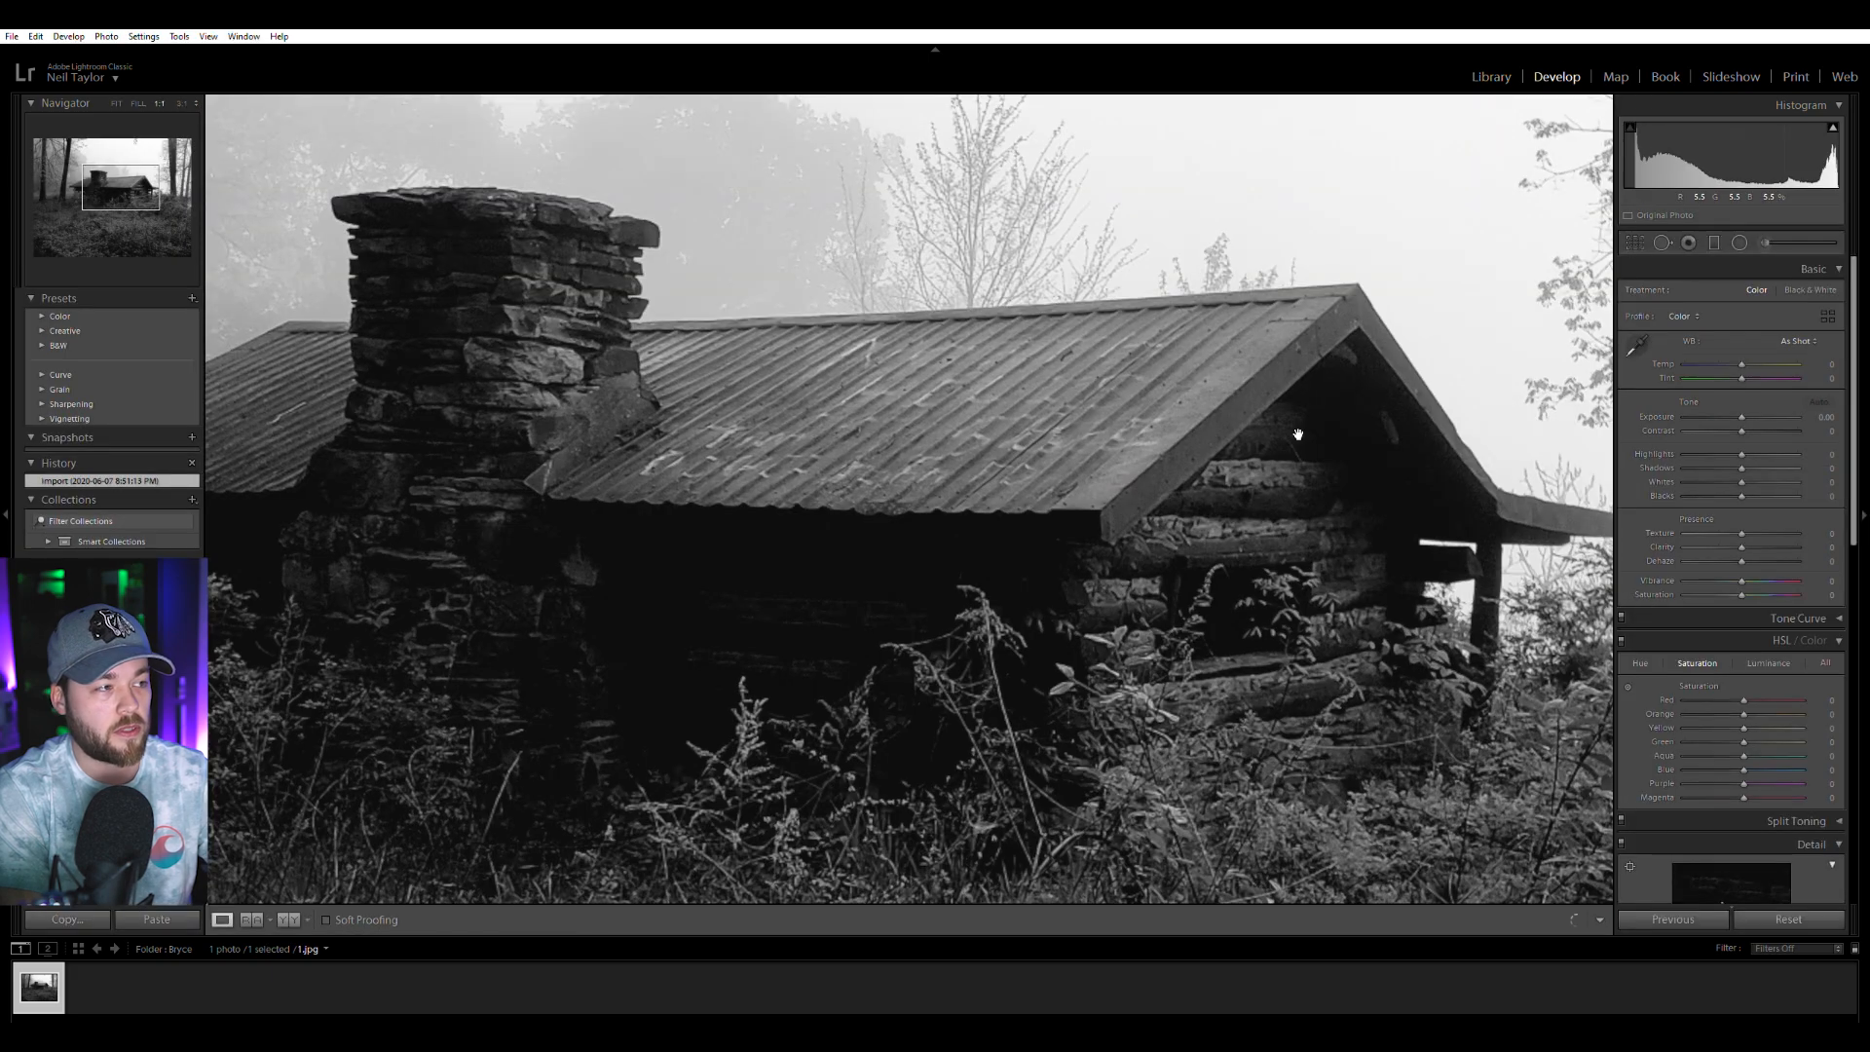
# Set the cabin photo's contrast to +45, trying a slightly brighter exposure and resetting the exposure to 0.00.
pyautogui.click(1457, 481)
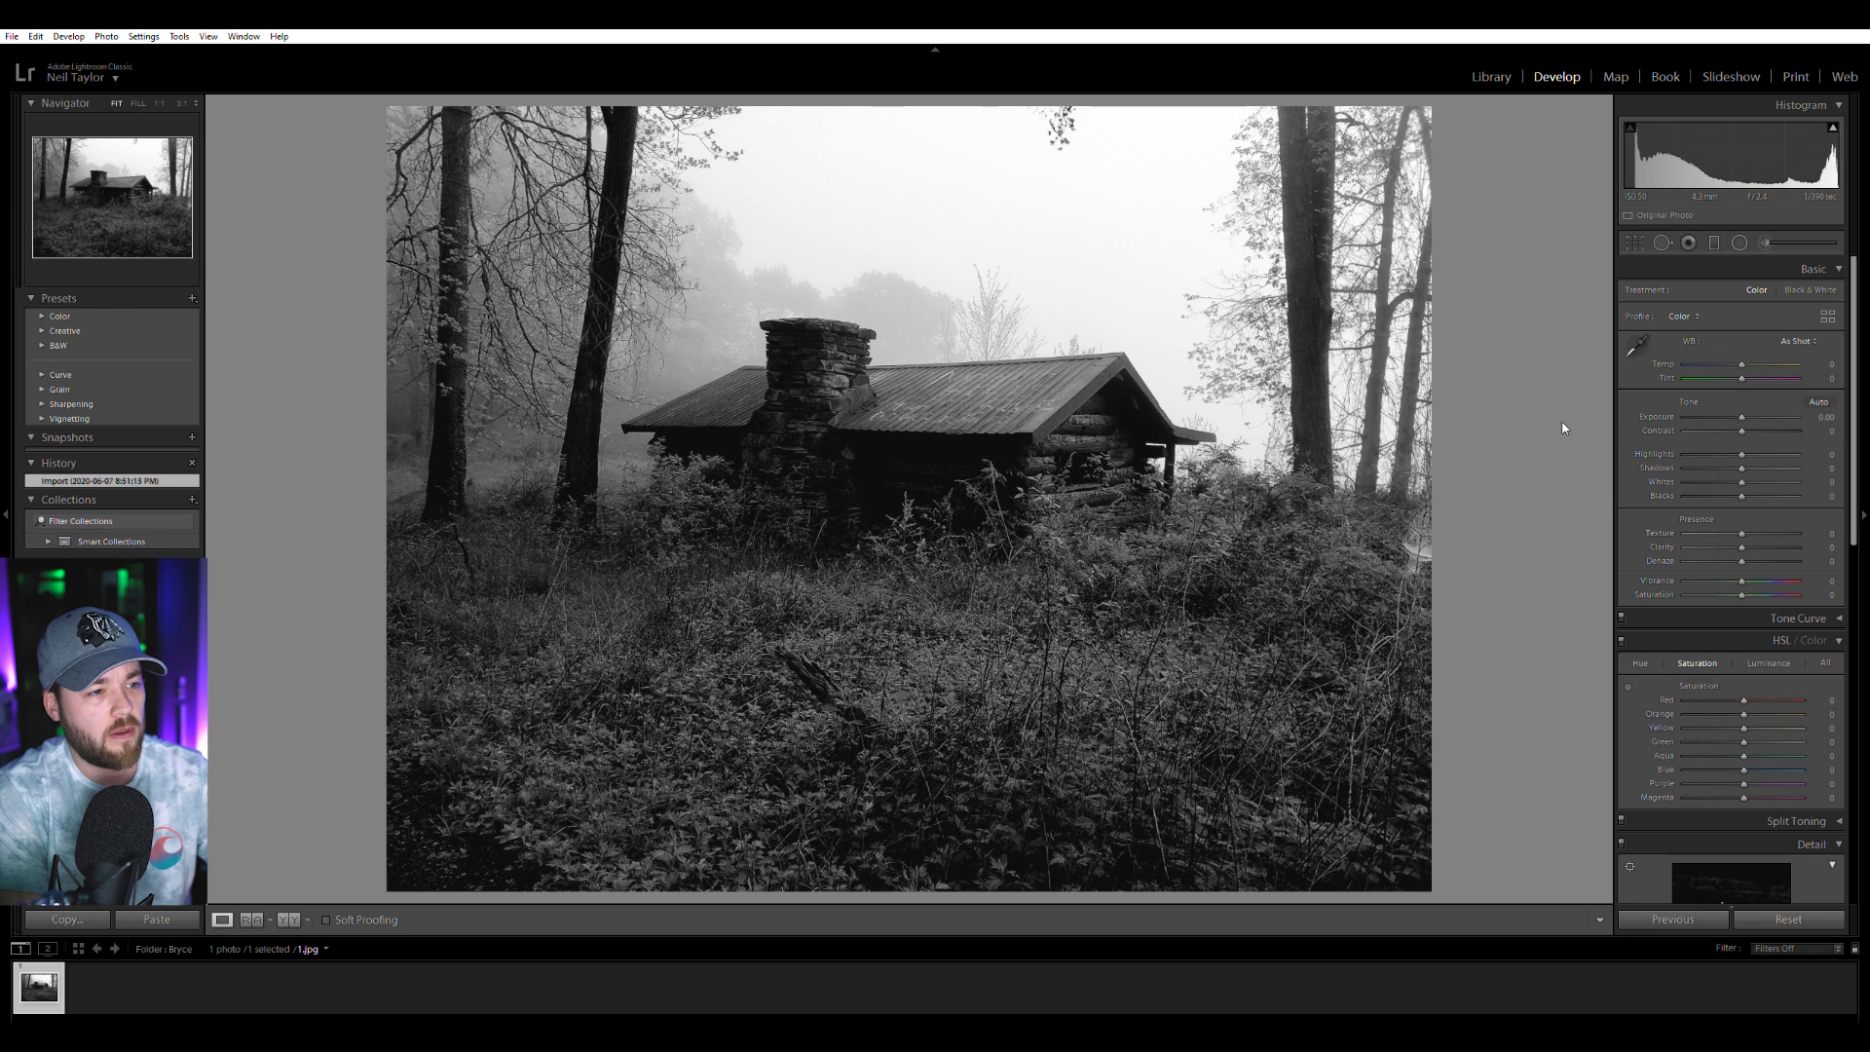
pyautogui.moveTo(1750, 409); pyautogui.dragTo(1743, 415)
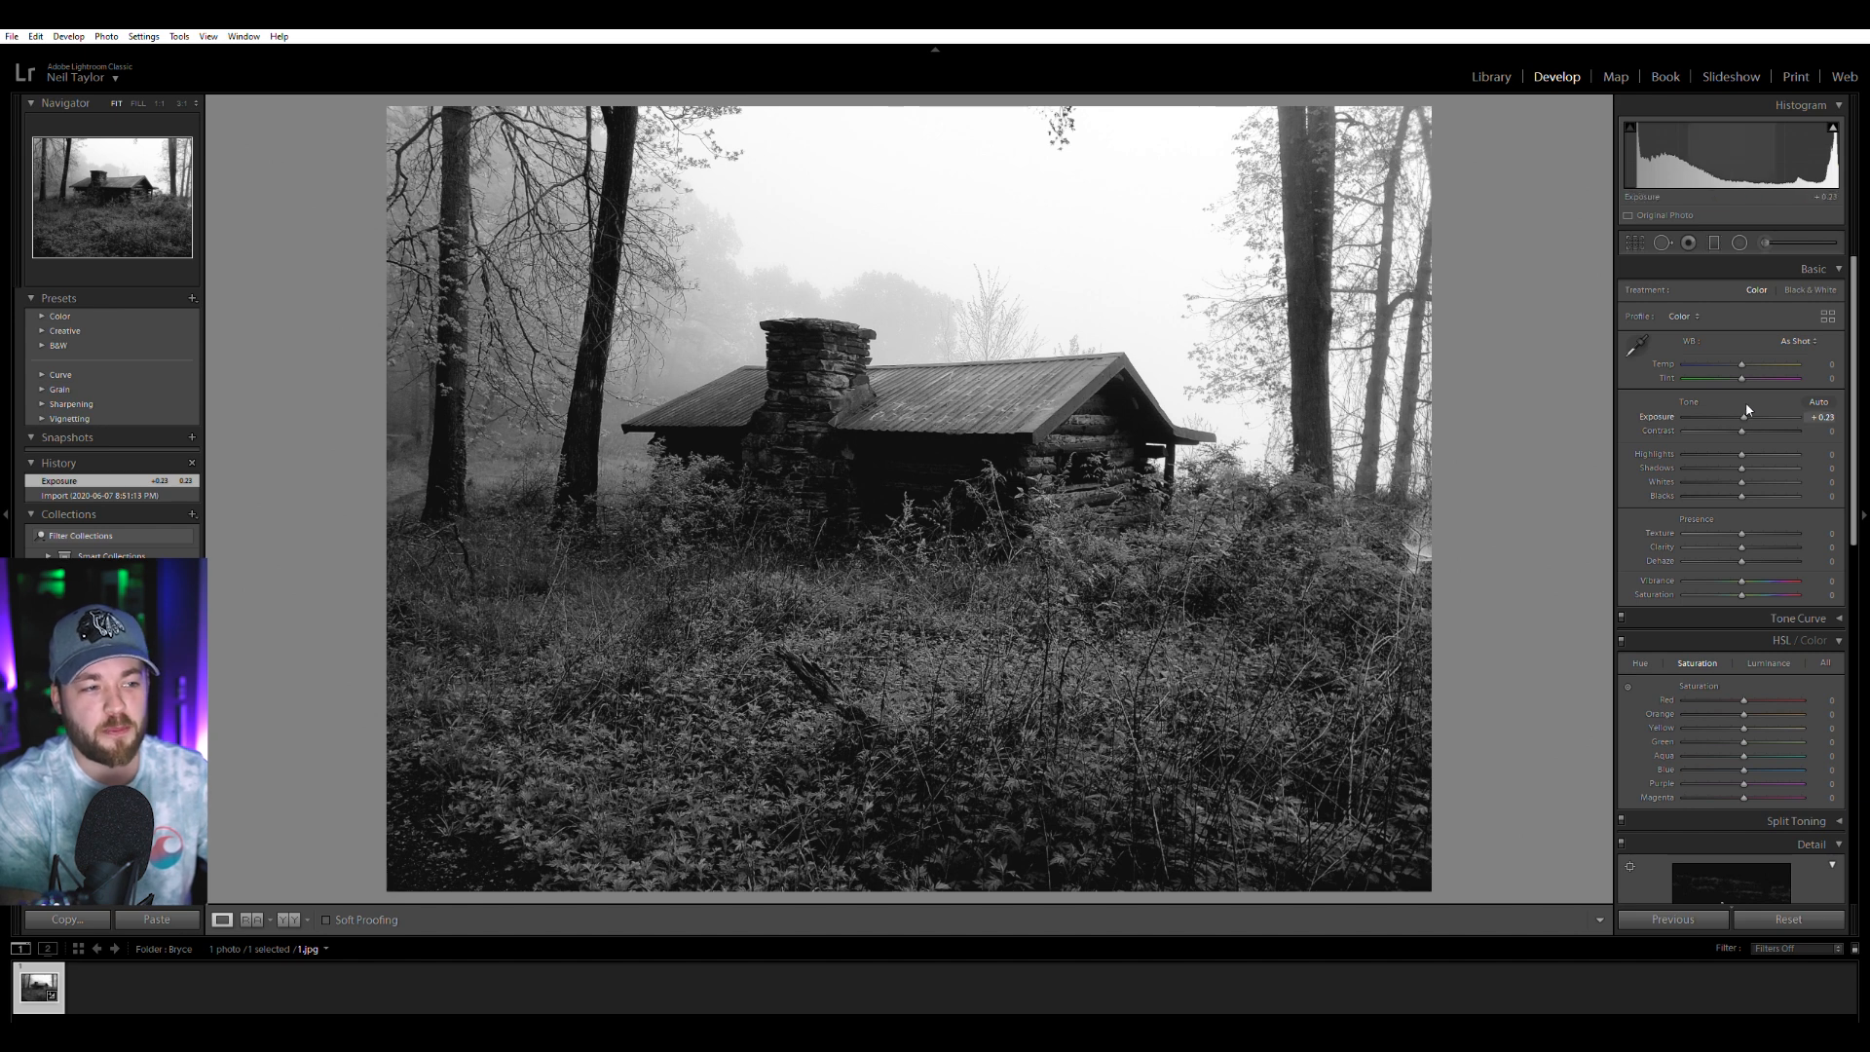
pyautogui.moveTo(1748, 410); pyautogui.dragTo(1763, 419)
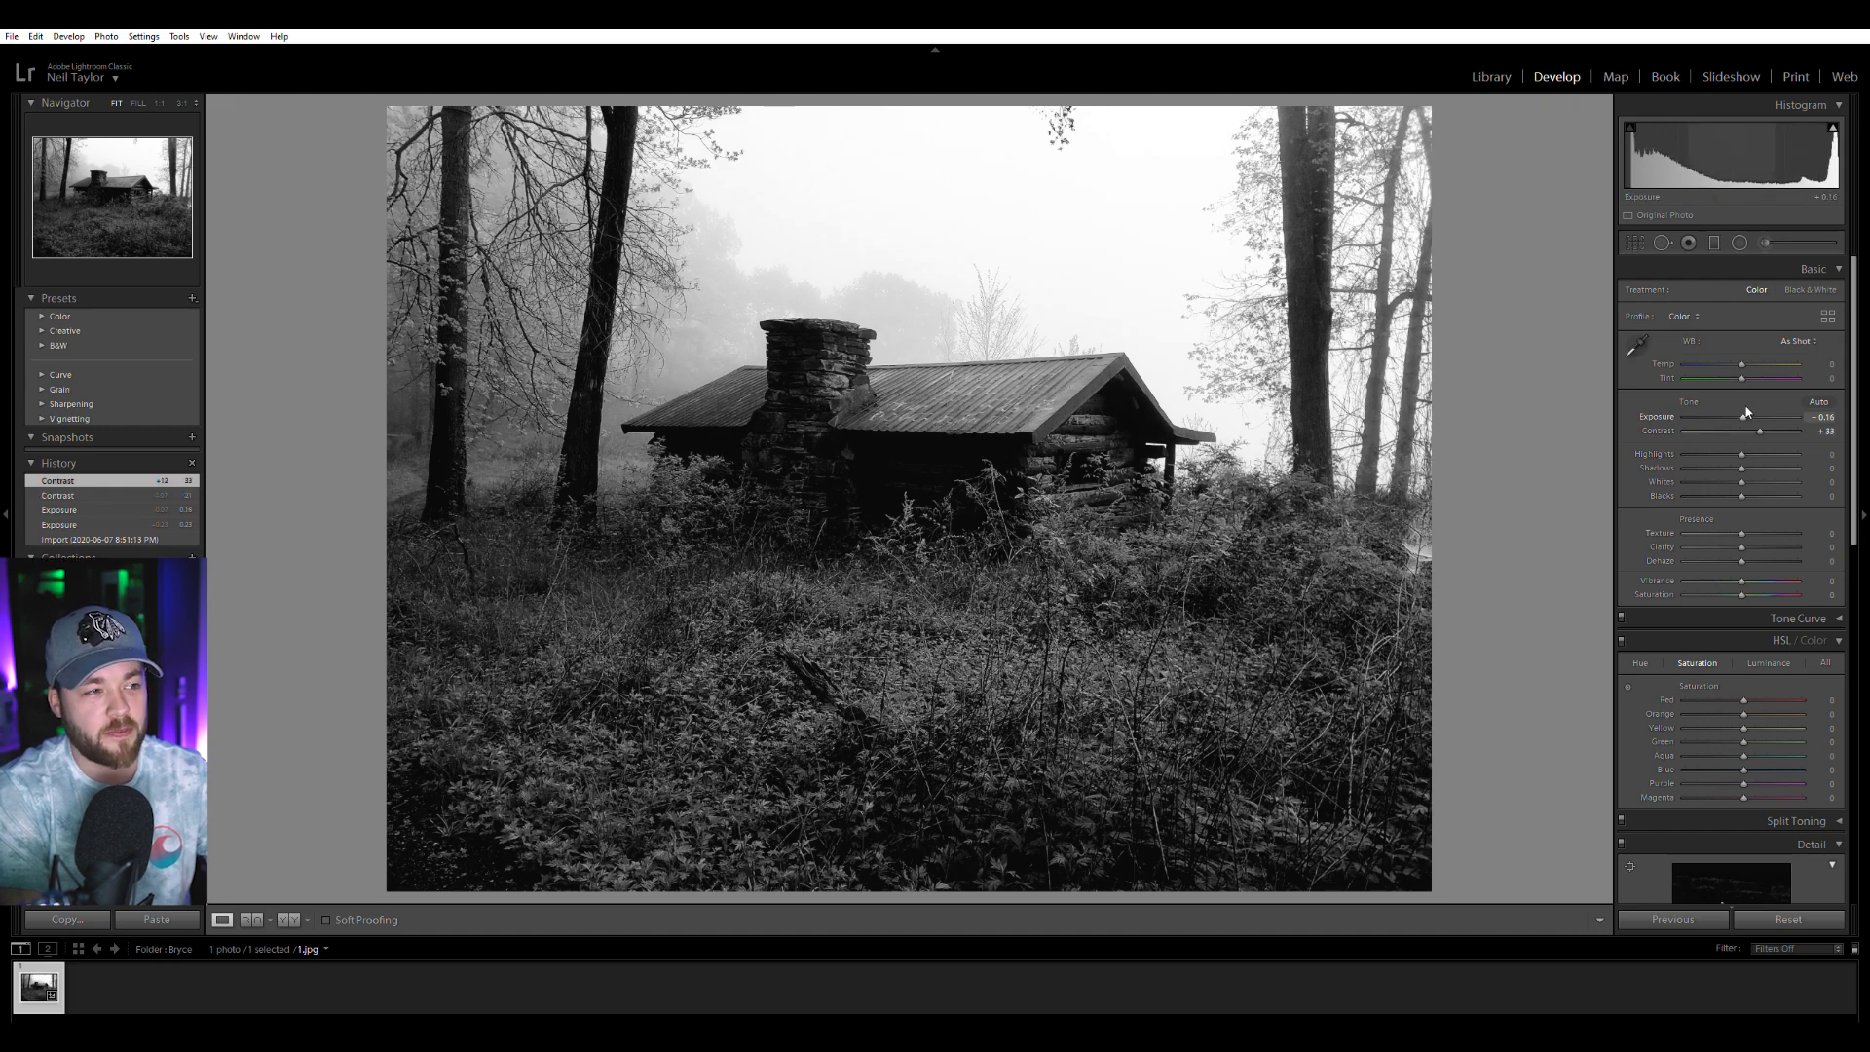
pyautogui.click(509, 364)
pyautogui.moveTo(1267, 302); pyautogui.dragTo(589, 571)
pyautogui.moveTo(1462, 574); pyautogui.dragTo(705, 456)
pyautogui.moveTo(1028, 560); pyautogui.dragTo(920, 414)
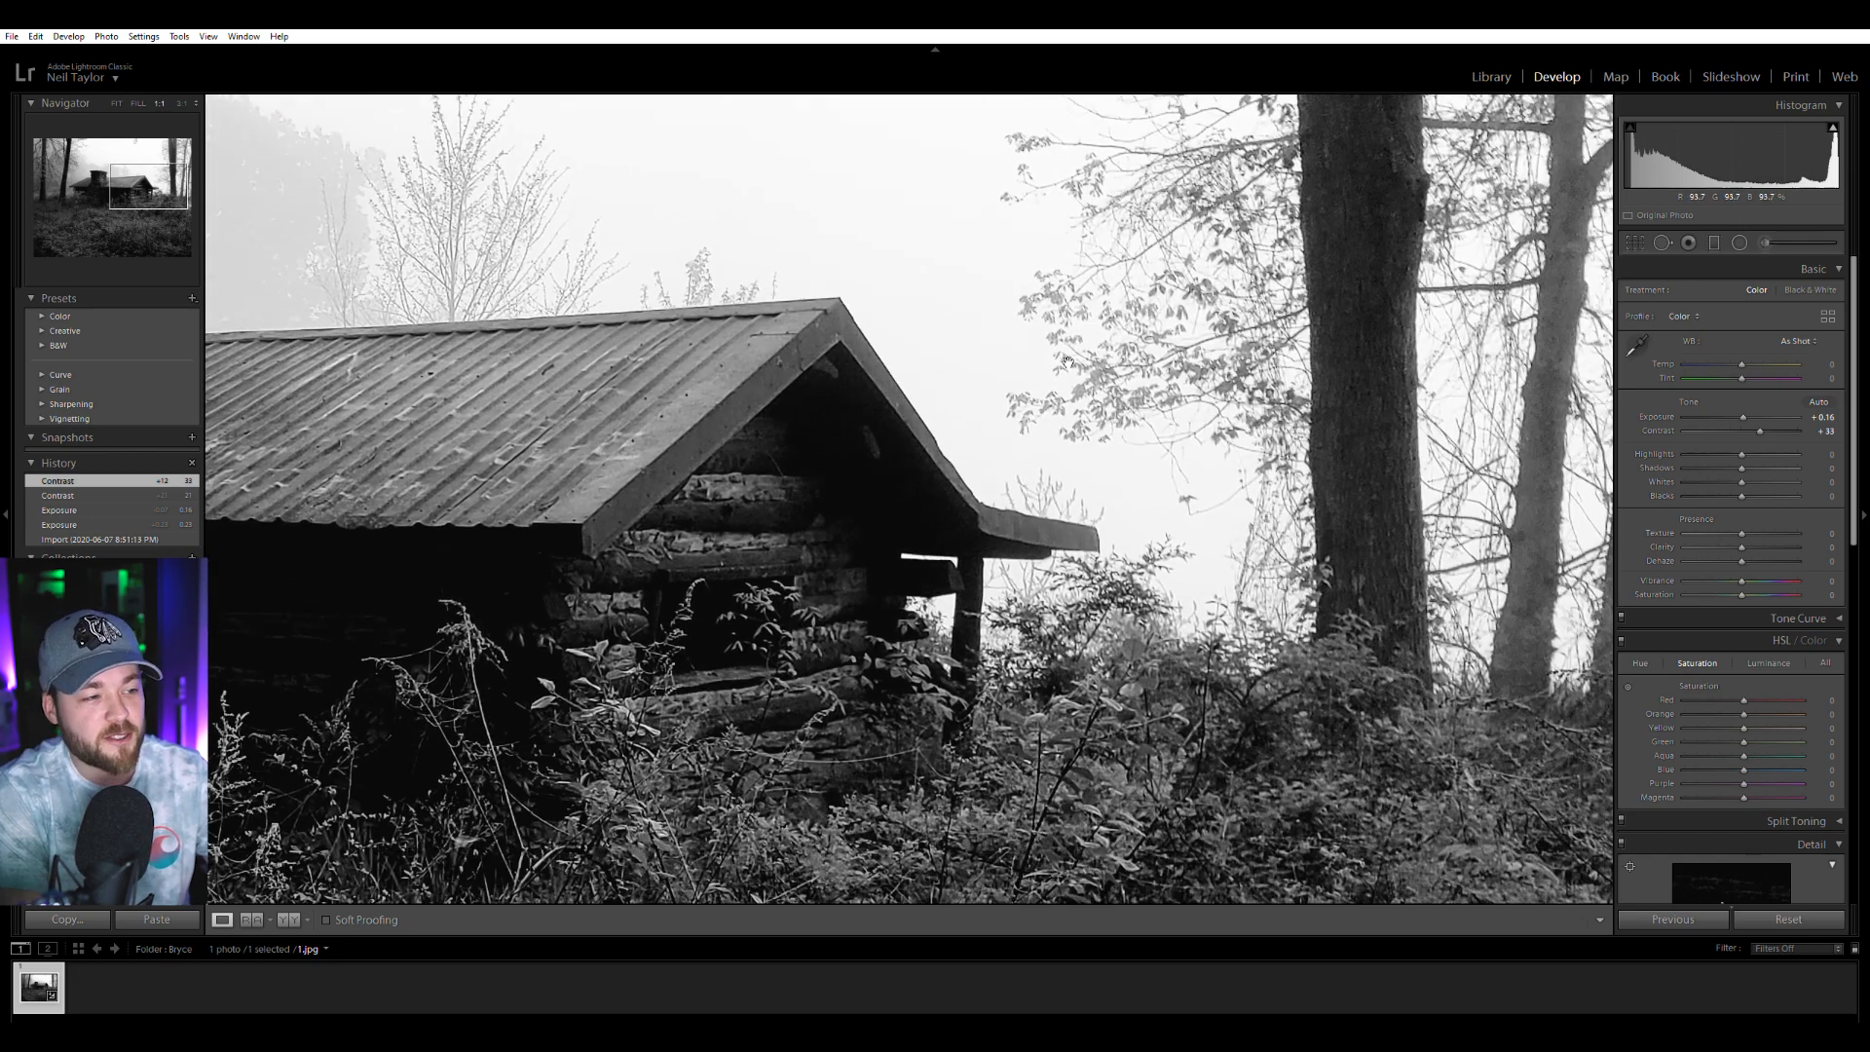
pyautogui.click(919, 414)
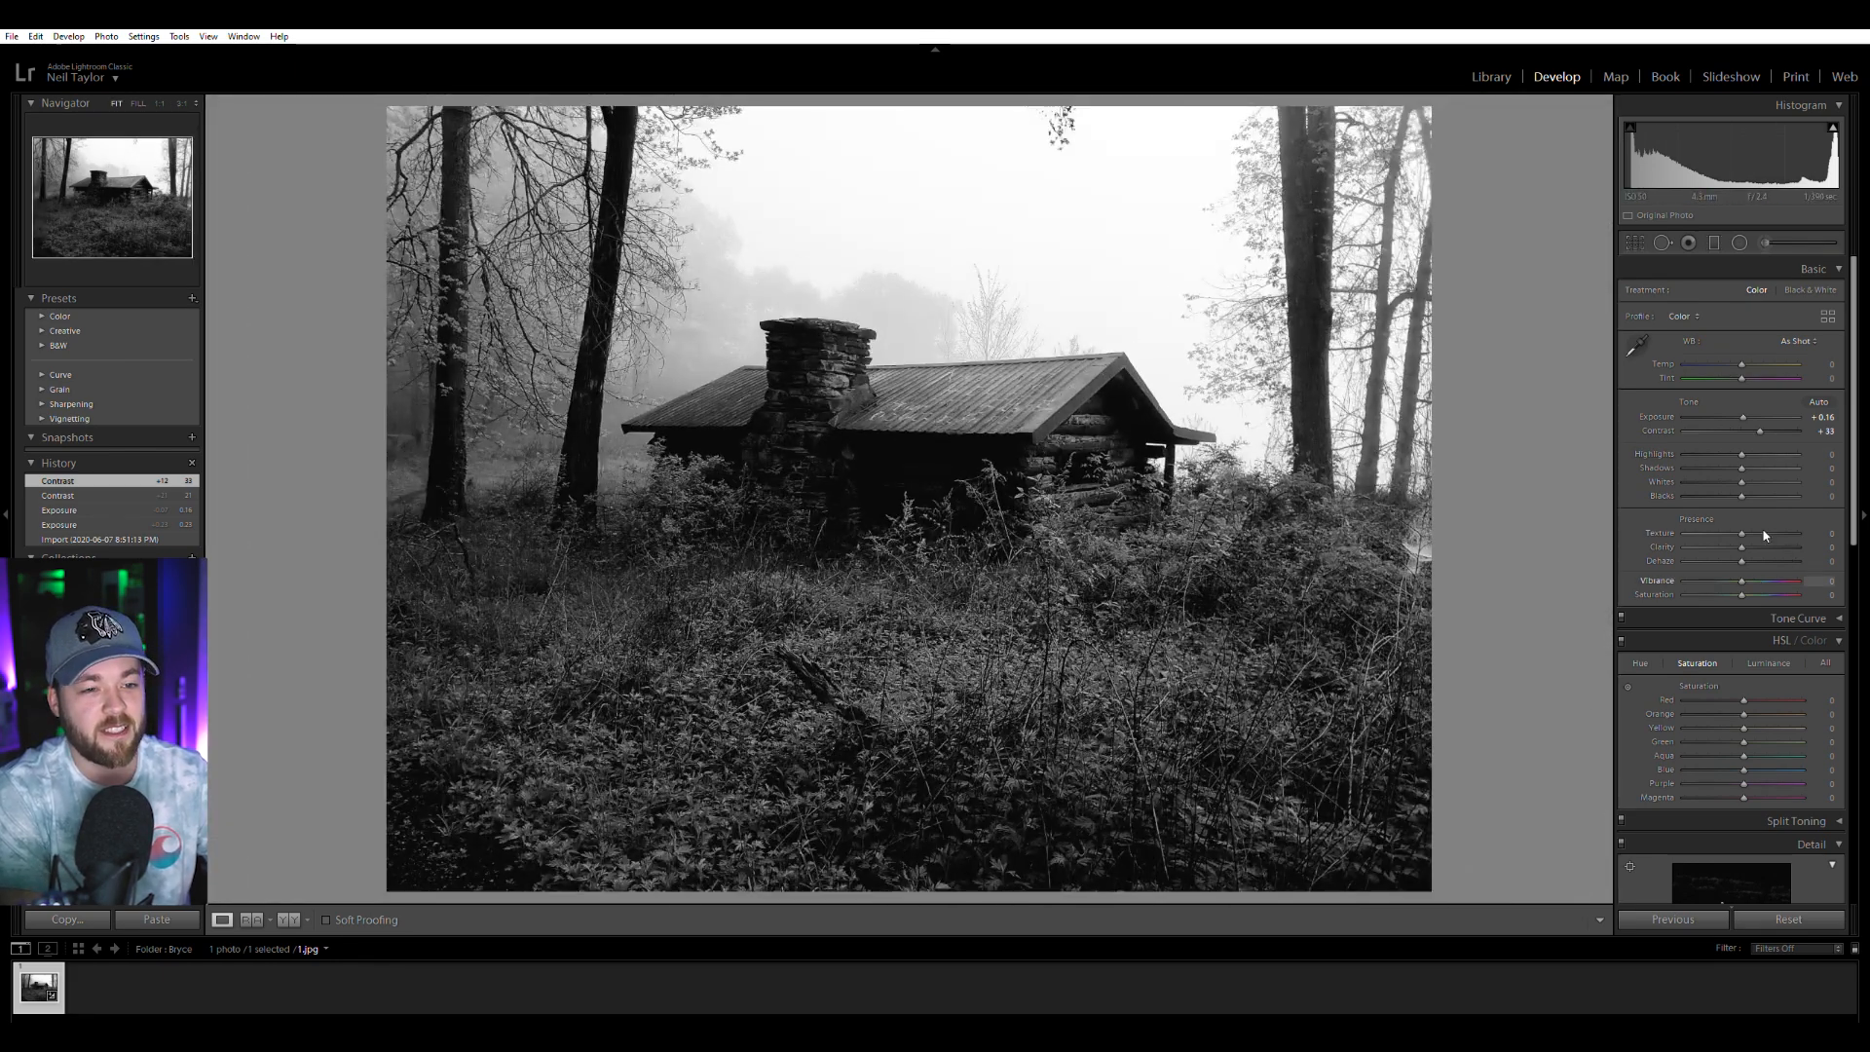
pyautogui.moveTo(1759, 430); pyautogui.dragTo(1745, 411)
pyautogui.doubleClick(1744, 411)
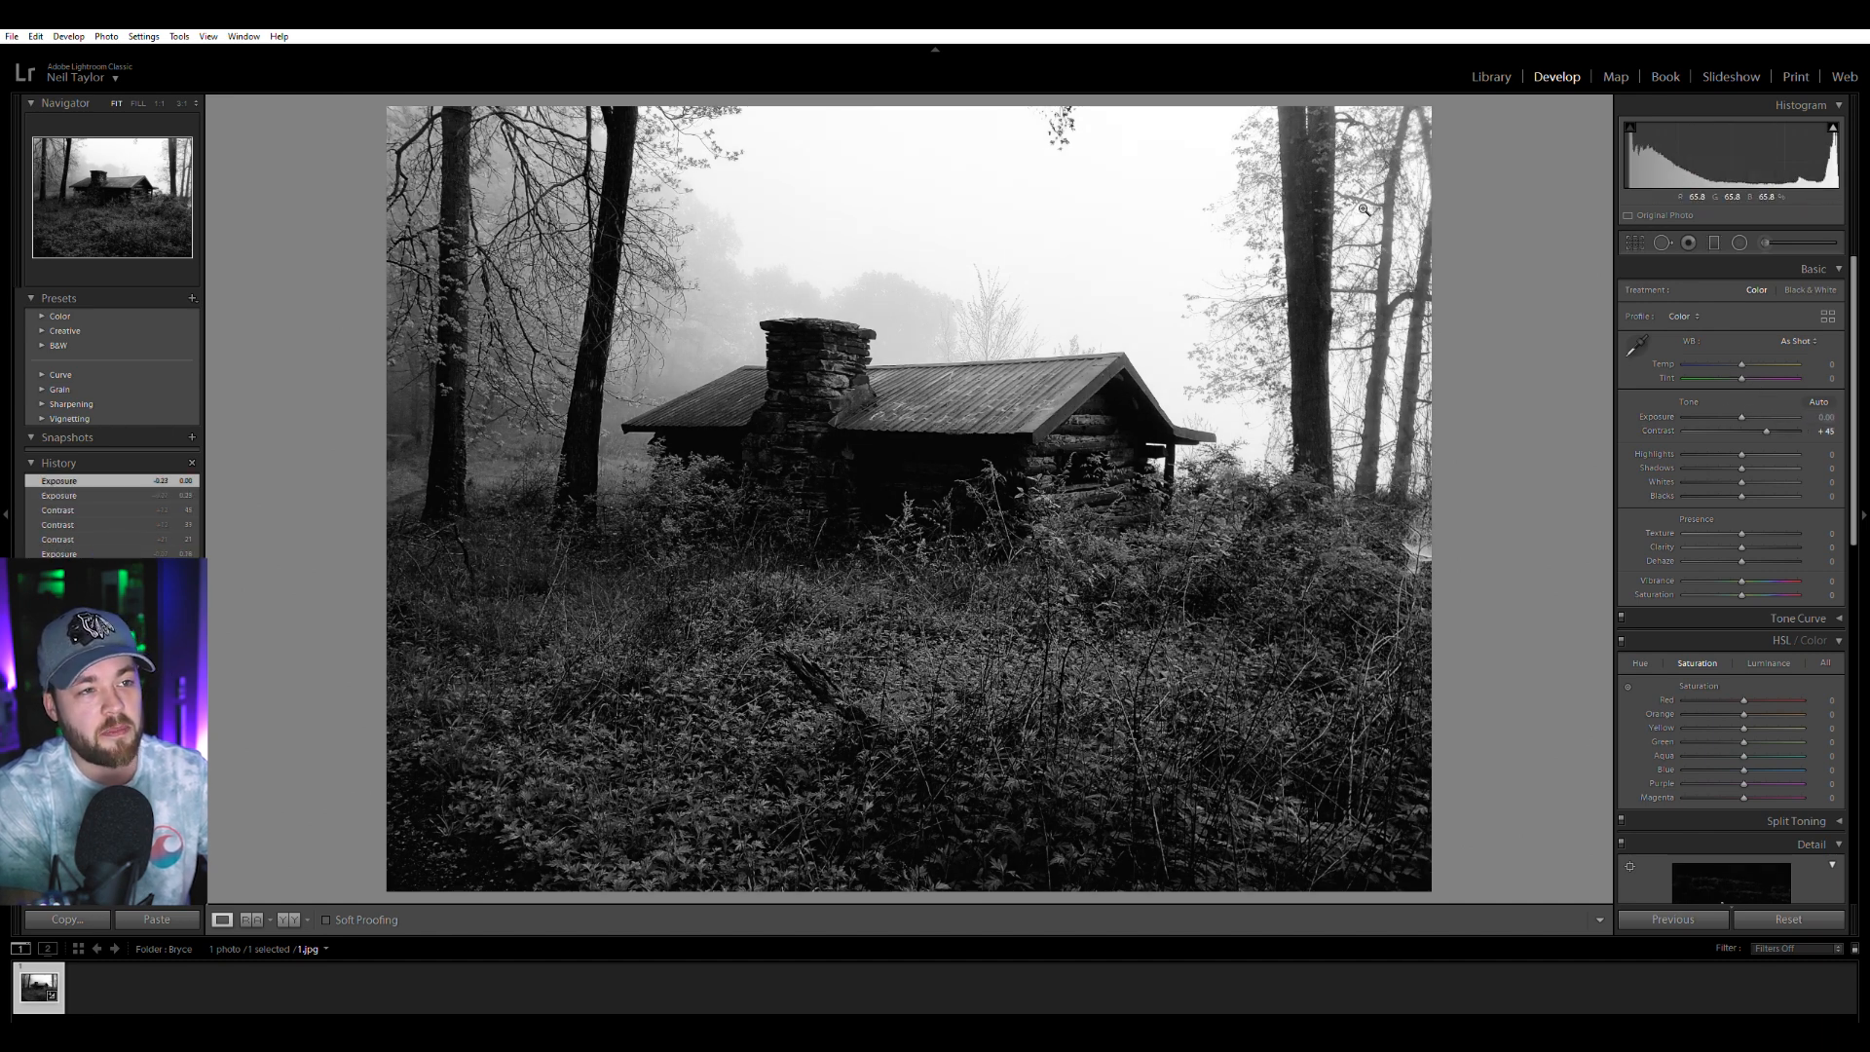
# Try softening the cabin photo by lowering its clarity to -74, check the trees up close, and reset the clarity.
pyautogui.click(1360, 194)
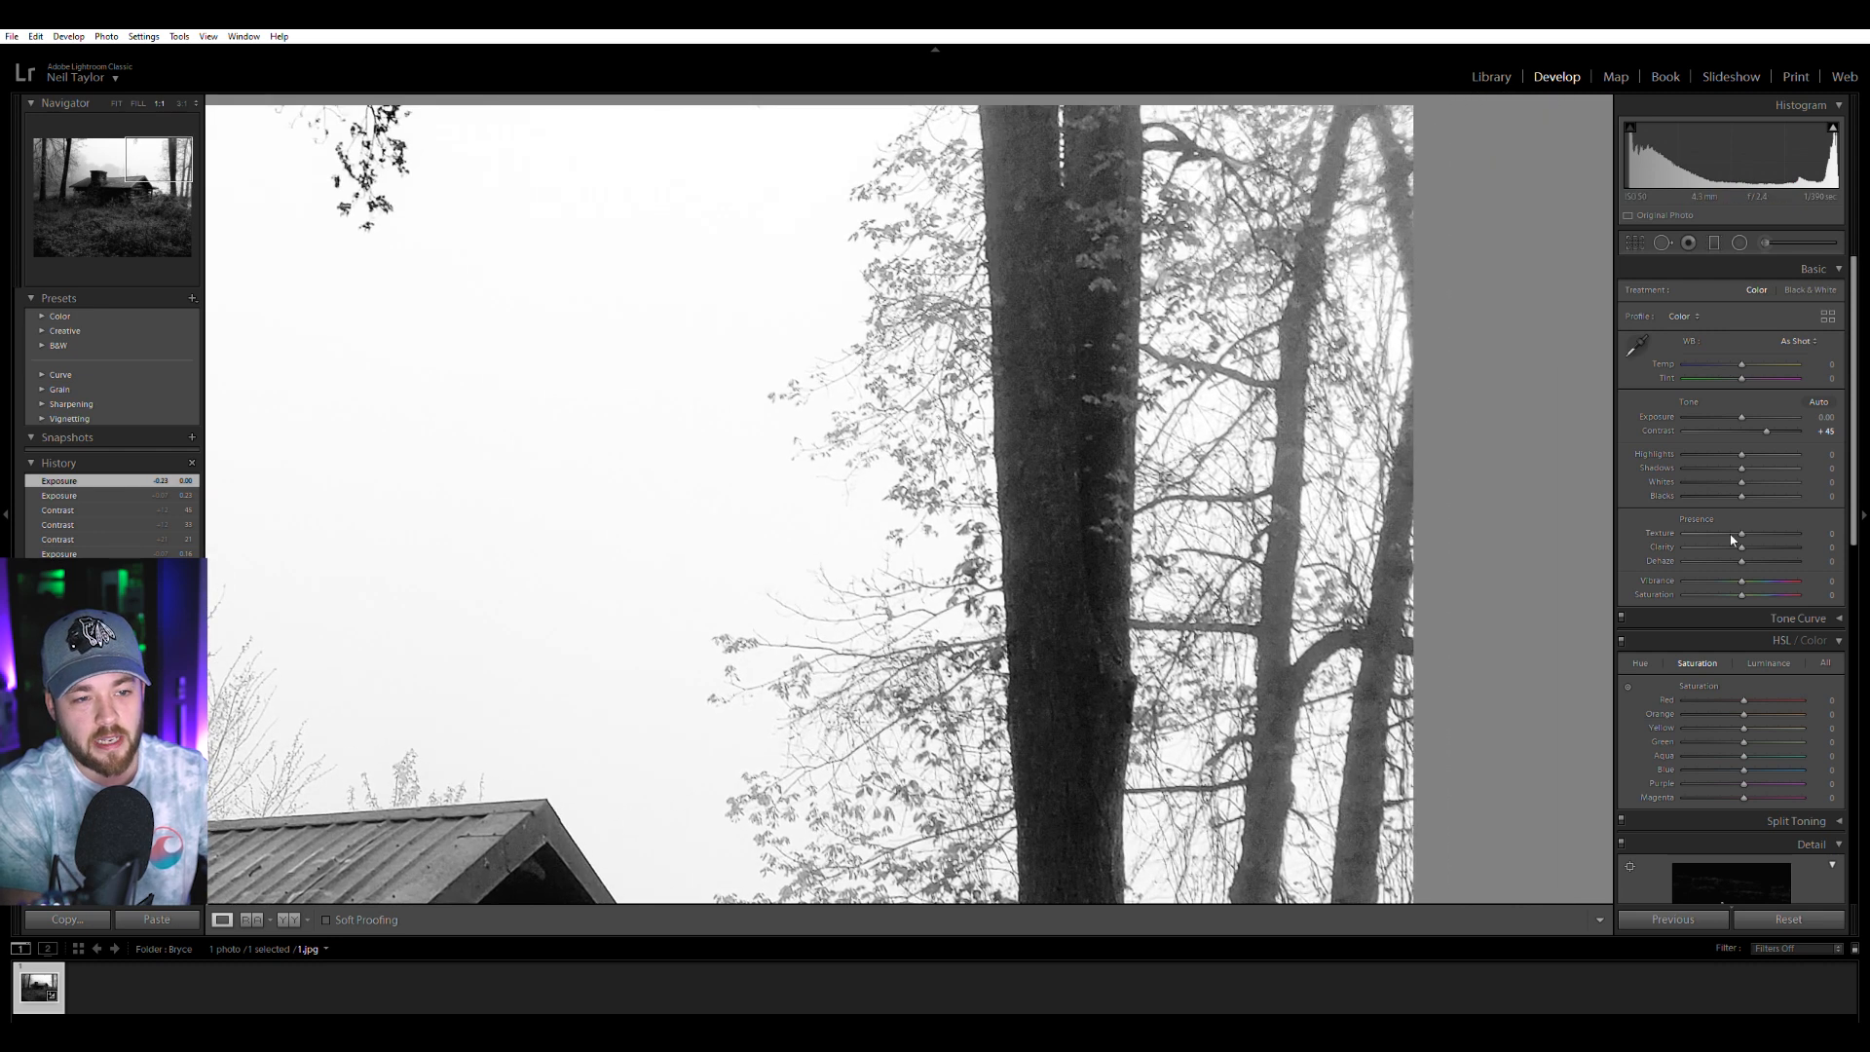
pyautogui.moveTo(1745, 538); pyautogui.dragTo(1705, 543)
pyautogui.doubleClick(1712, 543)
pyautogui.click(1017, 474)
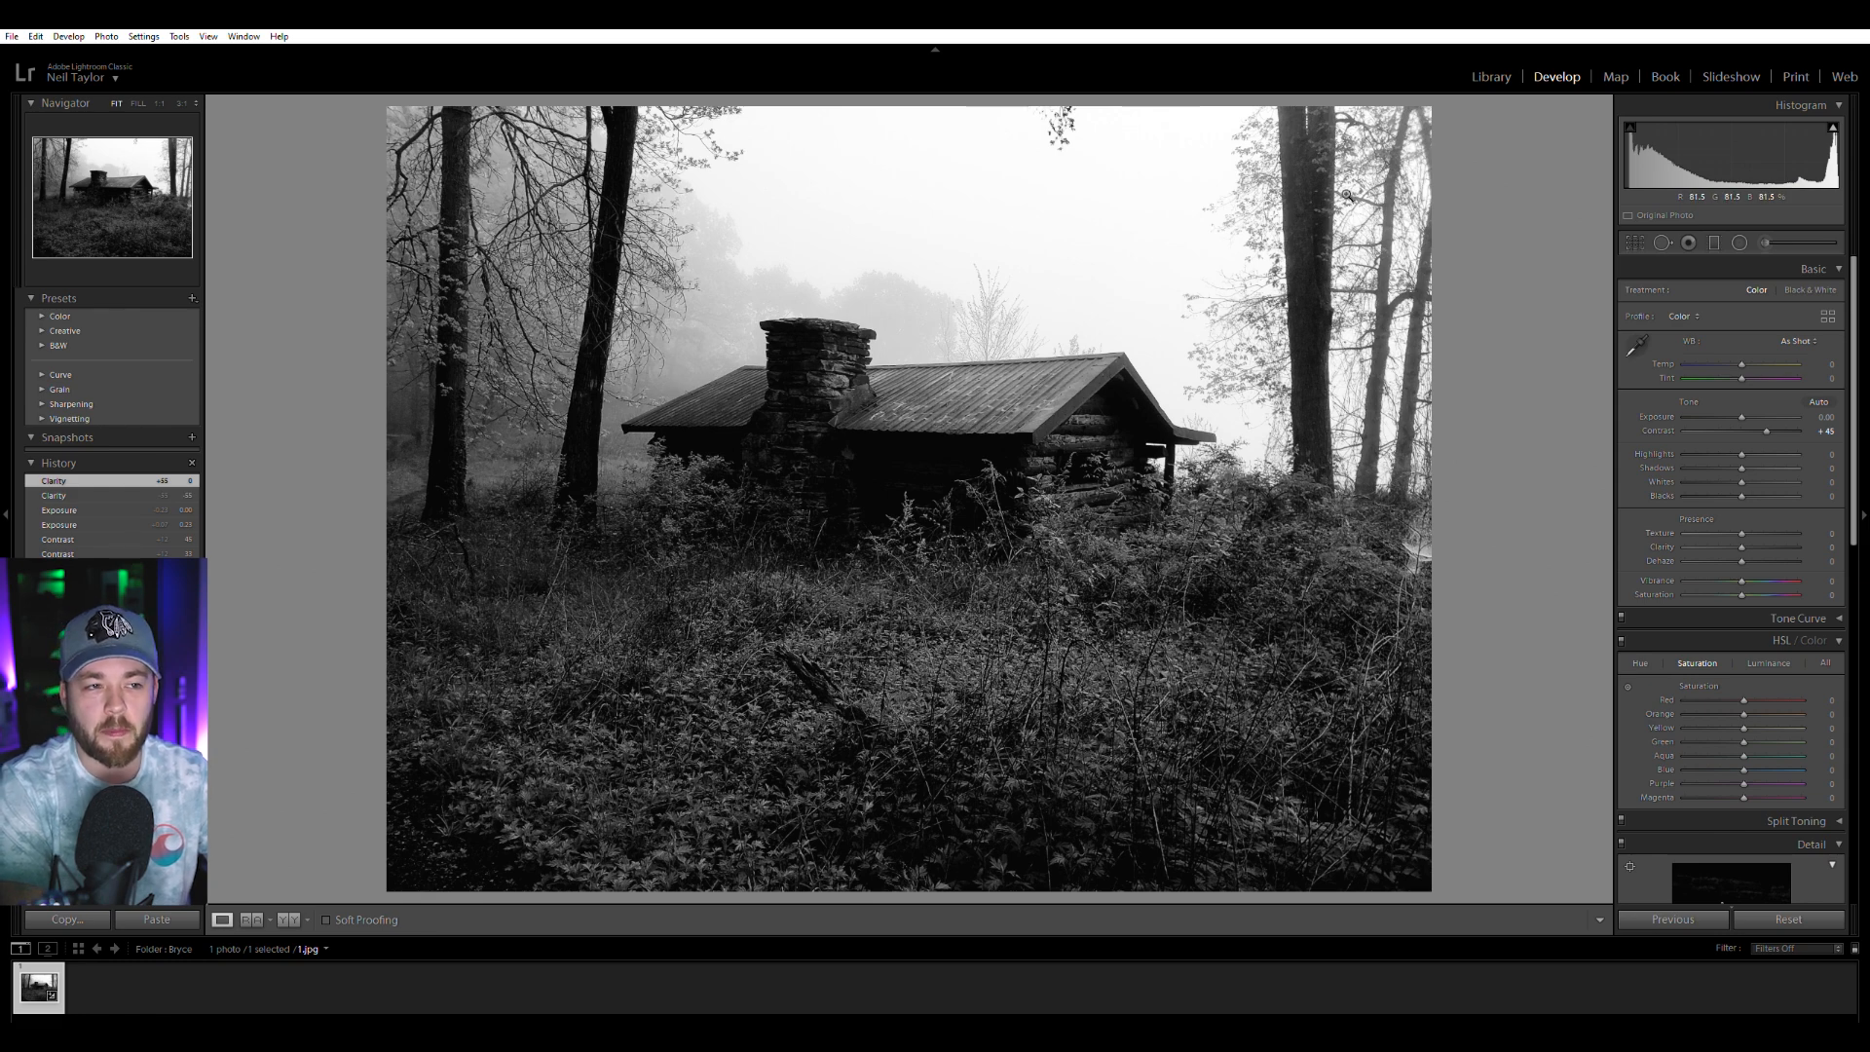
pyautogui.moveTo(1340, 187); pyautogui.dragTo(1213, 310)
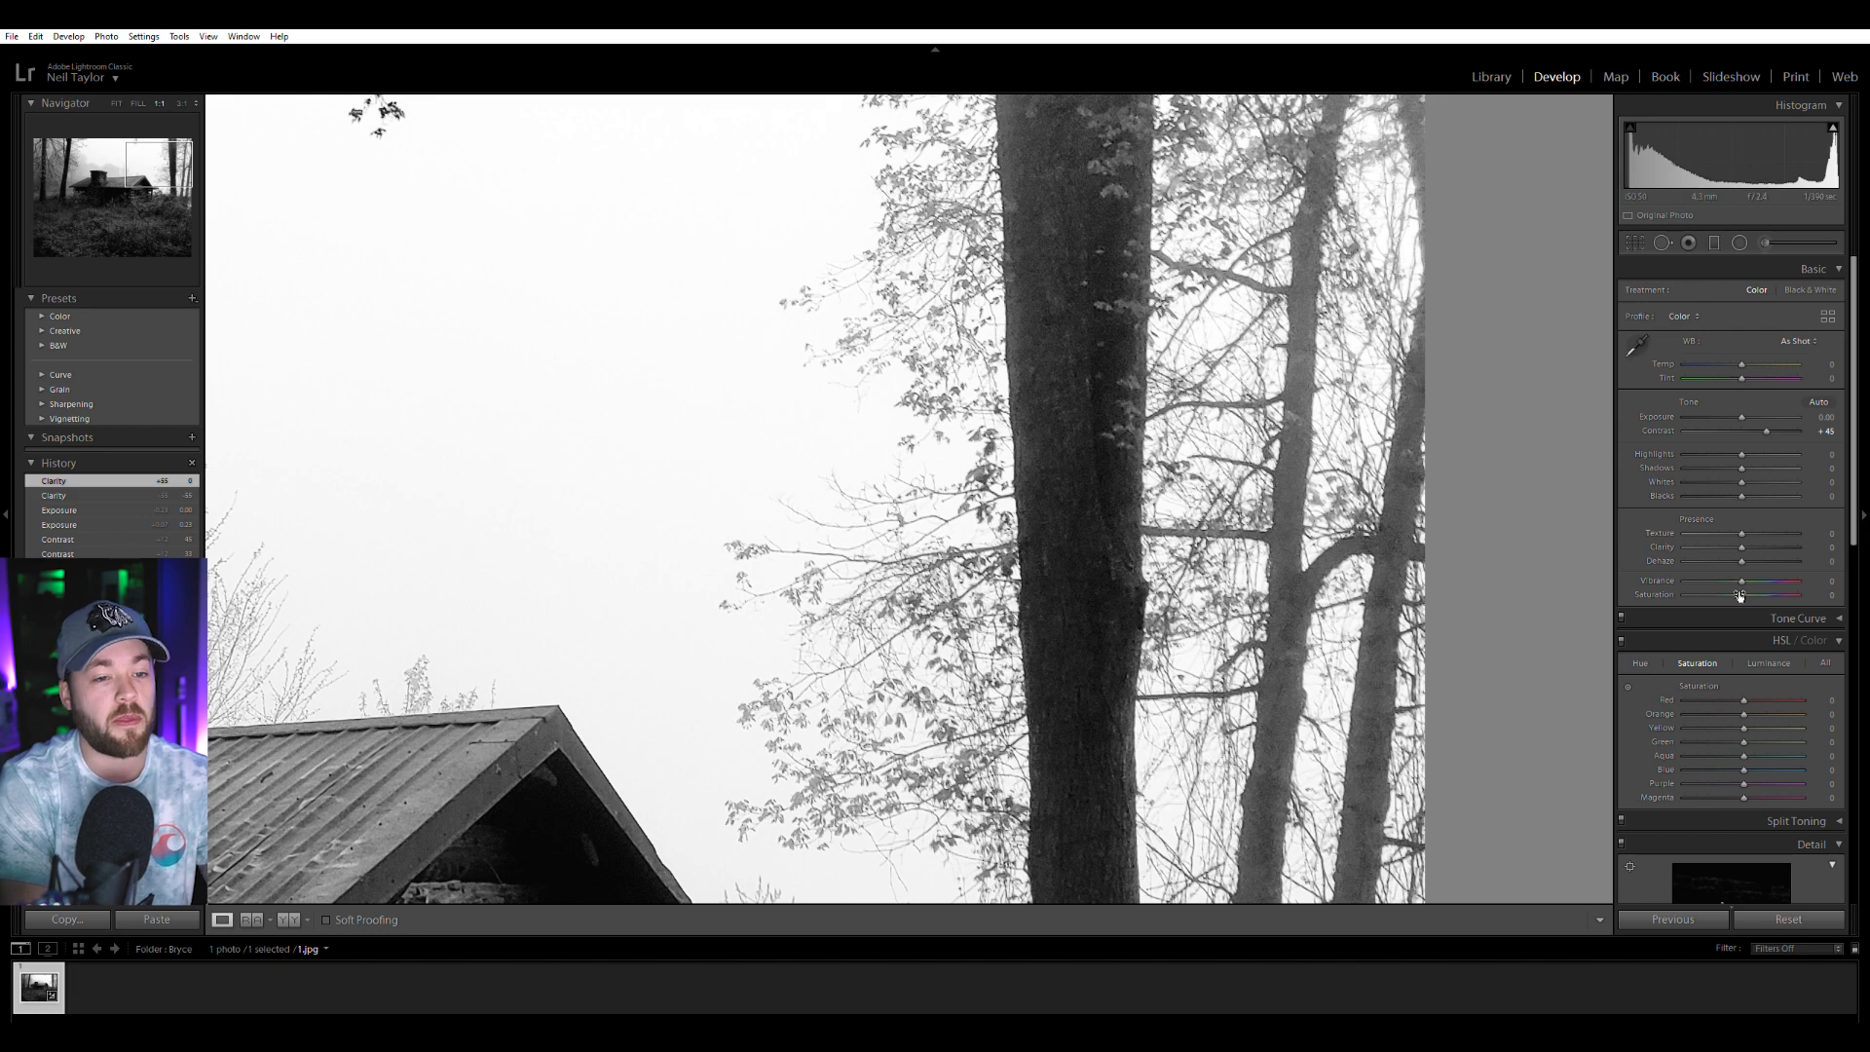
pyautogui.moveTo(1740, 542); pyautogui.dragTo(1668, 541)
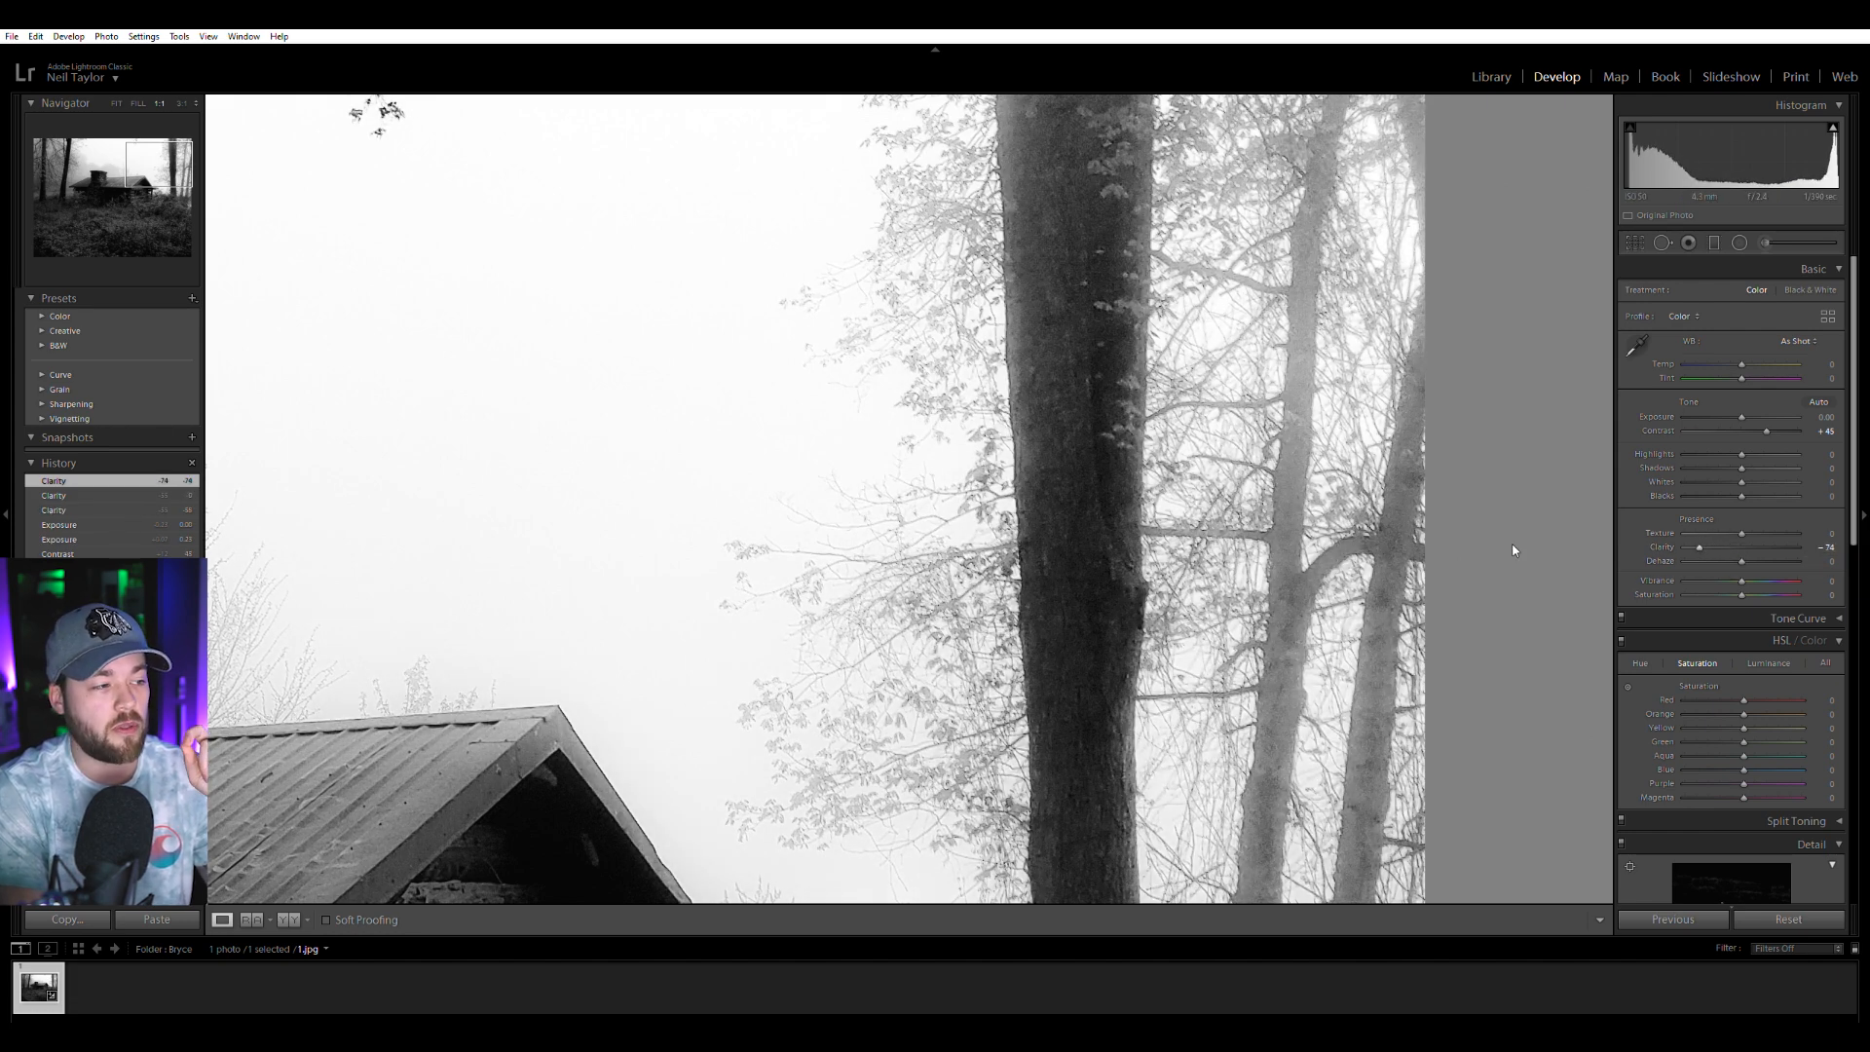
pyautogui.click(964, 511)
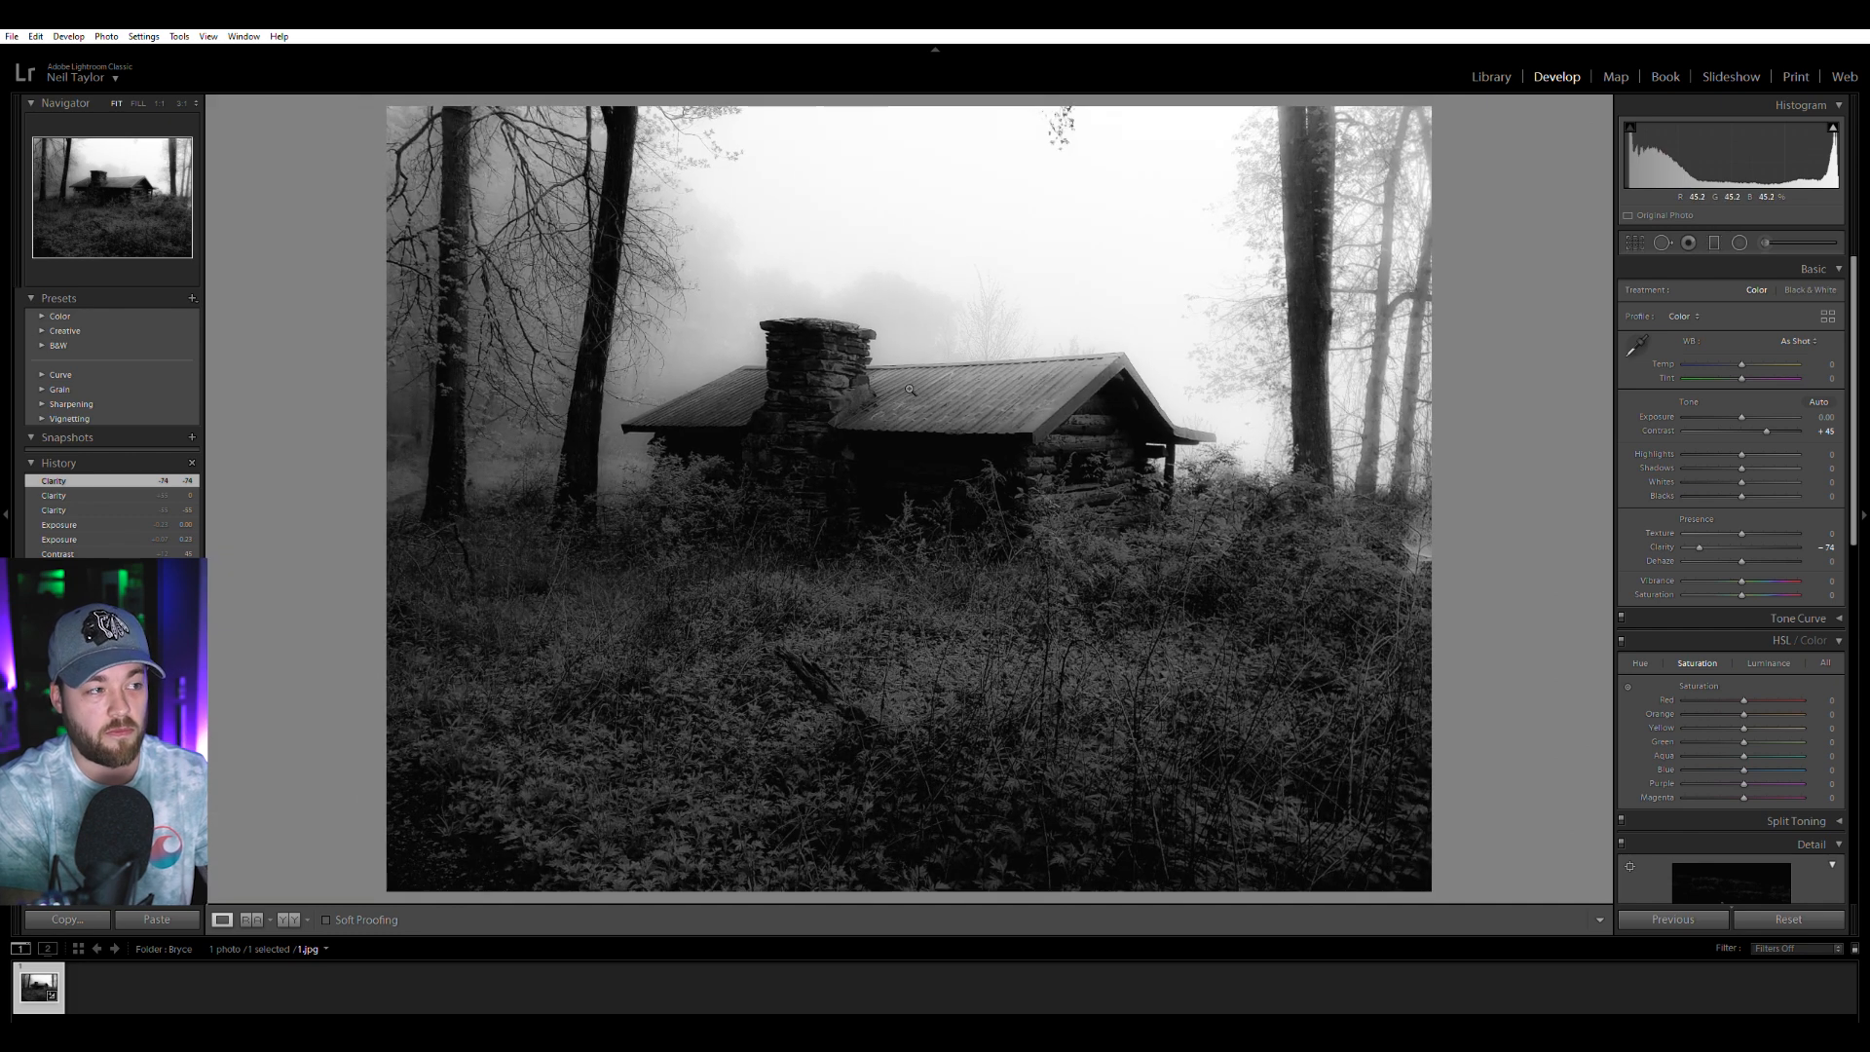
pyautogui.doubleClick(1695, 544)
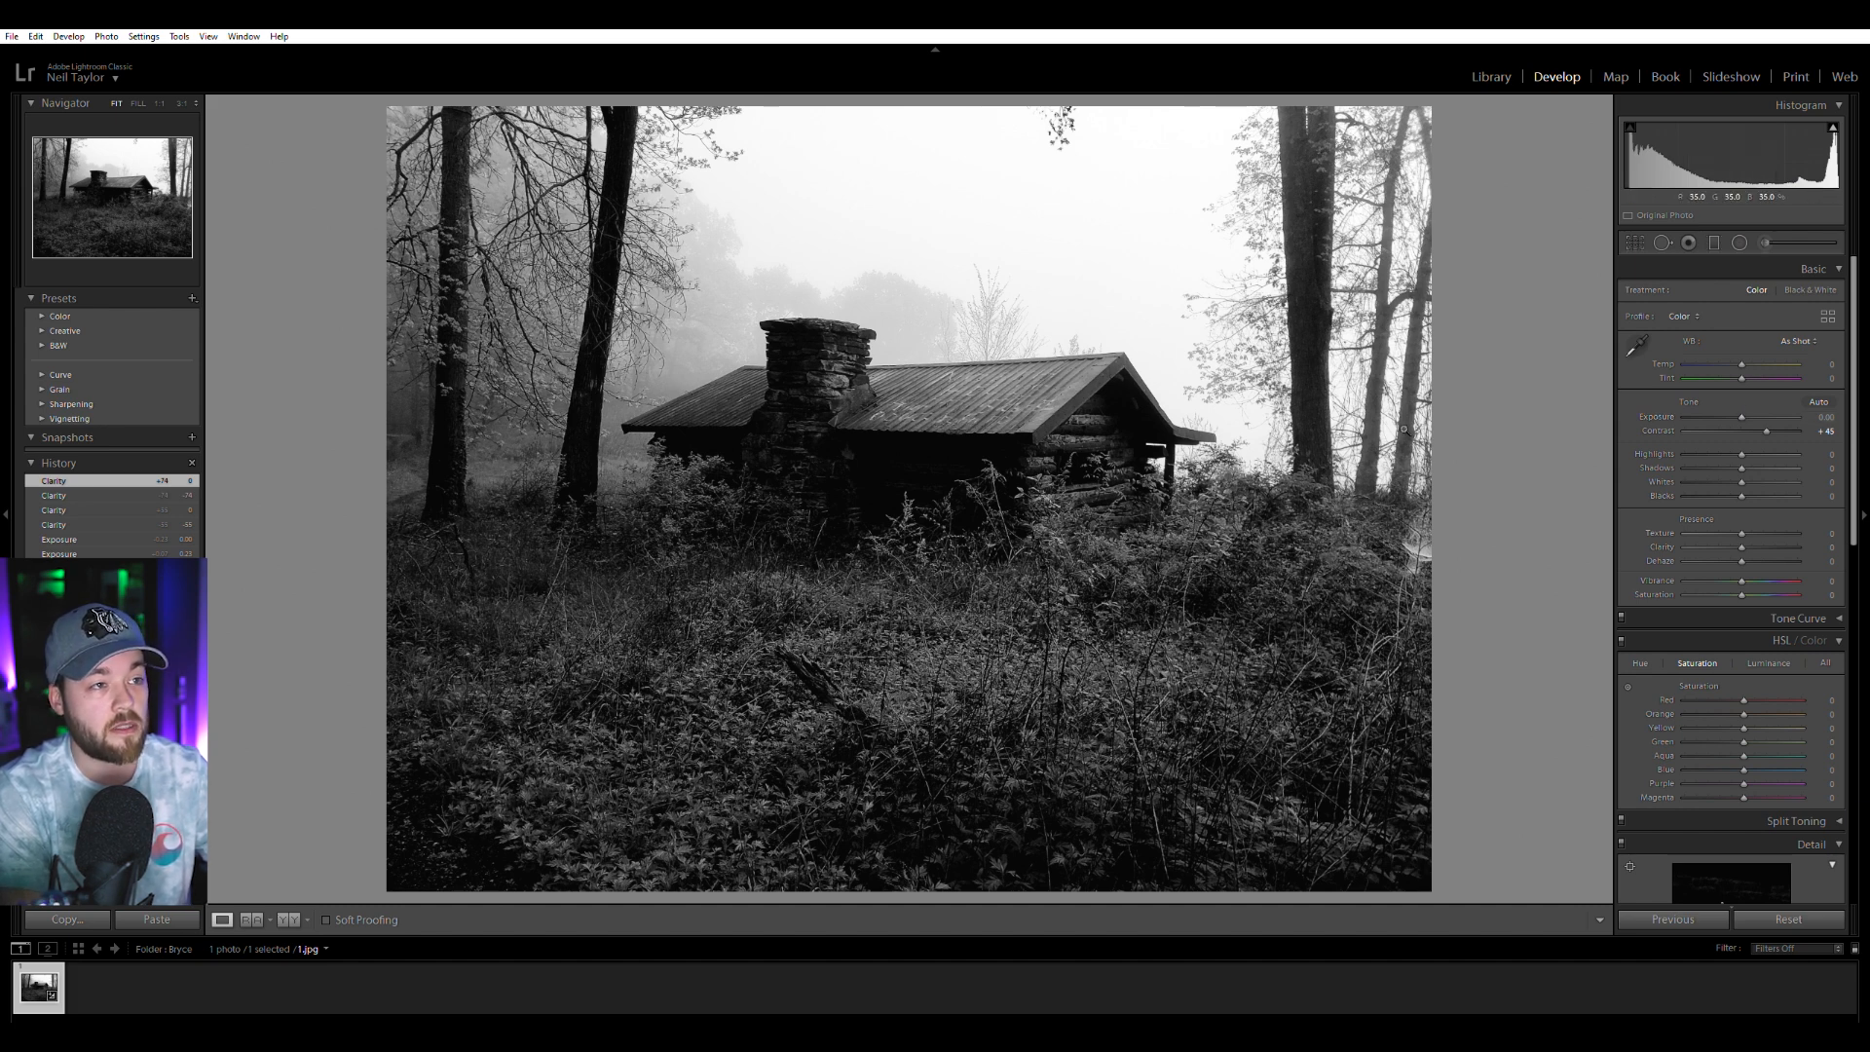
# Remove the stray hanging leaves at the upper edge of the cabin photo's sky with a size 80 healing spot.
pyautogui.click(1663, 243)
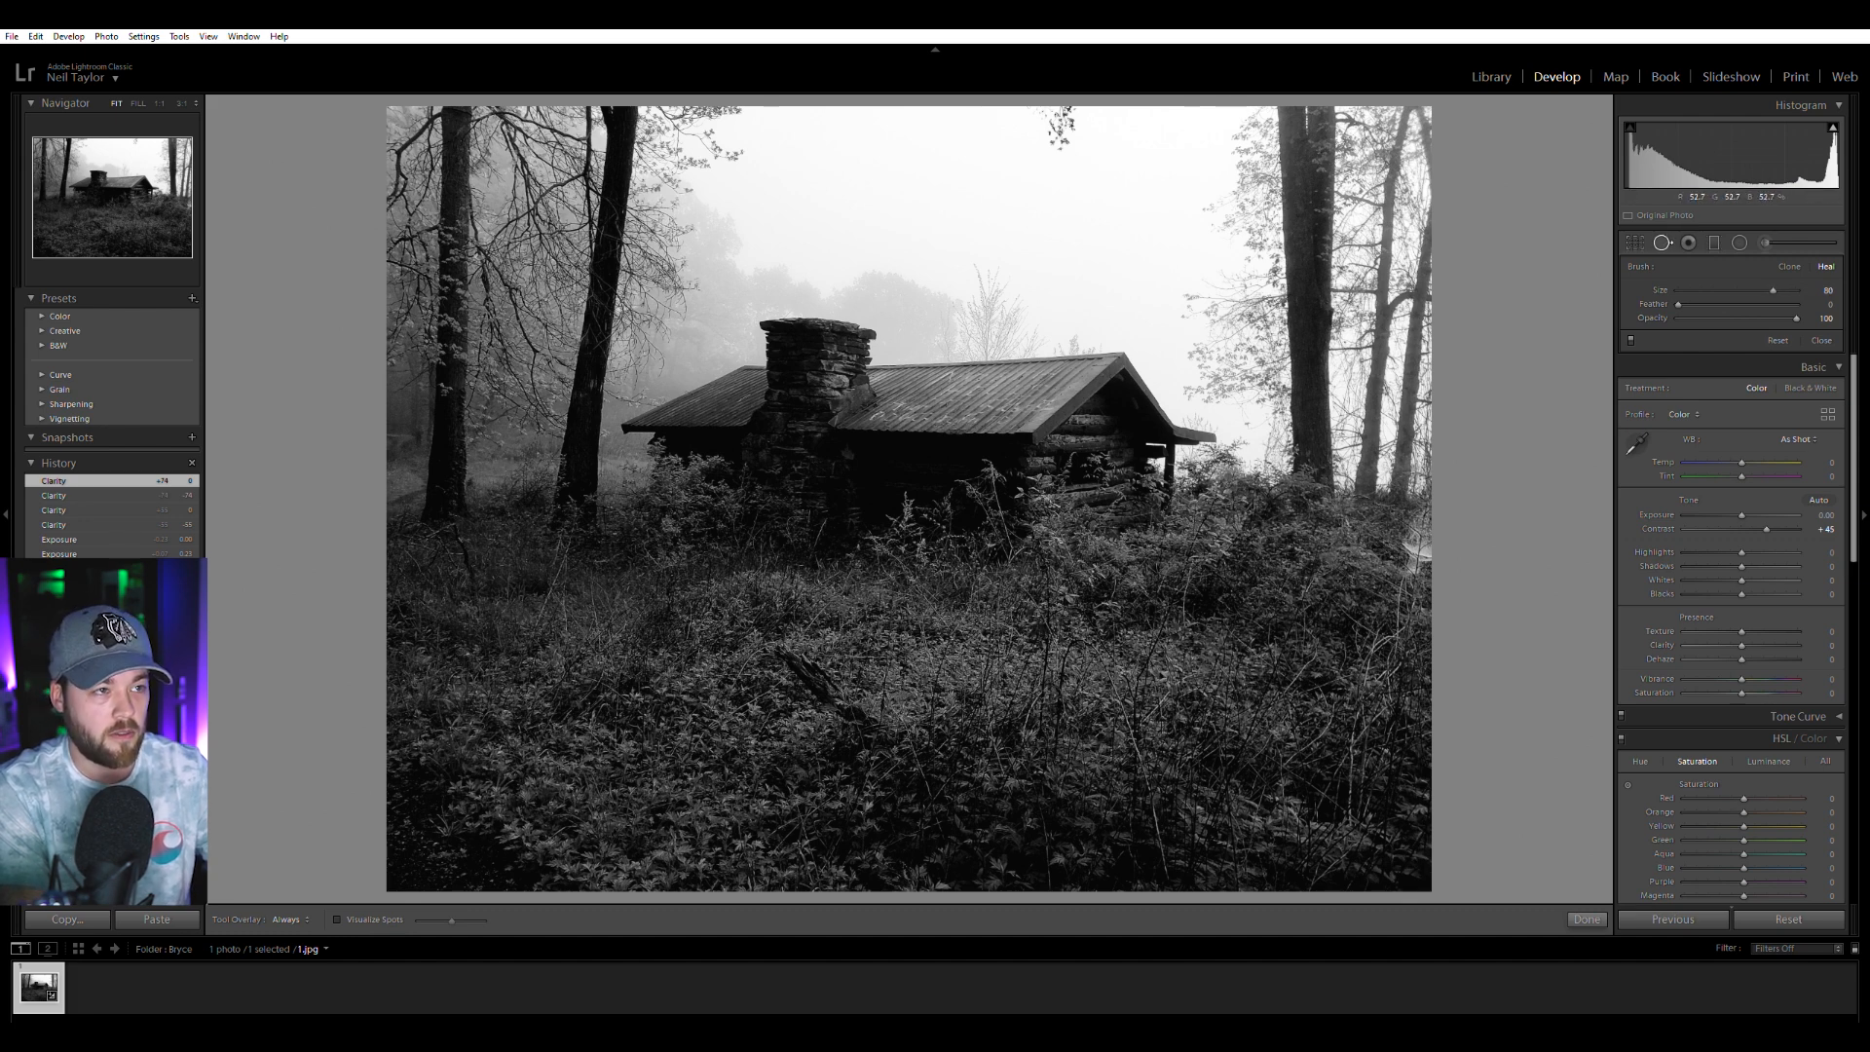
pyautogui.click(1061, 126)
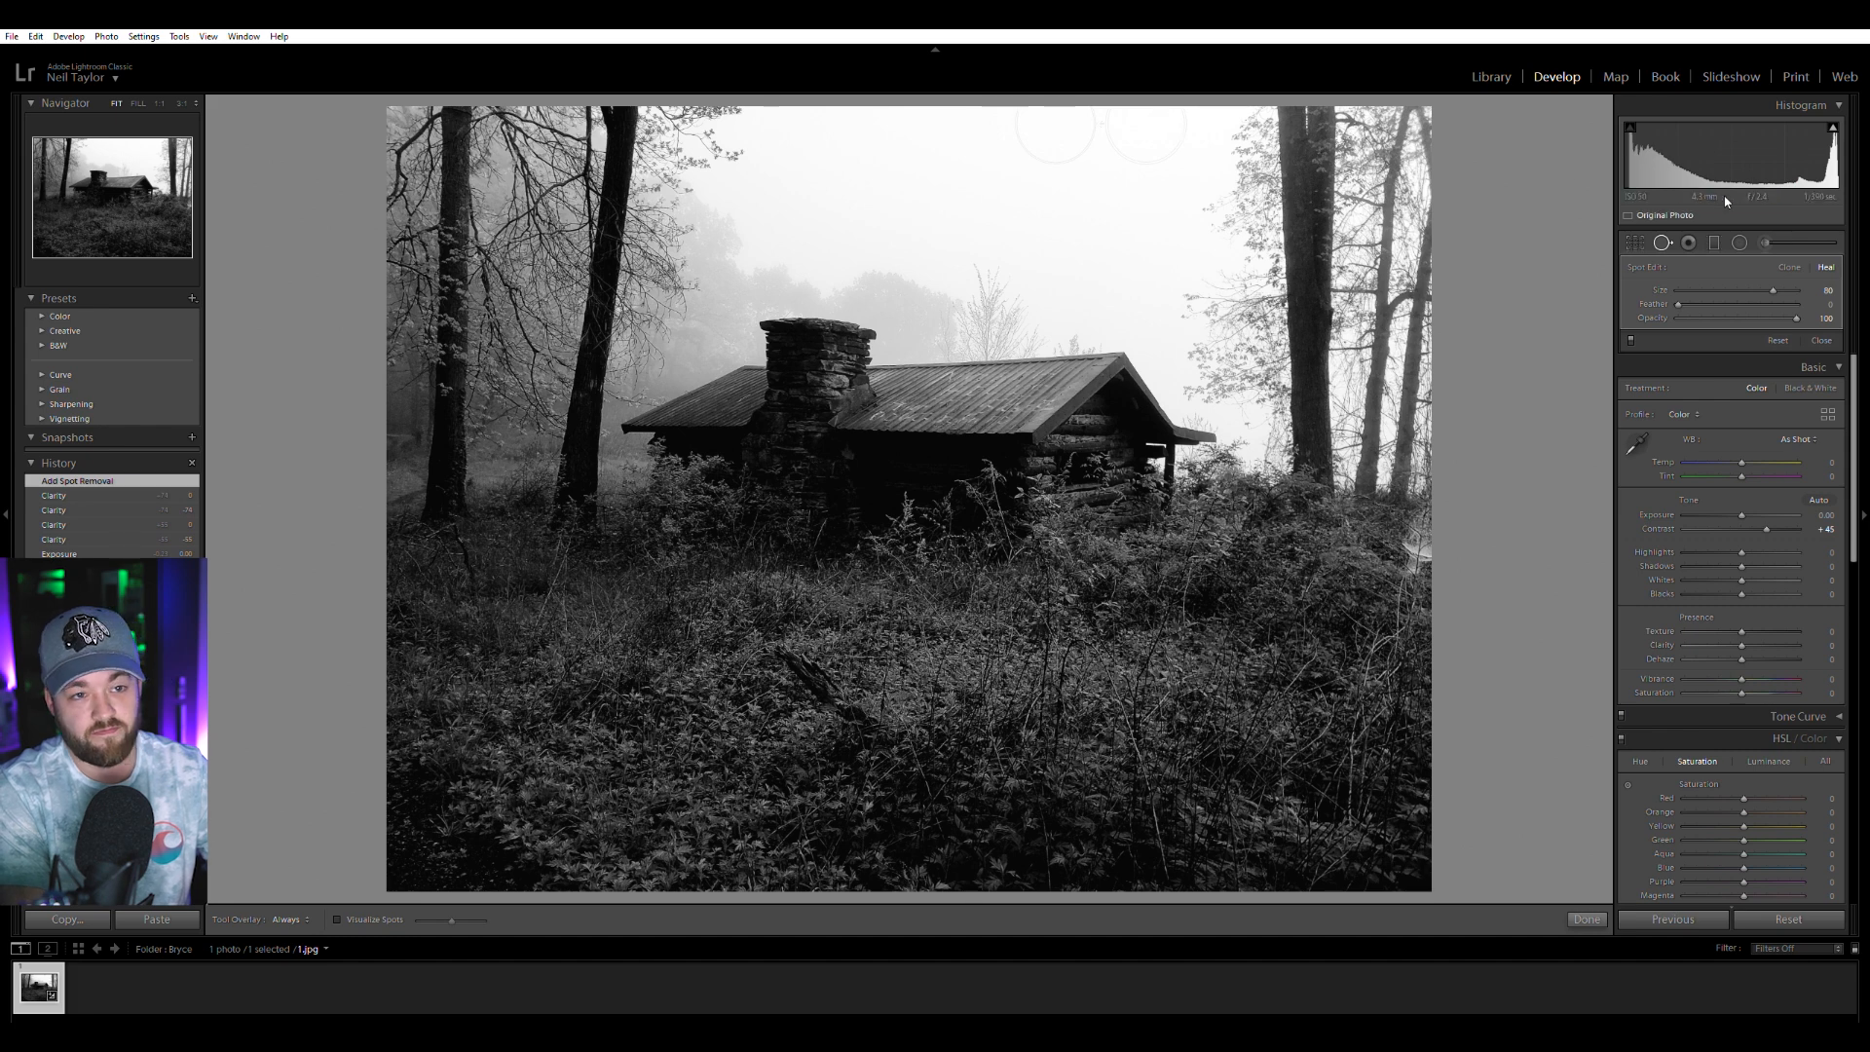
pyautogui.click(1662, 243)
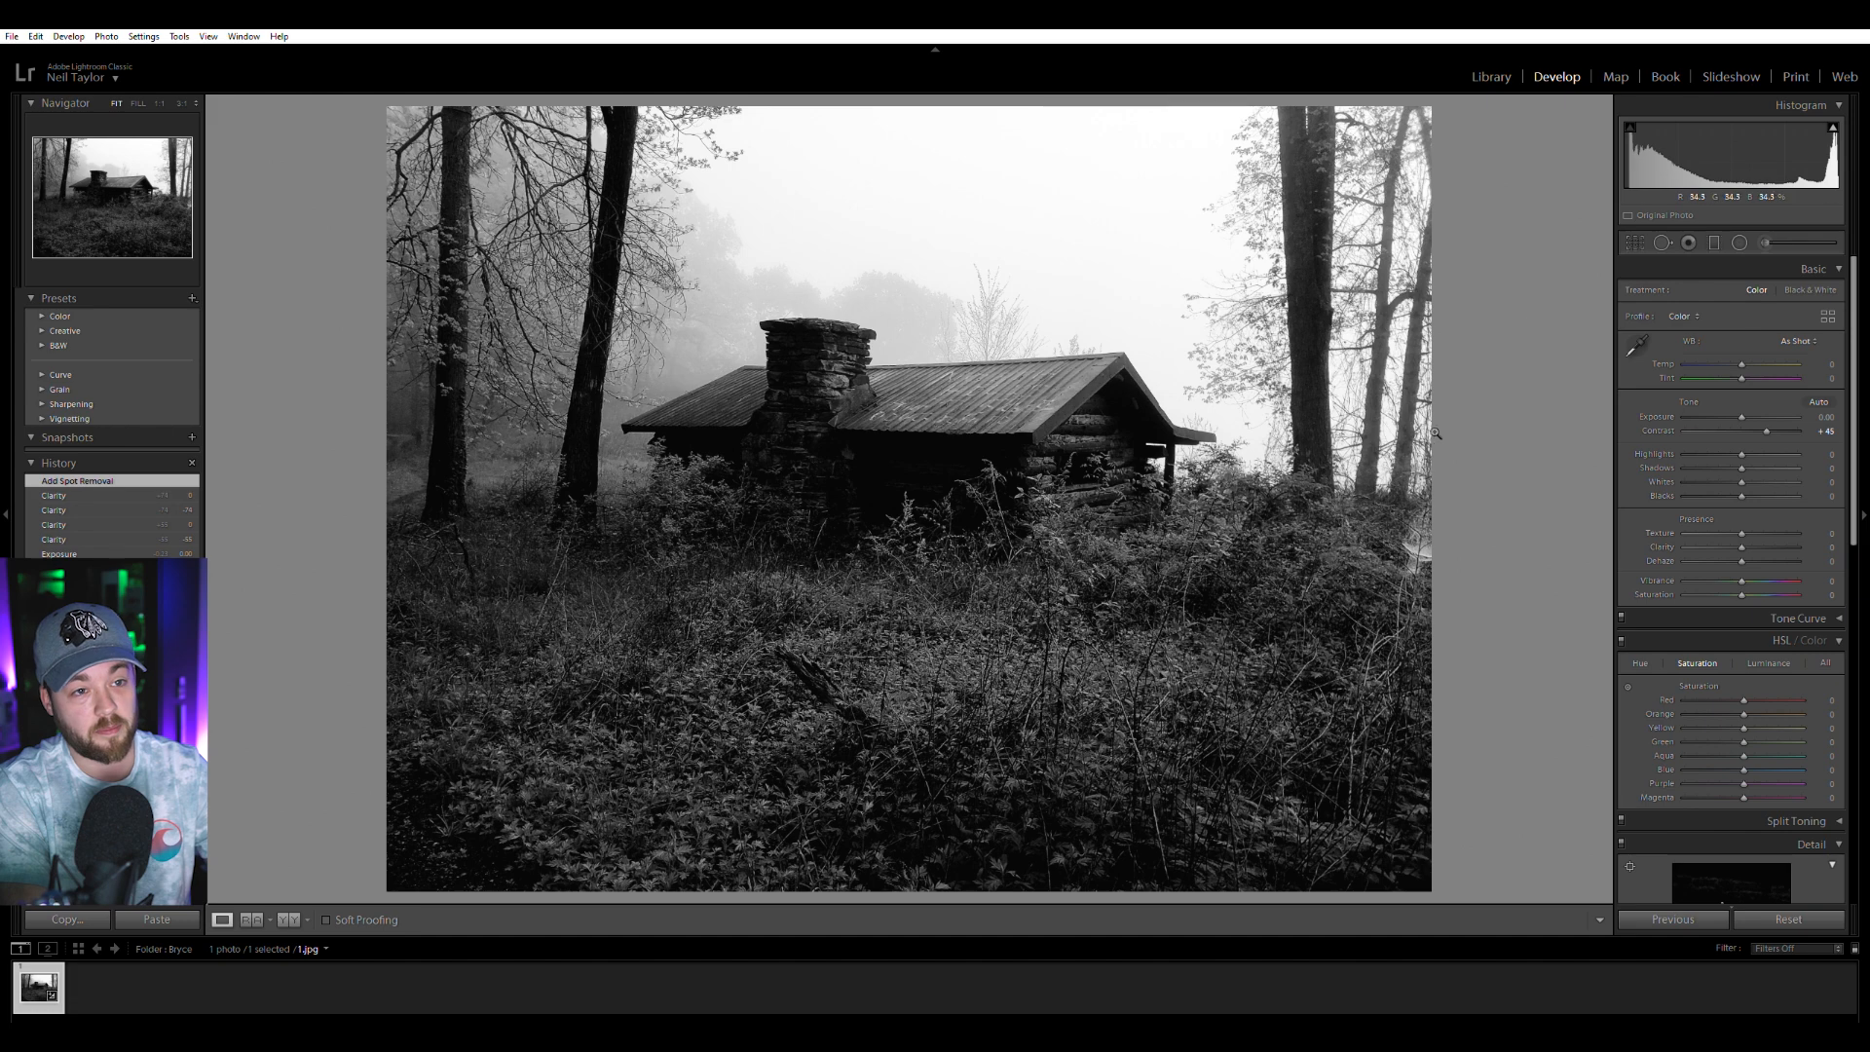
# Crop off a strip of undergrowth along the bottom edge of the cabin photo.
pyautogui.press('r')
pyautogui.moveTo(906, 889); pyautogui.dragTo(996, 823)
pyautogui.press('Return')
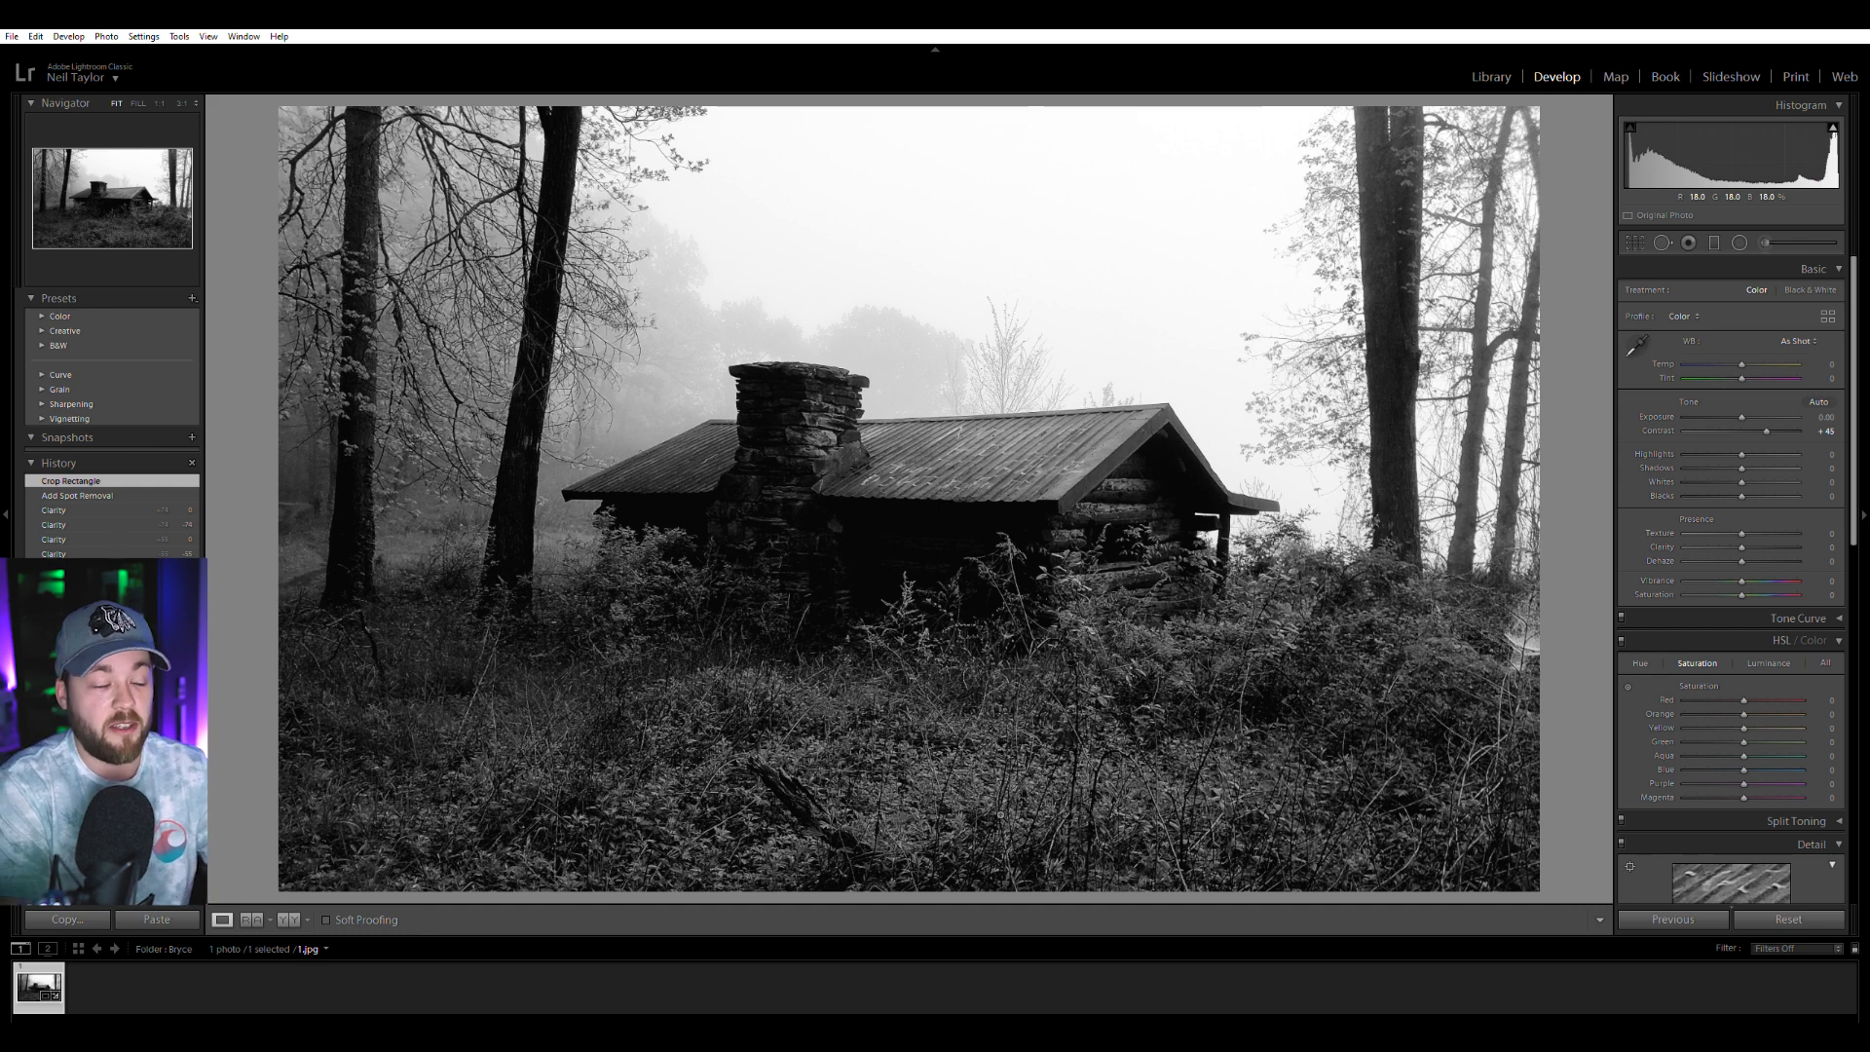
# Open the palm-lined street photo from the next submitter's folder for developing and crop in its right and top edges.
pyautogui.click(1495, 76)
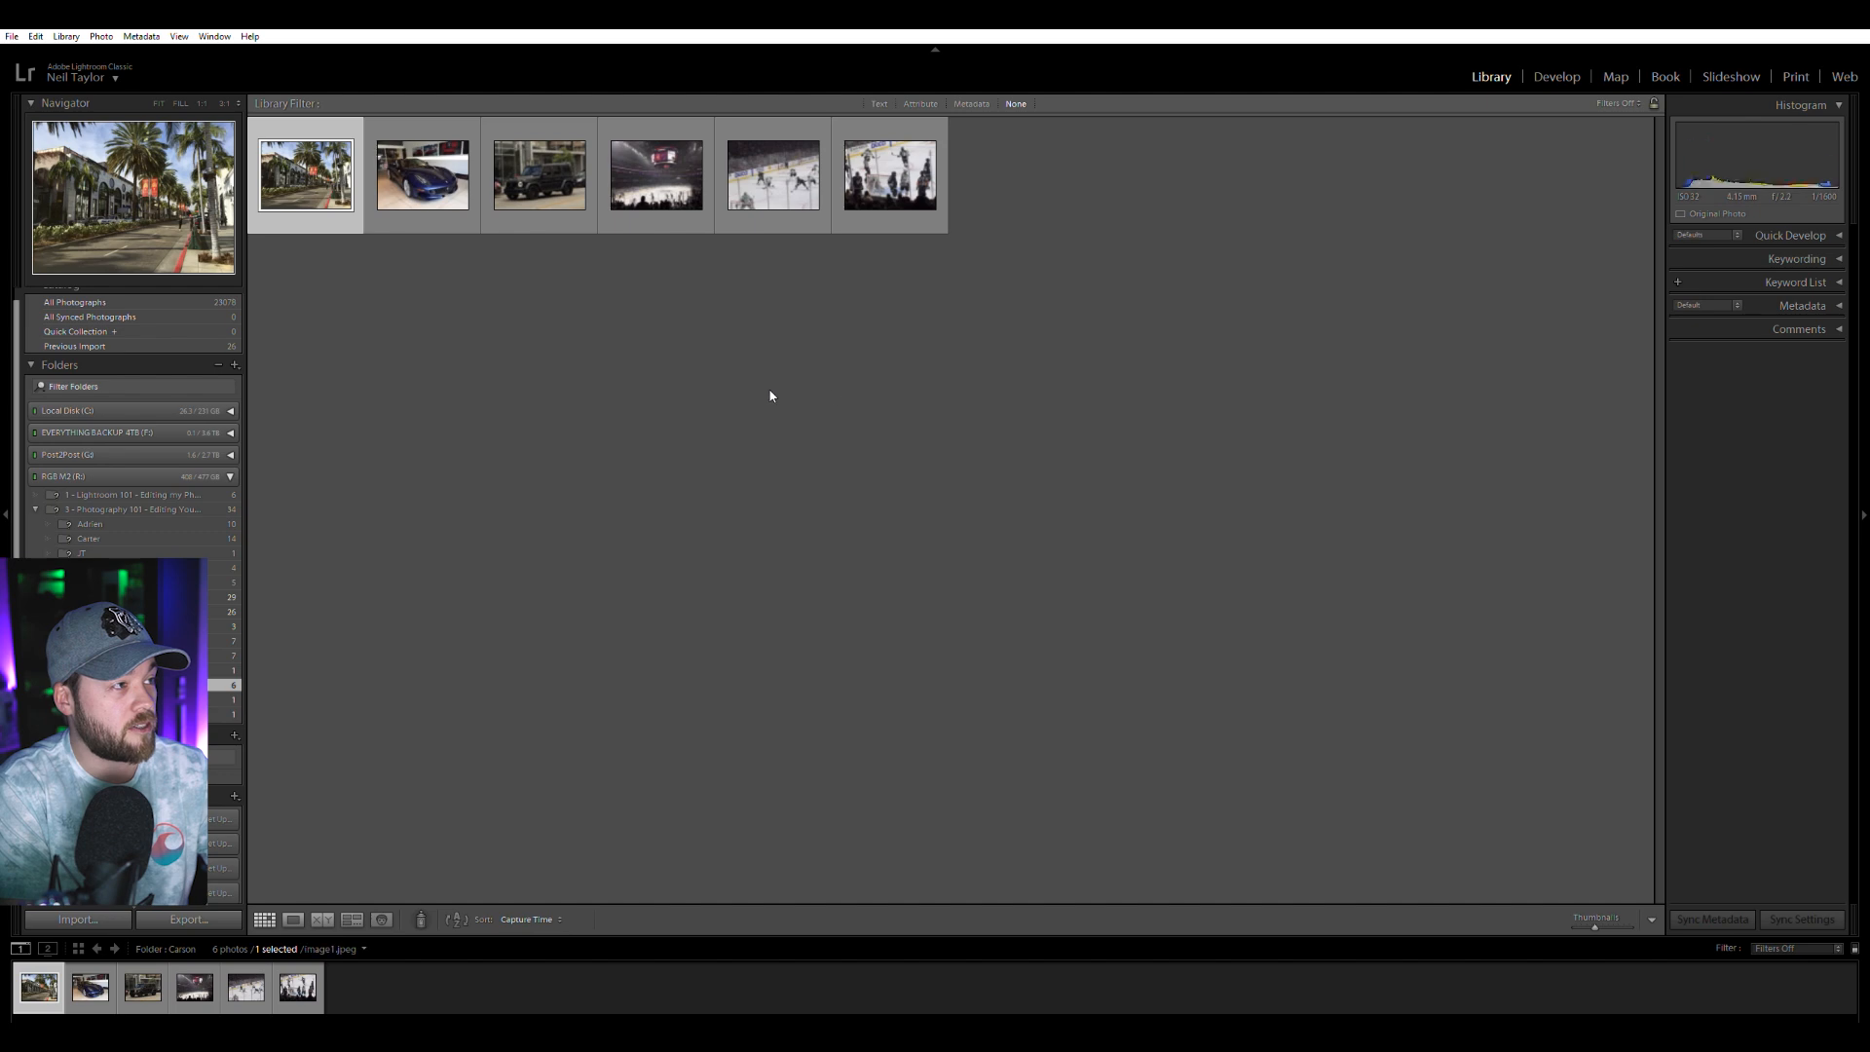
pyautogui.click(1557, 76)
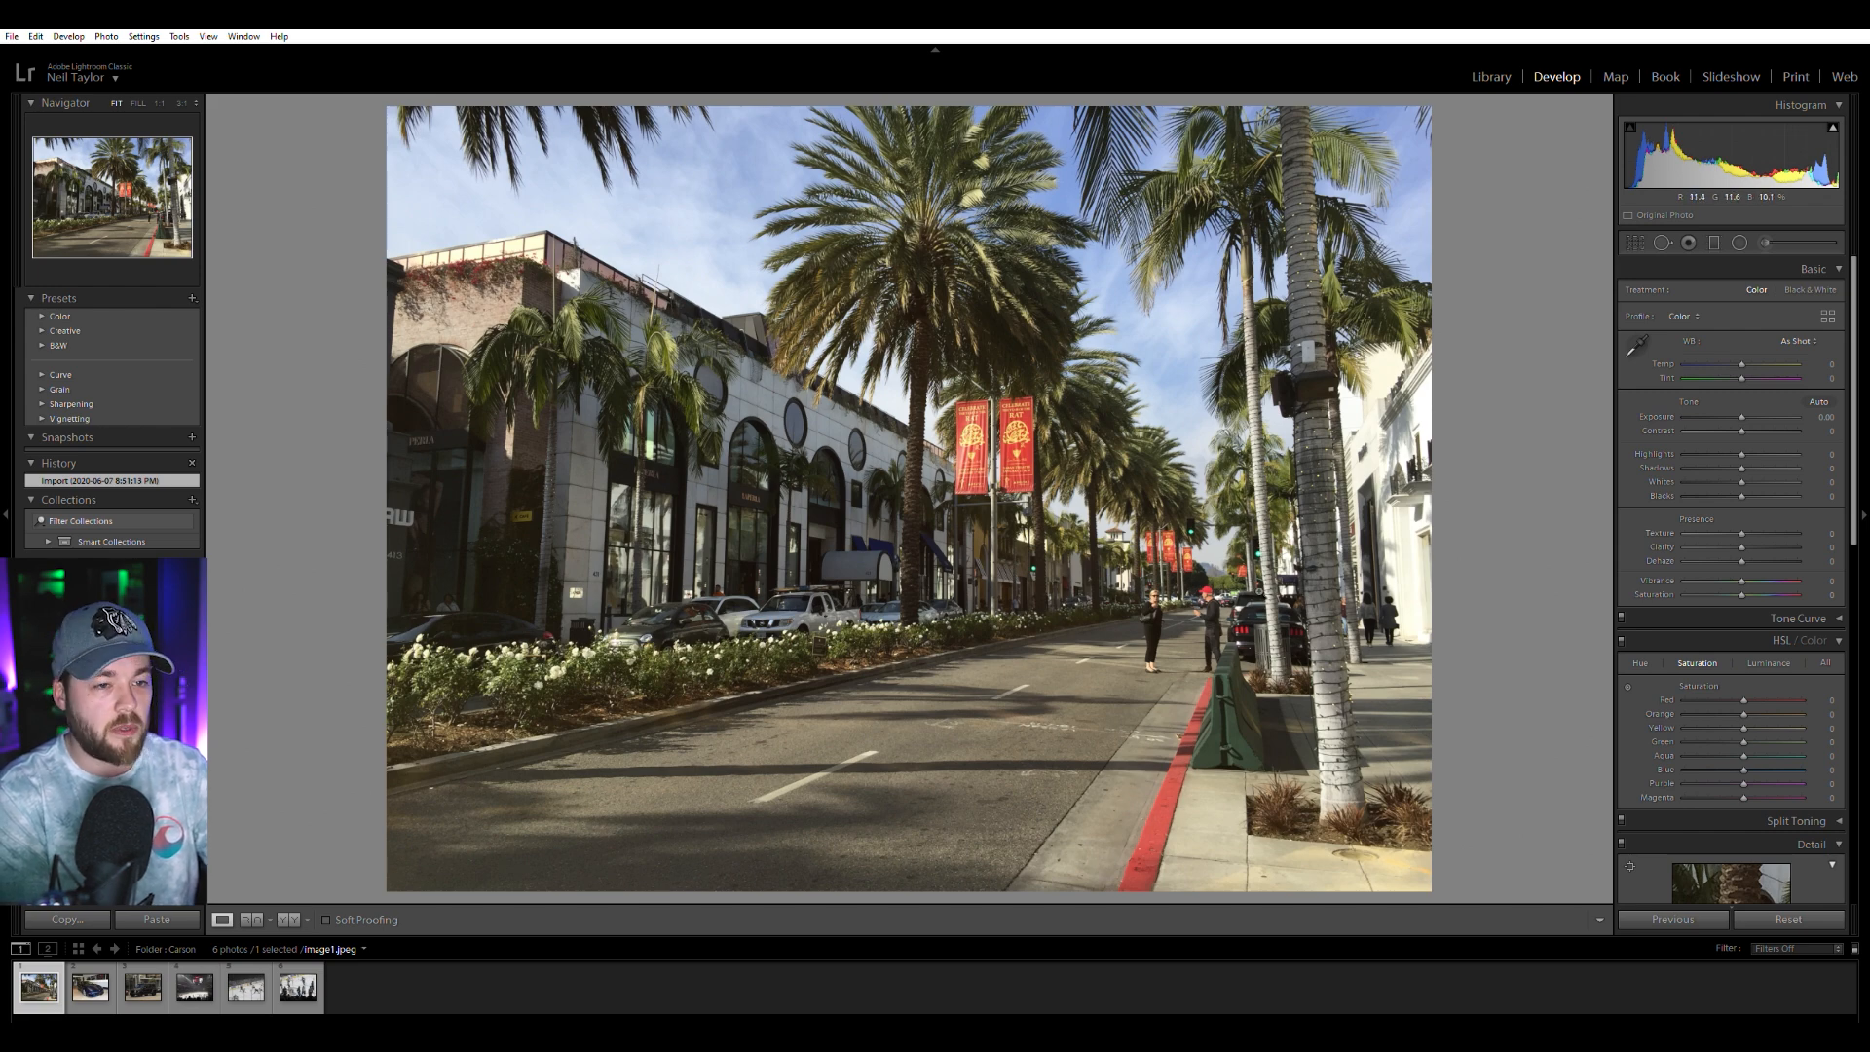
pyautogui.click(1633, 242)
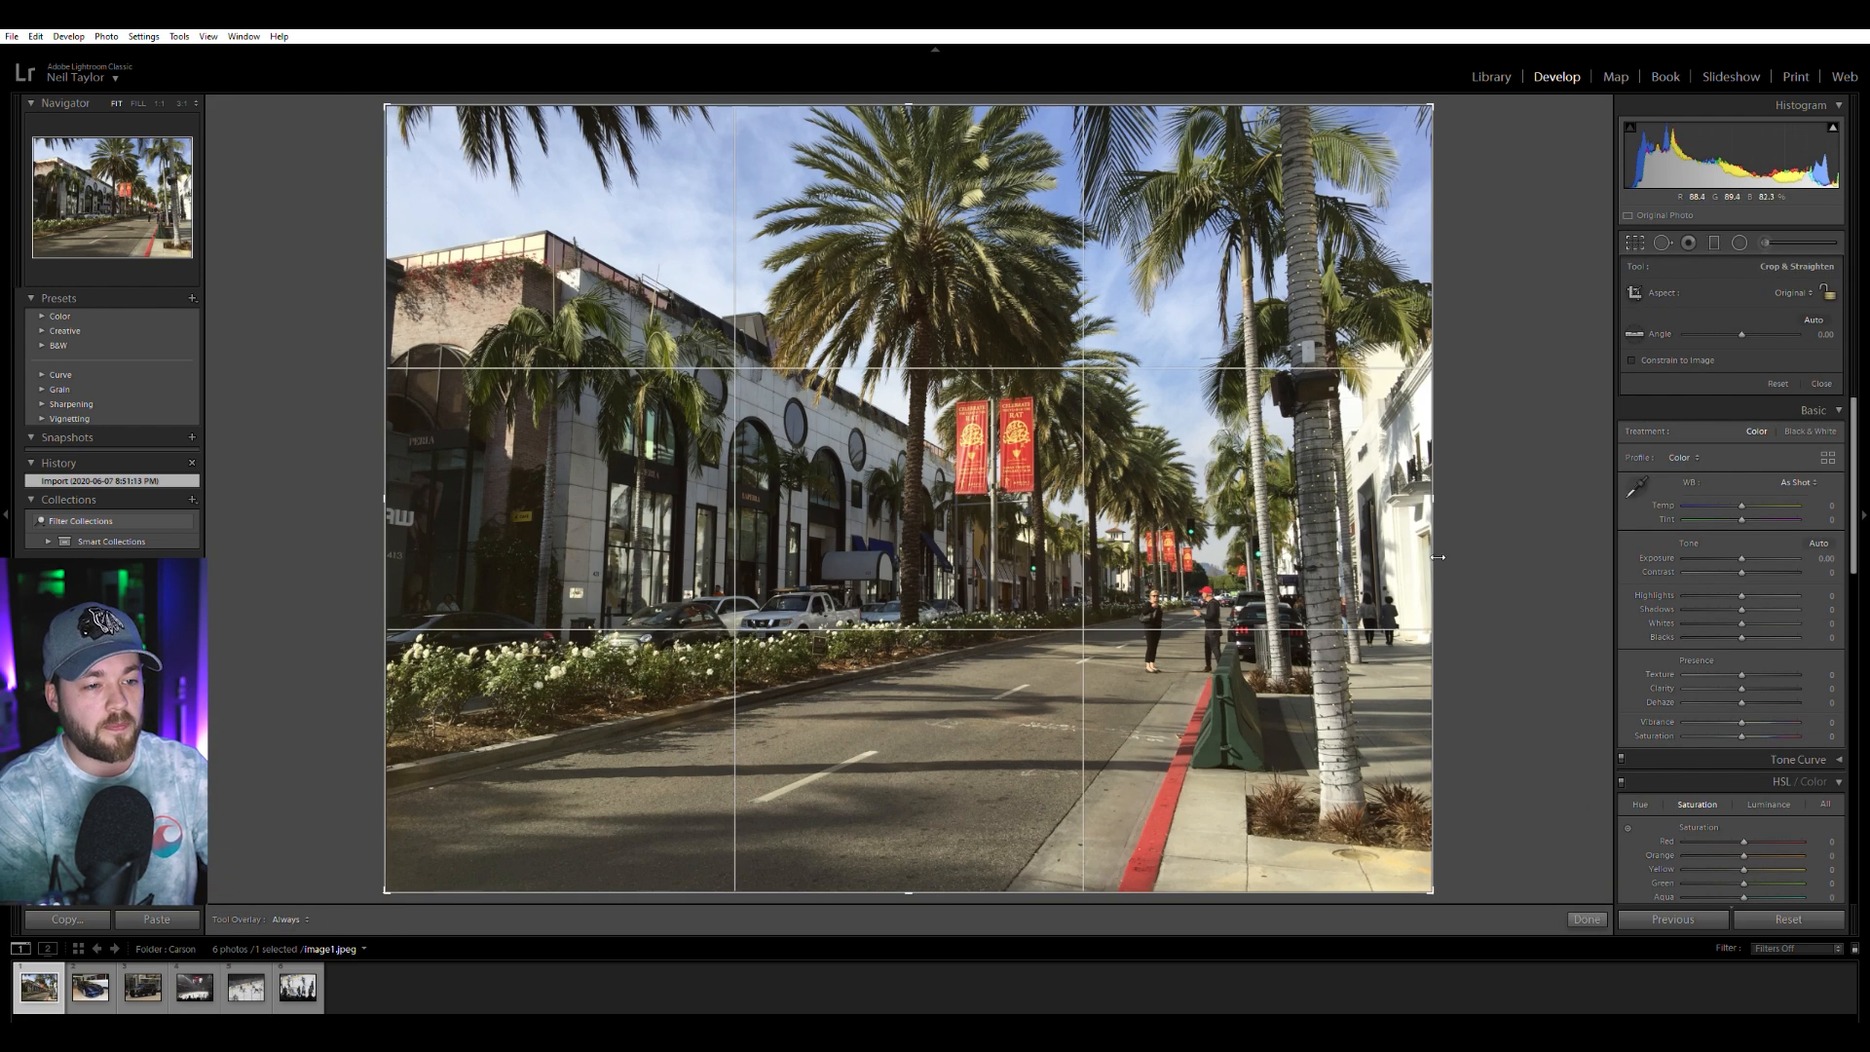
pyautogui.moveTo(1432, 610); pyautogui.dragTo(1374, 630)
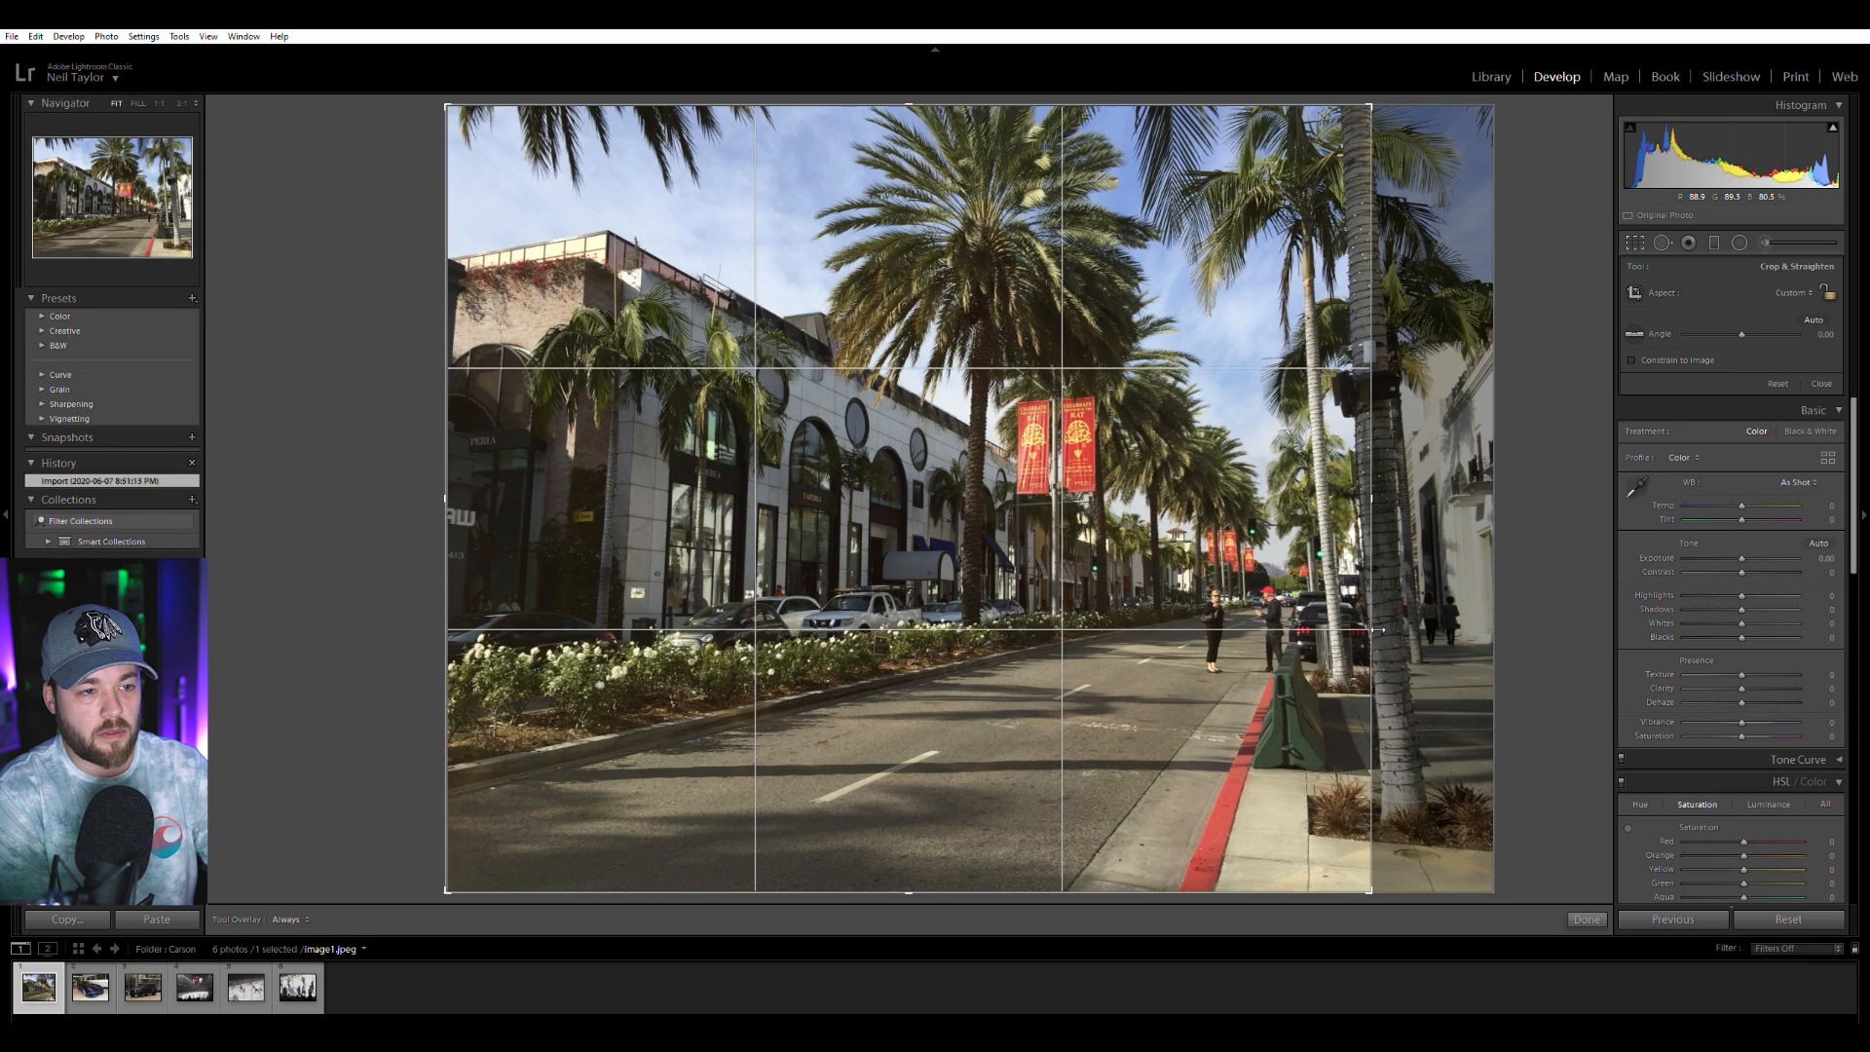
pyautogui.press('Return')
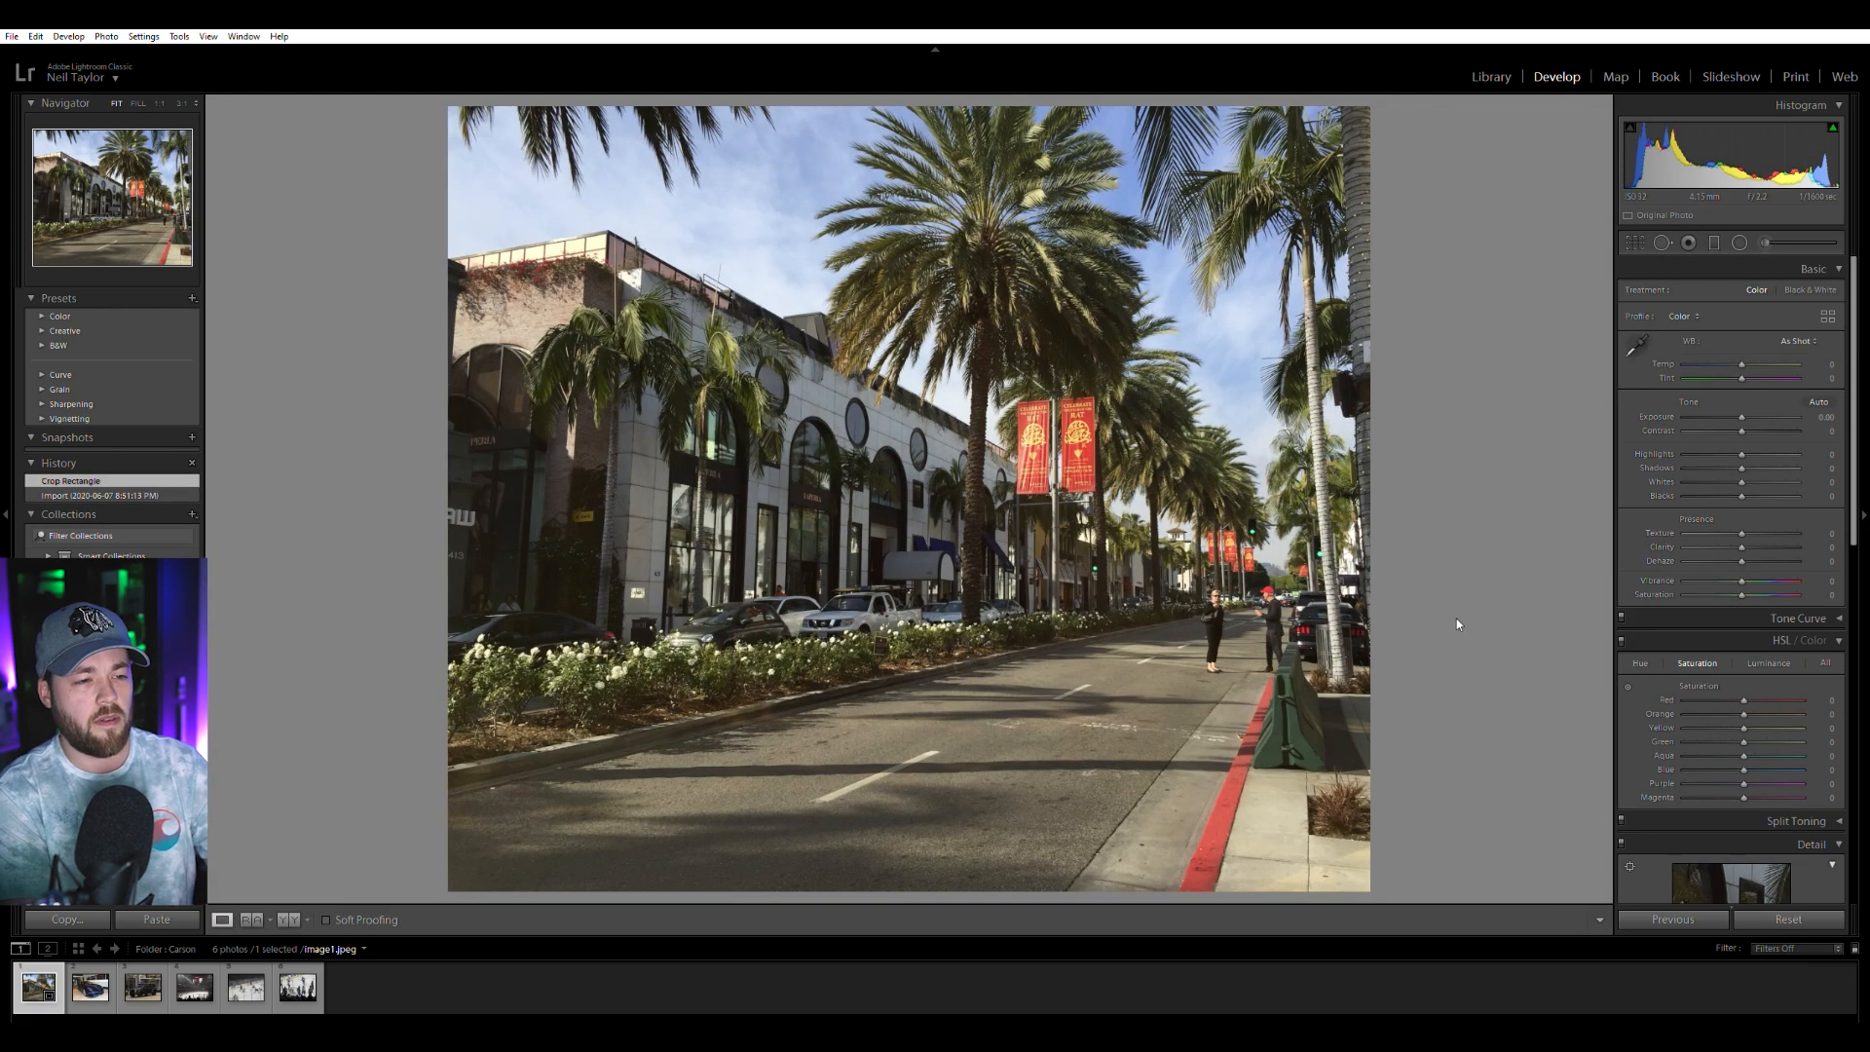
pyautogui.click(1637, 242)
pyautogui.moveTo(935, 105); pyautogui.dragTo(936, 151)
pyautogui.press('Return')
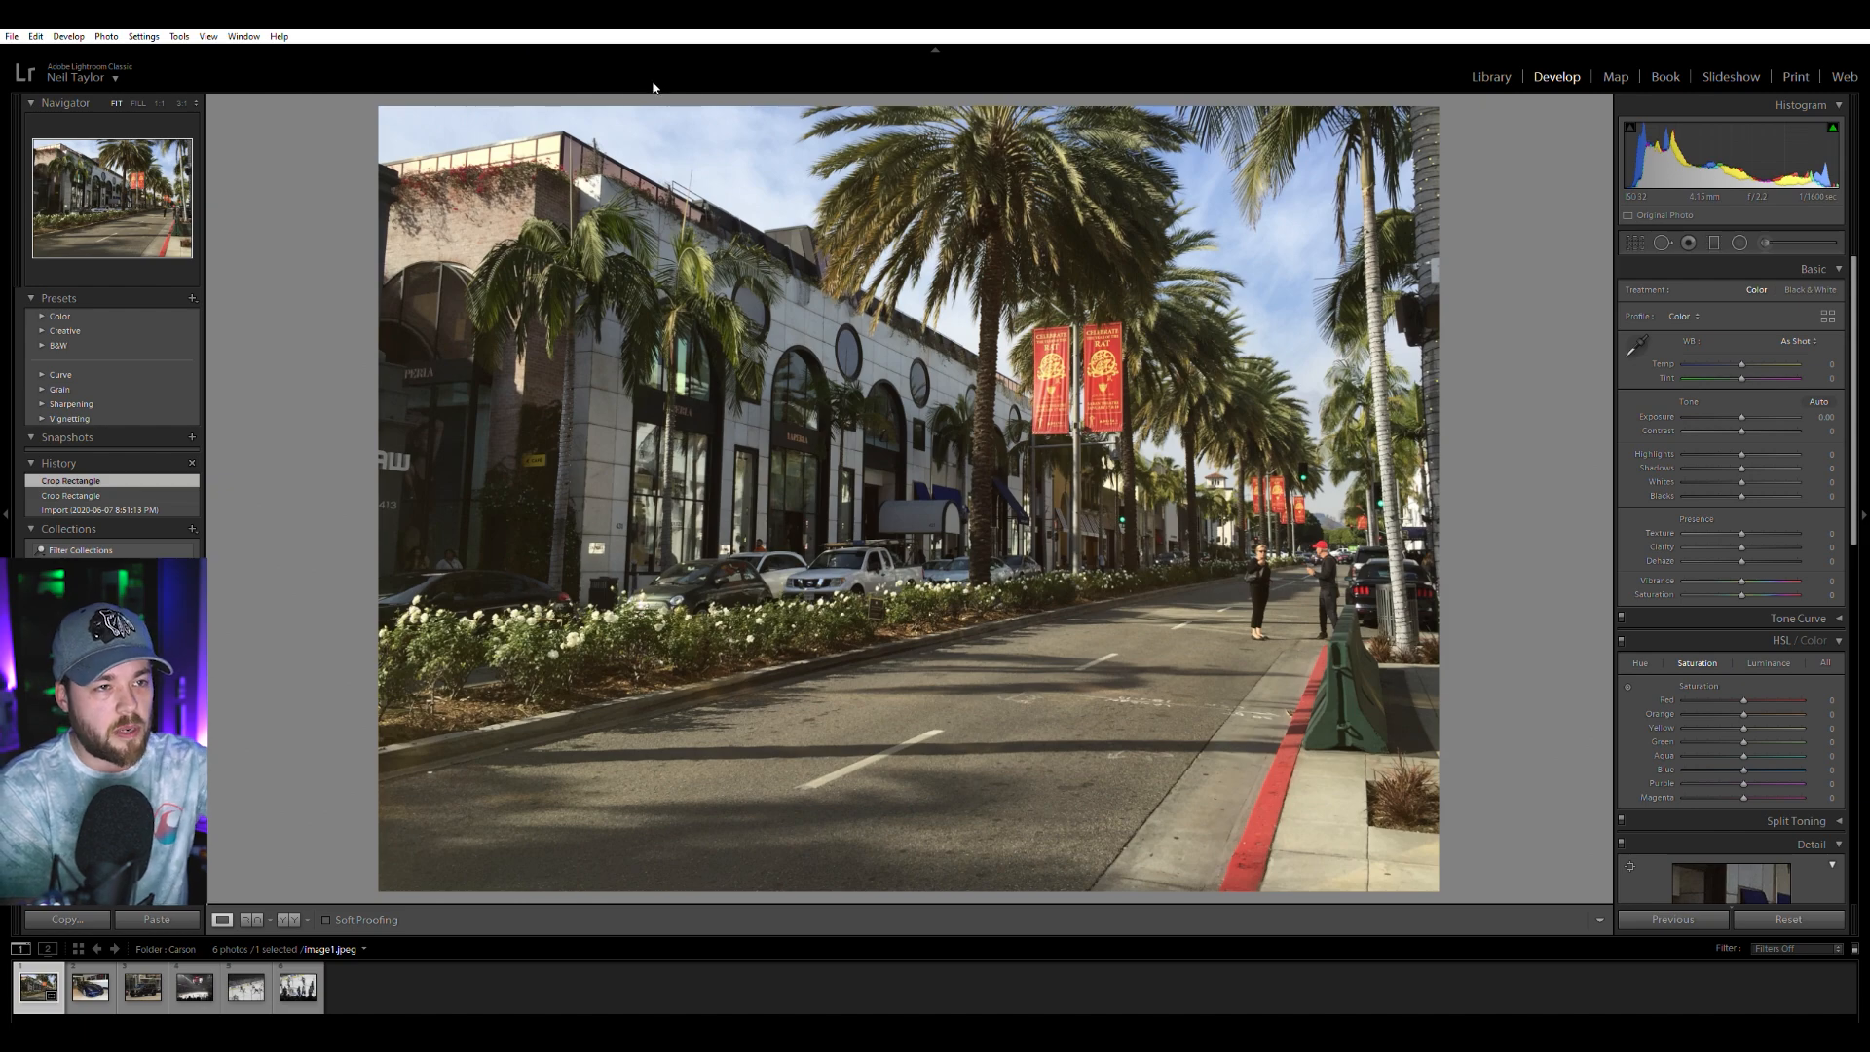
pyautogui.click(1293, 568)
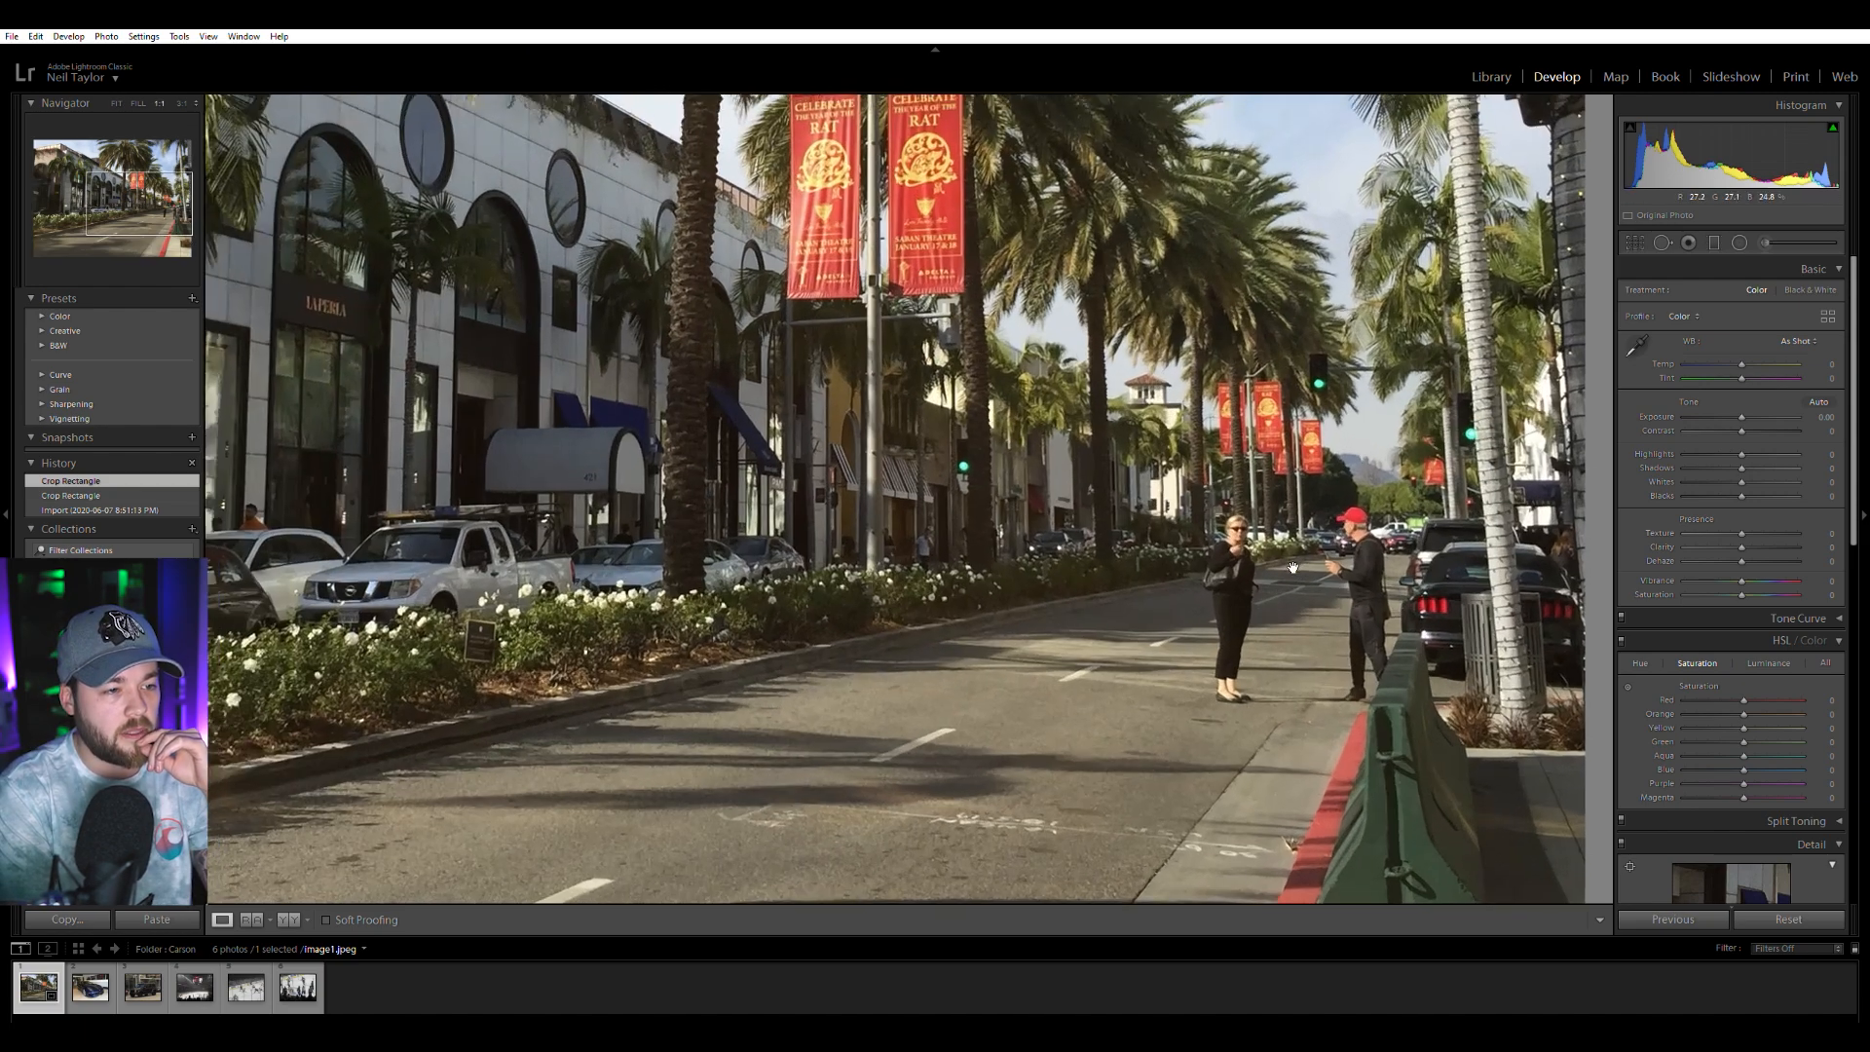
pyautogui.click(1293, 568)
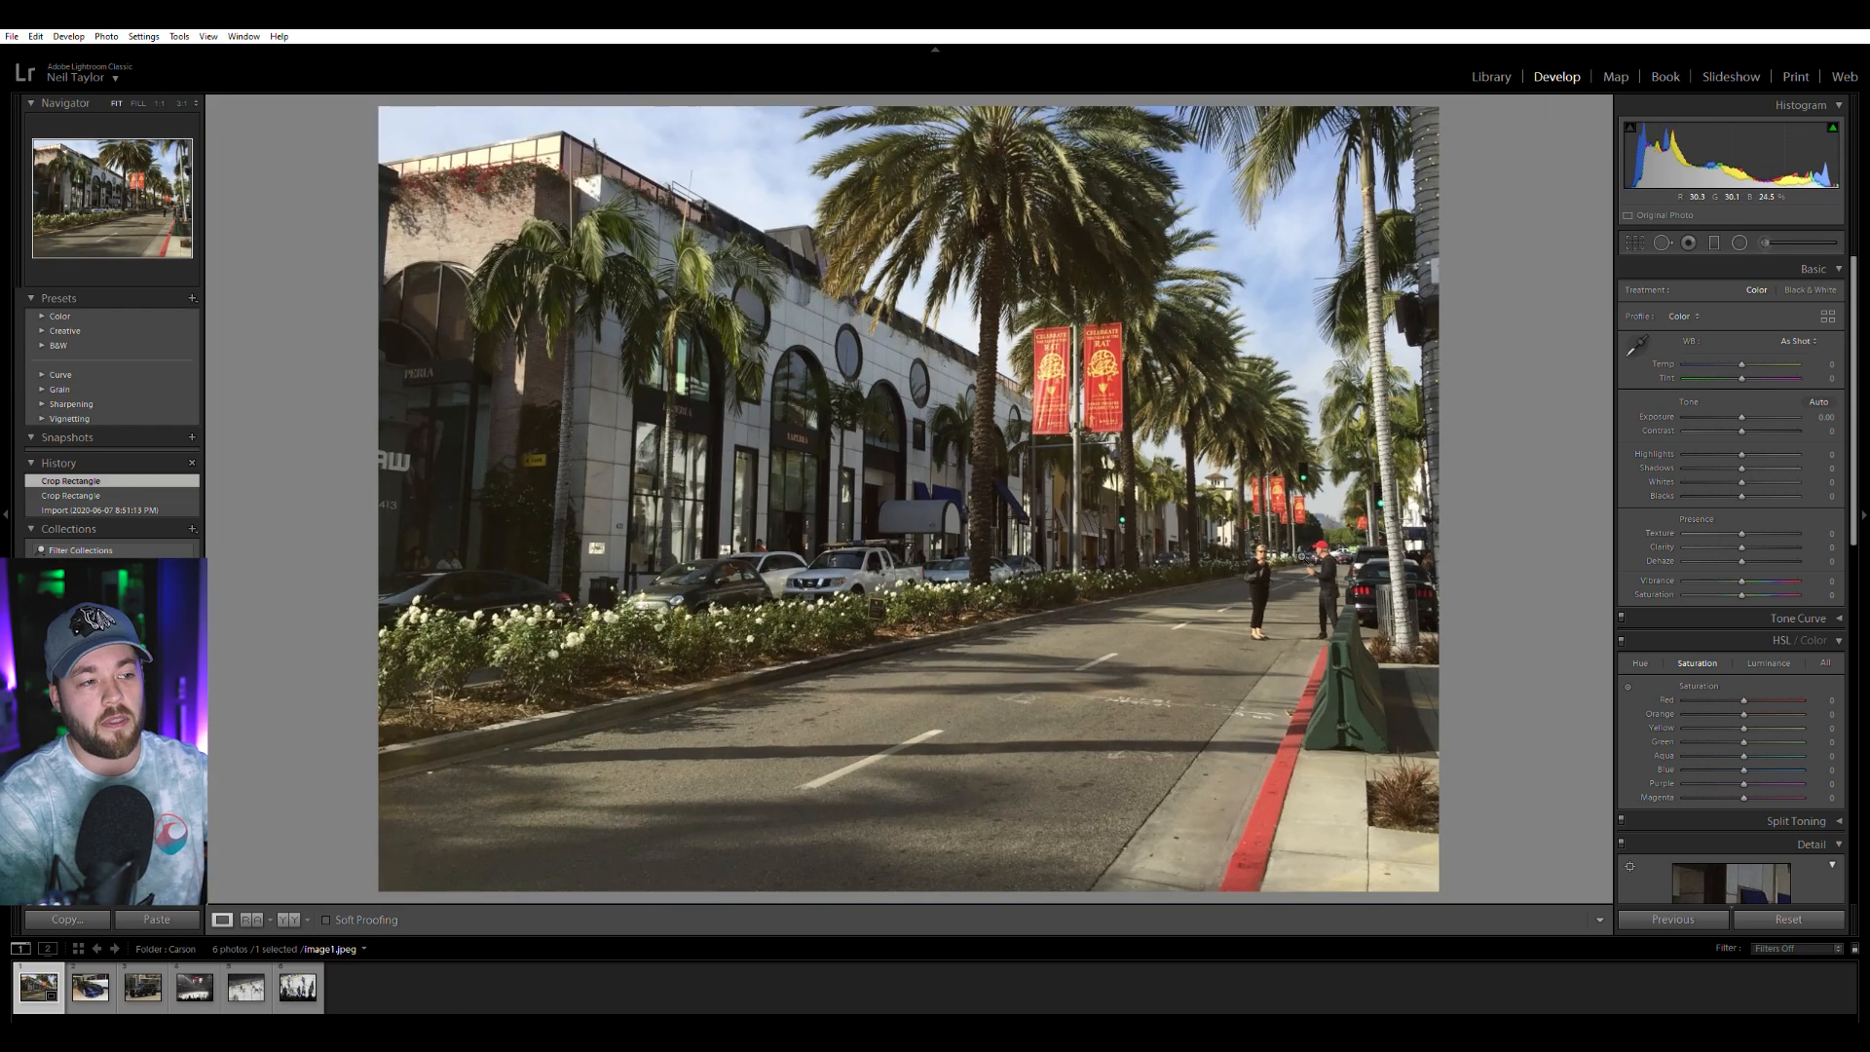
# Look over the blue sports car photo and the black SUV photo, examining the SUV up close.
pyautogui.click(99, 974)
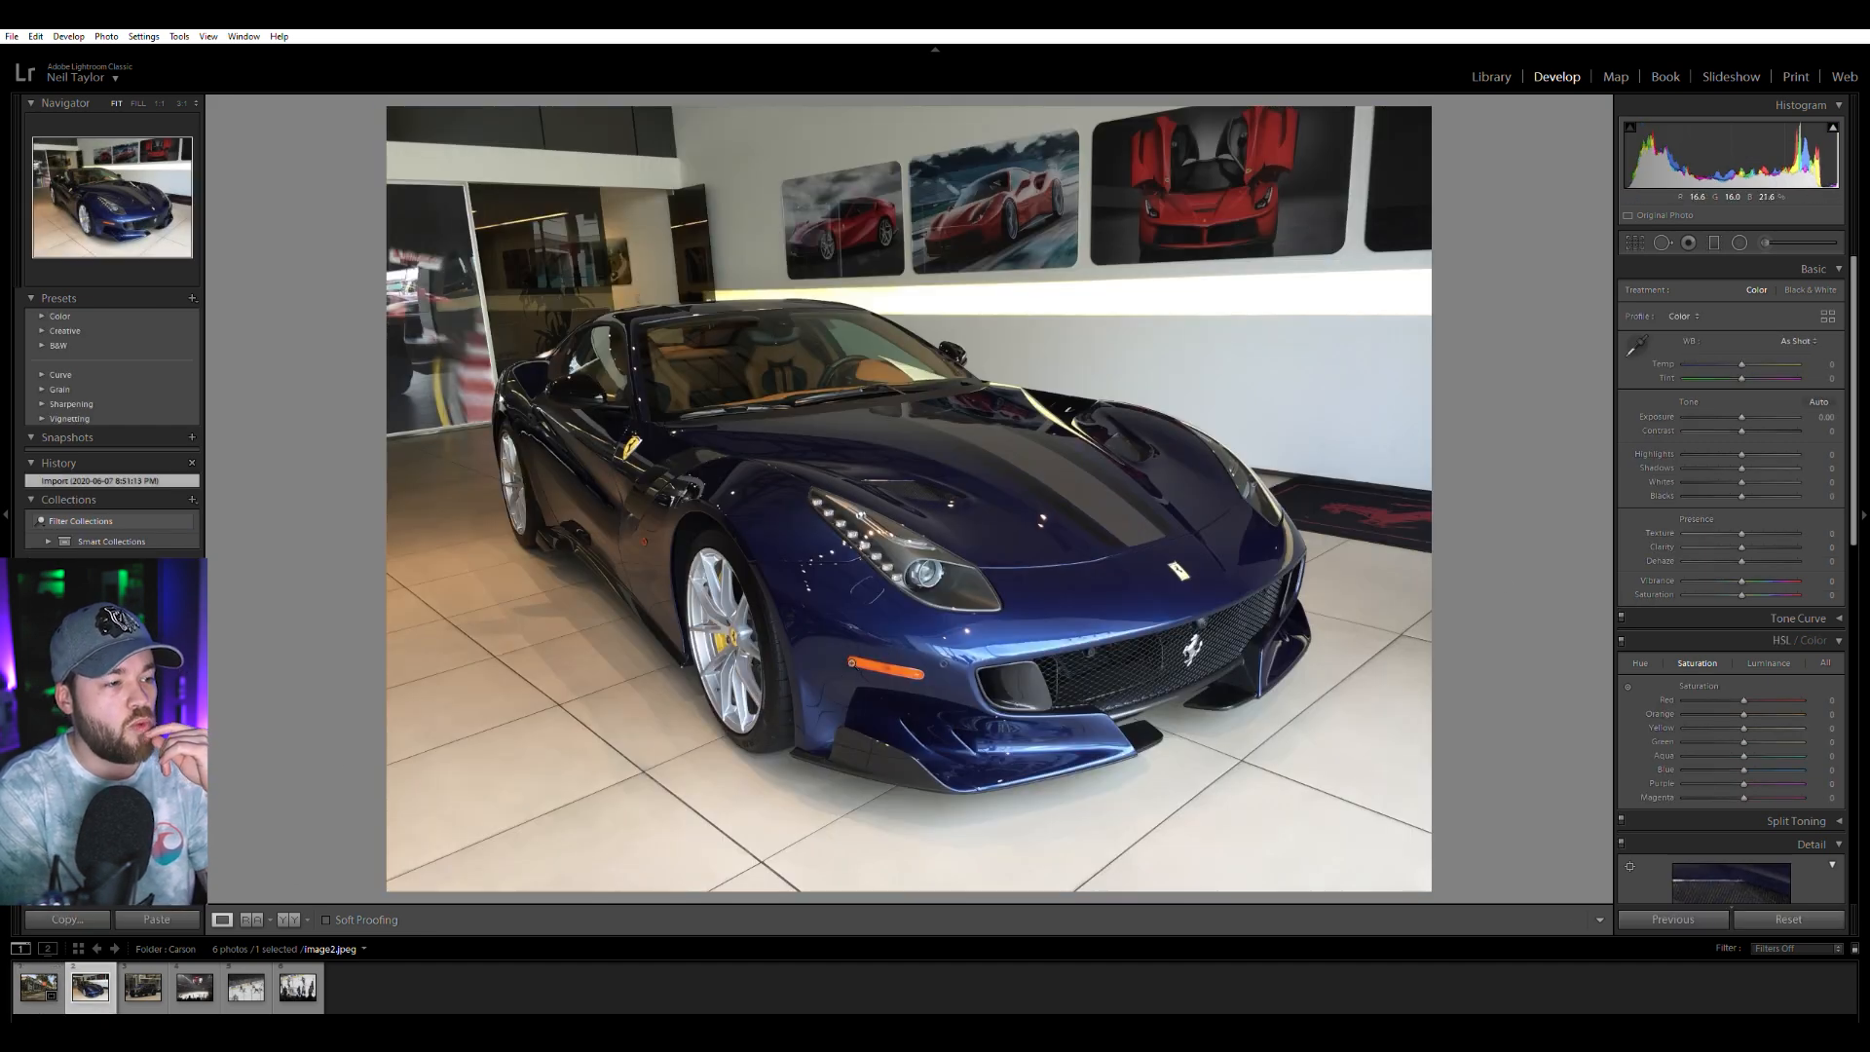
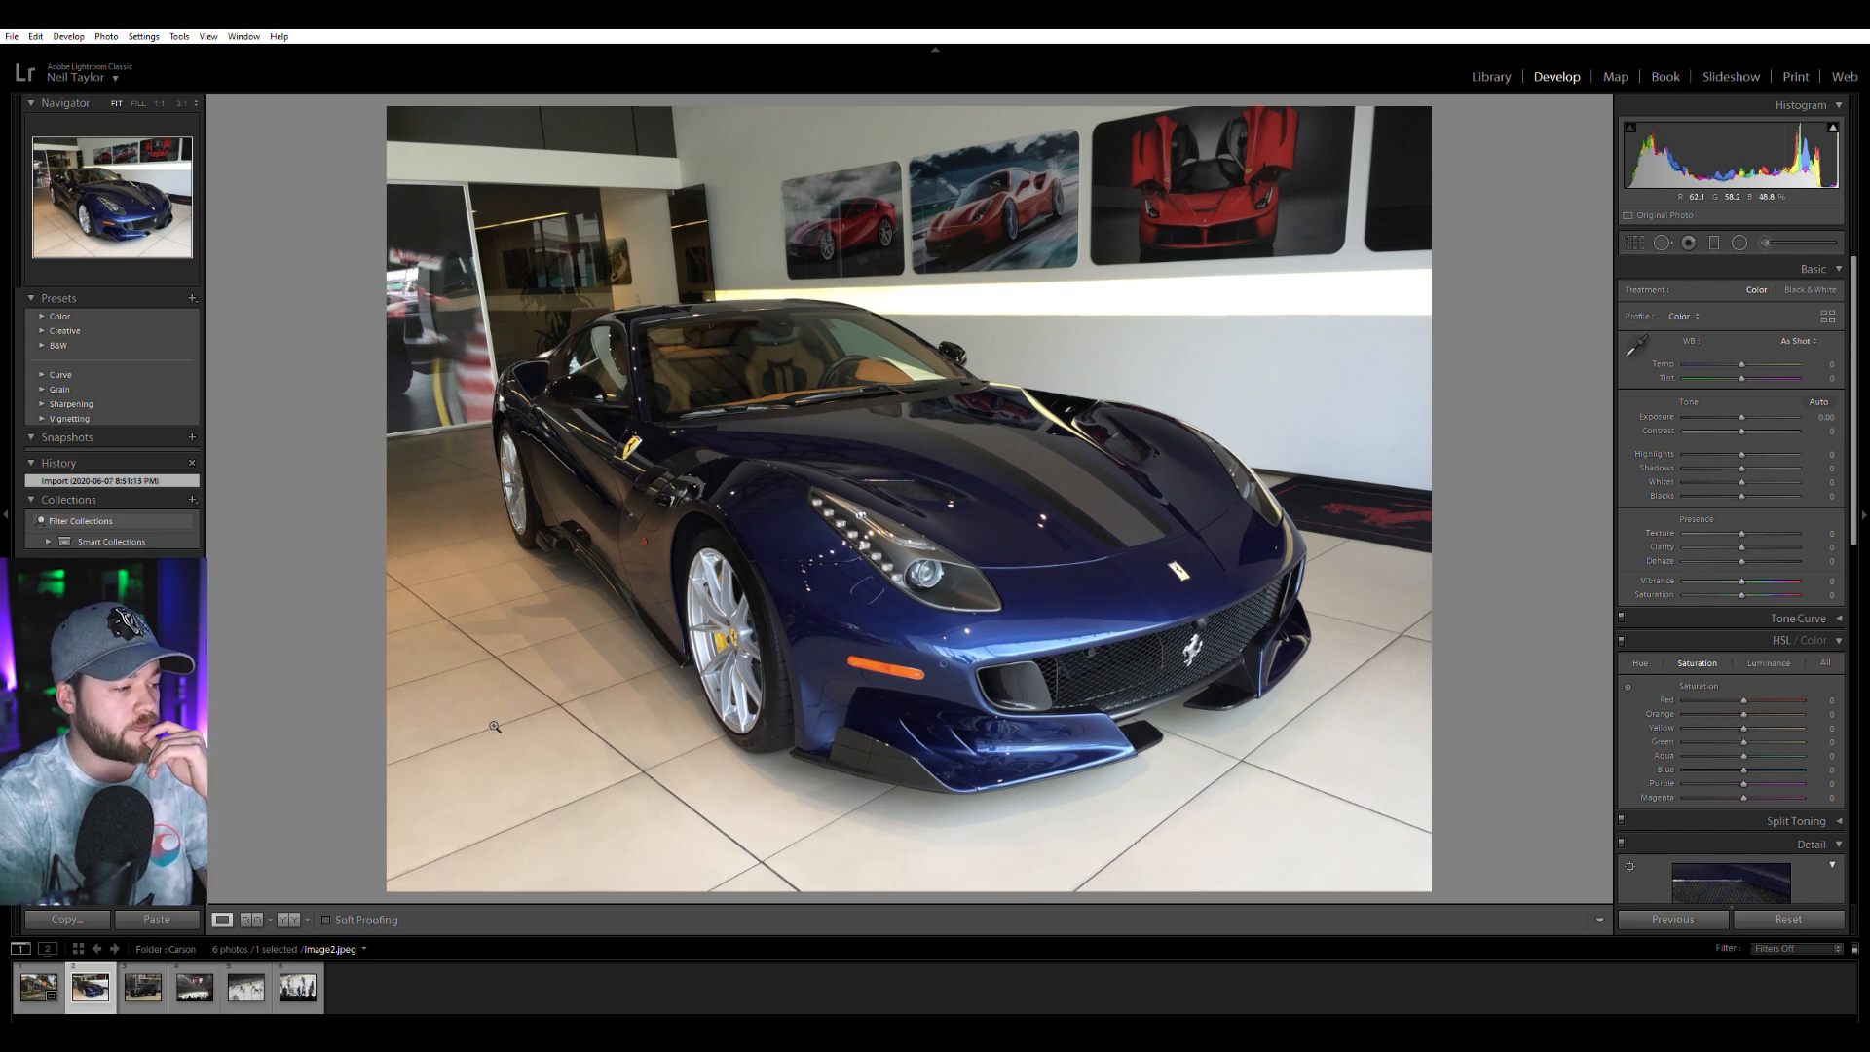
pyautogui.press('Right')
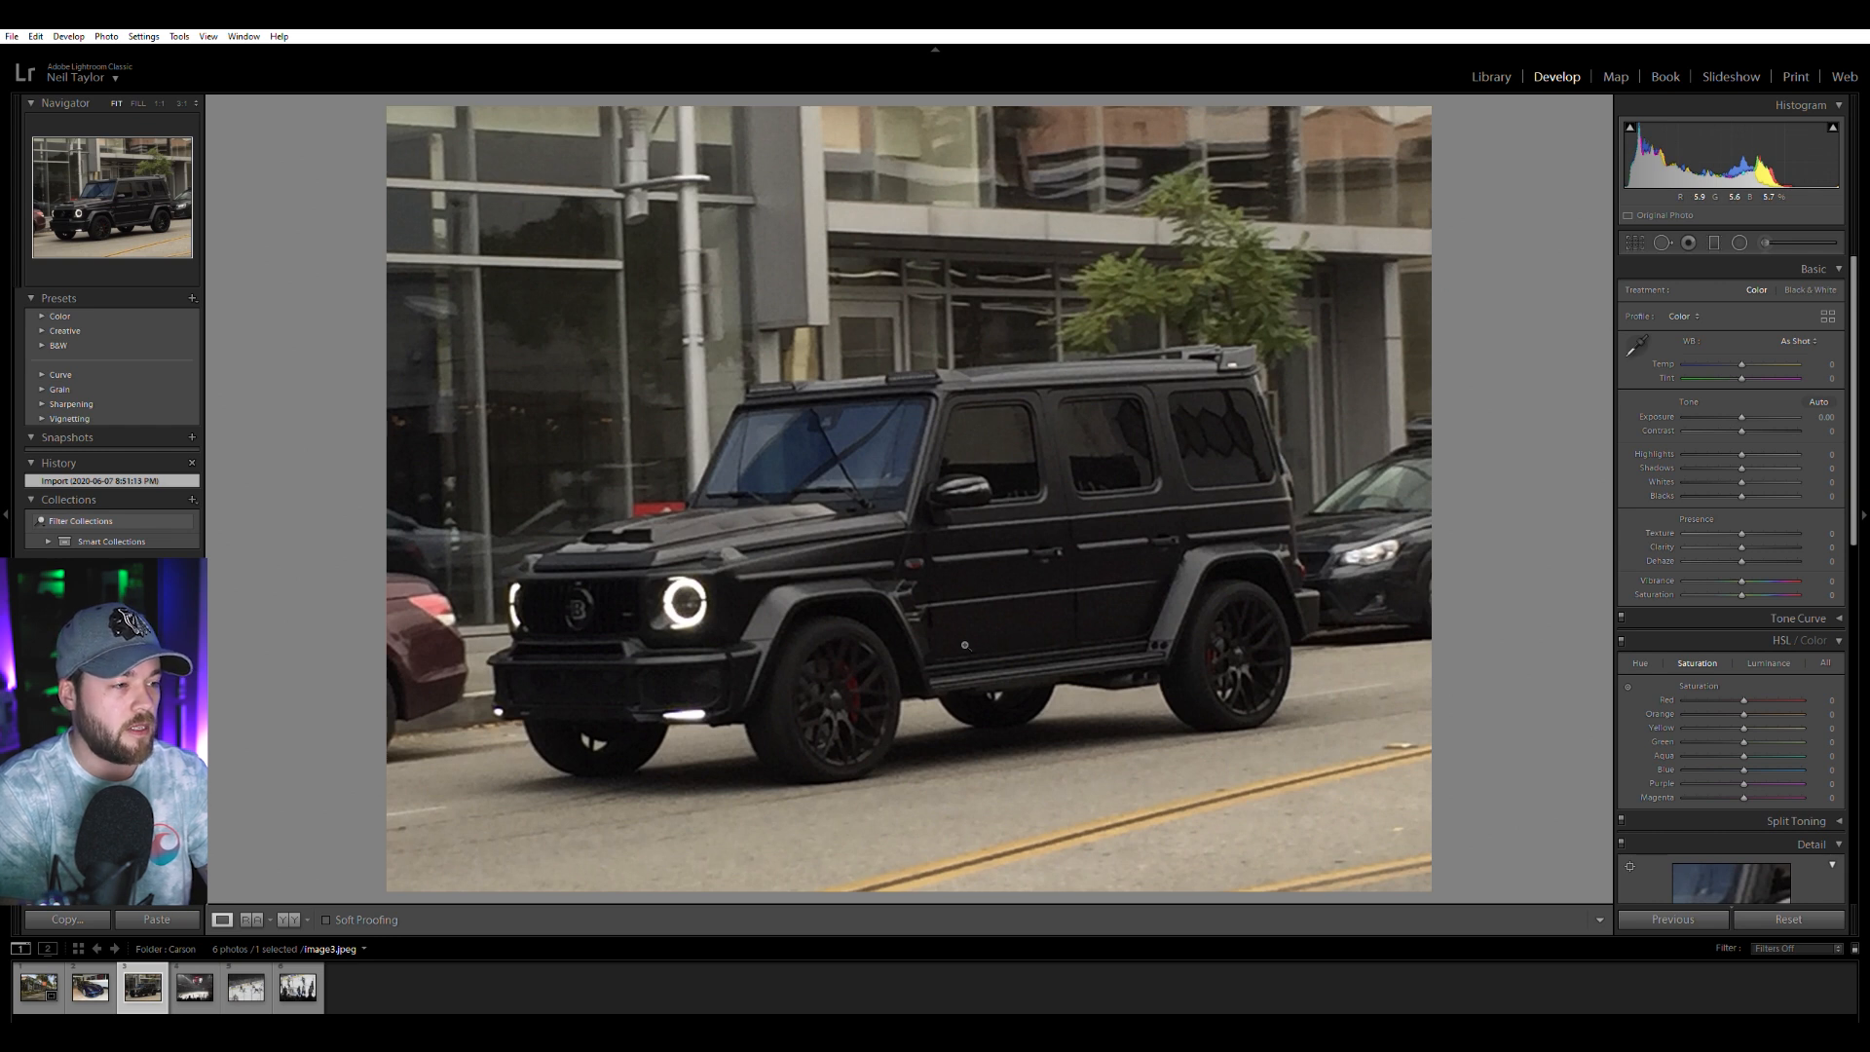
pyautogui.click(1034, 586)
pyautogui.click(1059, 544)
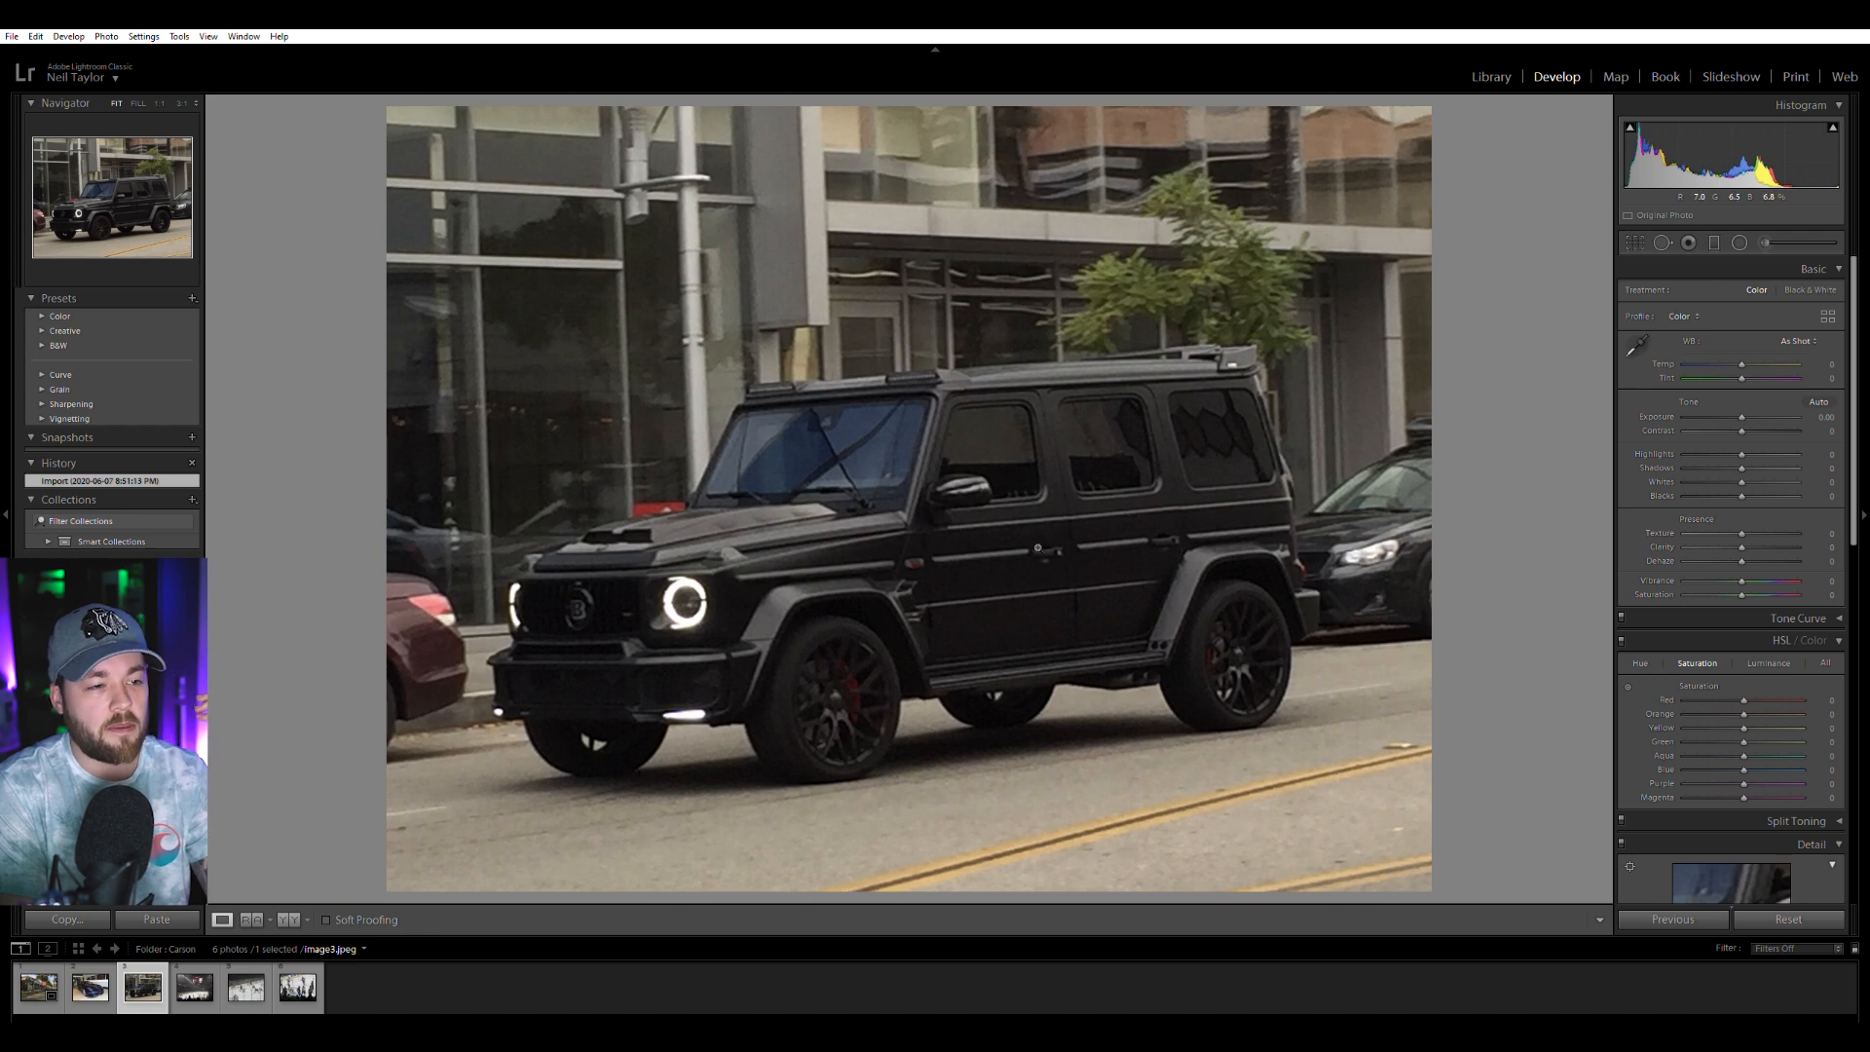
# Open the hockey arena photo with the hanging scoreboard and set its contrast to +59 and shadows to -63.
pyautogui.press('Right')
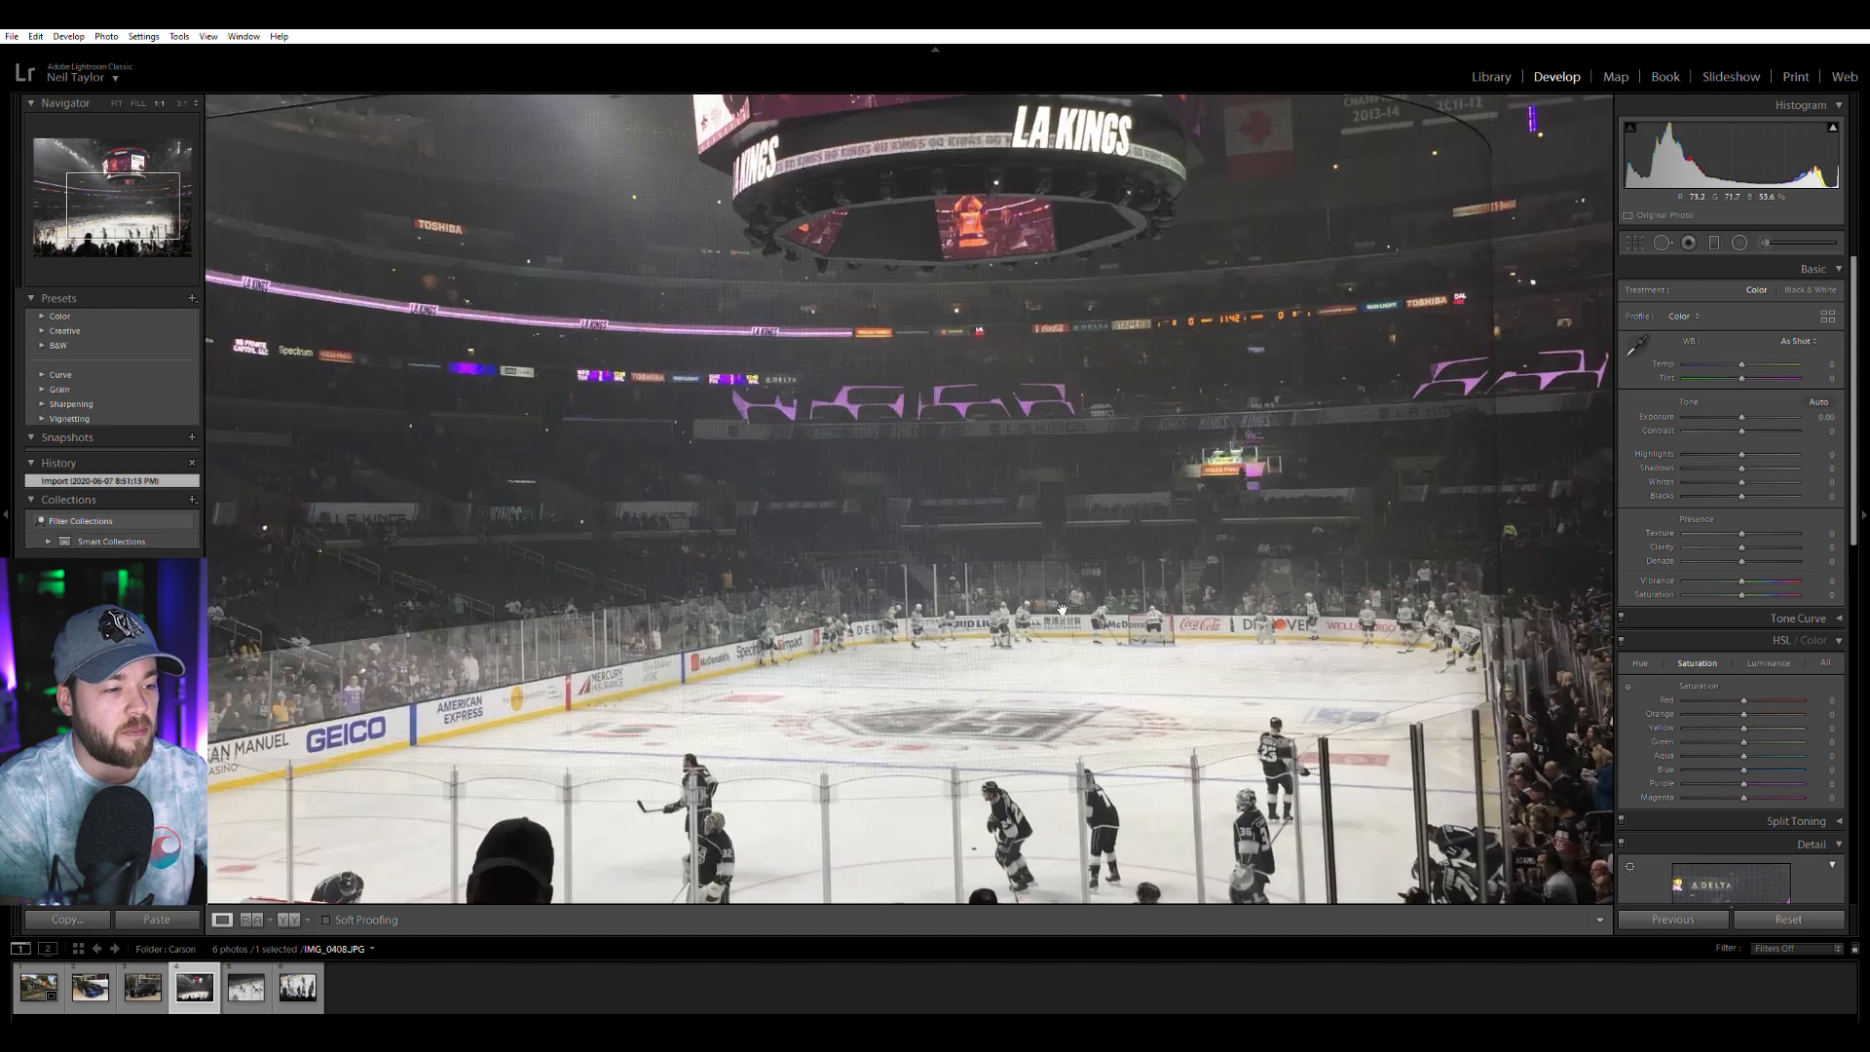
pyautogui.click(1104, 590)
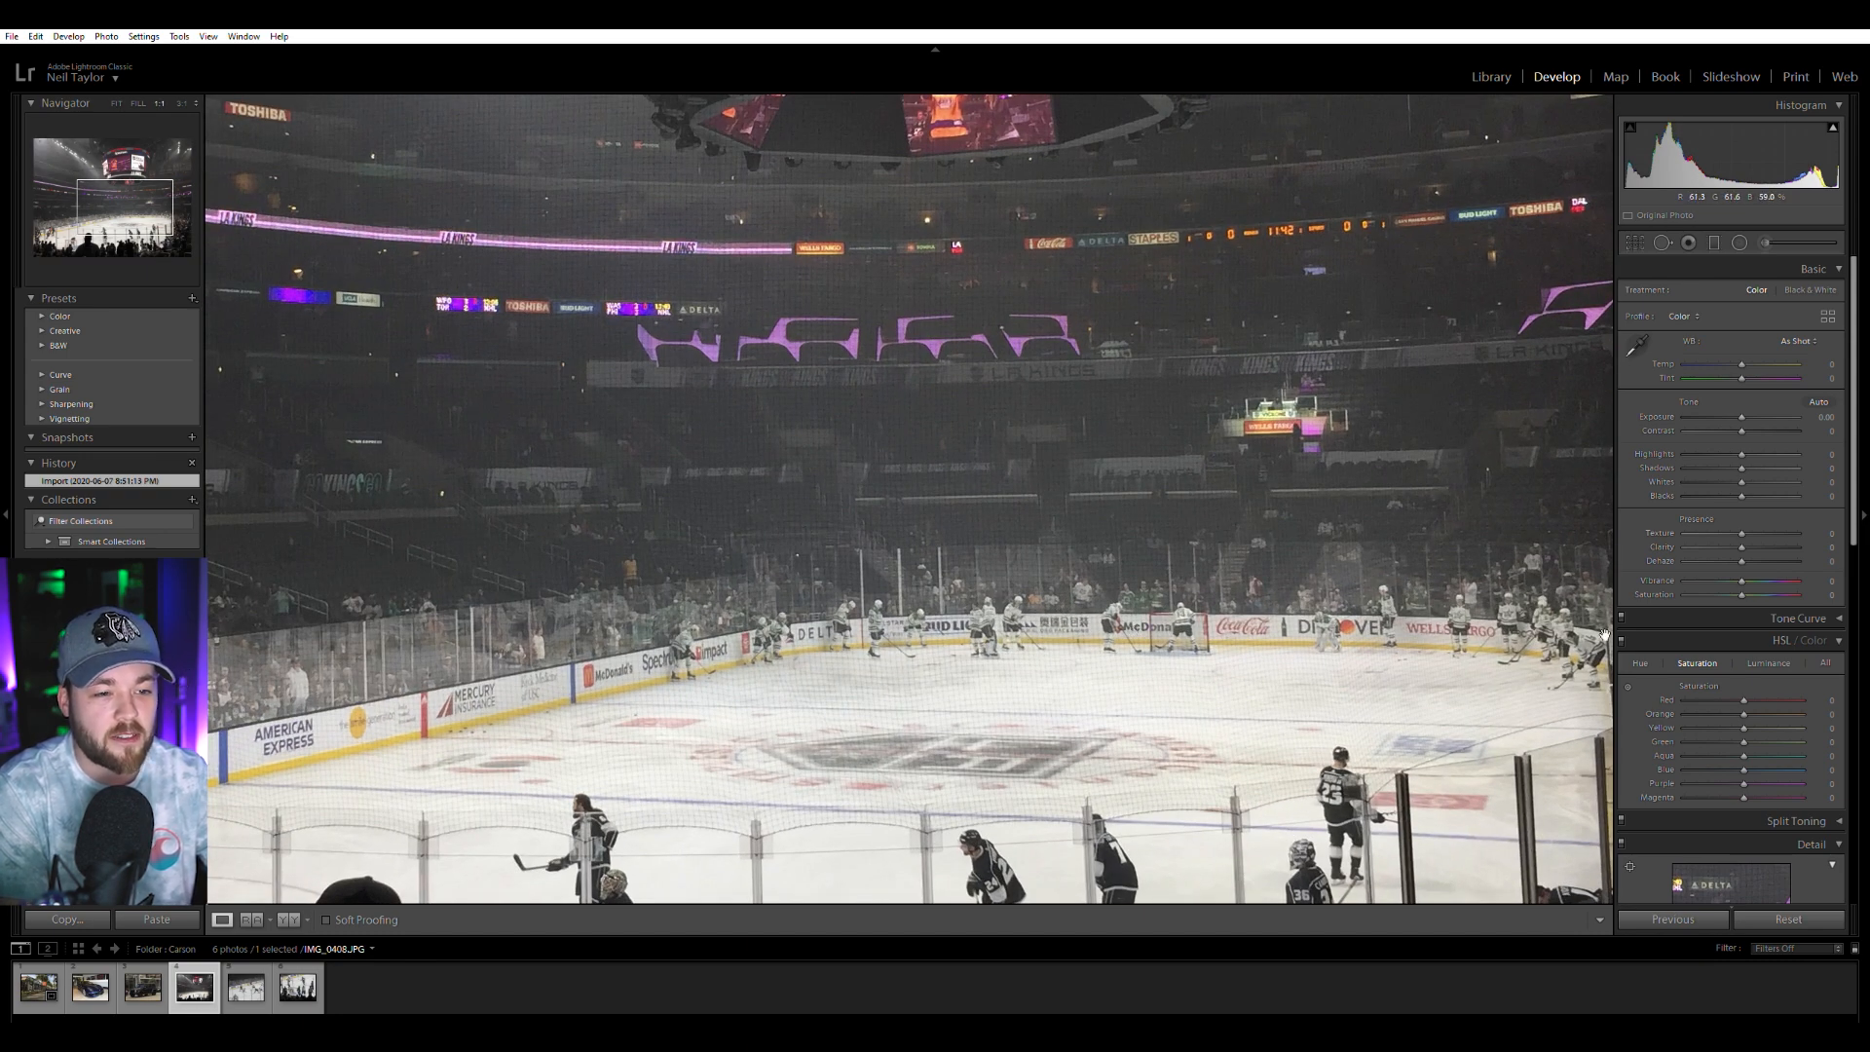
pyautogui.click(947, 558)
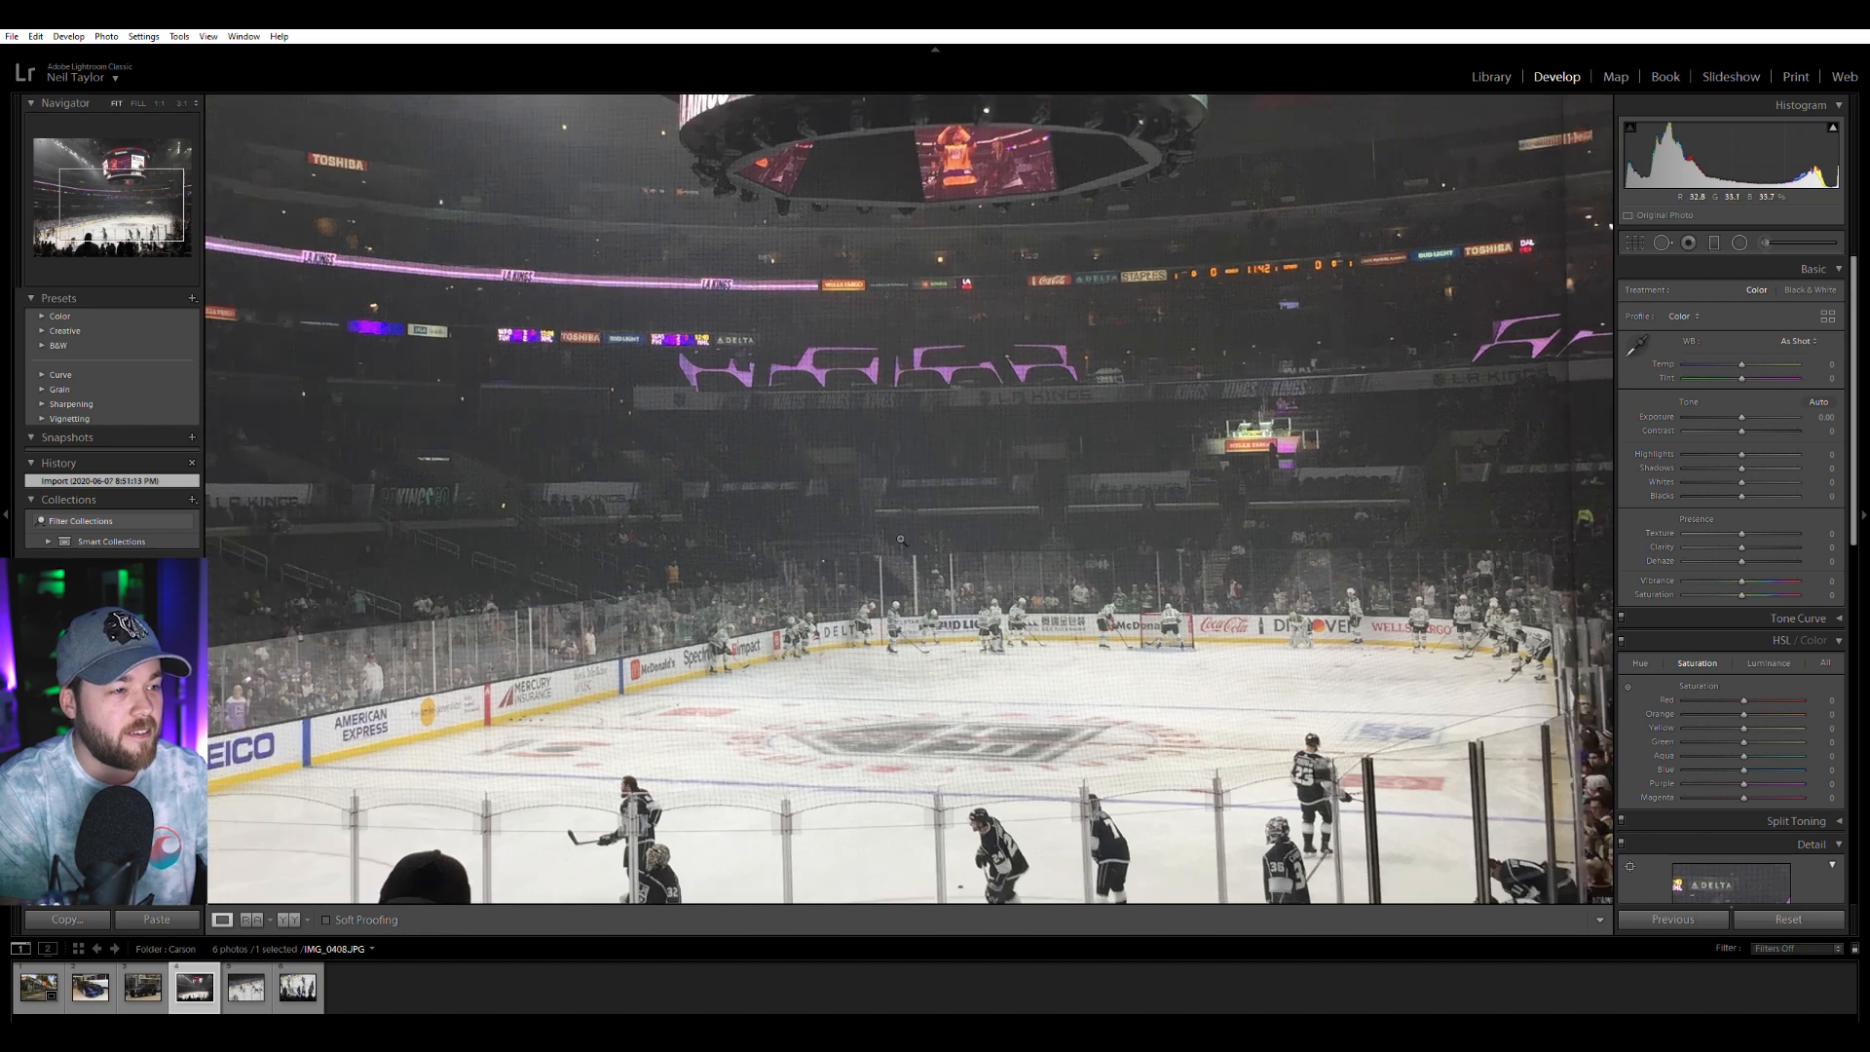
pyautogui.moveTo(1741, 431); pyautogui.dragTo(1760, 430)
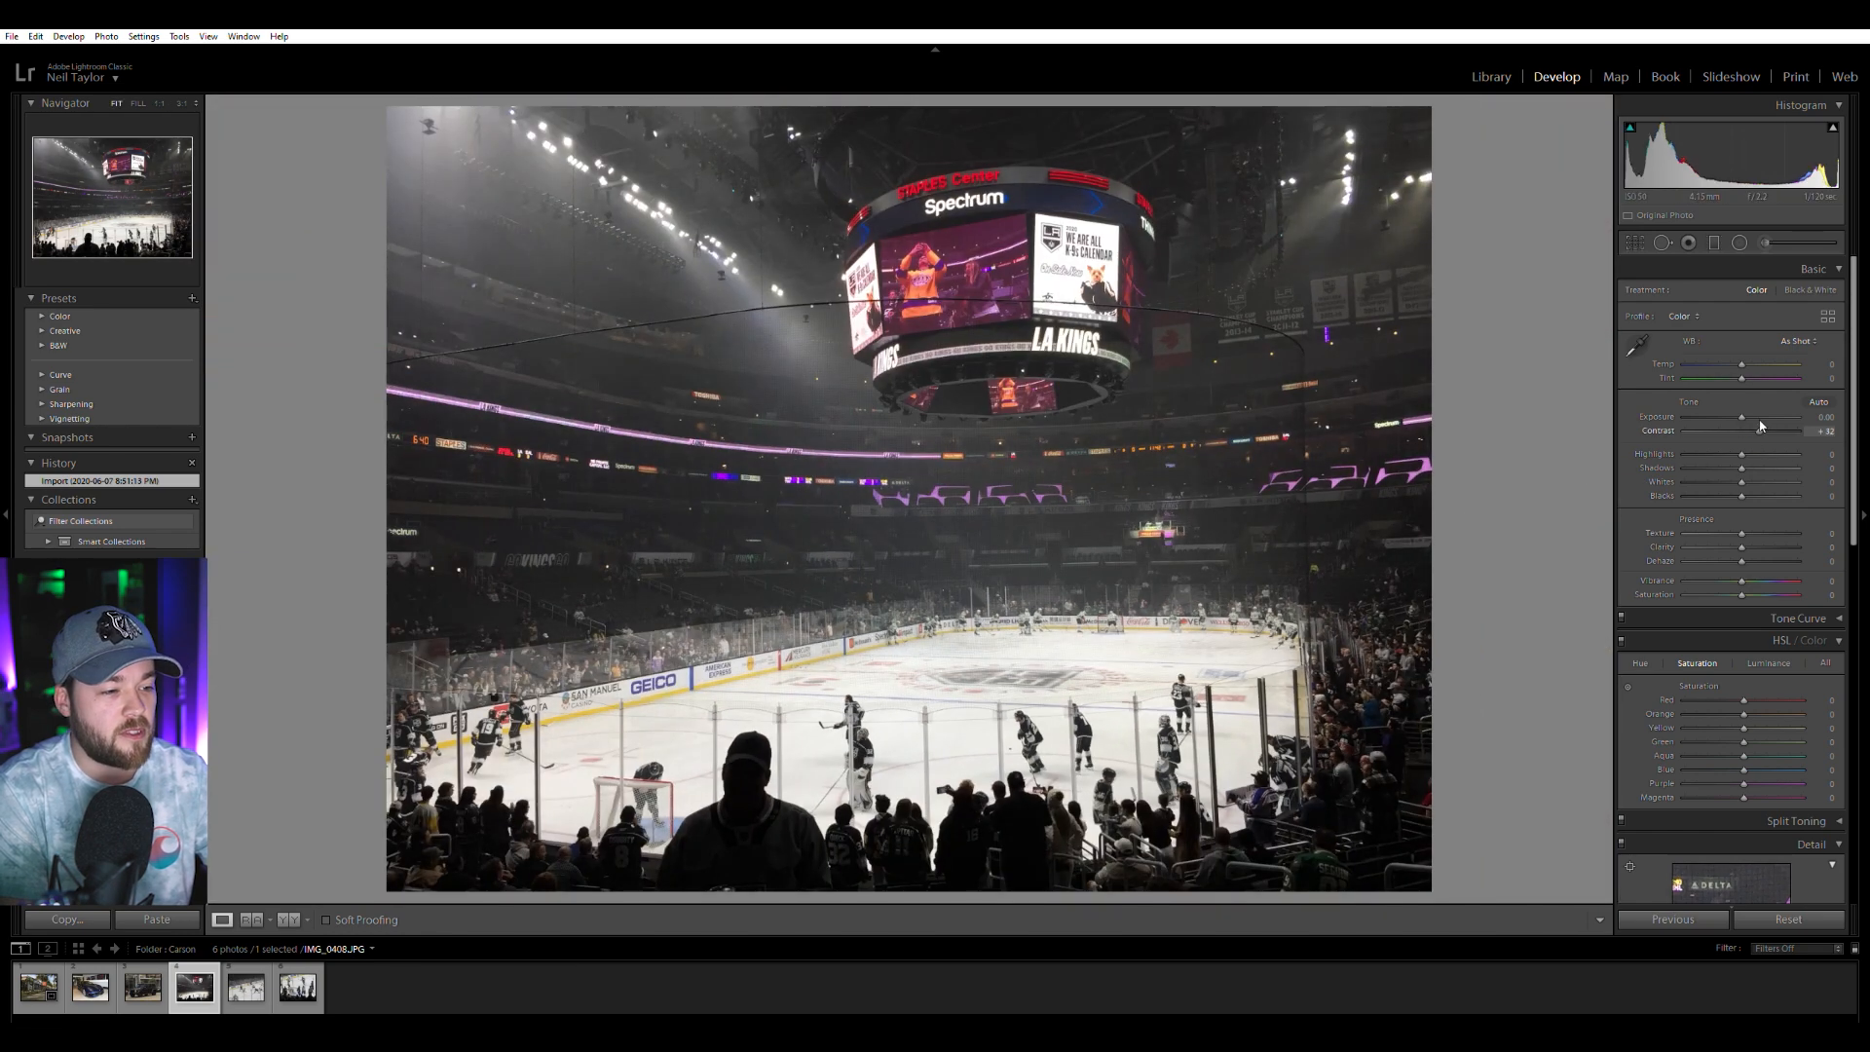
pyautogui.moveTo(1106, 732); pyautogui.dragTo(1234, 663)
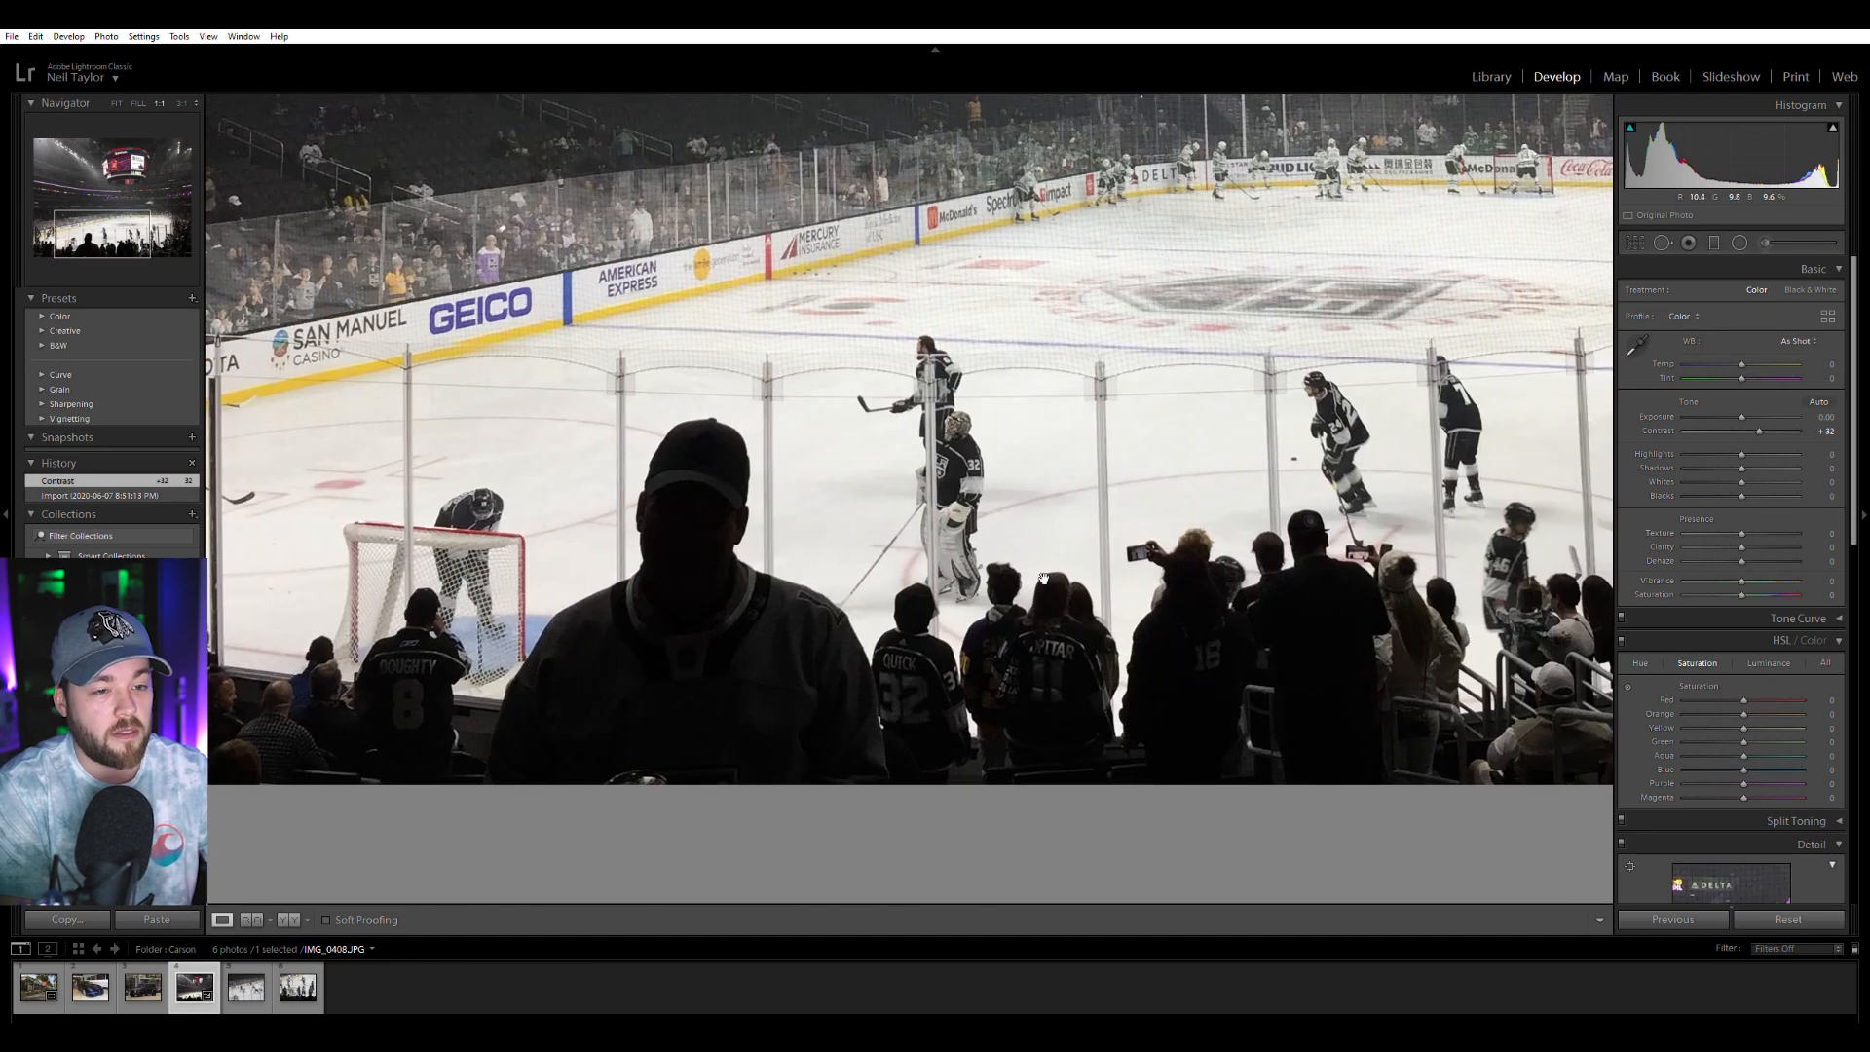
pyautogui.moveTo(1757, 434)
pyautogui.mouseDown()
pyautogui.moveTo(1773, 432)
pyautogui.moveTo(1705, 466)
pyautogui.moveTo(1775, 432)
pyautogui.mouseUp()
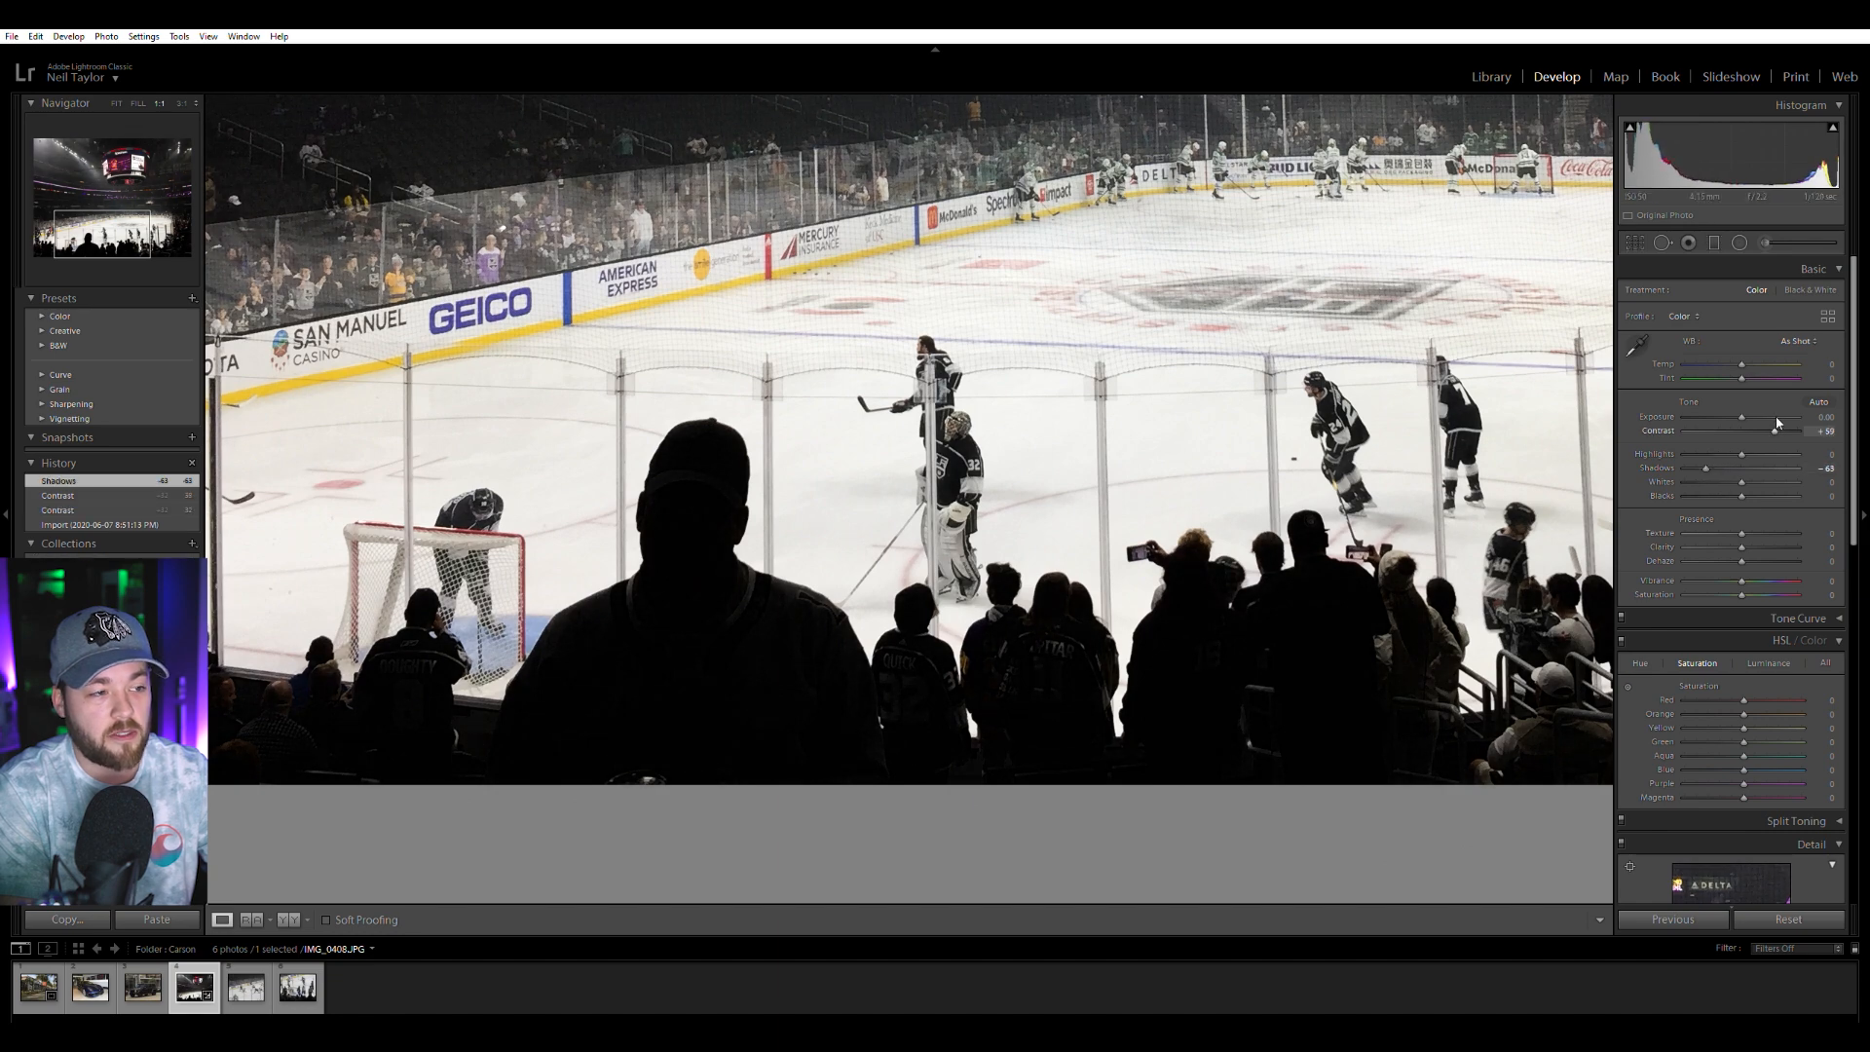
pyautogui.click(1205, 388)
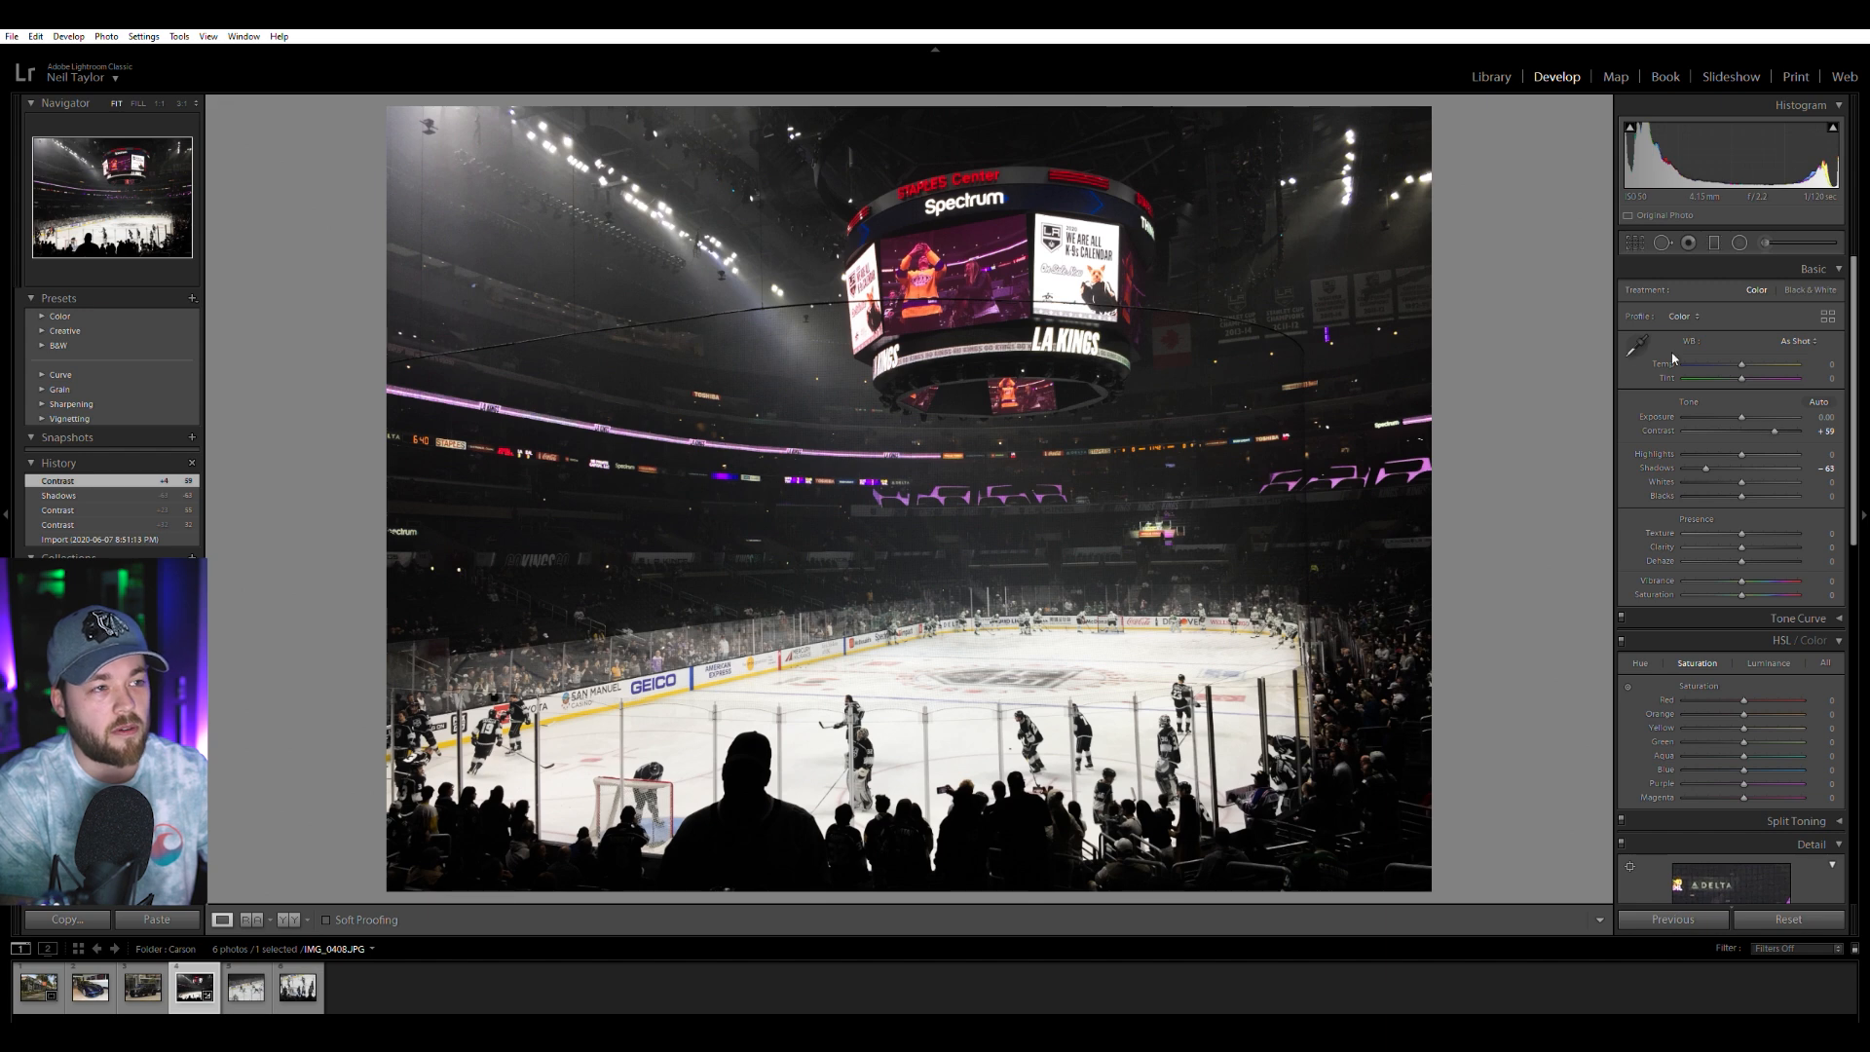
# Crop a thin strip off the top edge of the hockey arena photo.
pyautogui.click(1637, 243)
pyautogui.moveTo(876, 106); pyautogui.dragTo(875, 117)
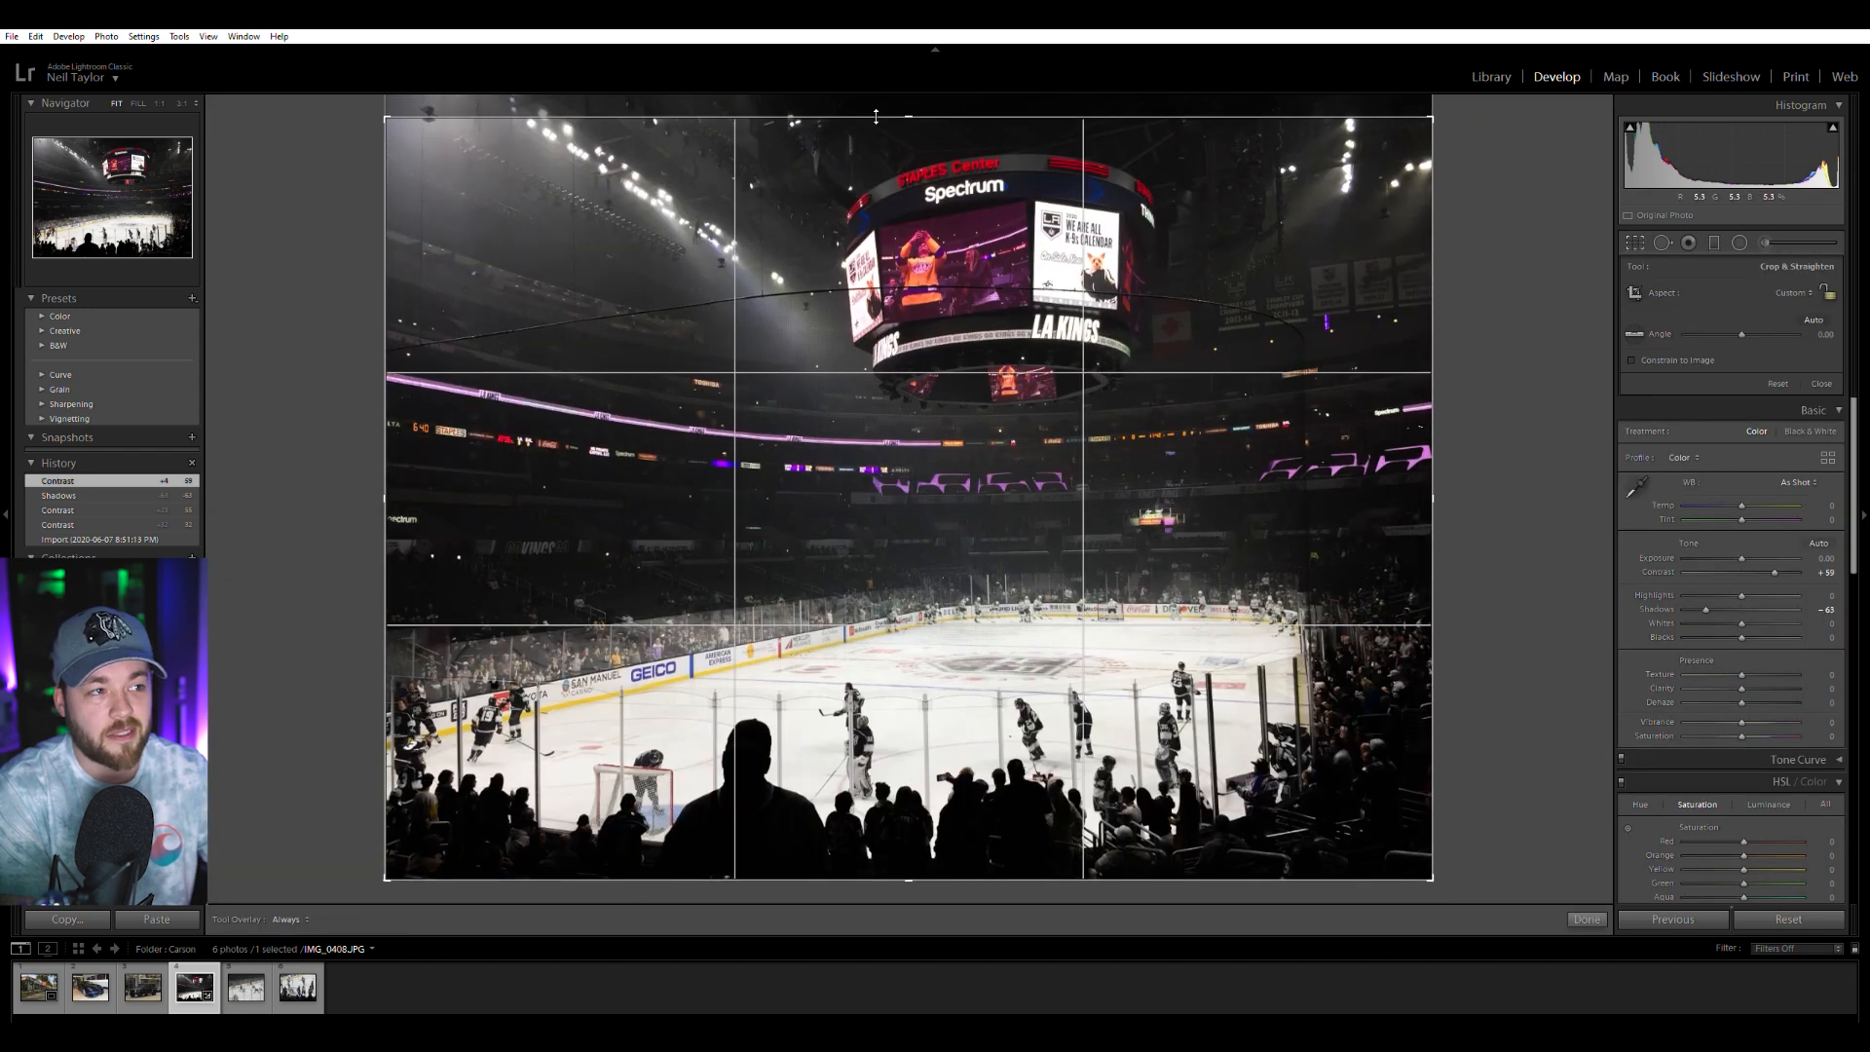
pyautogui.press('r')
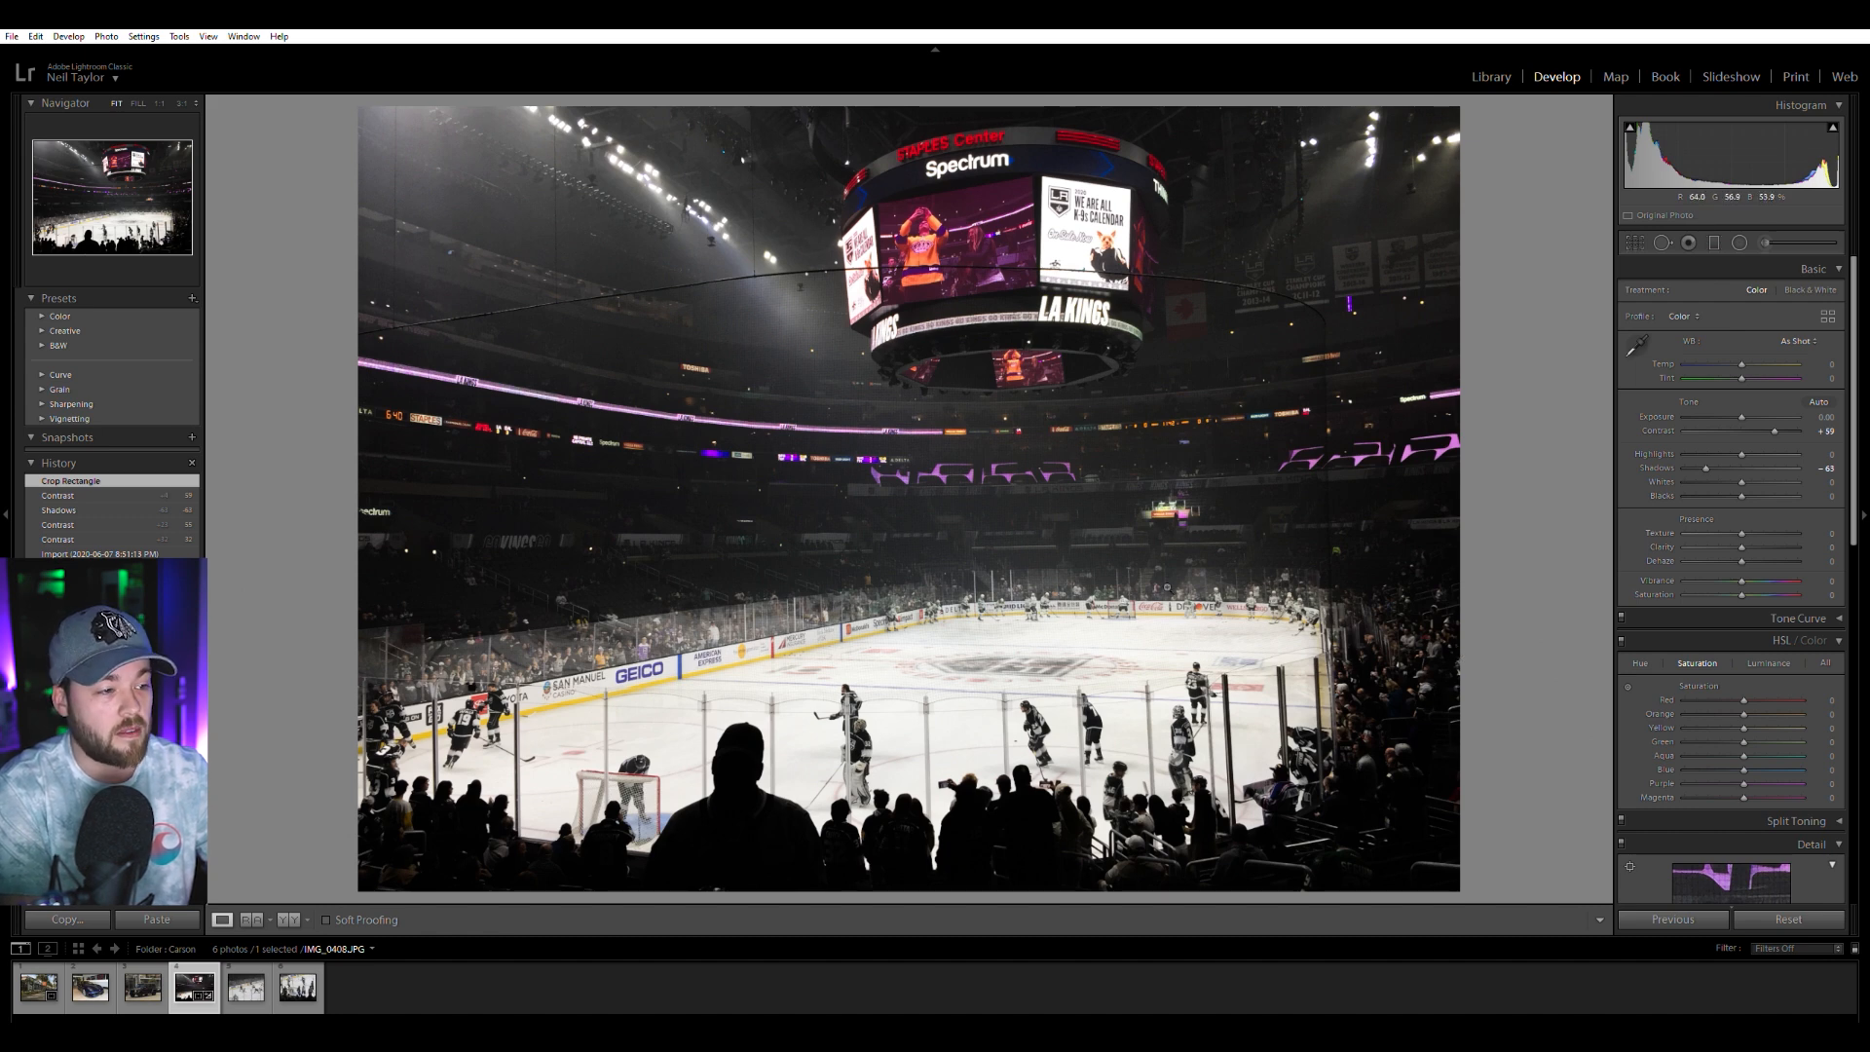
# Look over the next two hockey game photos, examining the players on the ice up close in the first.
pyautogui.press('Right')
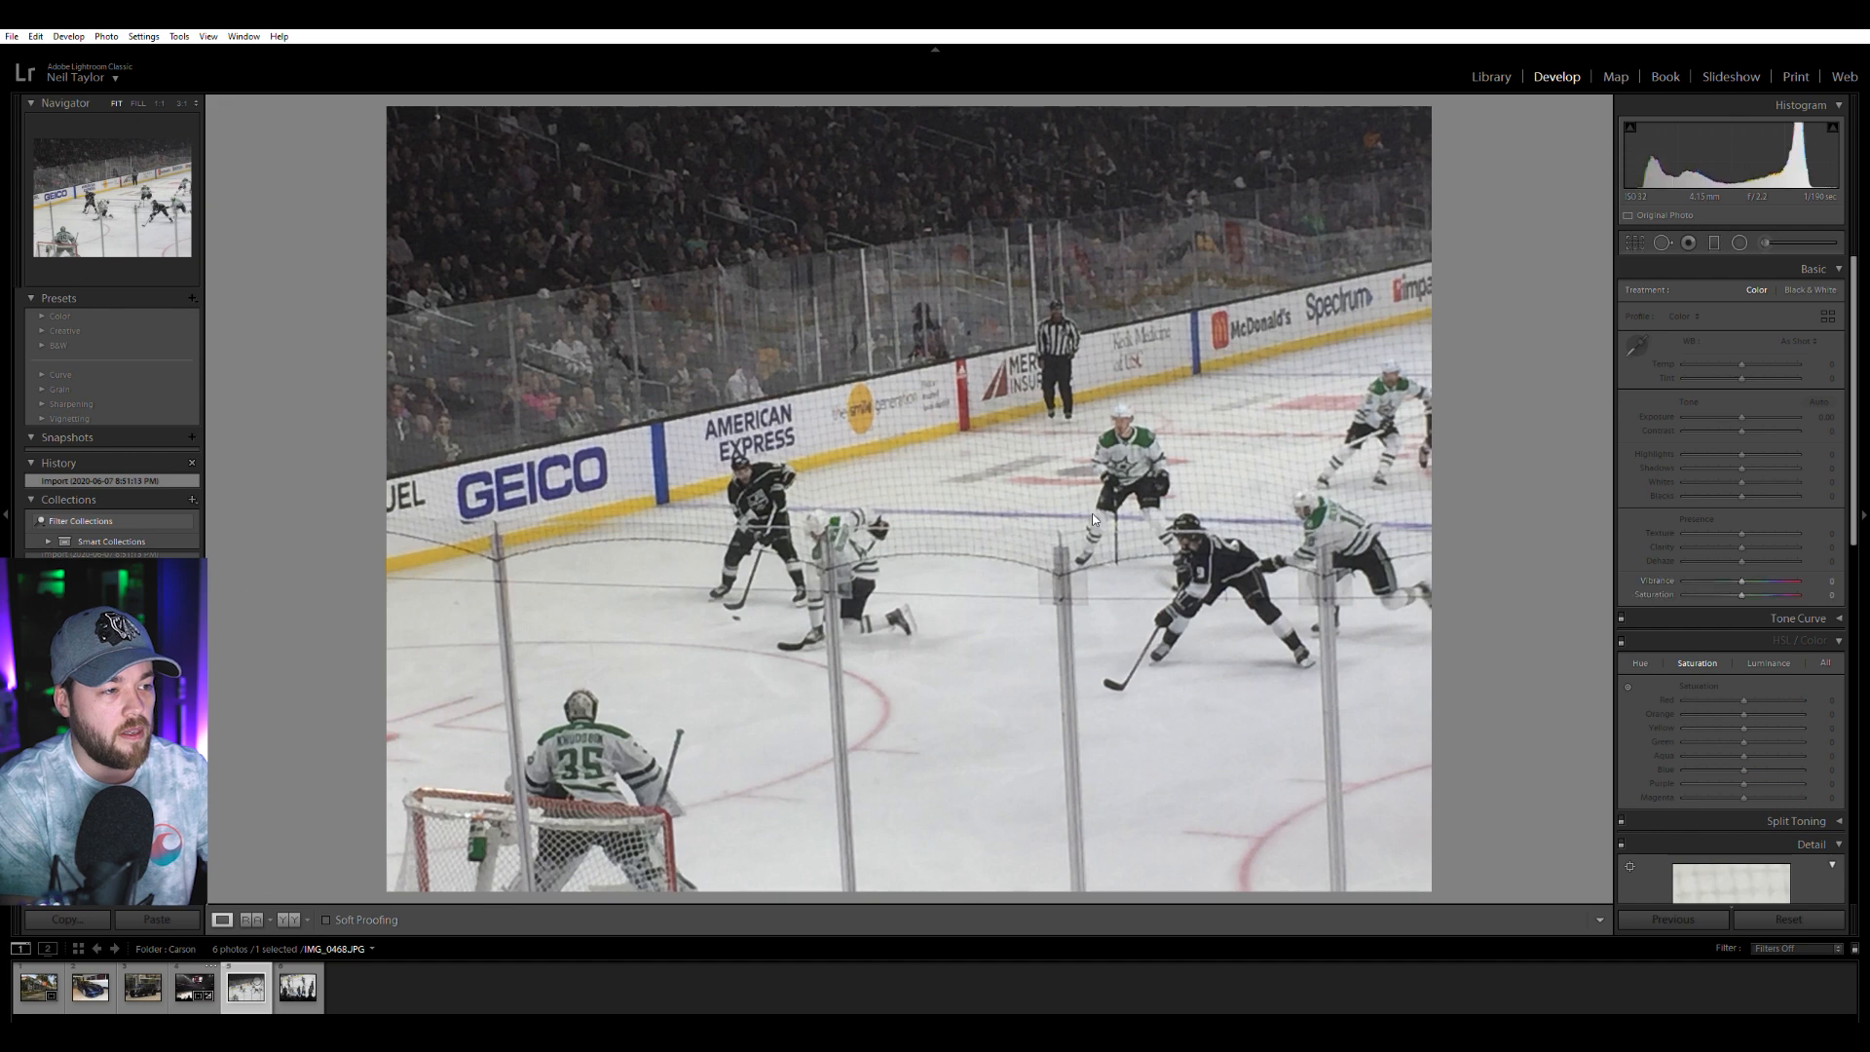
pyautogui.click(853, 484)
pyautogui.click(853, 483)
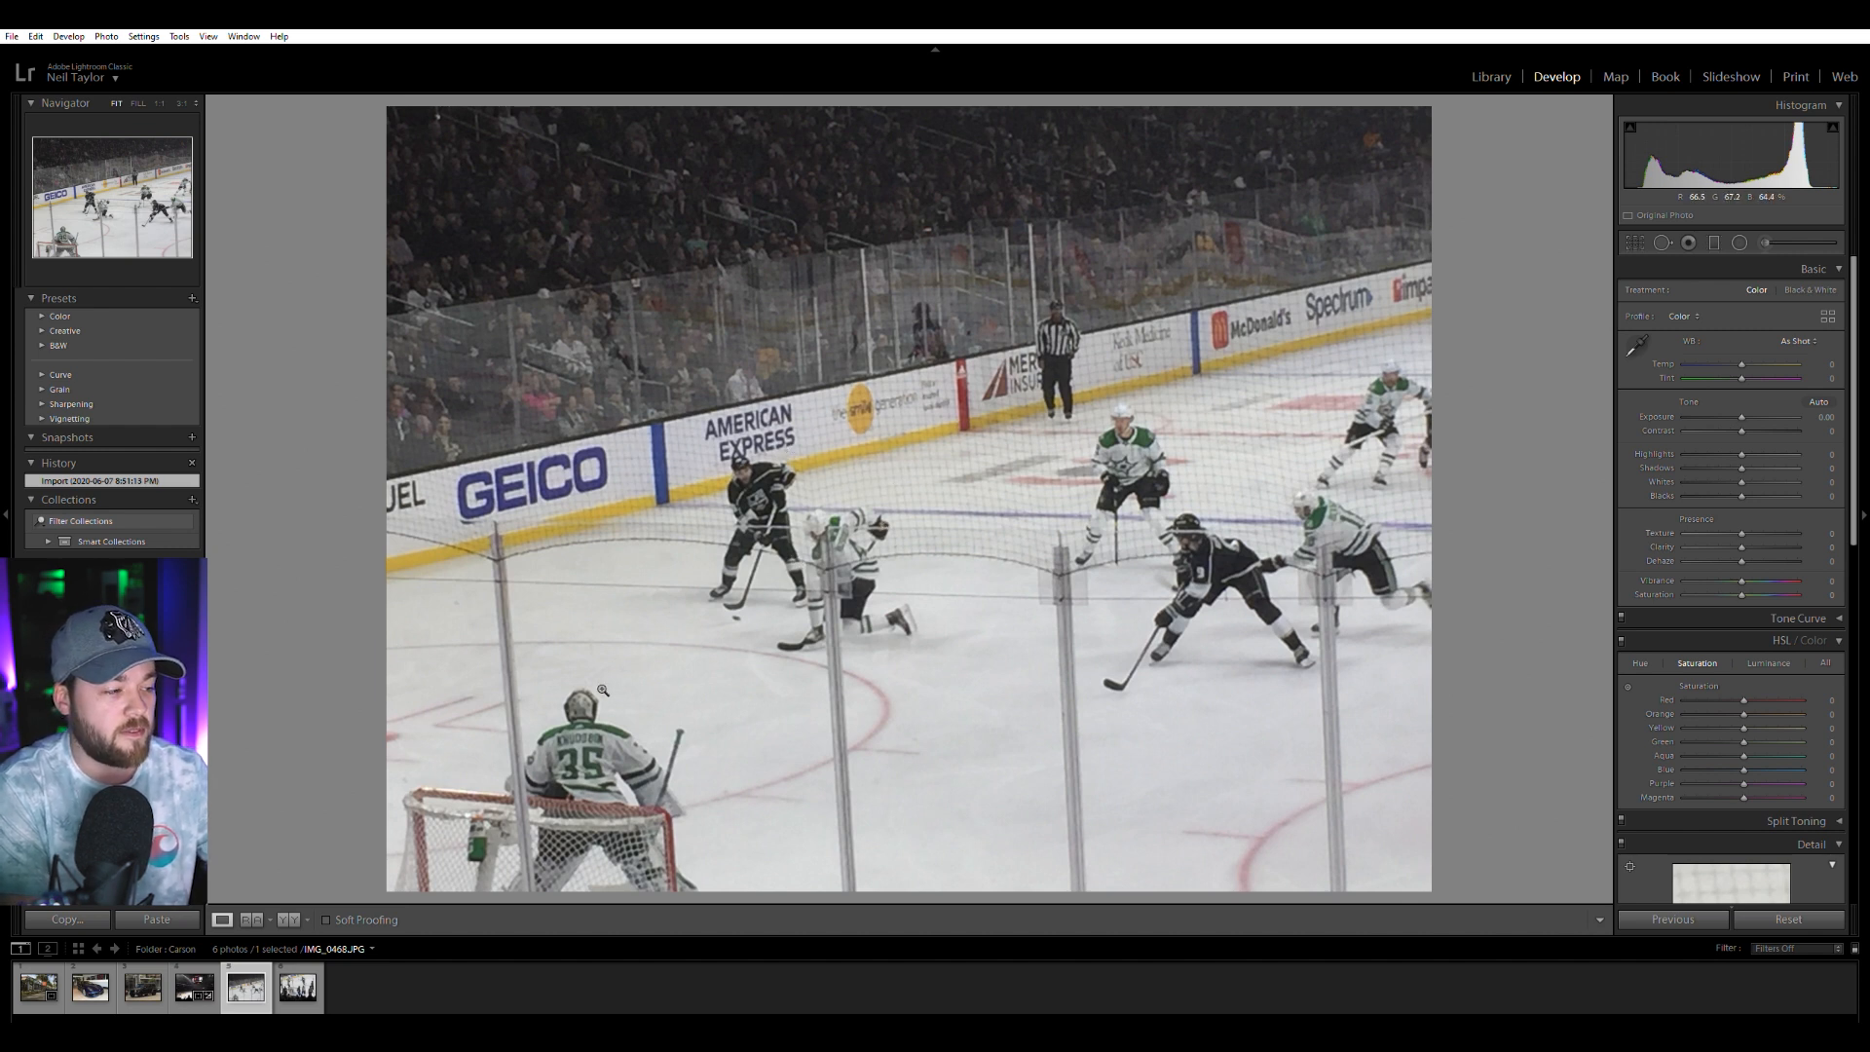
pyautogui.press('Right')
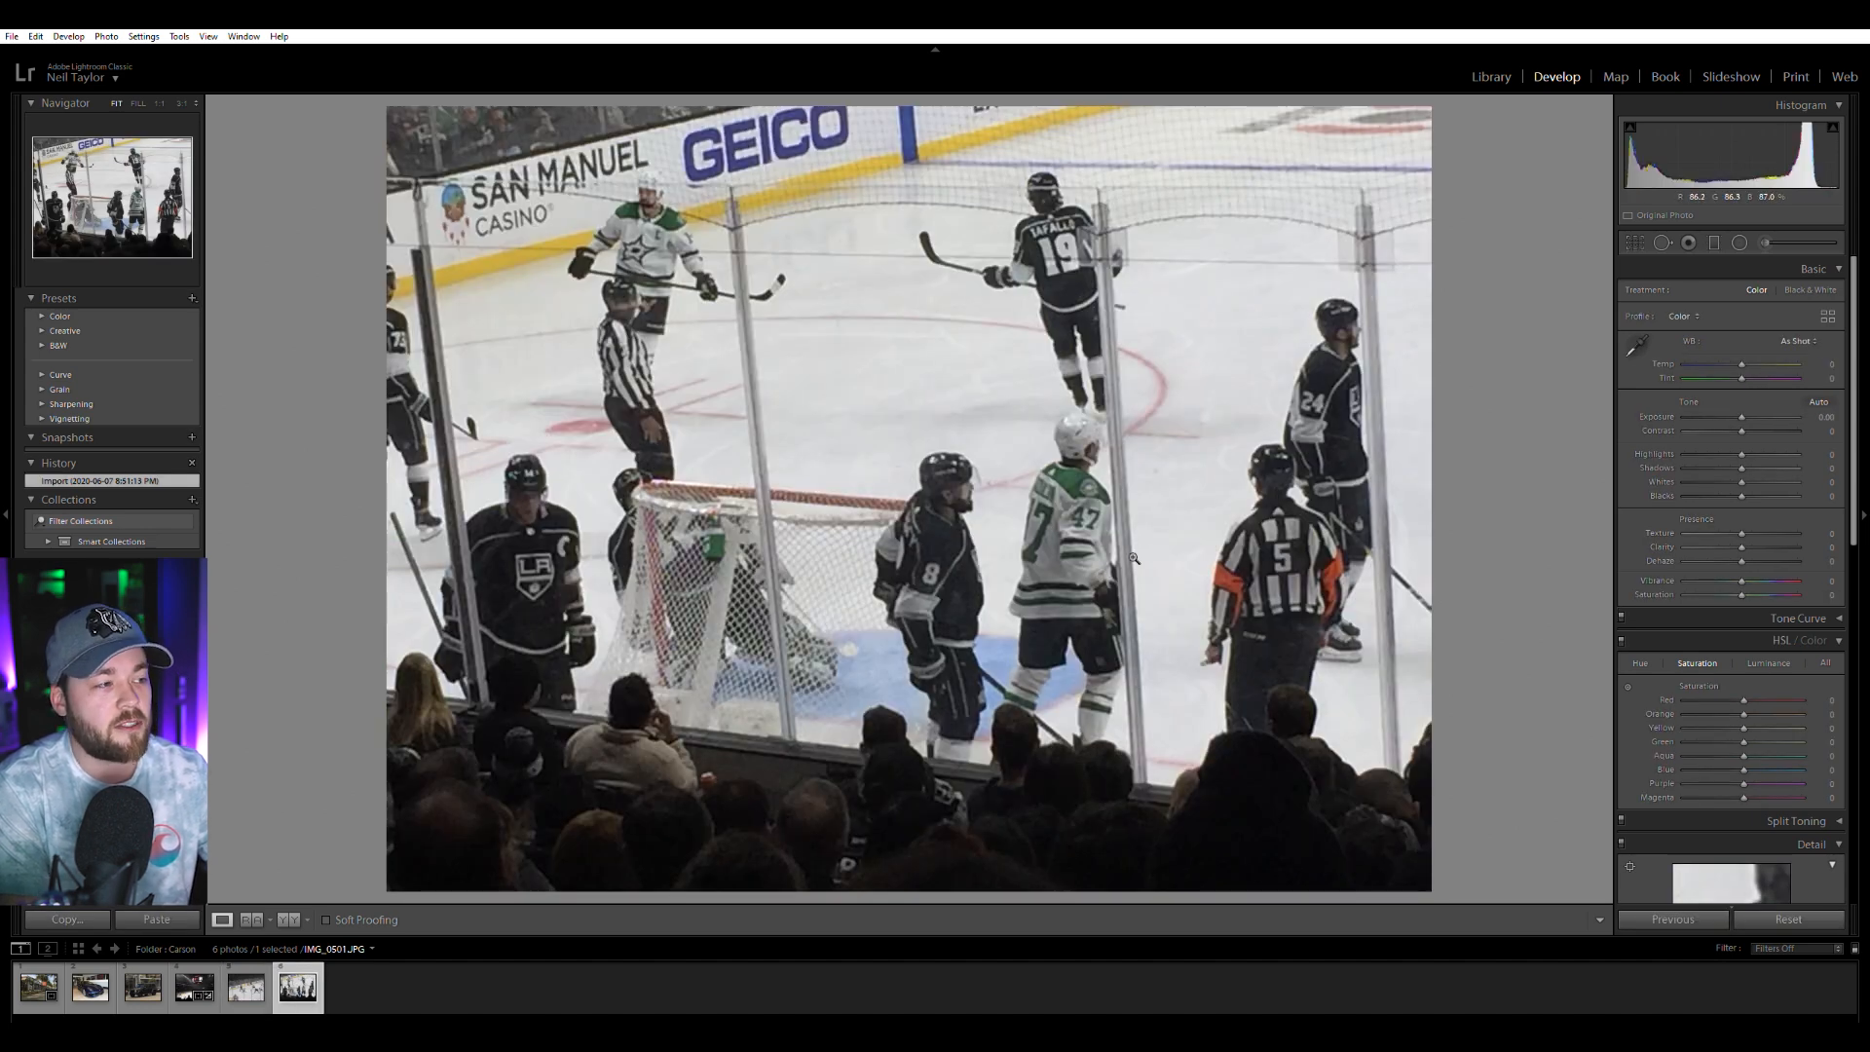
# Circle the players around the net with a dark adjustment brush stroke and undo the stroke.
pyautogui.click(1767, 241)
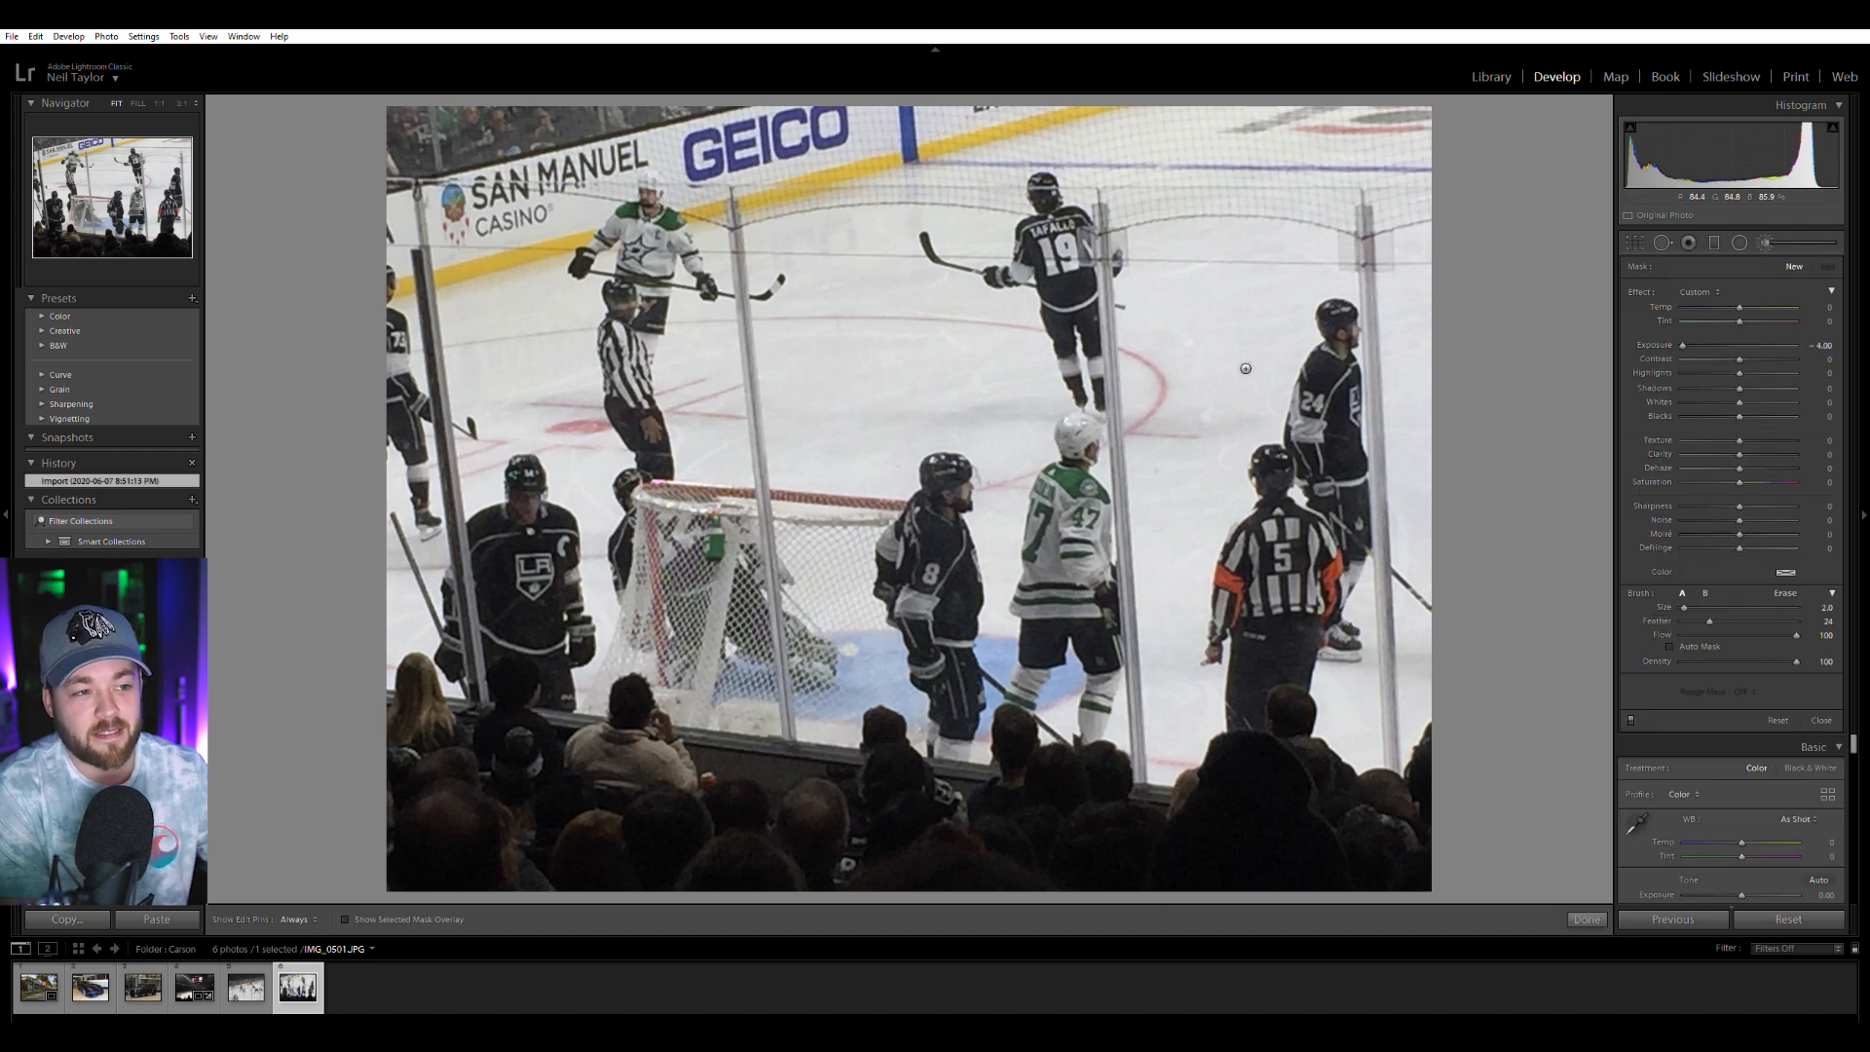
pyautogui.moveTo(870, 271)
pyautogui.mouseDown()
pyautogui.moveTo(674, 271)
pyautogui.moveTo(521, 311)
pyautogui.moveTo(456, 375)
pyautogui.moveTo(453, 482)
pyautogui.moveTo(560, 574)
pyautogui.moveTo(806, 636)
pyautogui.moveTo(1151, 615)
pyautogui.moveTo(1283, 533)
pyautogui.moveTo(1319, 454)
pyautogui.moveTo(1289, 365)
pyautogui.moveTo(1126, 269)
pyautogui.moveTo(770, 263)
pyautogui.mouseUp()
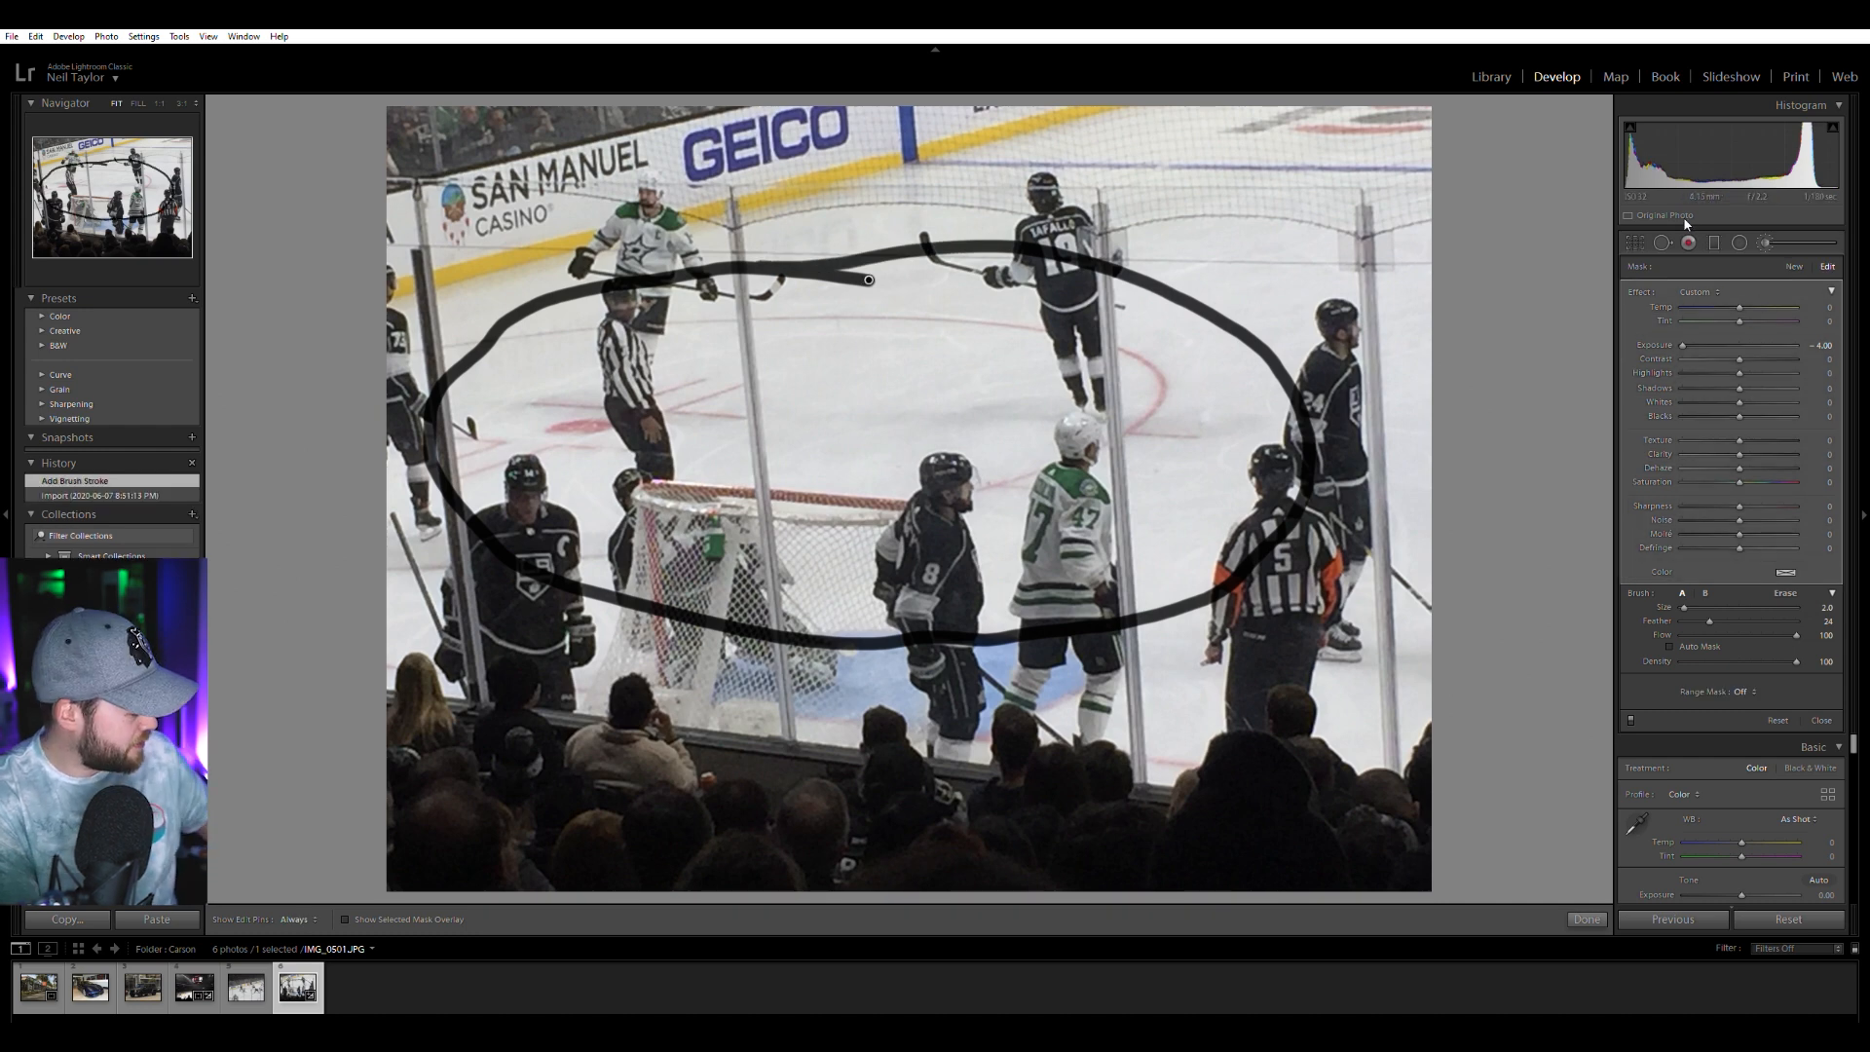
pyautogui.hotkey('ctrl', 'z')
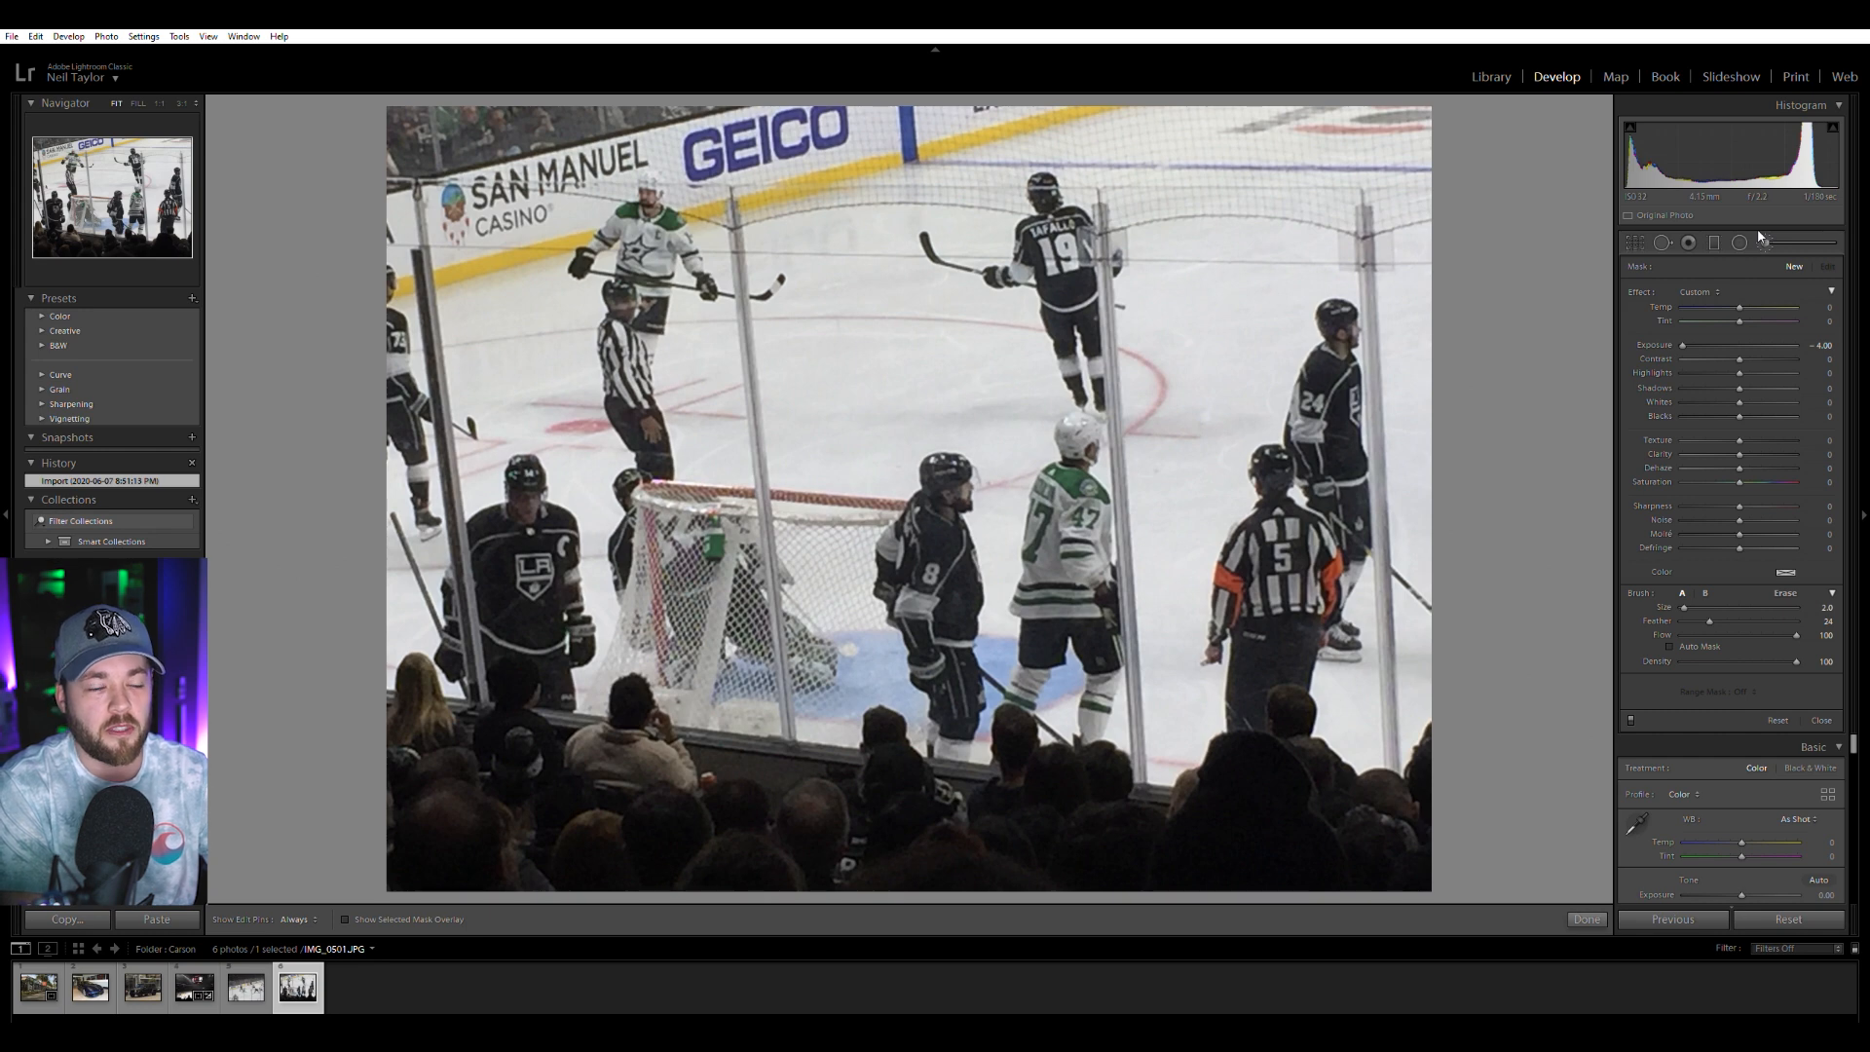
# Open the autumn lakeside path photo from the next submitter's folder for developing and straighten it very slightly.
pyautogui.click(1490, 76)
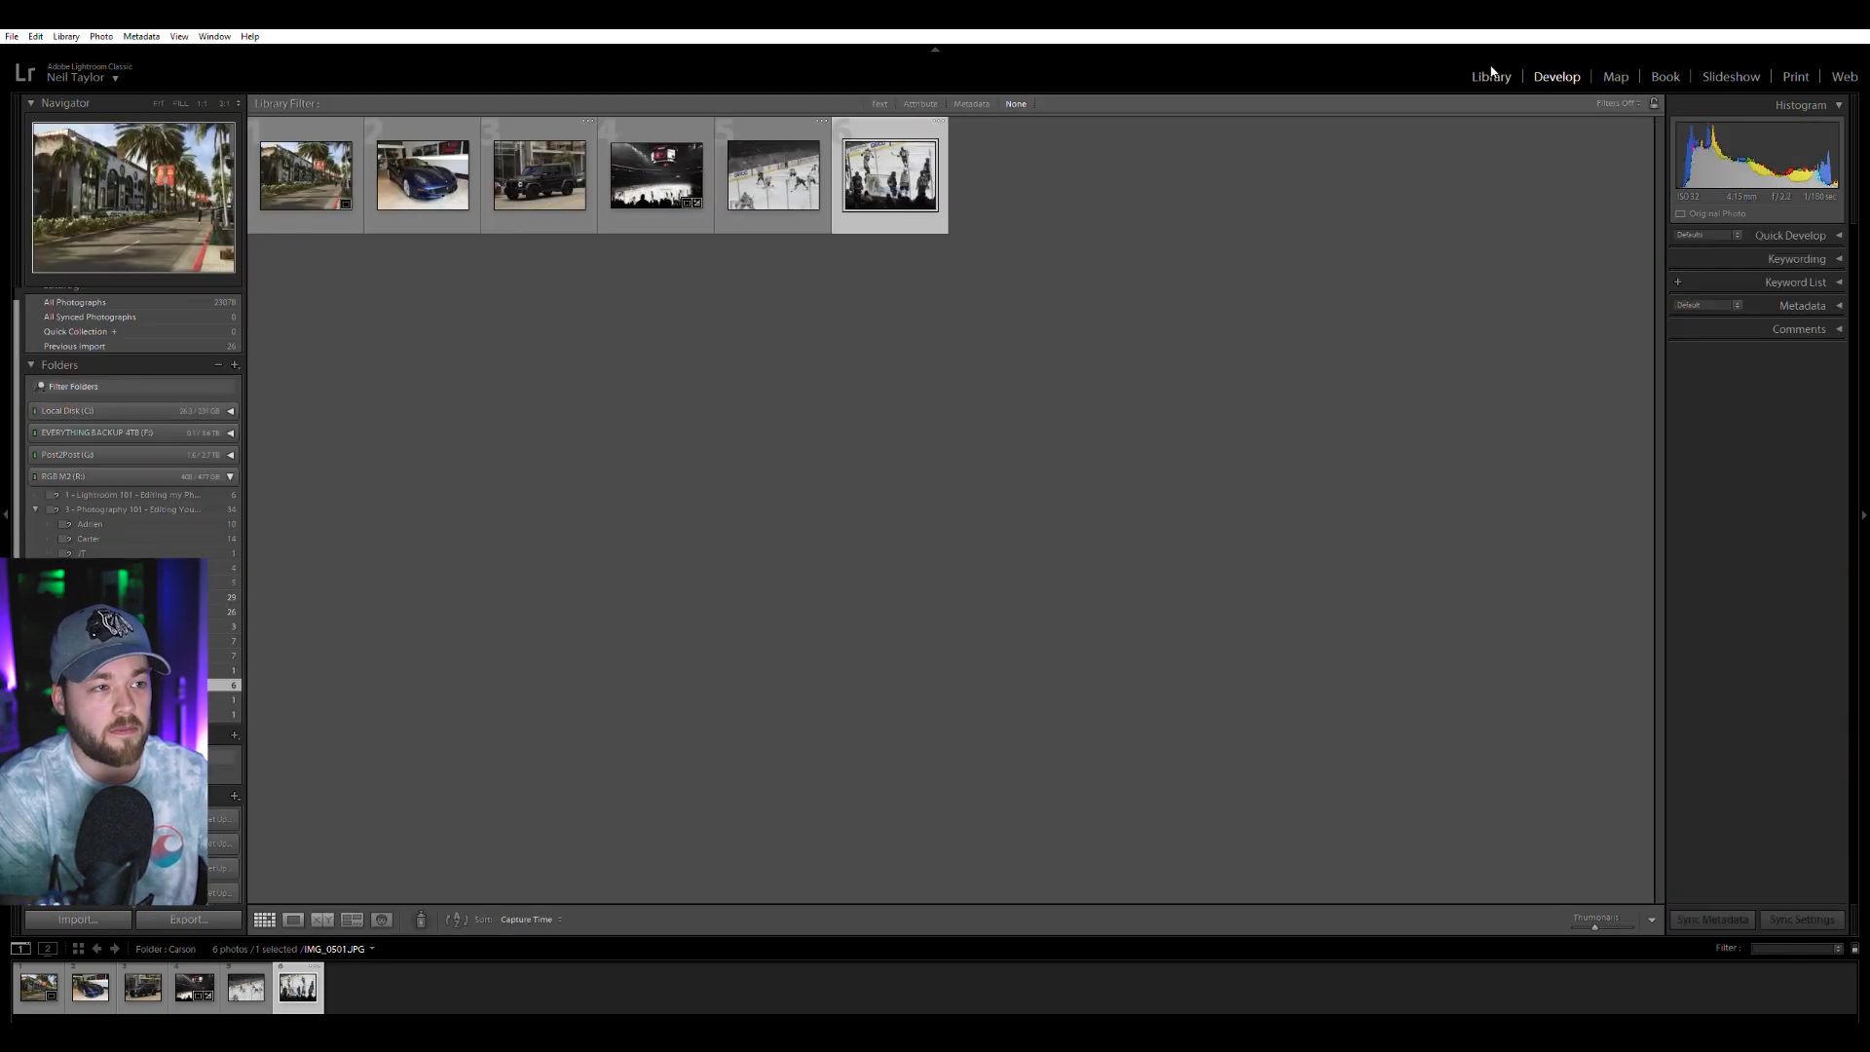
pyautogui.click(127, 700)
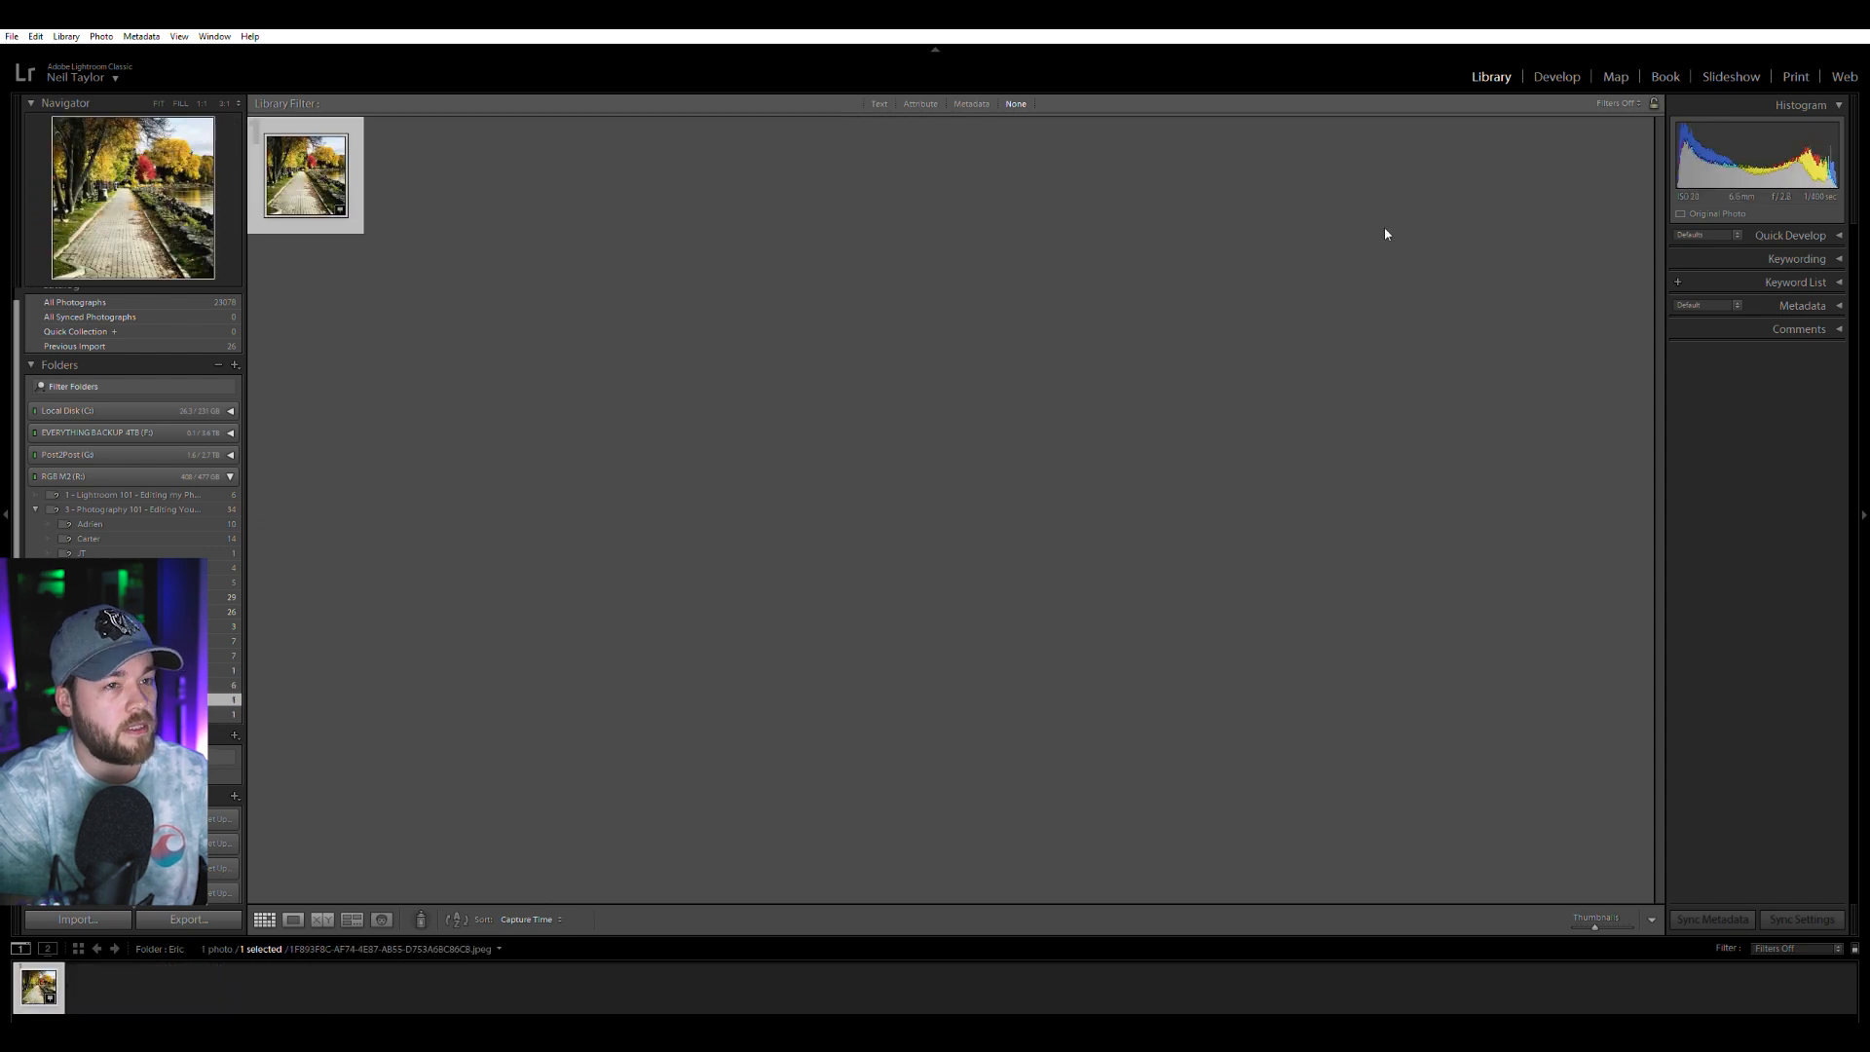
pyautogui.click(1554, 76)
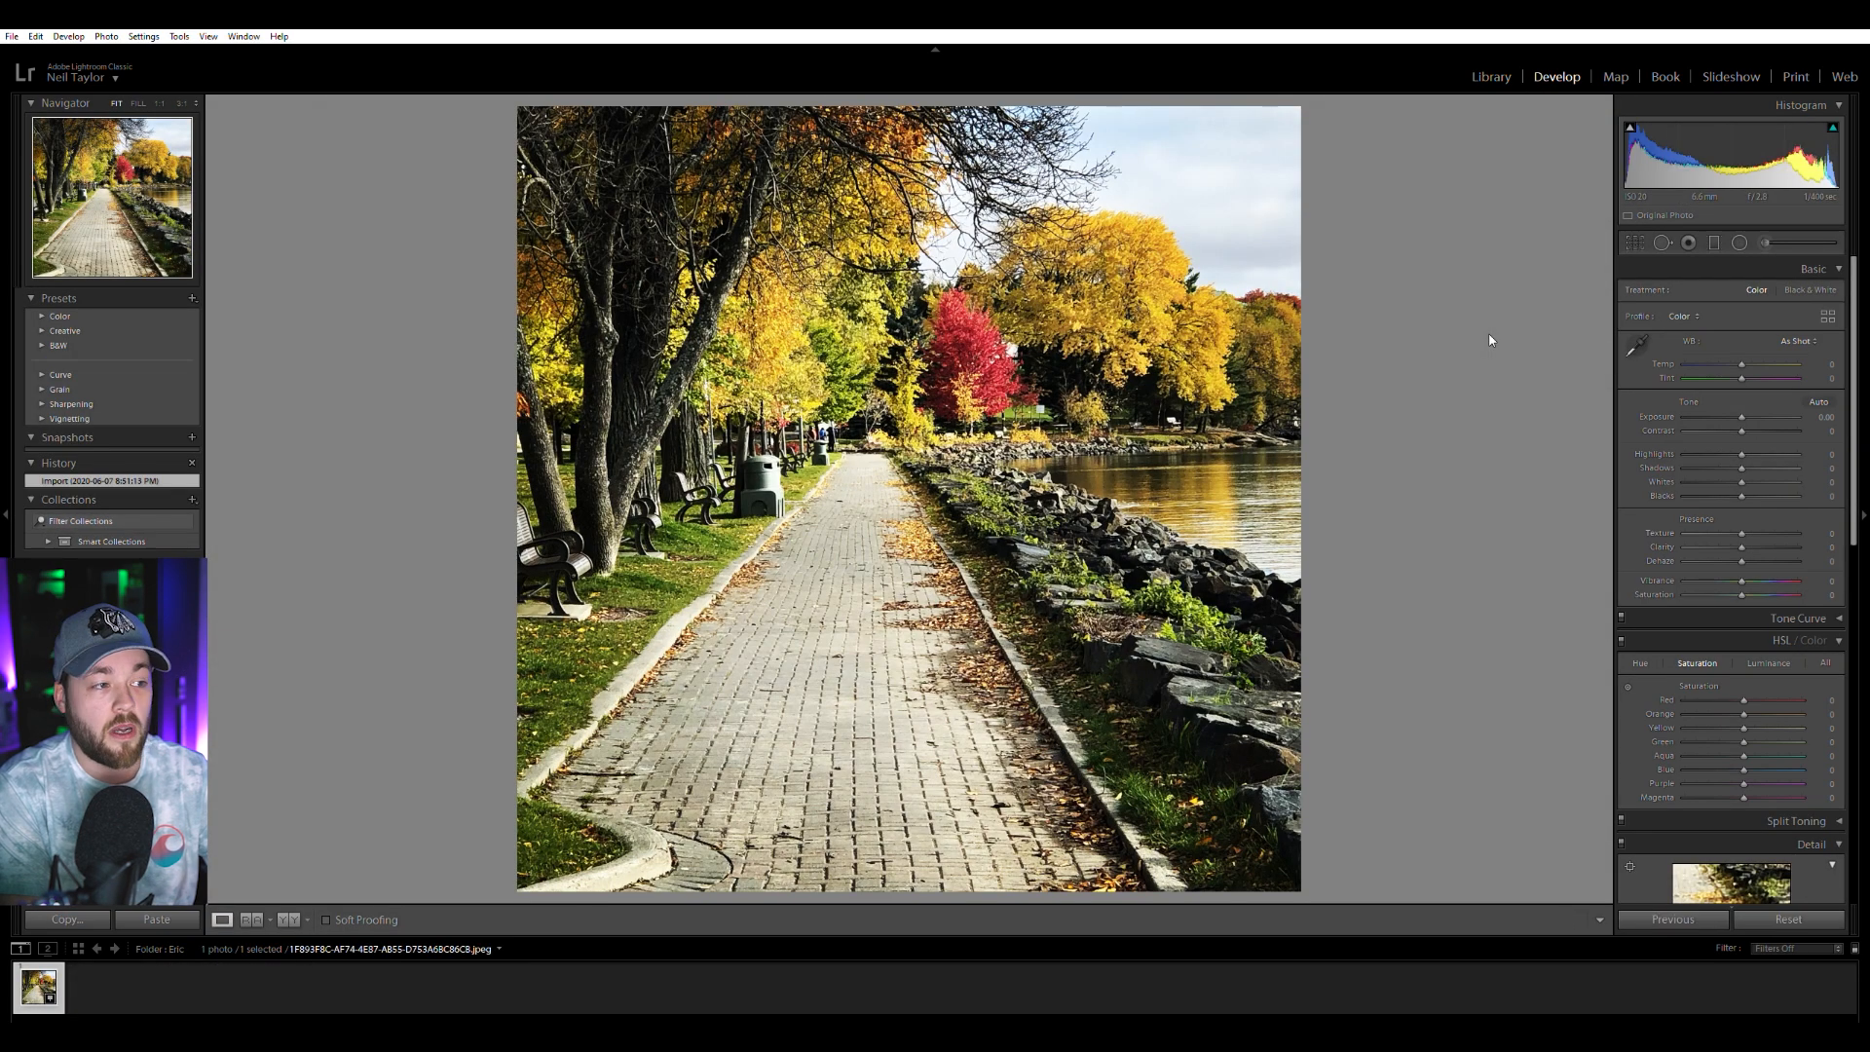
pyautogui.click(1637, 242)
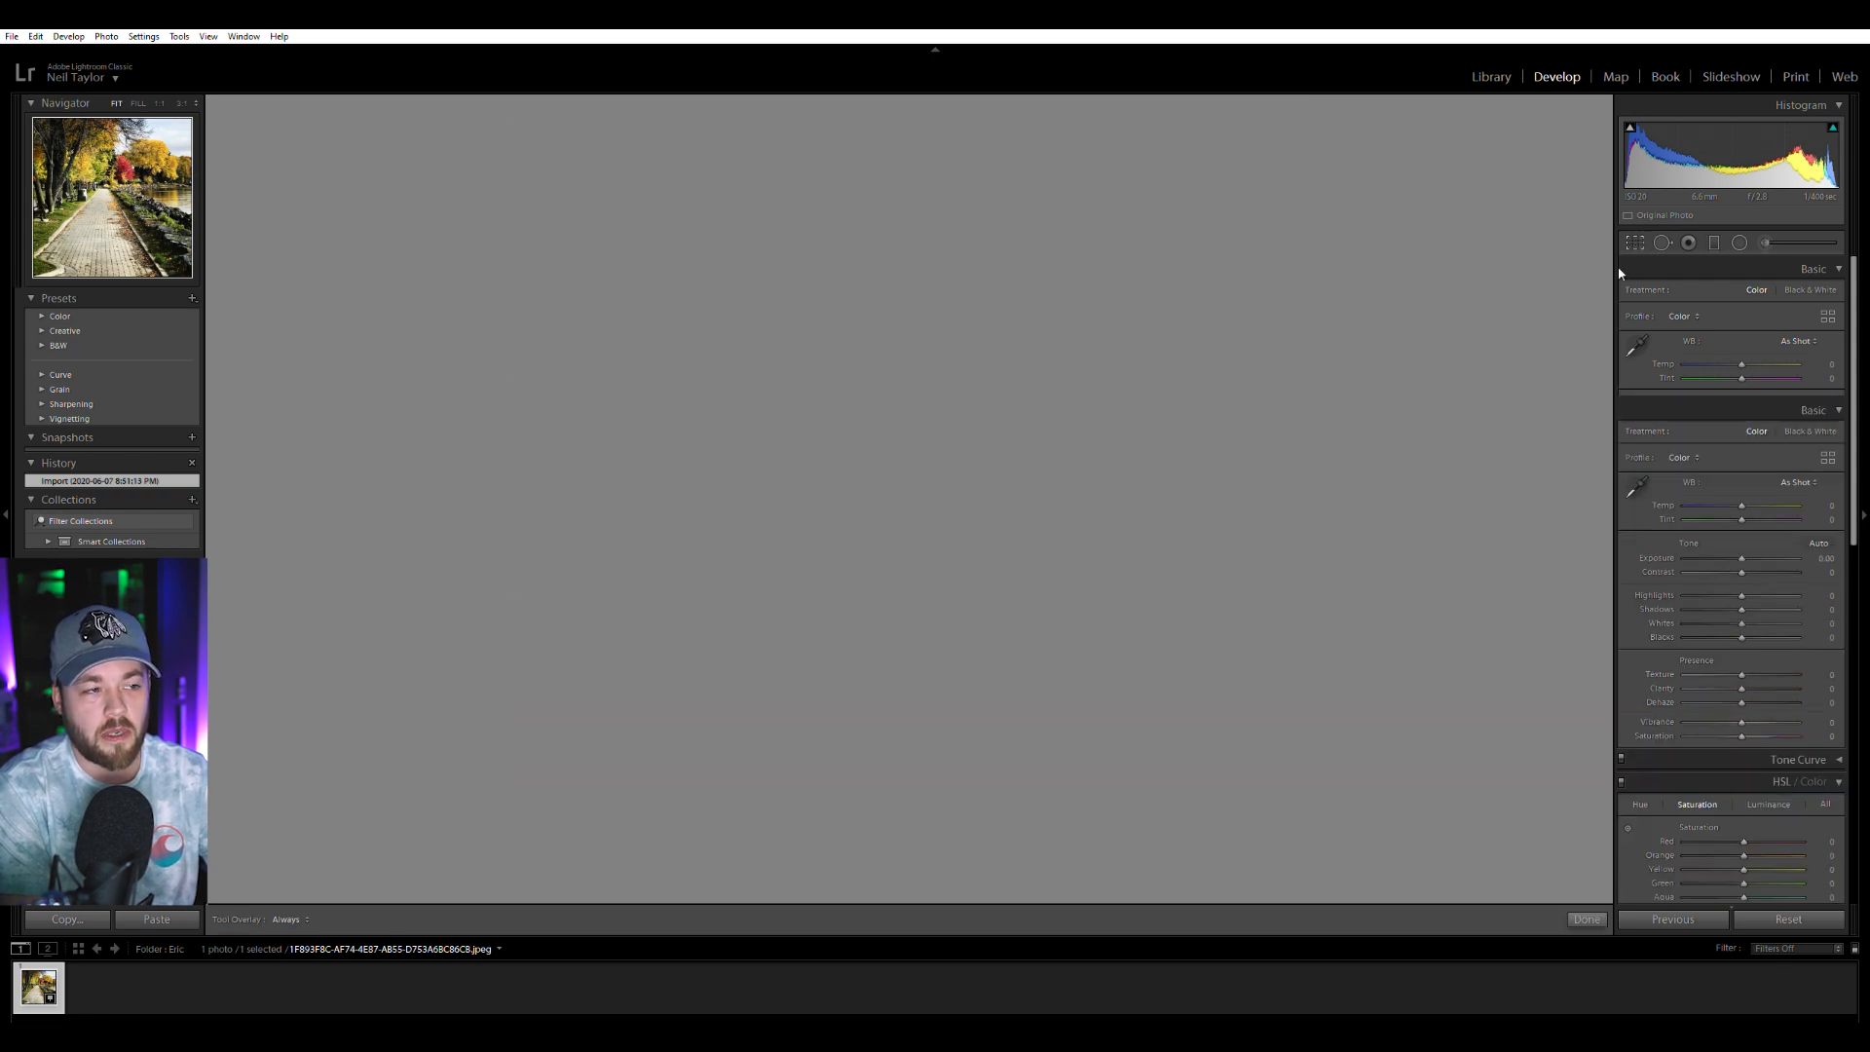
pyautogui.moveTo(1544, 329); pyautogui.dragTo(1541, 331)
pyautogui.press('Return')
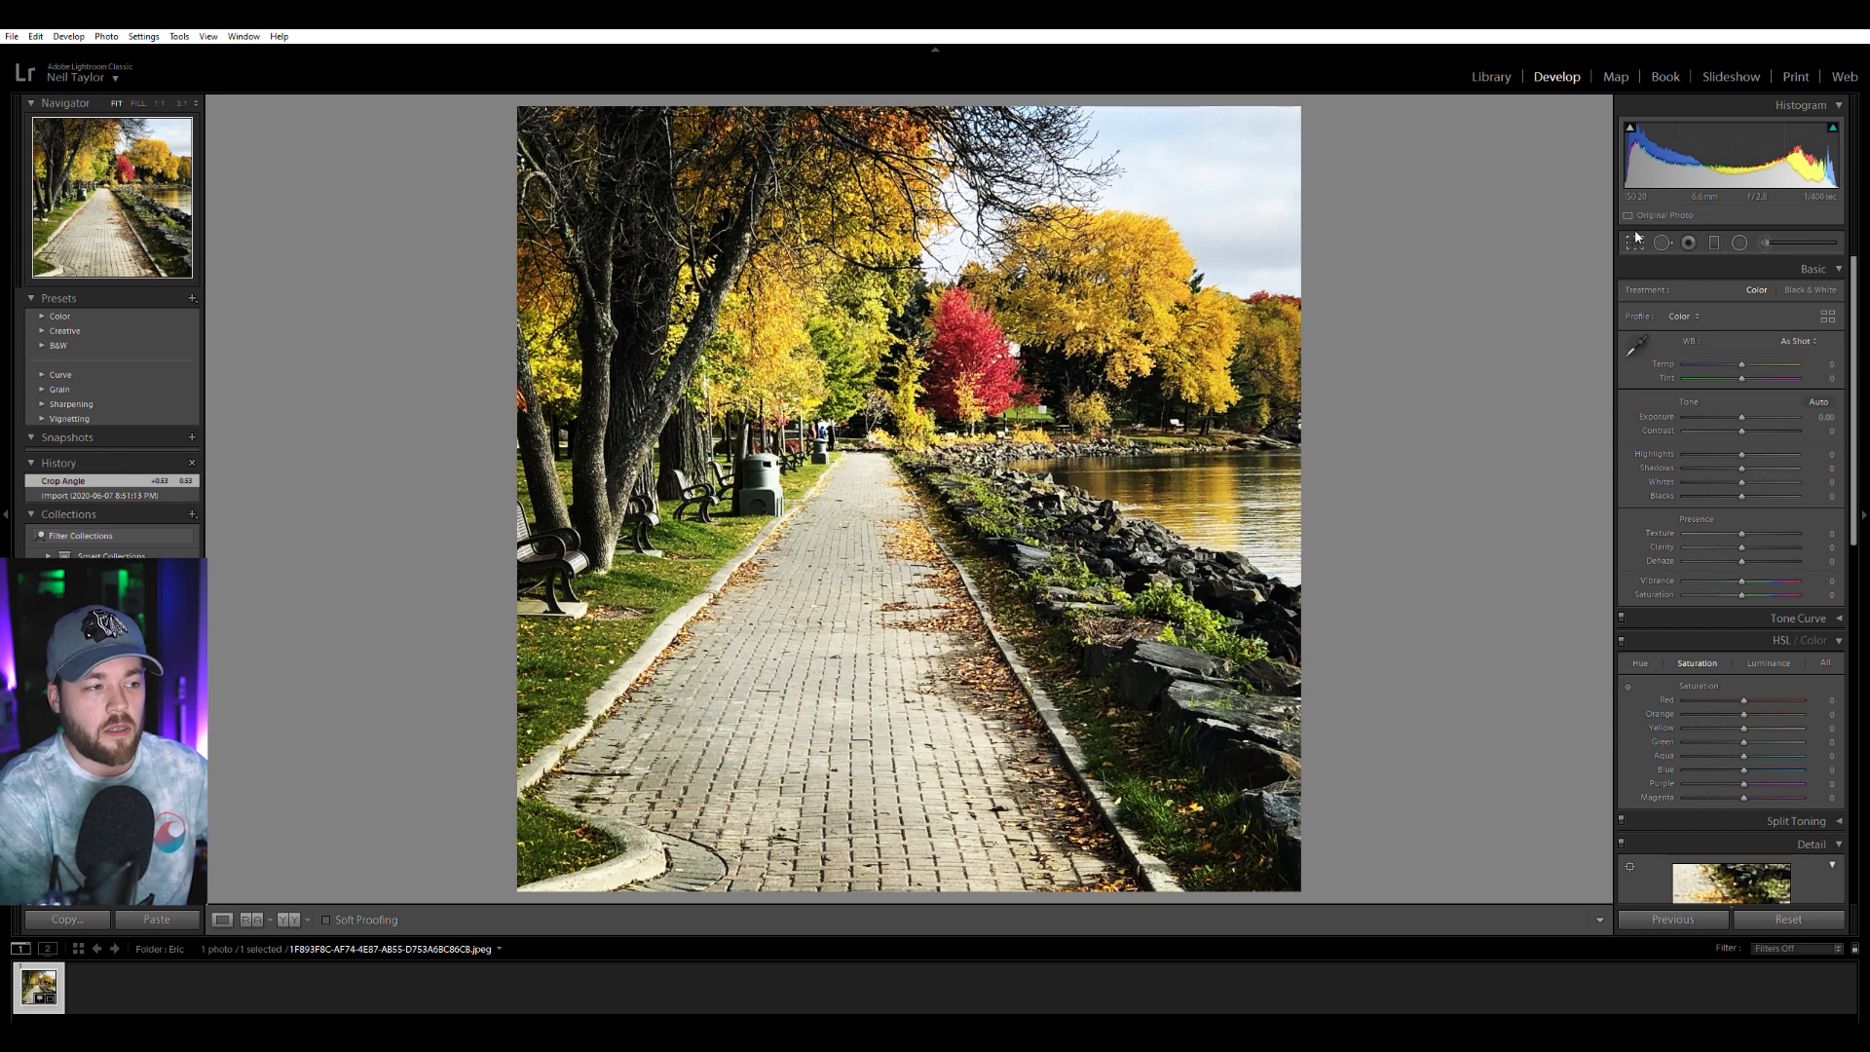
# Crop a strip off the right edge of the path photo and compare it with the uncropped version.
pyautogui.press('r')
pyautogui.moveTo(1311, 463); pyautogui.dragTo(1256, 480)
pyautogui.press('Return')
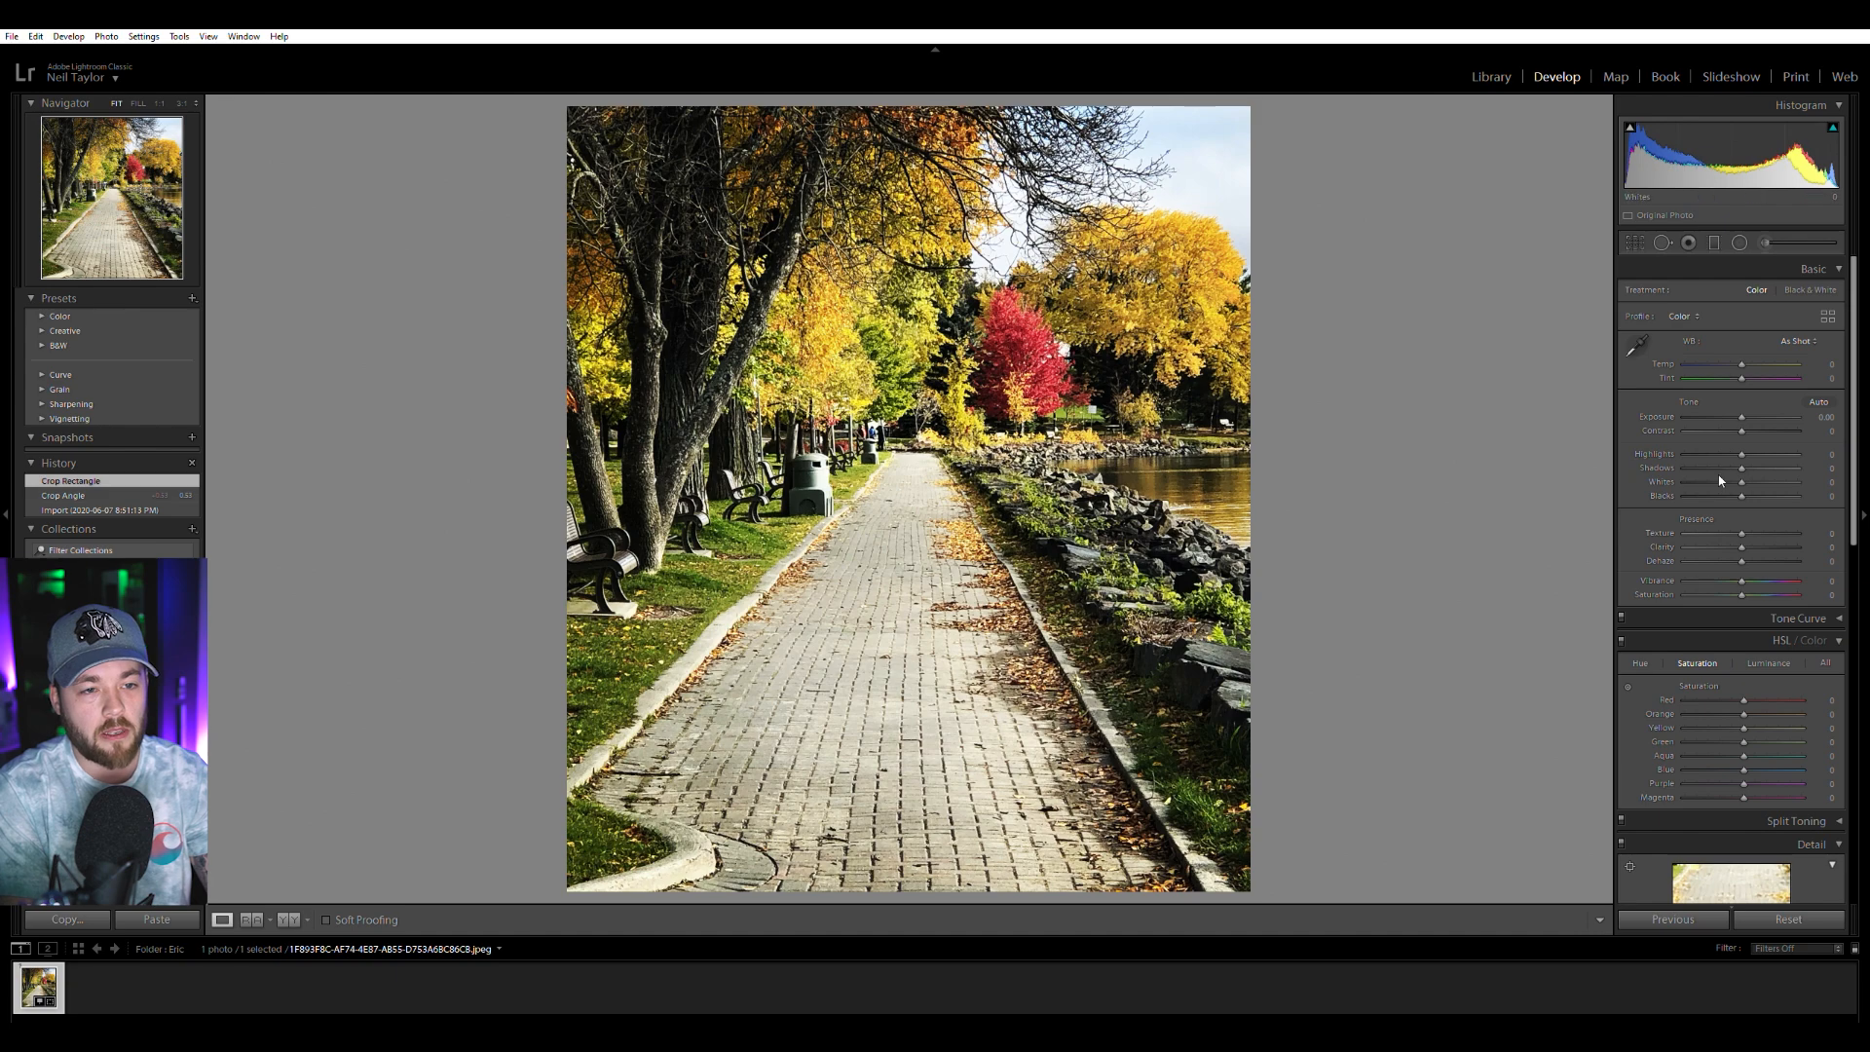
pyautogui.hotkey('ctrl', 'z')
pyautogui.hotkey('ctrl', 'z')
pyautogui.hotkey('ctrl', 'z')
pyautogui.hotkey('ctrl', 'z')
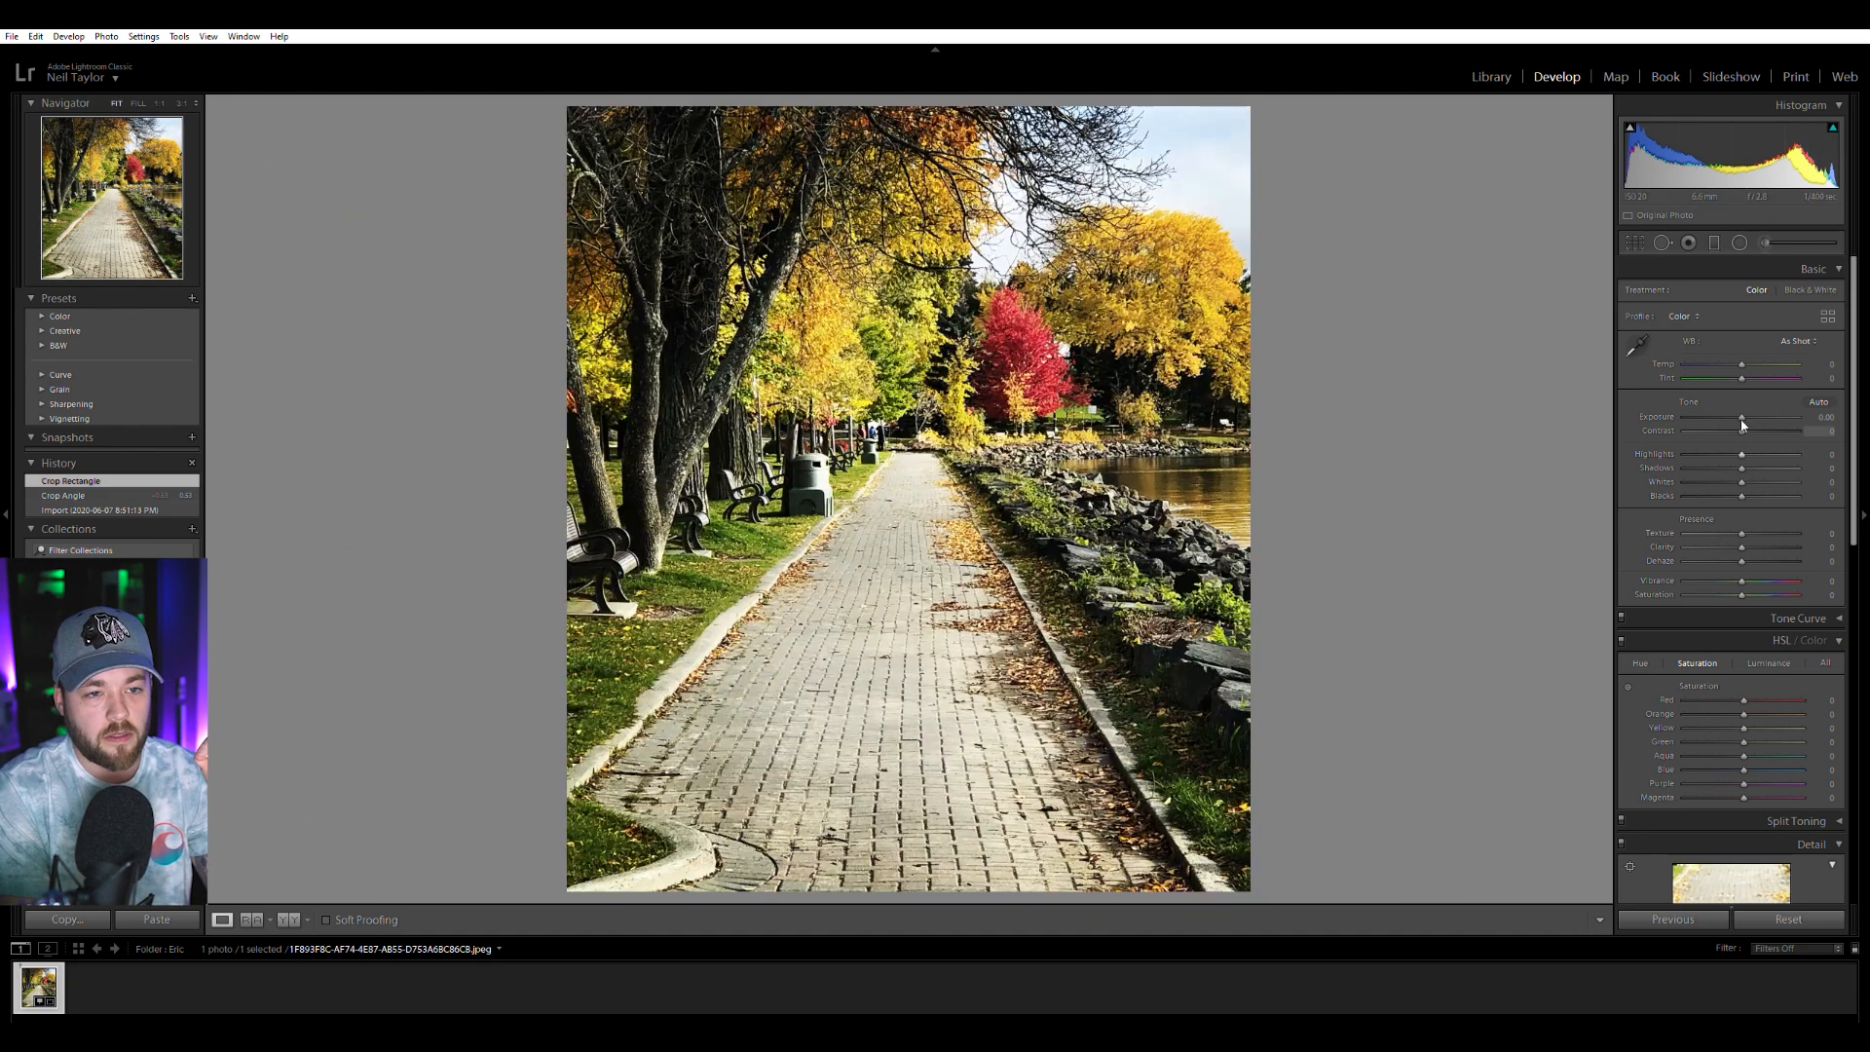
# Lower the path photo's contrast to about -93 and set its vibrance to +34.
pyautogui.moveTo(1741, 430); pyautogui.dragTo(1702, 432)
pyautogui.moveTo(1767, 572); pyautogui.dragTo(1761, 574)
pyautogui.moveTo(1703, 421); pyautogui.dragTo(1689, 422)
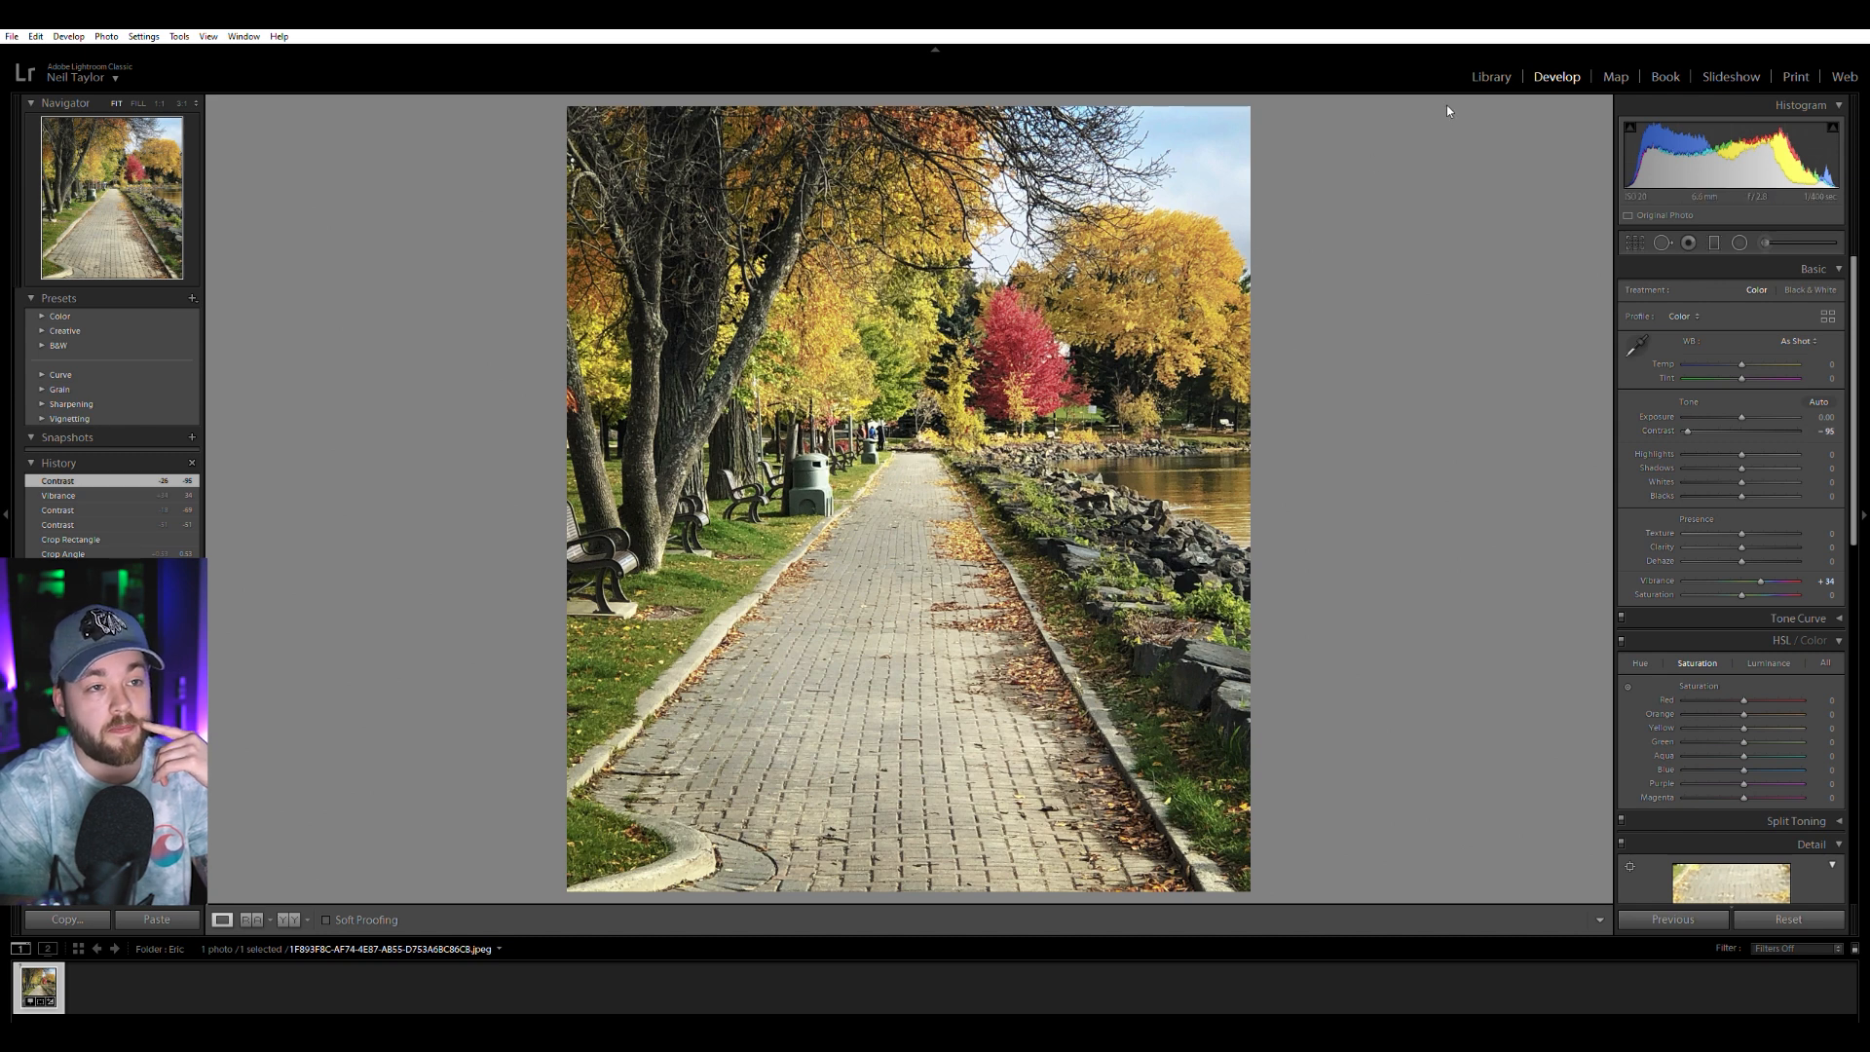
# Open the foggy sailboat photo from the next submitter's folder for developing and examine it at full and fitted size.
pyautogui.click(1492, 75)
pyautogui.click(224, 714)
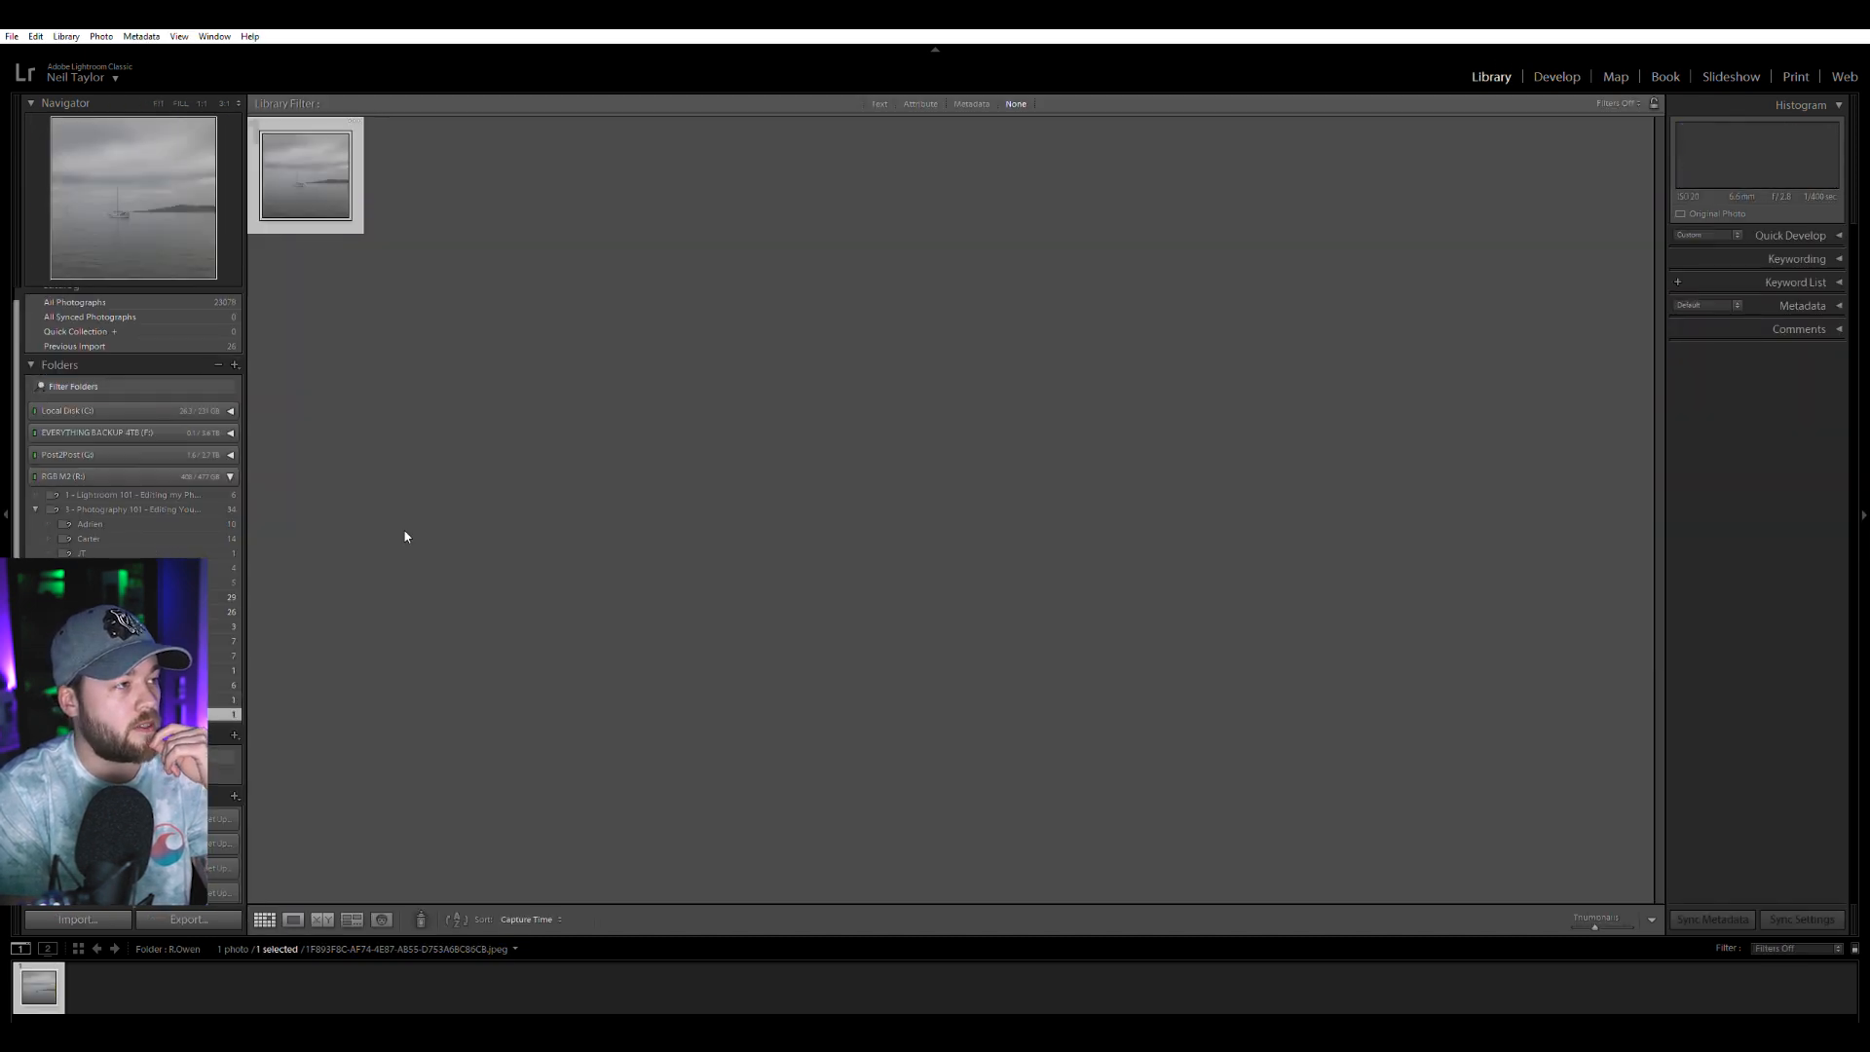
pyautogui.click(1539, 75)
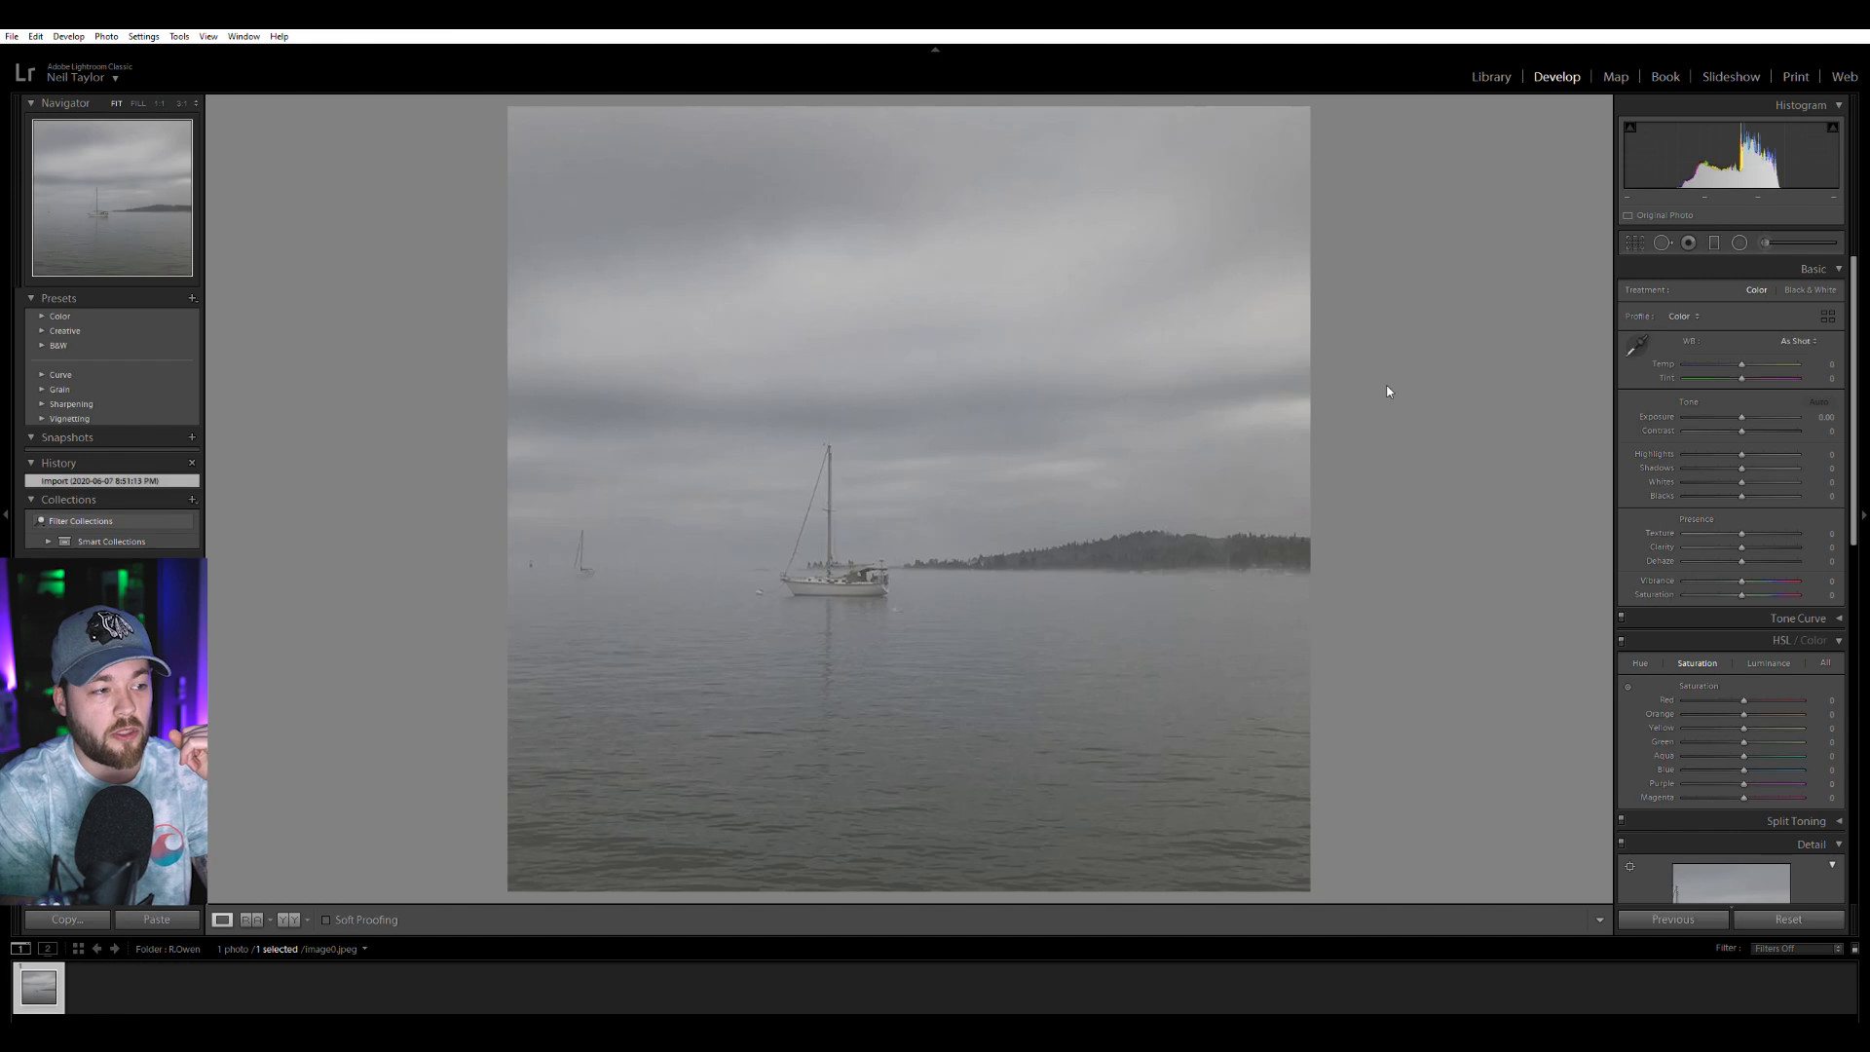
pyautogui.click(871, 545)
pyautogui.click(871, 545)
pyautogui.click(870, 545)
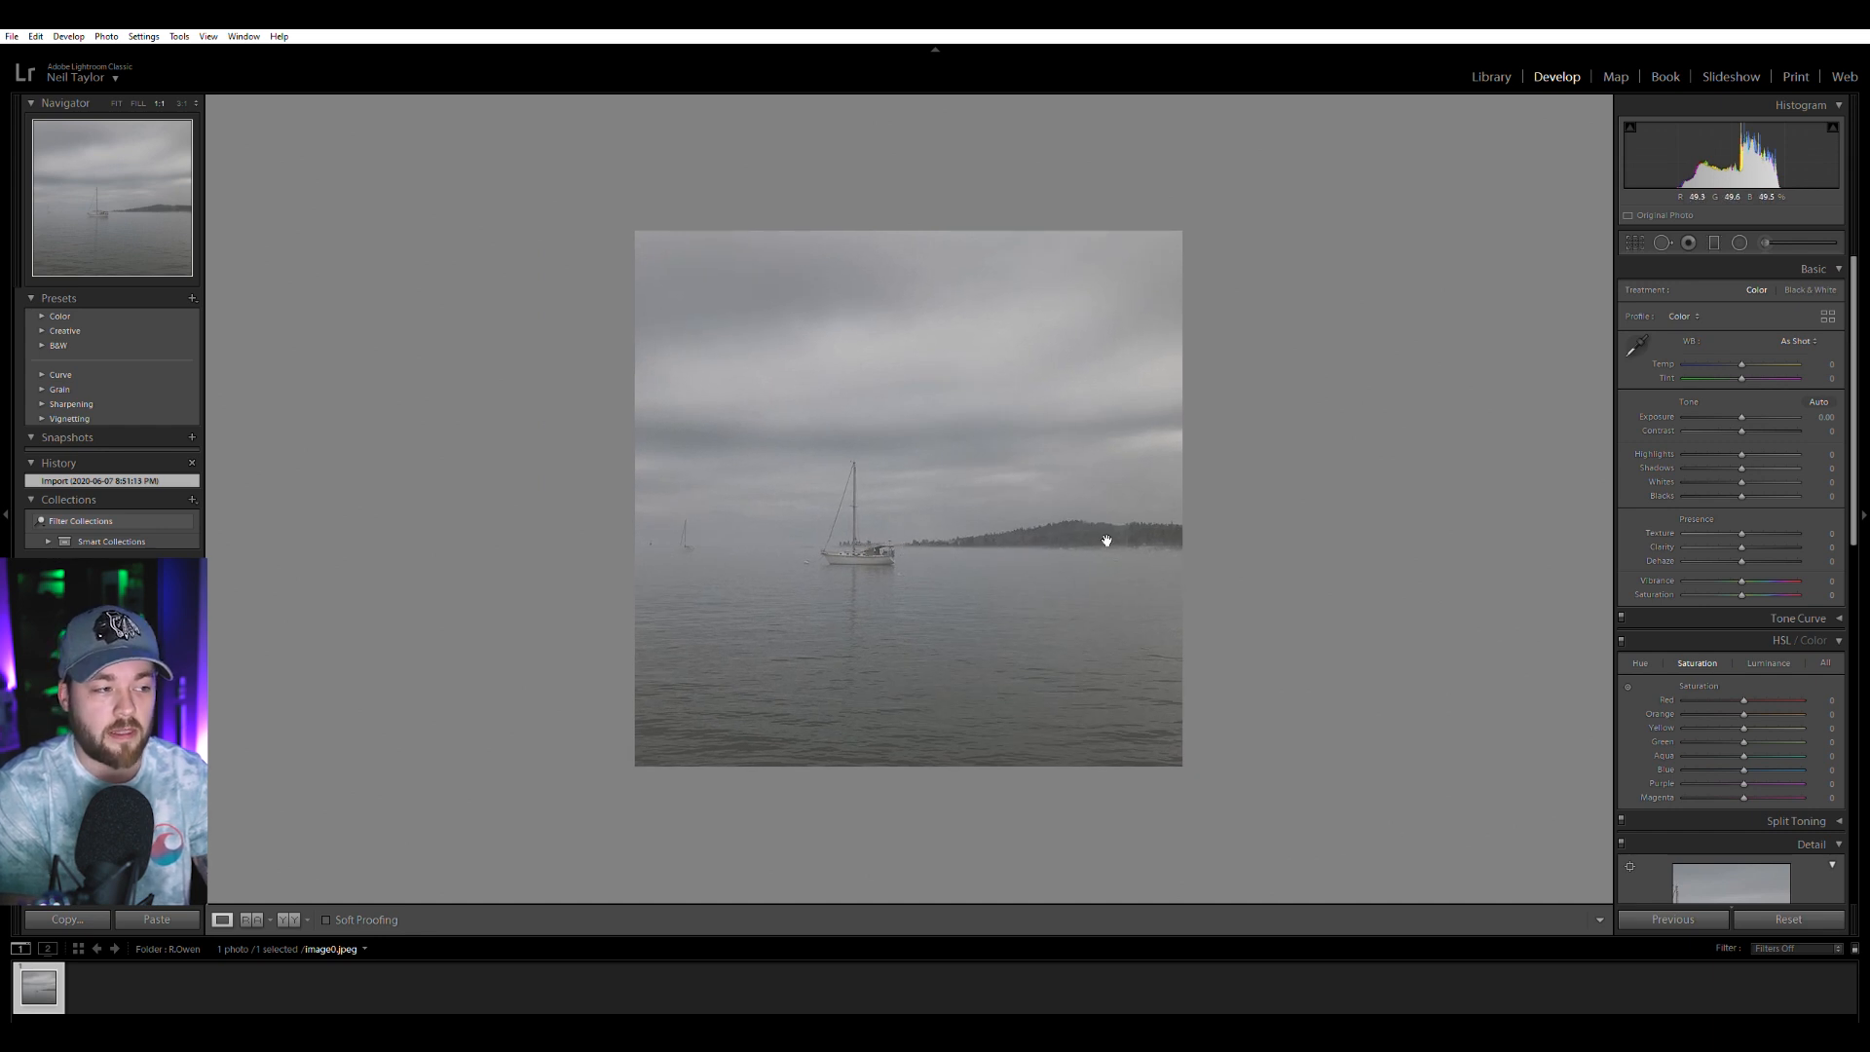
pyautogui.click(843, 542)
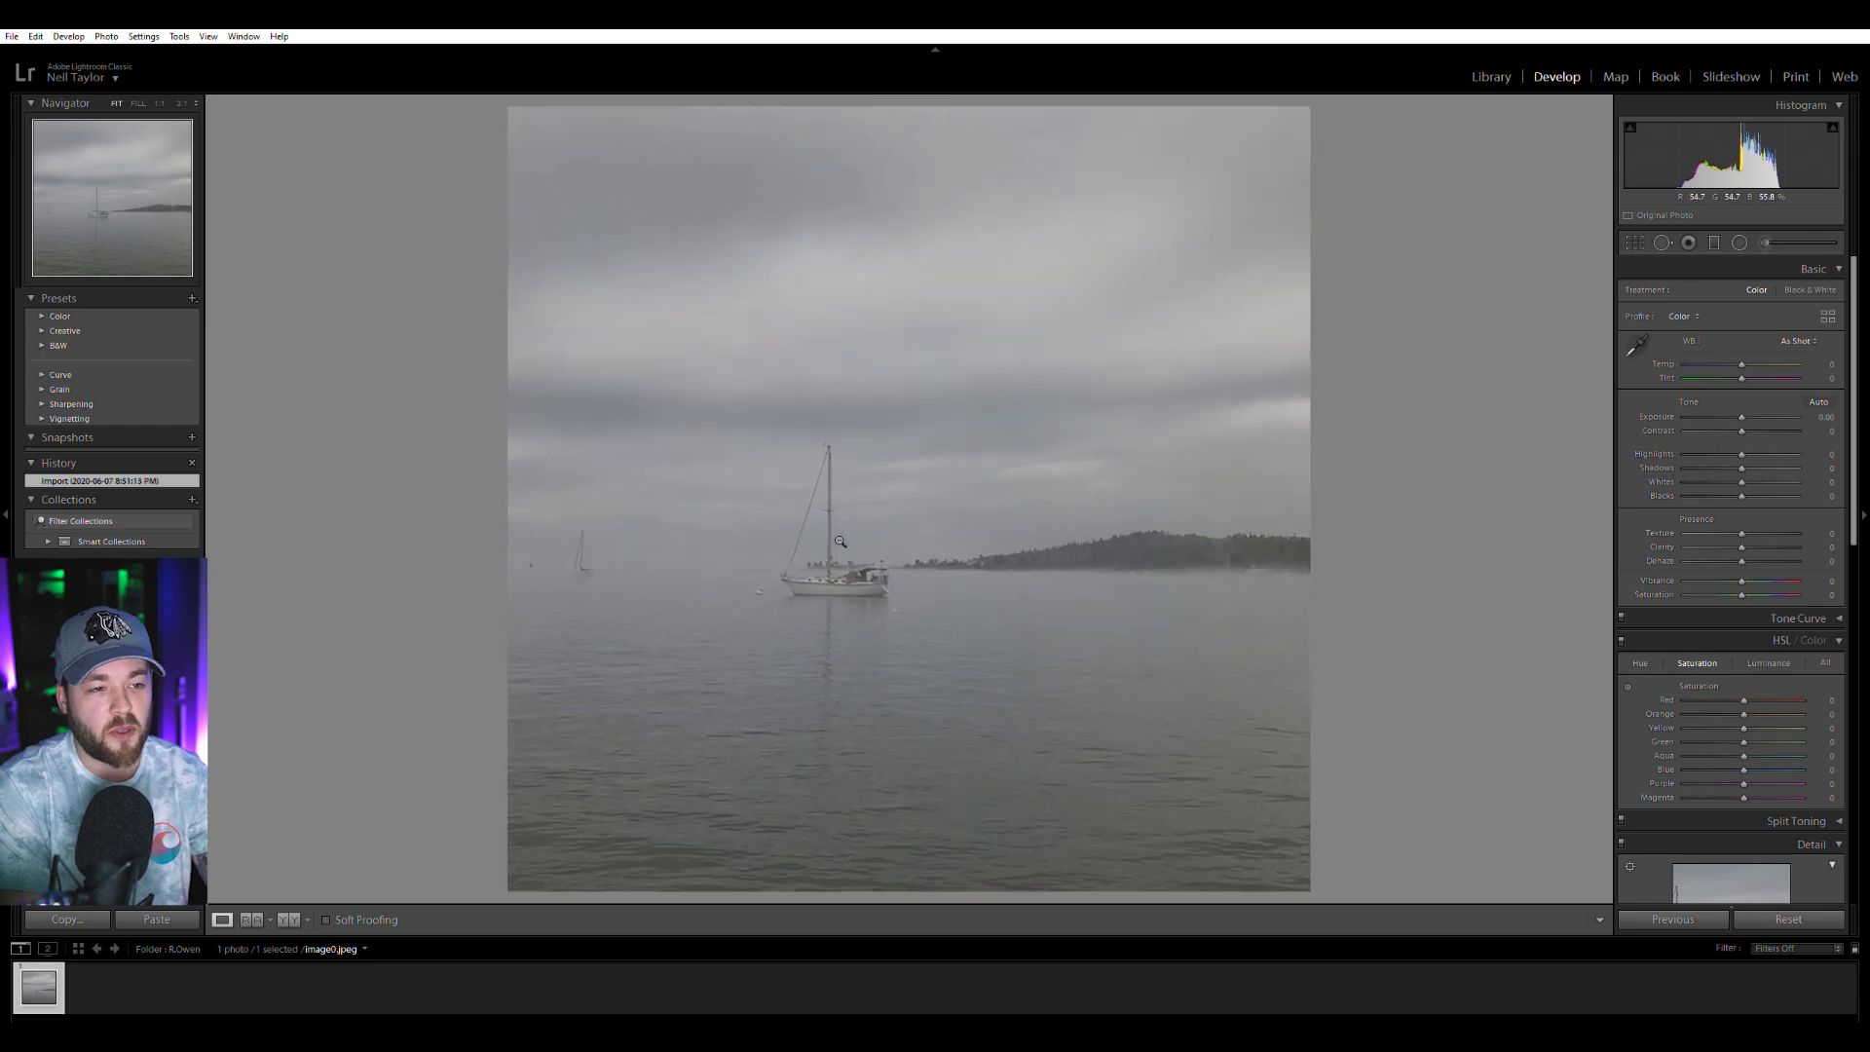
pyautogui.click(839, 541)
# Convert the sailboat photo to black and white and raise its contrast to +100.
pyautogui.moveTo(1747, 419)
pyautogui.mouseDown()
pyautogui.moveTo(1787, 417)
pyautogui.moveTo(1763, 426)
pyautogui.mouseUp()
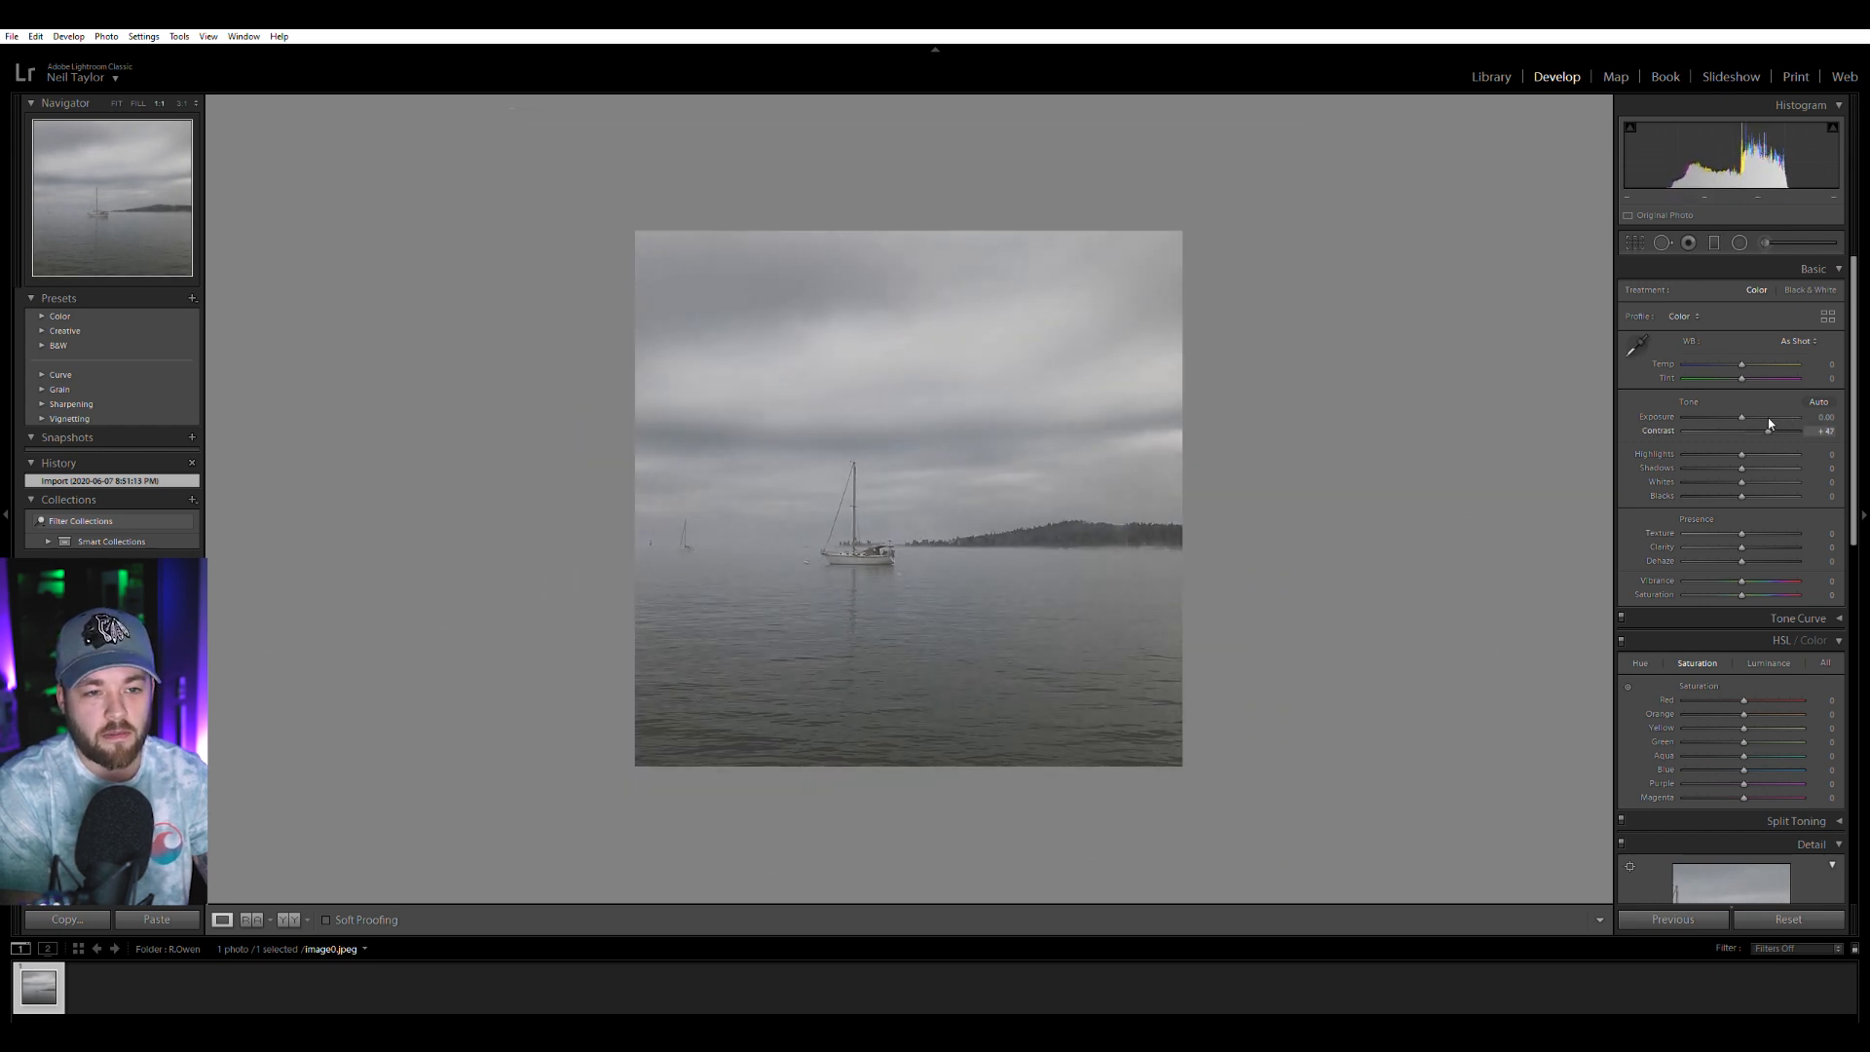
pyautogui.moveTo(1771, 422); pyautogui.dragTo(1771, 423)
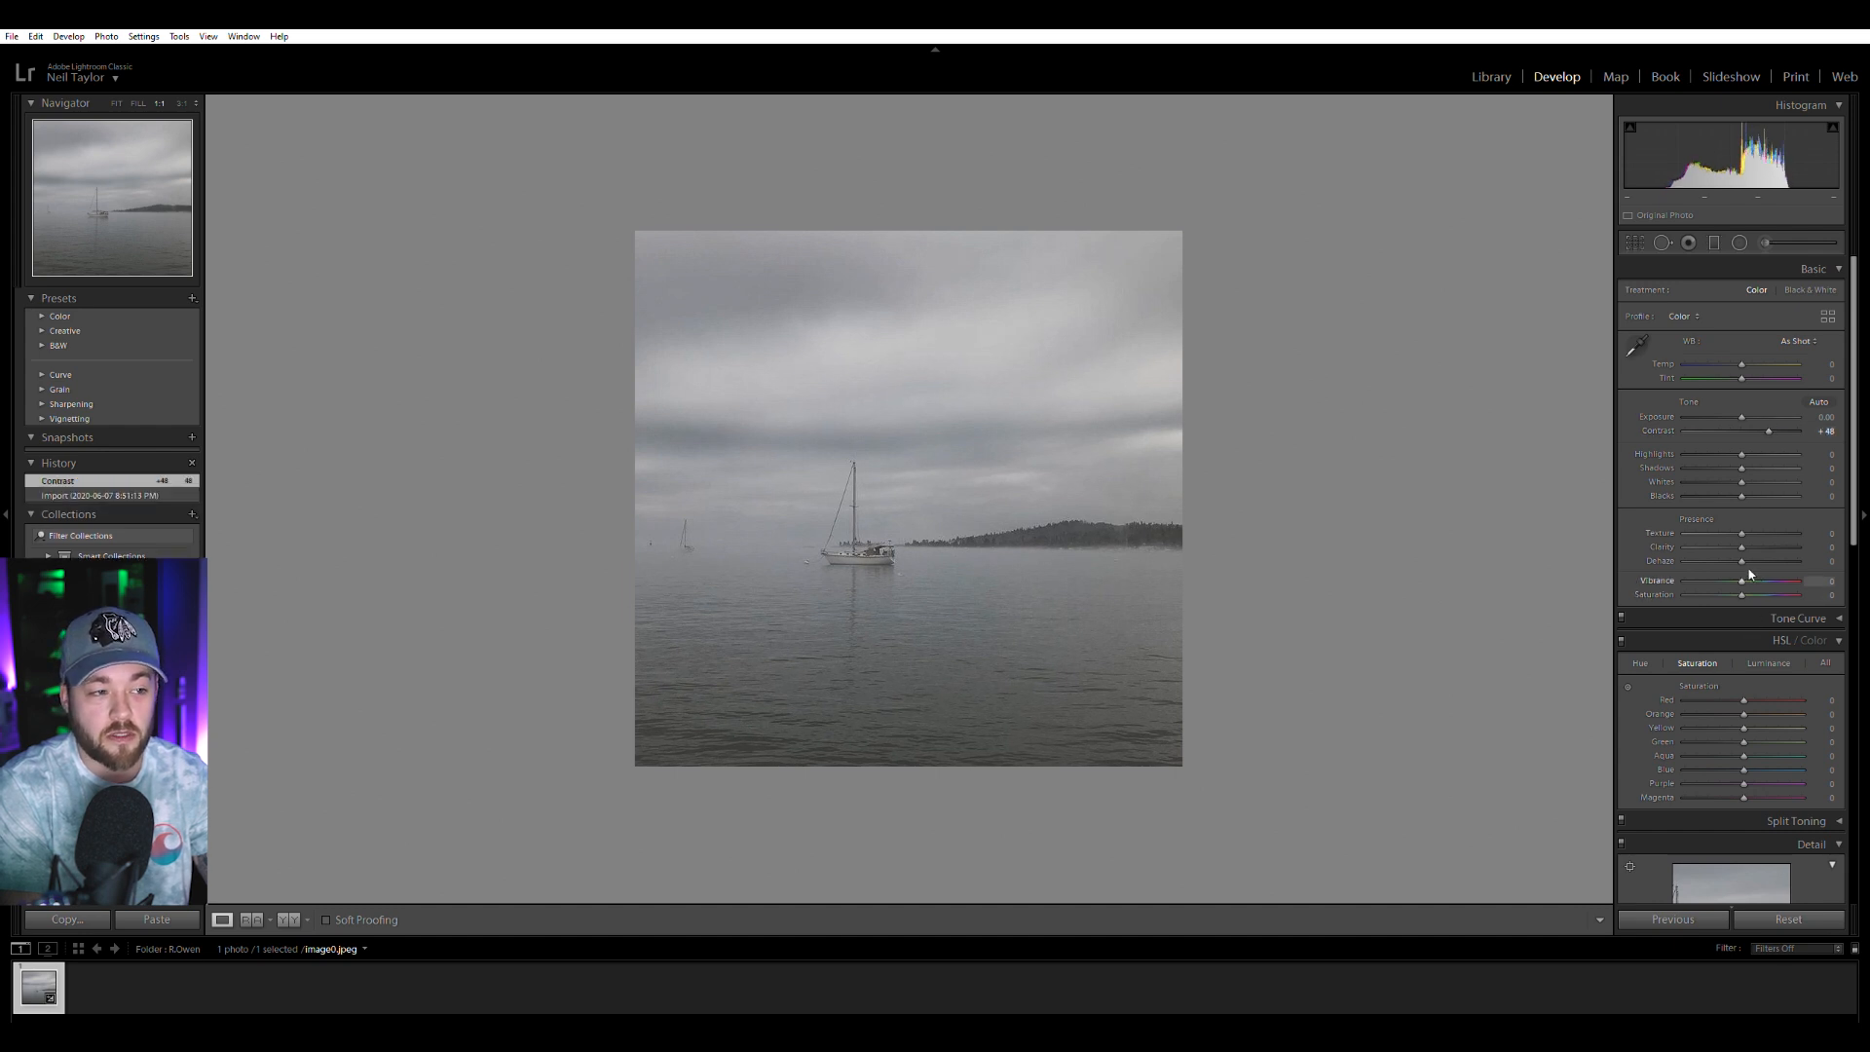
pyautogui.click(1810, 290)
pyautogui.moveTo(1774, 419); pyautogui.dragTo(1816, 419)
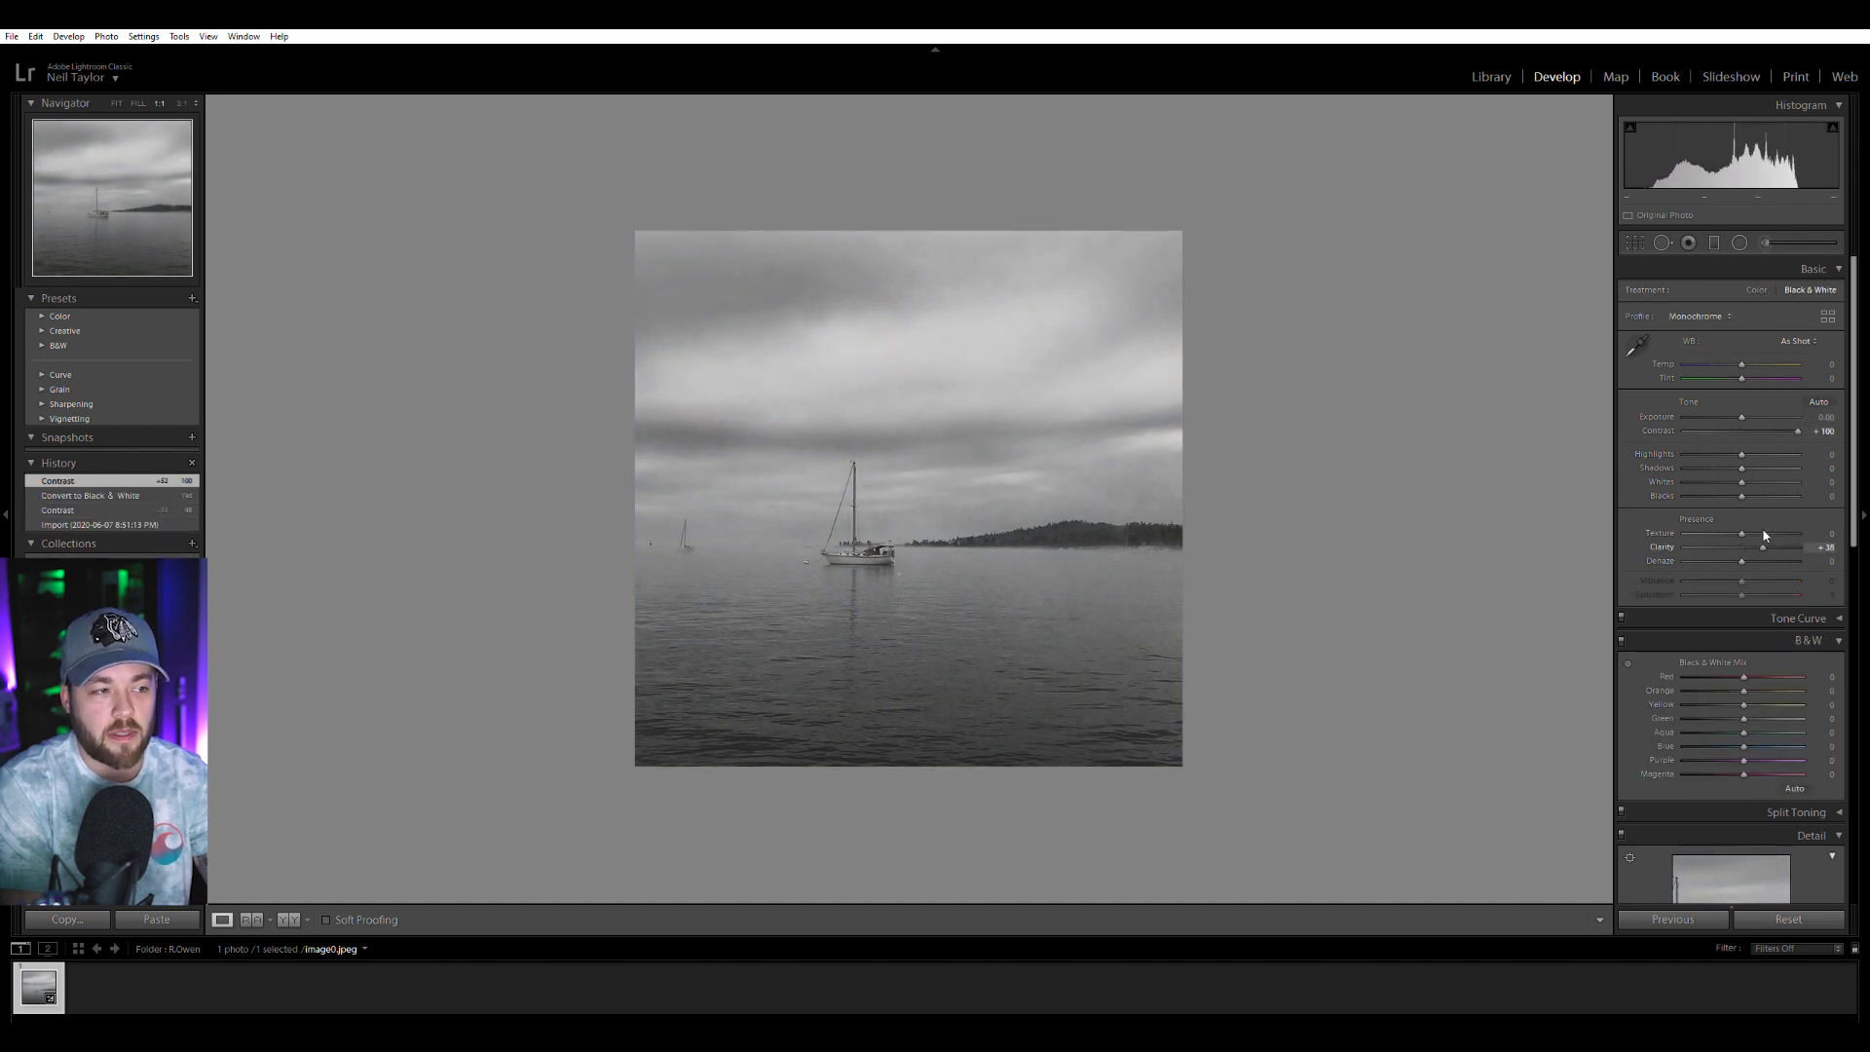
# Set the clarity of the black-and-white sailboat photo to +23, checking the effect at different zoom levels.
pyautogui.moveTo(1768, 534); pyautogui.dragTo(1758, 536)
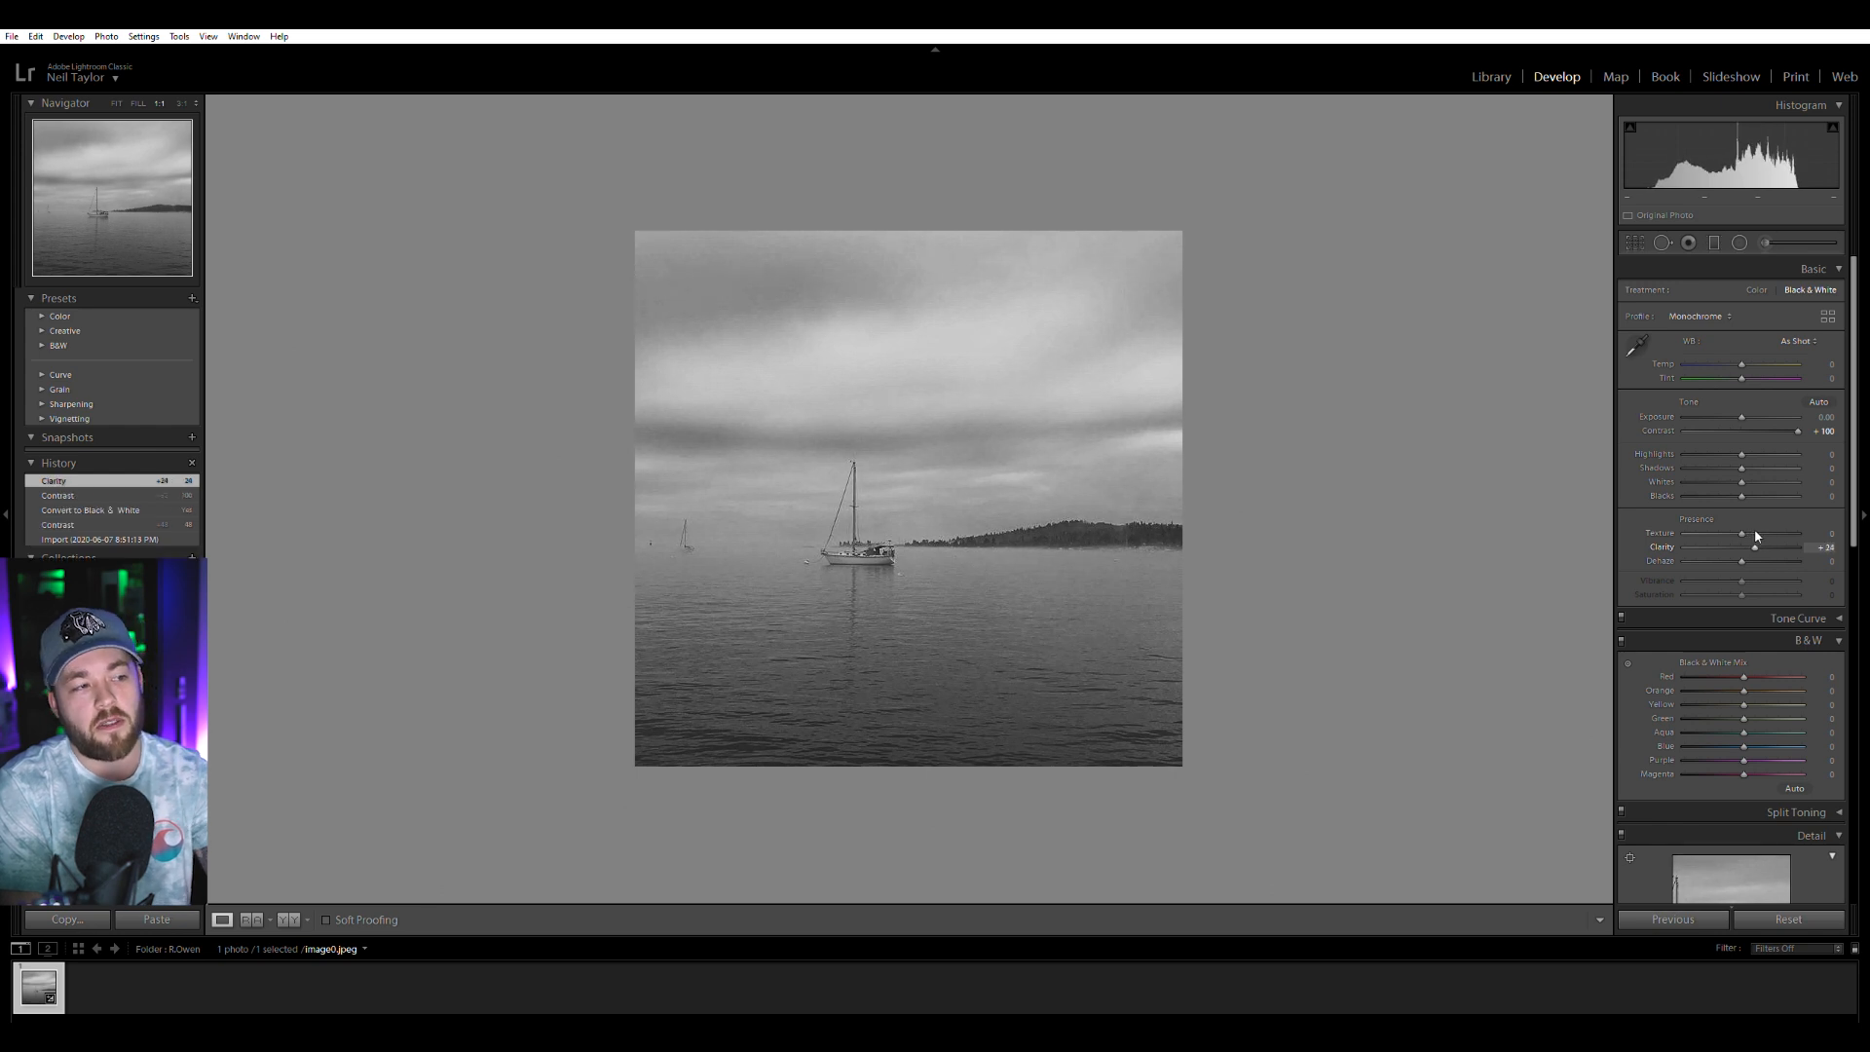
pyautogui.click(678, 282)
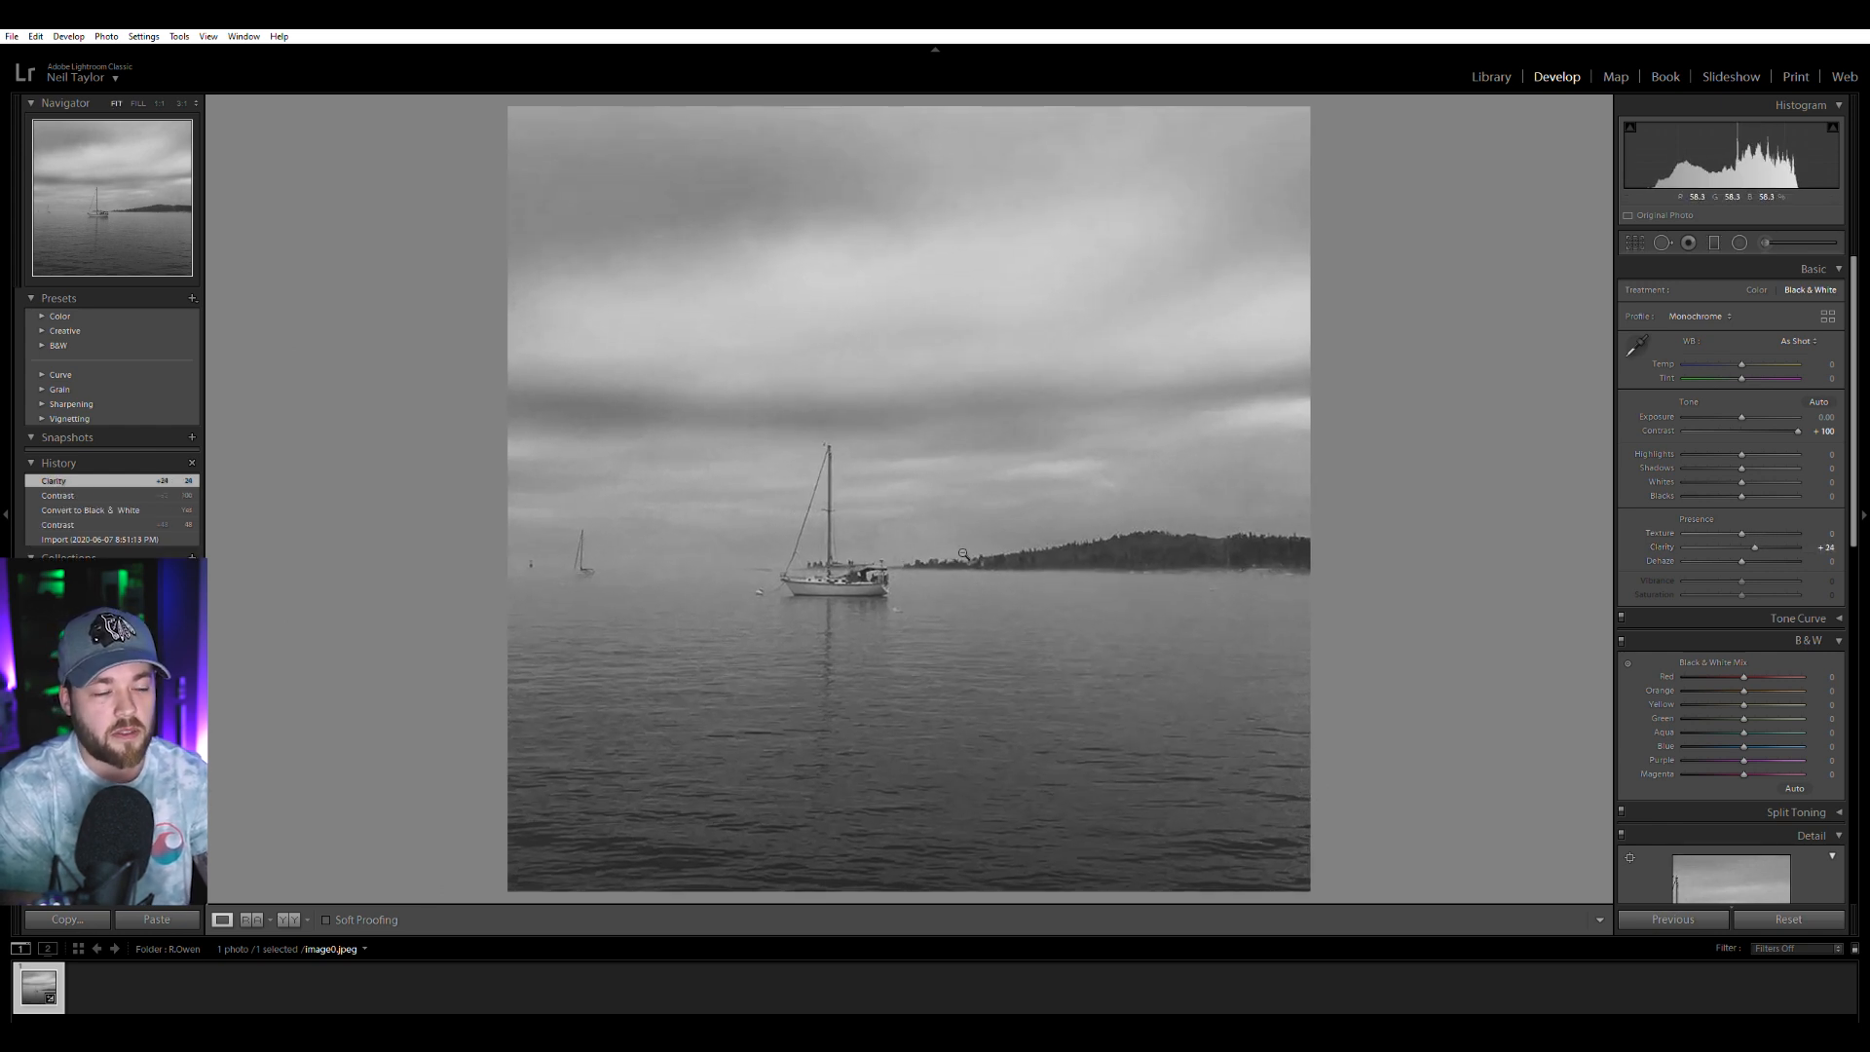
pyautogui.click(966, 509)
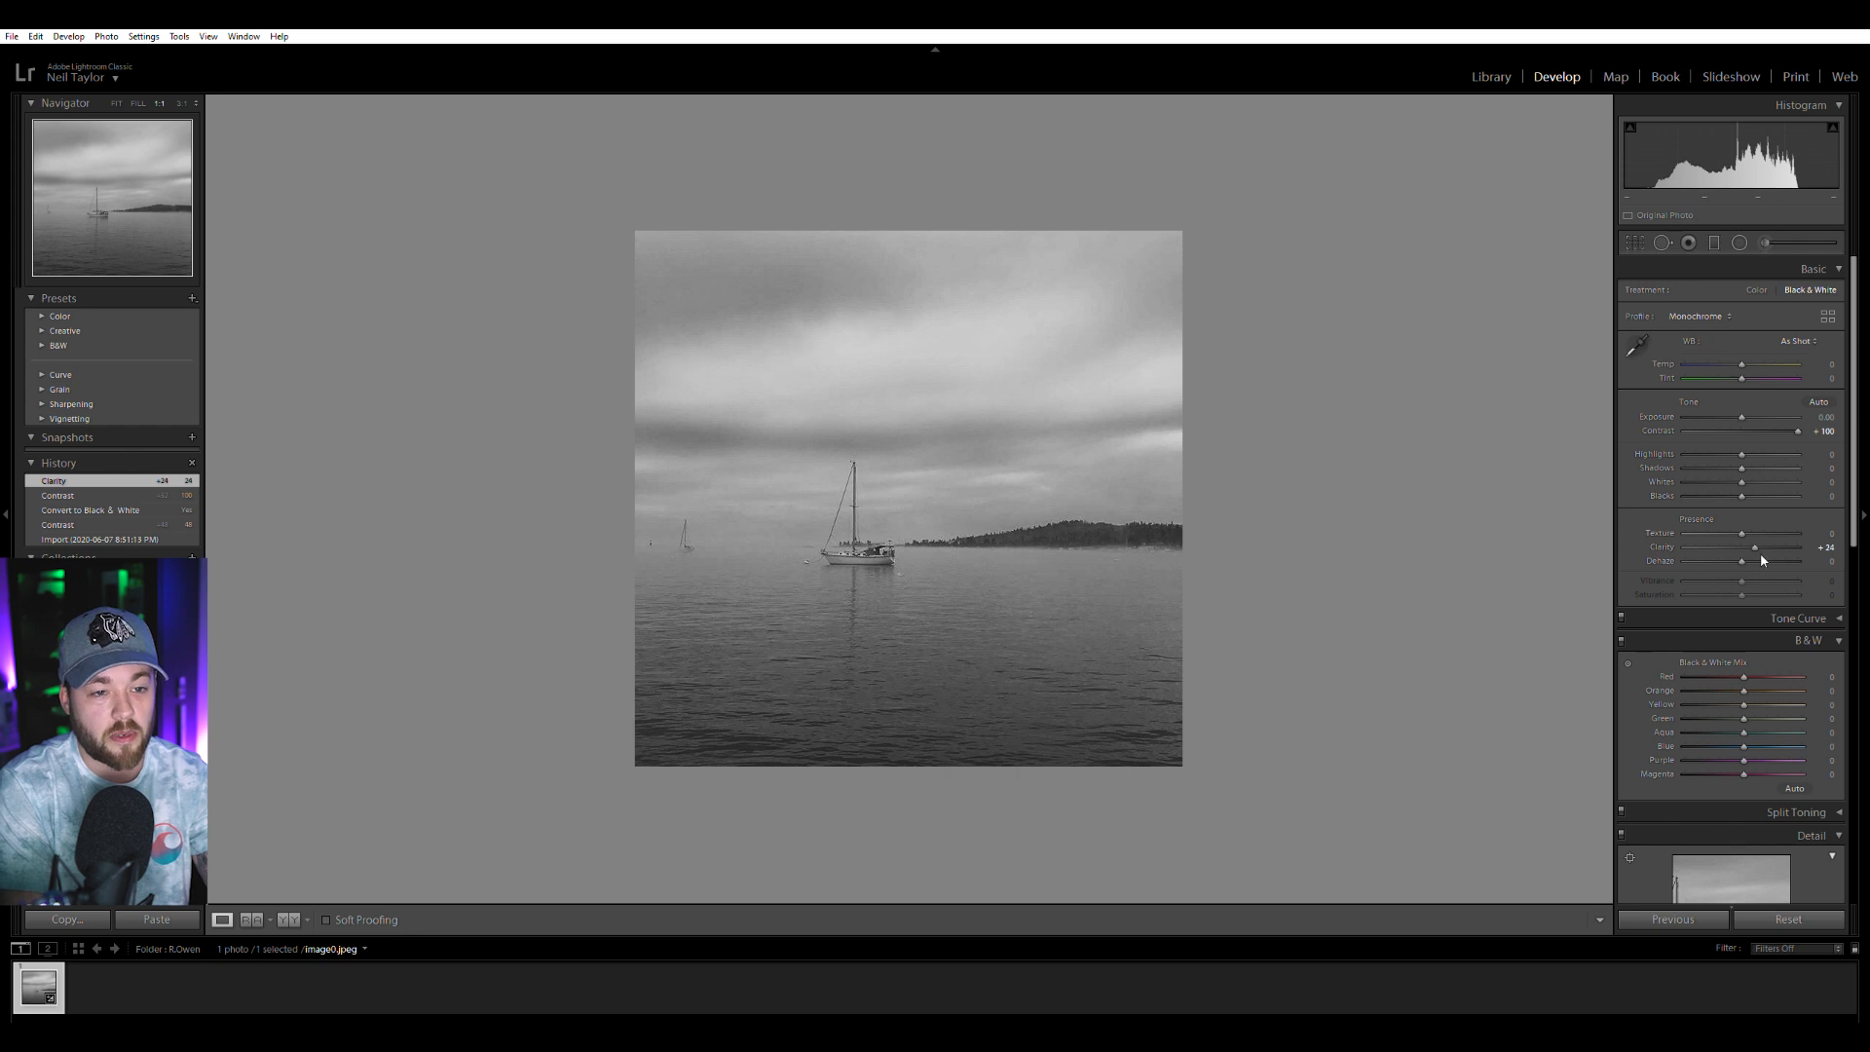
pyautogui.moveTo(1757, 538); pyautogui.dragTo(1756, 537)
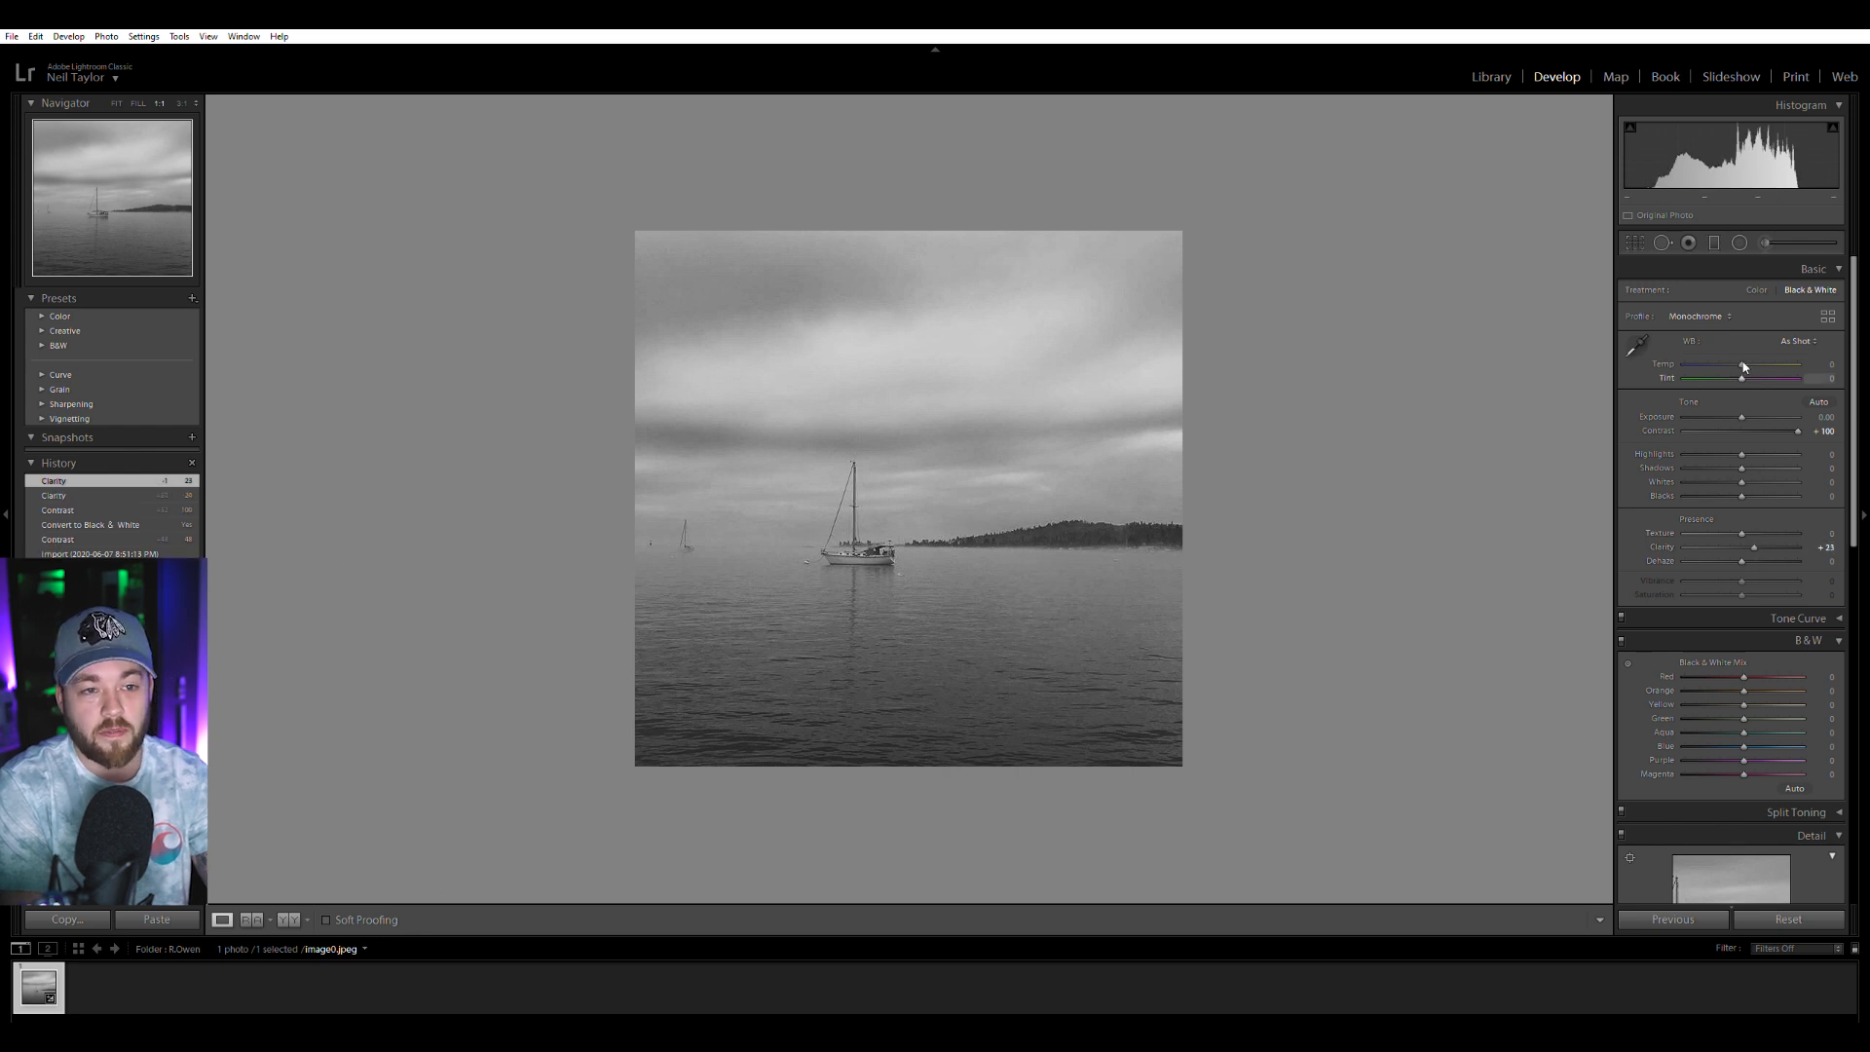
pyautogui.moveTo(1745, 401); pyautogui.dragTo(1745, 406)
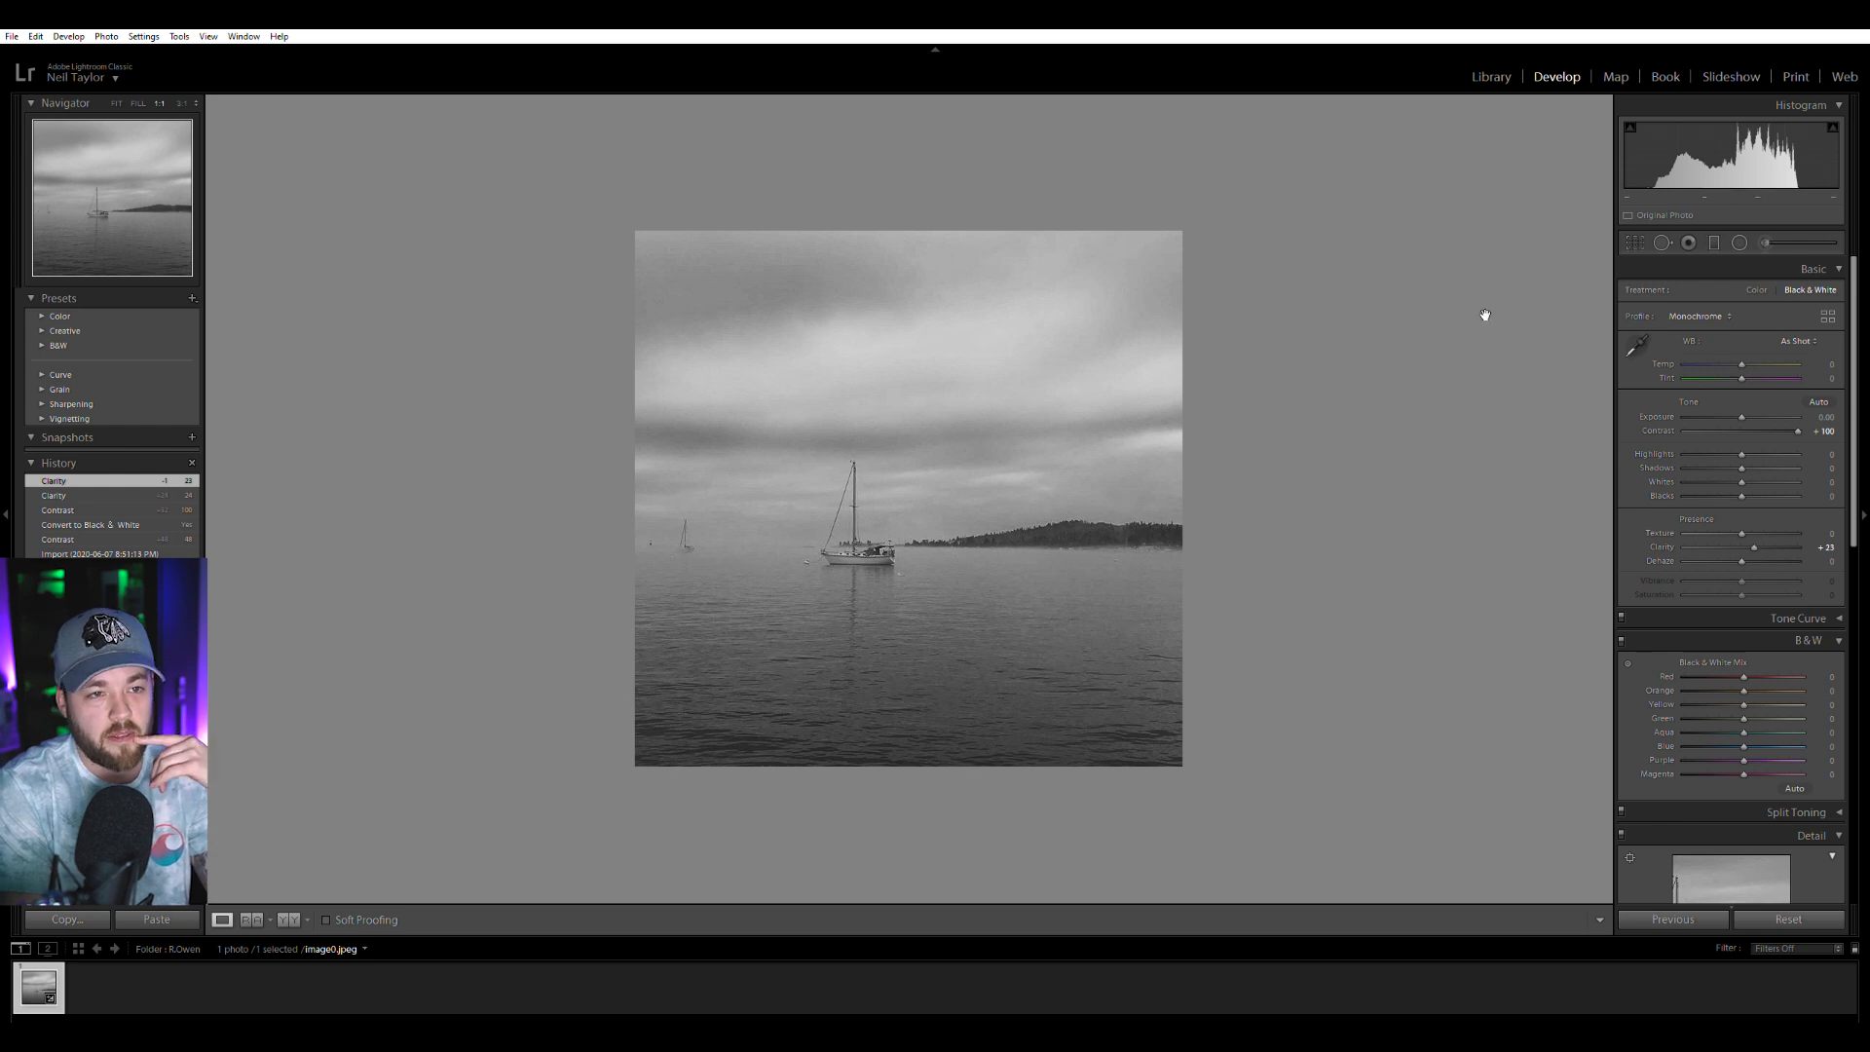
# Try a wide crop that cuts most of the sky off the sailboat photo, and undo it.
pyautogui.click(1636, 241)
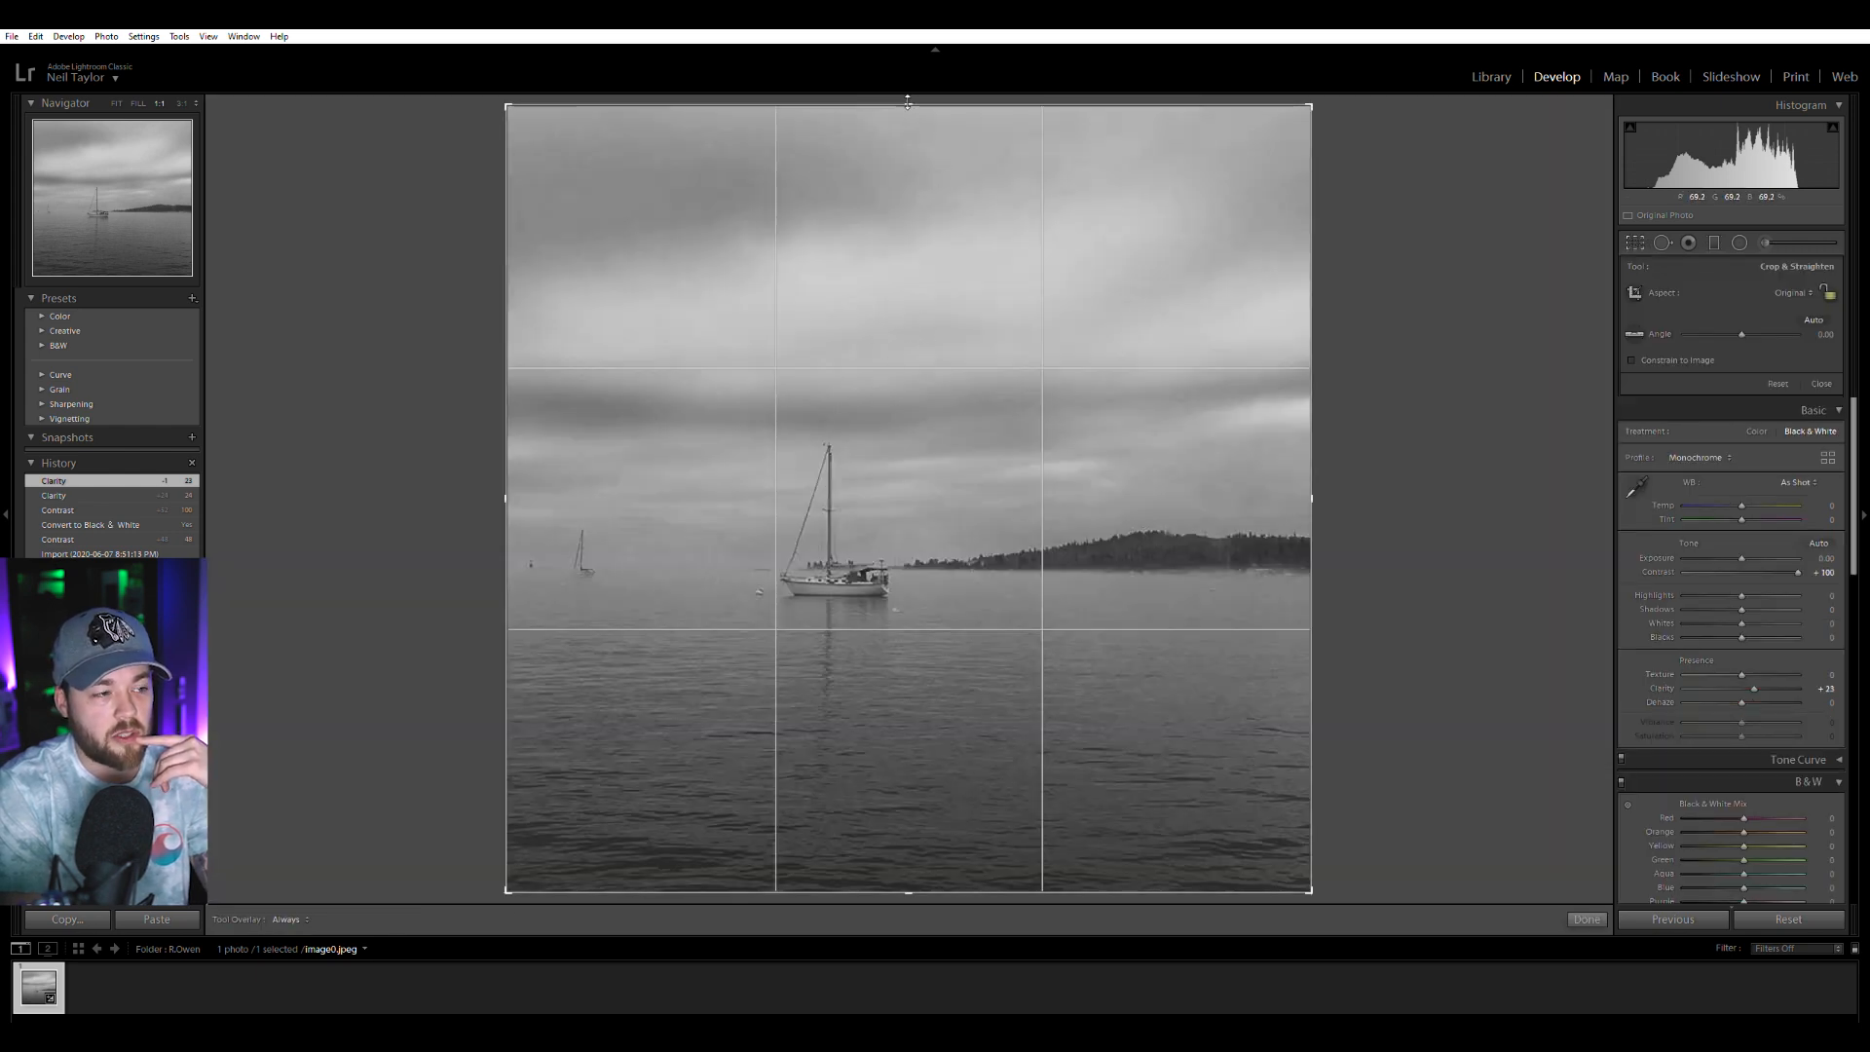
pyautogui.moveTo(903, 882)
pyautogui.mouseDown()
pyautogui.moveTo(905, 858)
pyautogui.moveTo(908, 874)
pyautogui.mouseUp()
pyautogui.moveTo(904, 93); pyautogui.dragTo(873, 242)
pyautogui.press('Return')
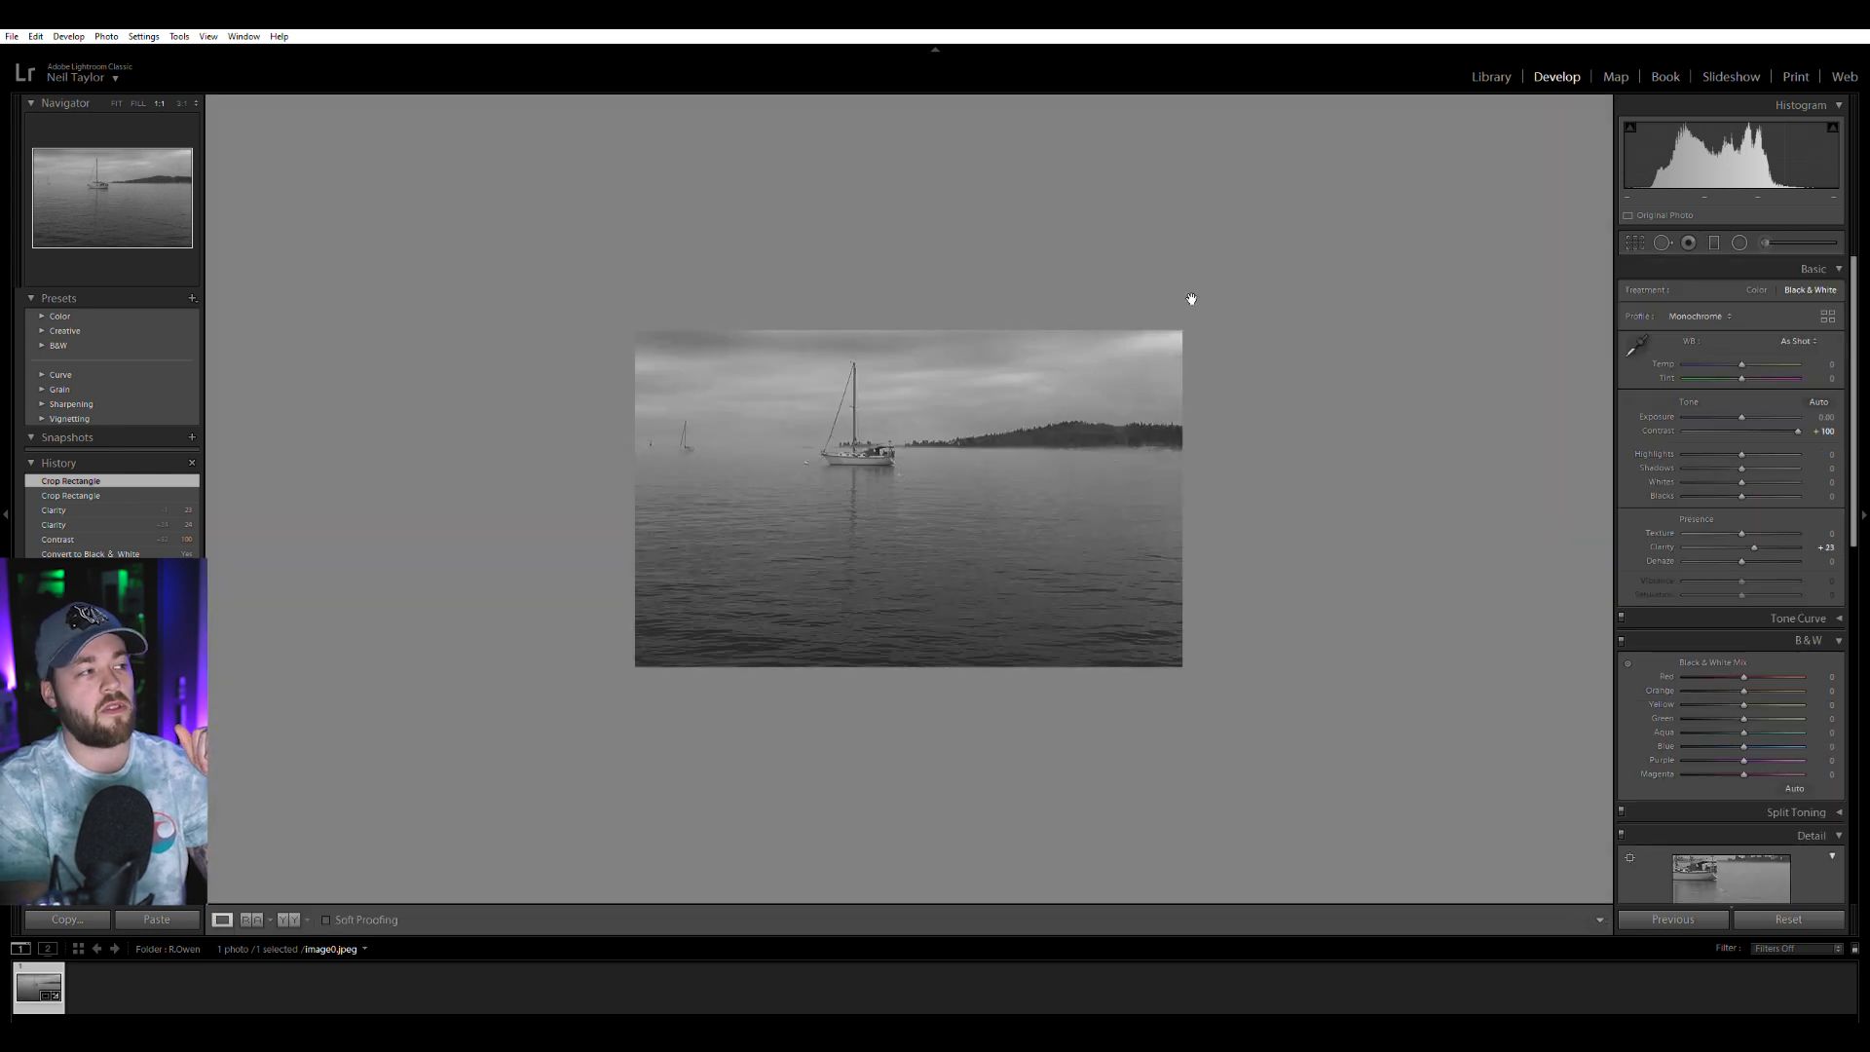
pyautogui.hotkey('ctrl', 'z')
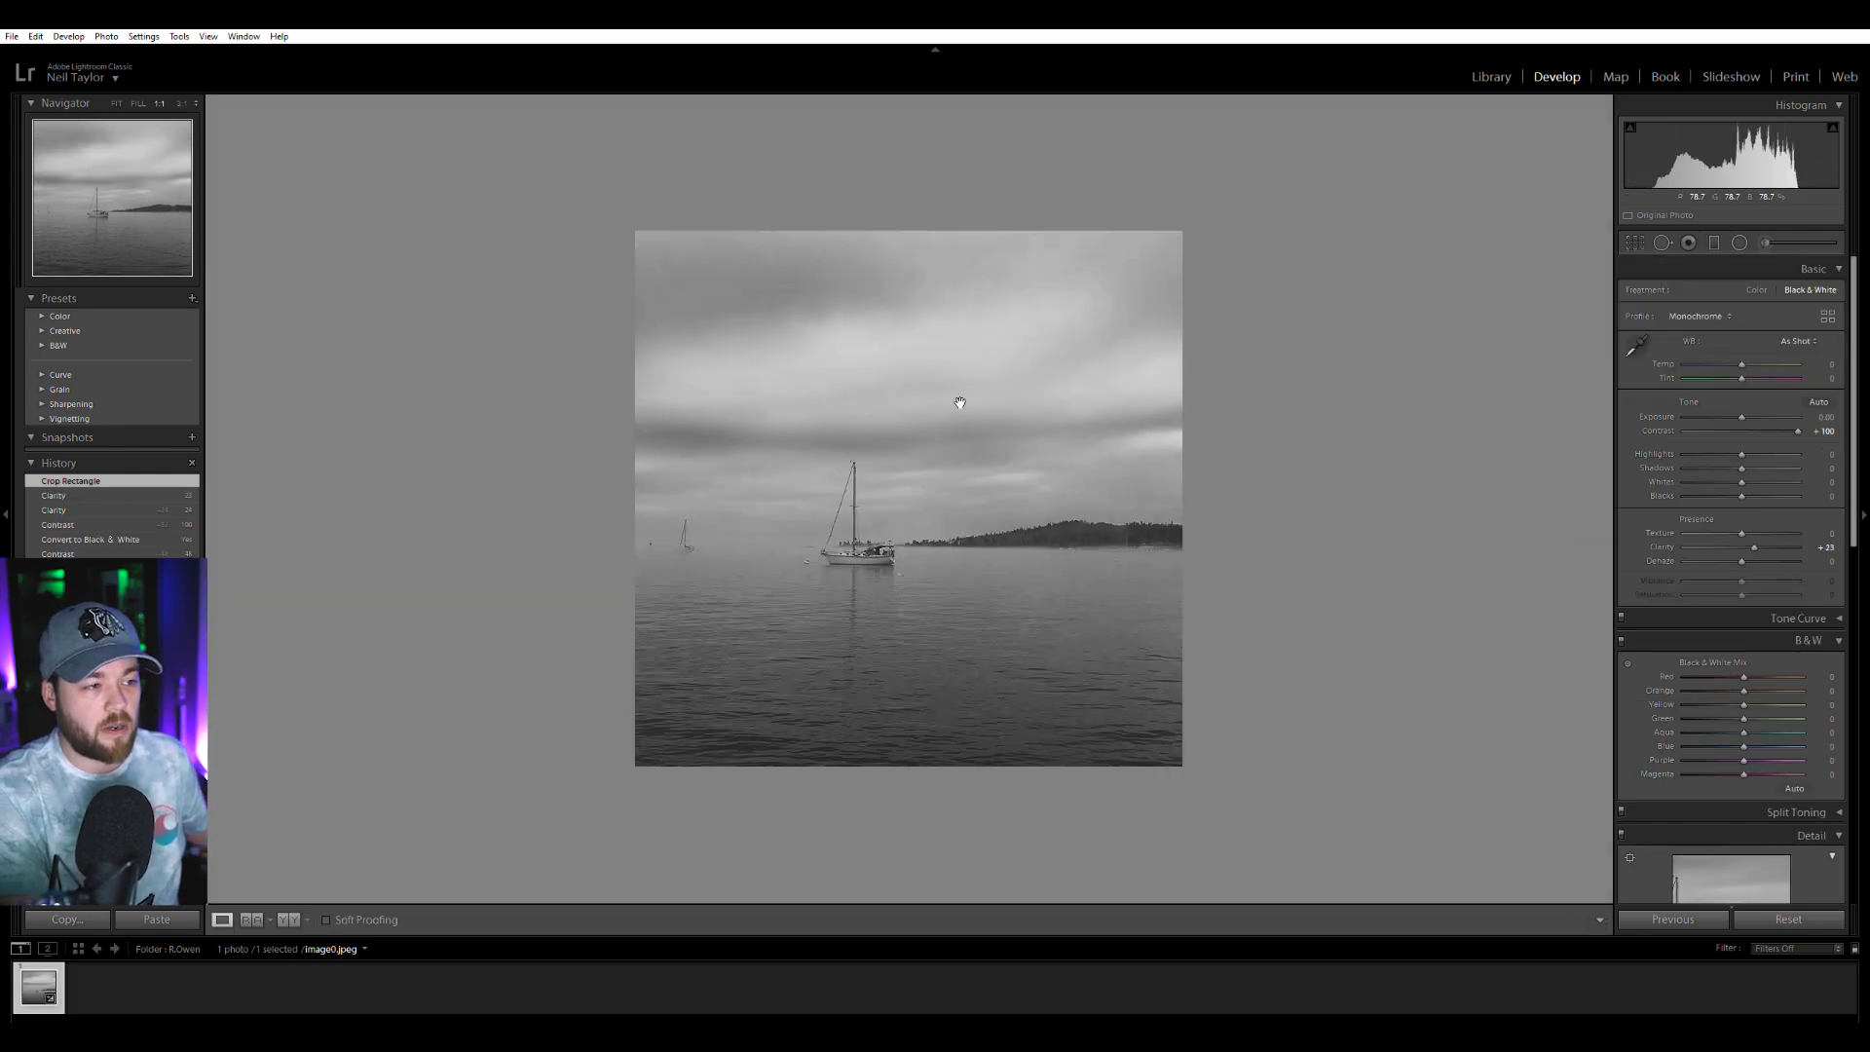
# Crop strips off the top and bottom of the sailboat photo and trim a sliver off its left edge.
pyautogui.click(1636, 243)
pyautogui.moveTo(912, 884); pyautogui.dragTo(912, 840)
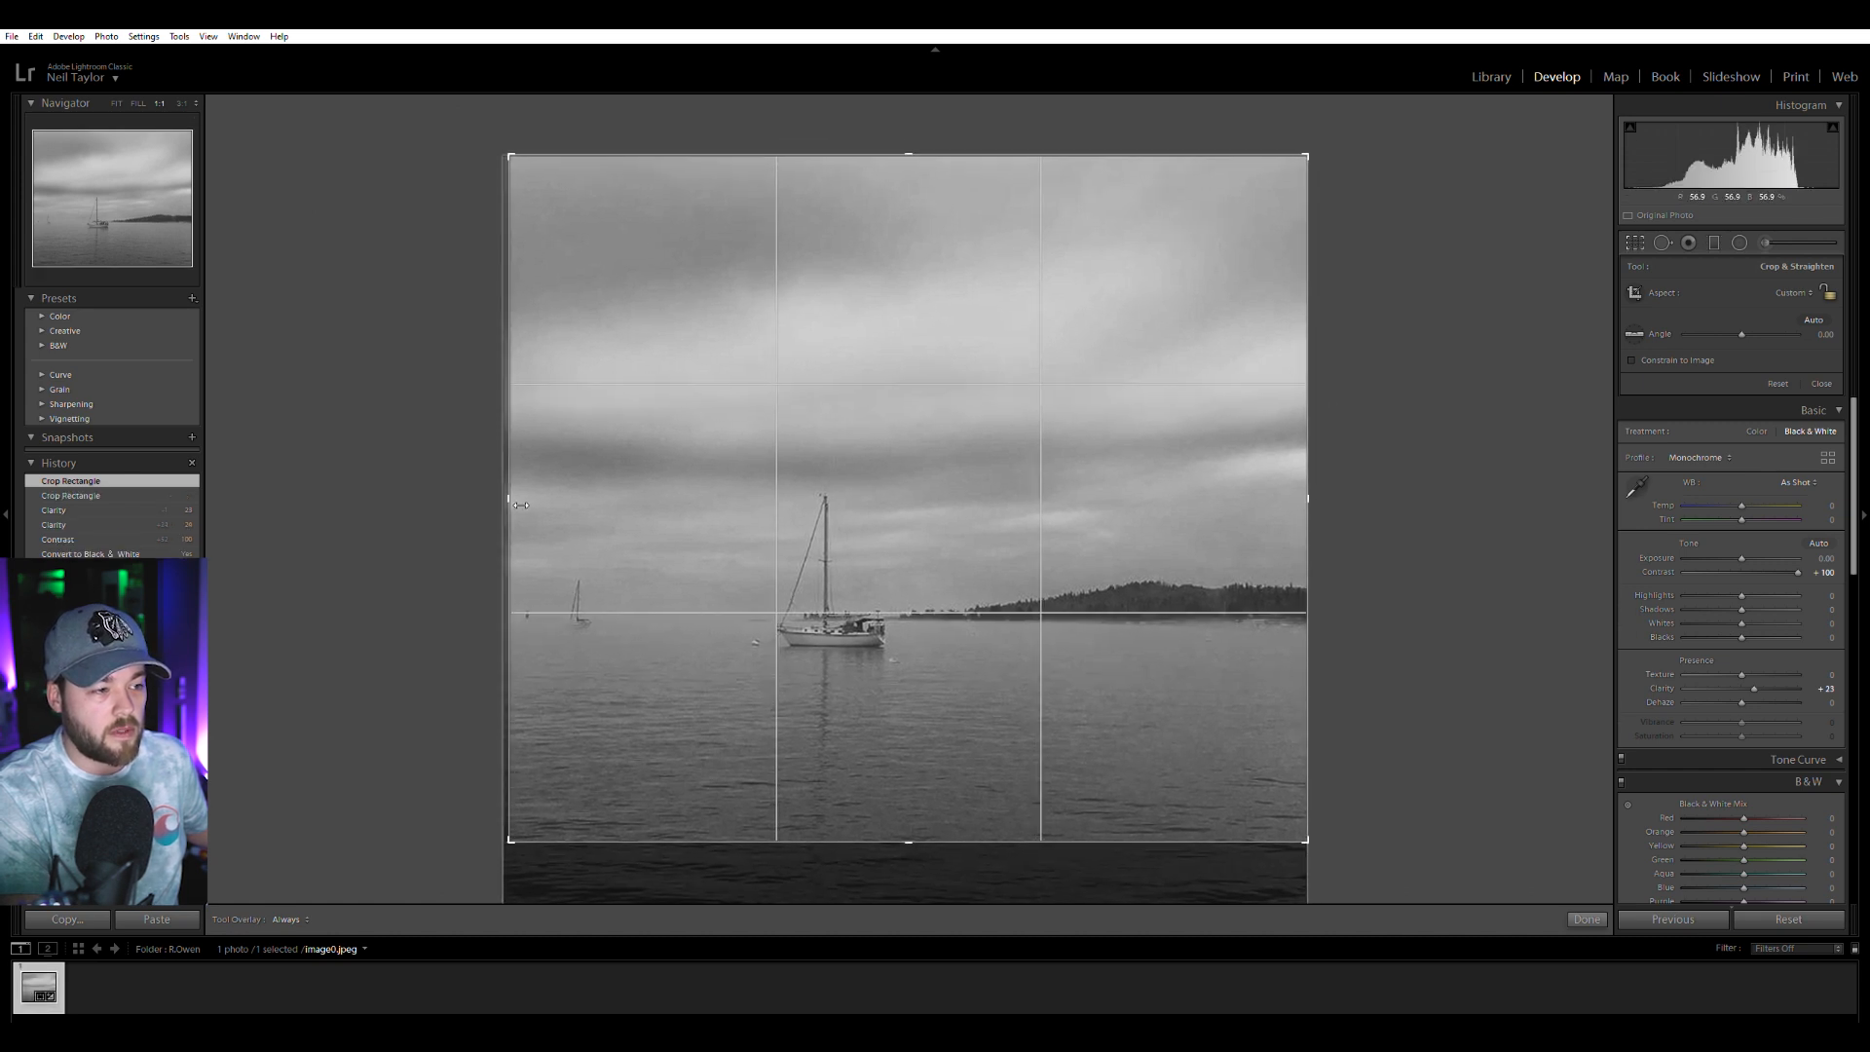
pyautogui.moveTo(911, 153); pyautogui.dragTo(909, 211)
pyautogui.press('Return')
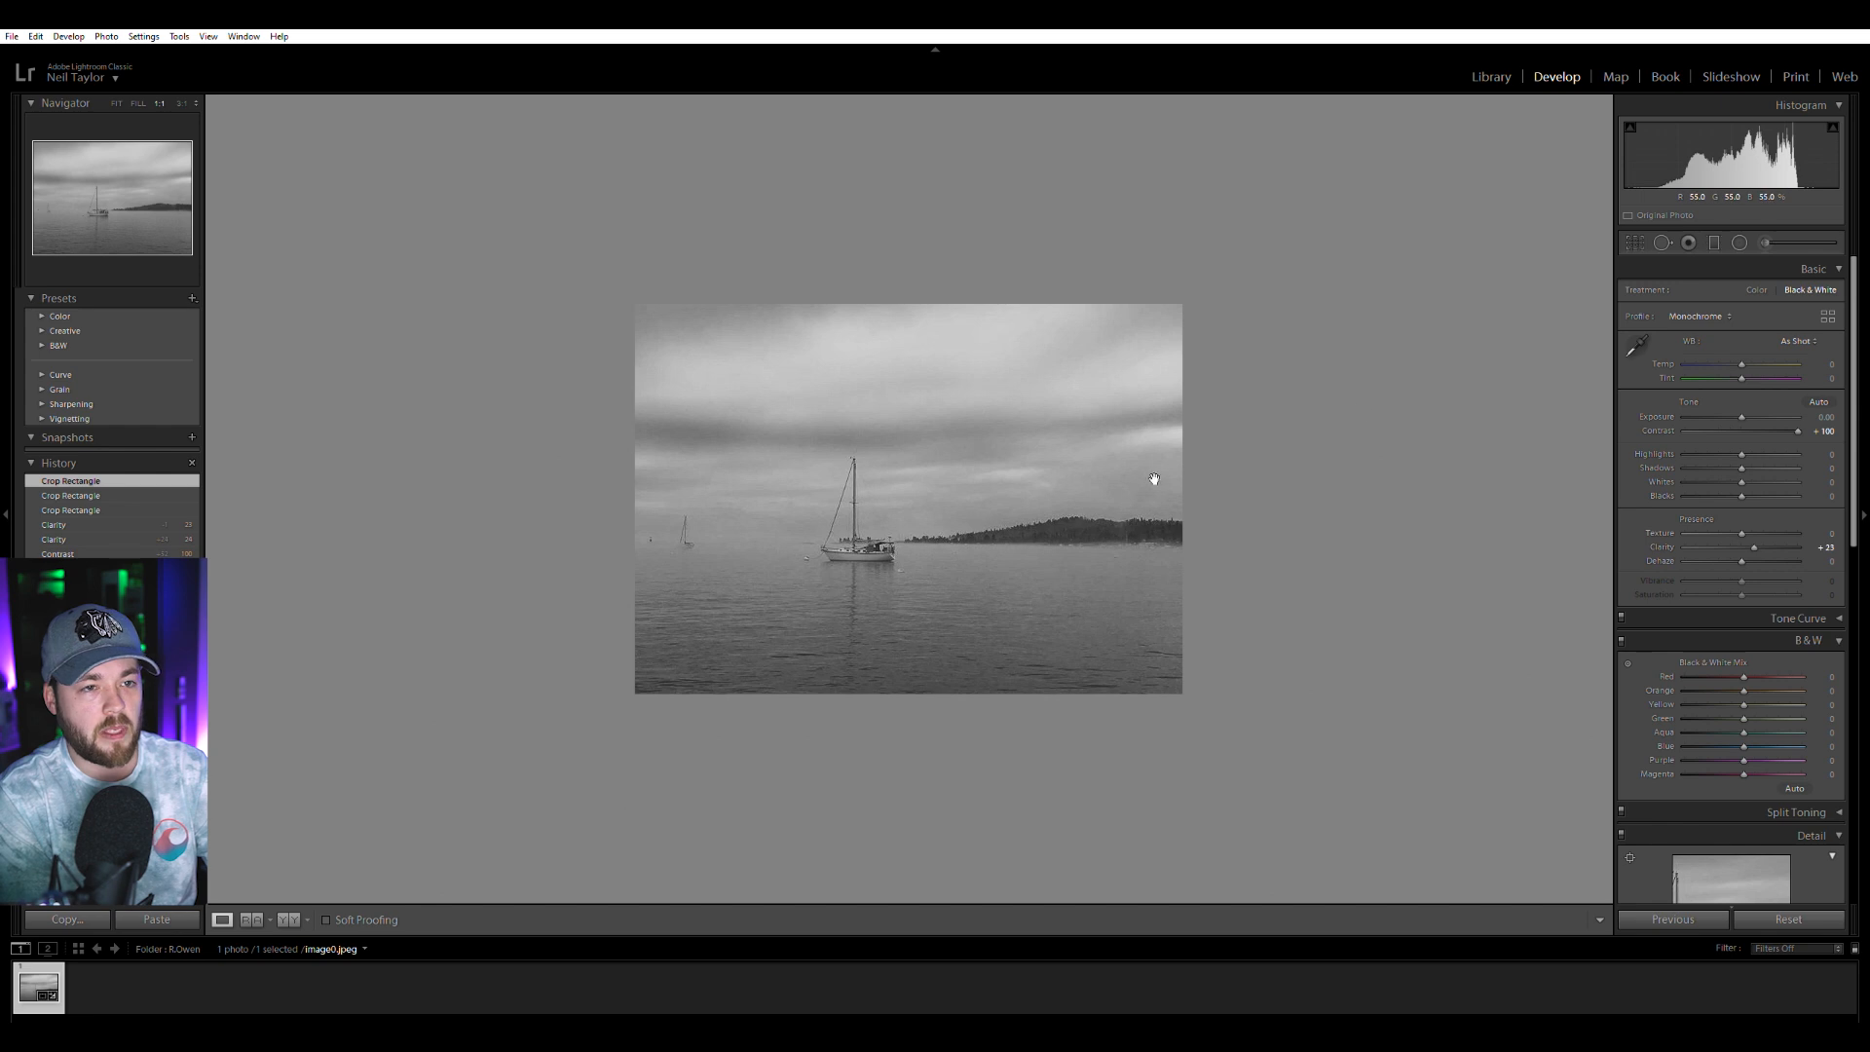
pyautogui.click(1635, 243)
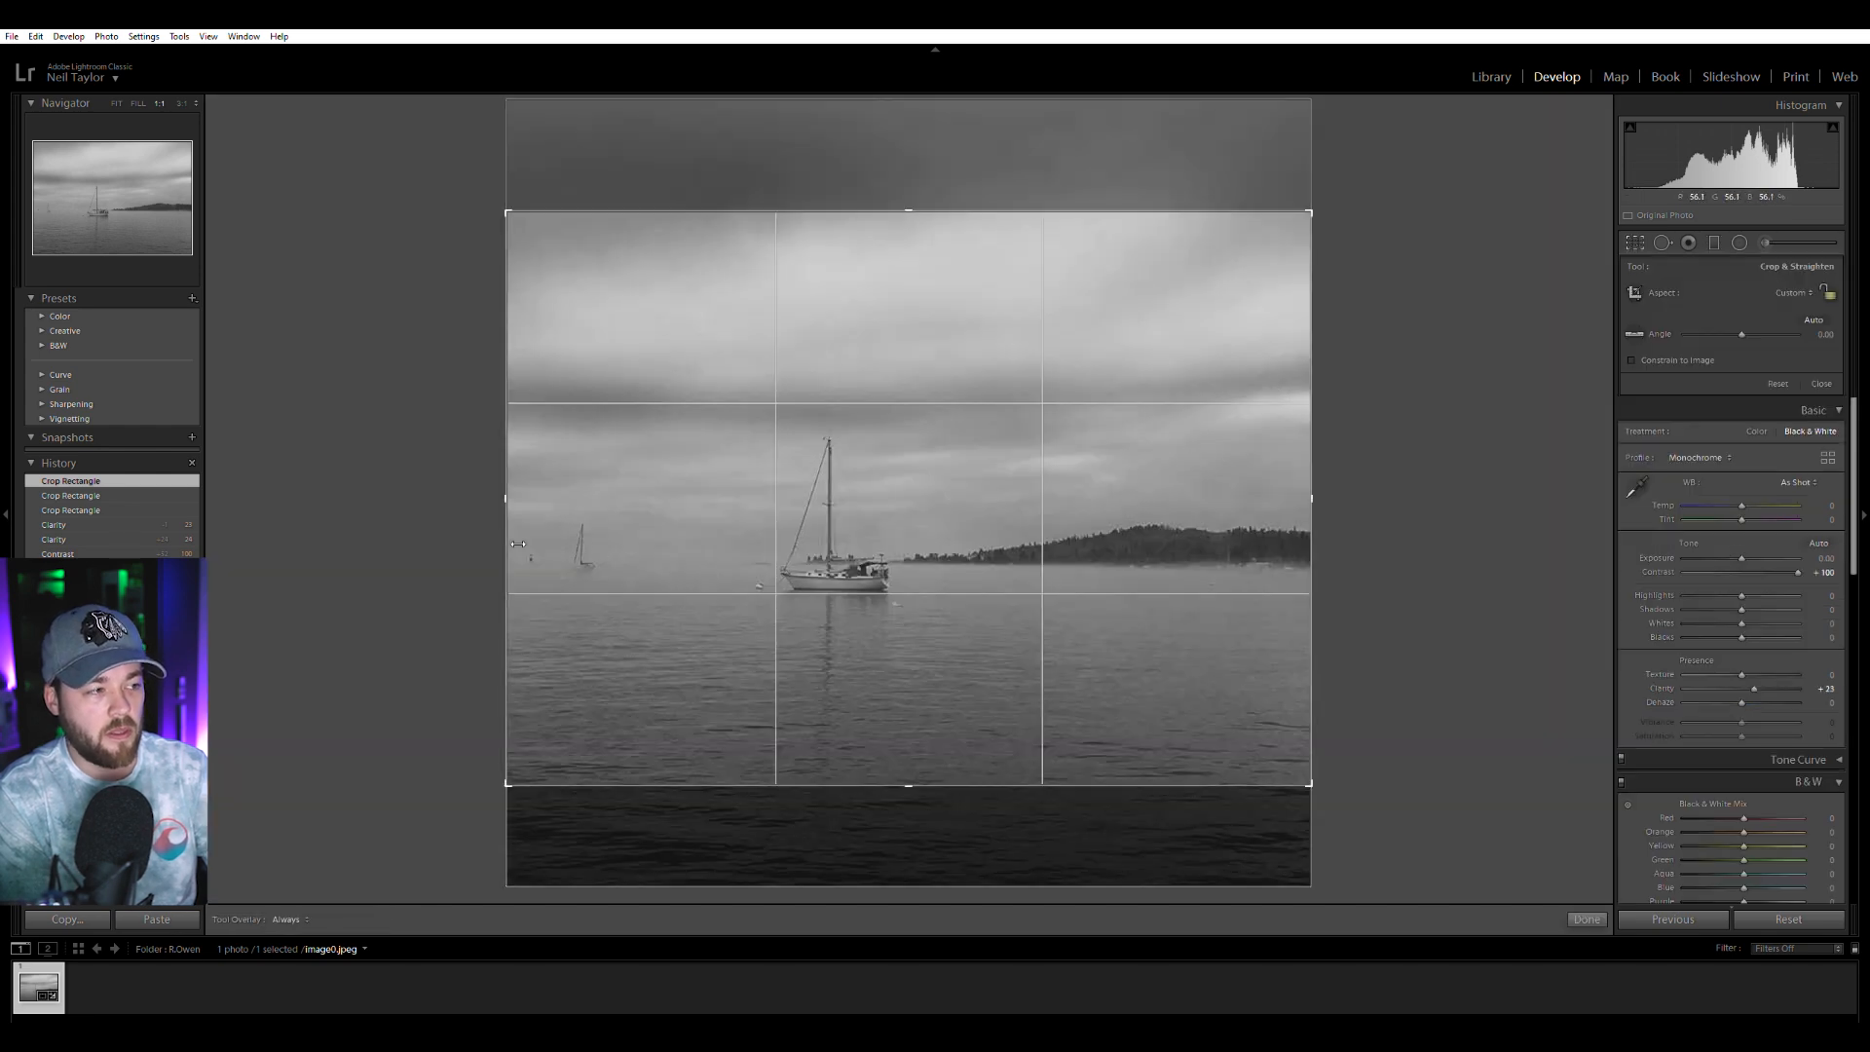
pyautogui.moveTo(518, 544); pyautogui.dragTo(529, 548)
pyautogui.press('Return')
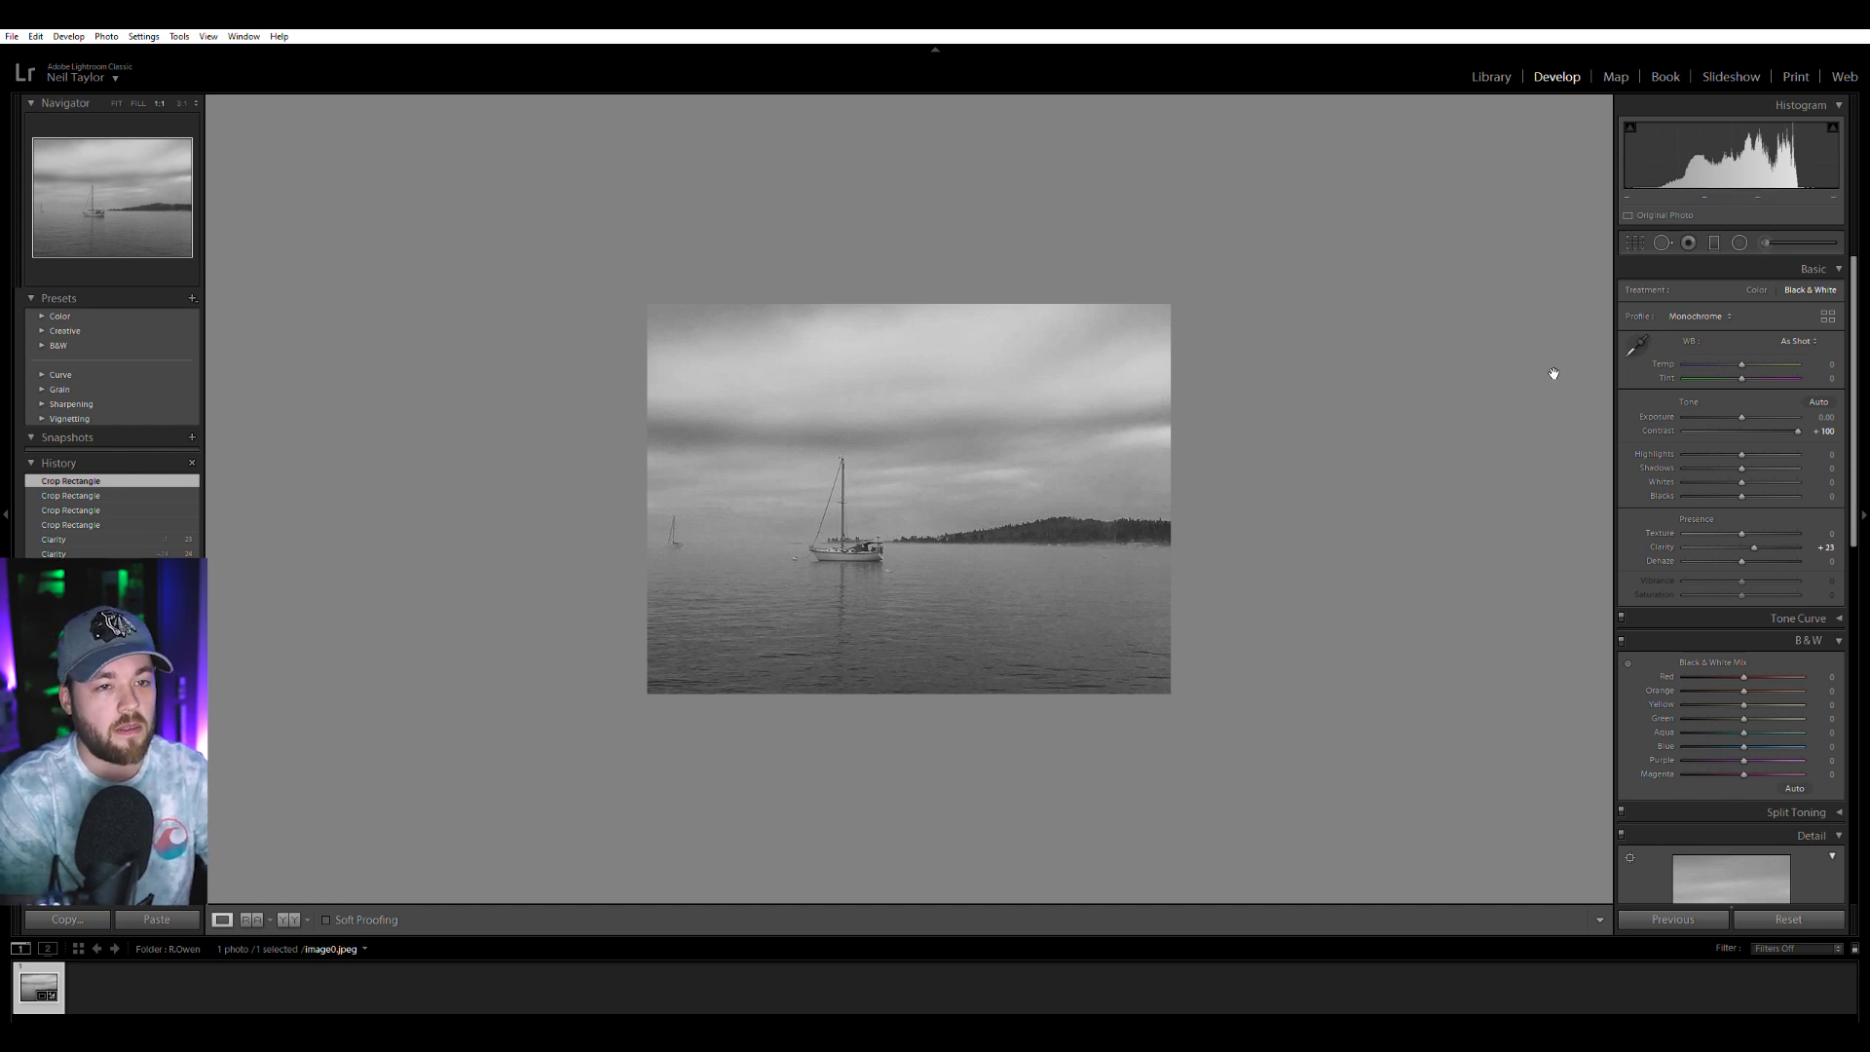
# Compare the sailboat photo in colour and in black and white, ending on the black-and-white treatment.
pyautogui.click(1757, 289)
pyautogui.click(1800, 286)
pyautogui.click(1757, 288)
pyautogui.click(1799, 284)
pyautogui.click(1757, 289)
pyautogui.click(1794, 286)
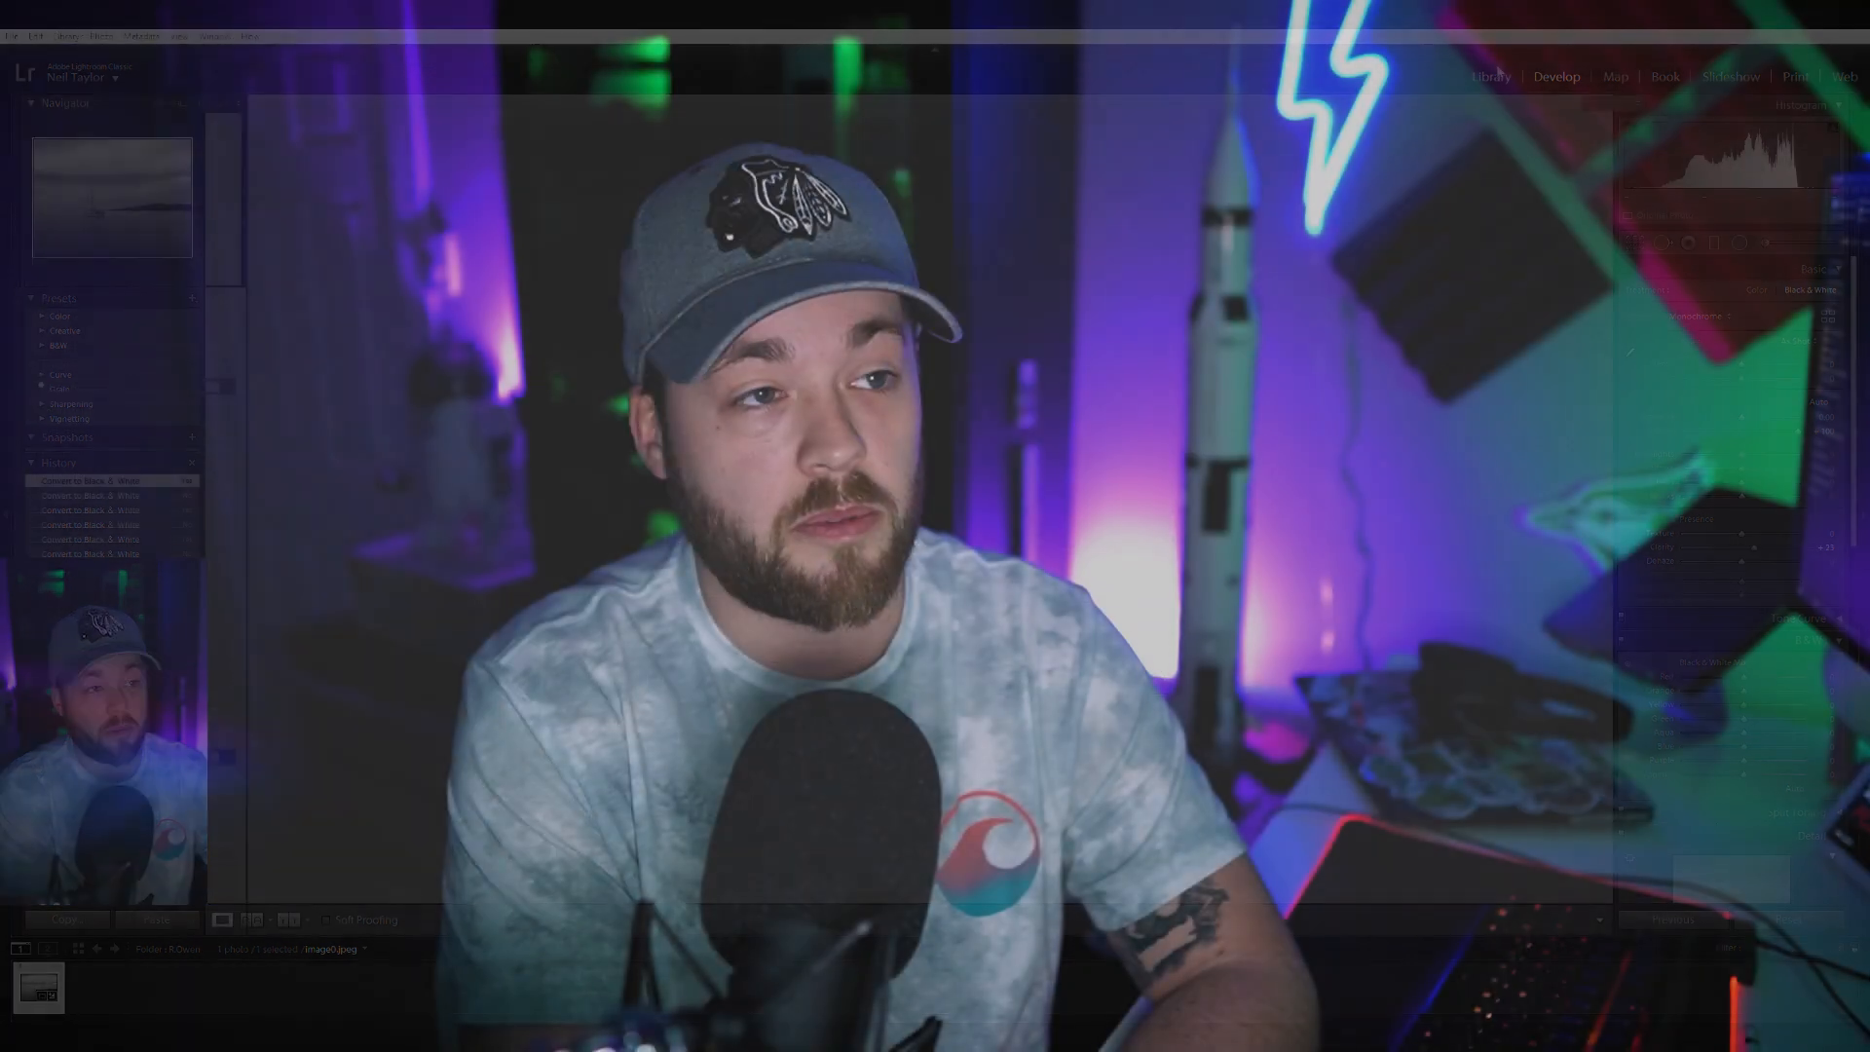